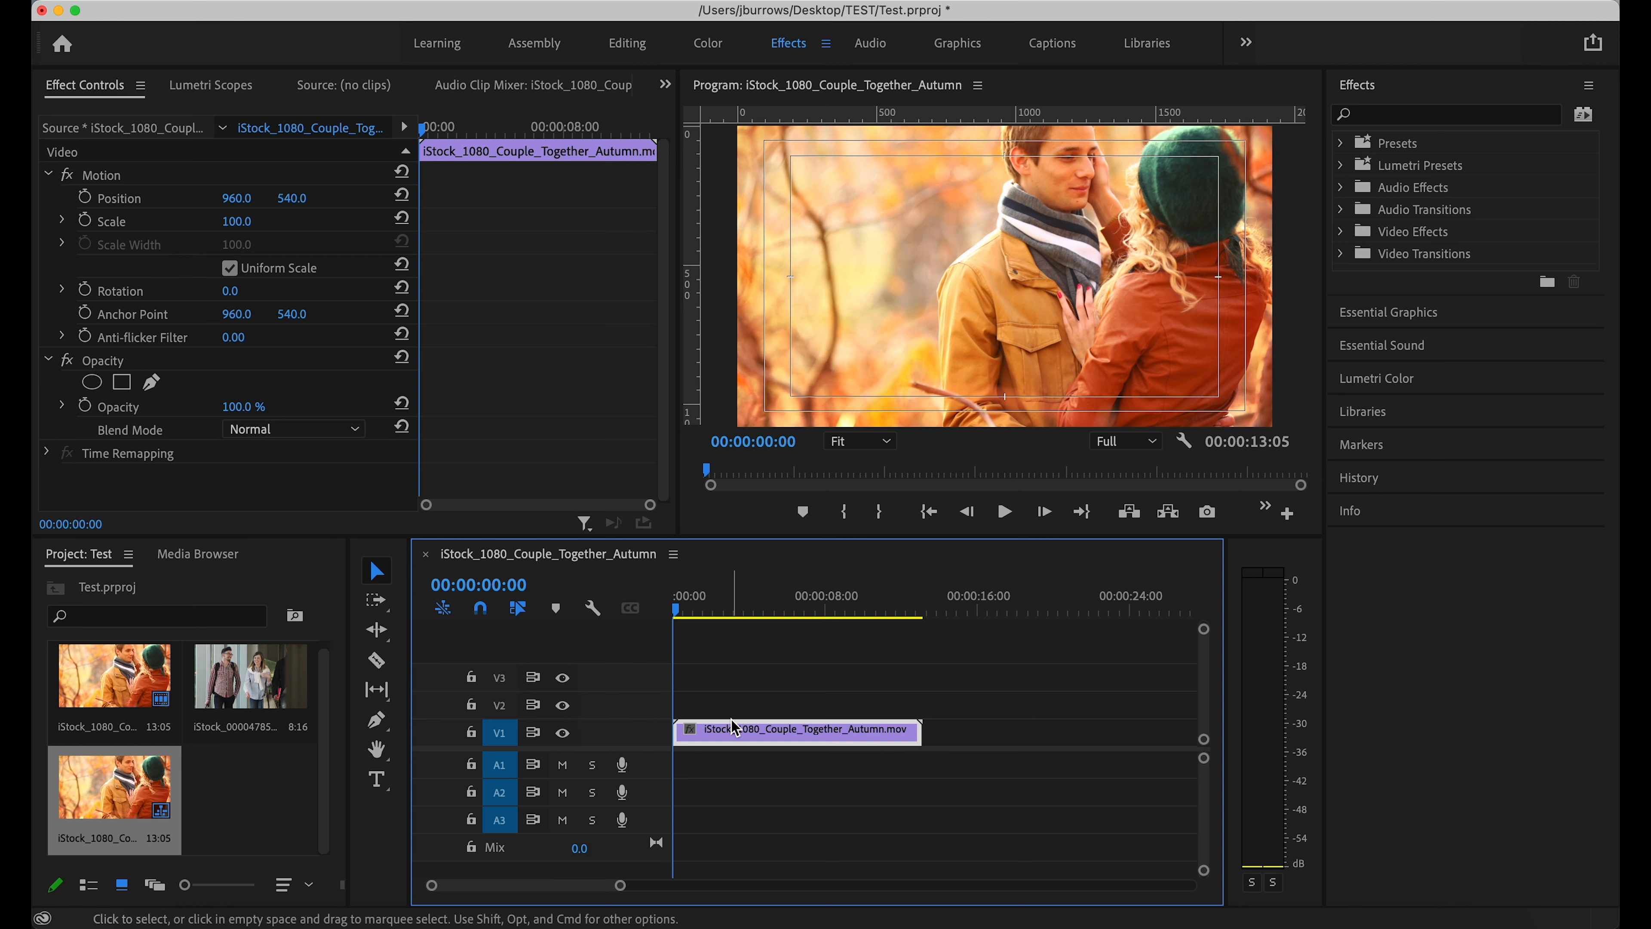
- Select the couple clip on V1 and set its Scale to 62 and horizontal Position to 805
left_click(767, 683)
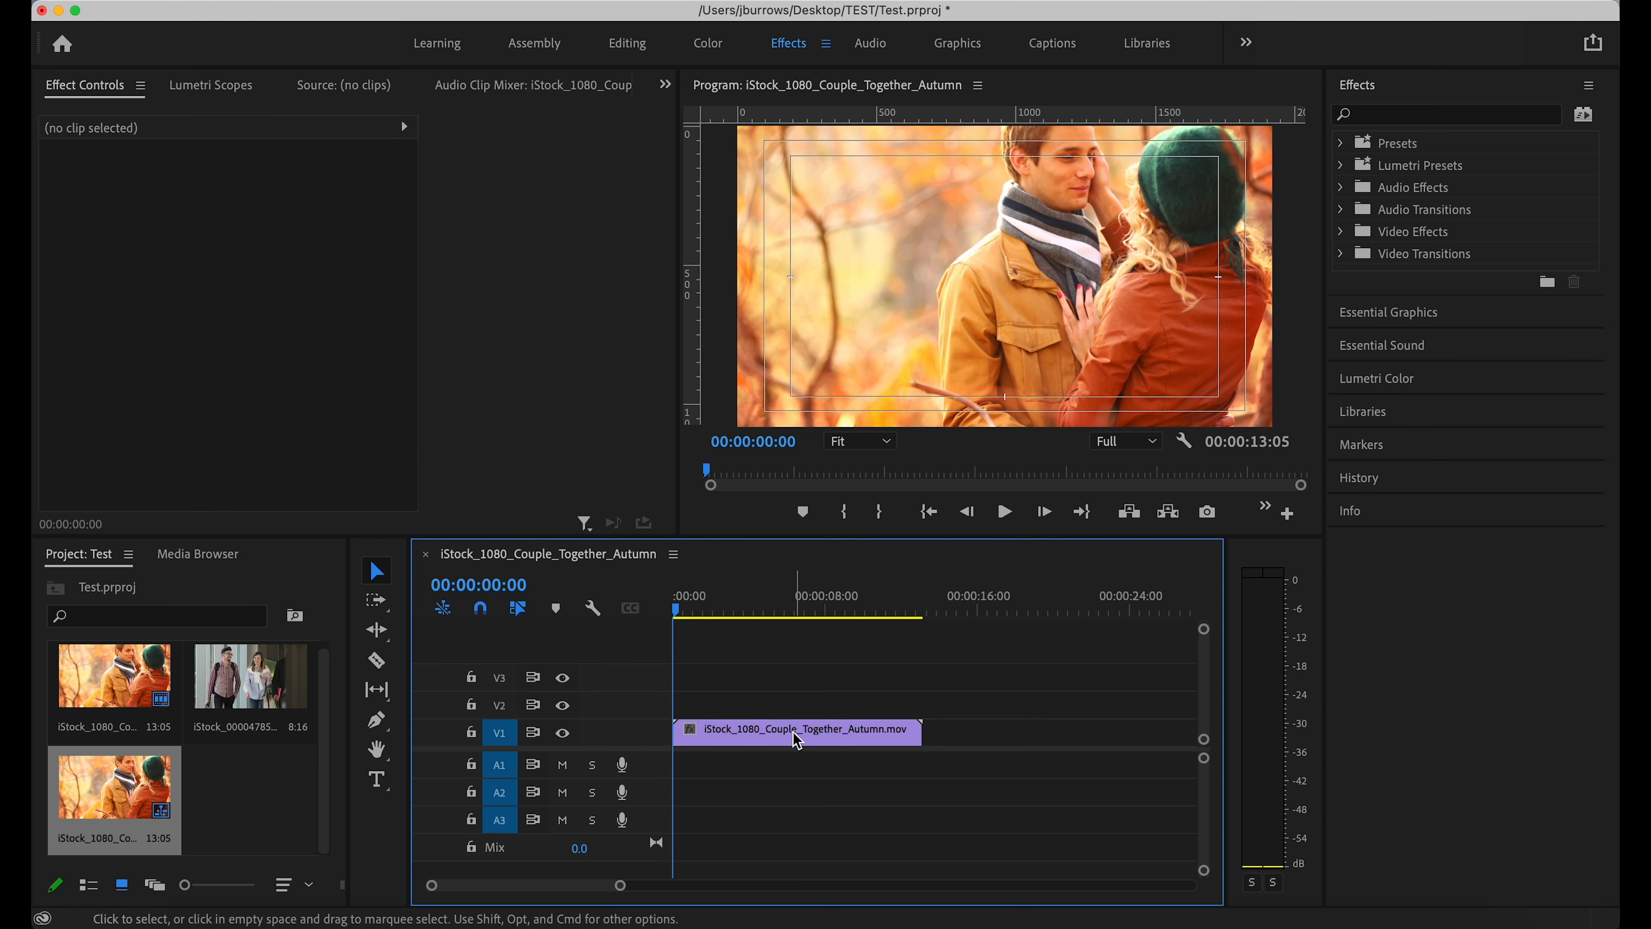
left_click(773, 741)
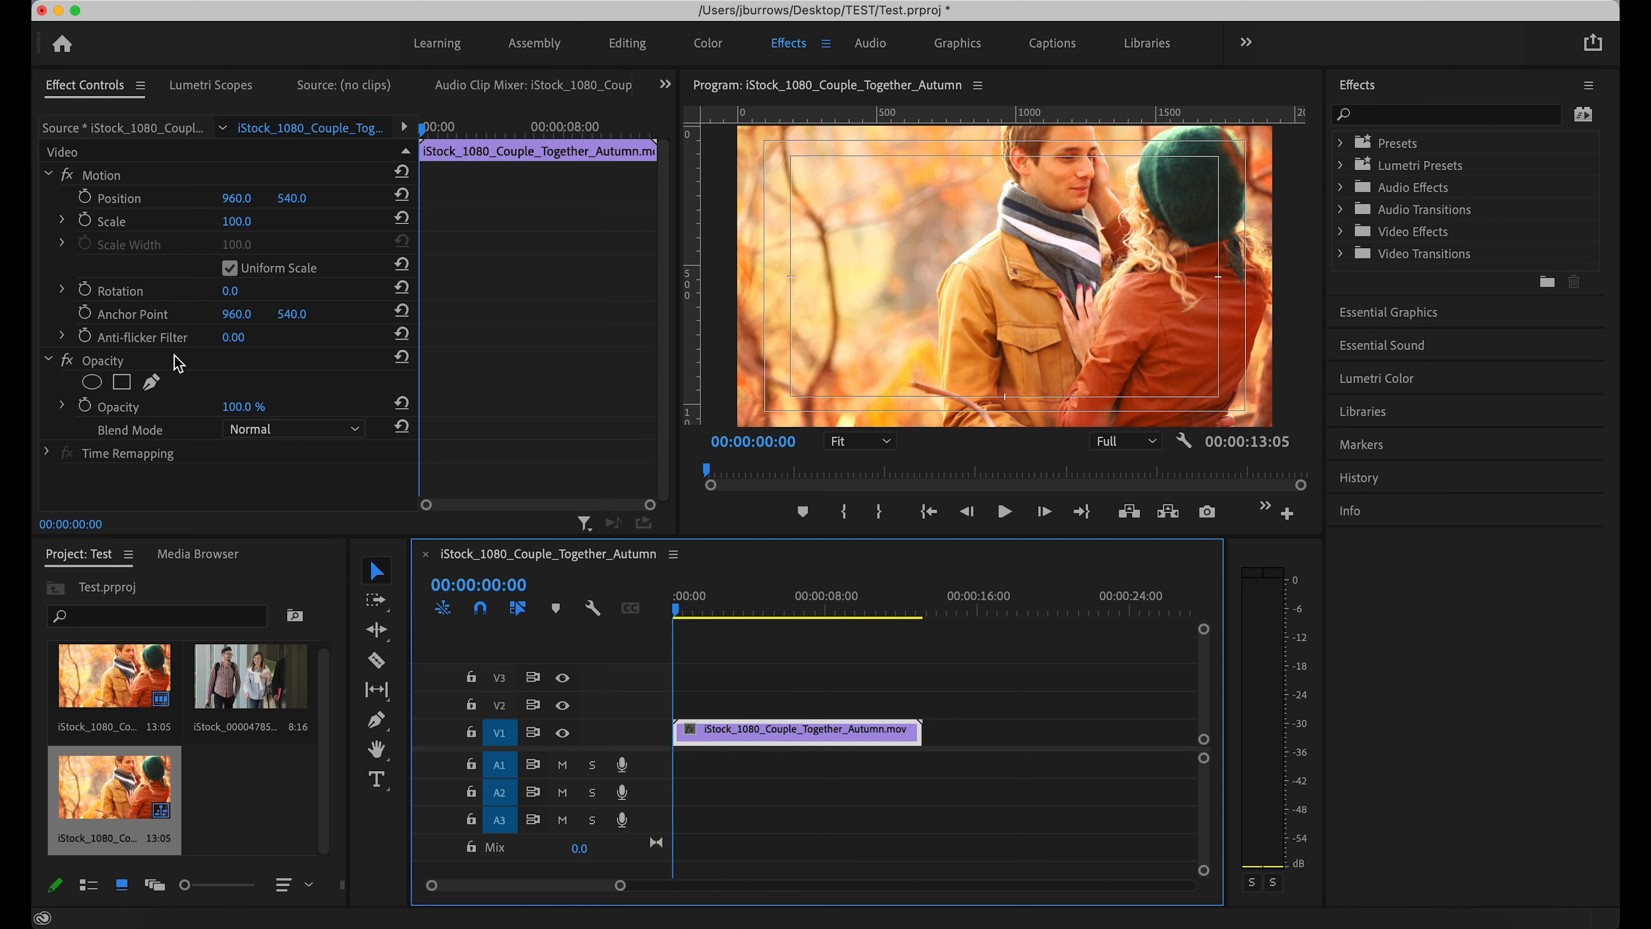
left_click_drag(237, 221, 195, 198)
mouse_move(248, 411)
left_mouse_down()
mouse_move(195, 411)
mouse_move(260, 411)
left_mouse_up()
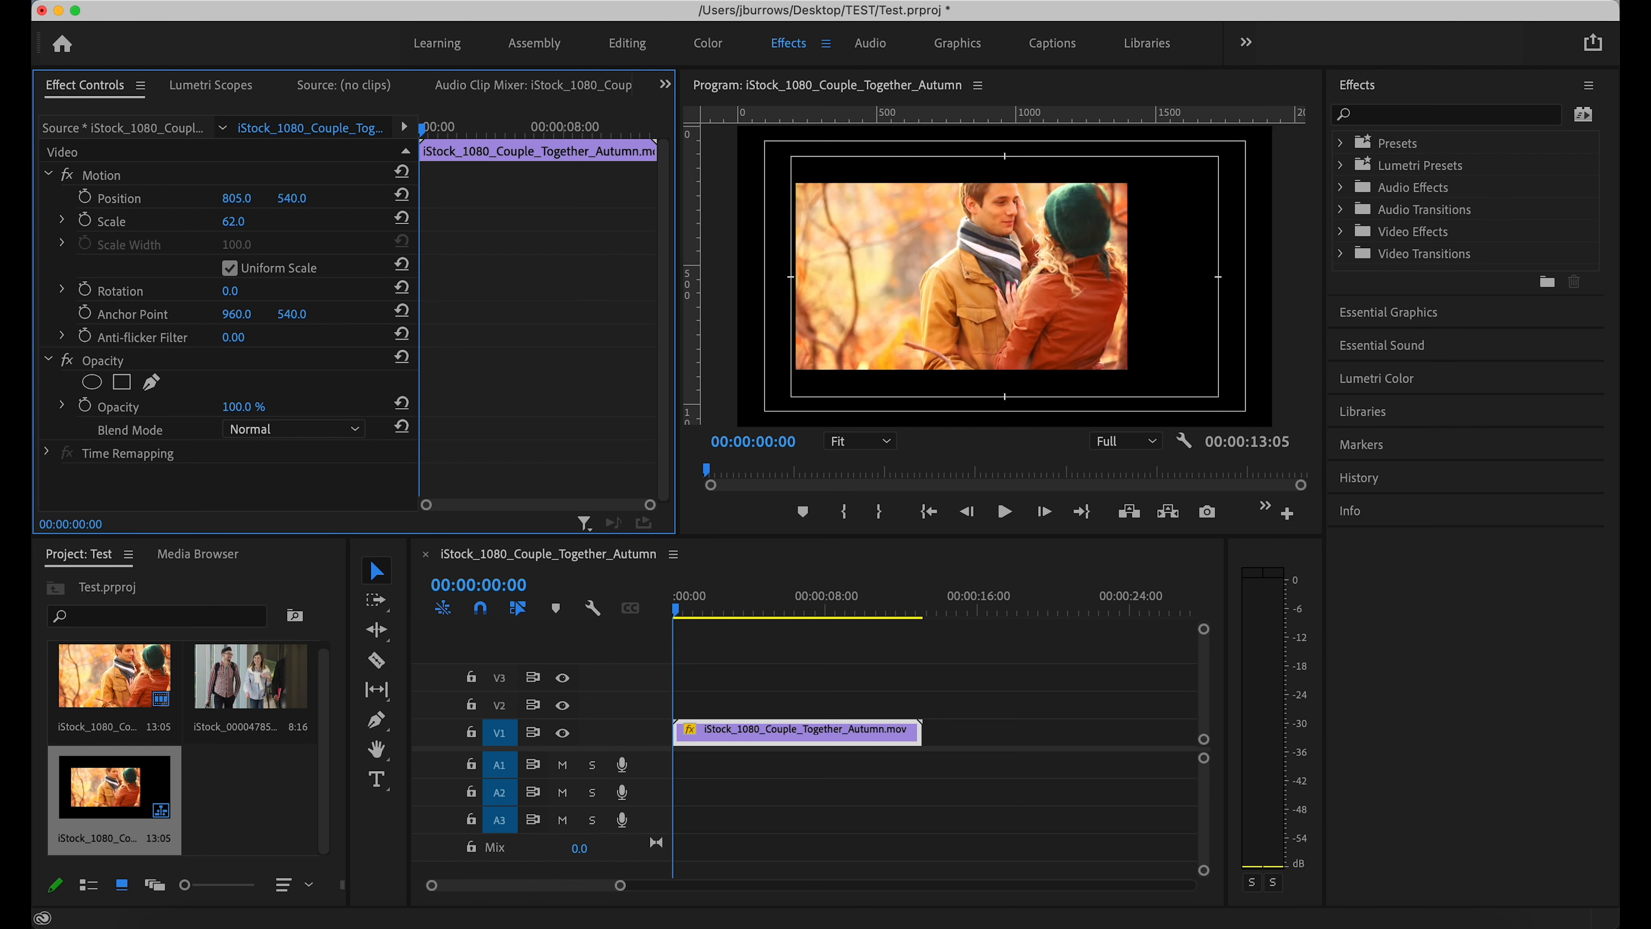
- Browse the clip's available blend modes, keeping Normal
left_click(354, 431)
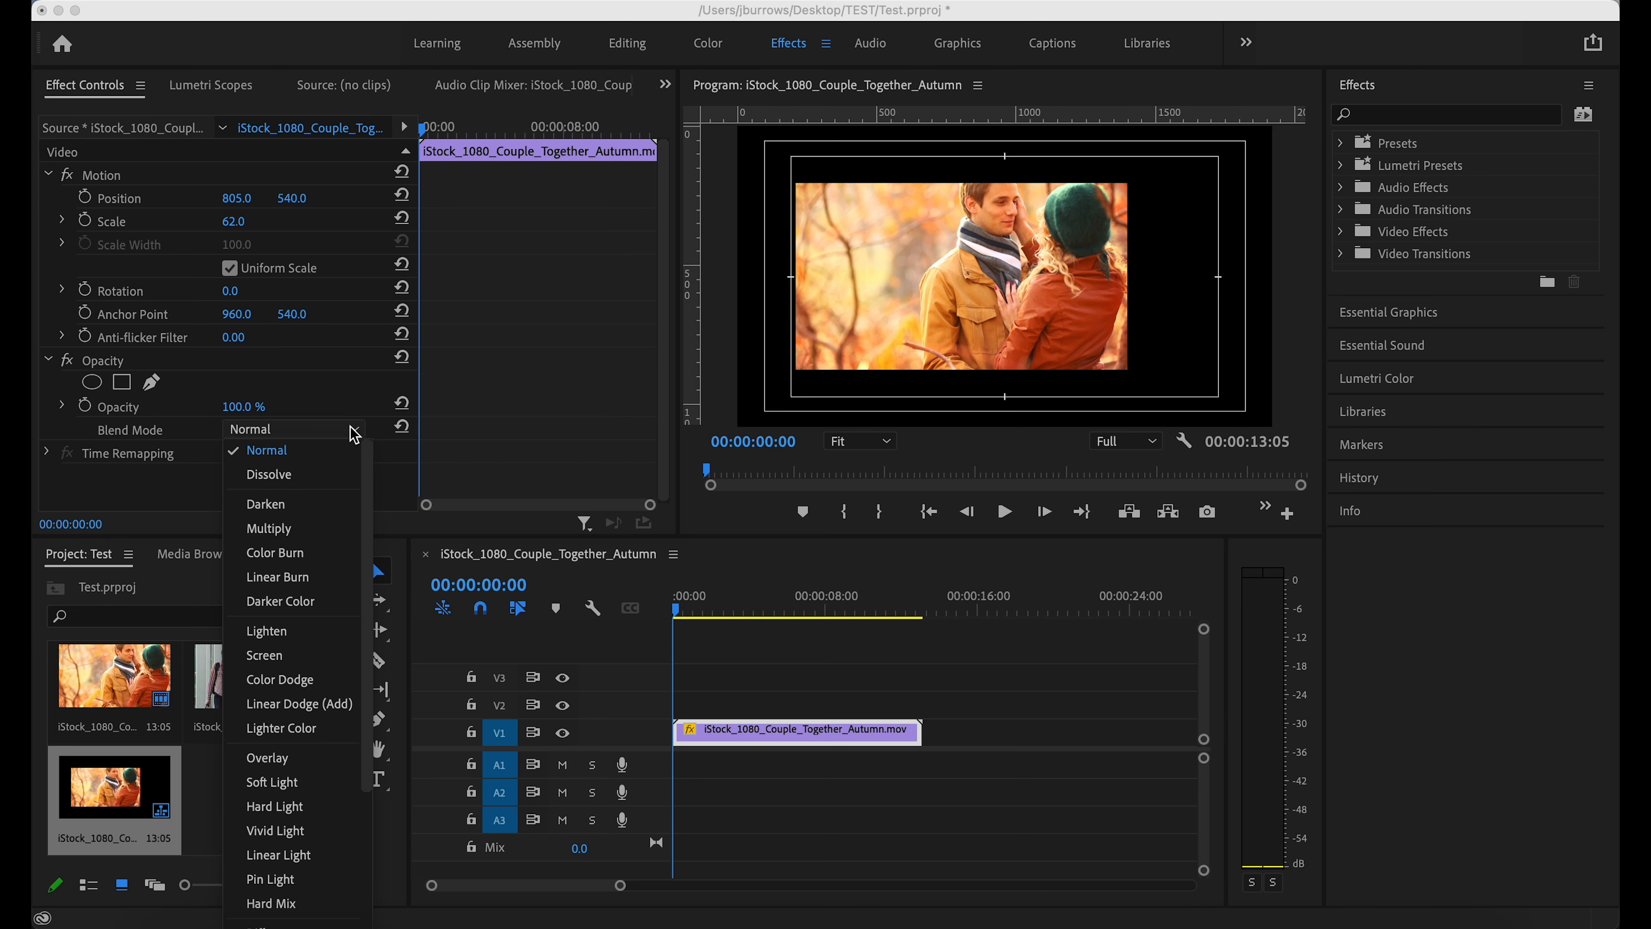
scroll(292, 725, "down", 3)
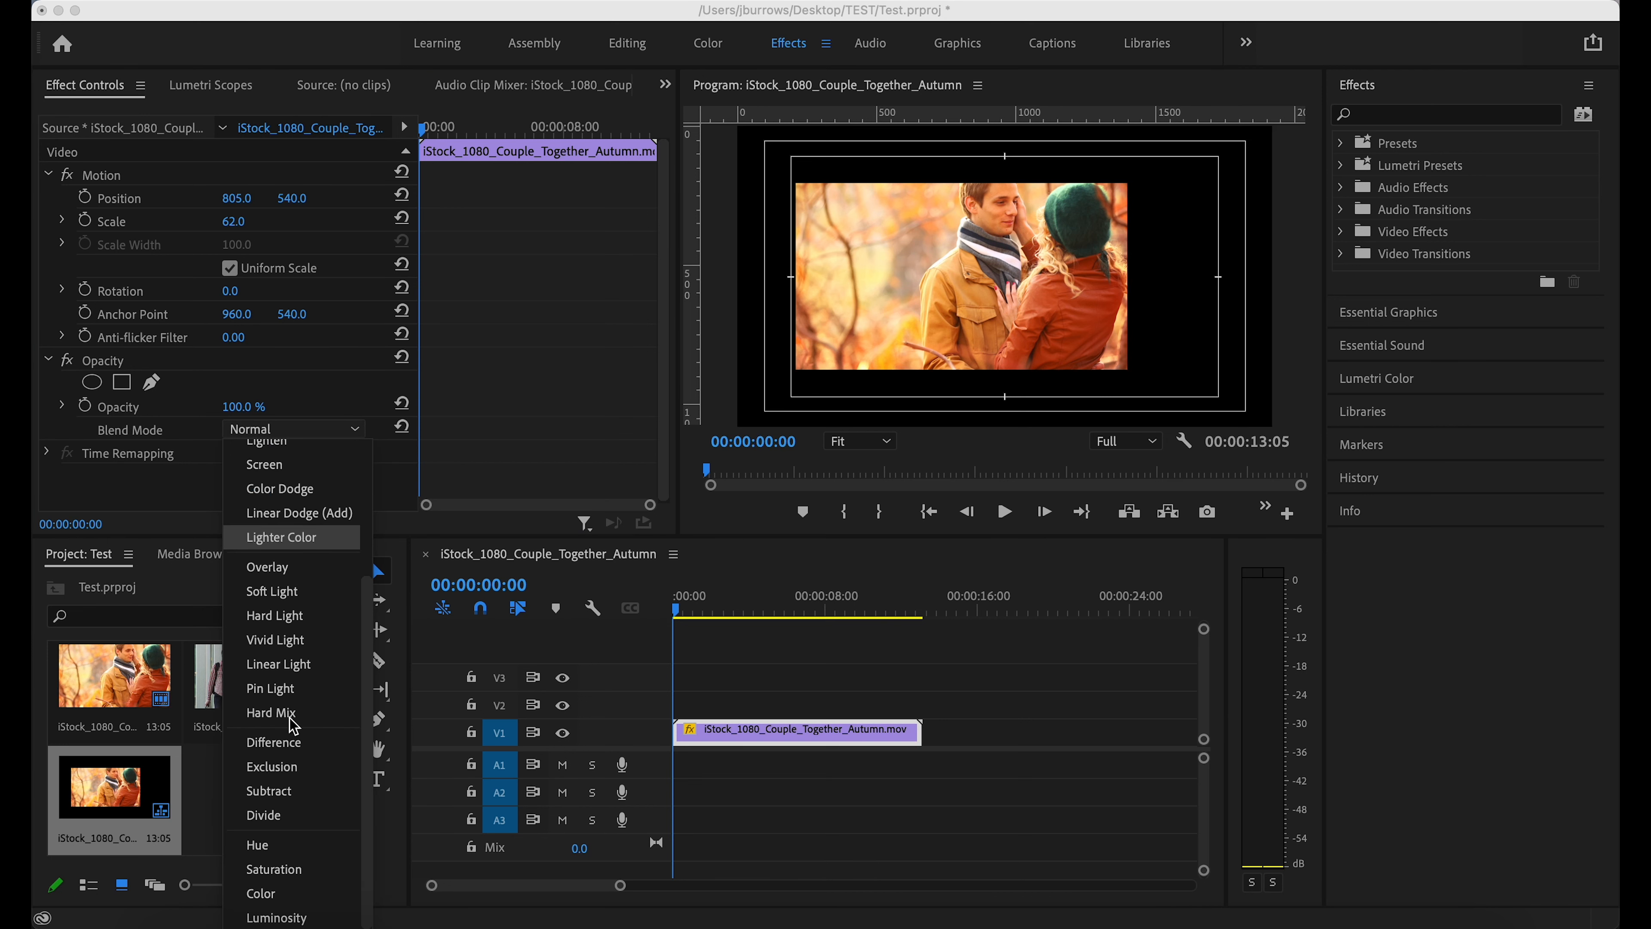
scroll(294, 725, "up", 3)
left_click(306, 454)
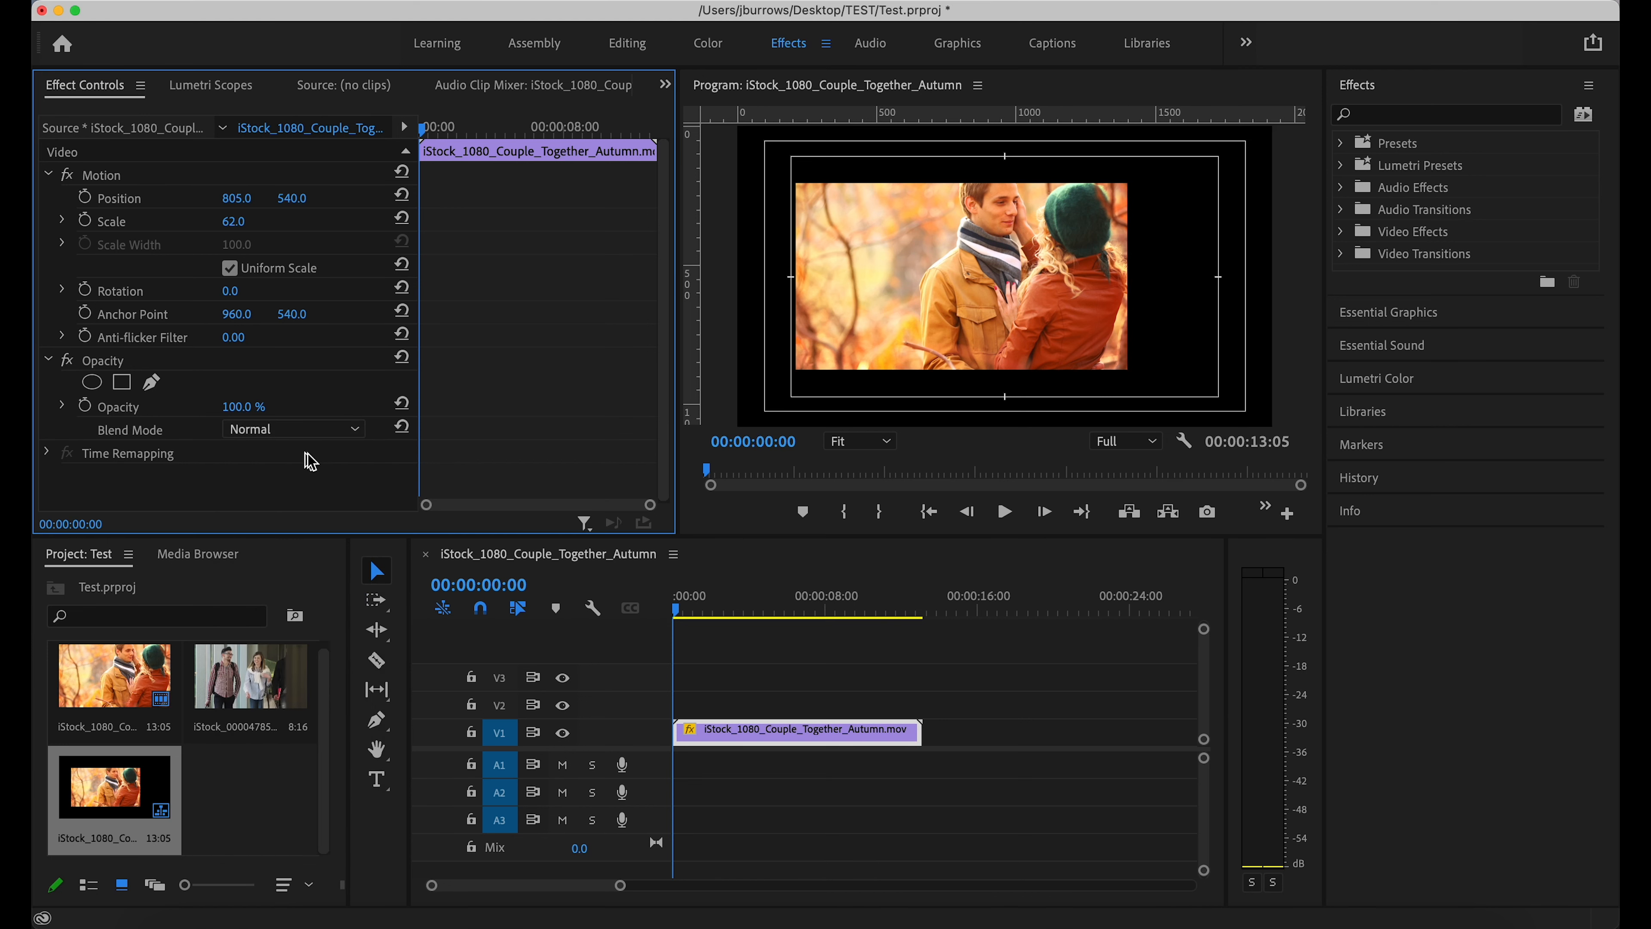
- Reset the clip's Scale and Position to their default values
left_click(403, 218)
left_click(402, 195)
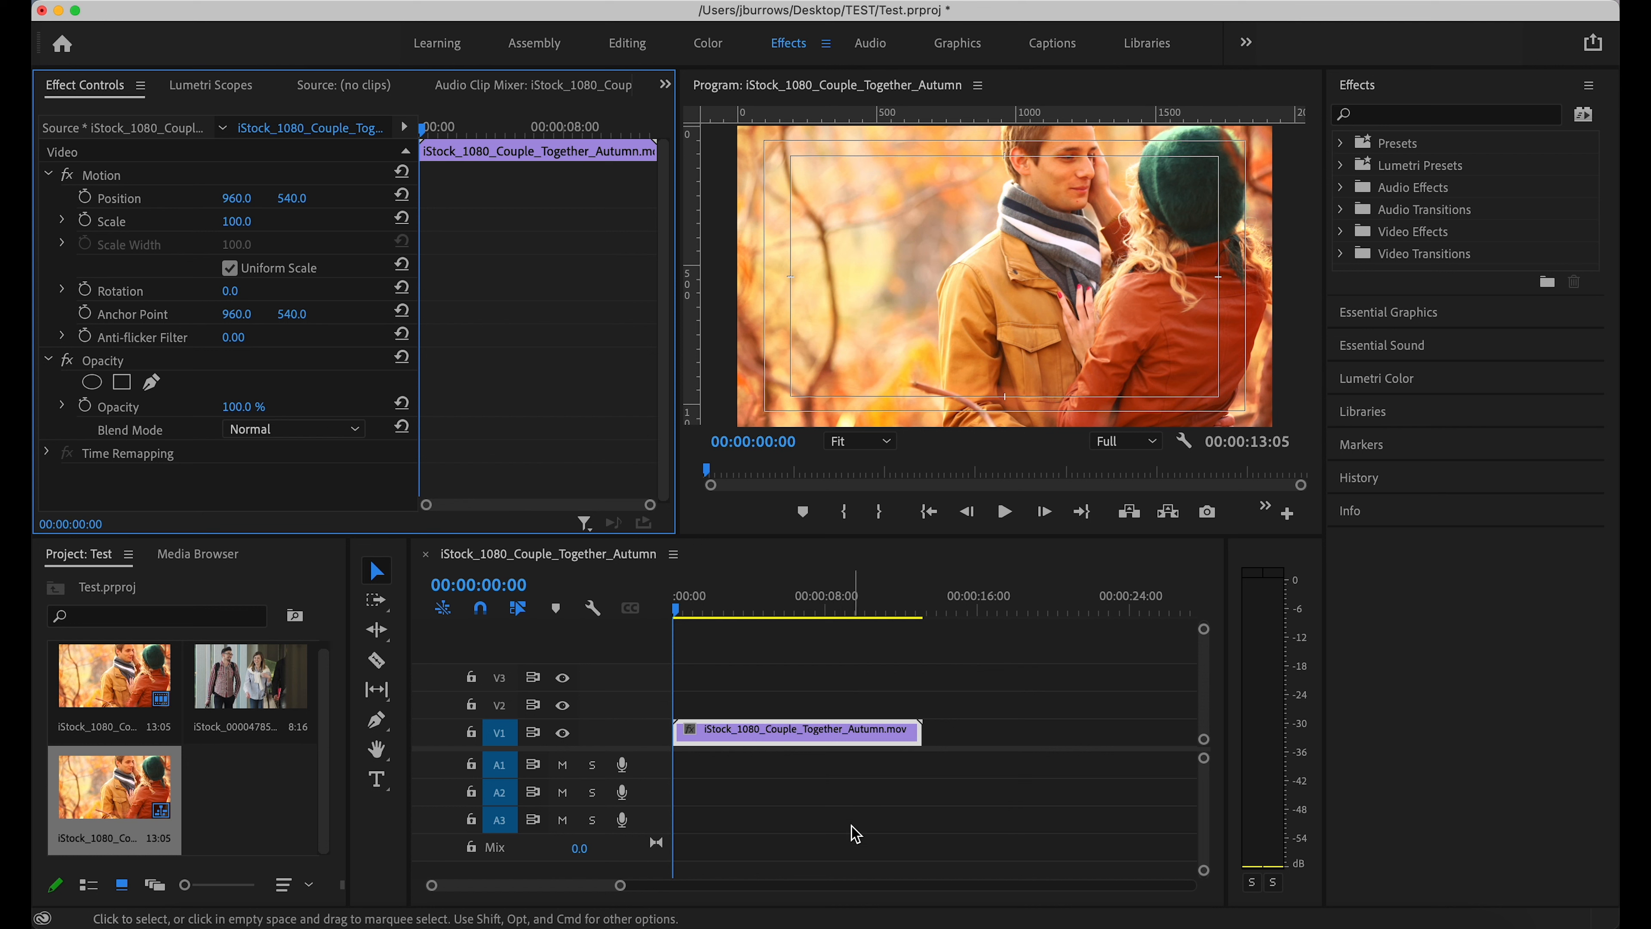
- Scrub the playhead across the couple clip, then play it and pause at 00:00:06:01
left_click(621, 887)
left_click_drag(621, 894, 777, 858)
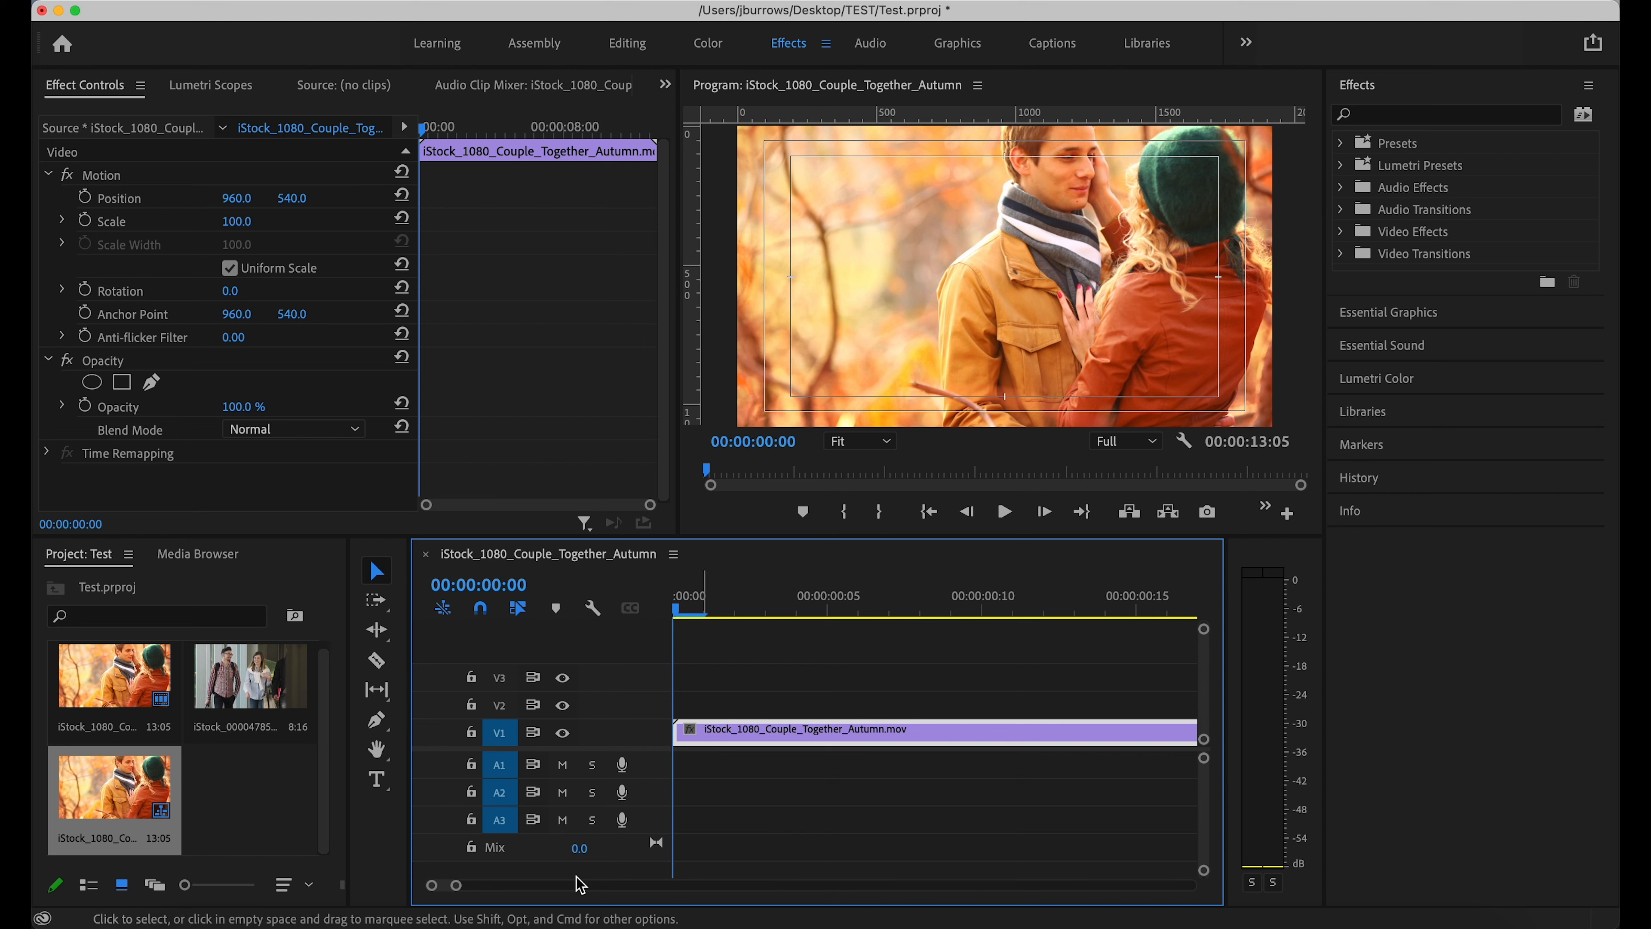
left_click_drag(443, 886, 650, 885)
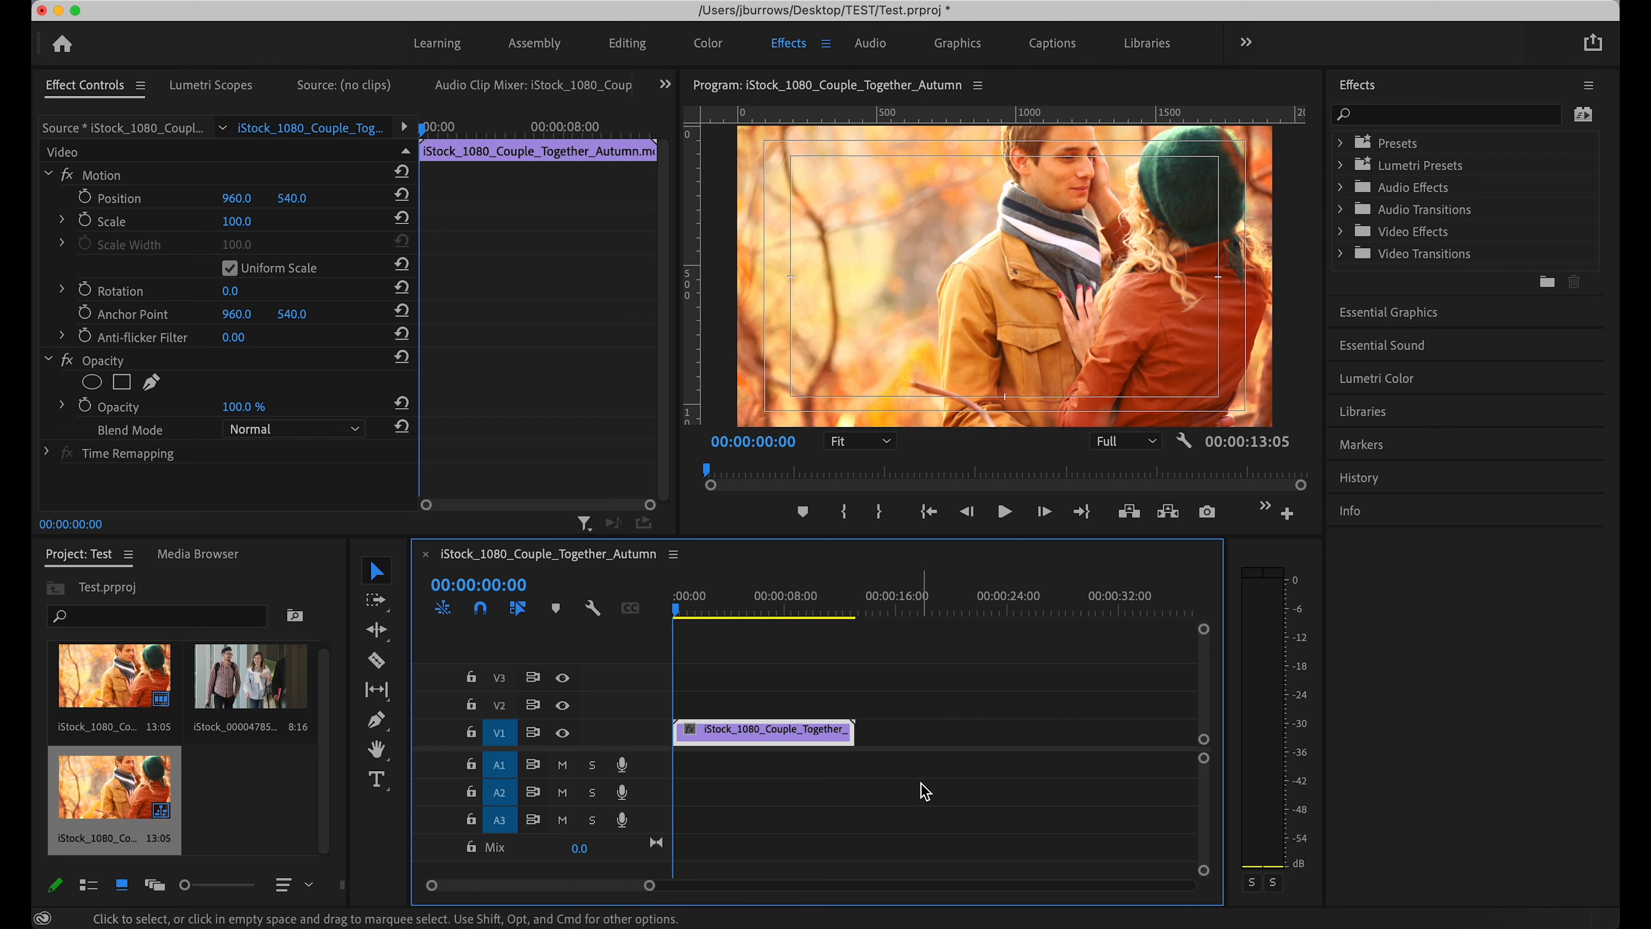
left_click(789, 610)
left_click(737, 610)
left_click(783, 610)
left_click(747, 609)
left_click_drag(747, 608, 537, 605)
left_click(715, 610)
key("space")
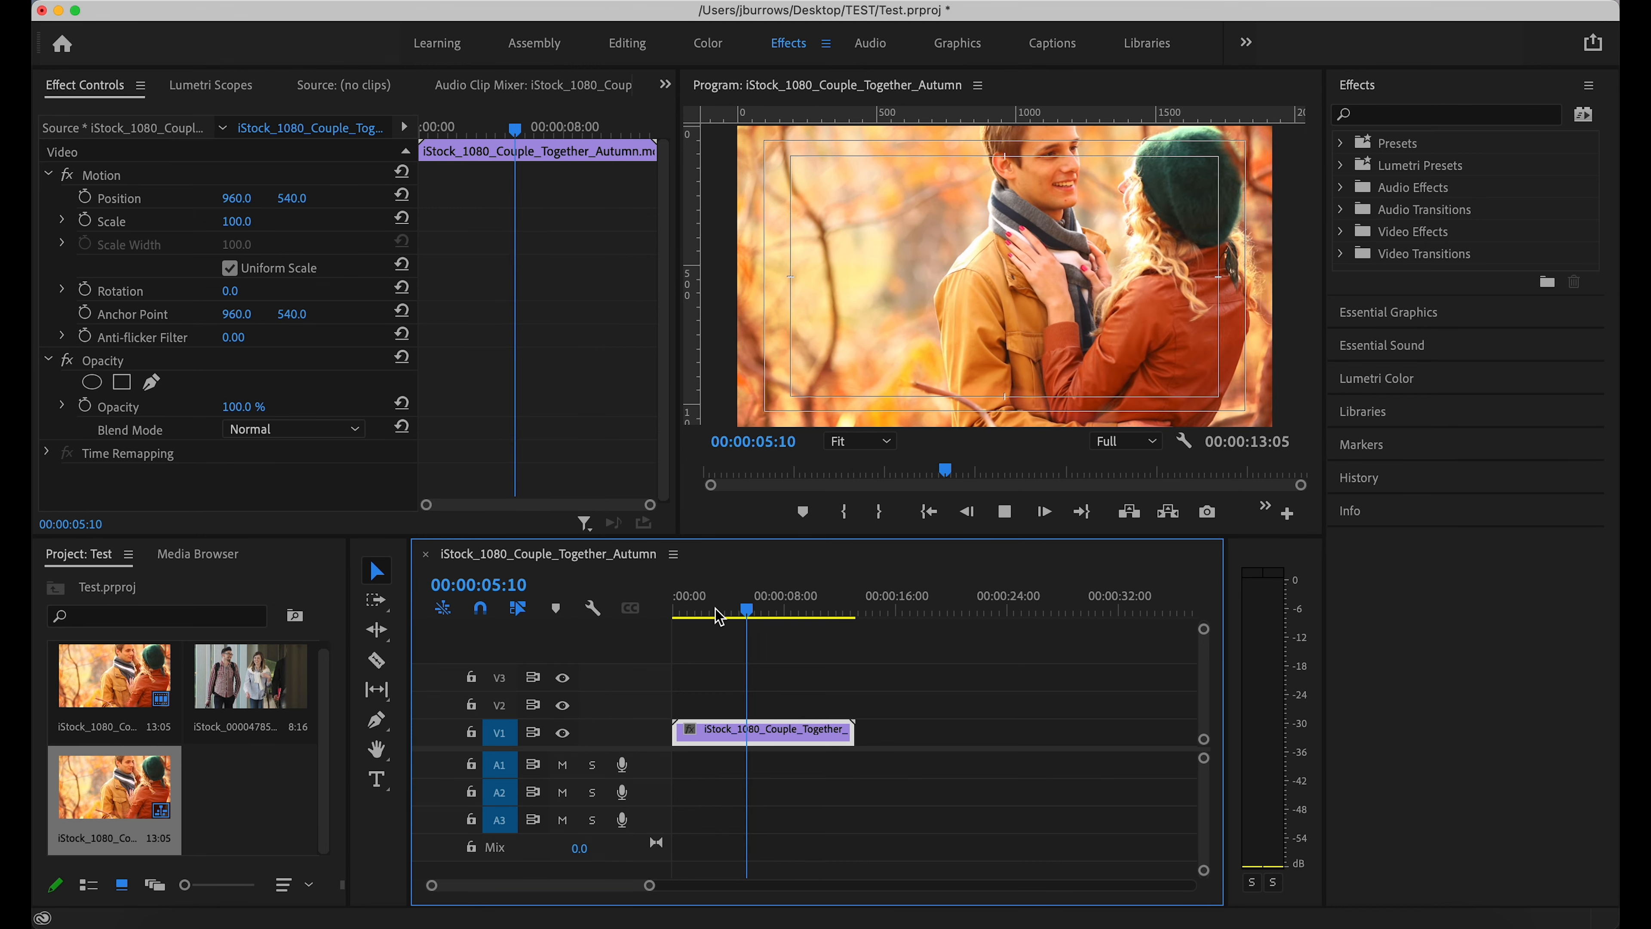
key("space")
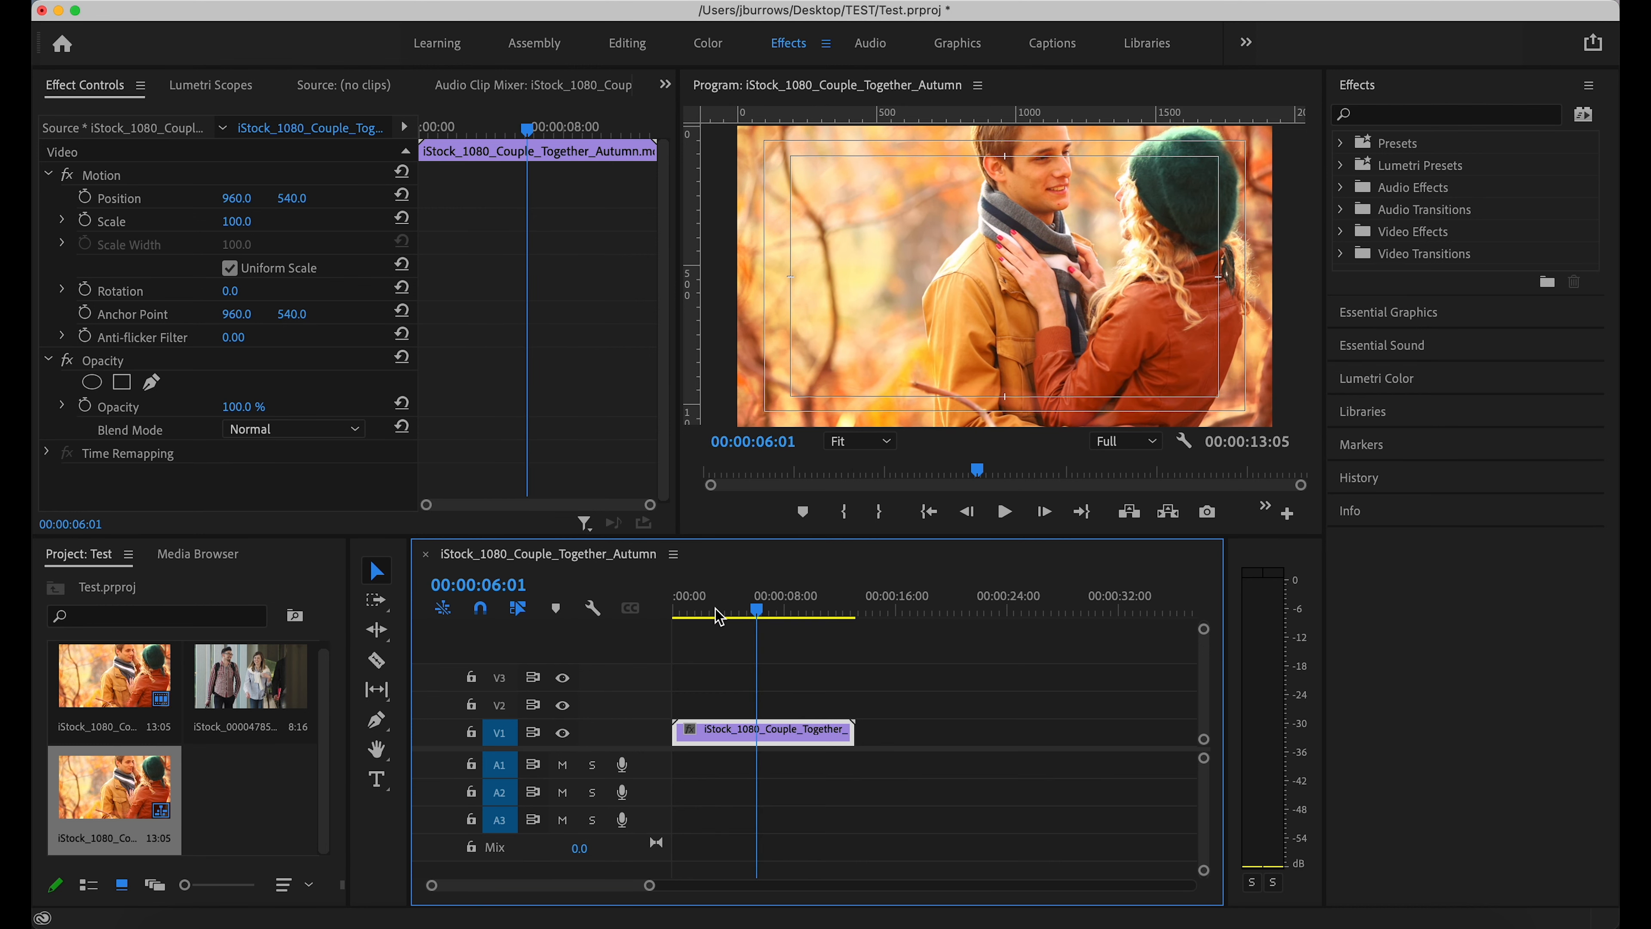
- Step the playhead backward and forward frame by frame, finishing at 00:00:05:24
key("Left")
key("Left")
key("Left")
key("Left")
key("Left")
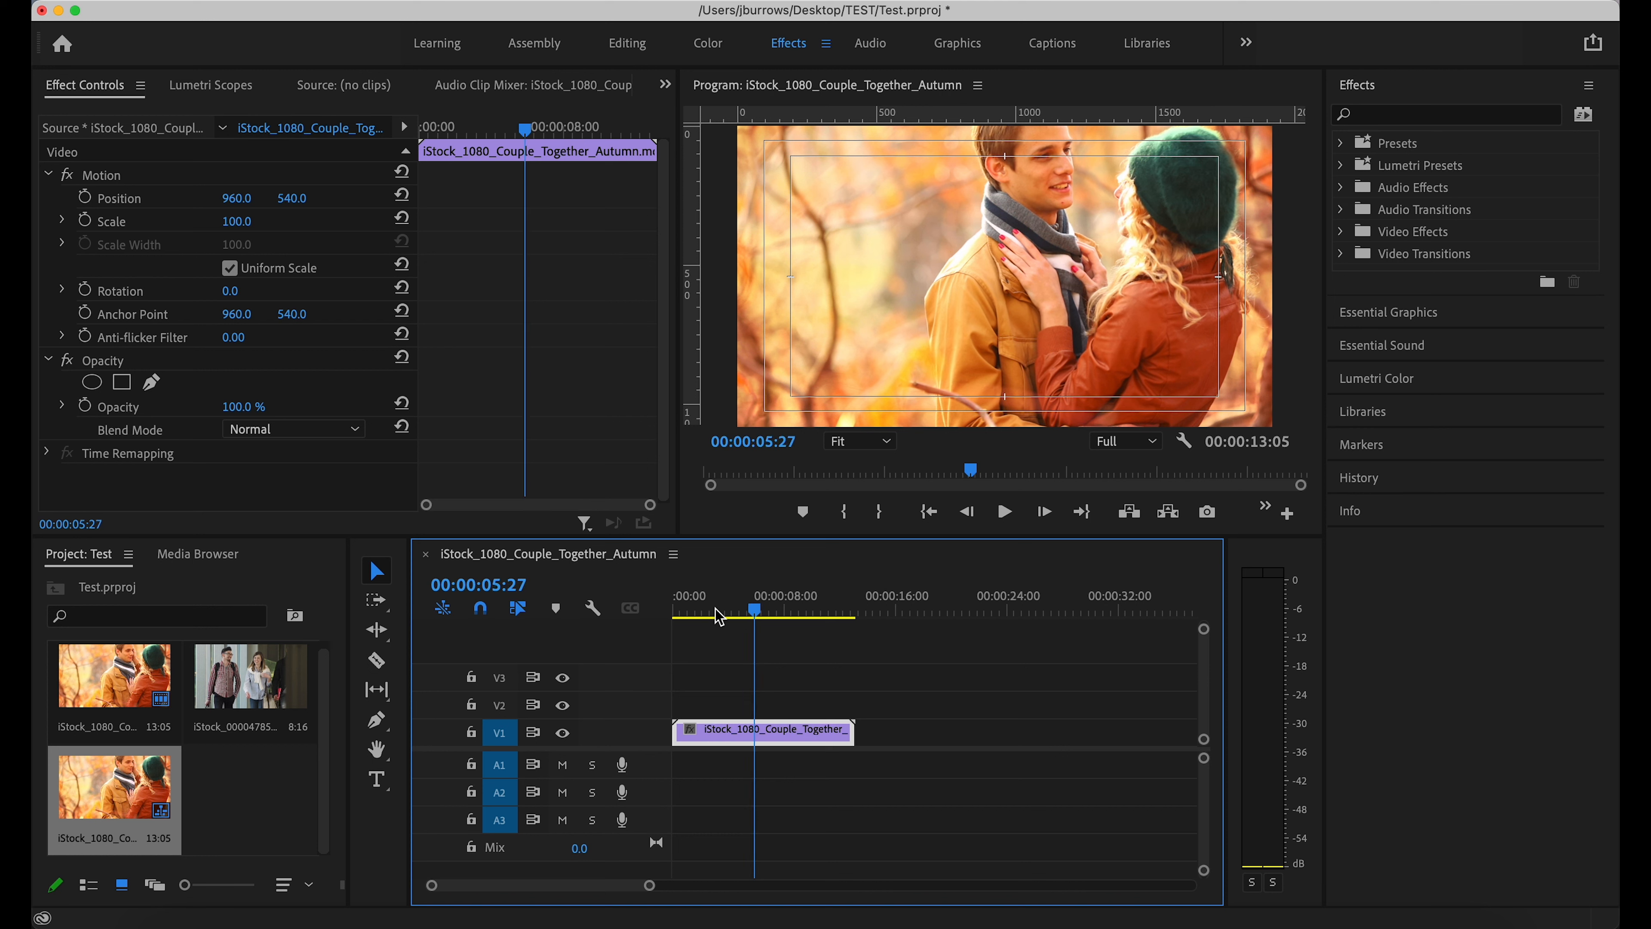
key("Right")
key("Right")
key("Right")
key("Right")
key("Right")
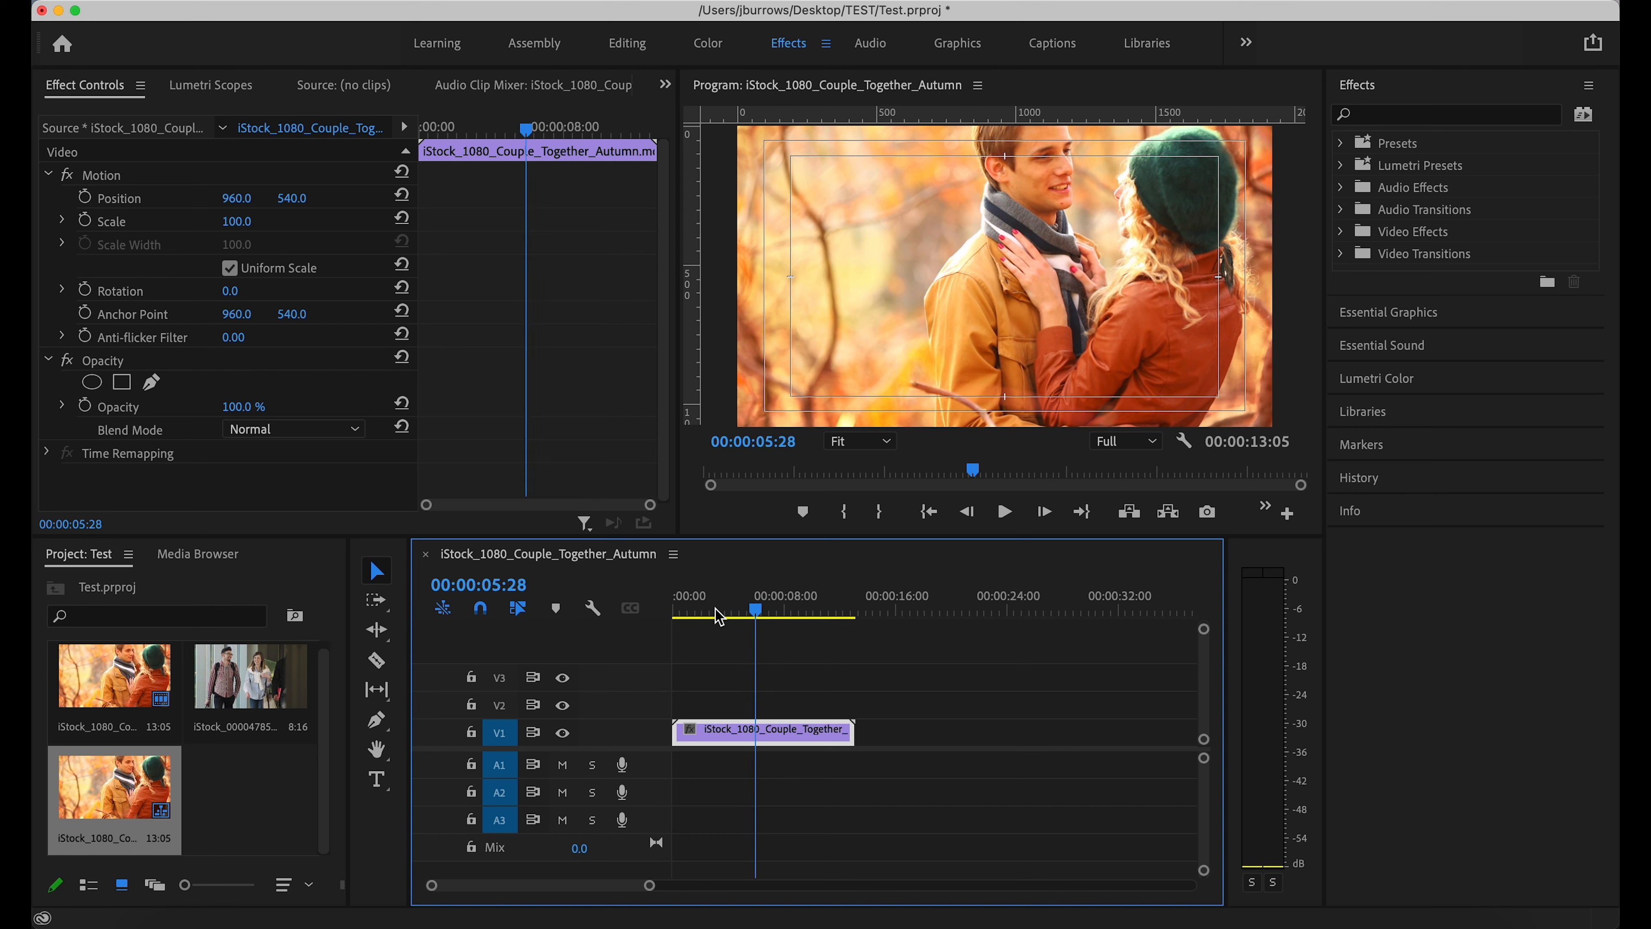
key("Left")
key("Left")
key("Left")
key("Left")
key("Left")
key("Left")
key("Left")
key("Right")
key("Right")
key("Left")
key("Left")
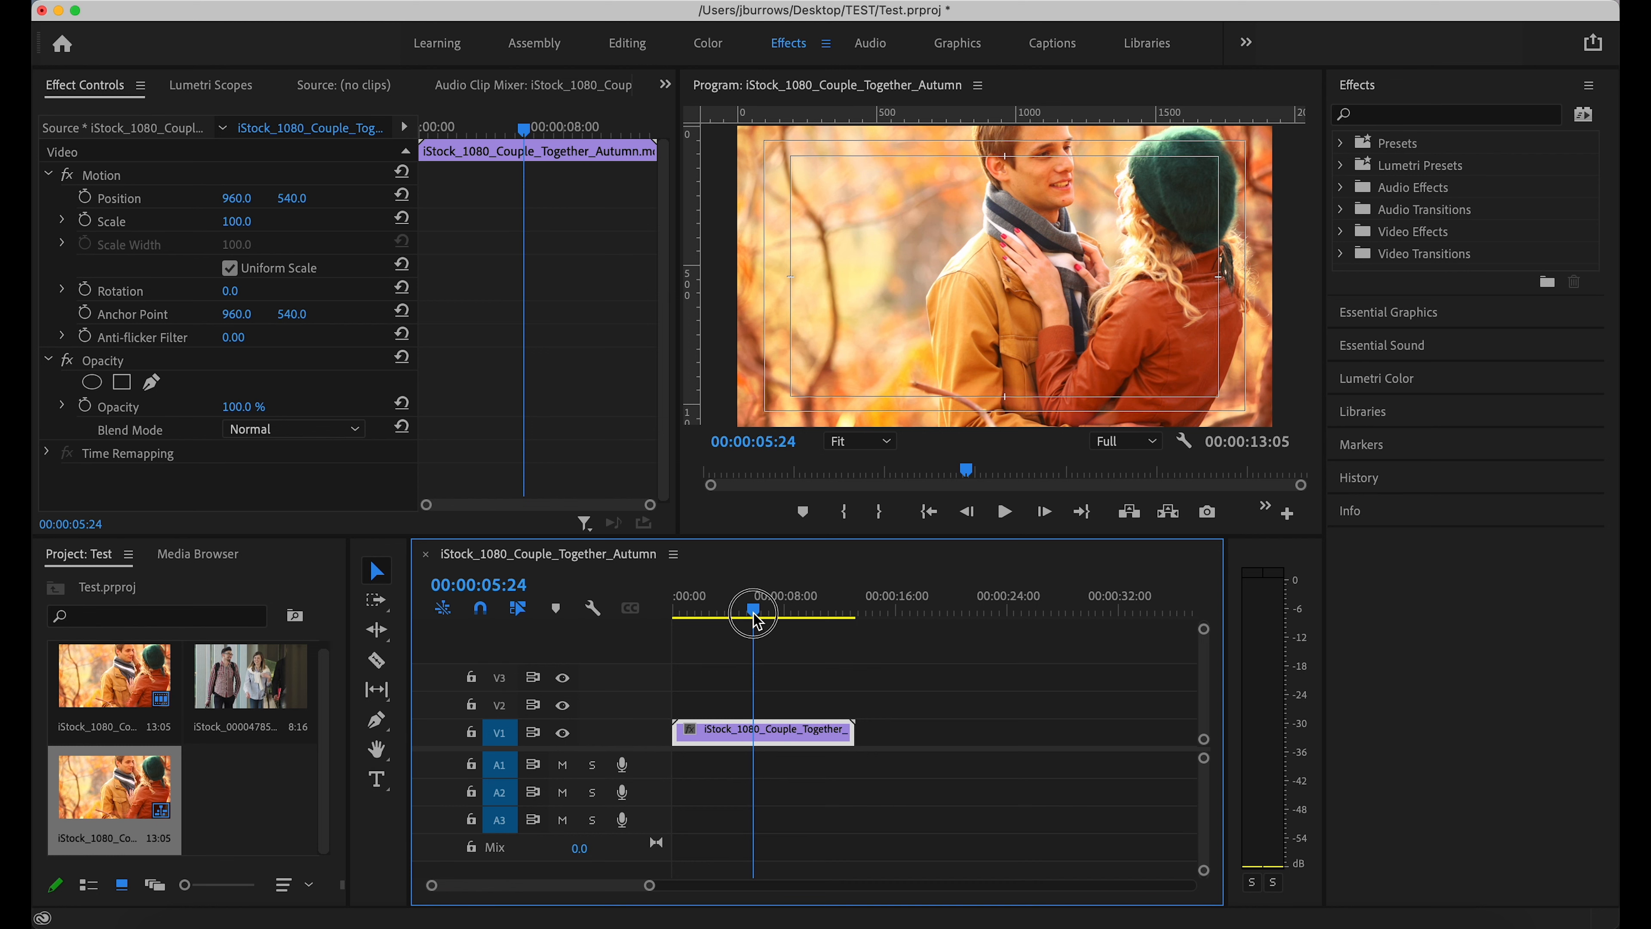
- Play the clip from its start, pause at about one second, and step a few frames back and forth
left_click_drag(755, 609, 669, 610)
key("space")
key("space")
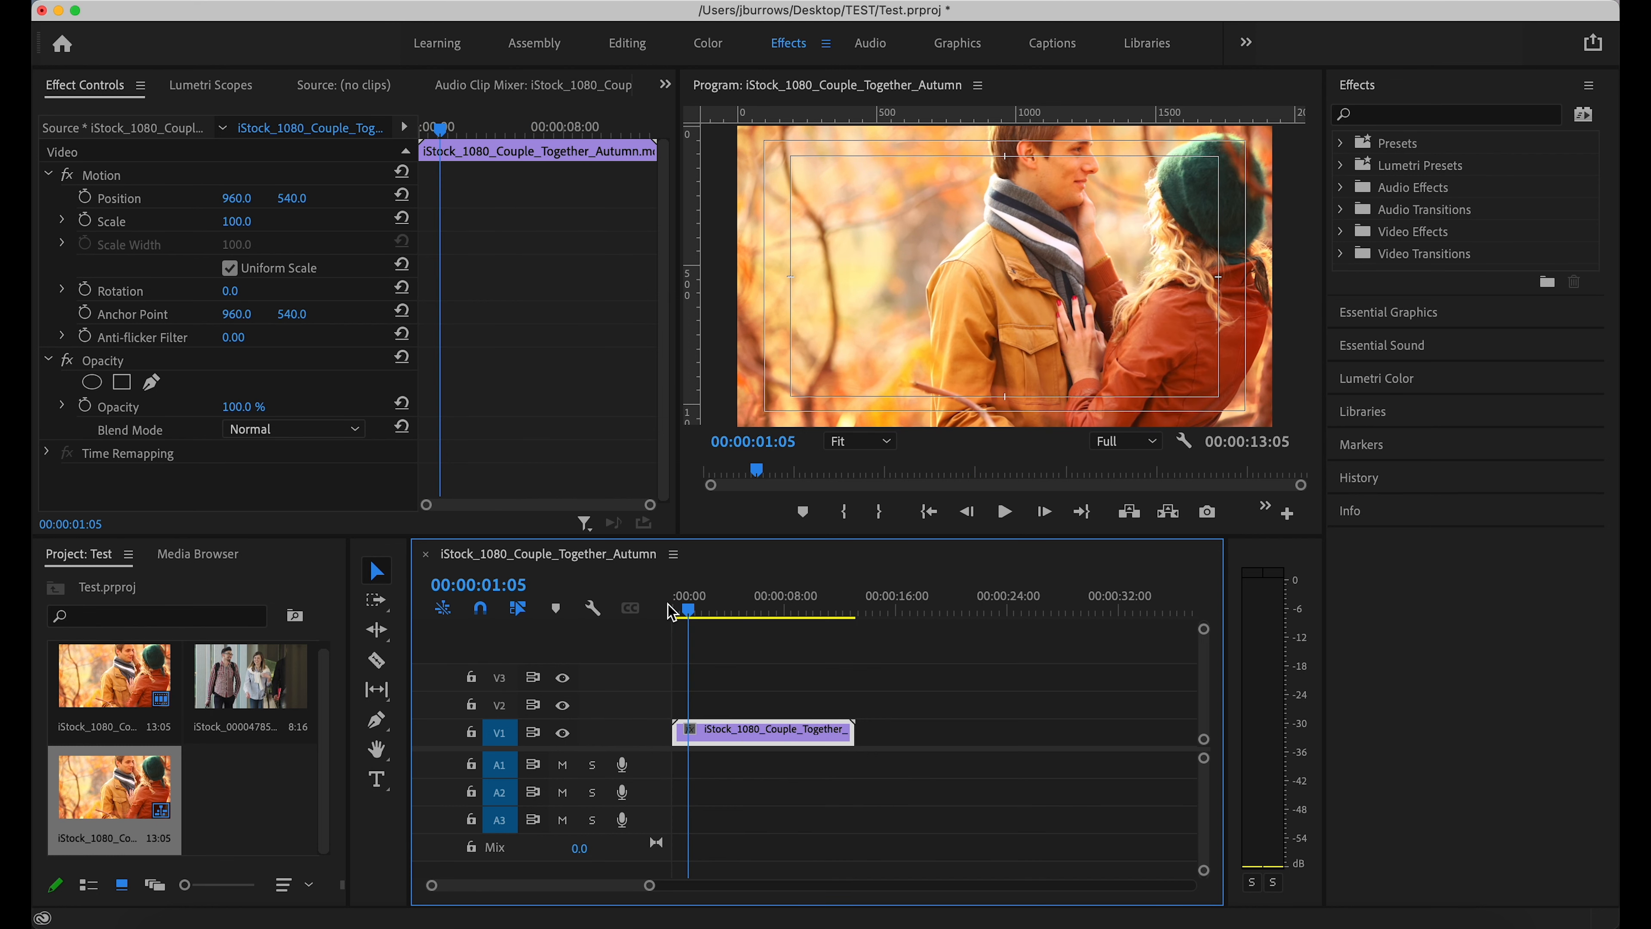
key("Left")
key("Left")
key("Left")
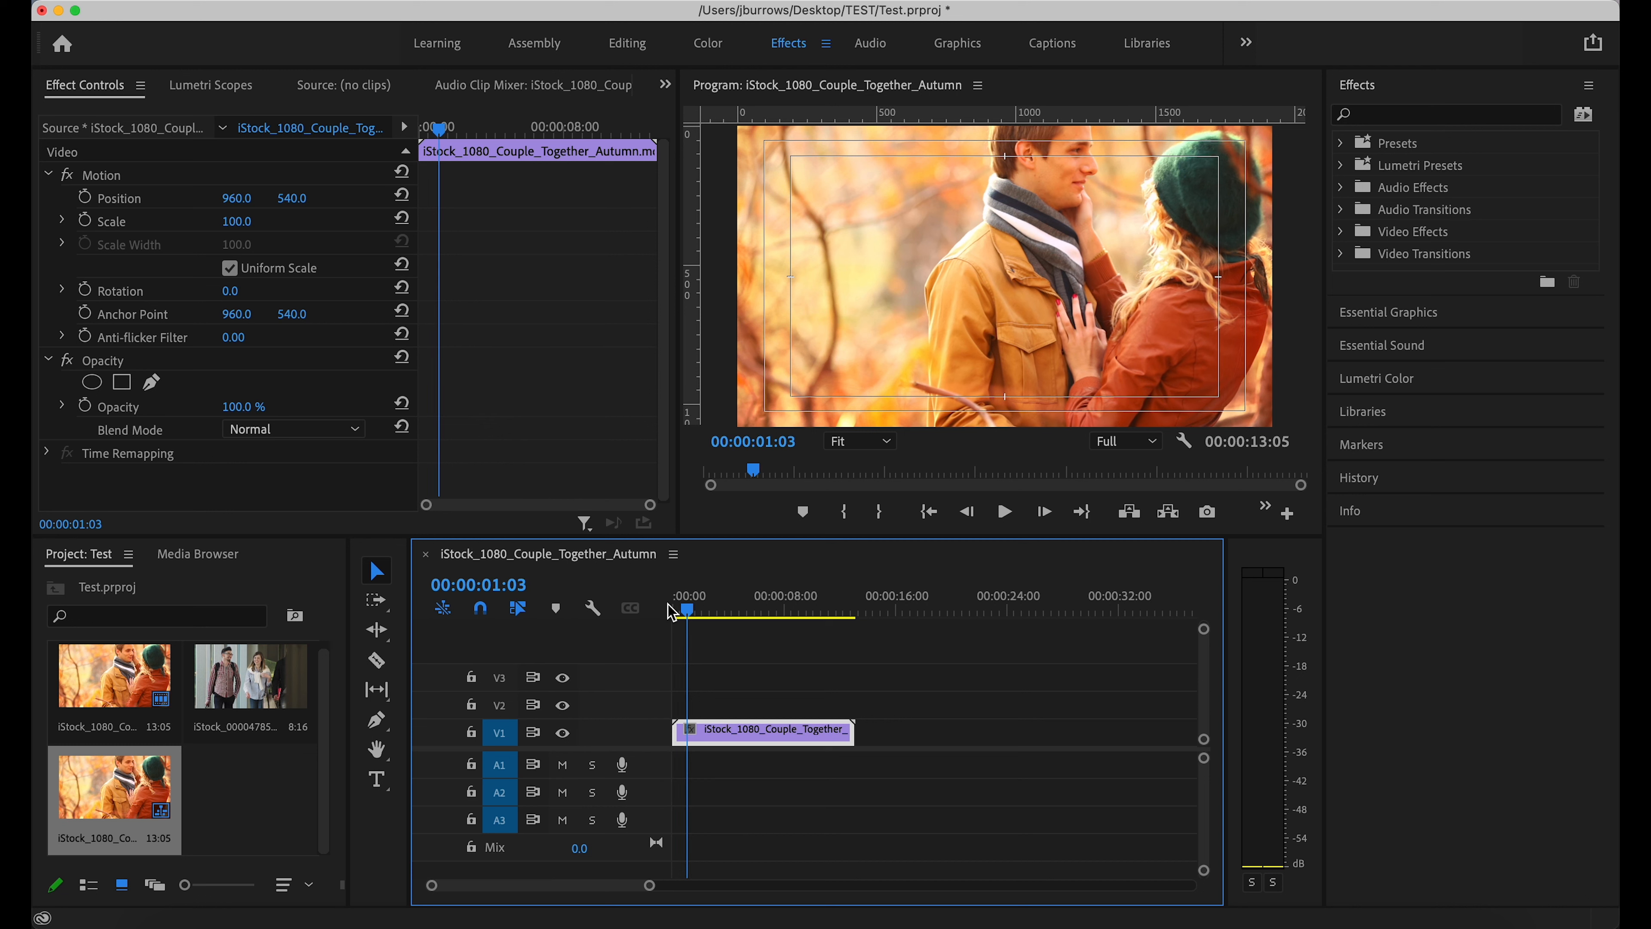
key("Right")
key("Right")
key("Right")
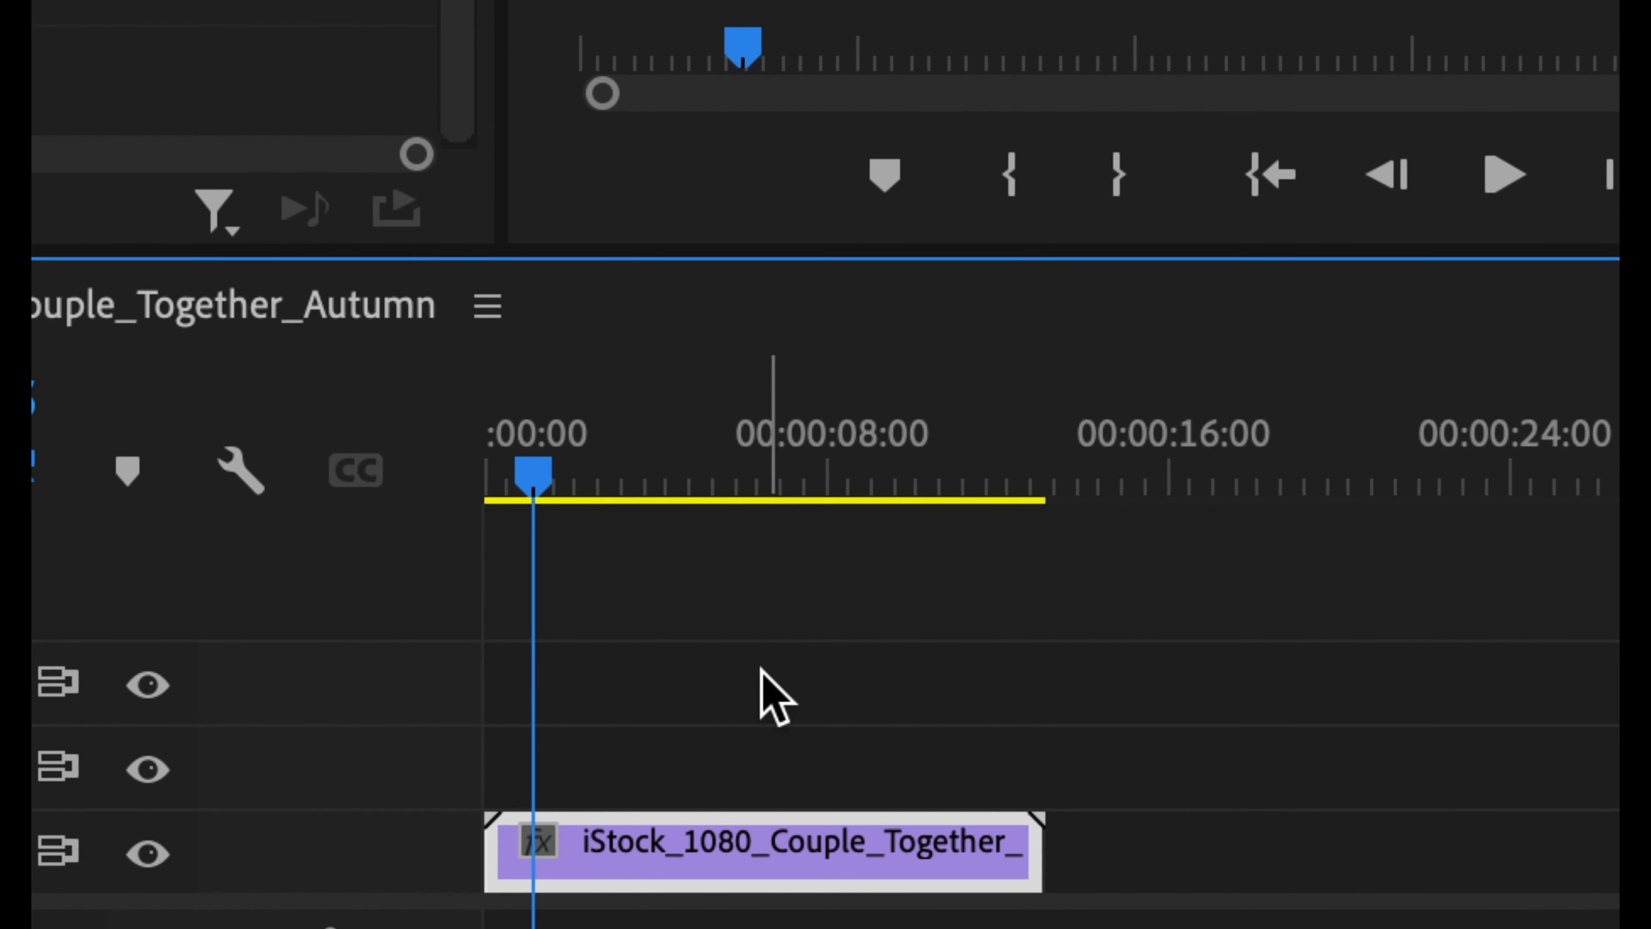
- Alternate several times between the Razor tool and the Selection tool
key("c")
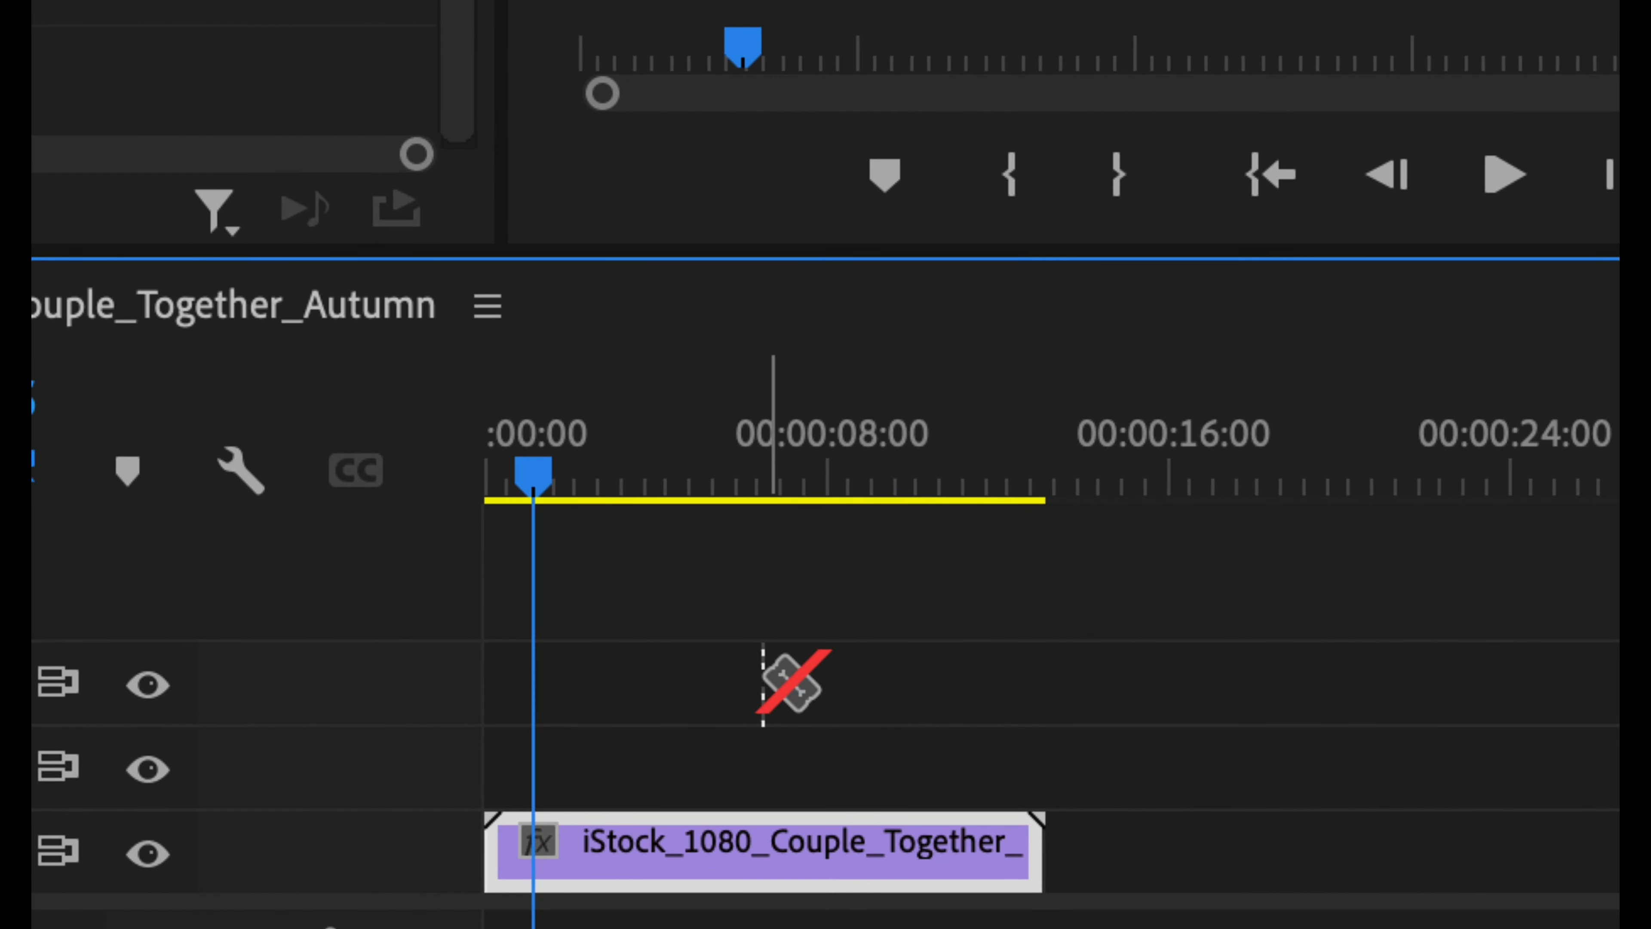
key("v")
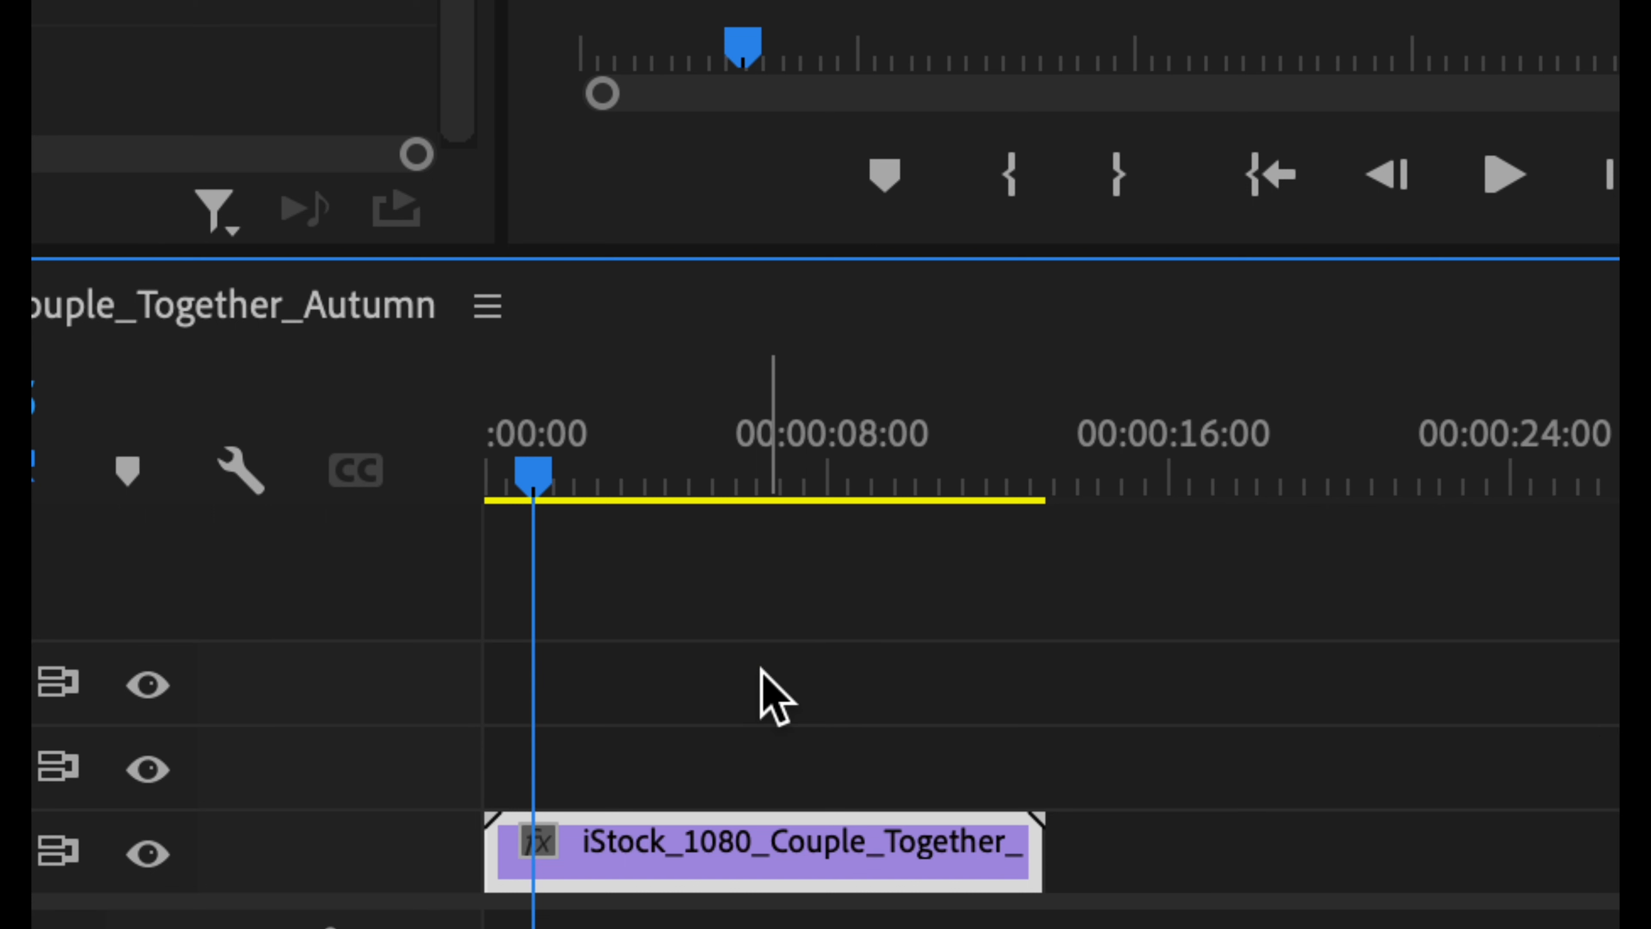
key("c")
key("v")
key("c")
key("v")
- Split the couple clip at 00:00:05:02 with the Razor tool and return to the Selection tool
key("c")
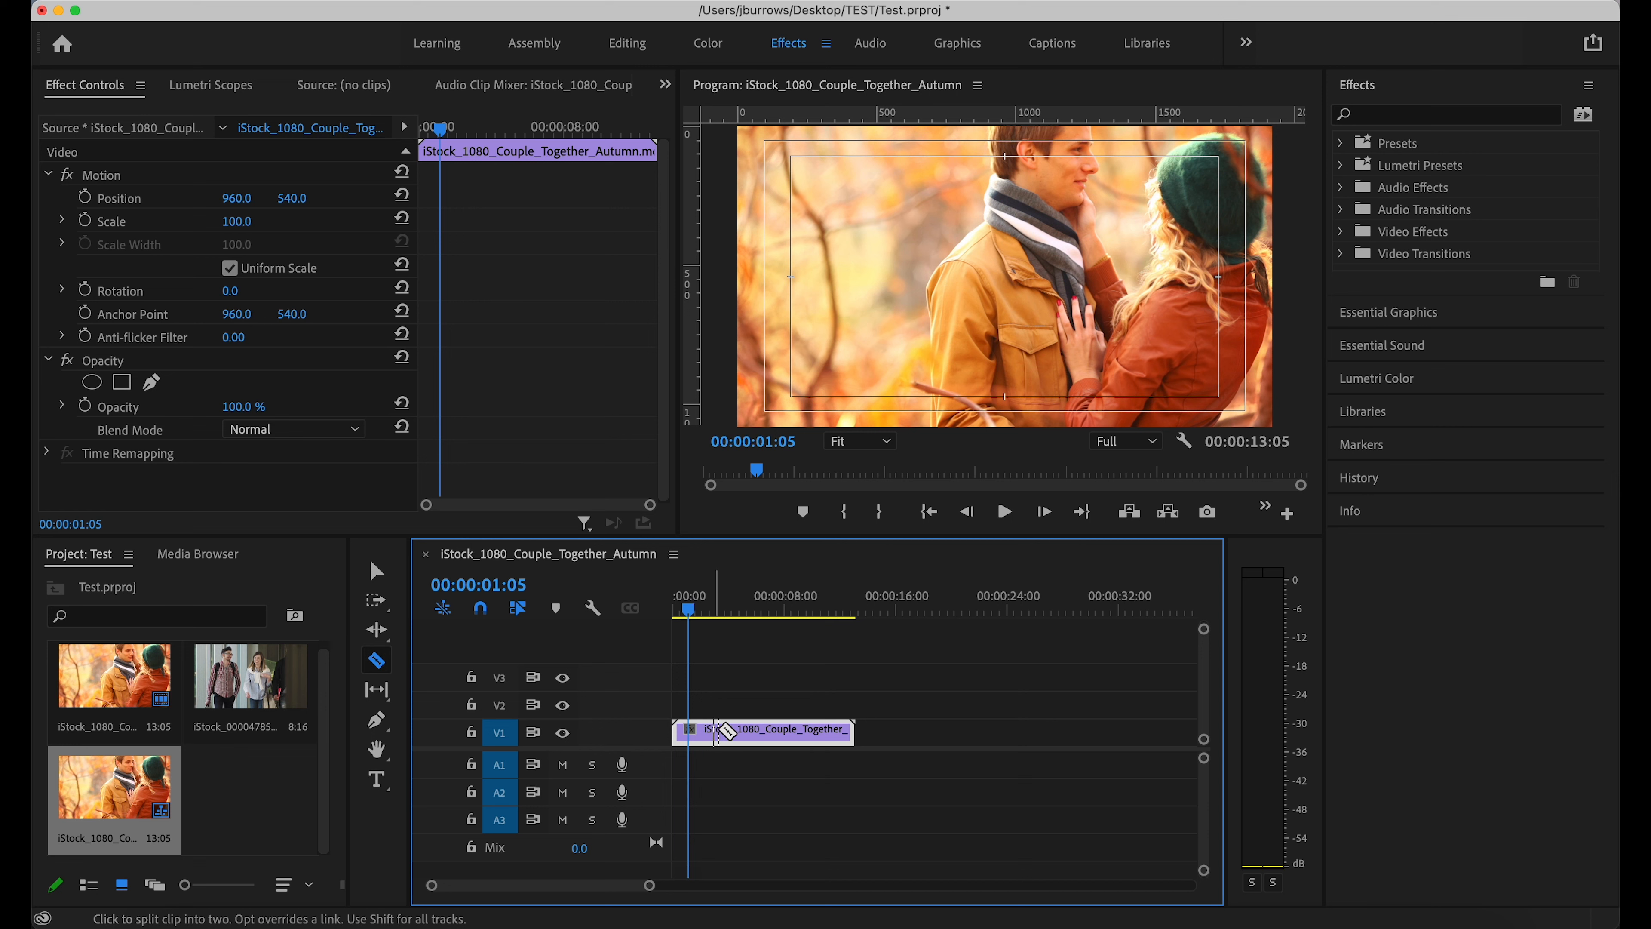
left_click_drag(694, 617, 743, 611)
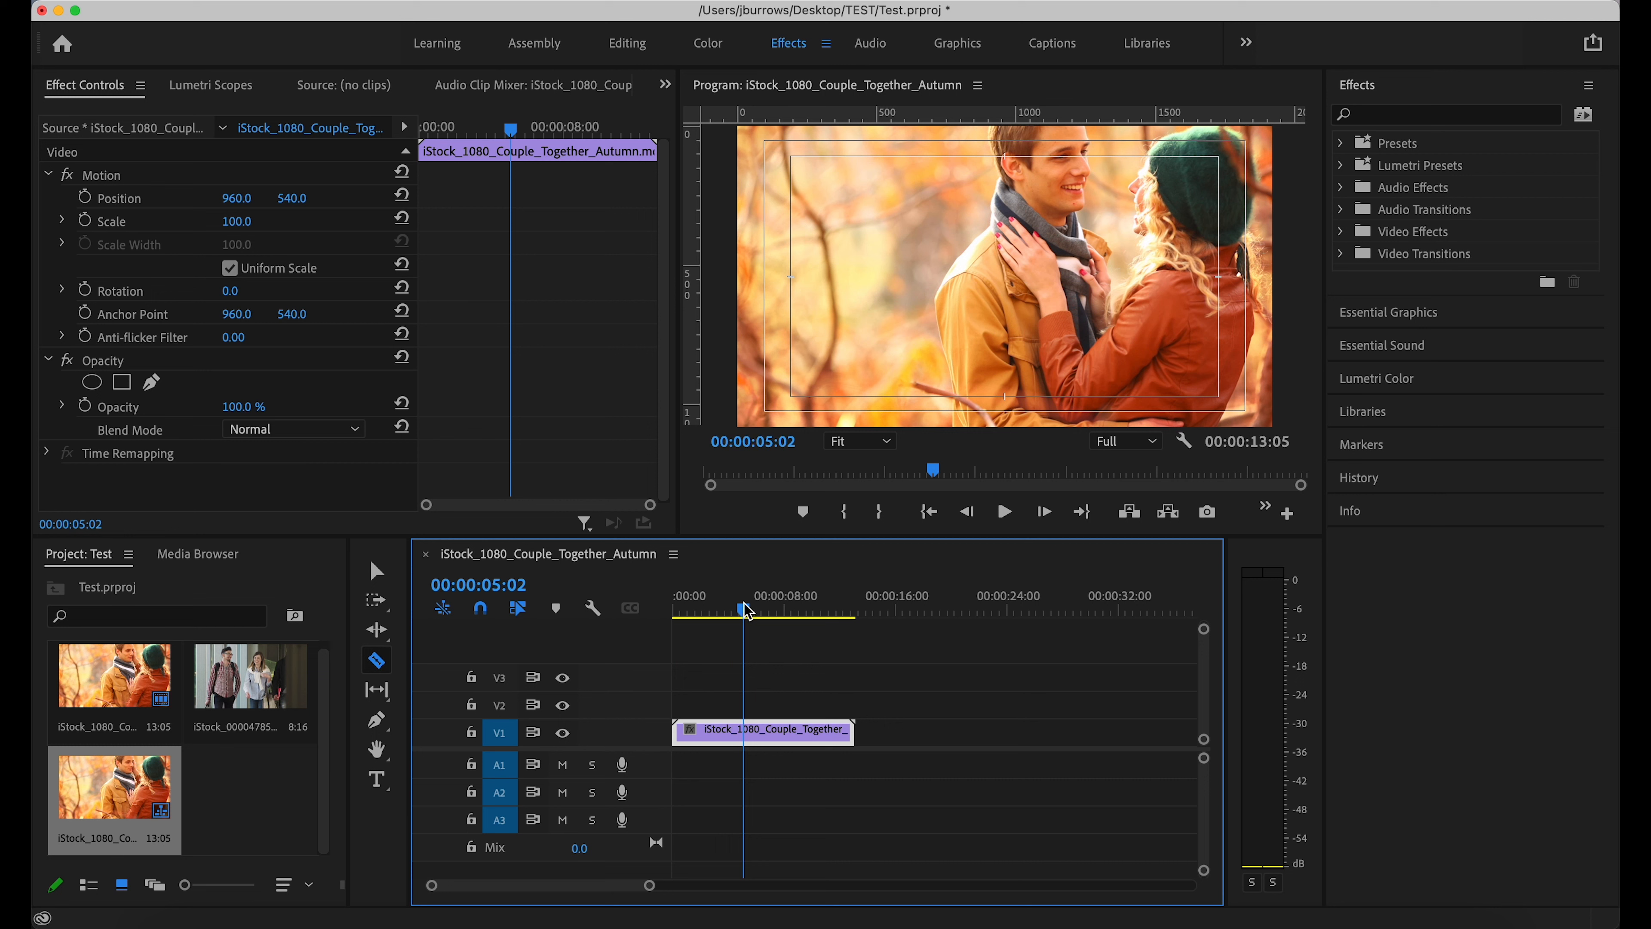
left_click(751, 733)
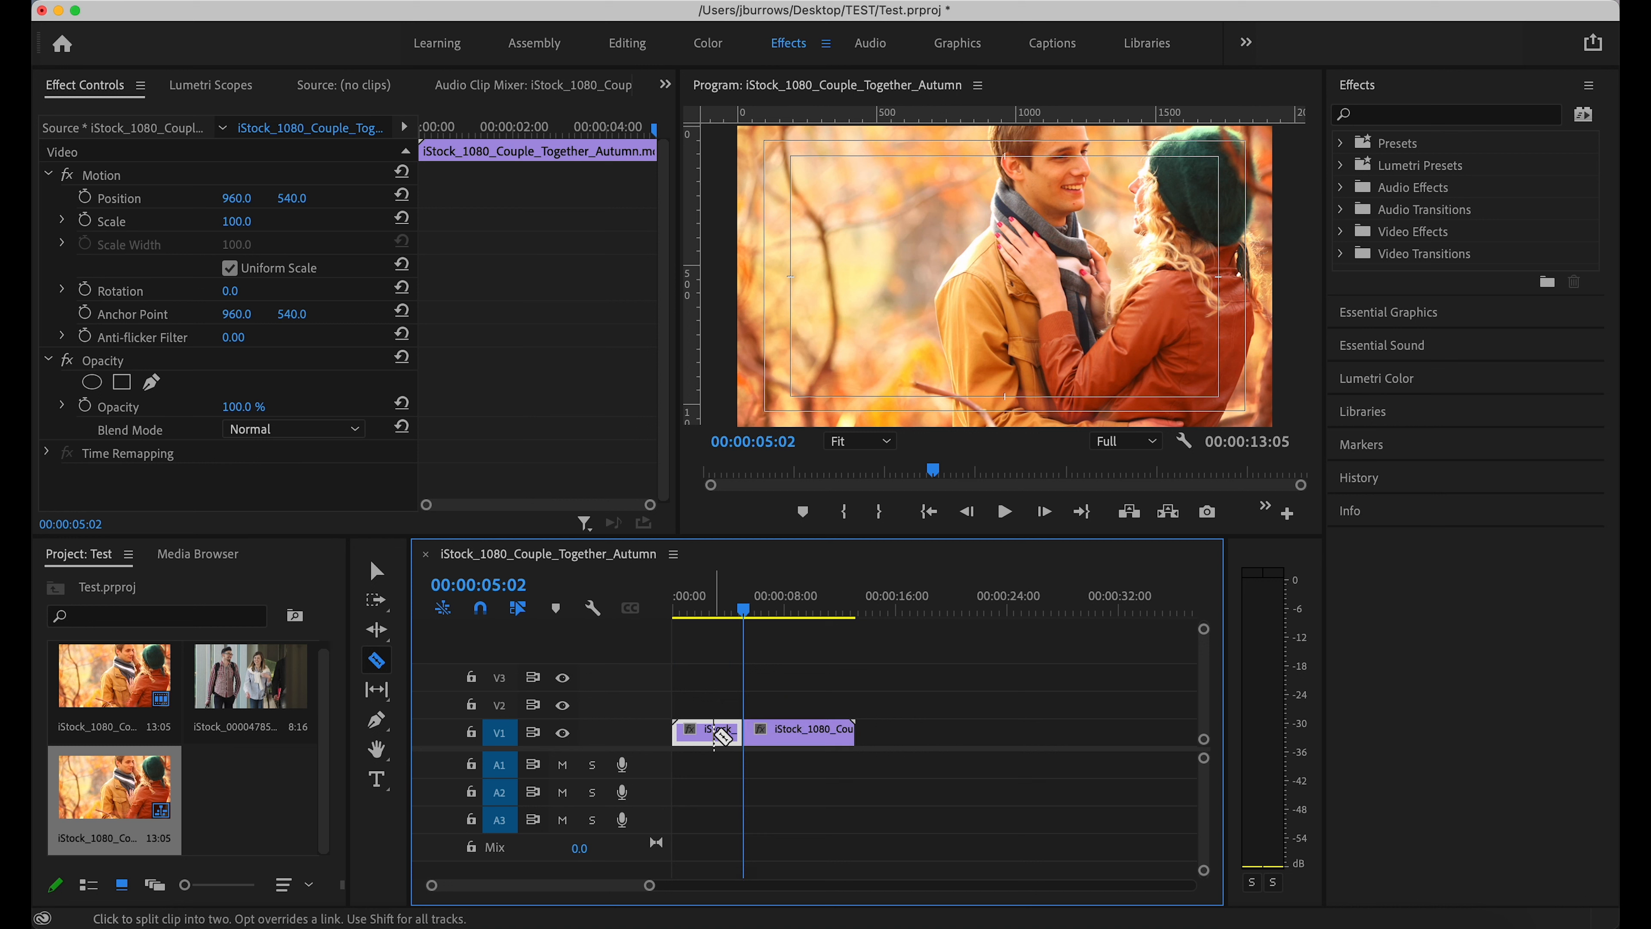
key("v")
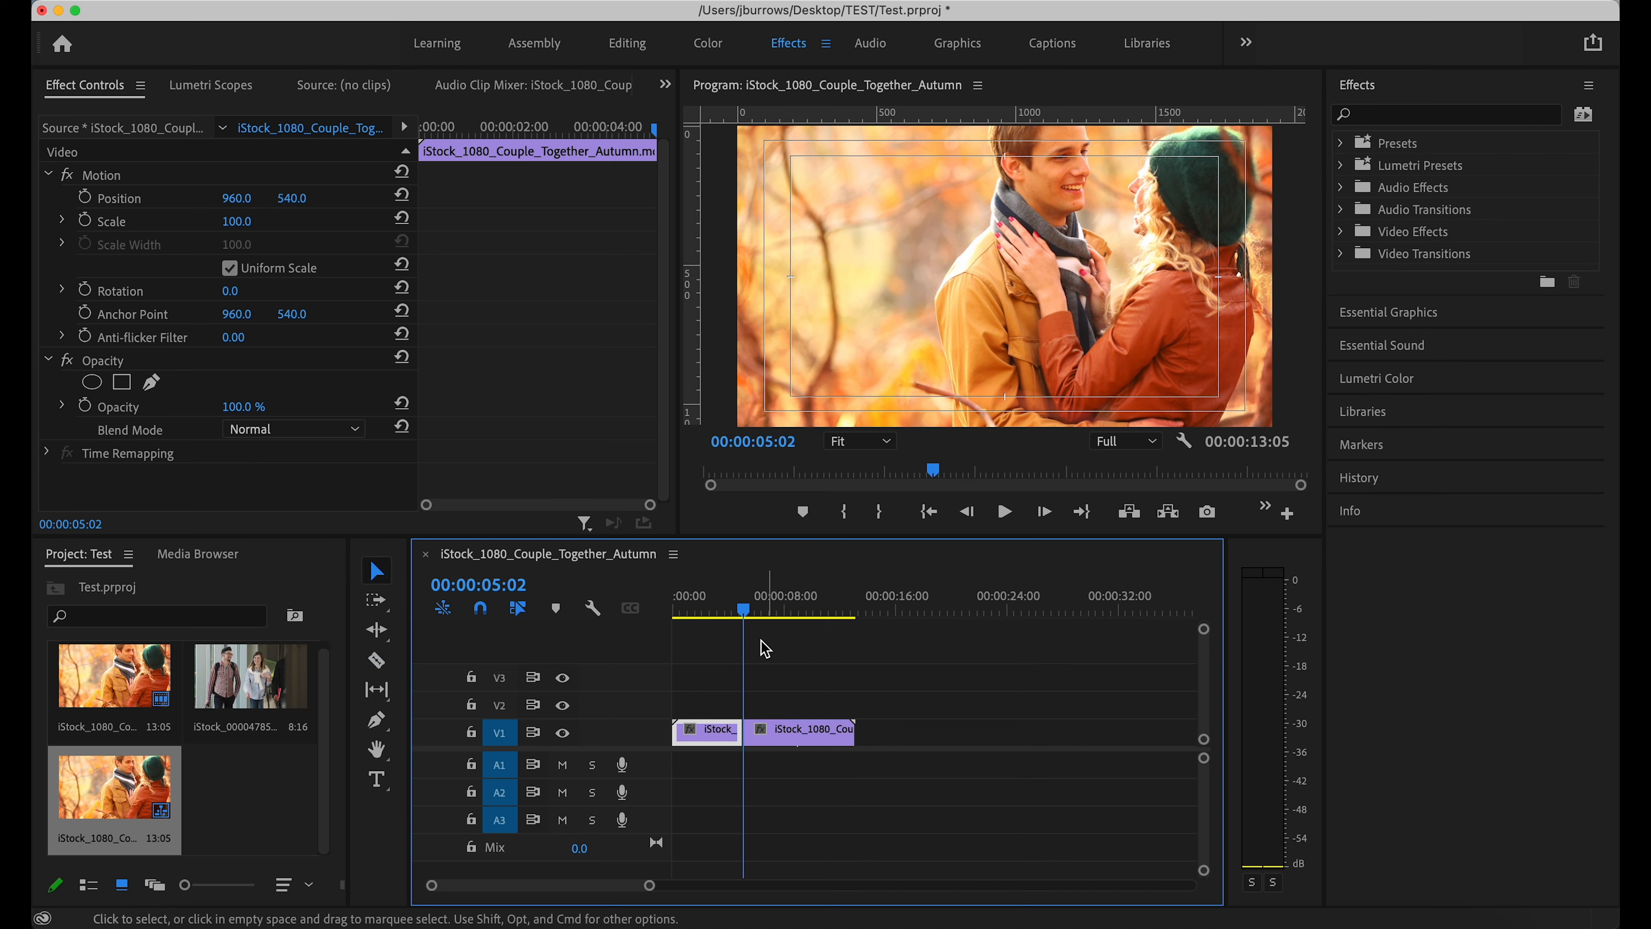
- Play the sequence across the cut point and pause past it
left_click(725, 613)
key("space")
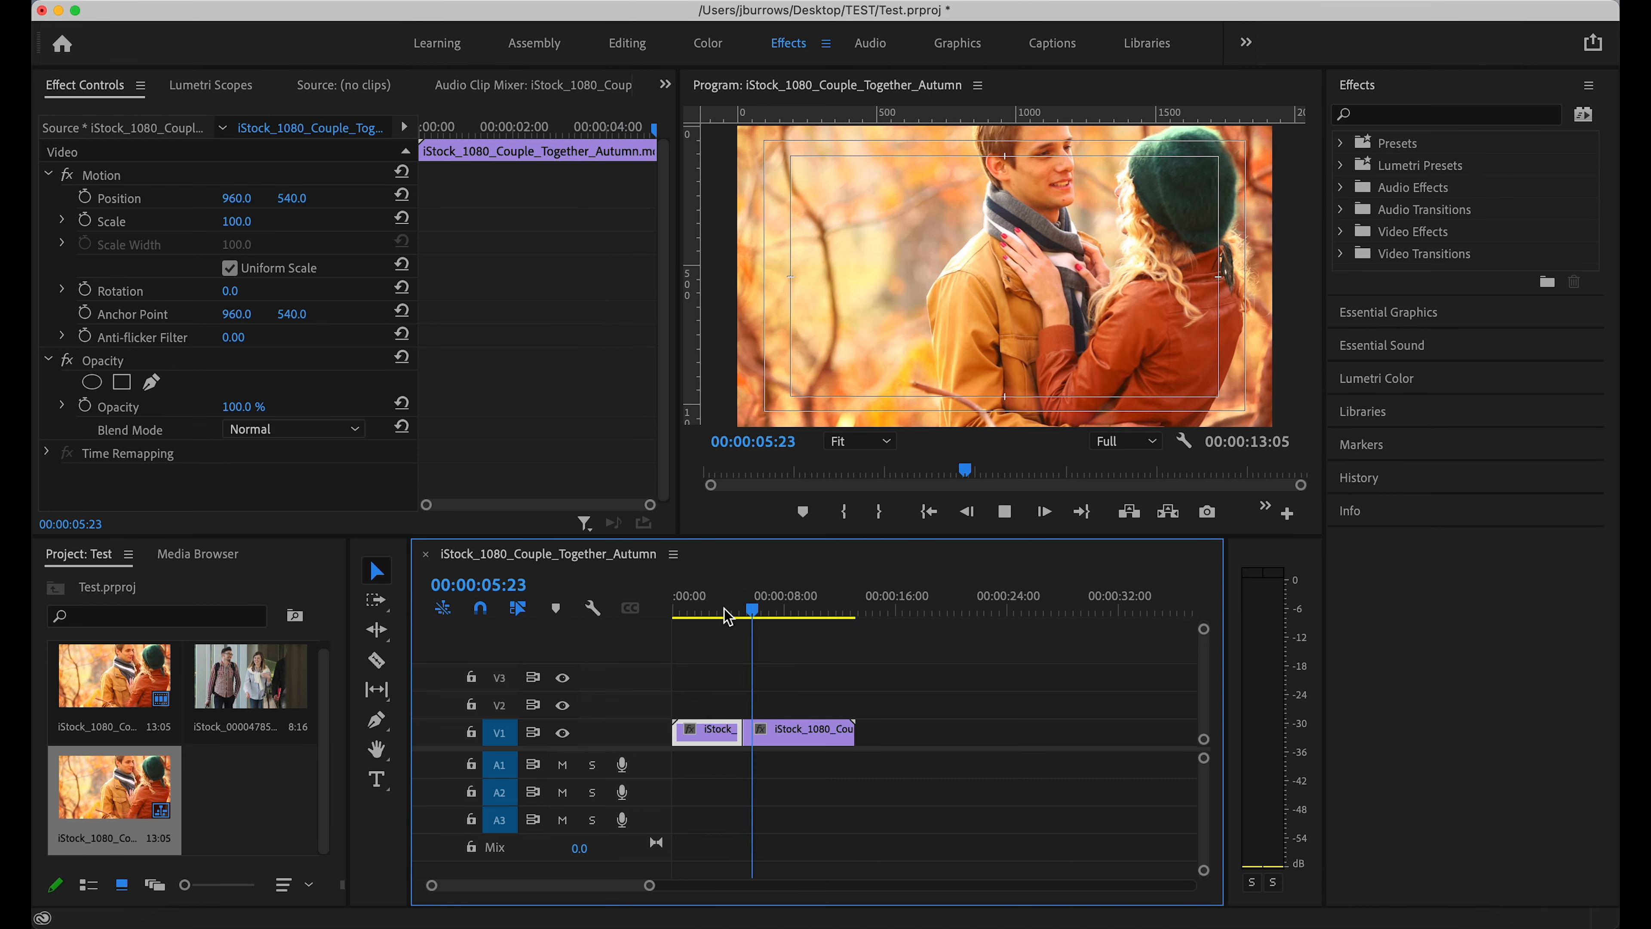
key("space")
- Move the second clip about 3.5 seconds later on V1, leaving a gap, and play across it
left_click_drag(783, 733, 834, 735)
left_click_drag(755, 605, 725, 614)
key("space")
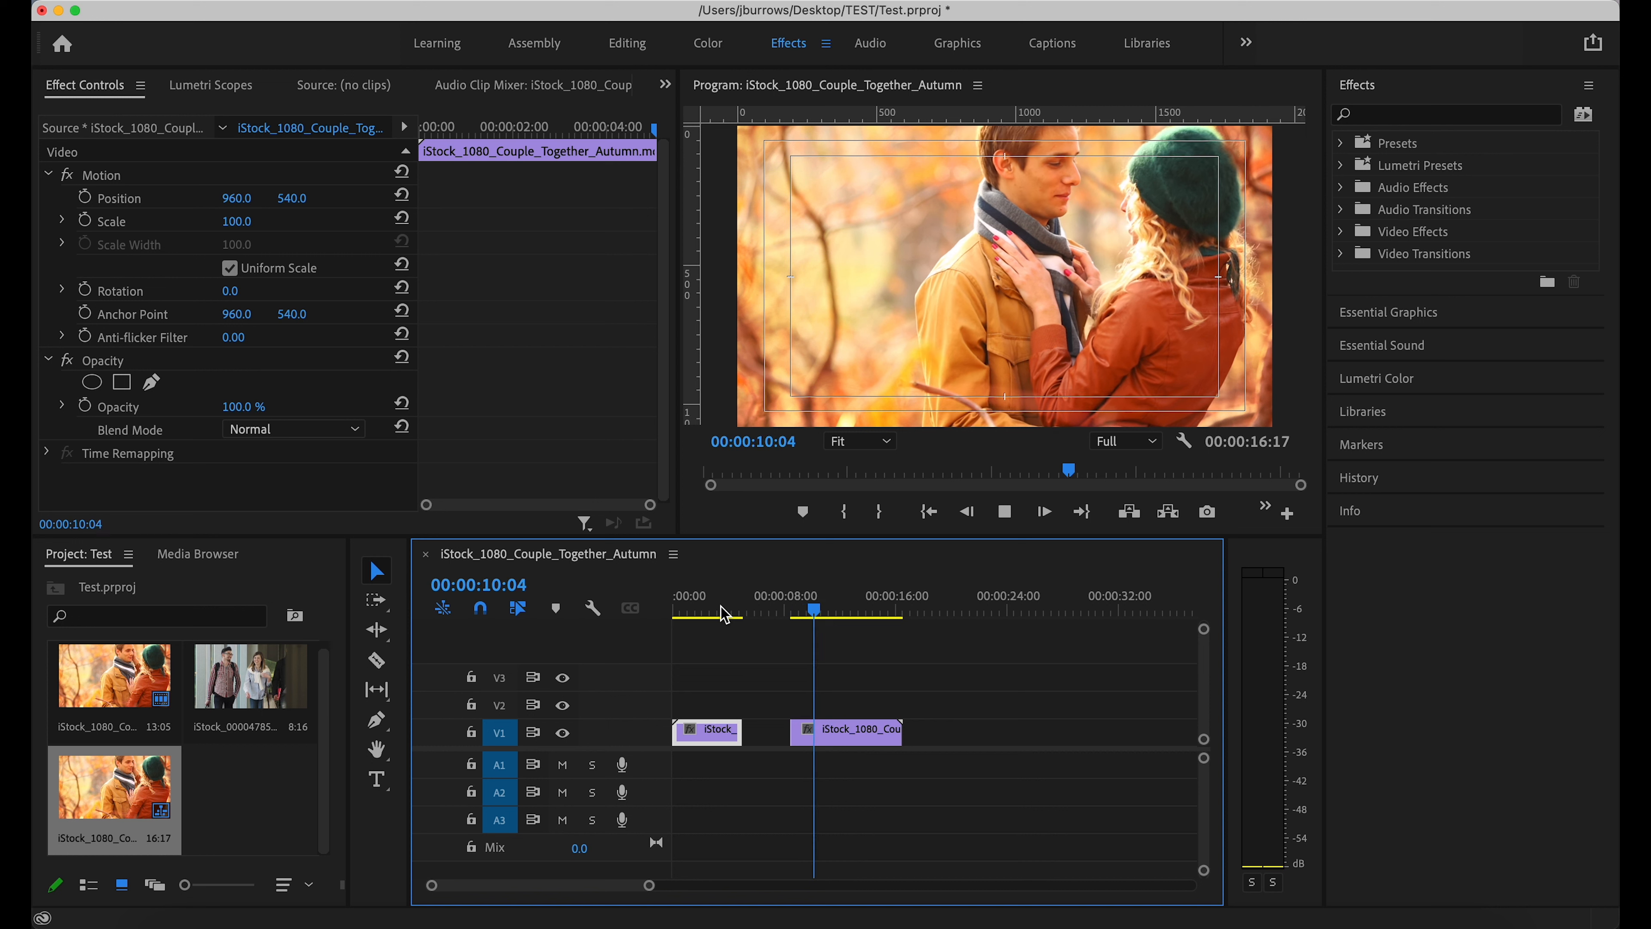
- Razor the second clip into five pieces, with the first cut at 00:00:10:12, and return to the Selection tool
left_click(862, 731)
key("c")
left_click(819, 732)
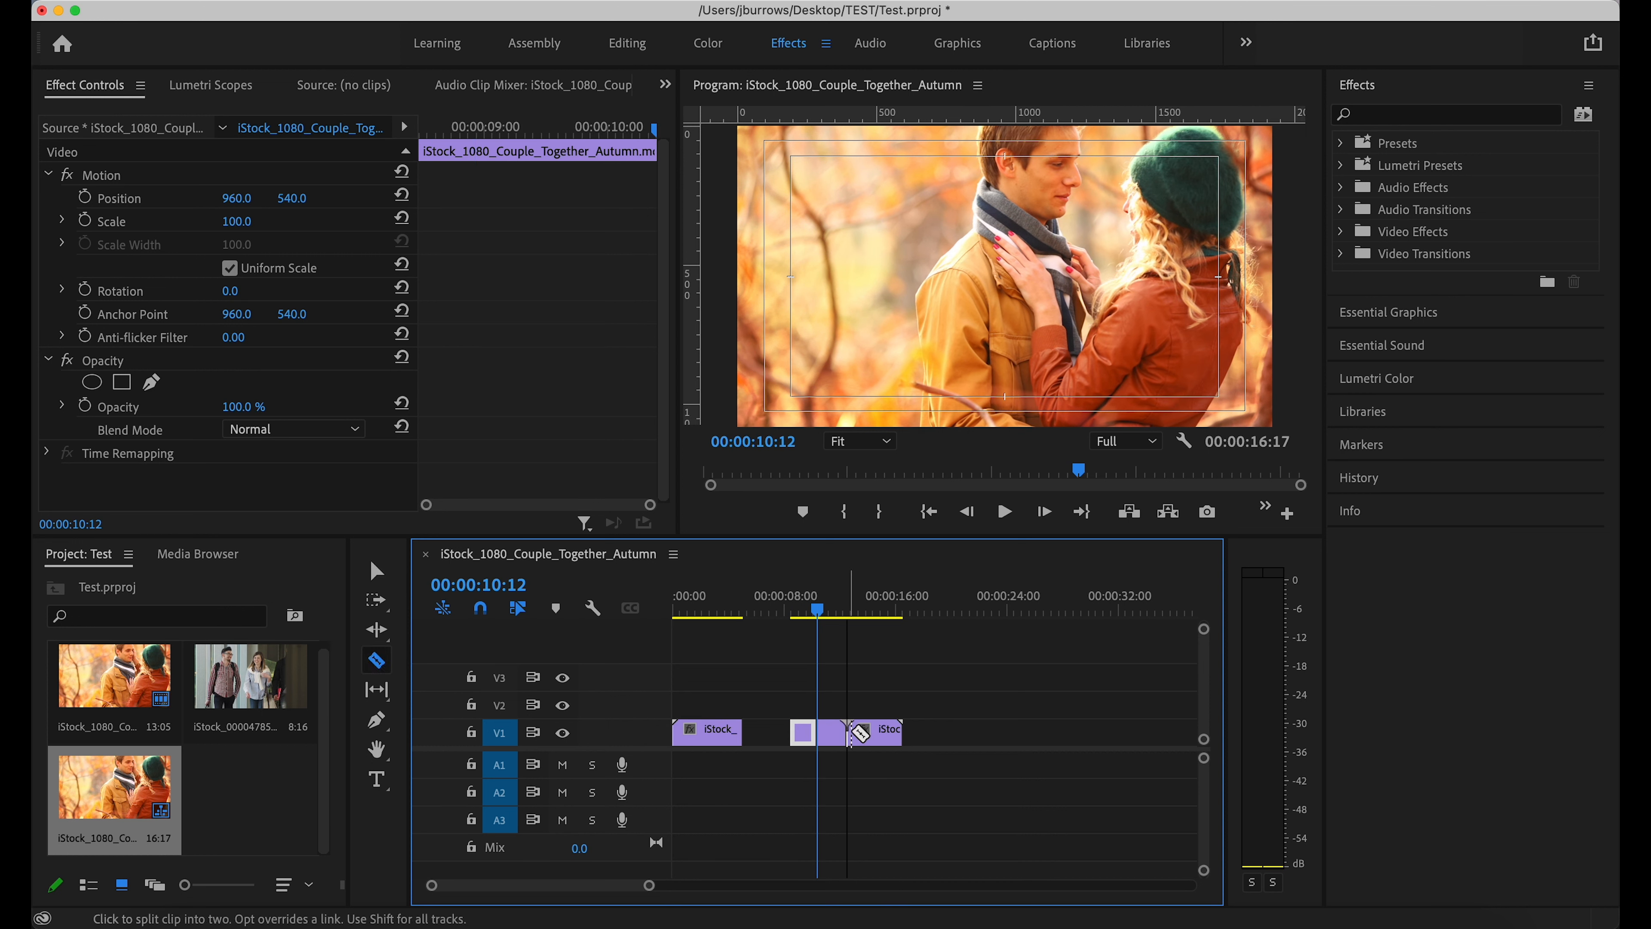
left_click(883, 732)
left_click(871, 735)
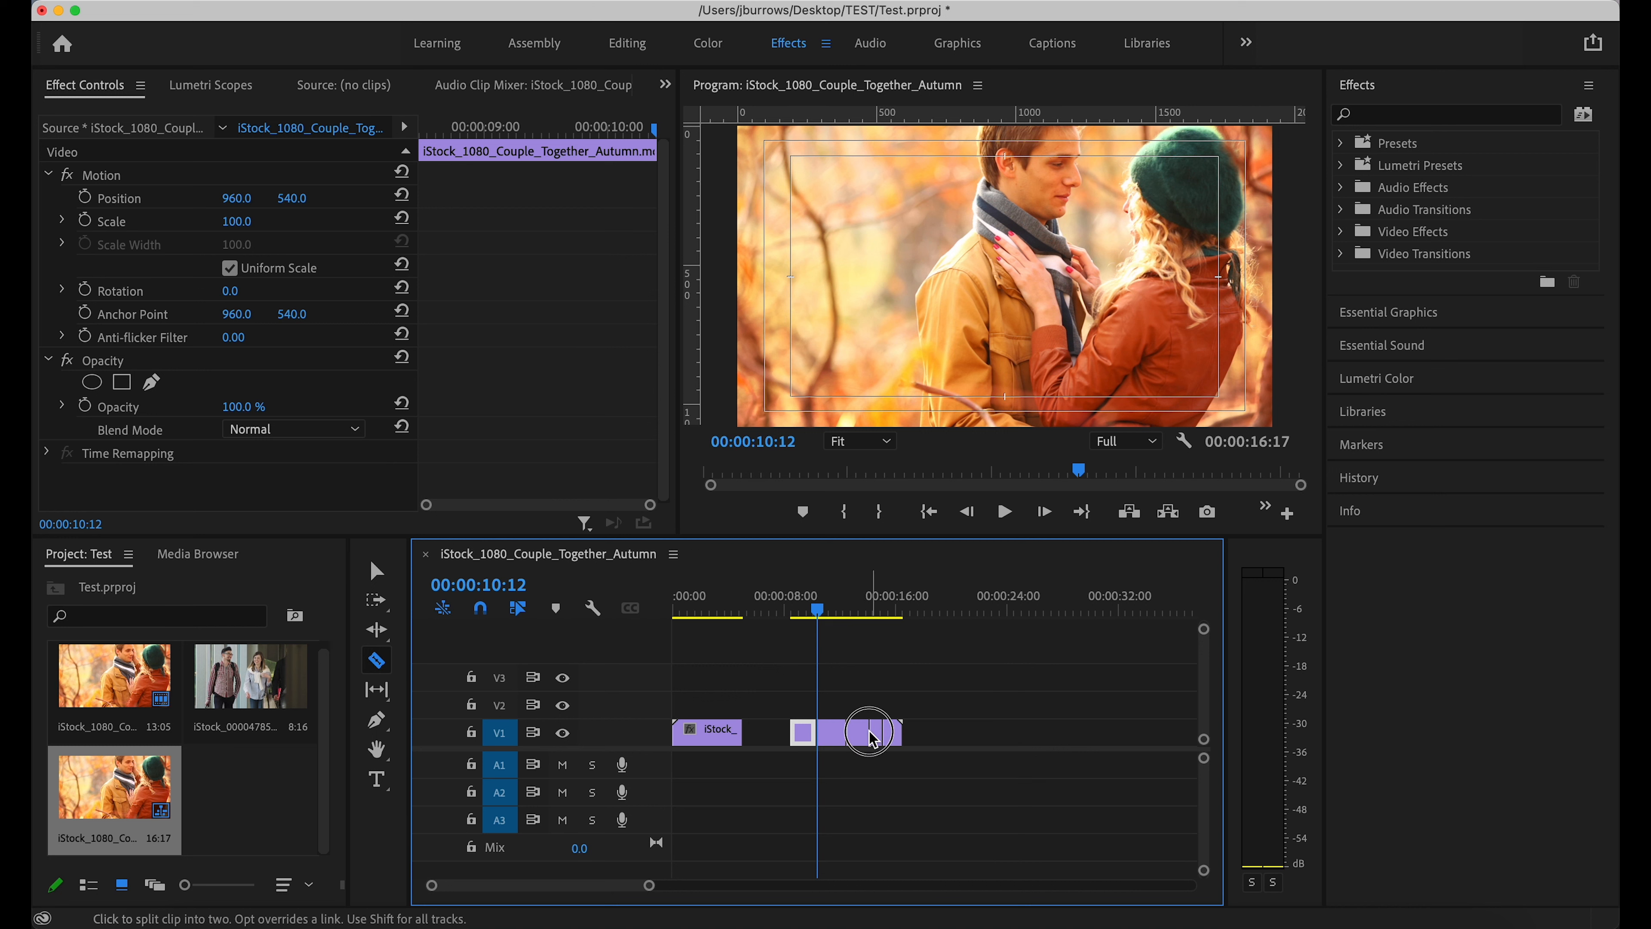
key("v")
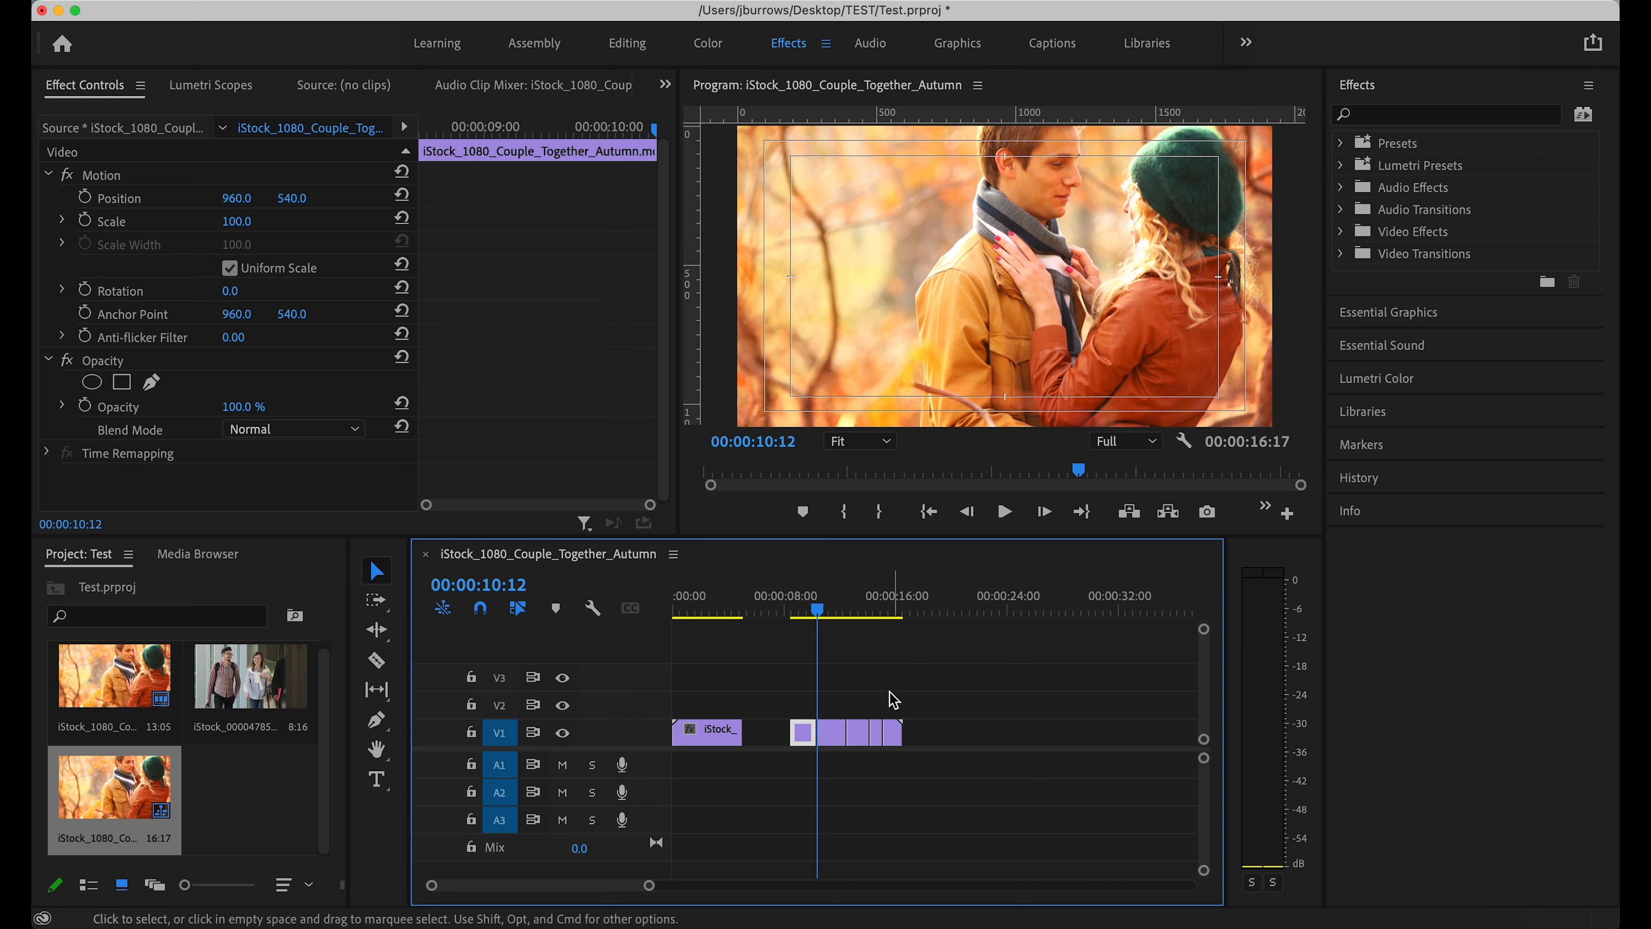
- Delete the fourth and second of the five pieces following the gap
left_click(877, 736)
key("Delete")
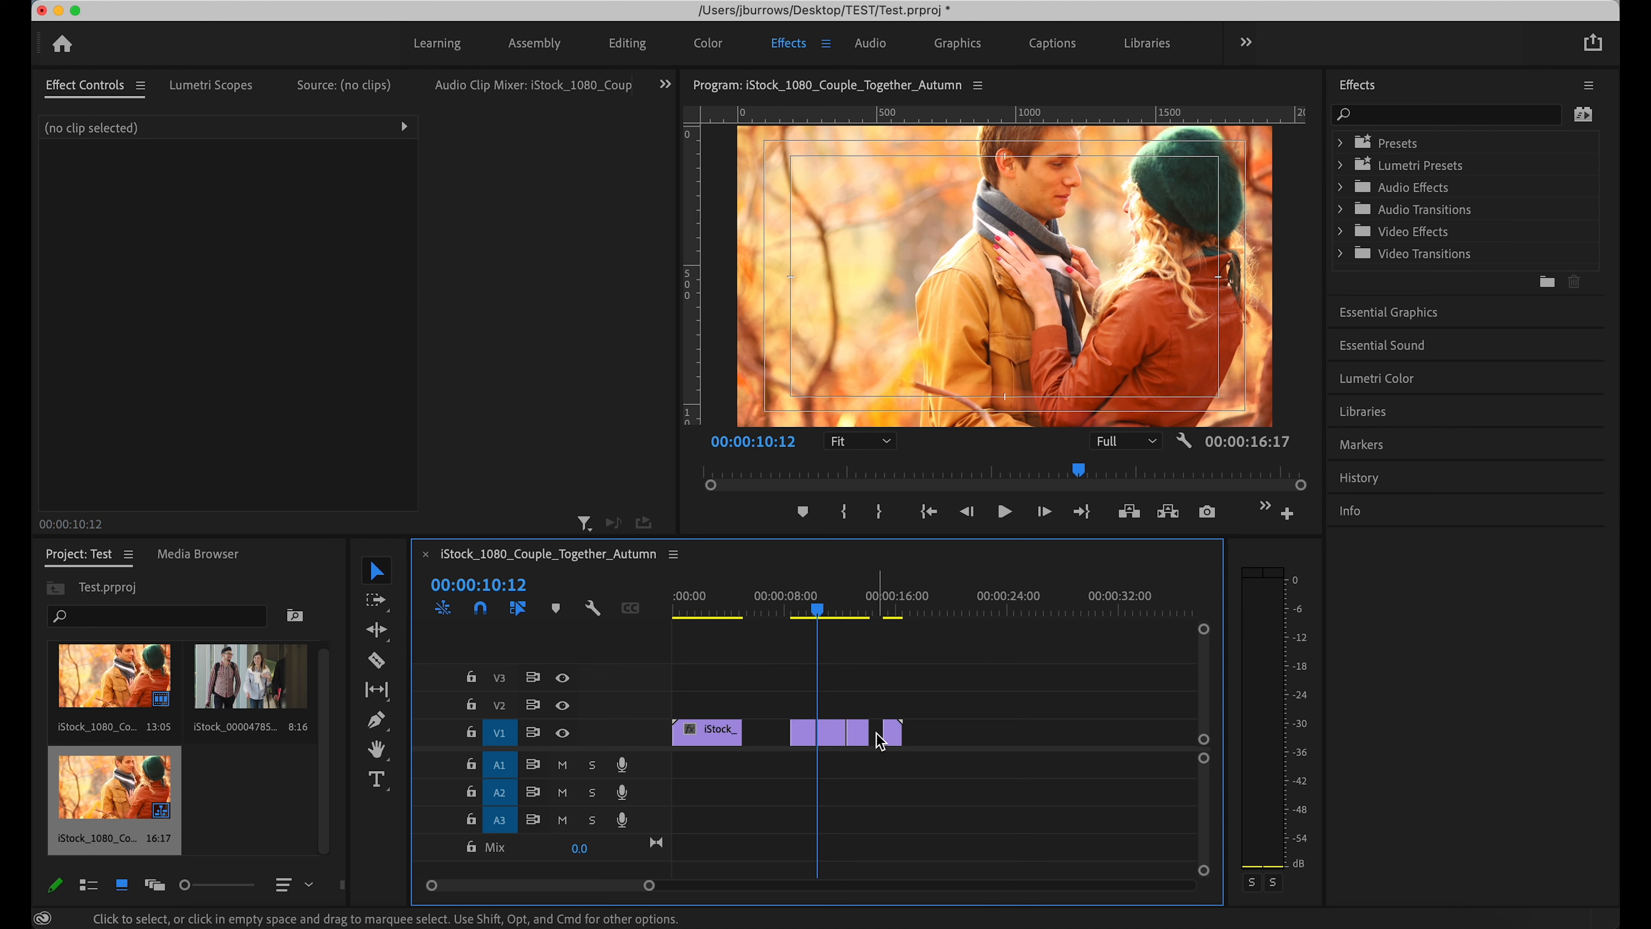
left_click(836, 734)
key("Delete")
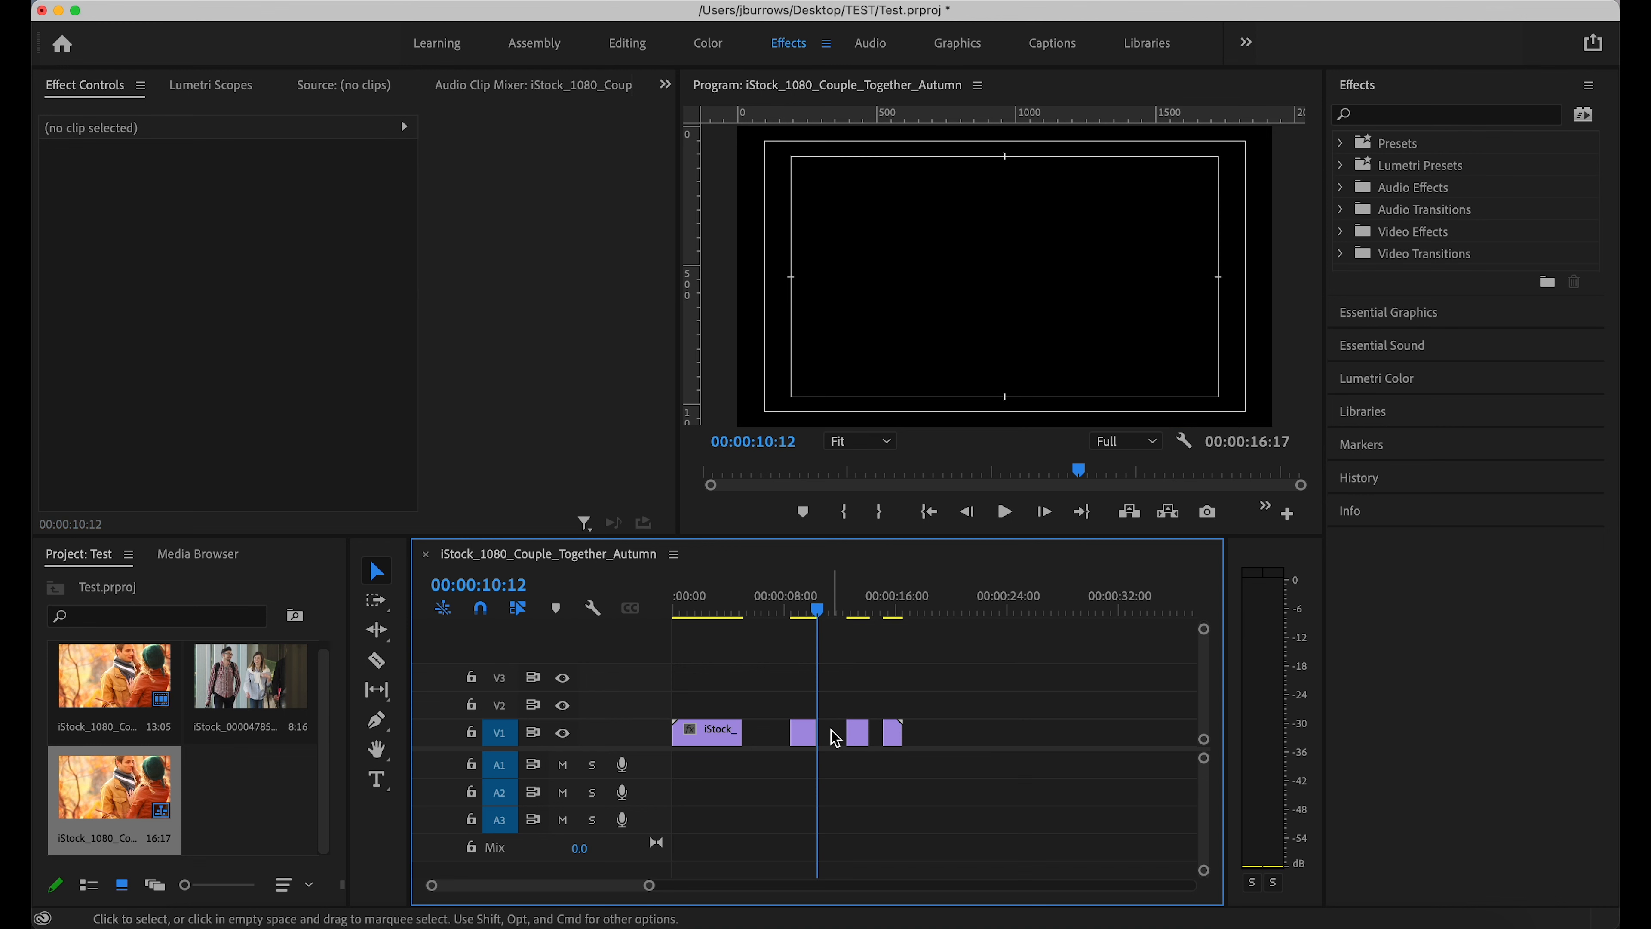
- Move the three remaining pieces against the first clip to close the gaps, and play the sequence
left_click_drag(866, 738, 810, 738)
left_click(801, 738)
left_click_drag(804, 738, 806, 735)
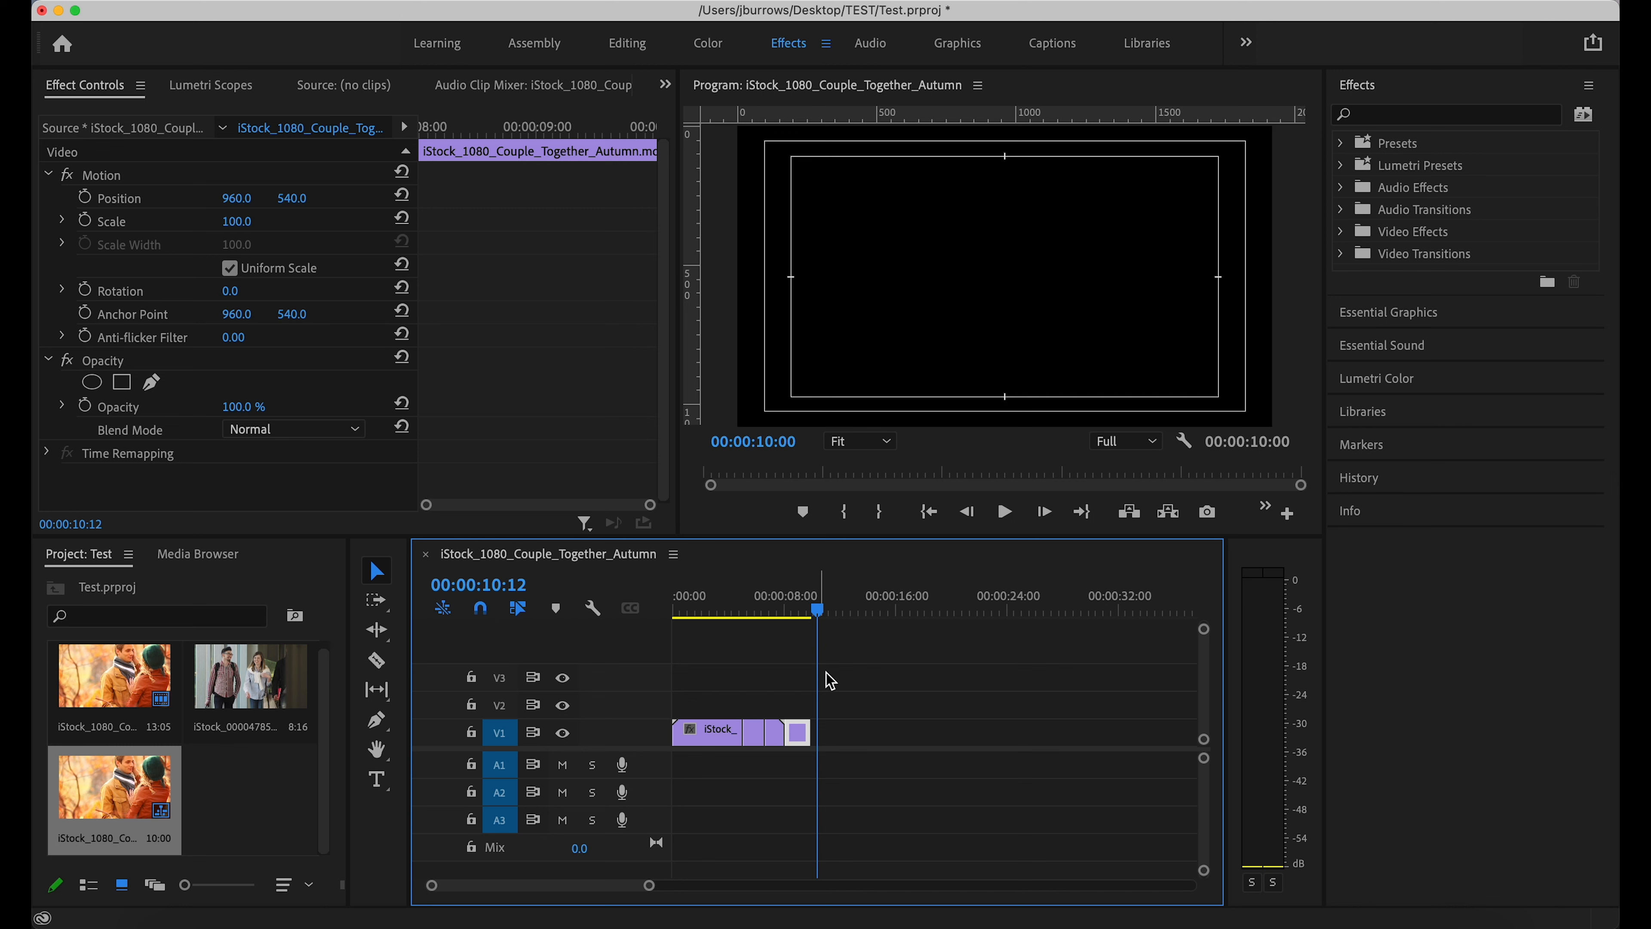
key("space")
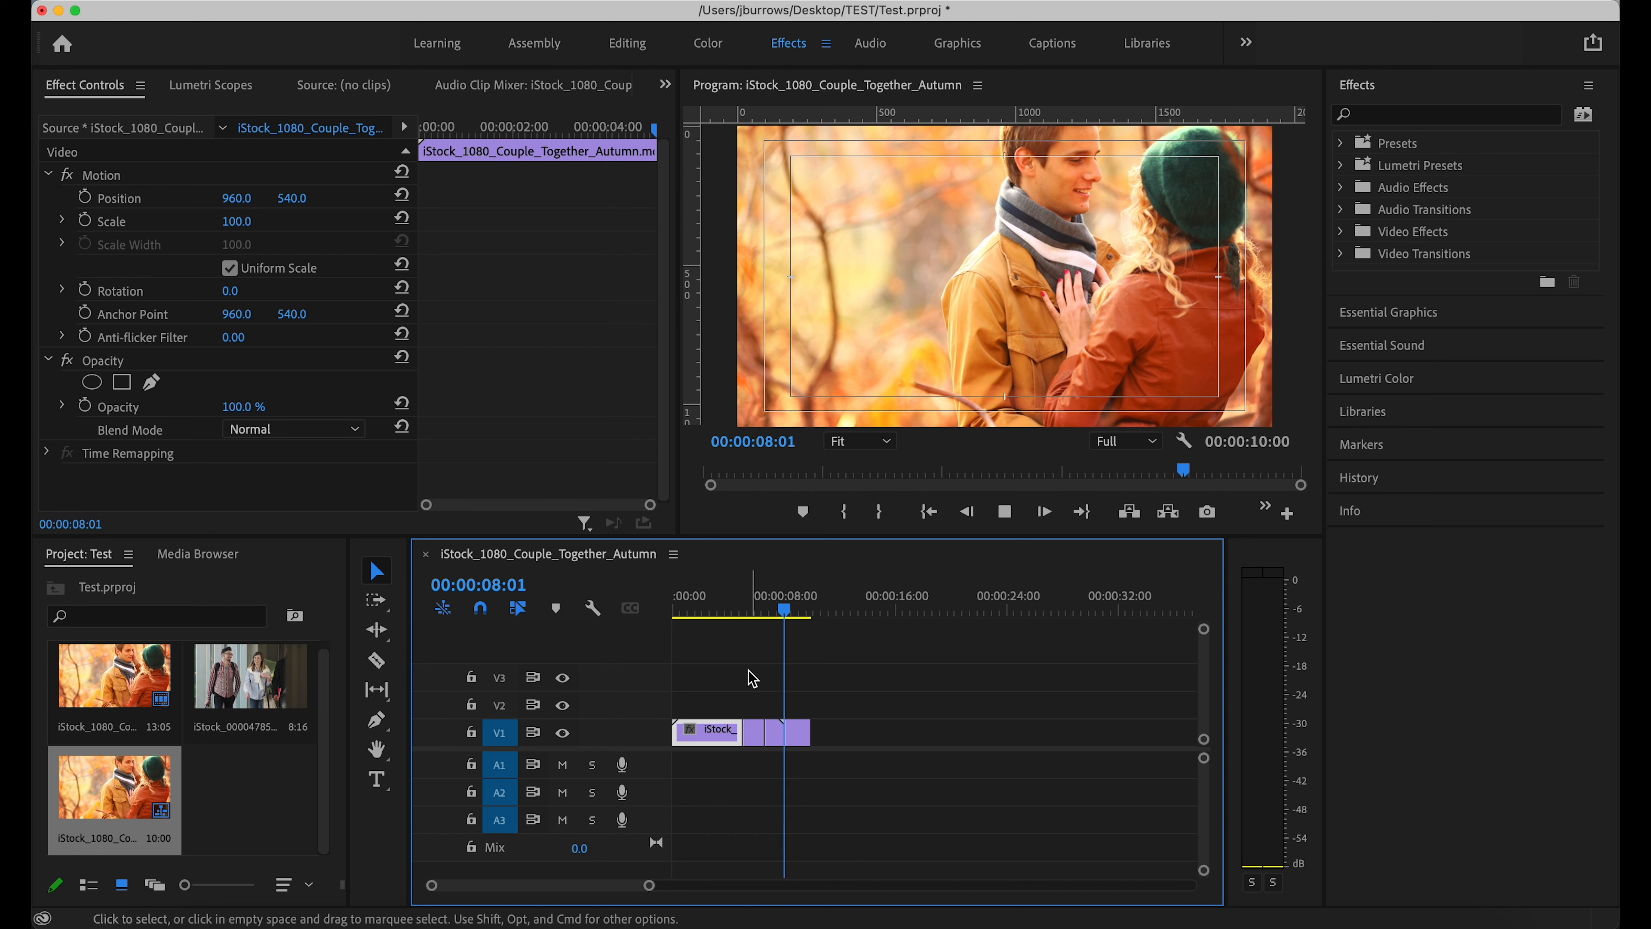
key("space")
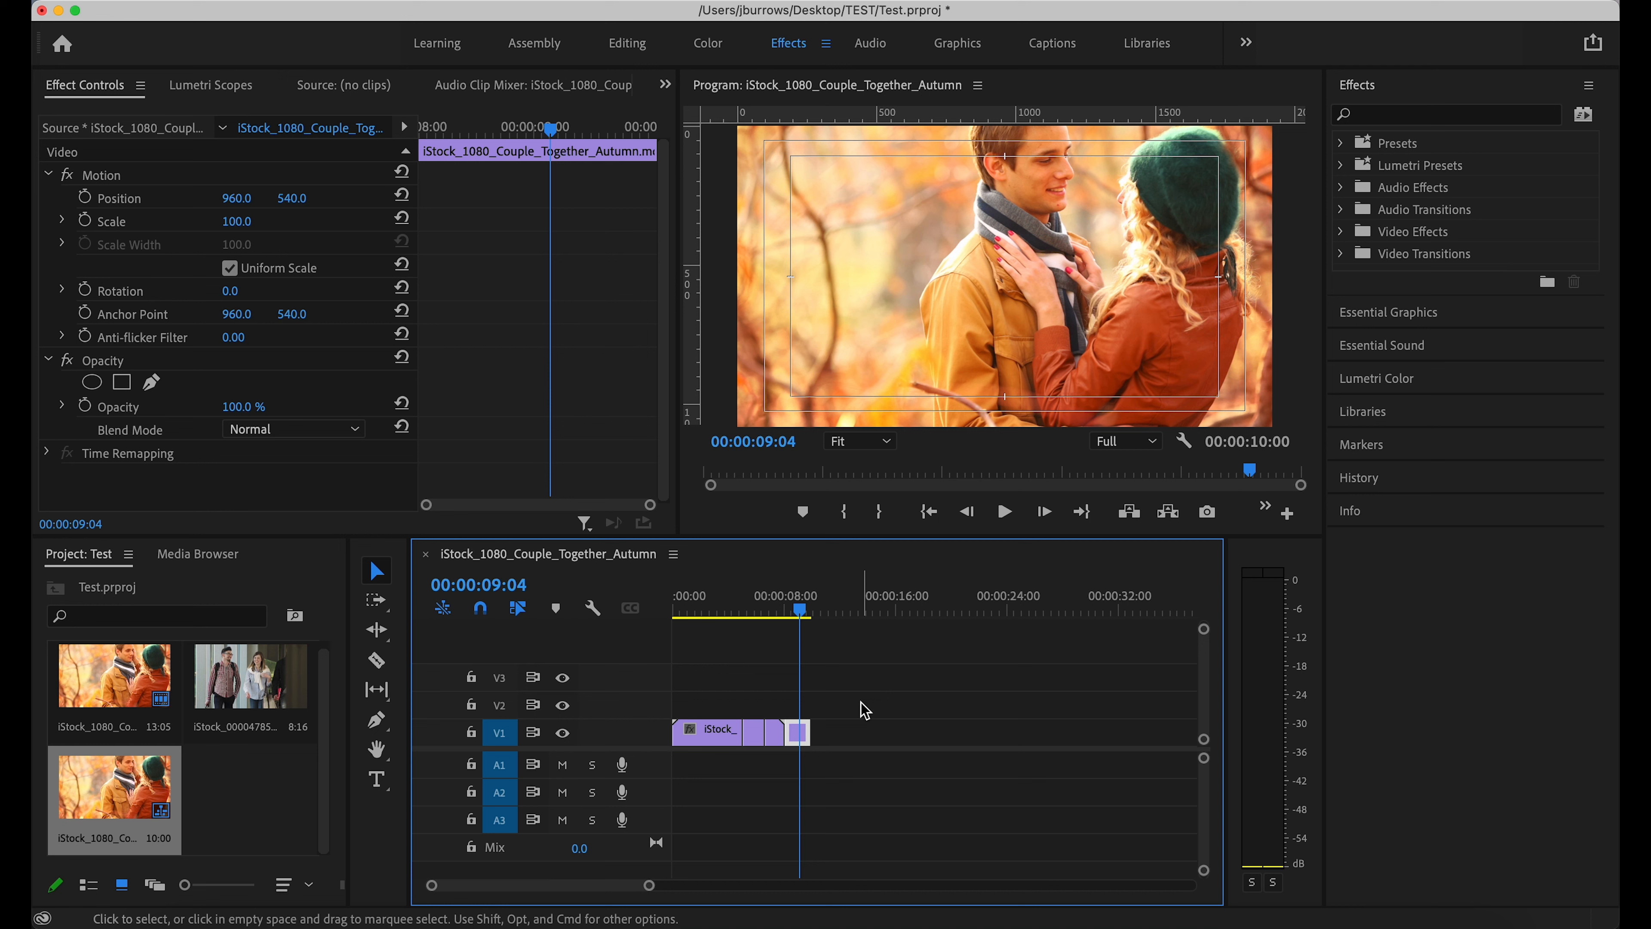
- Undo the piece moves, both deletions and the last two razor cuts
key("super+z")
key("super+z")
key("super+z")
key("super+z")
key("super+z")
key("super+z")
key("super+z")
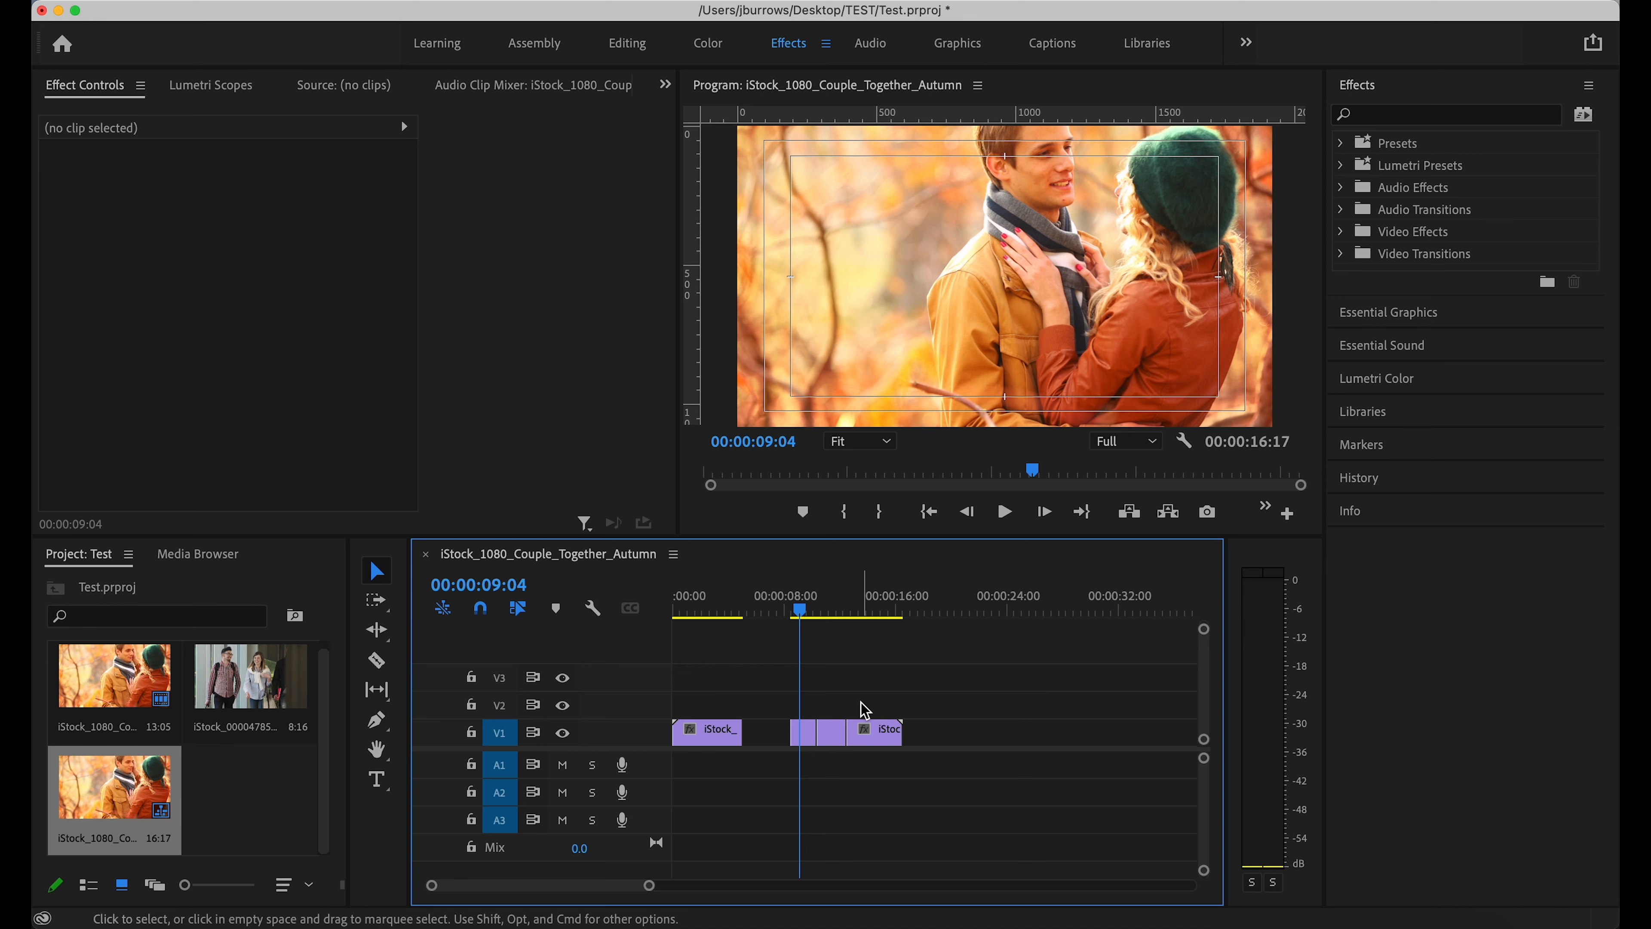
- Delete the three pieces following the gap and extend the remaining clip's end out to its full length of 00:00:13:05
left_click_drag(920, 682, 766, 782)
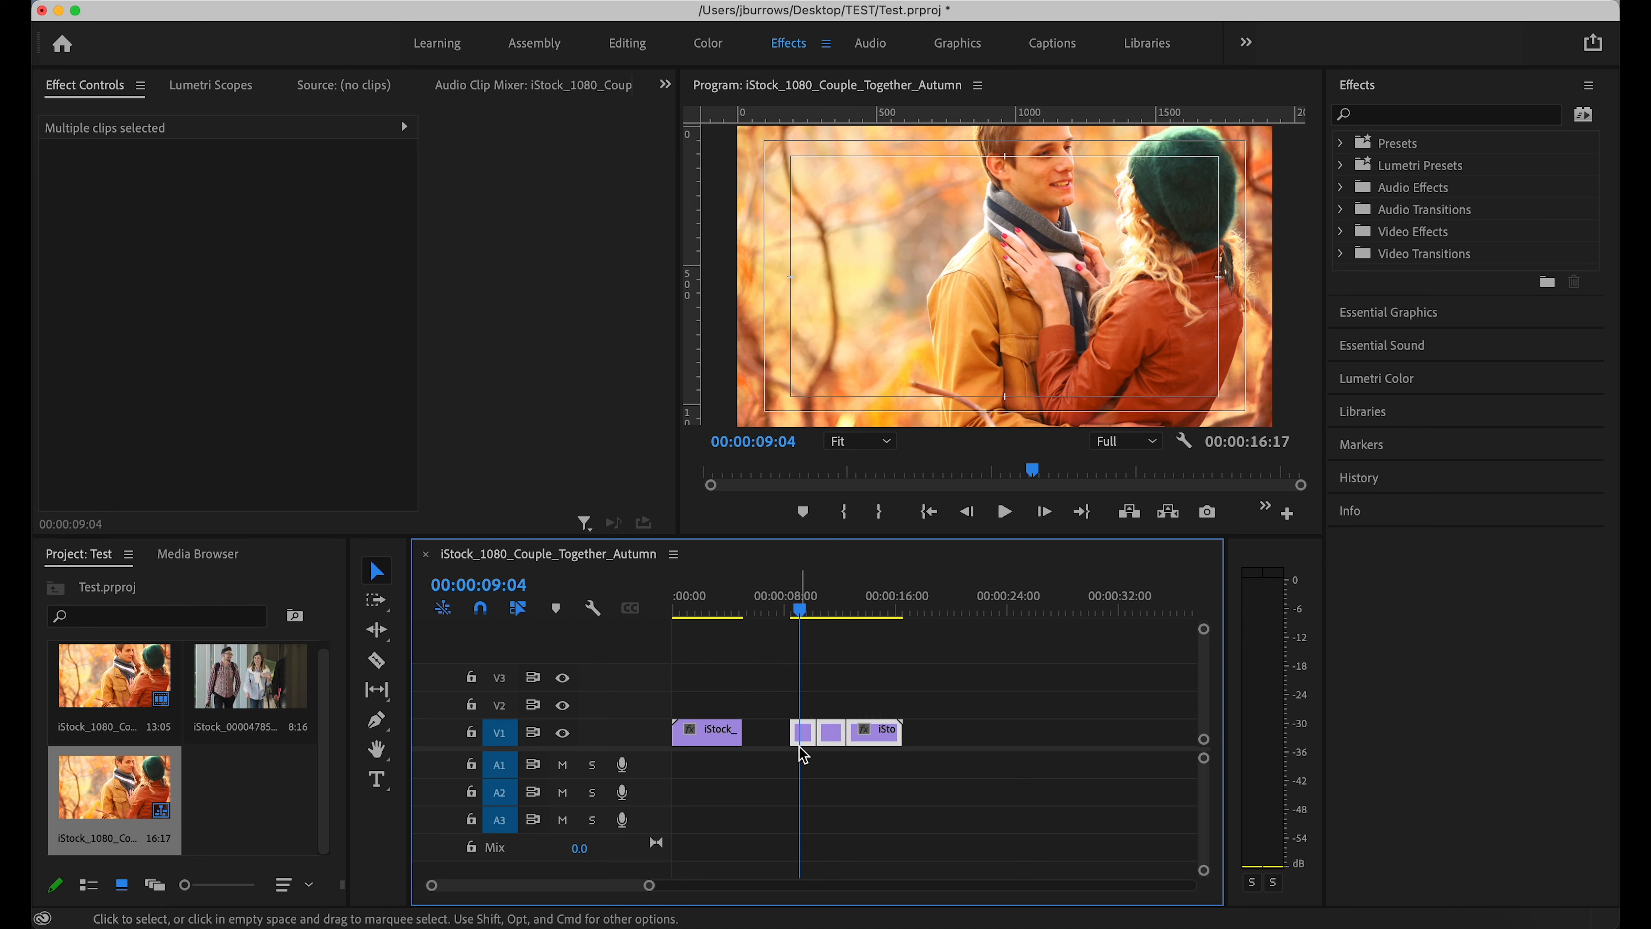
key("Delete")
left_click_drag(799, 609, 659, 619)
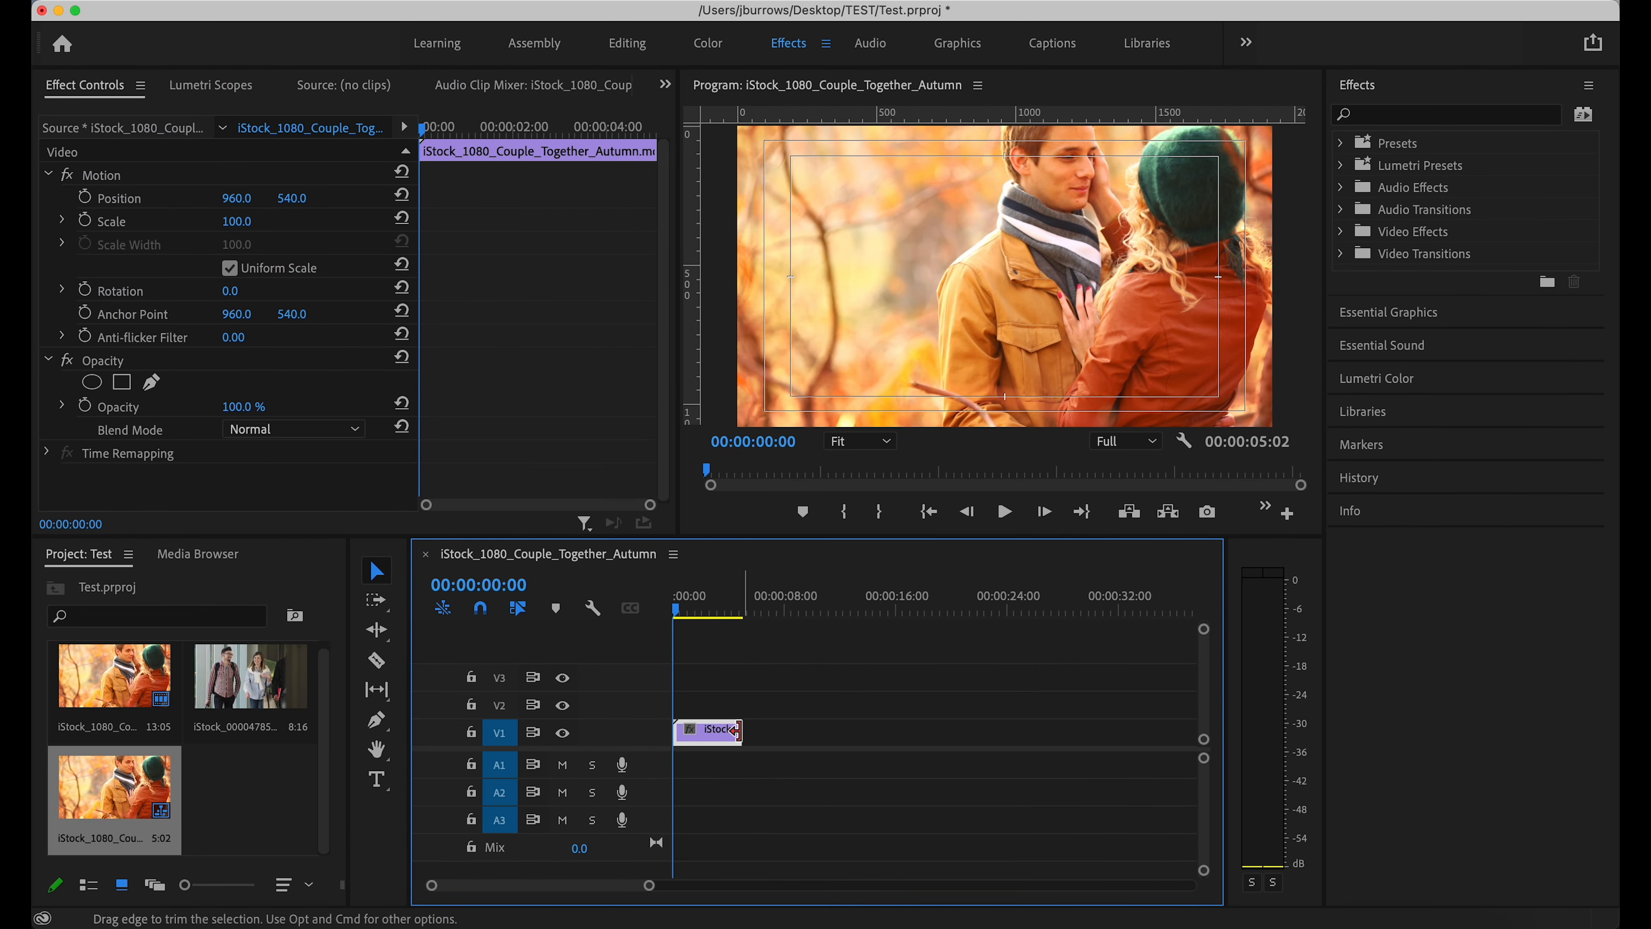
left_click_drag(737, 731, 902, 733)
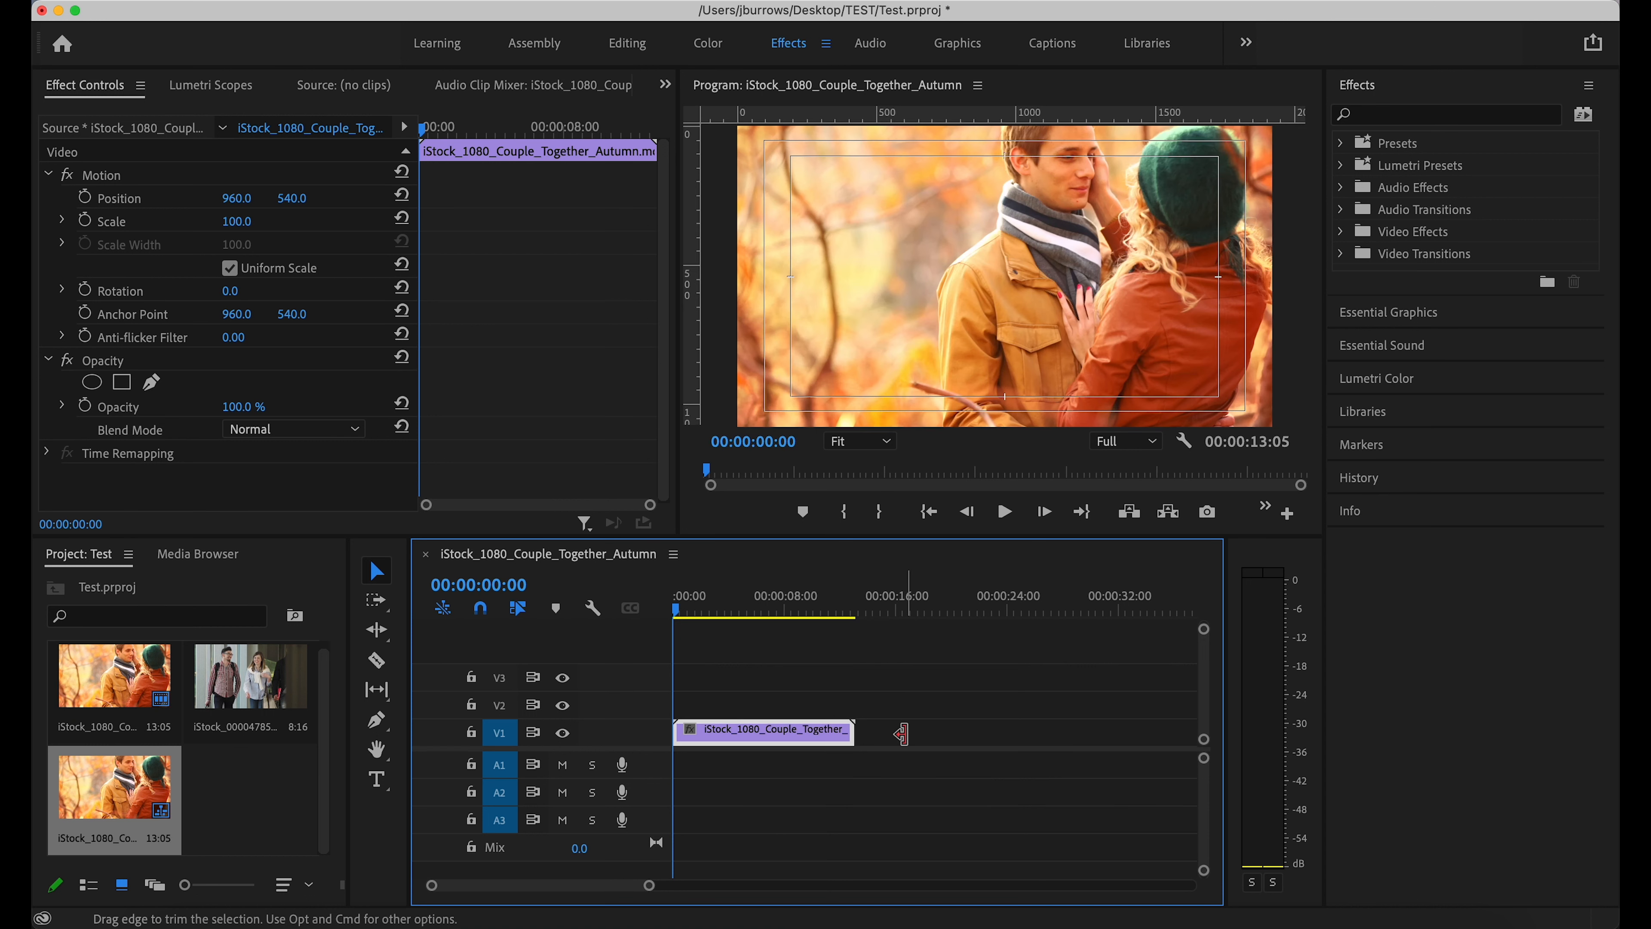
left_click(848, 693)
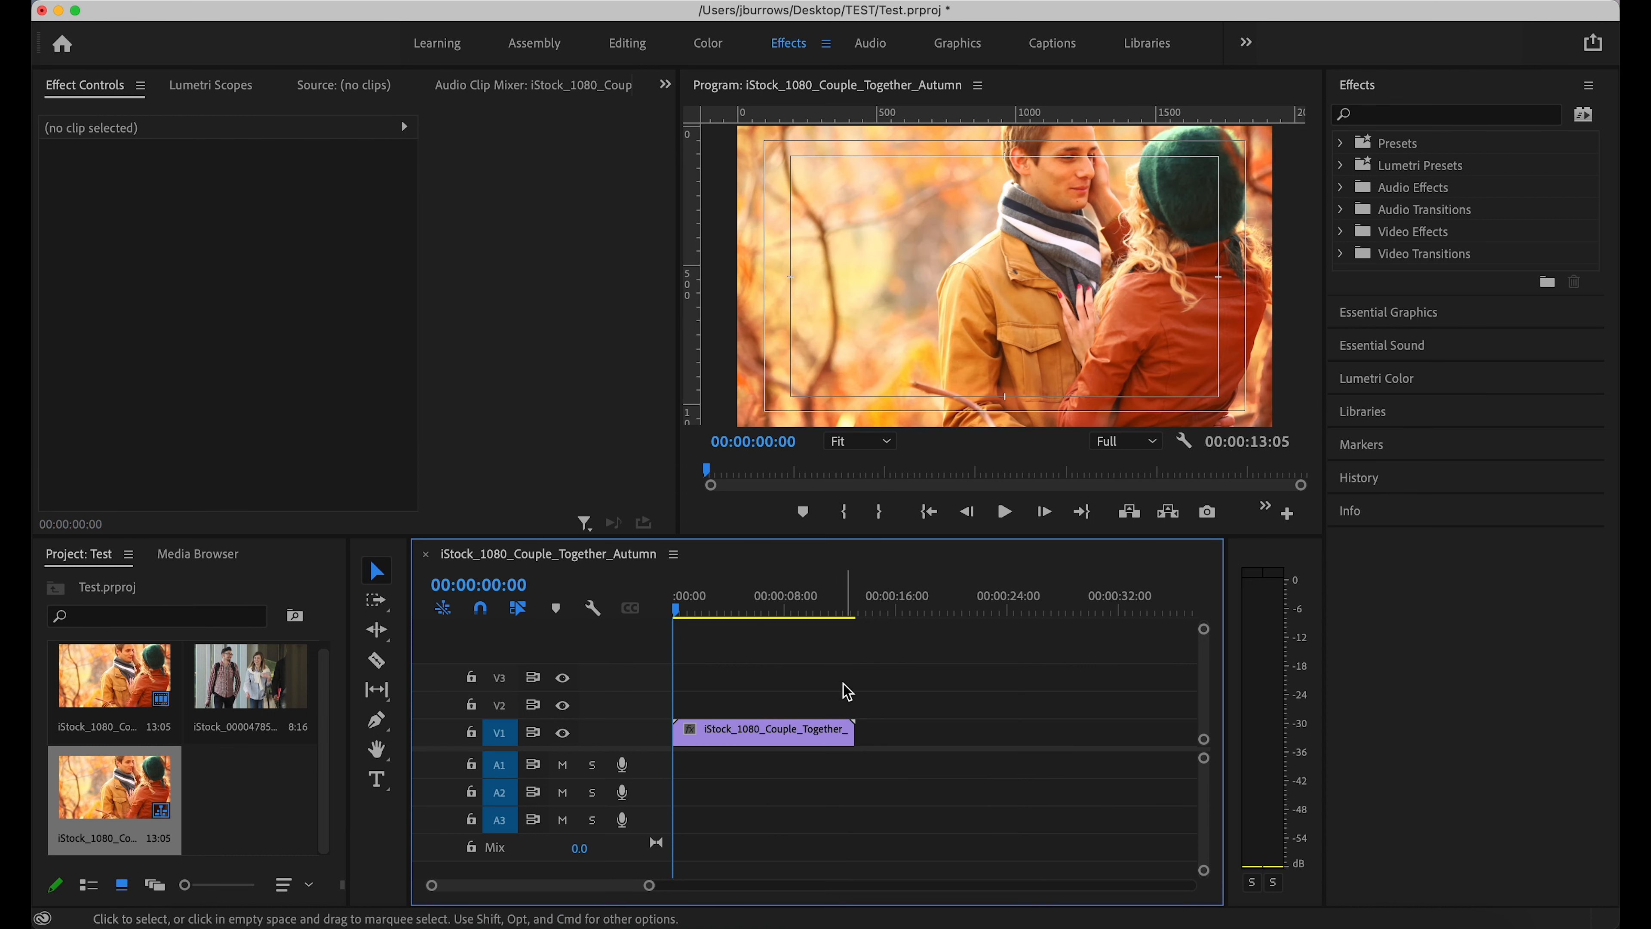
- Razor the clip at 00:00:05:02 and delete the portion after the cut
left_click_drag(675, 611, 750, 617)
key("c")
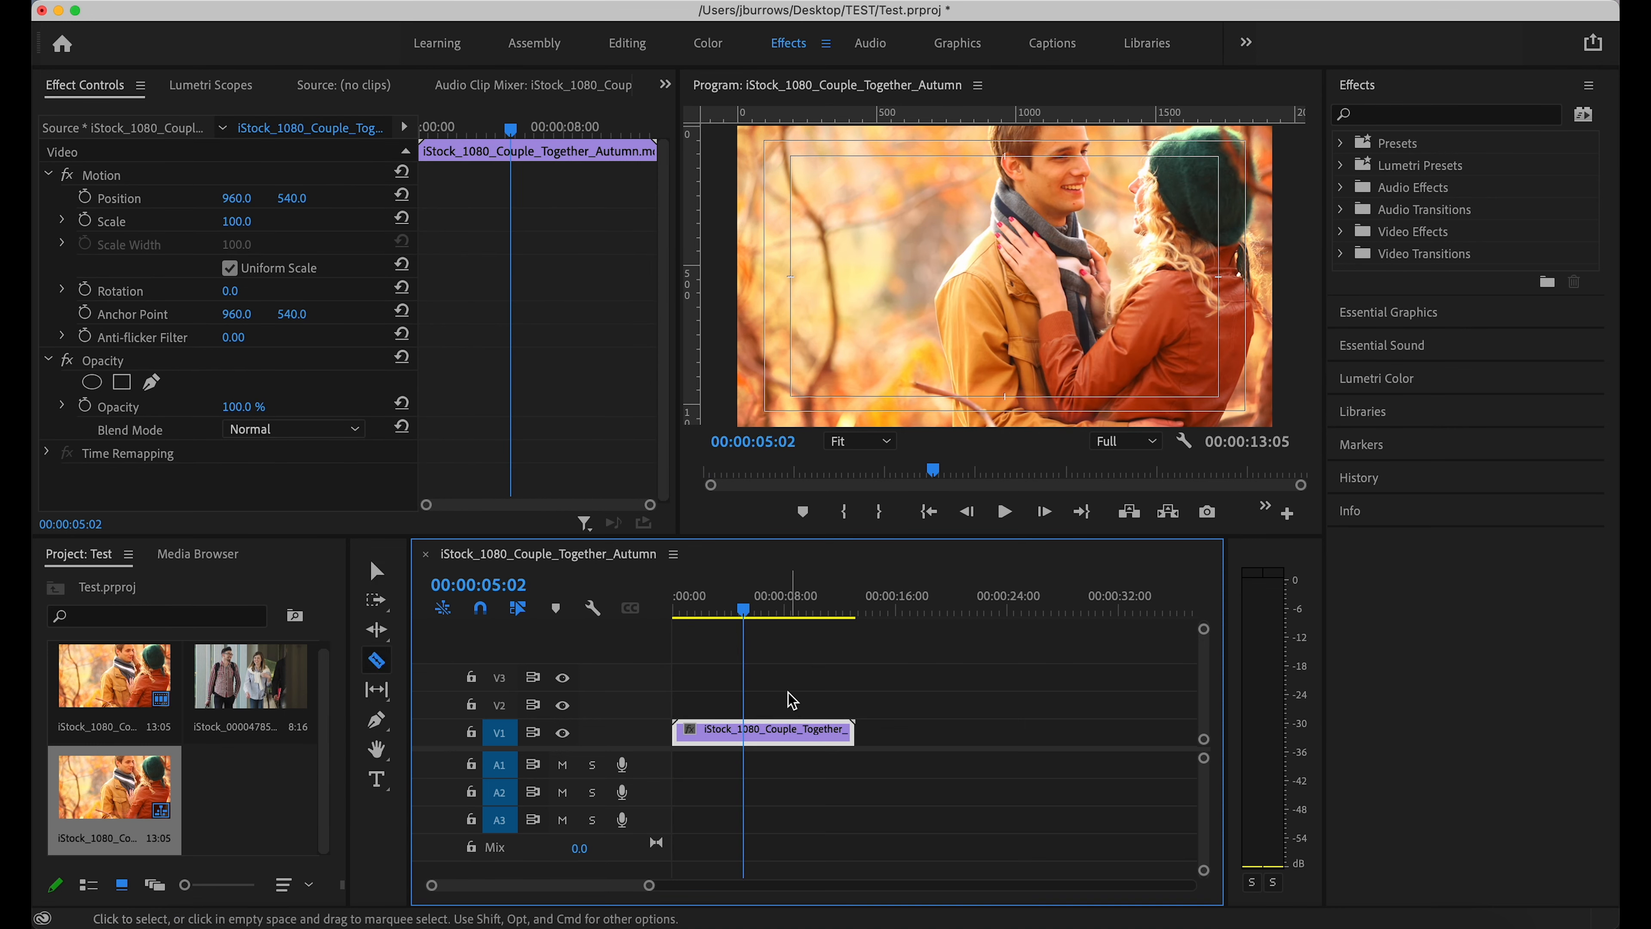
left_click(751, 728)
key("v")
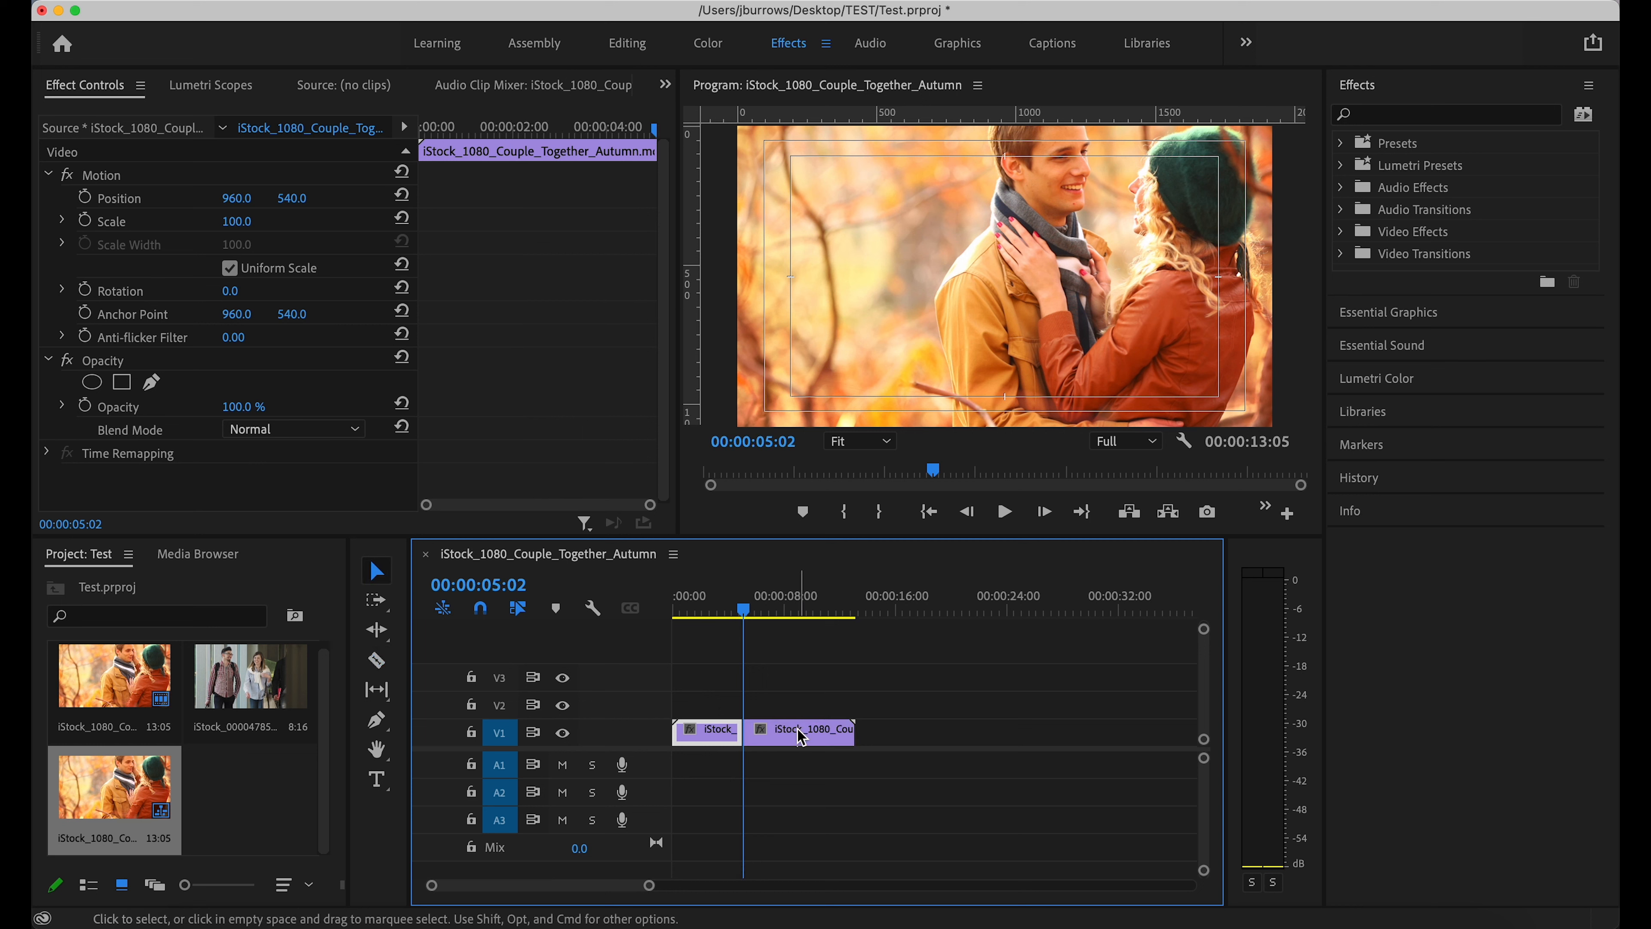
left_click(793, 736)
key("Delete")
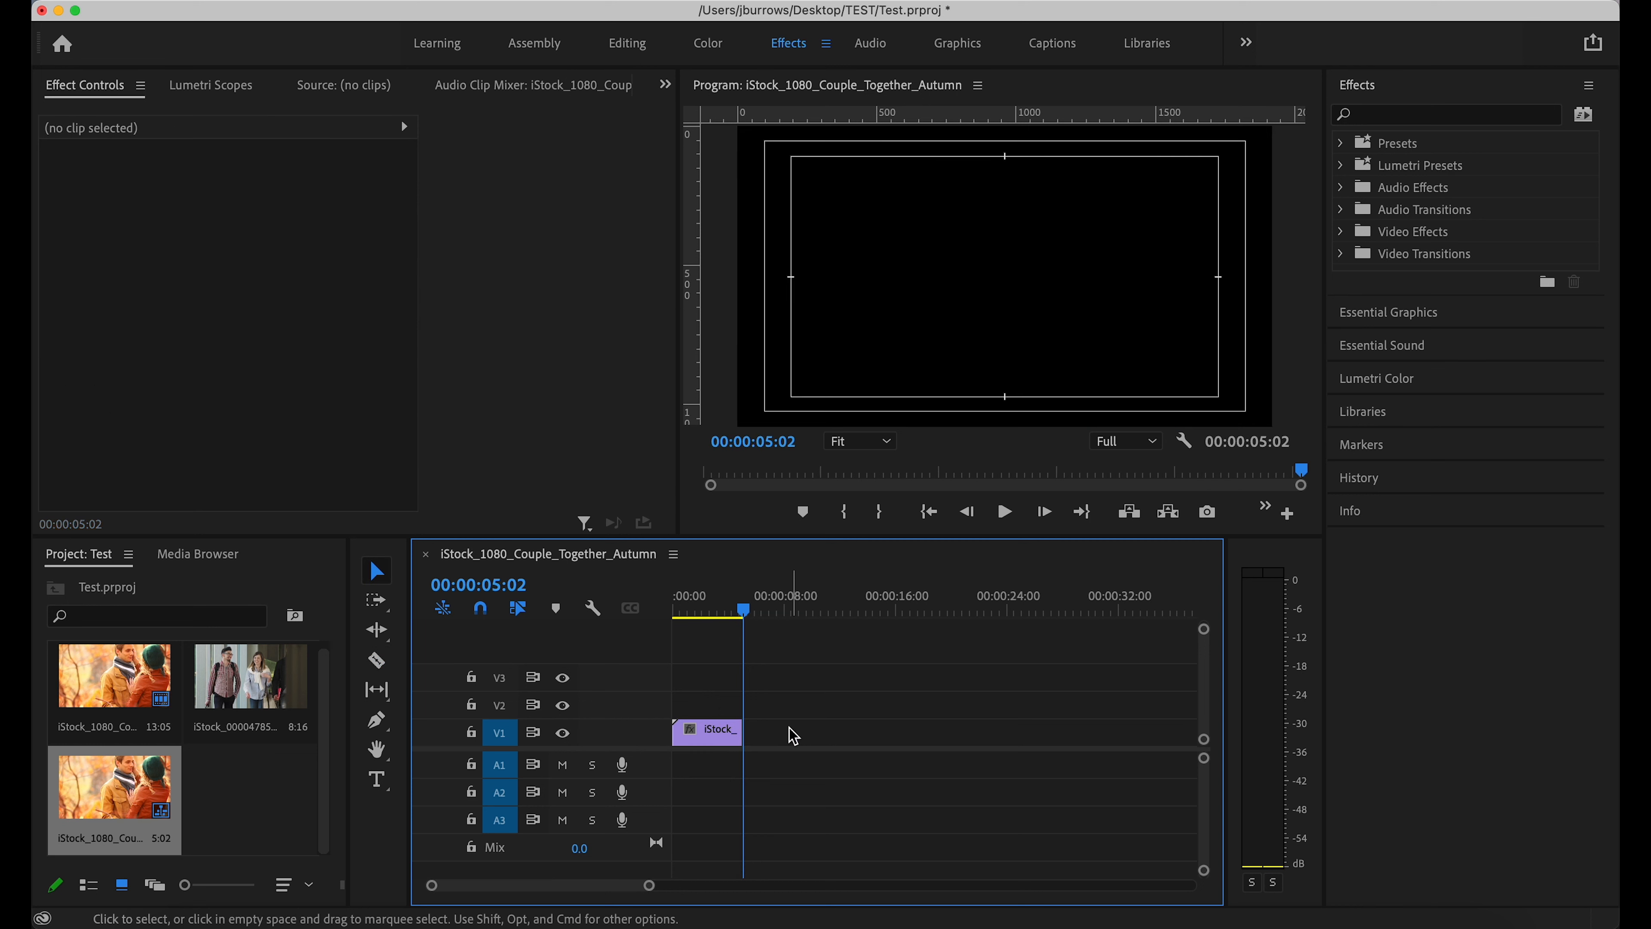
- Undo the deletion and the cut, and trim the clip's end back to the playhead at 00:00:05:02
key("super+z")
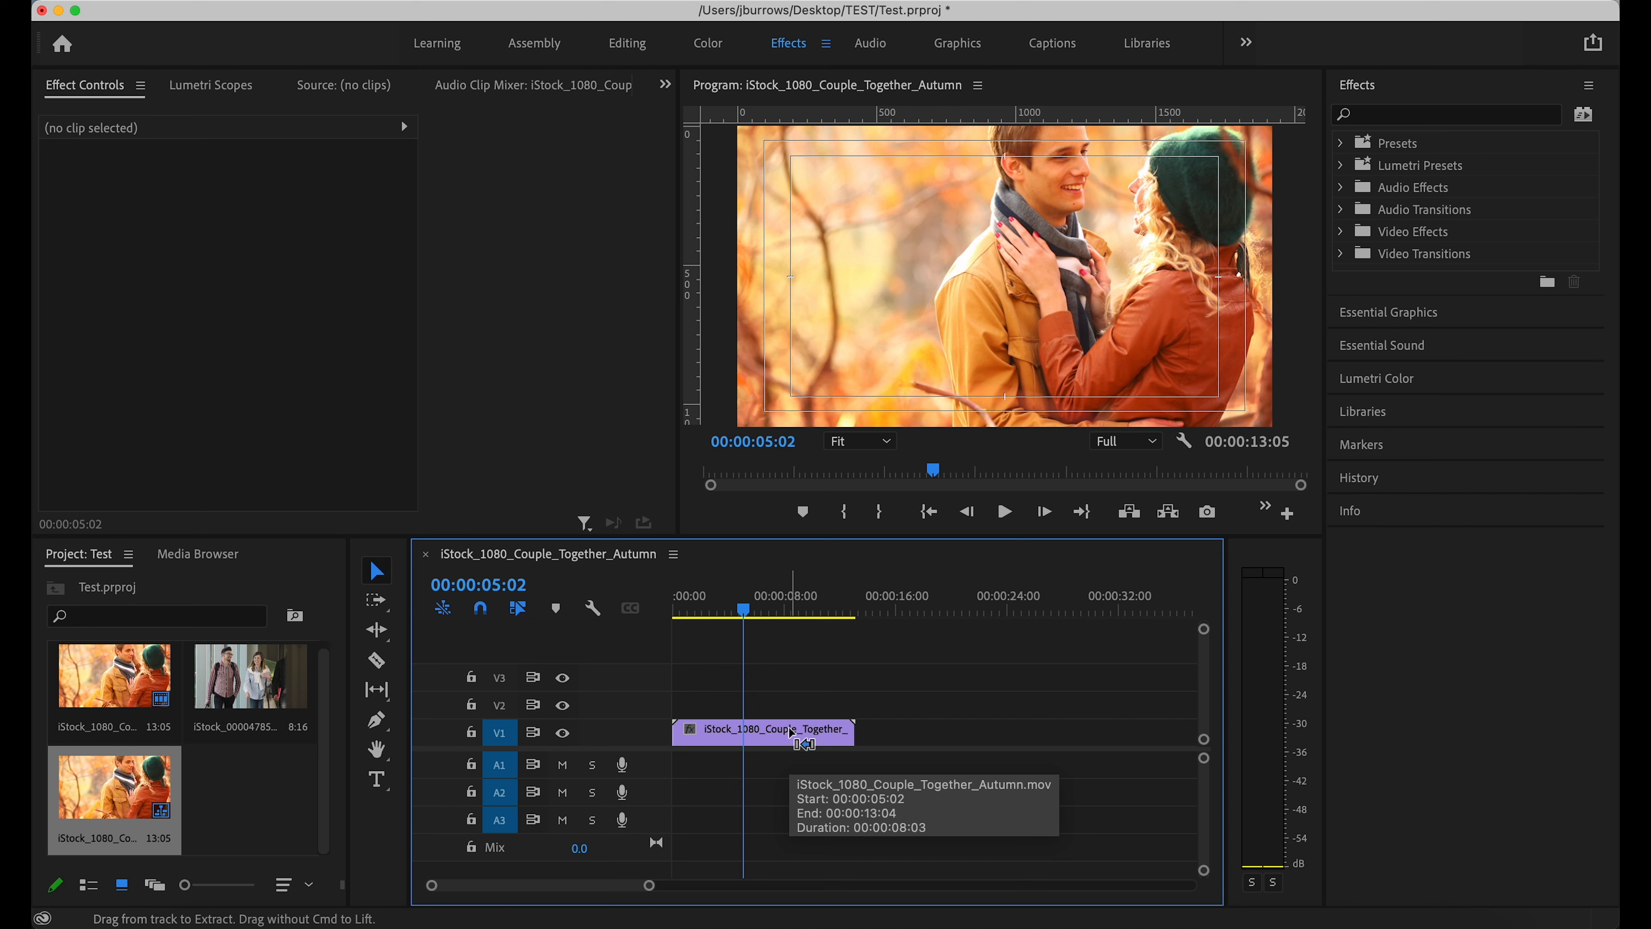
left_click_drag(747, 621, 746, 620)
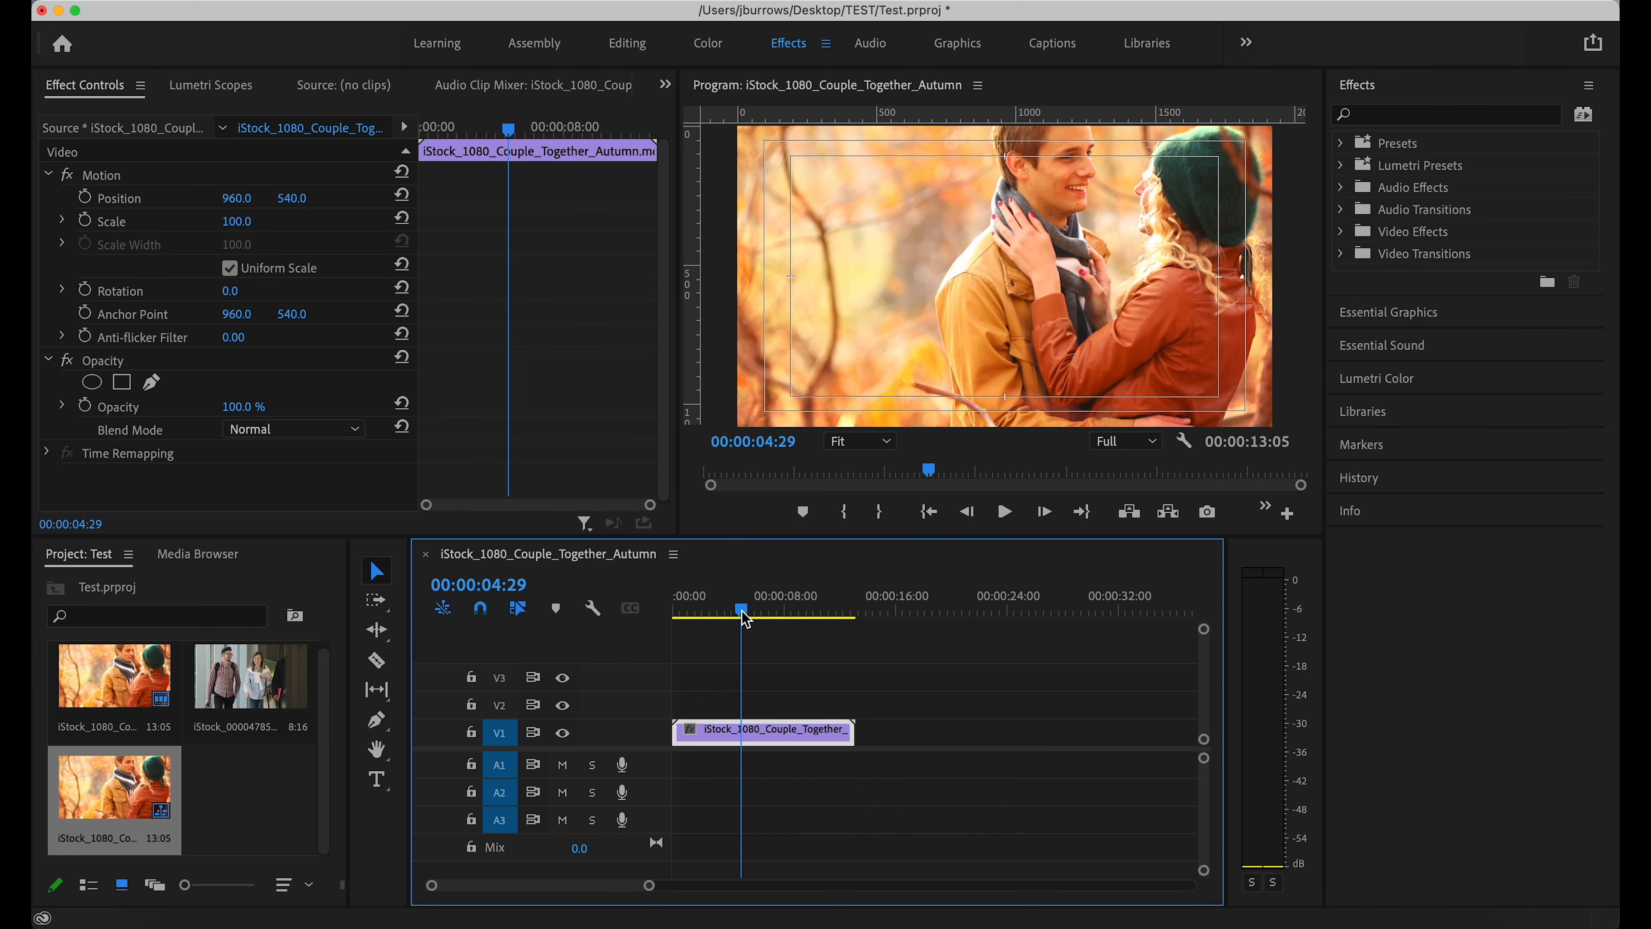
left_click(742, 612)
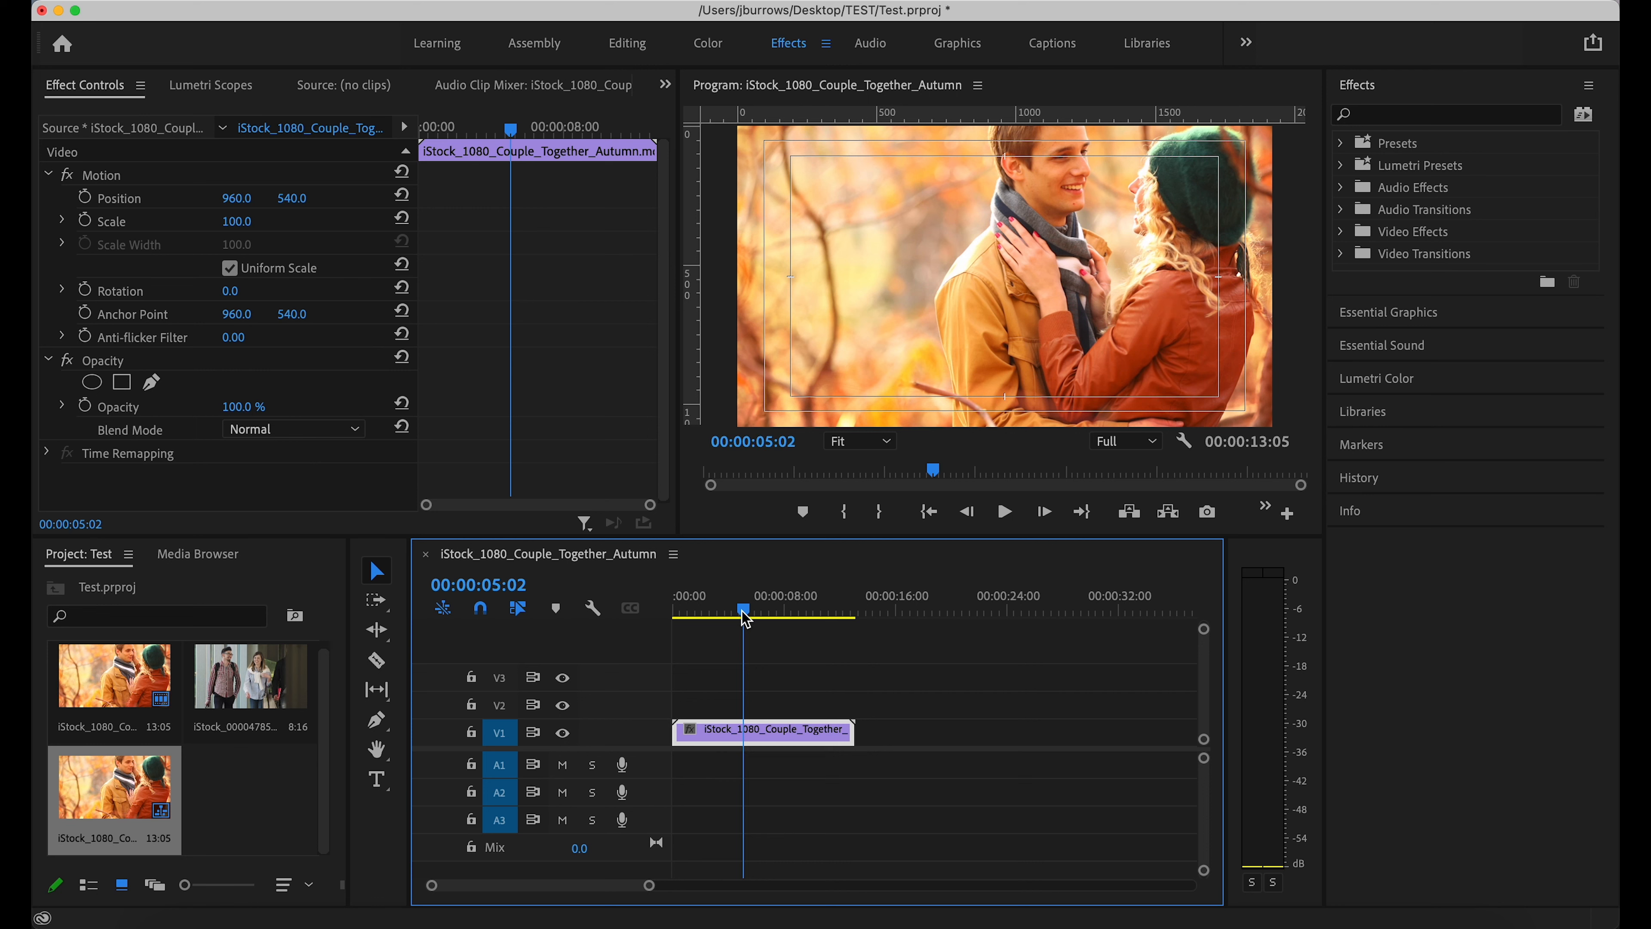
left_click_drag(851, 734, 742, 740)
left_click(810, 744)
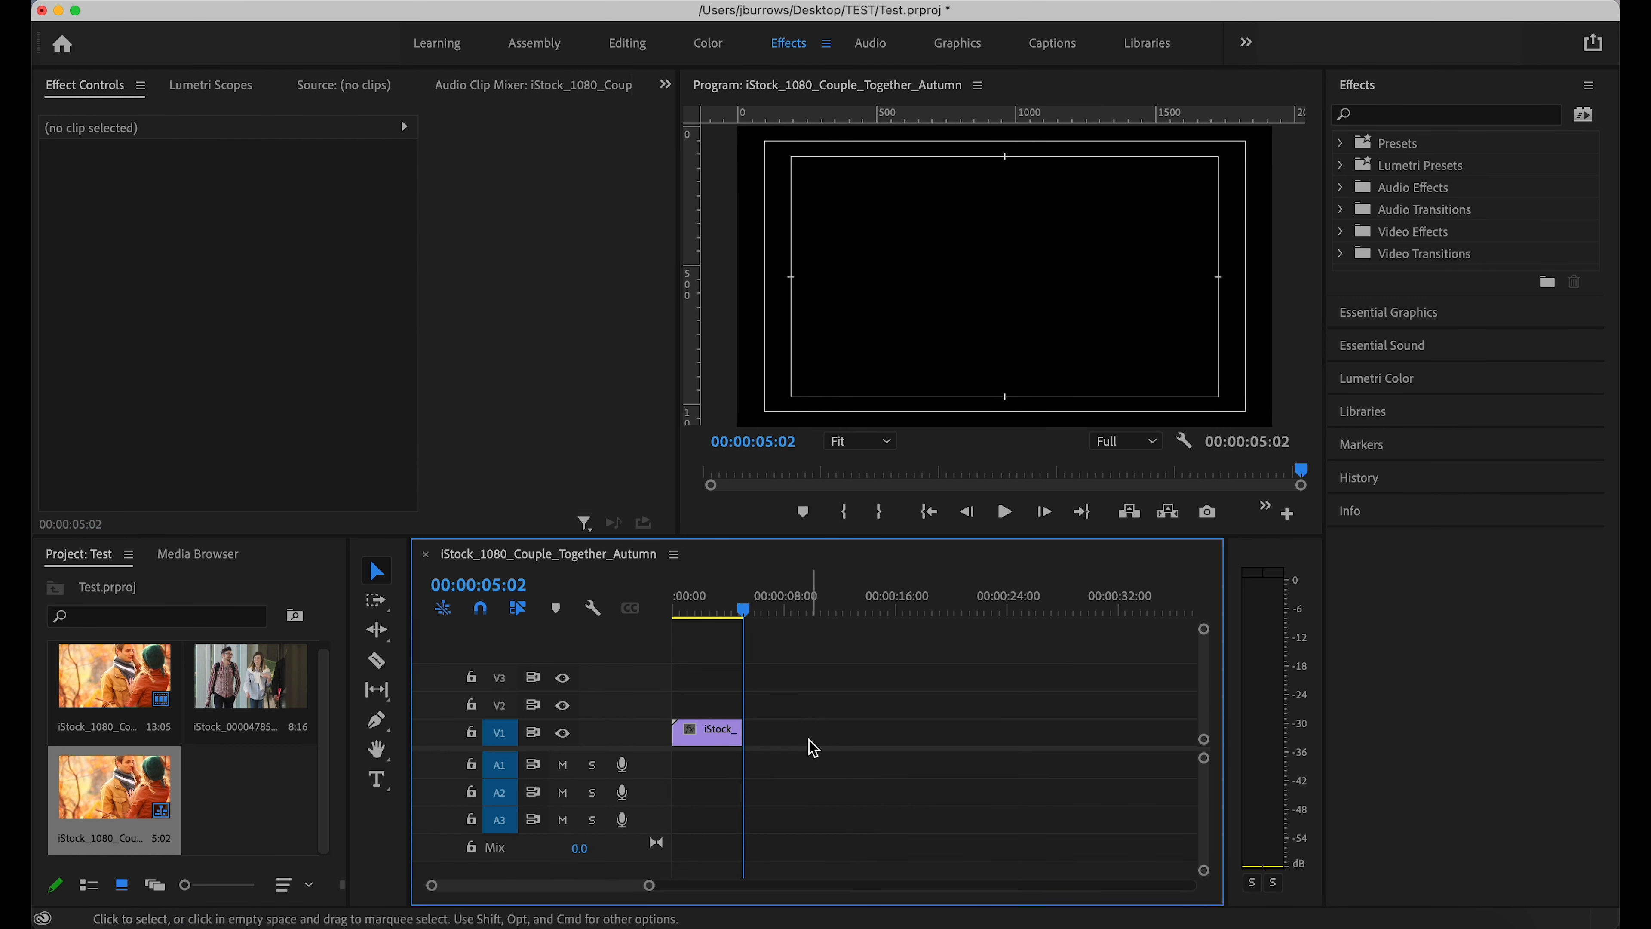
- Set the trimmed clip's speed to 300% and play it from the start
right_click(713, 740)
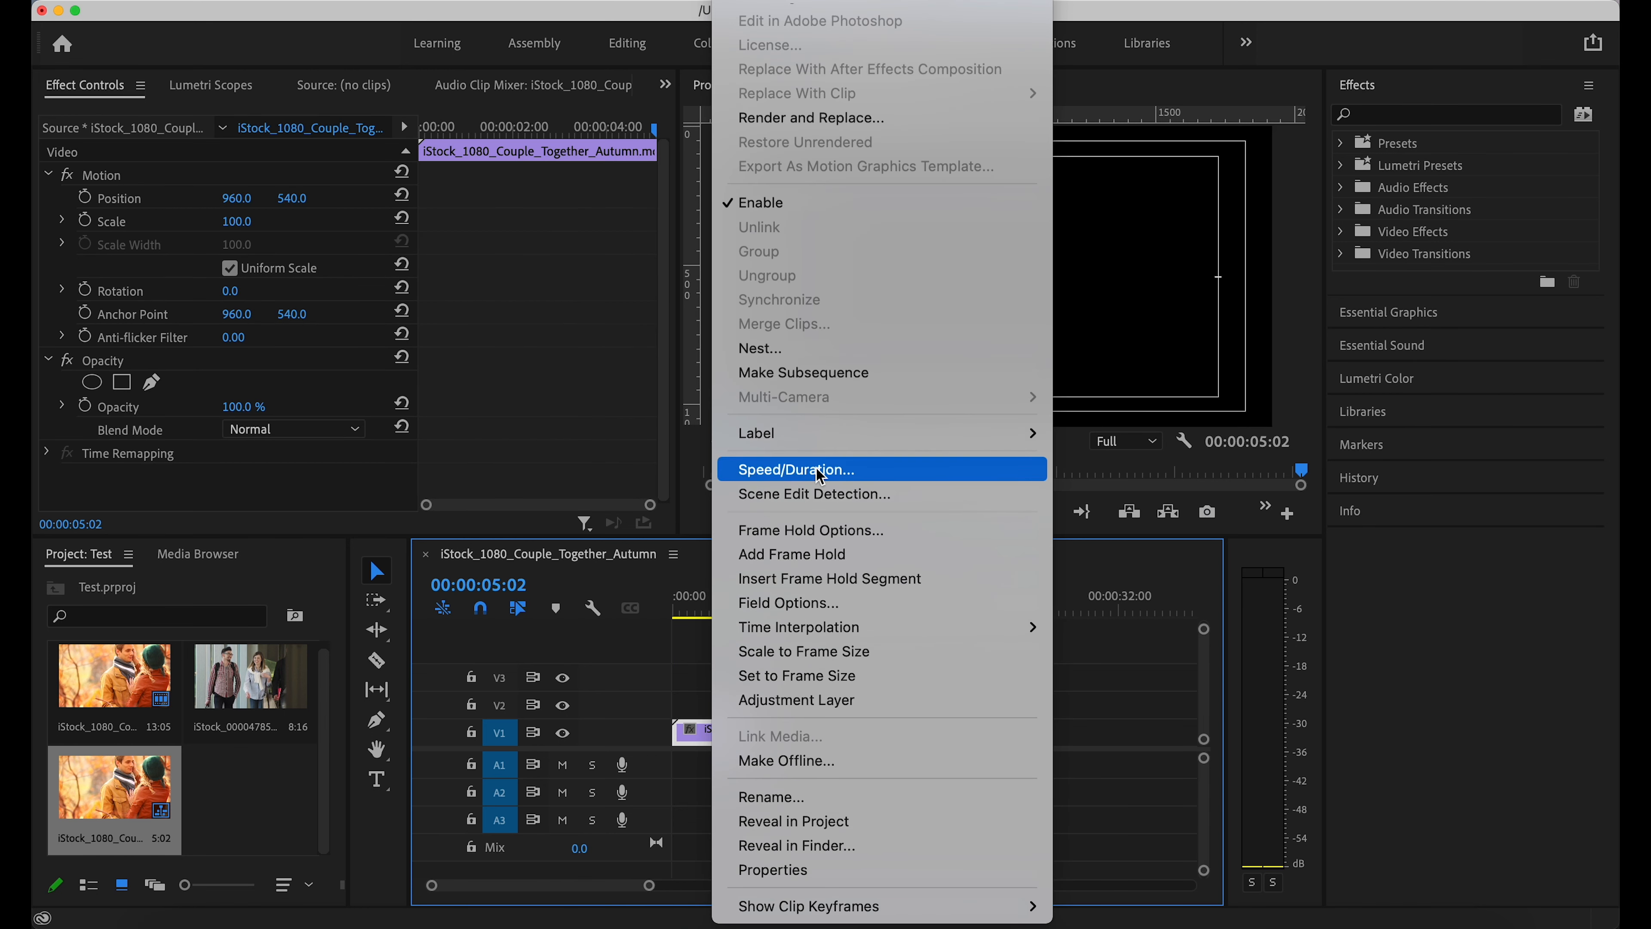
left_click(820, 469)
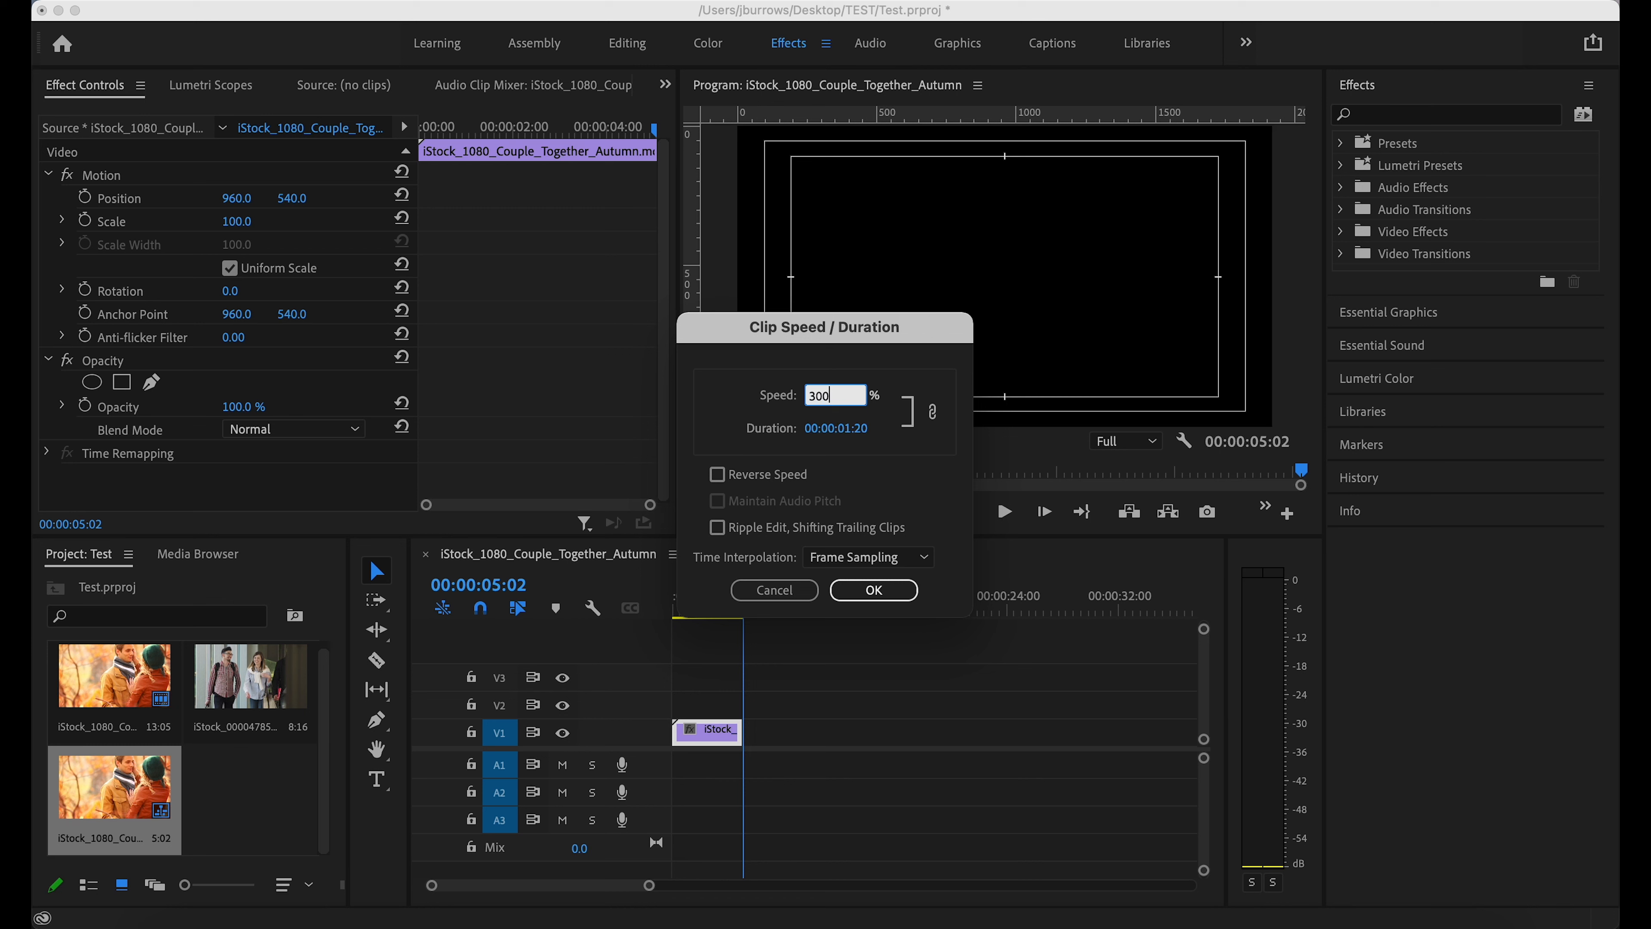
left_click(874, 590)
left_click_drag(744, 595, 657, 615)
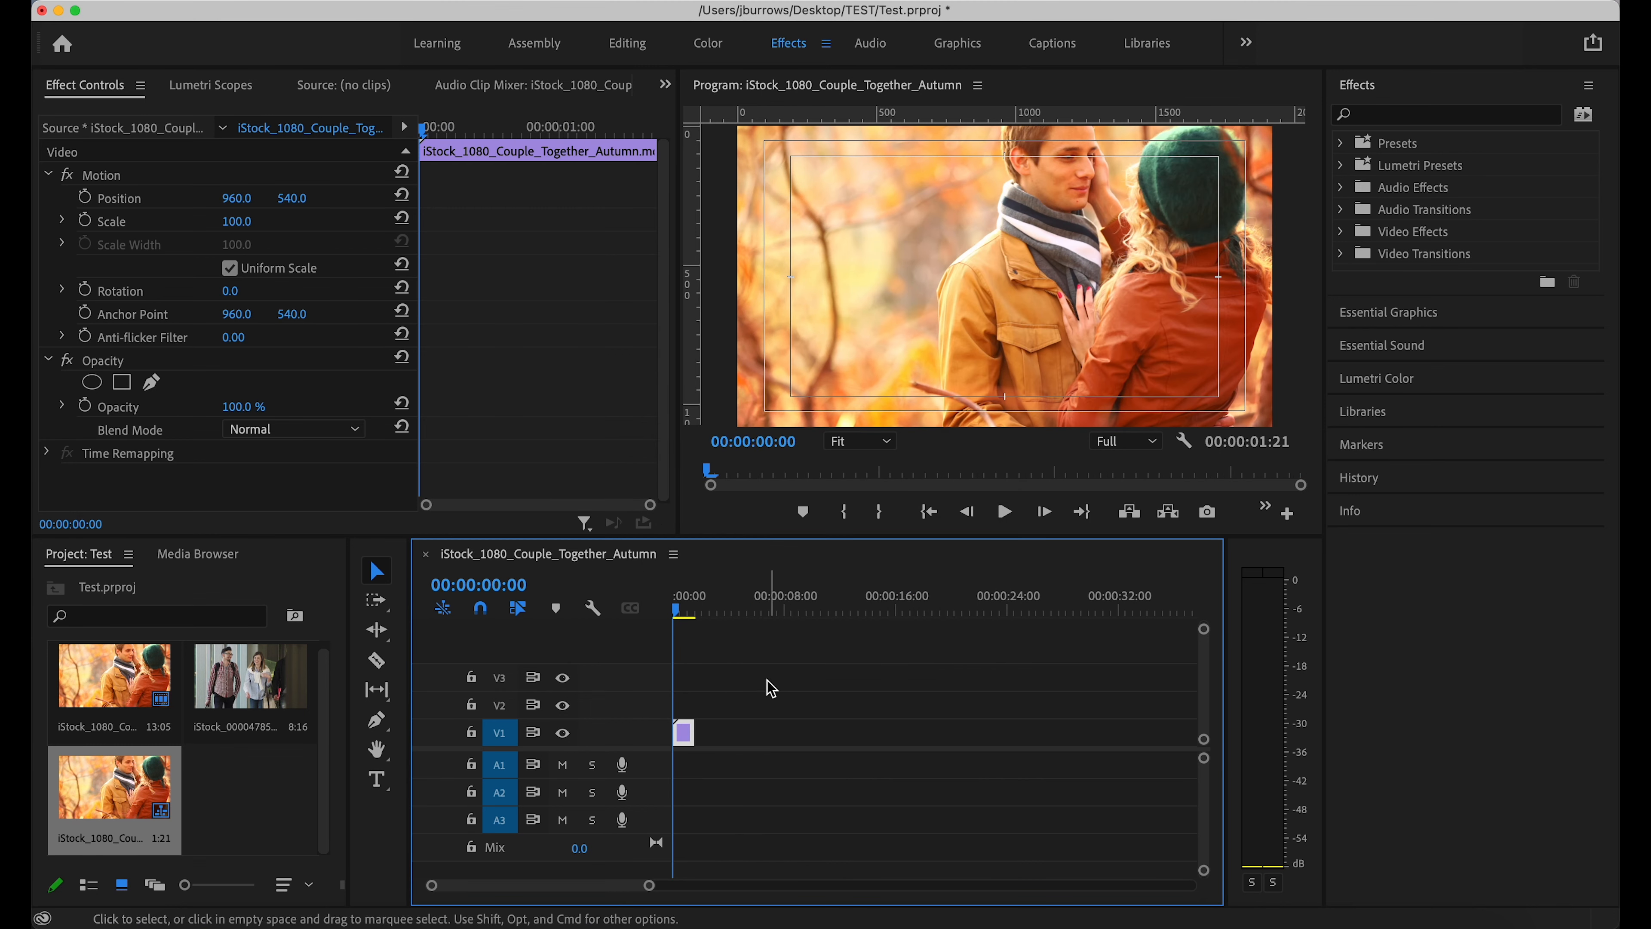
key("space")
key("space")
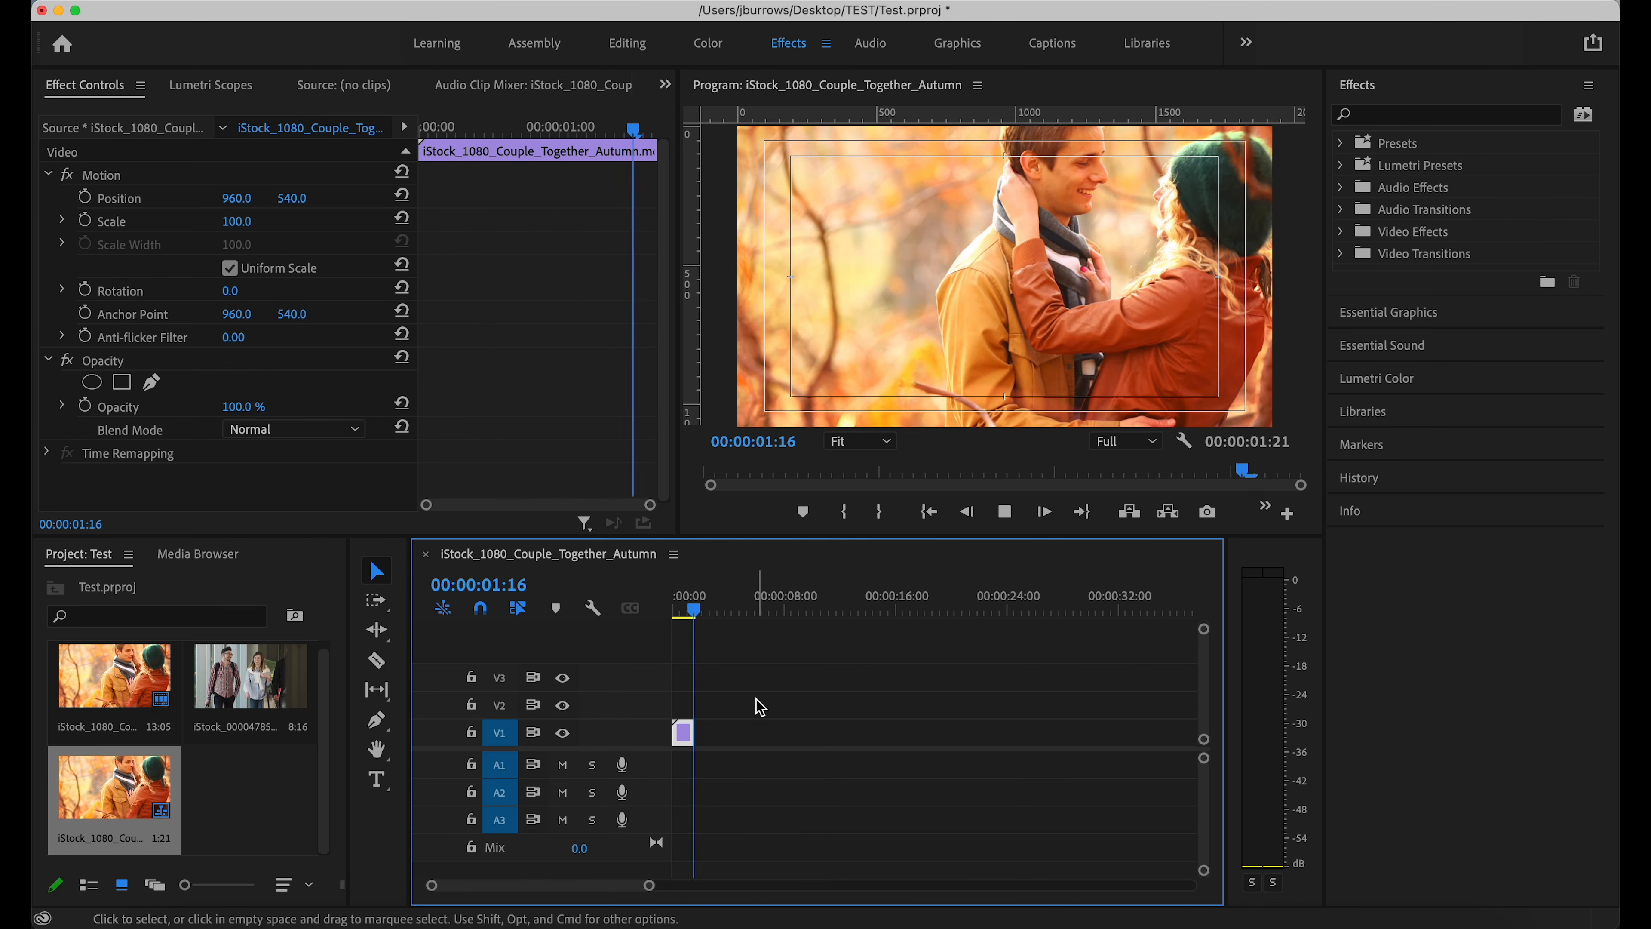
- Replace the 300% speed change with a 20% clip speed and play the slowed clip from the start
key("super+z")
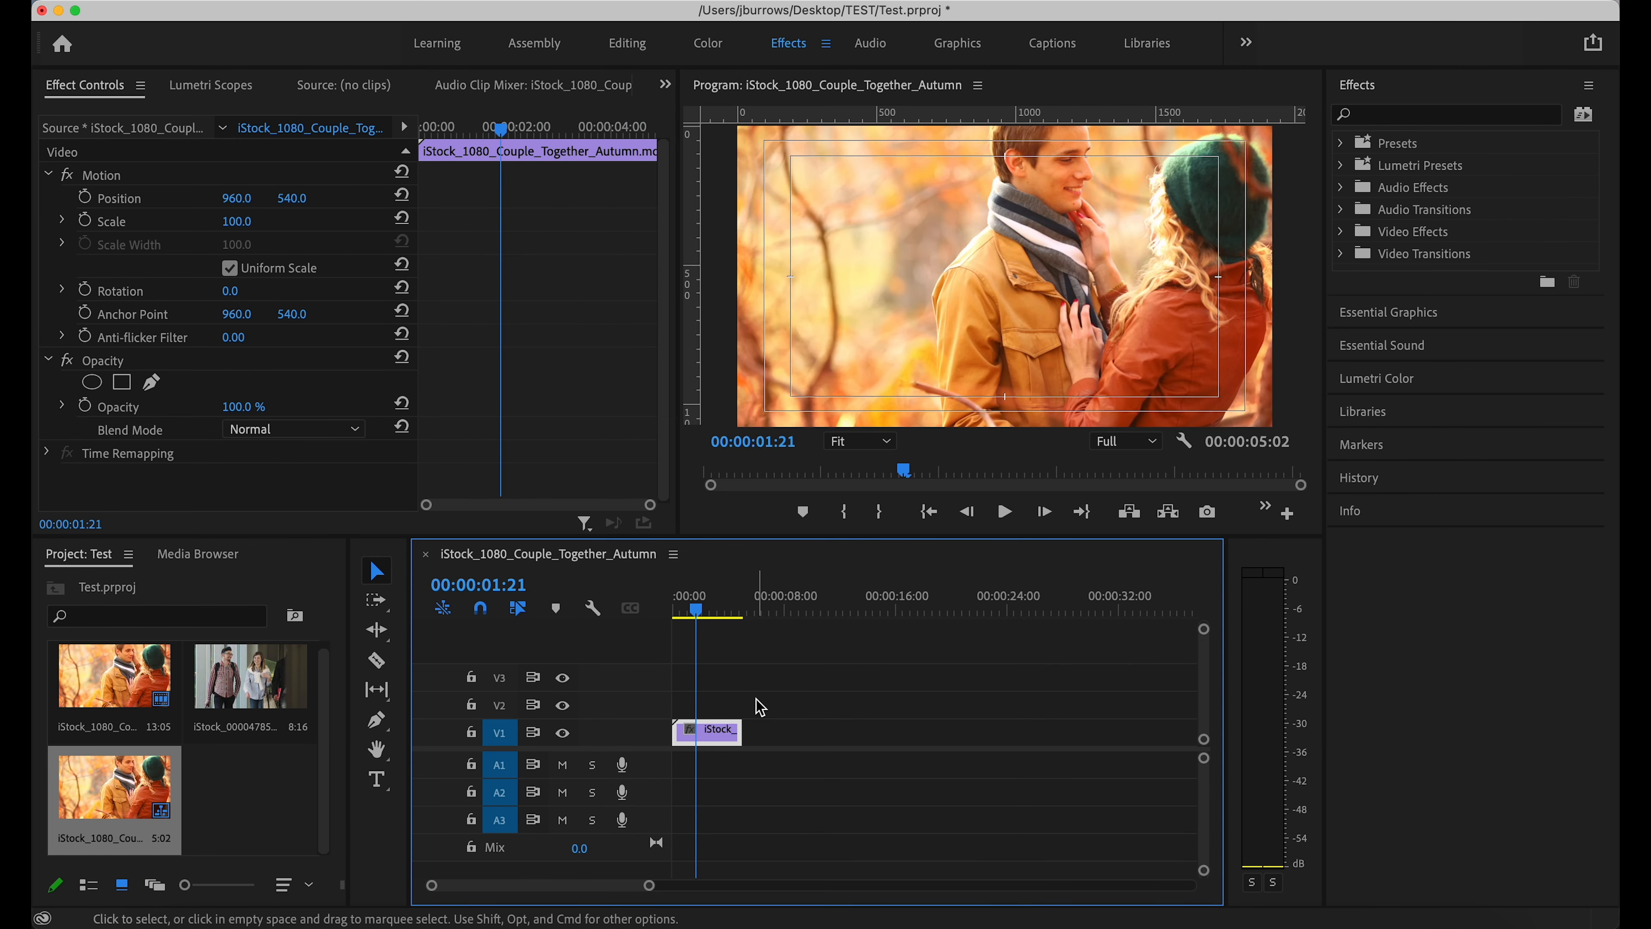
right_click(726, 737)
scroll(829, 520, "down", 10)
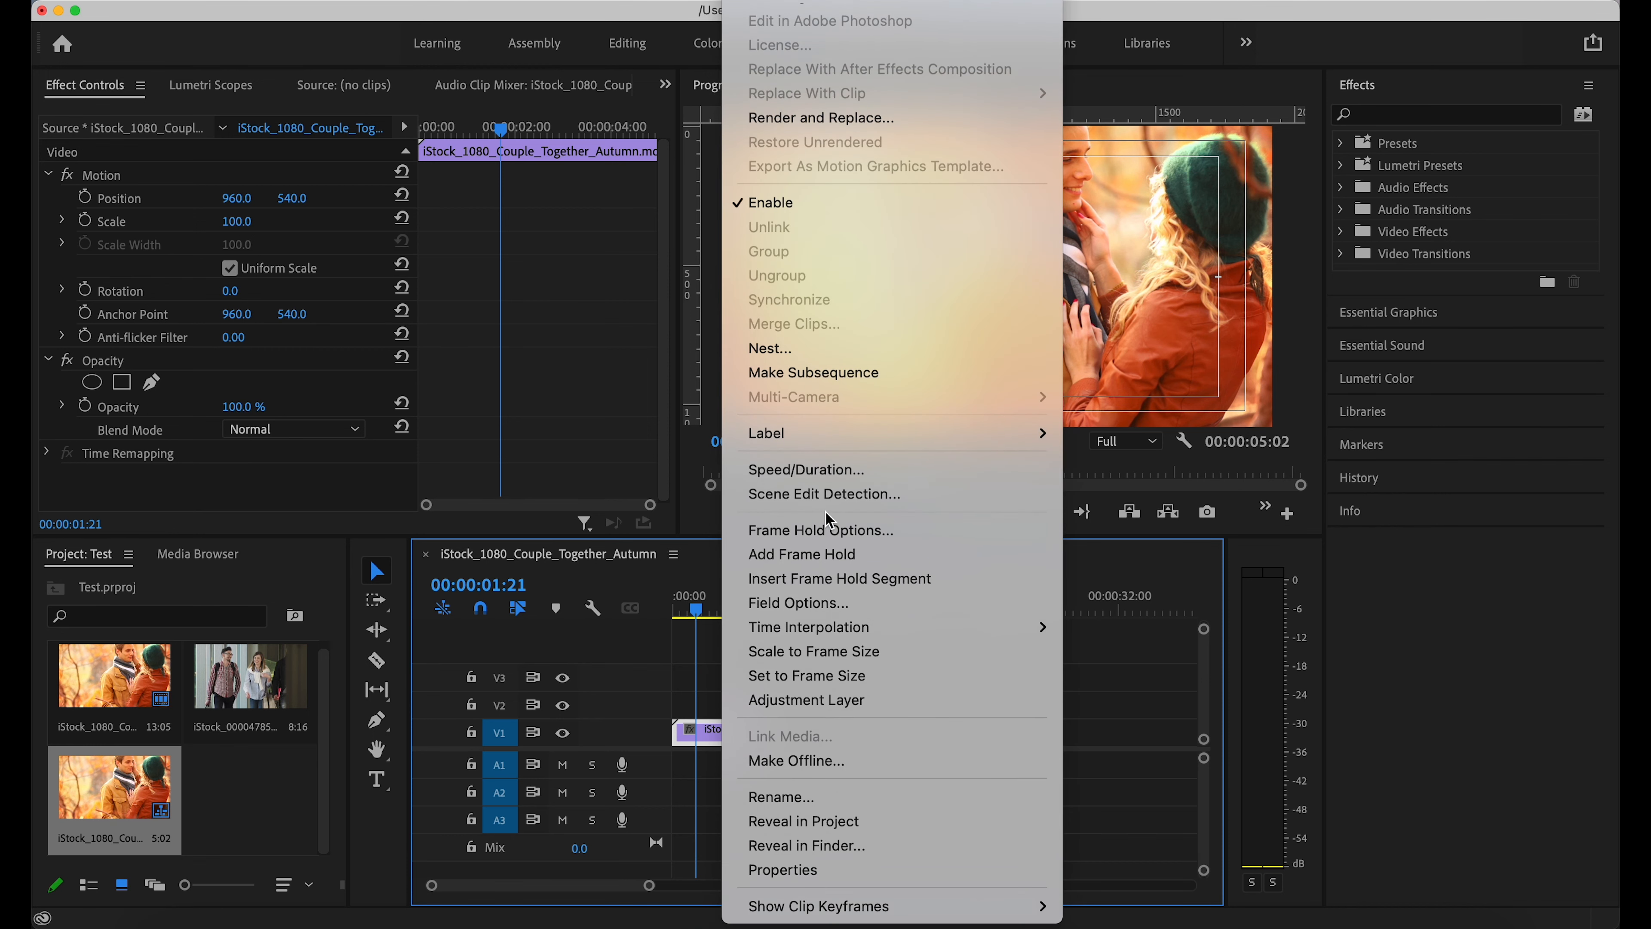
left_click(812, 471)
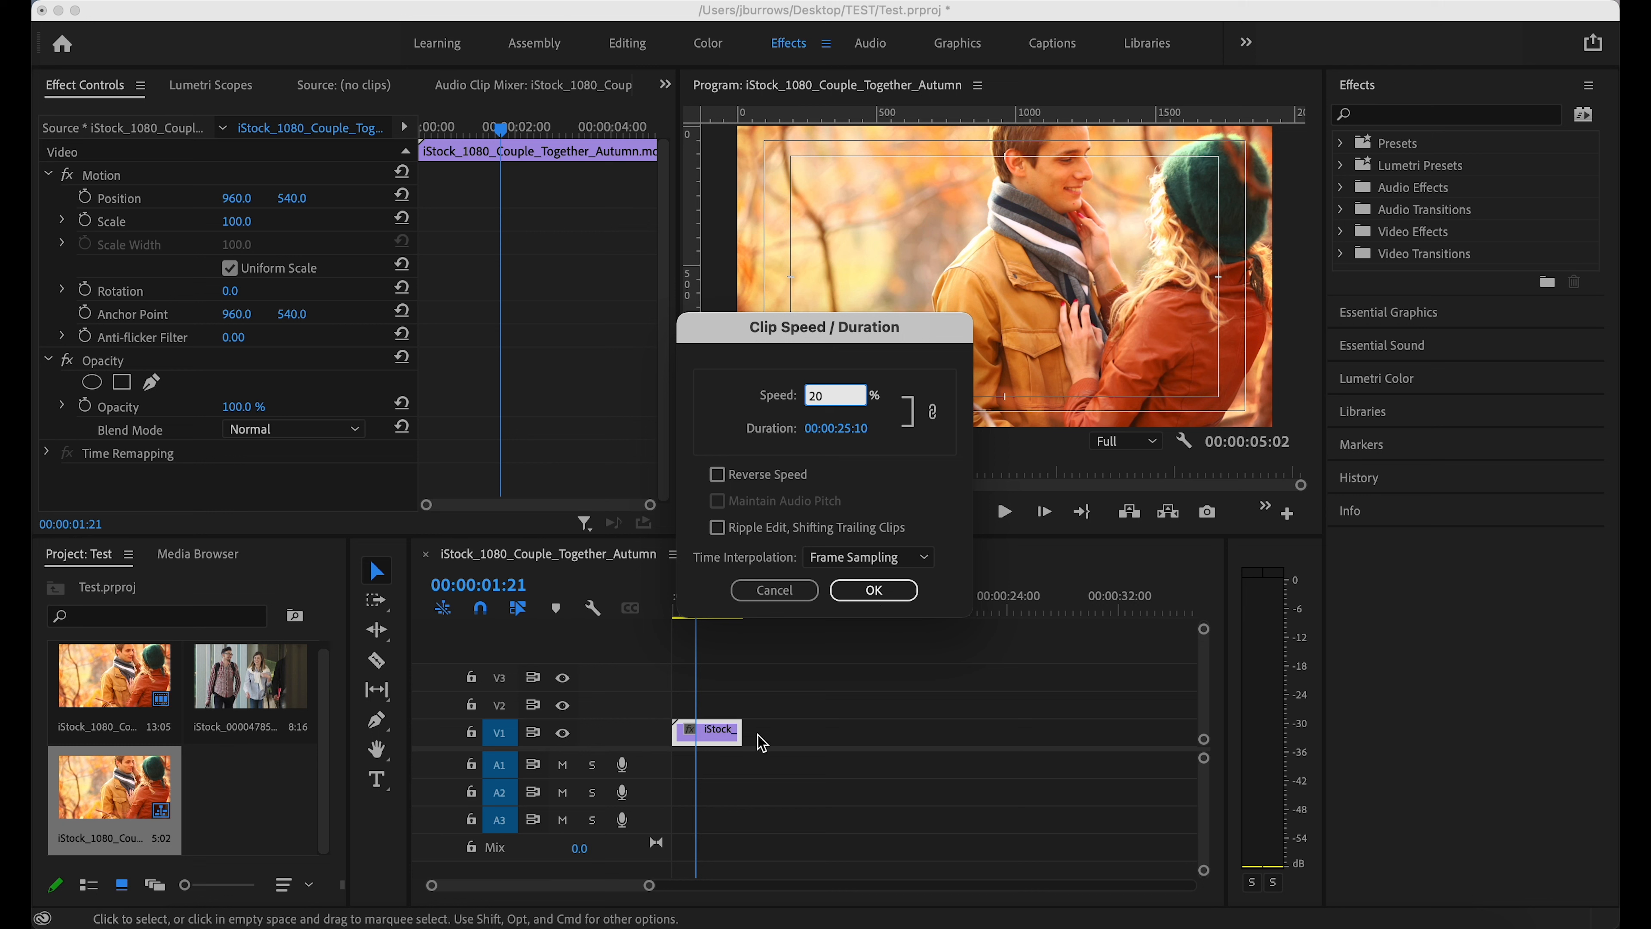
left_click(890, 598)
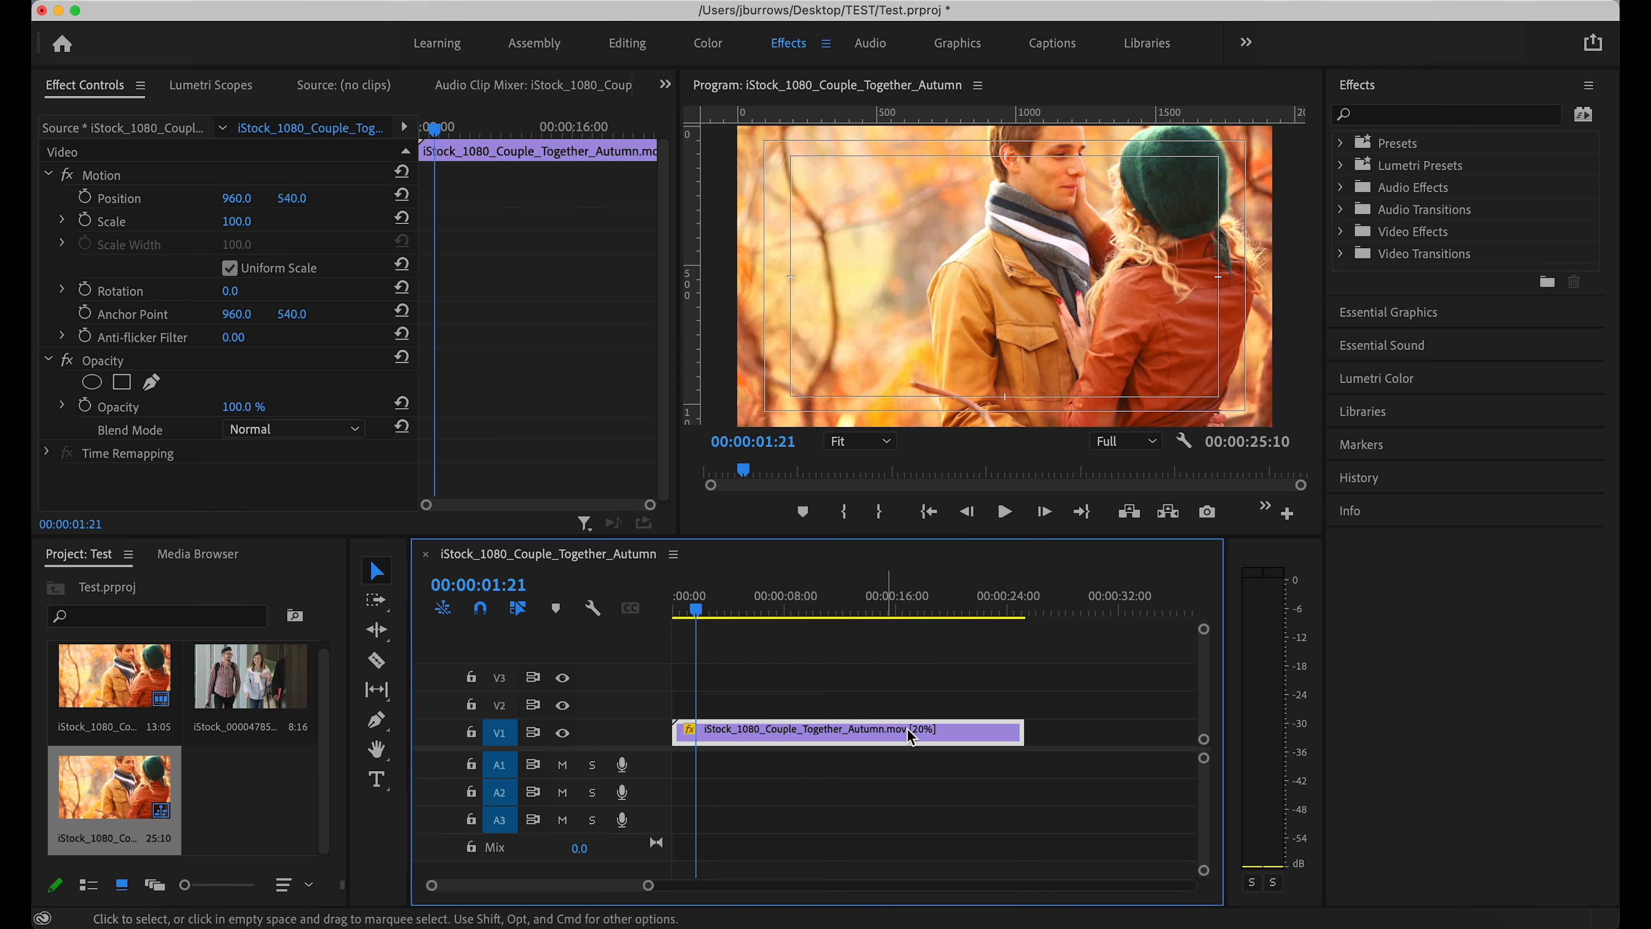
left_click_drag(694, 609, 636, 614)
key("space")
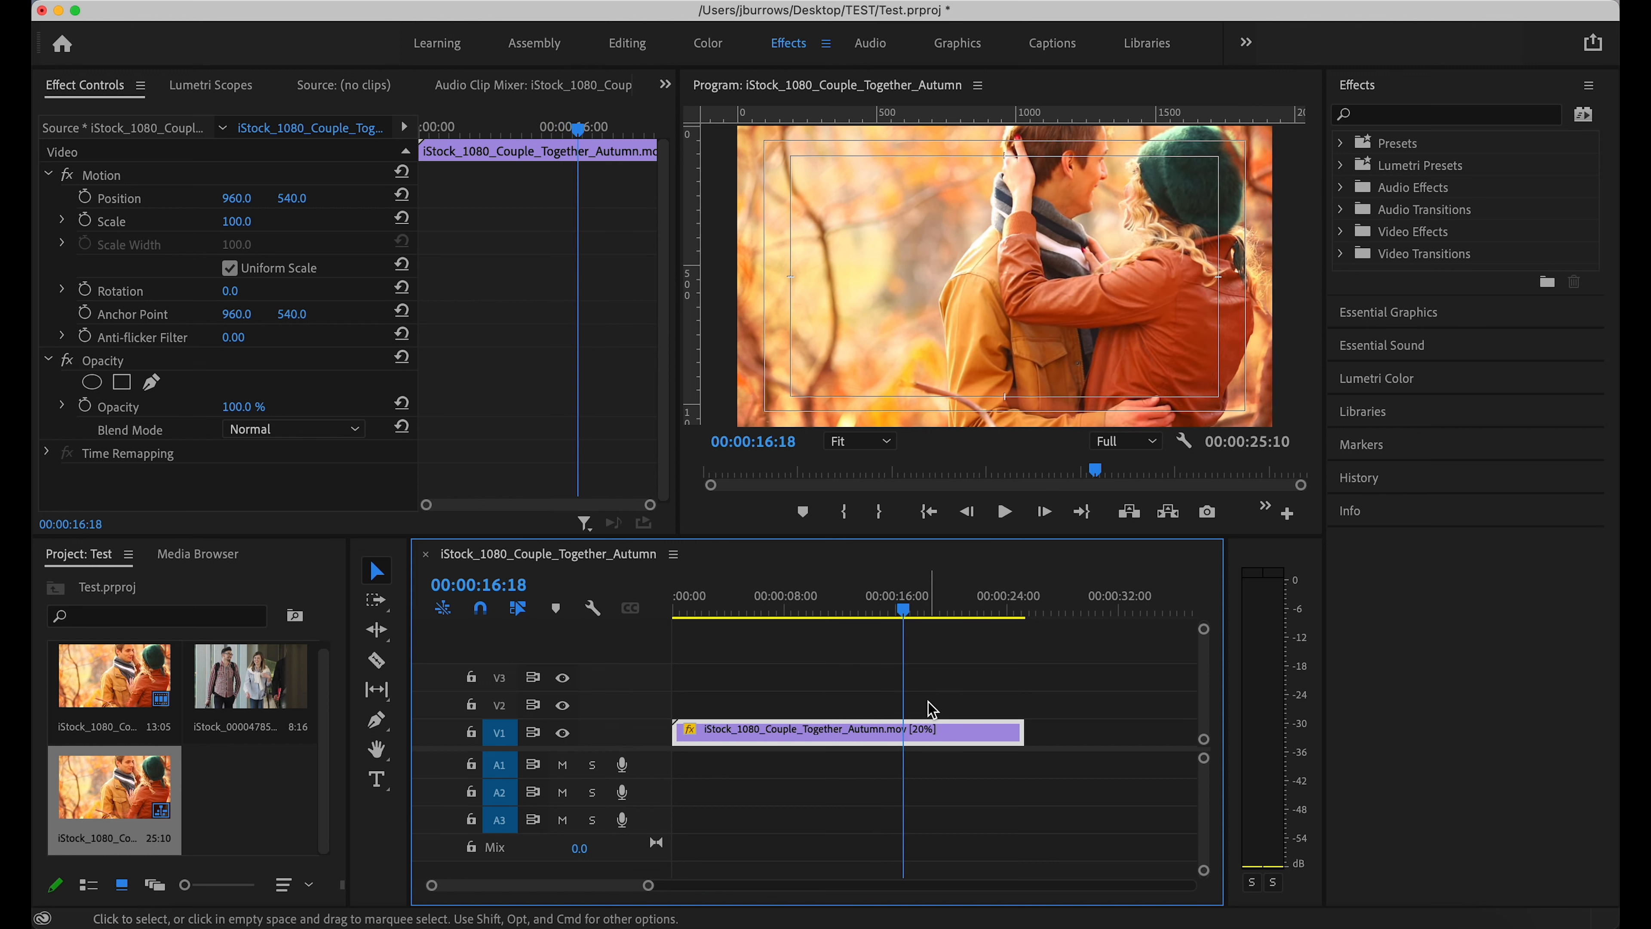
- Undo the 20% speed change and the trim of the clip's end, and deselect the clip
key("super+z")
key("super+z")
left_click(871, 650)
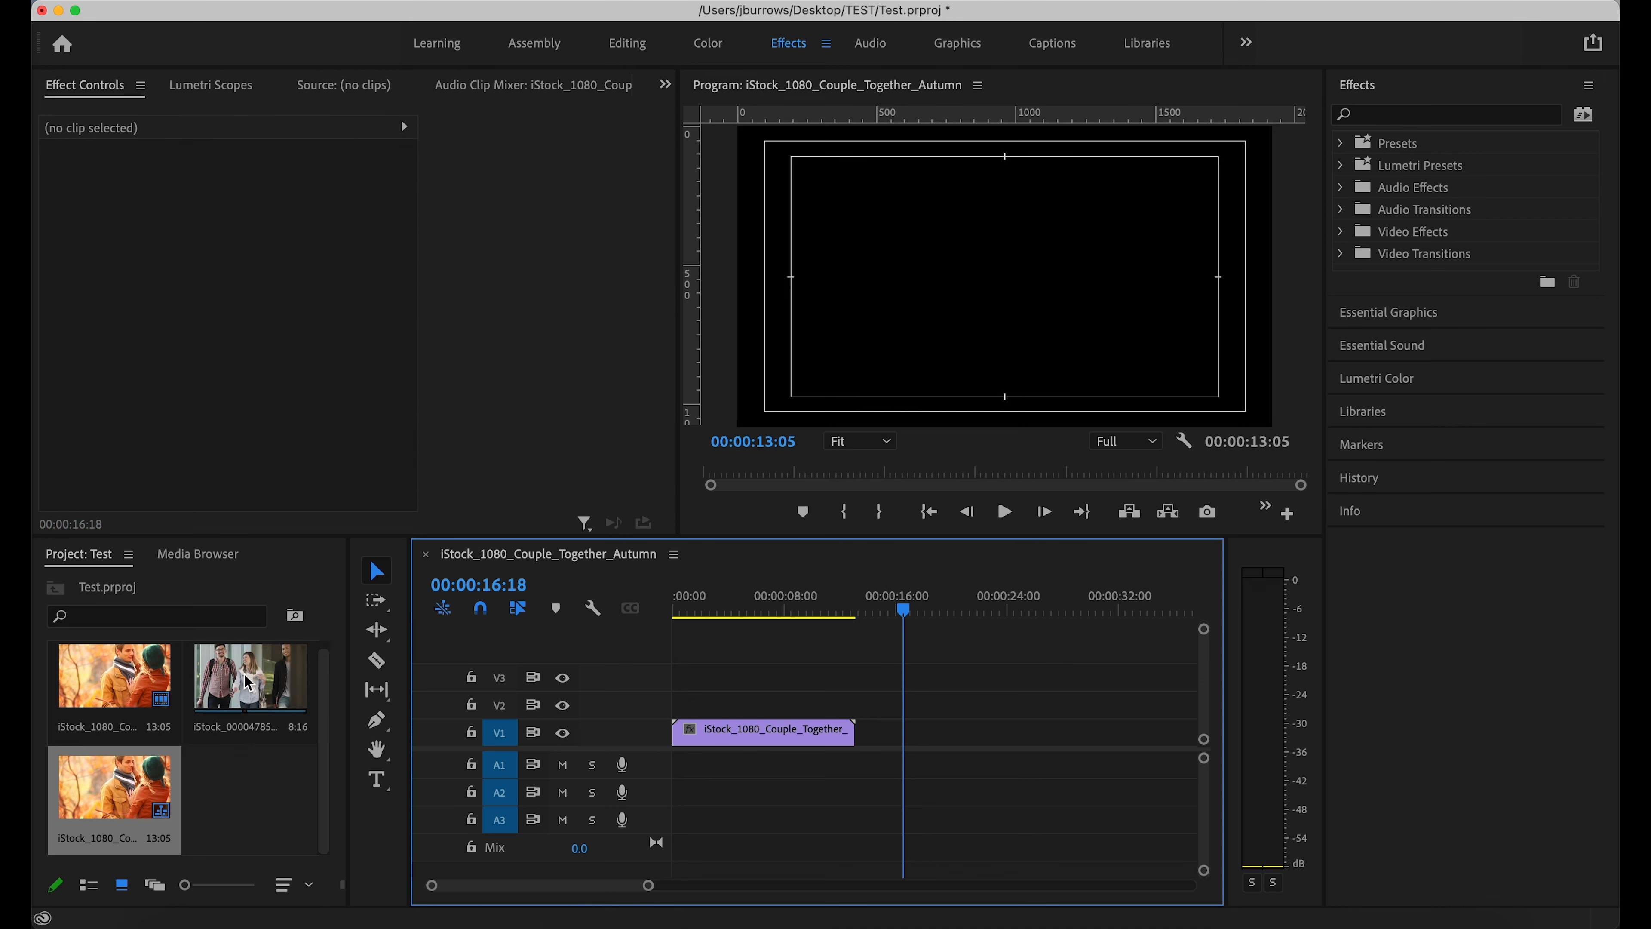
left_click_drag(249, 682, 907, 735)
left_click_drag(902, 615, 820, 618)
left_click(930, 680)
left_click_drag(960, 736, 921, 737)
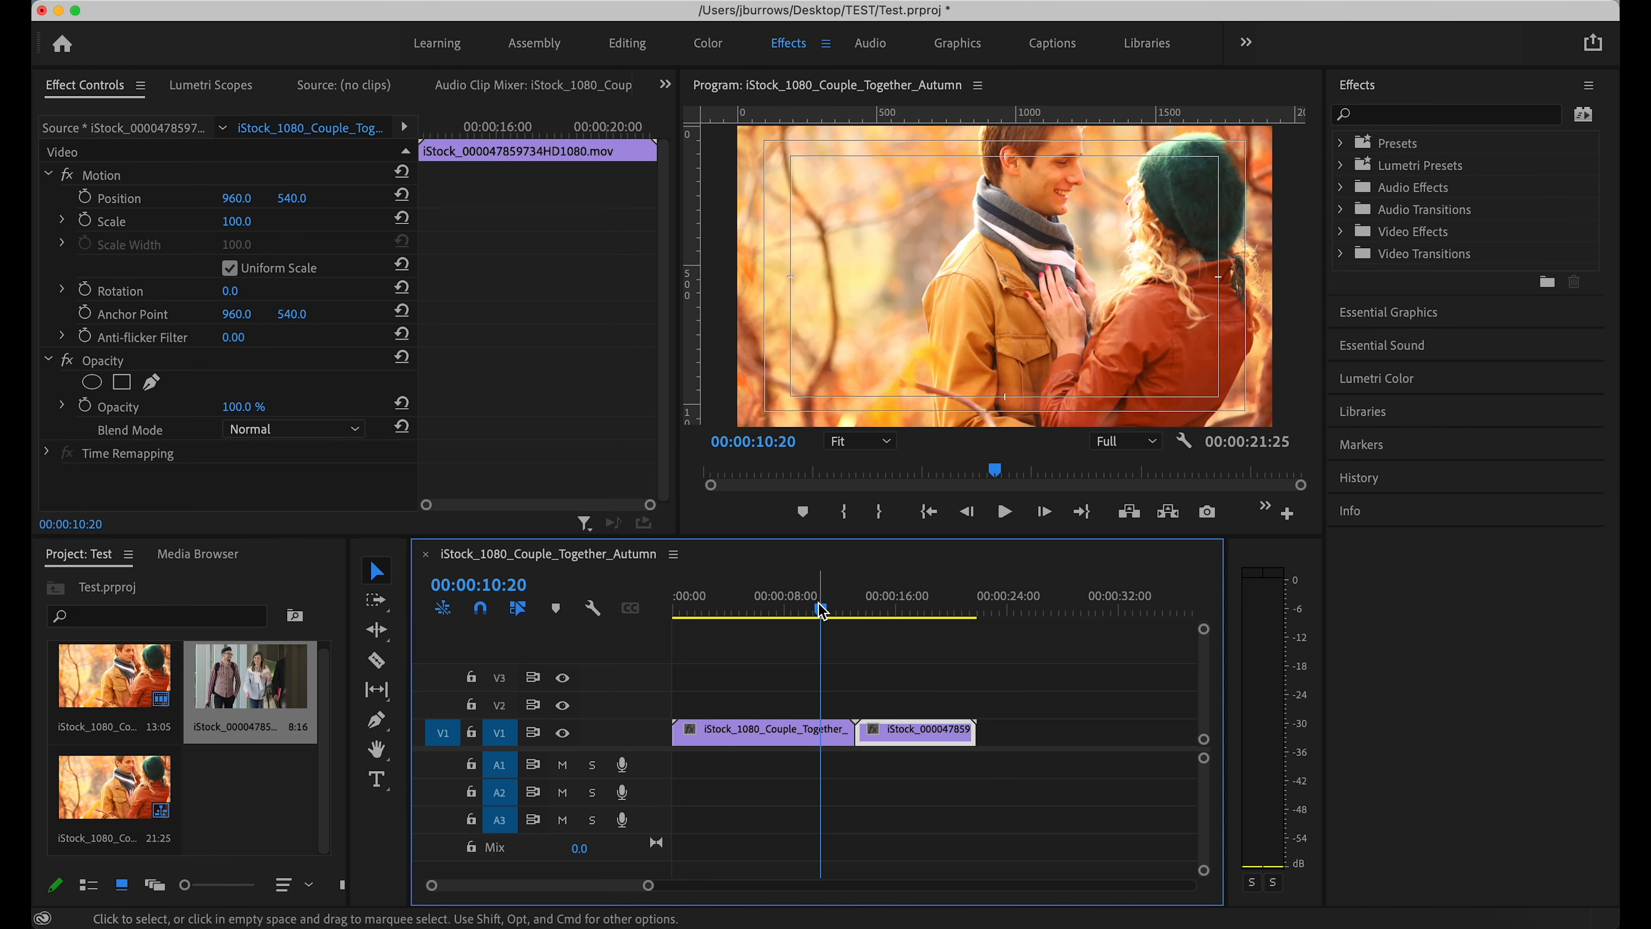
- Play the sequence from 00:00:11:04 across the join between the two clips and select the second clip
left_click_drag(820, 616, 829, 618)
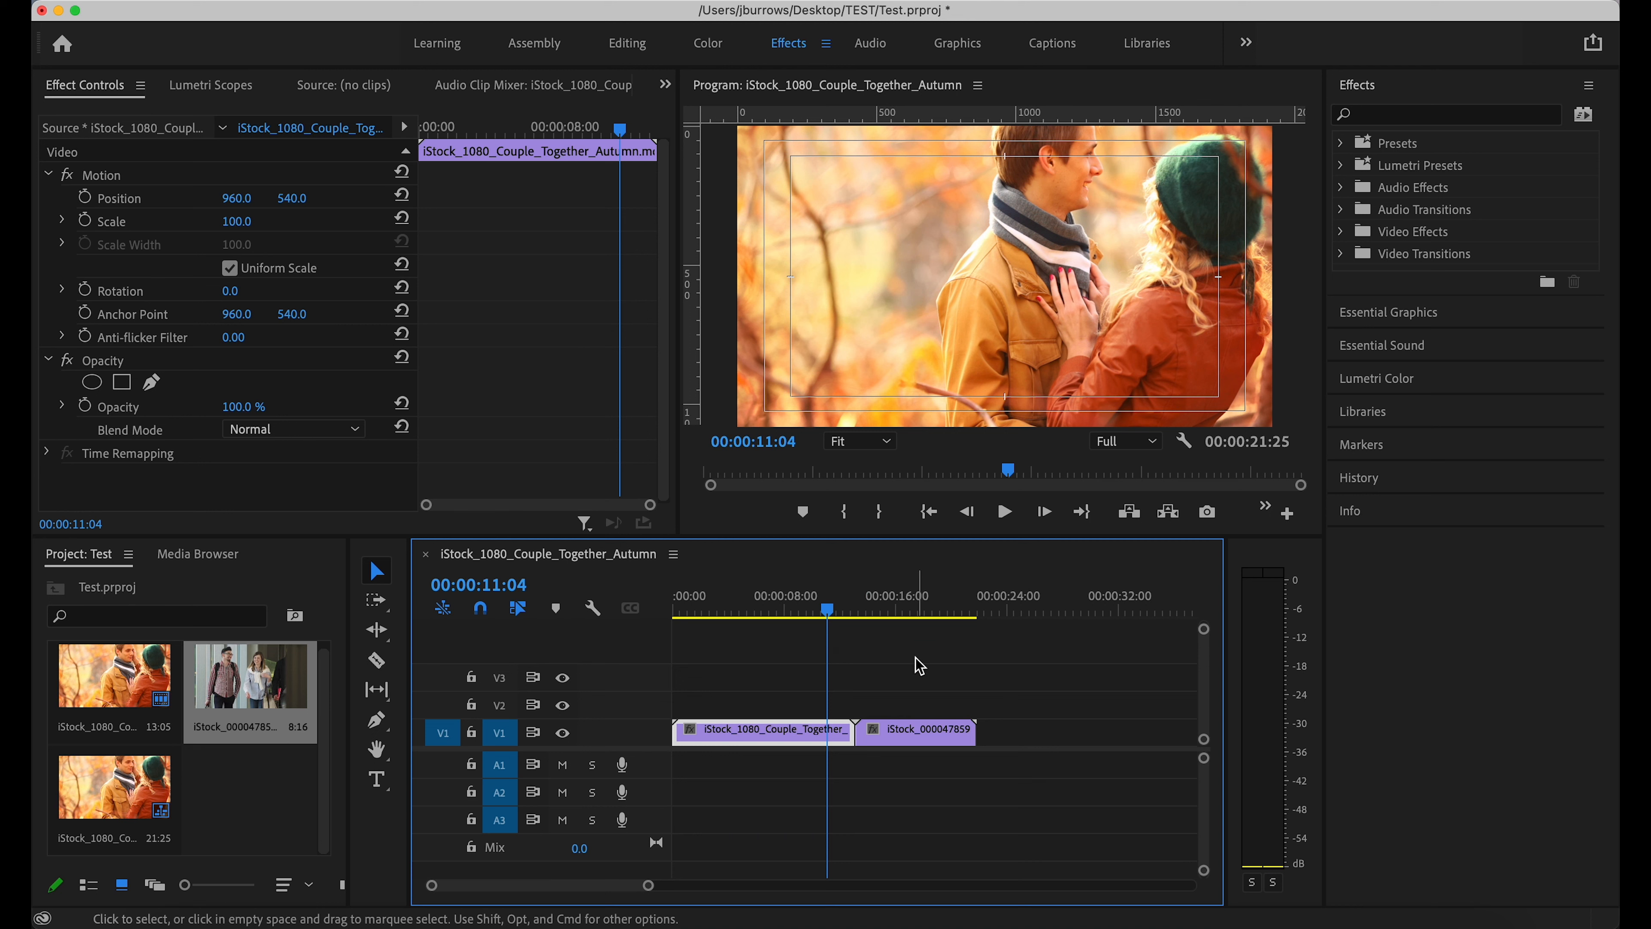
key("space")
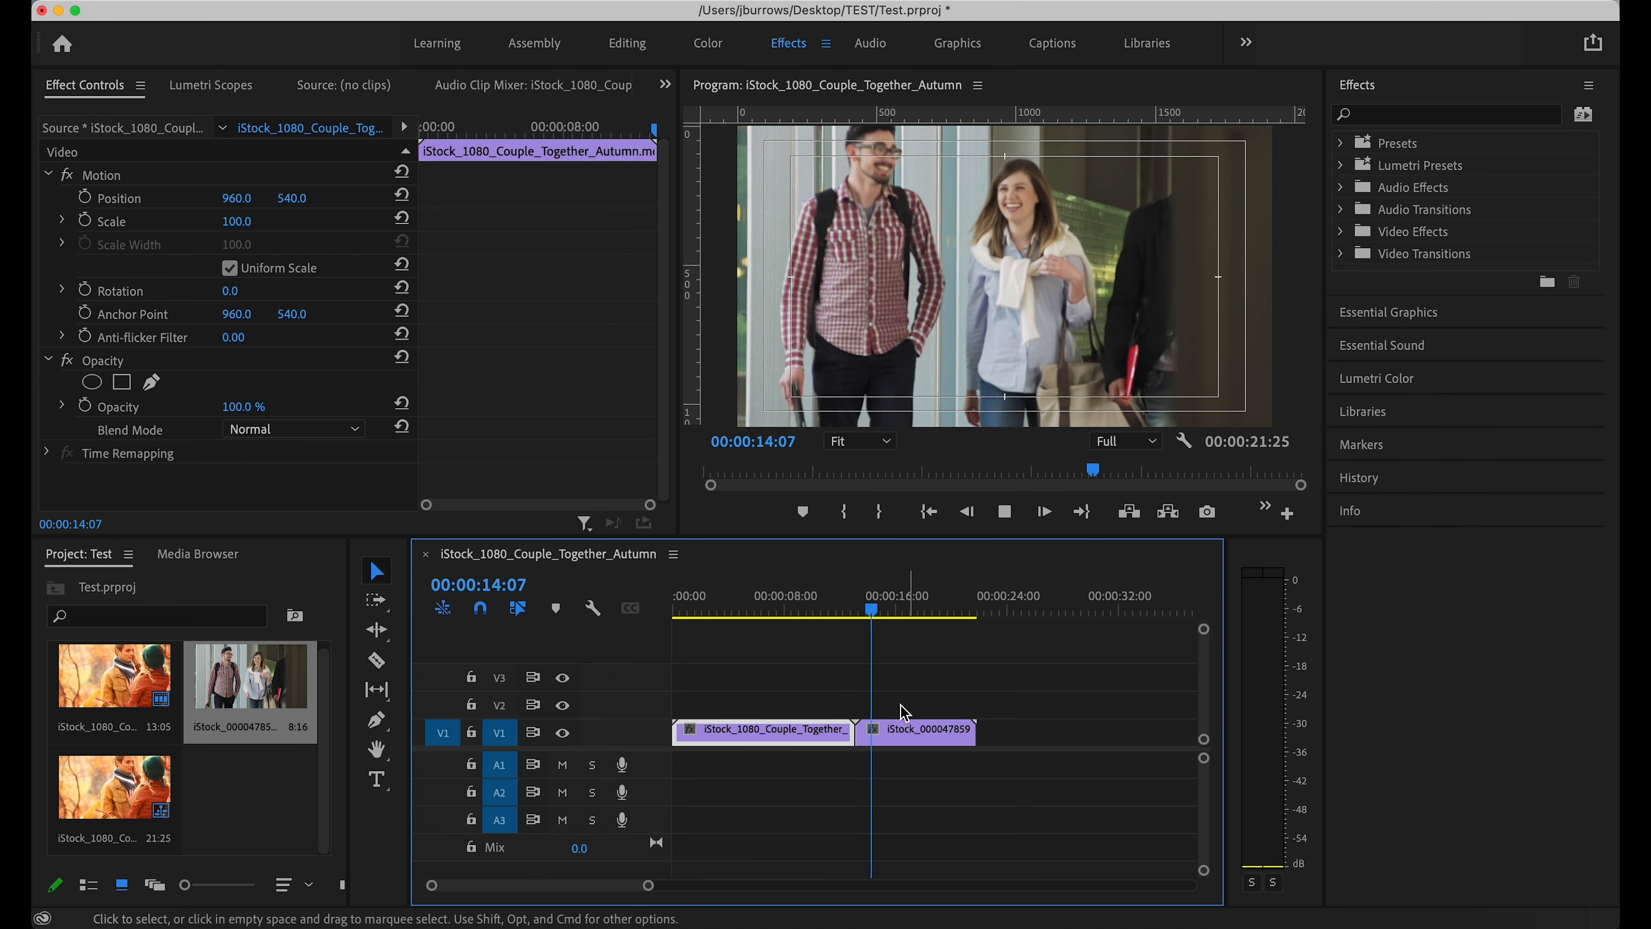
left_click(917, 716)
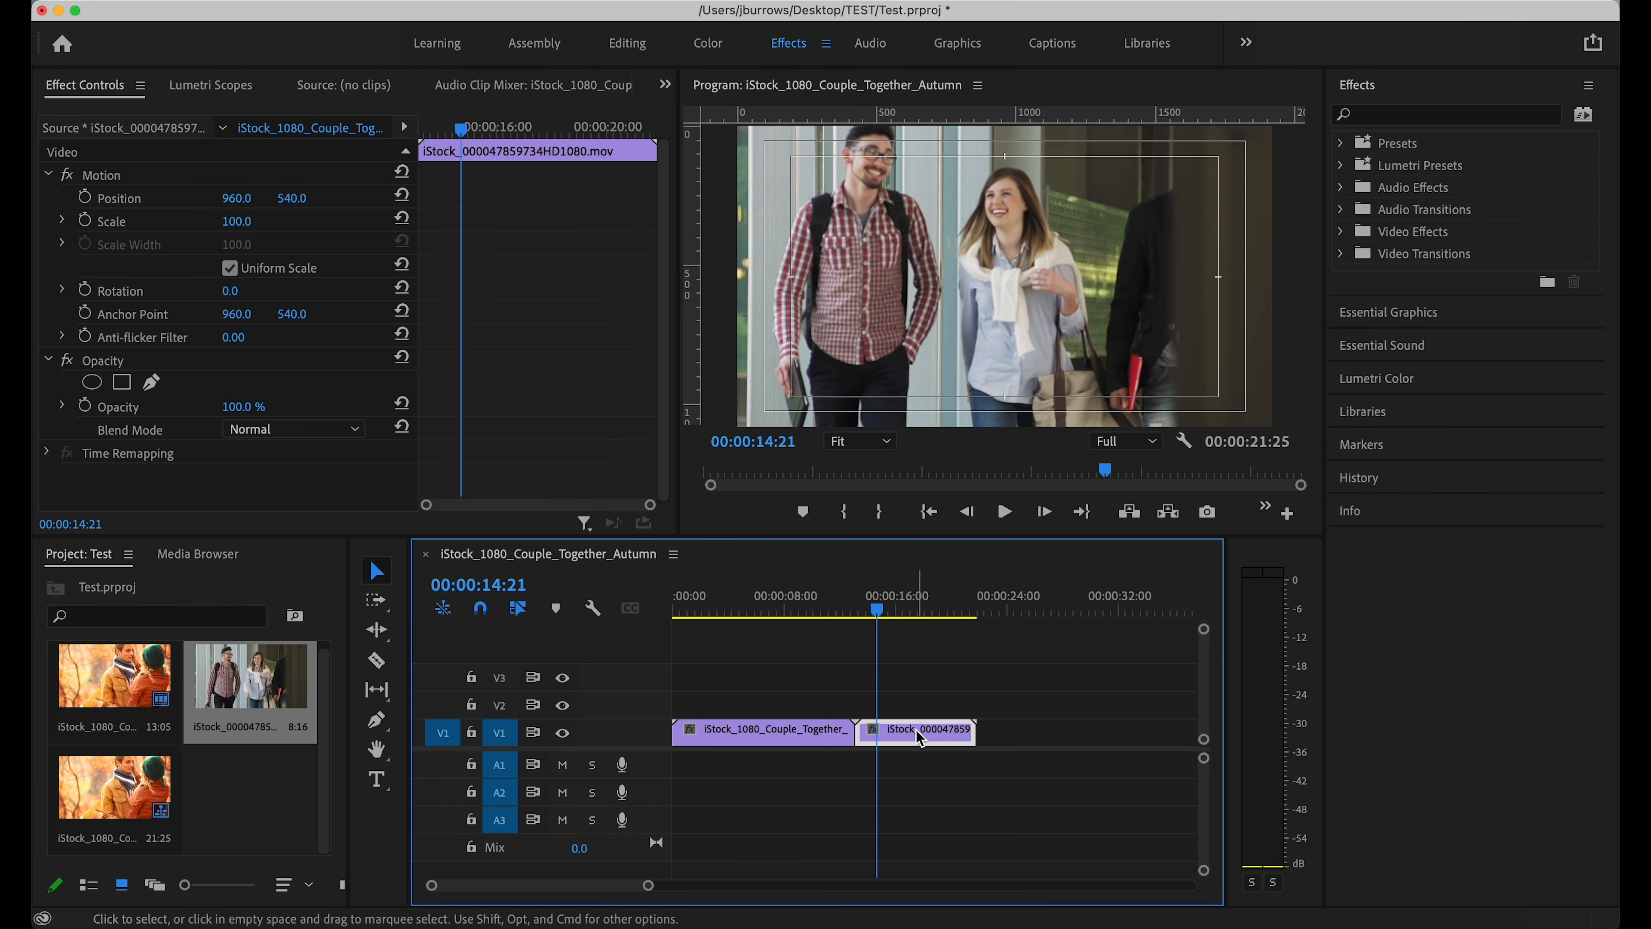
- Move the second clip up to track V2 and earlier, over the first clip, so that both clips end together
left_click_drag(919, 737, 920, 703)
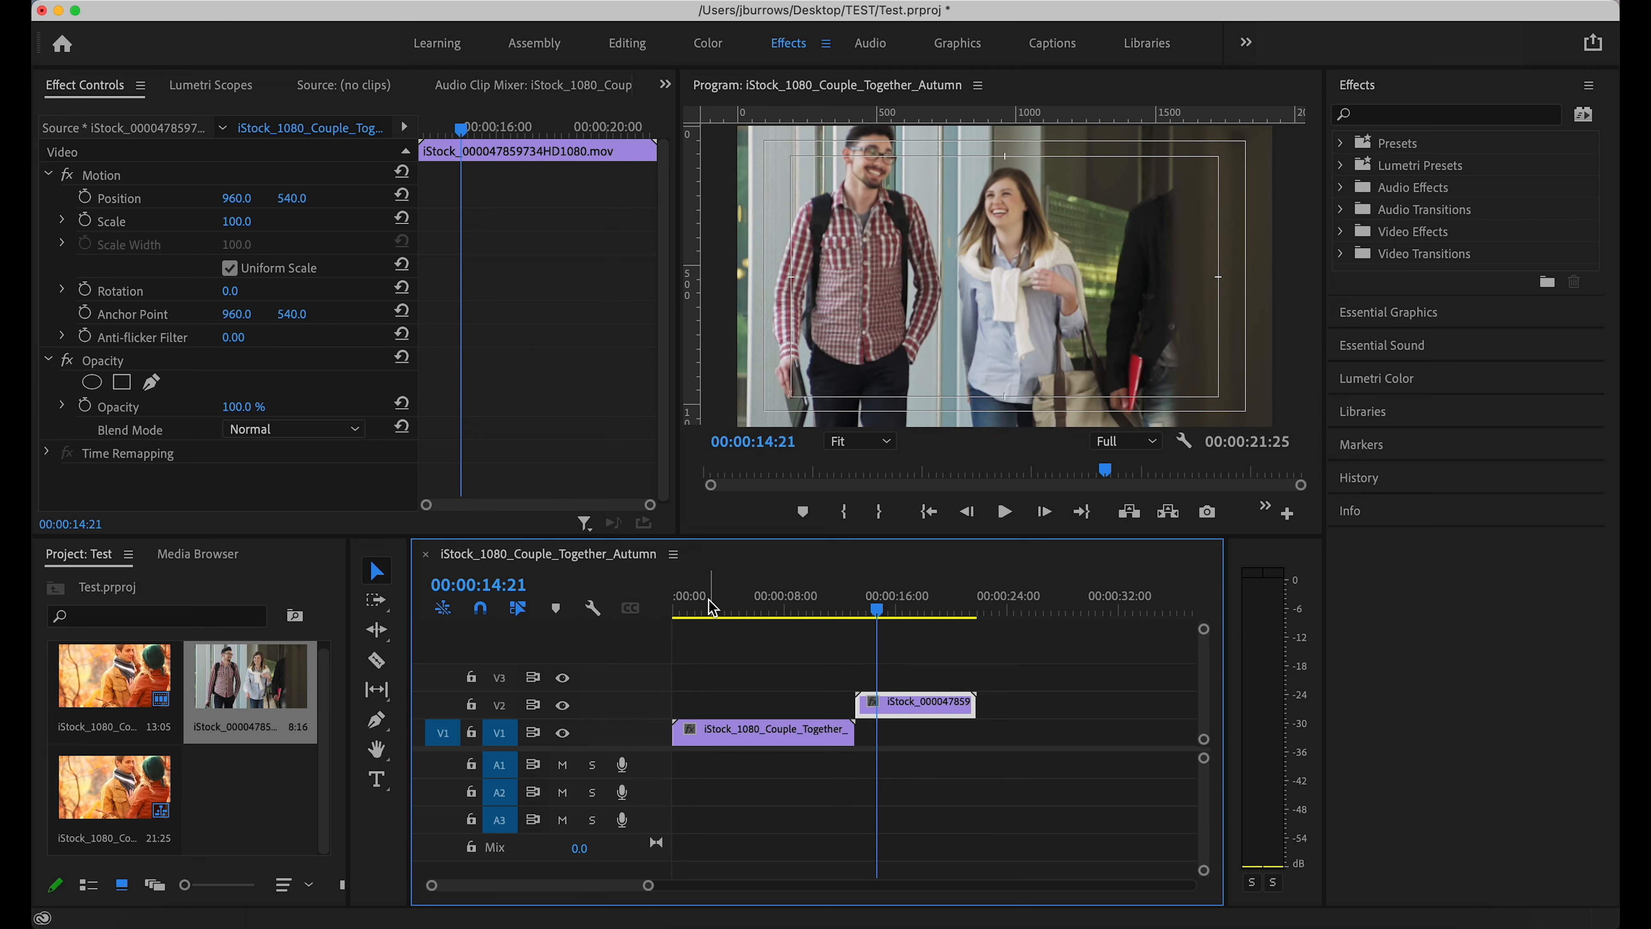
left_click_drag(853, 731, 900, 704)
left_click(921, 715)
left_click_drag(921, 715, 793, 705)
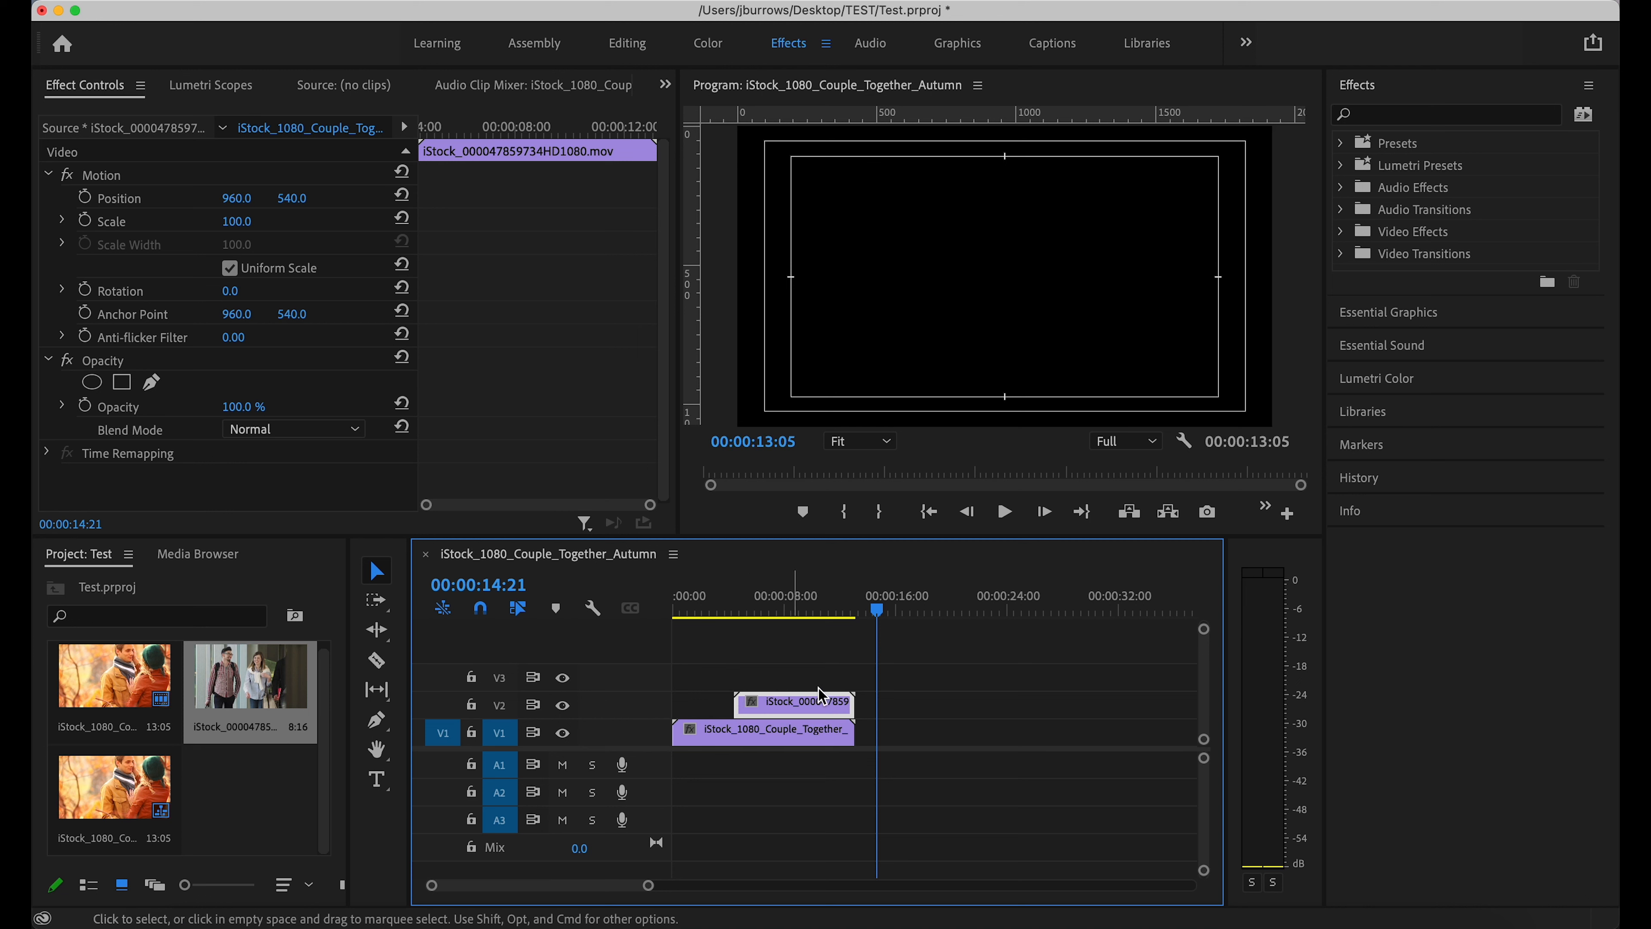
- Play the sequence from the start into the section where the V2 clip covers the first clip
key("Home")
key("space")
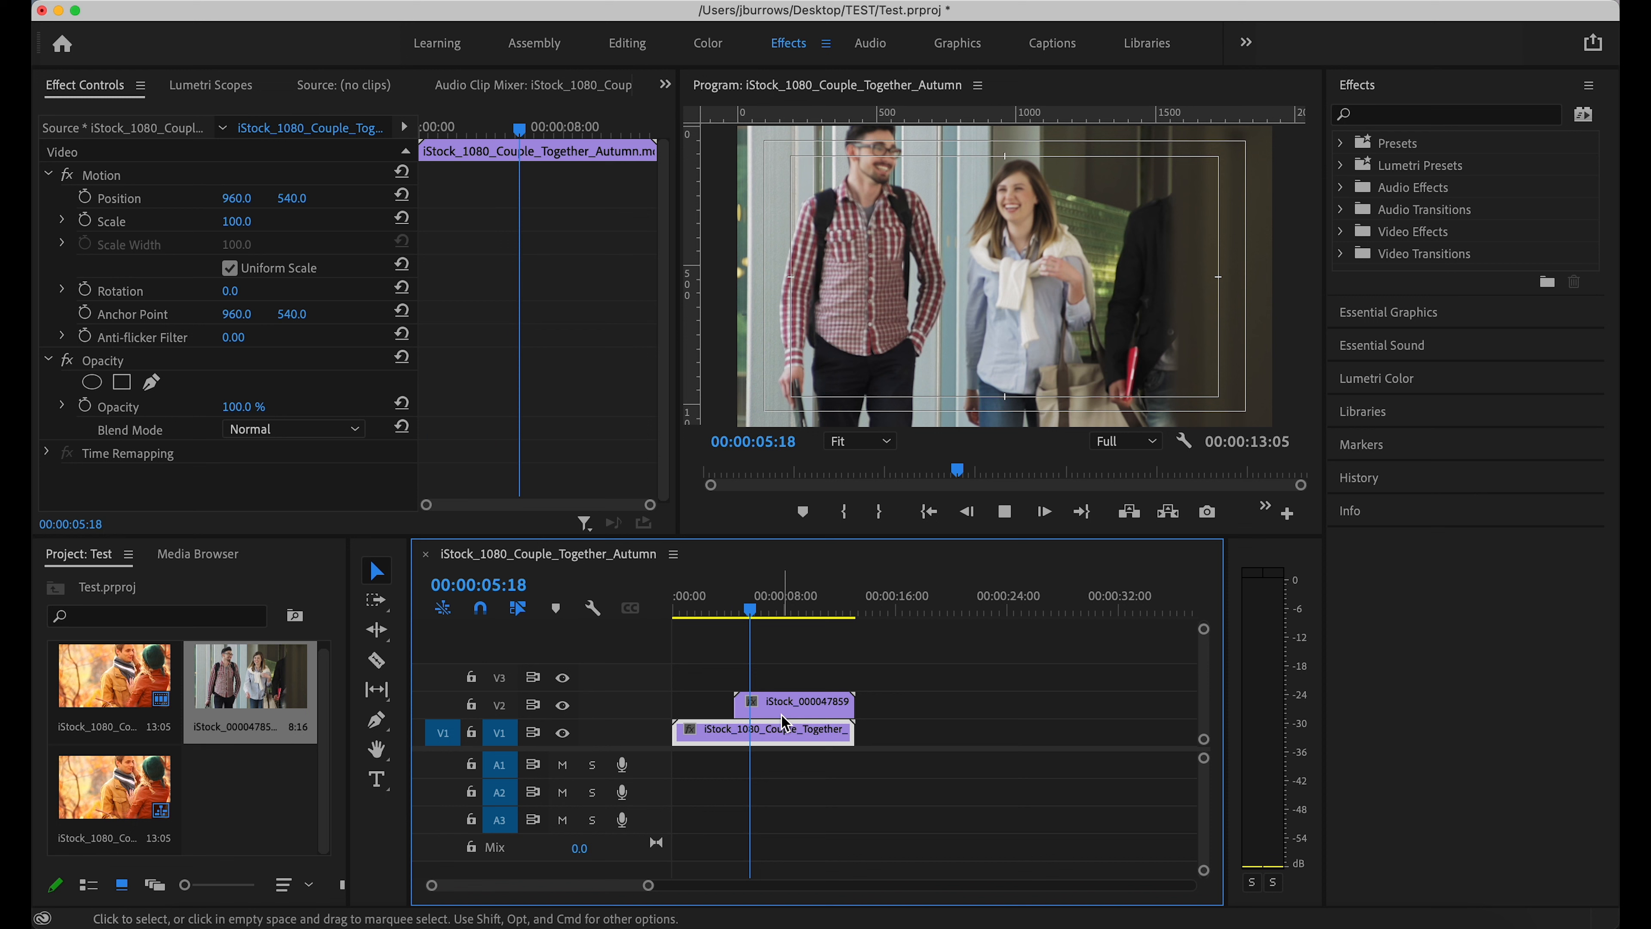
key("space")
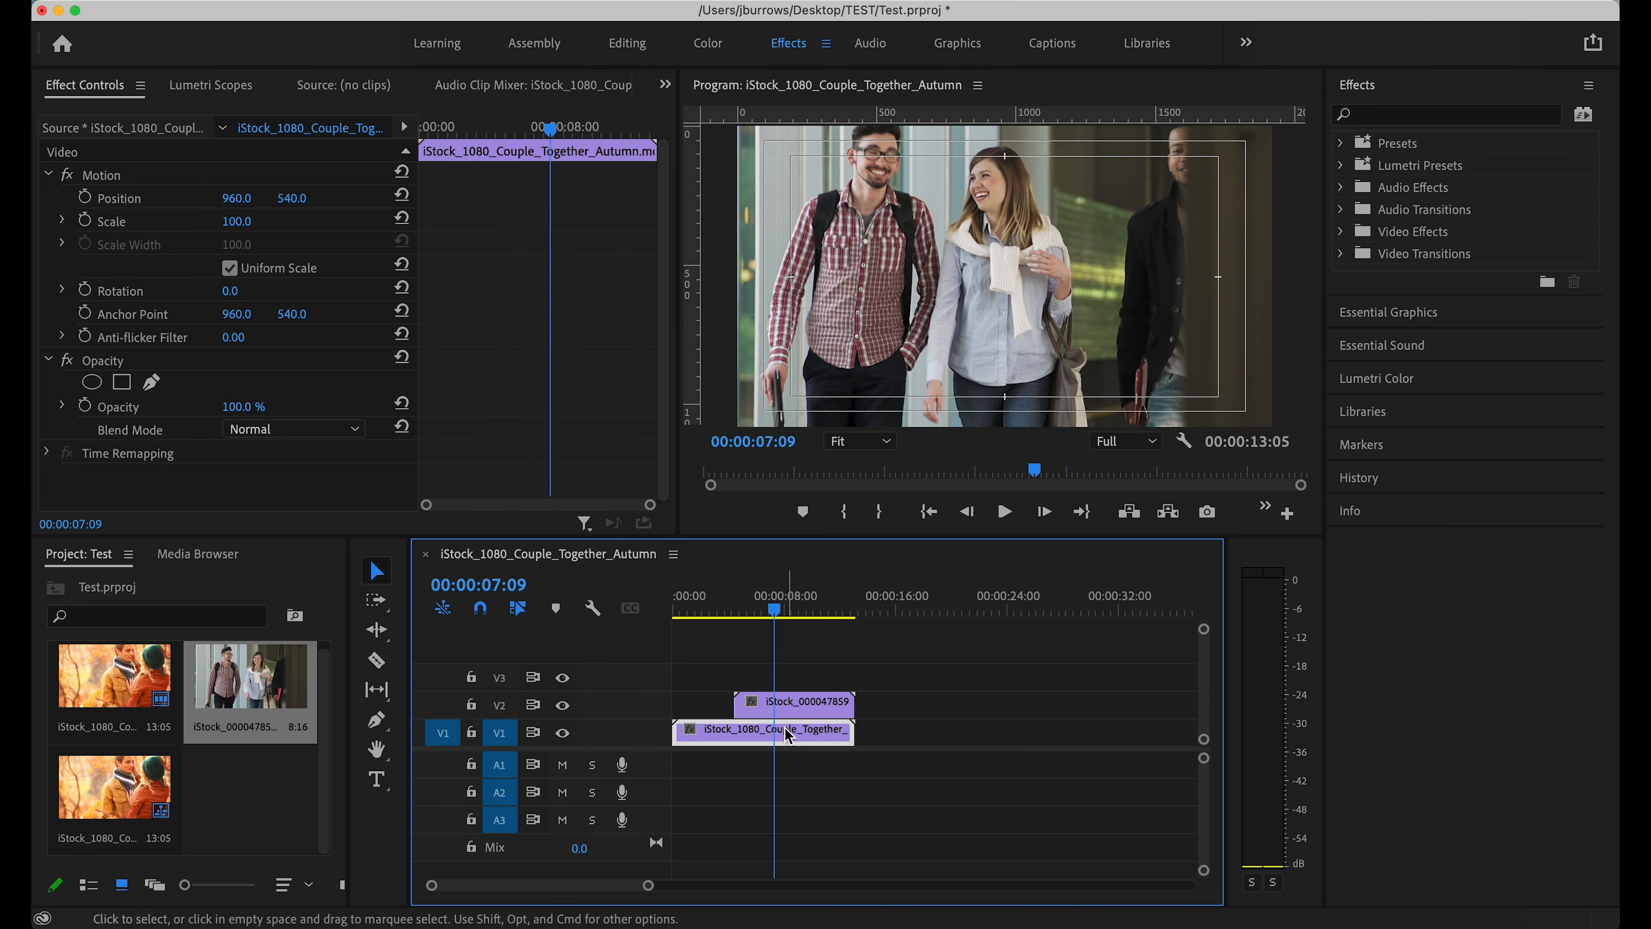
- Razor the V2 clip into three pieces, with the first cut at 00:00:07:09, and delete the middle piece of about 00:00:02:10
key("c")
left_click(777, 705)
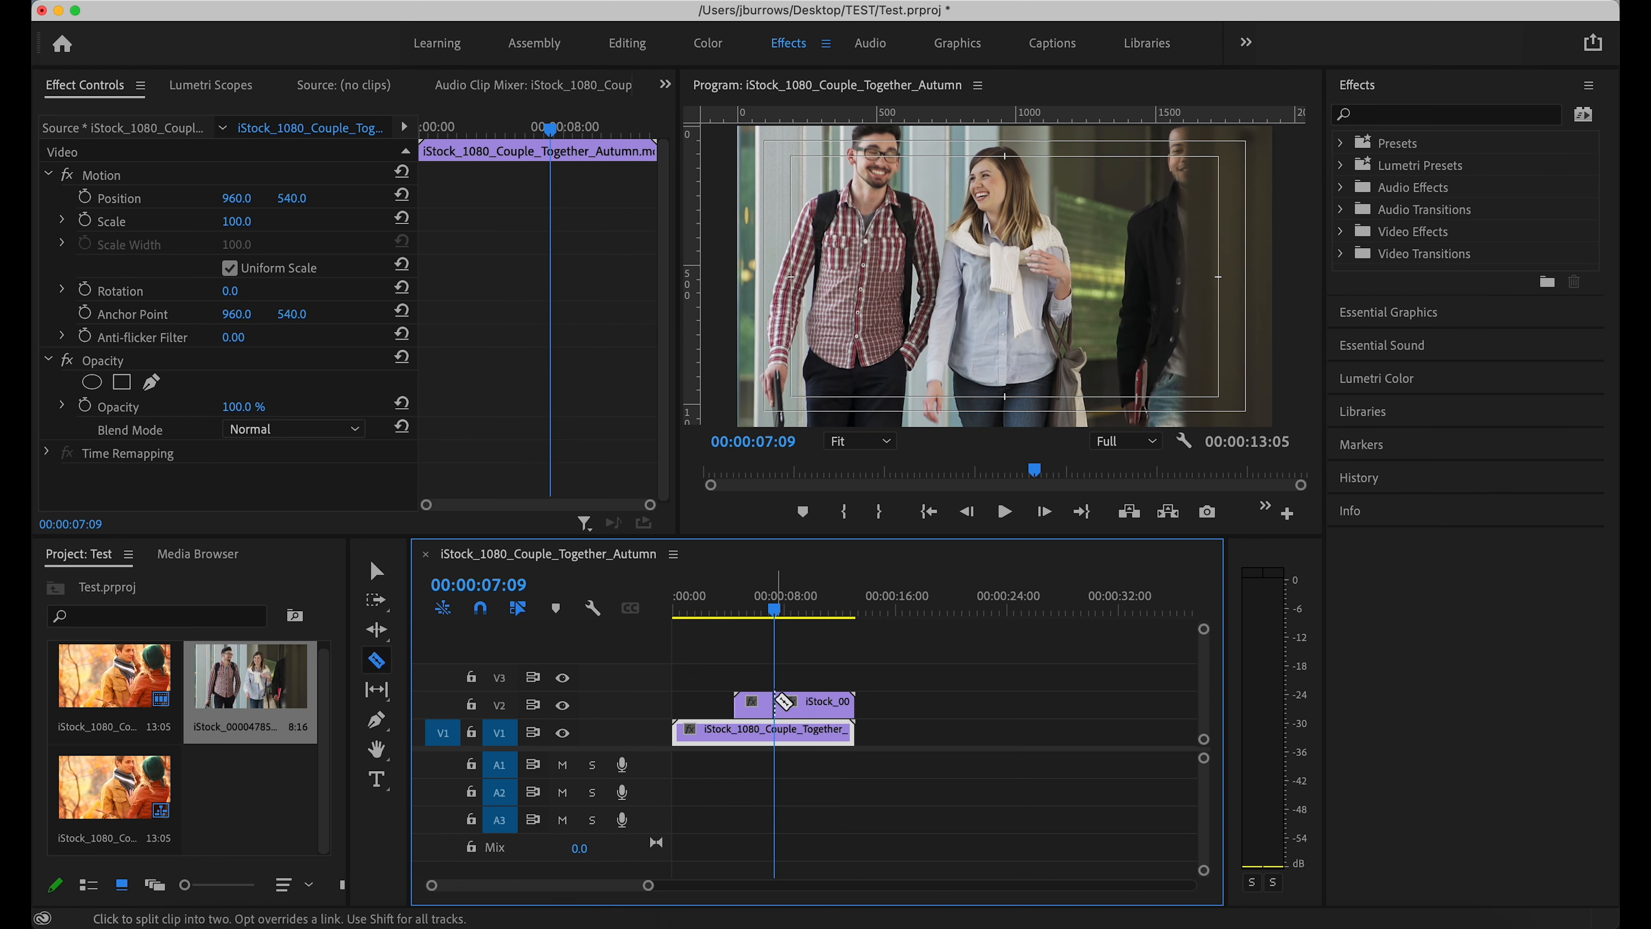
left_click(810, 702)
key("v")
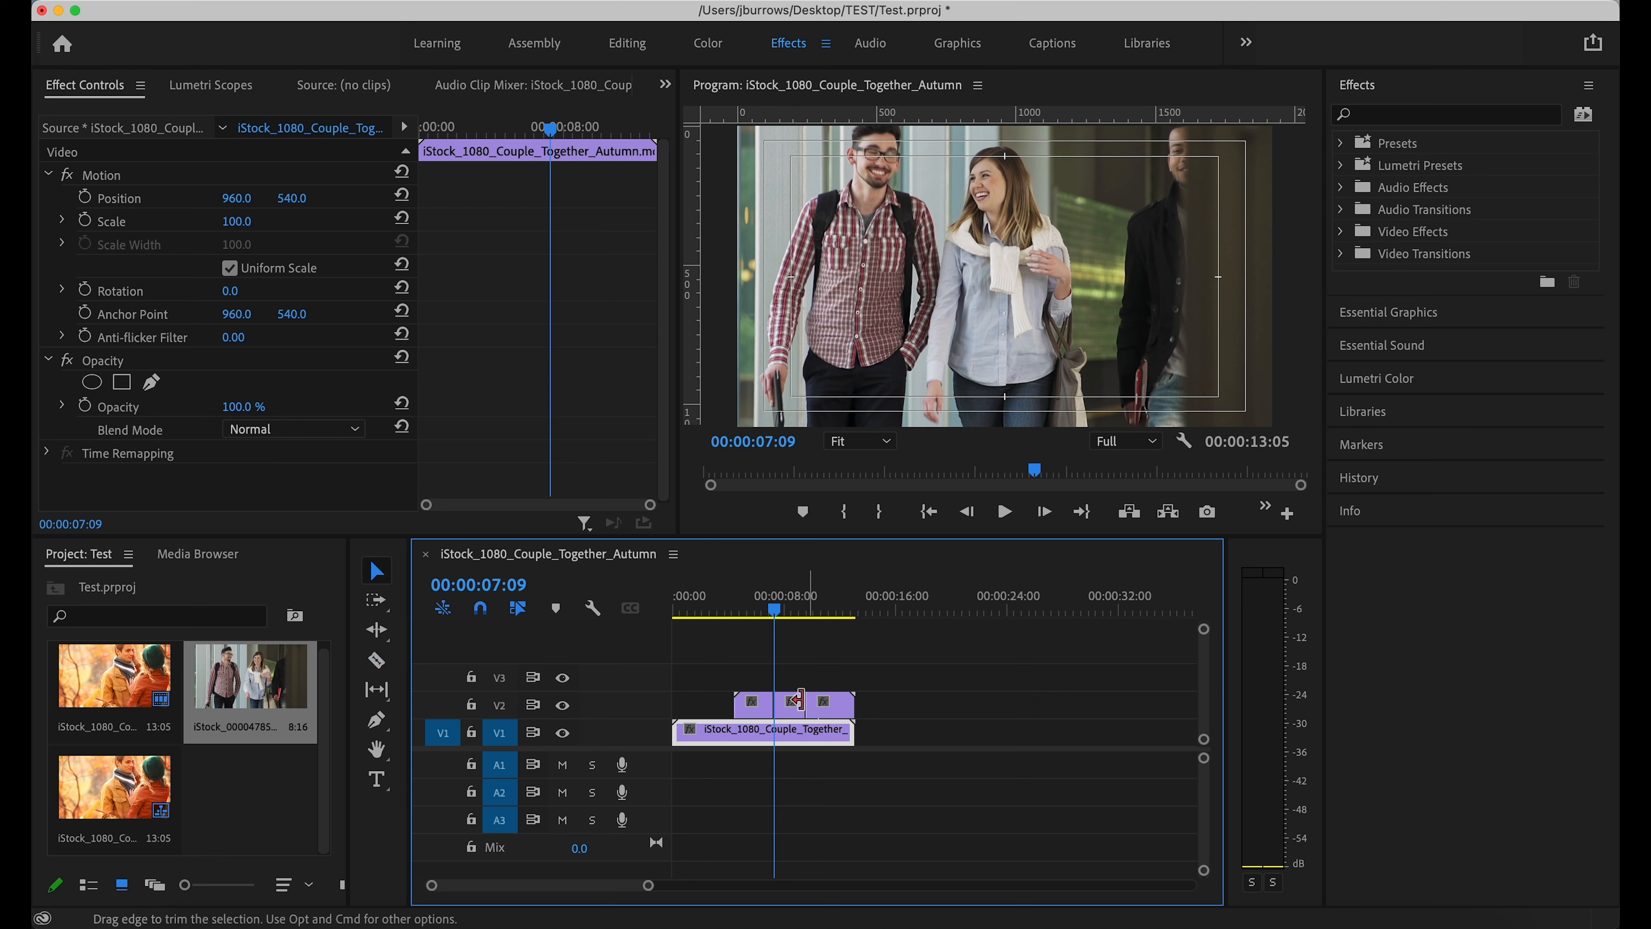
left_click(794, 714)
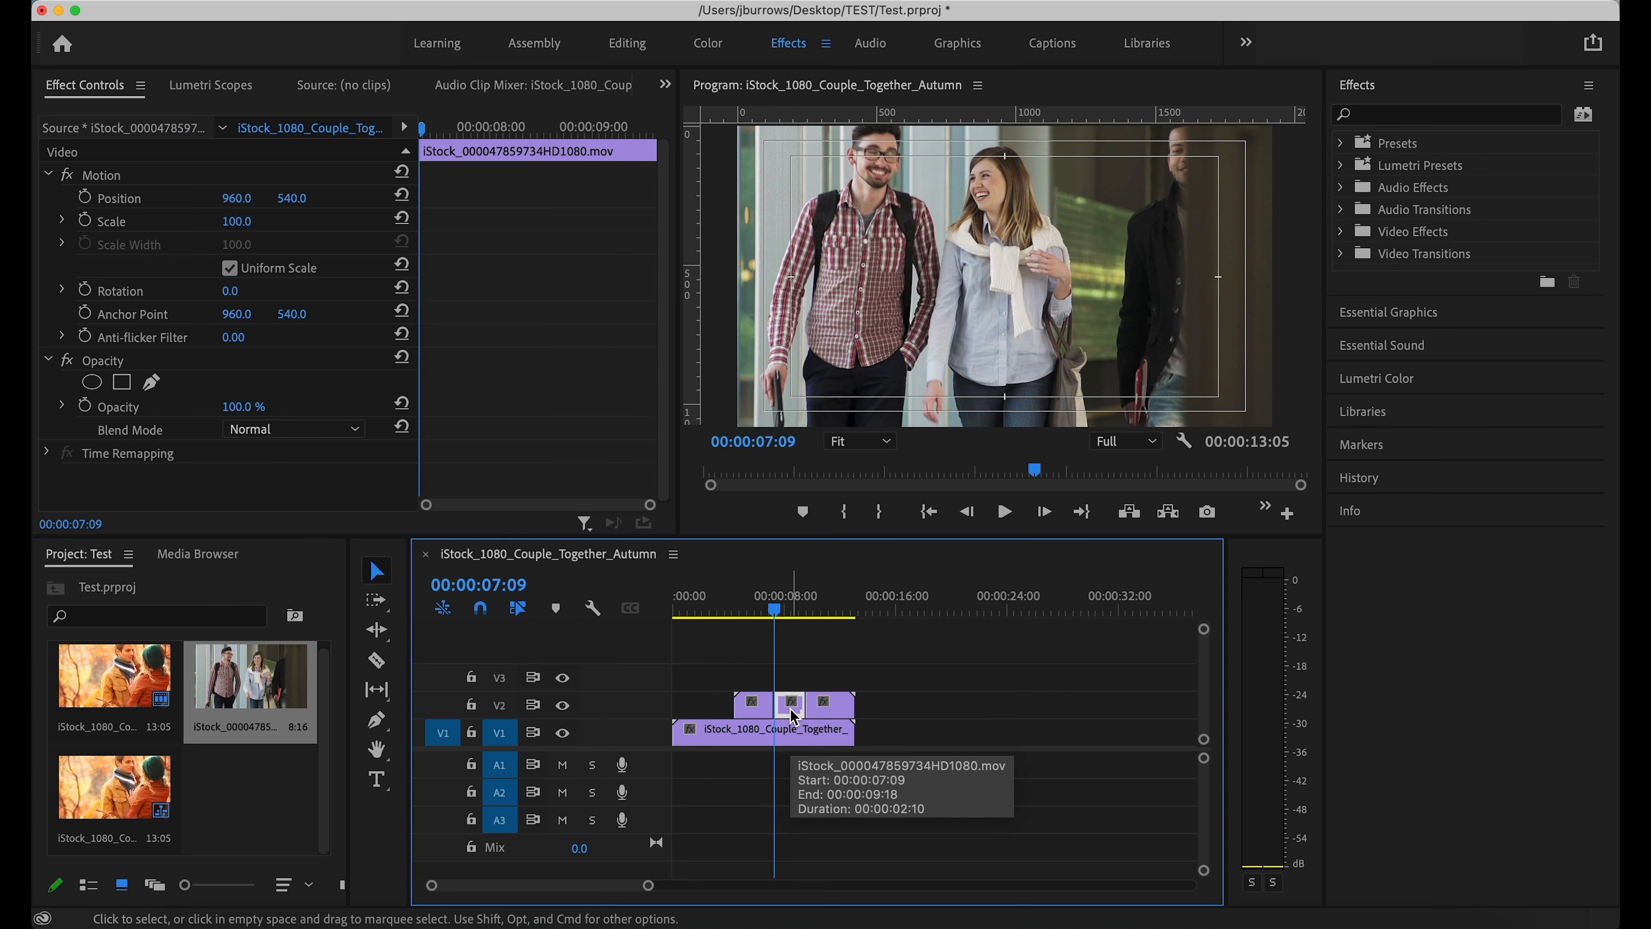
key("Delete")
- Play the sequence from before the first V2 piece across the gap into the last V2 piece
left_click(753, 614)
left_click_drag(753, 614, 714, 608)
key("space")
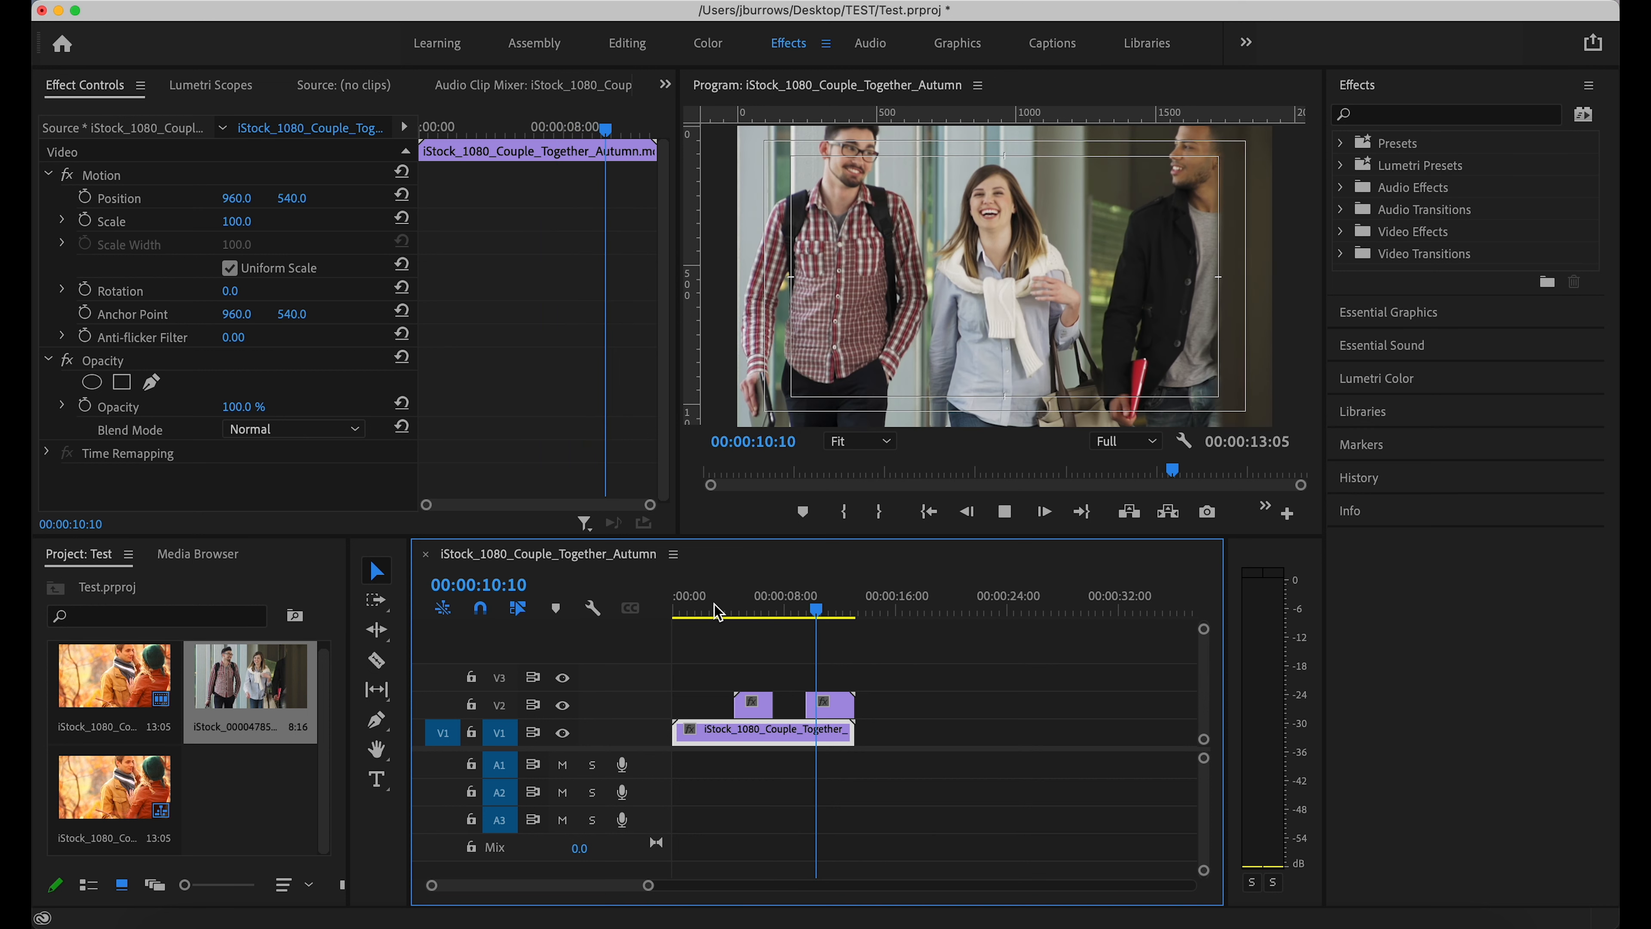
key("space")
- Restore the second clip whole on track V1 and move it earlier over the first clip's end, so the sequence ends at 00:00:14:12
left_click(843, 713)
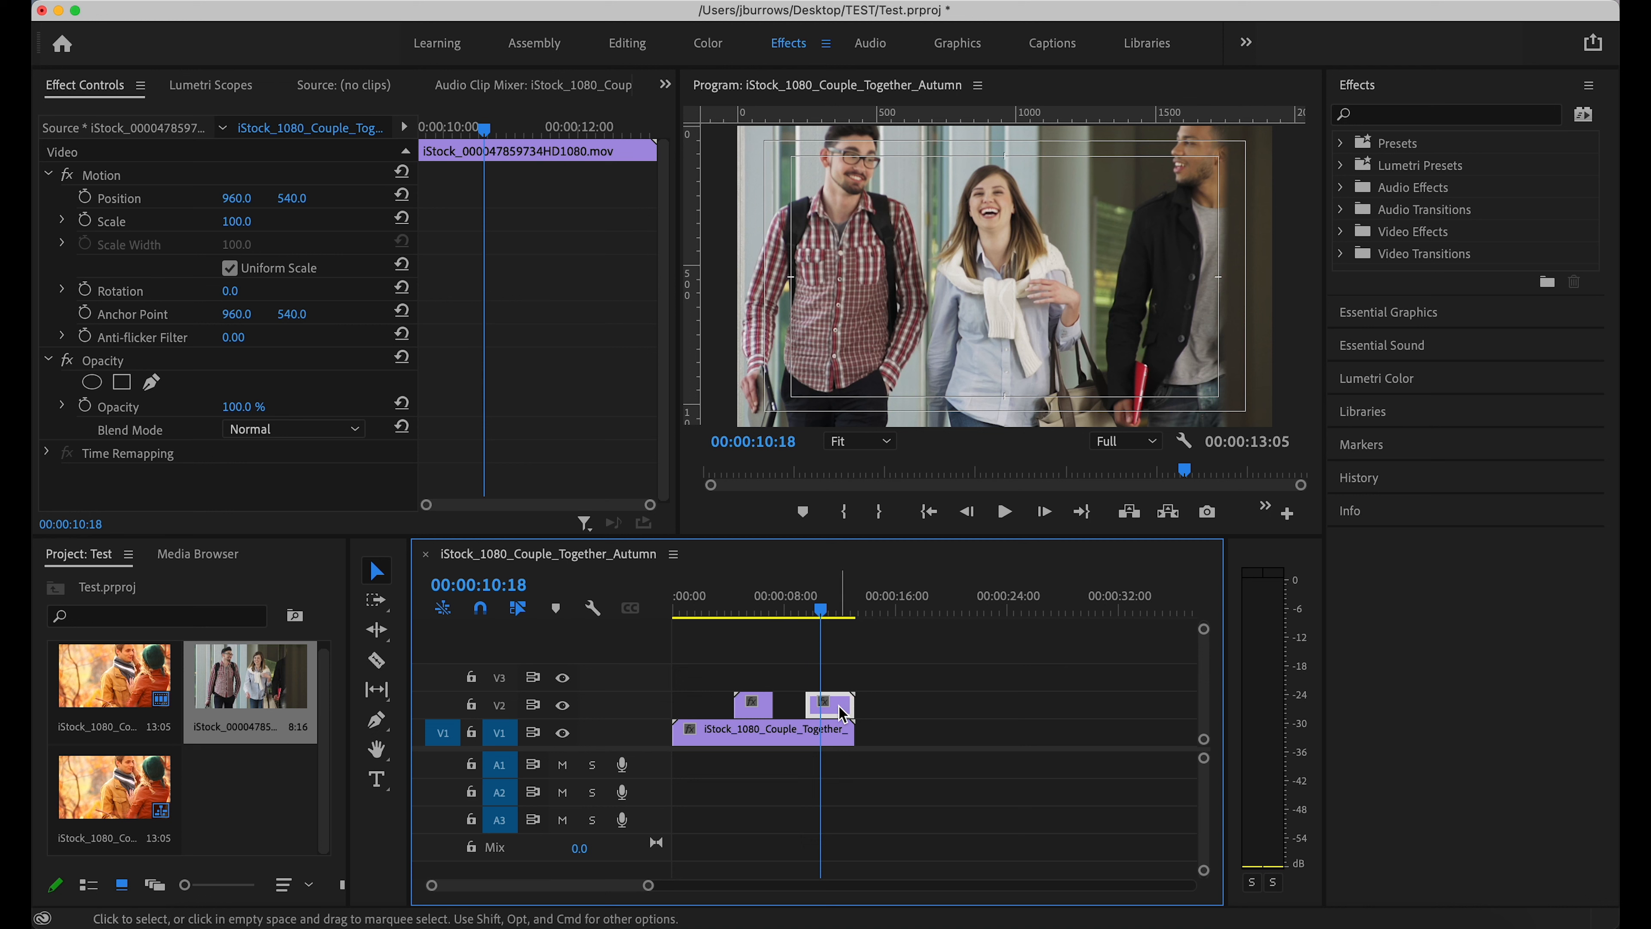
key("Delete")
mouse_move(752, 706)
left_mouse_down()
mouse_move(1039, 700)
mouse_move(903, 738)
mouse_move(752, 731)
left_mouse_up()
left_click_drag(916, 742, 812, 741)
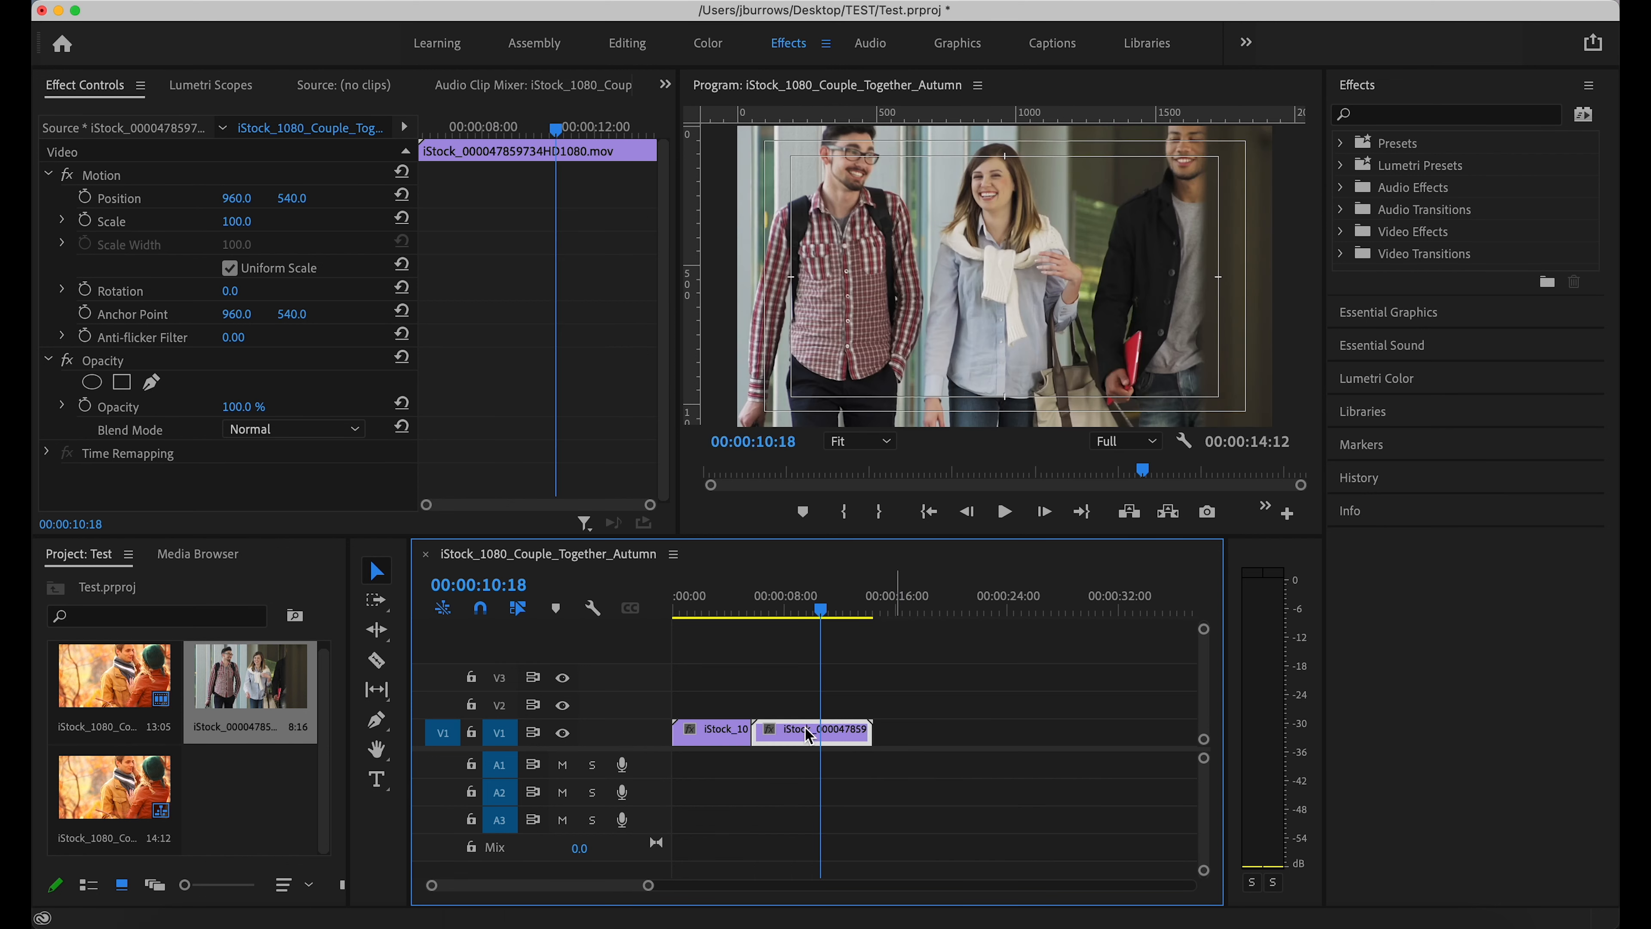
- Return the playhead to the sequence start and import the first JPG in the image folder, the frog picture, into the project
left_click(791, 676)
left_click_drag(818, 614, 611, 600)
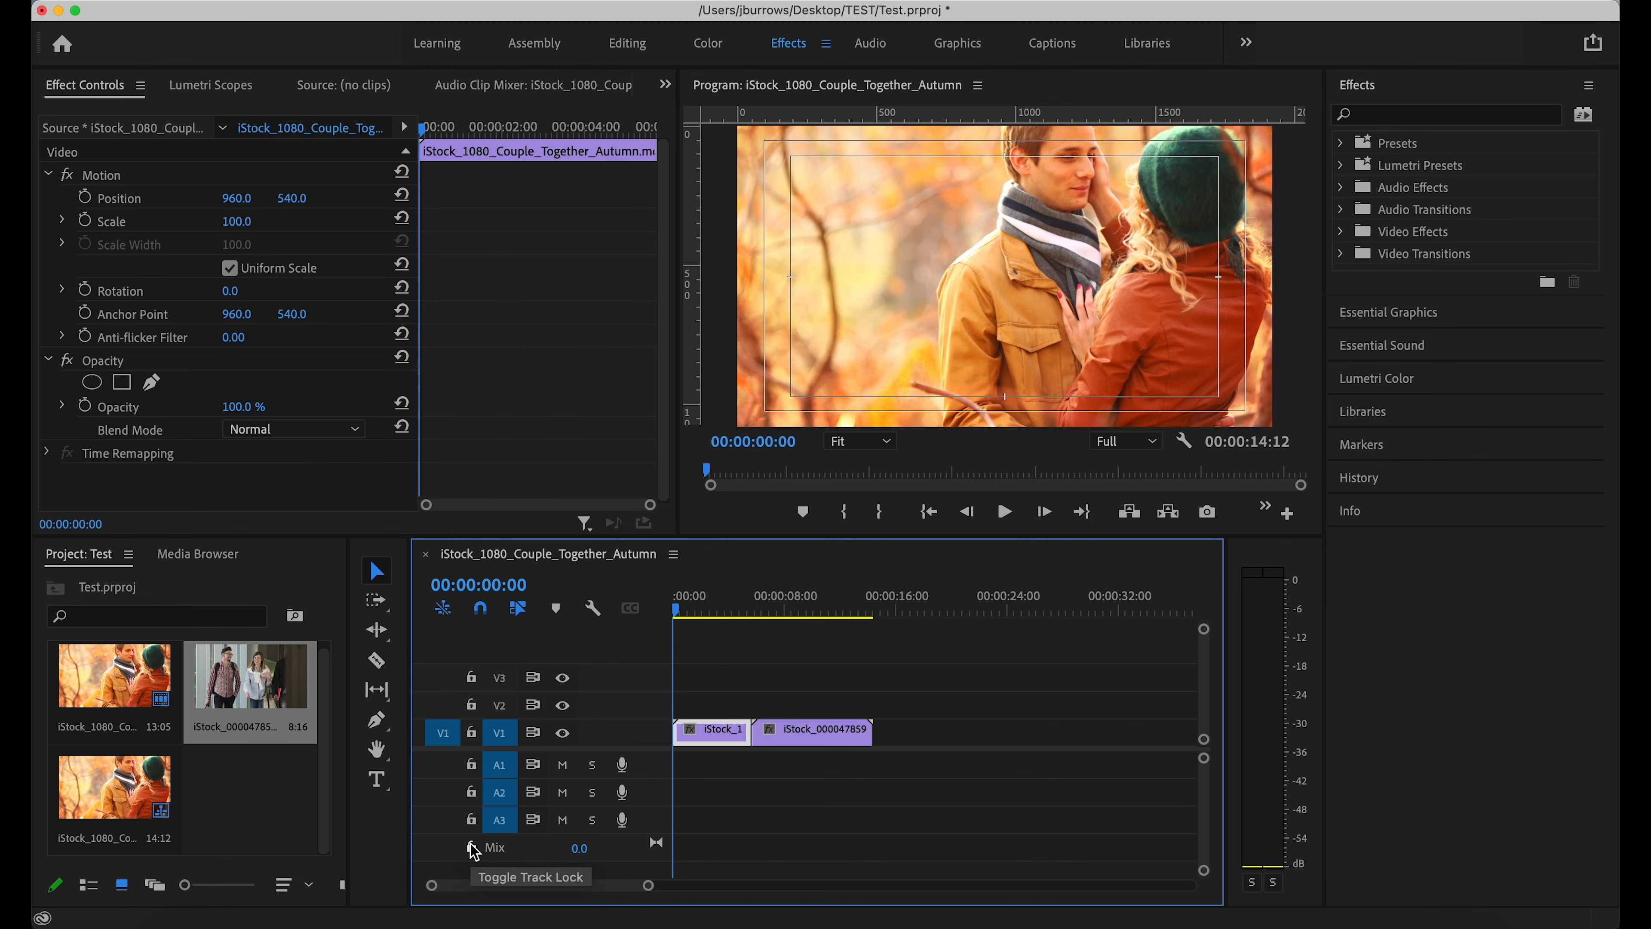
left_click(915, 717)
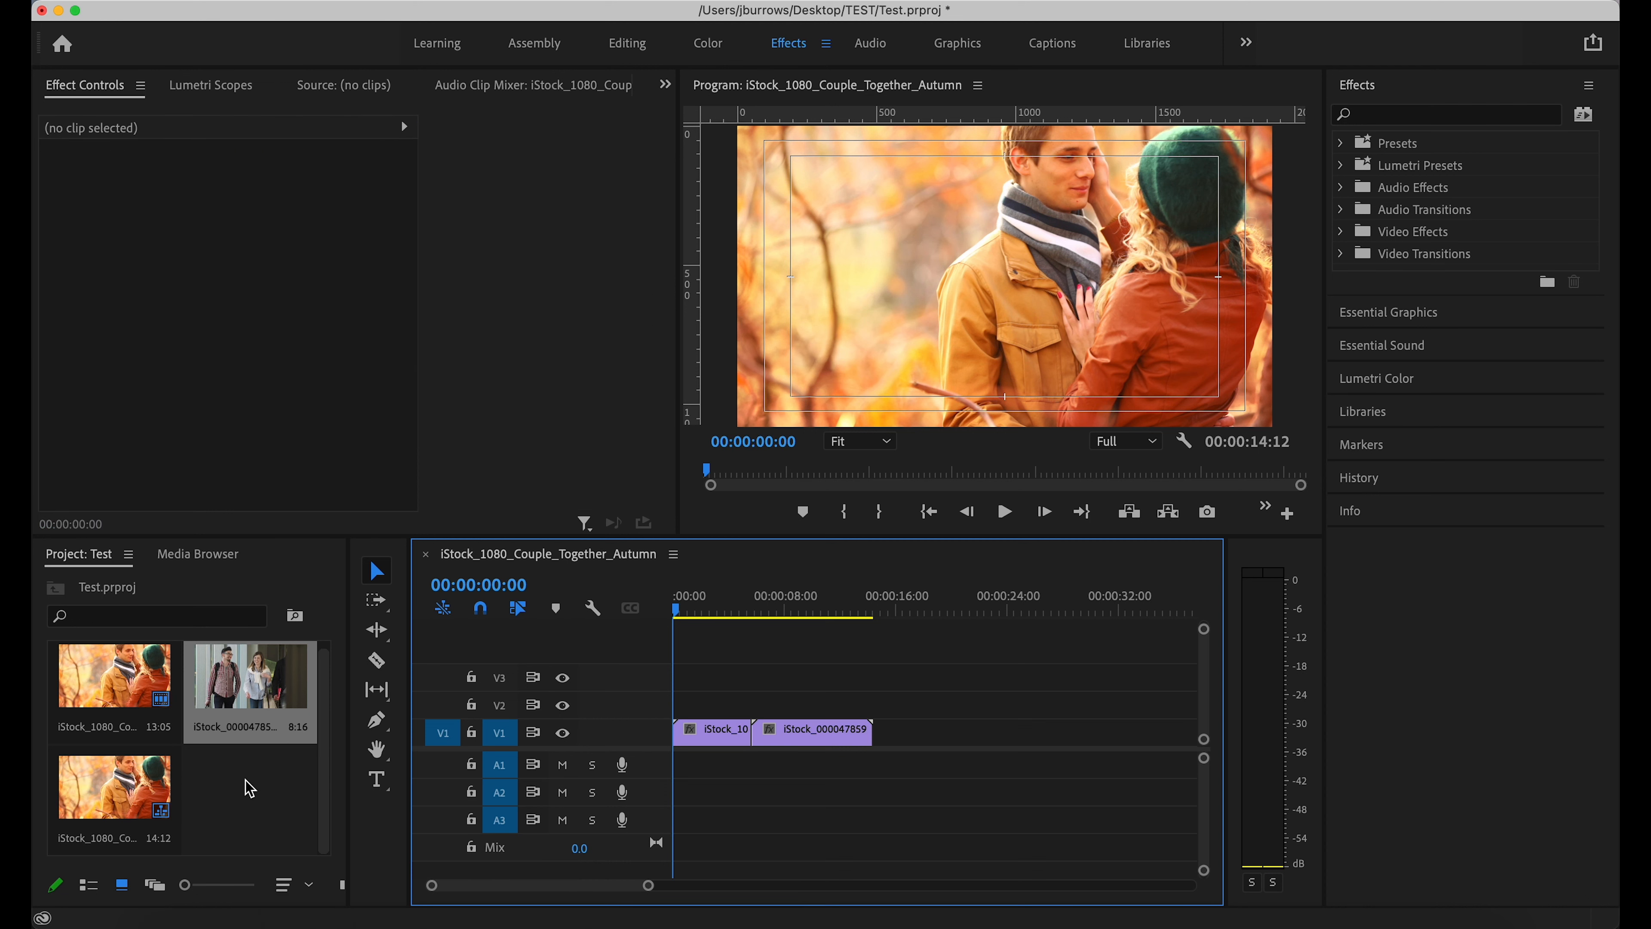
double_click(248, 812)
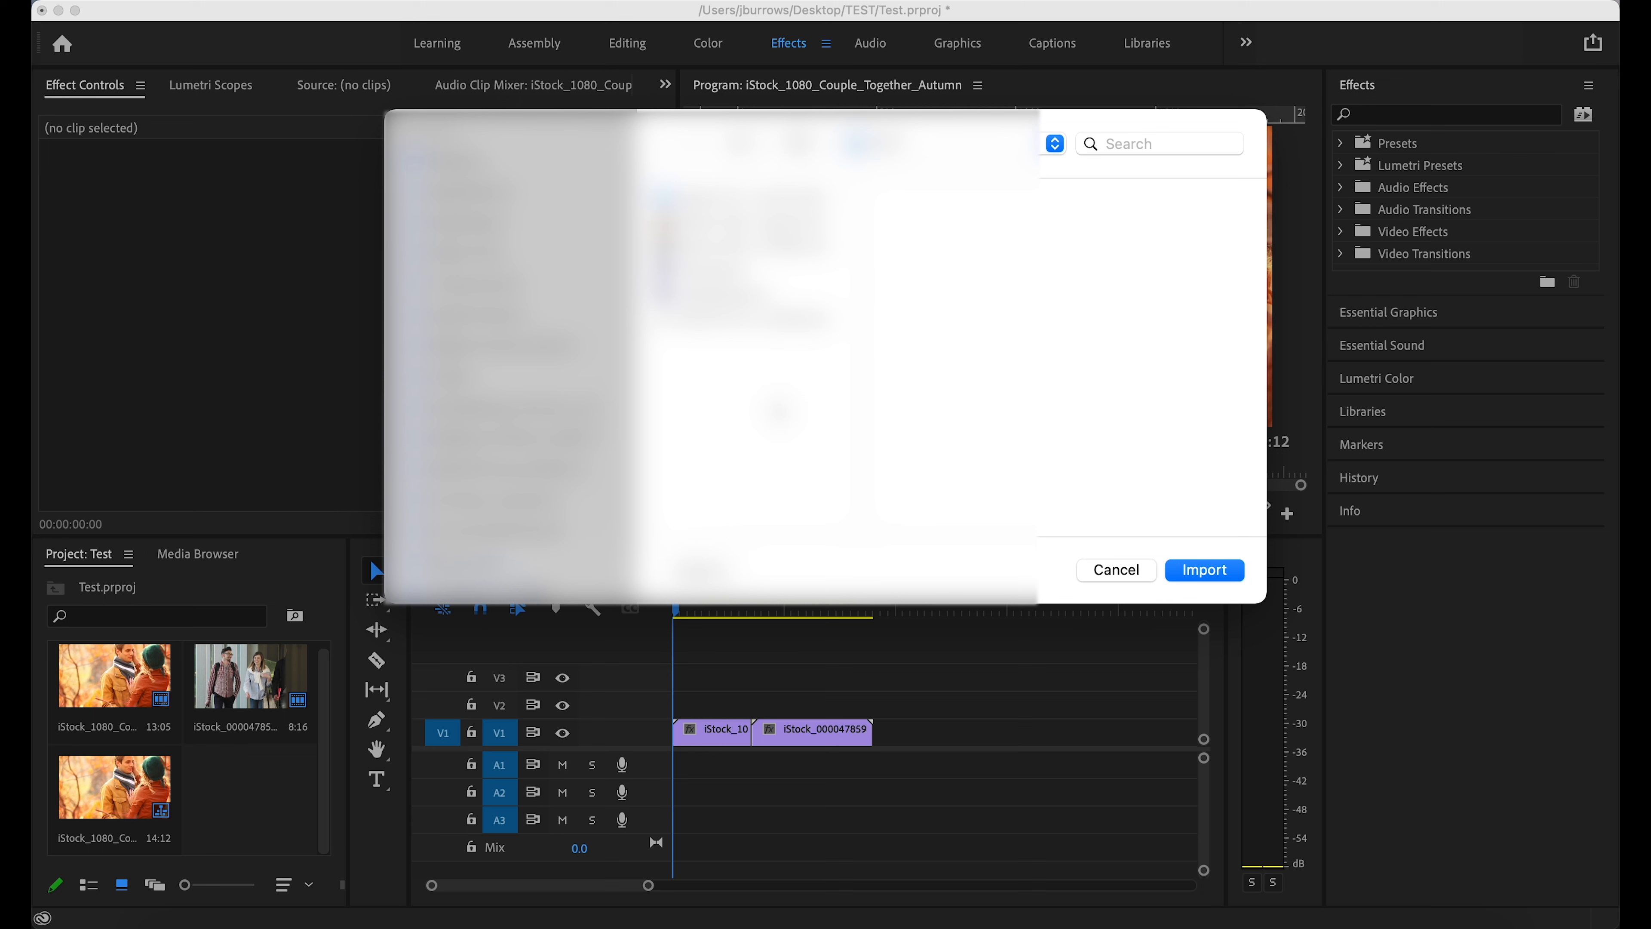
left_click(507, 437)
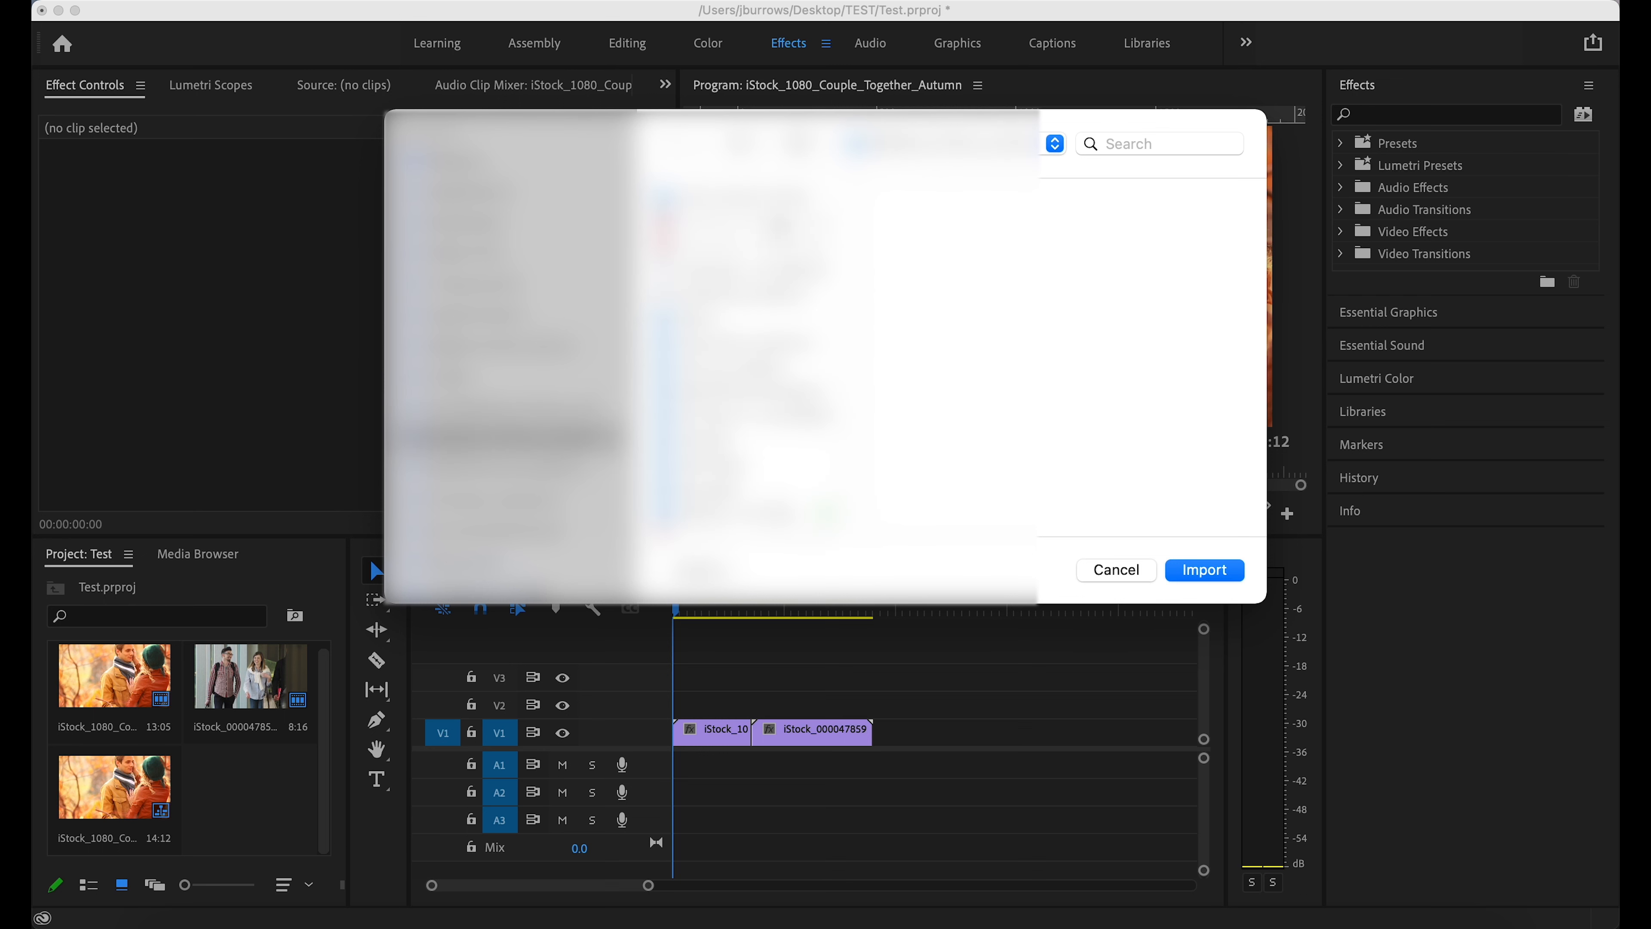
left_click(1053, 196)
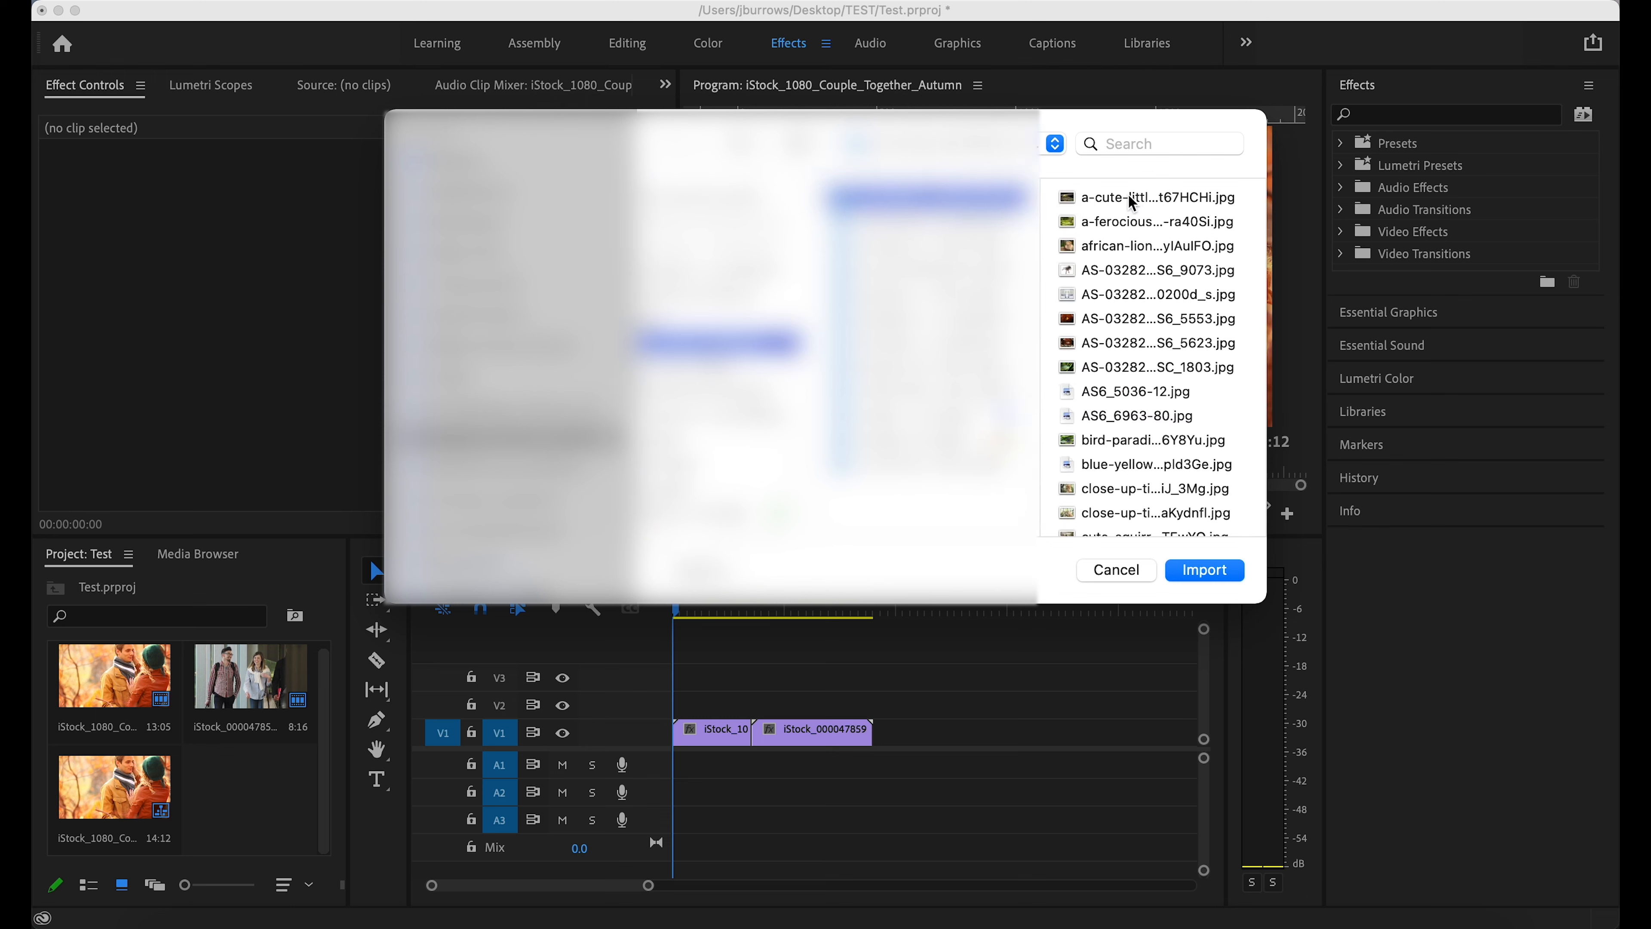
left_click(1126, 194)
left_click(1193, 572)
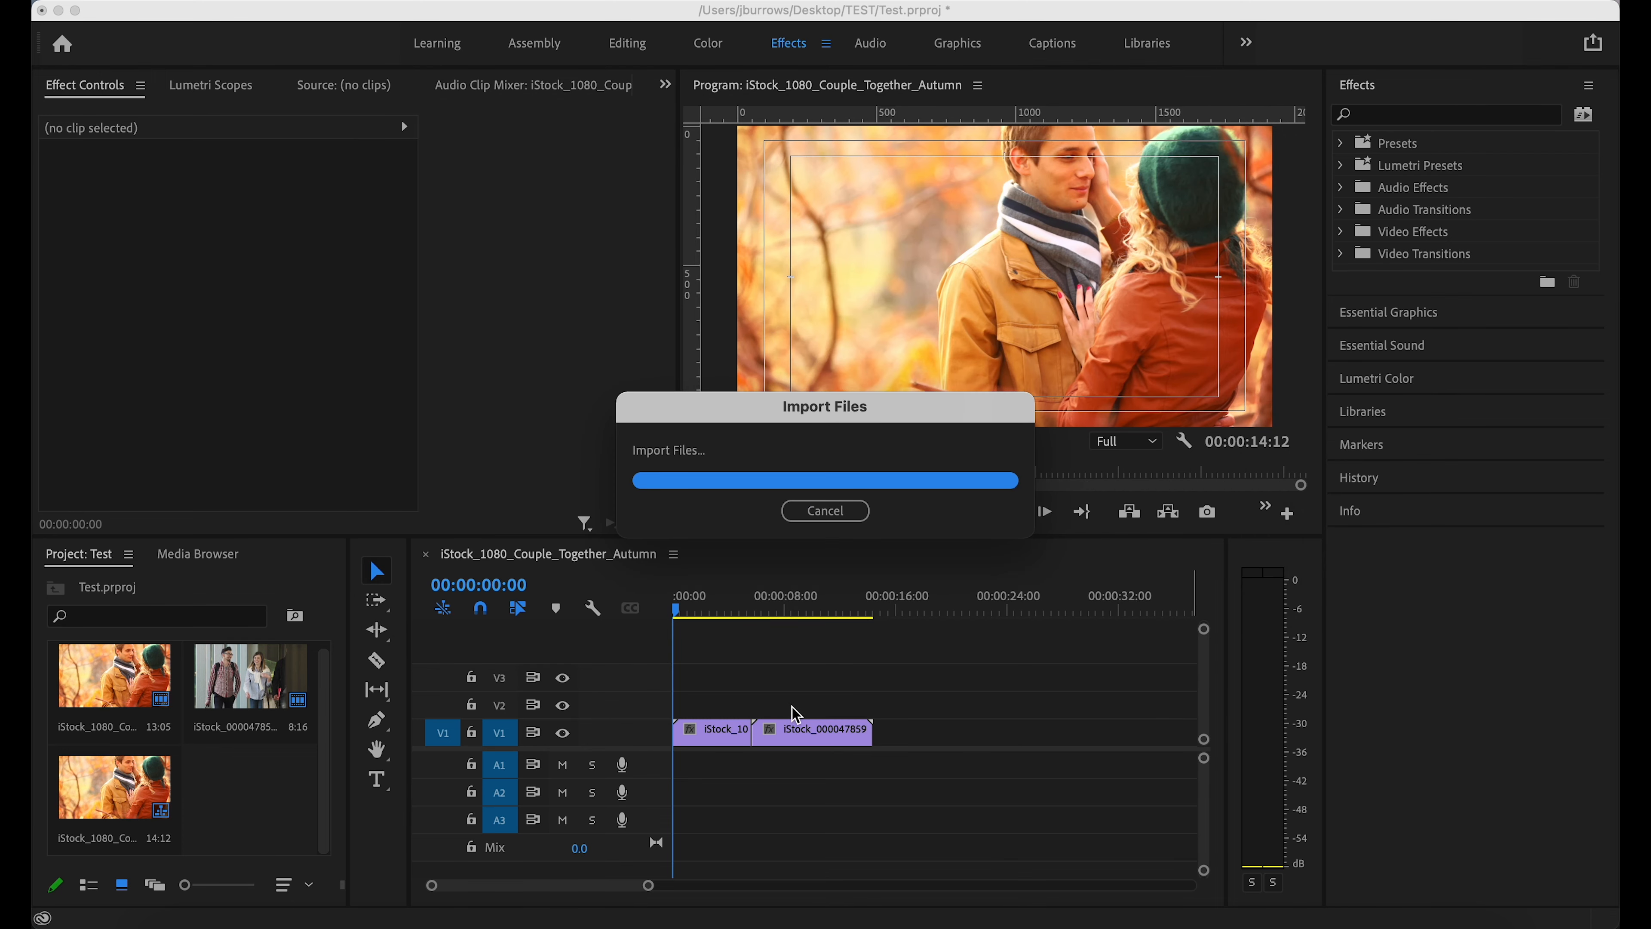
- Place the frog still on track V1 after the second clip, leaving a gap of about two seconds, and select it
left_click_drag(256, 784, 916, 732)
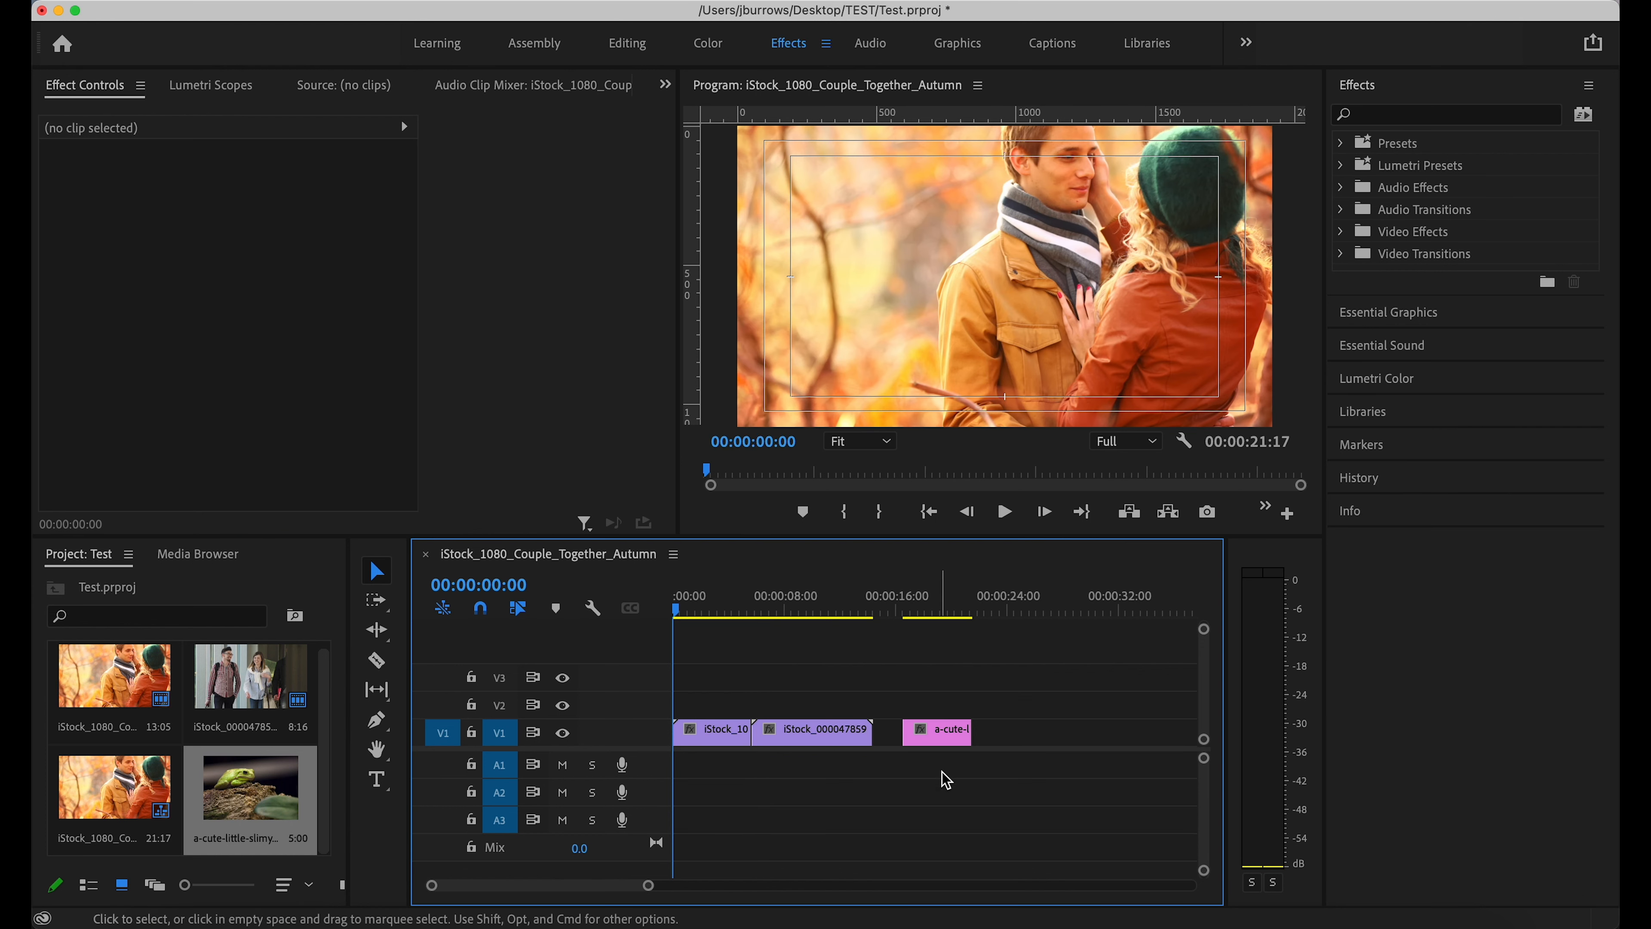
left_click(944, 731)
left_click(833, 741)
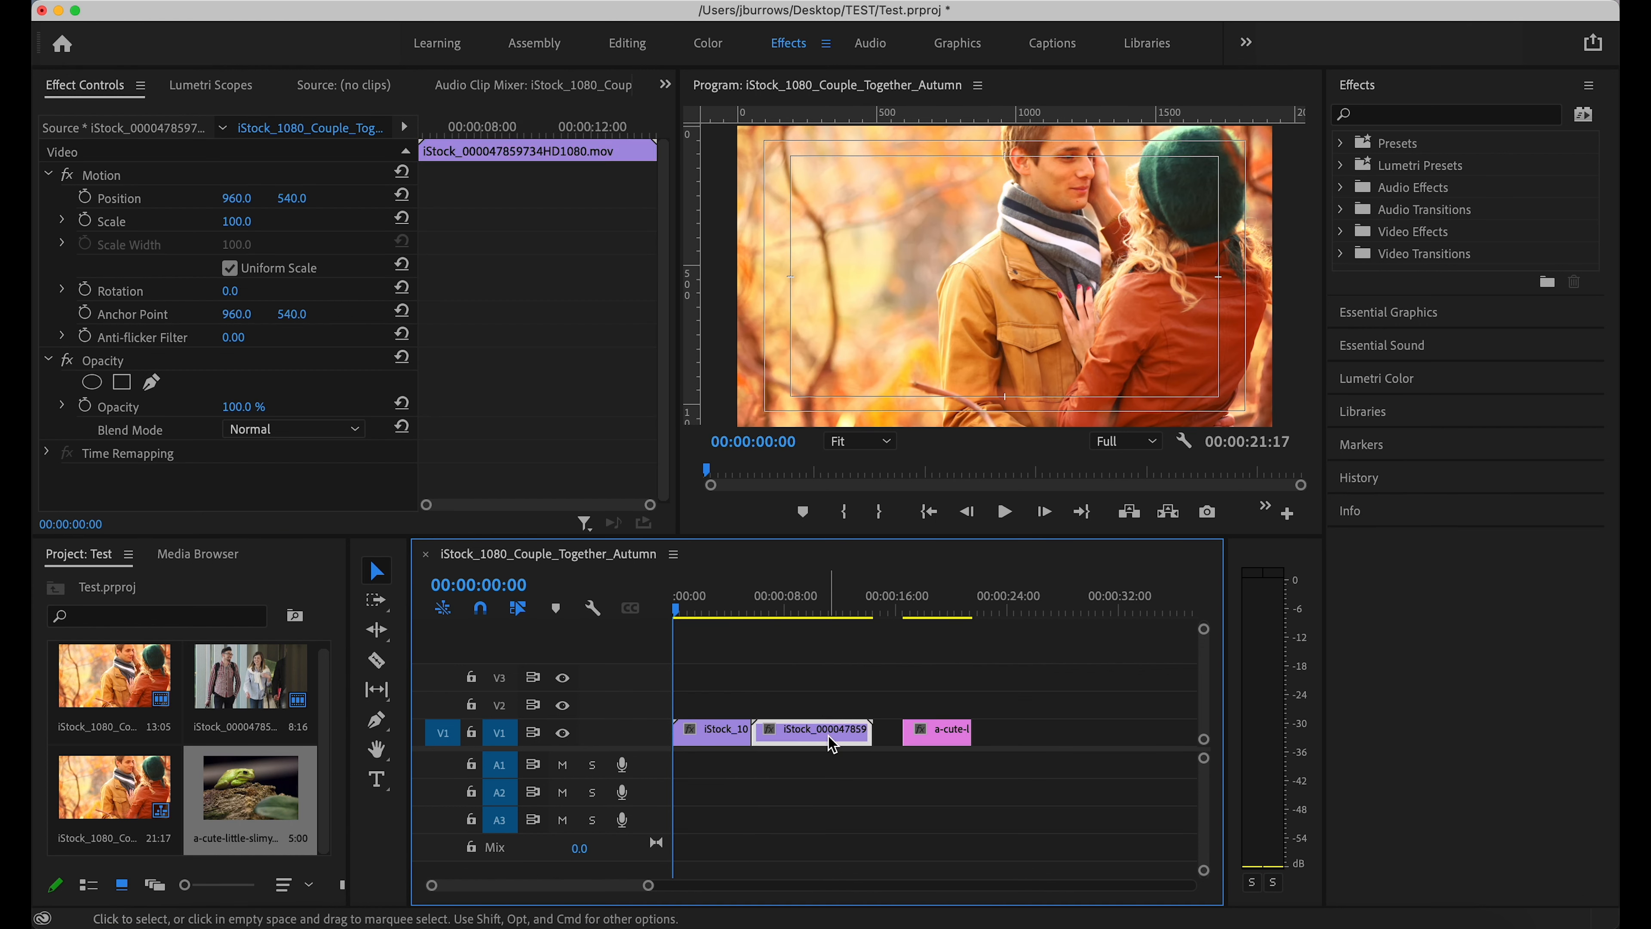
left_click(726, 741)
left_click(789, 741)
left_click(951, 735)
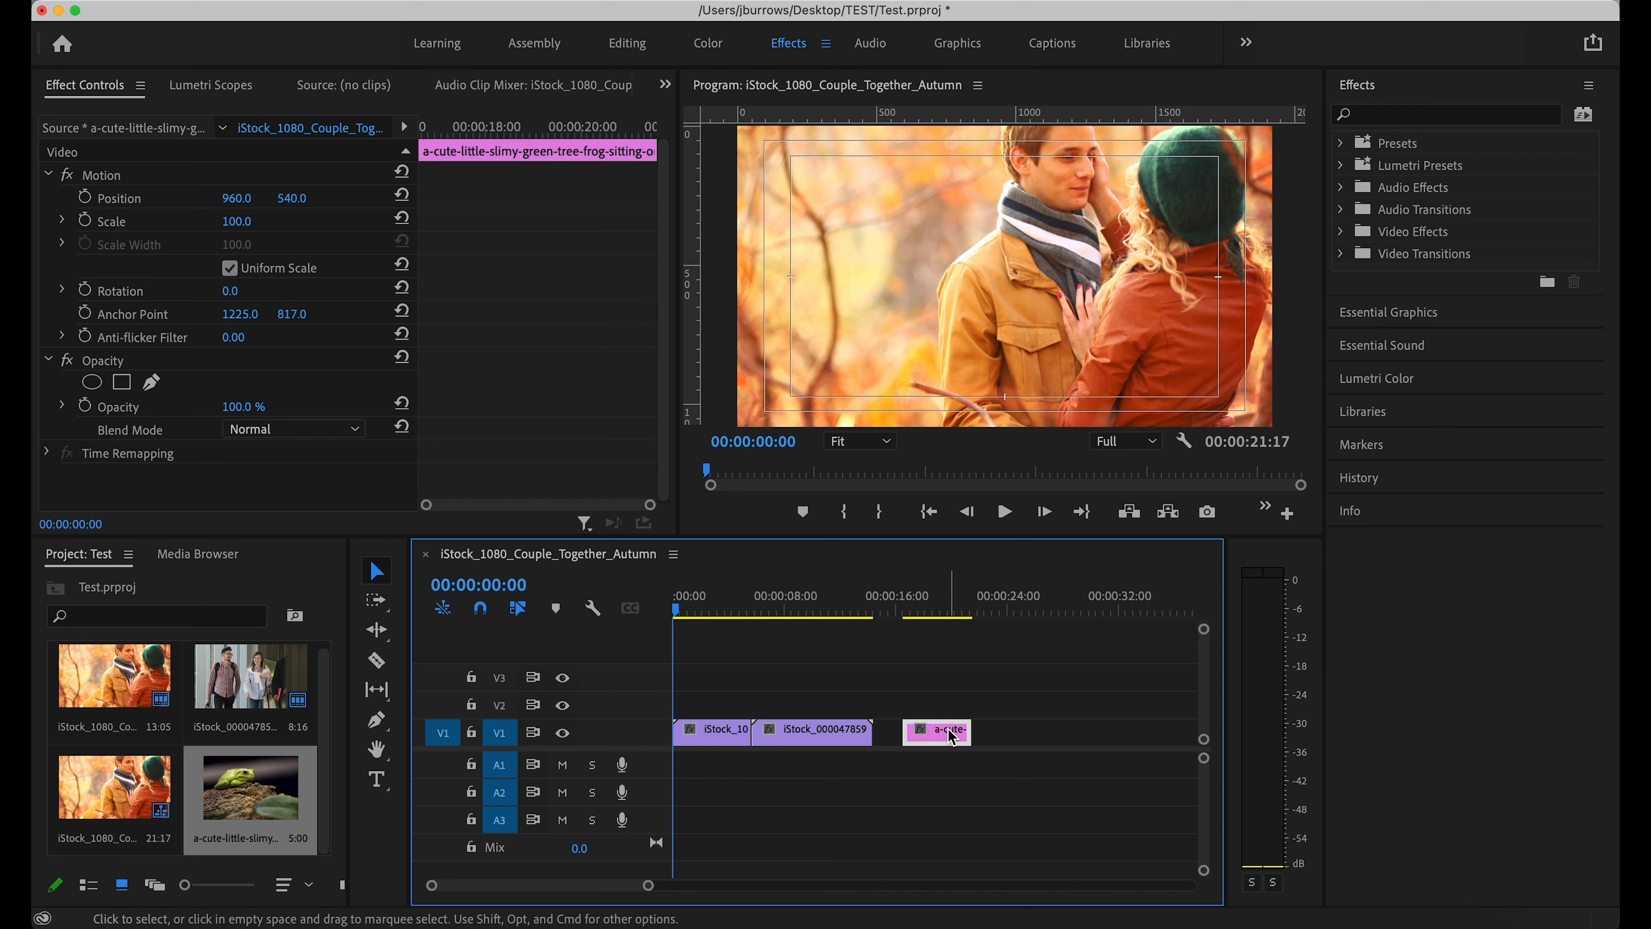
- Play the frog still from 00:00:17:00
mouse_move(895, 615)
left_mouse_down()
mouse_move(848, 592)
mouse_move(915, 606)
left_mouse_up()
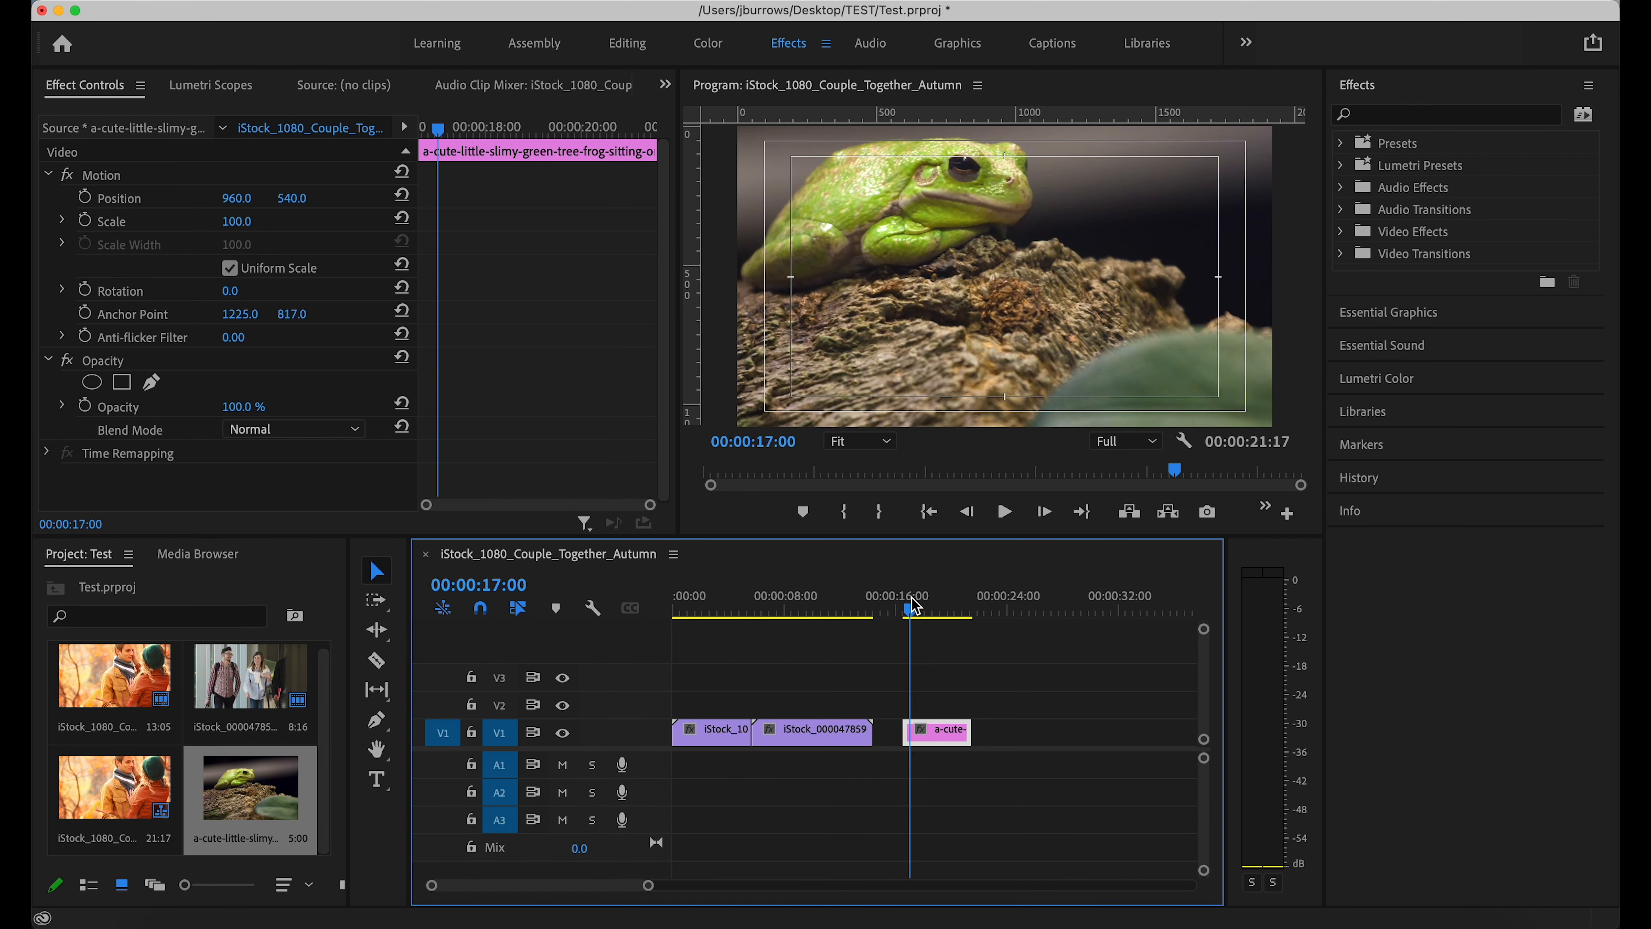
key("space")
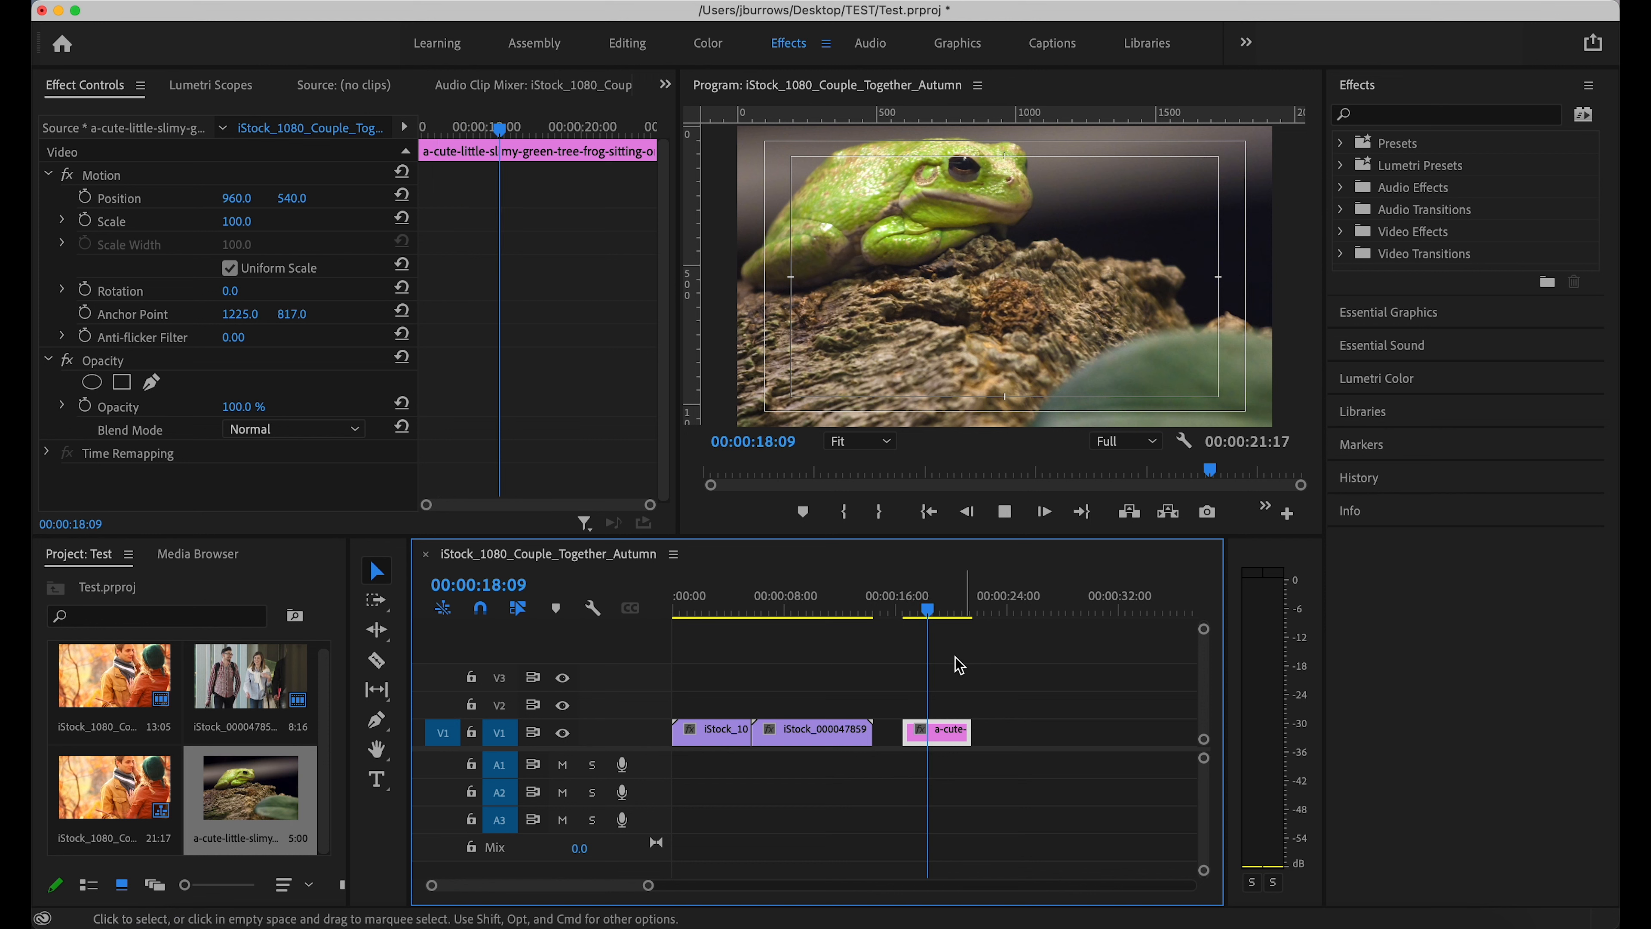
key("space")
- Extend the end of the frog still to 00:00:30:10 and play on through it
left_click_drag(969, 730, 1095, 727)
key("space")
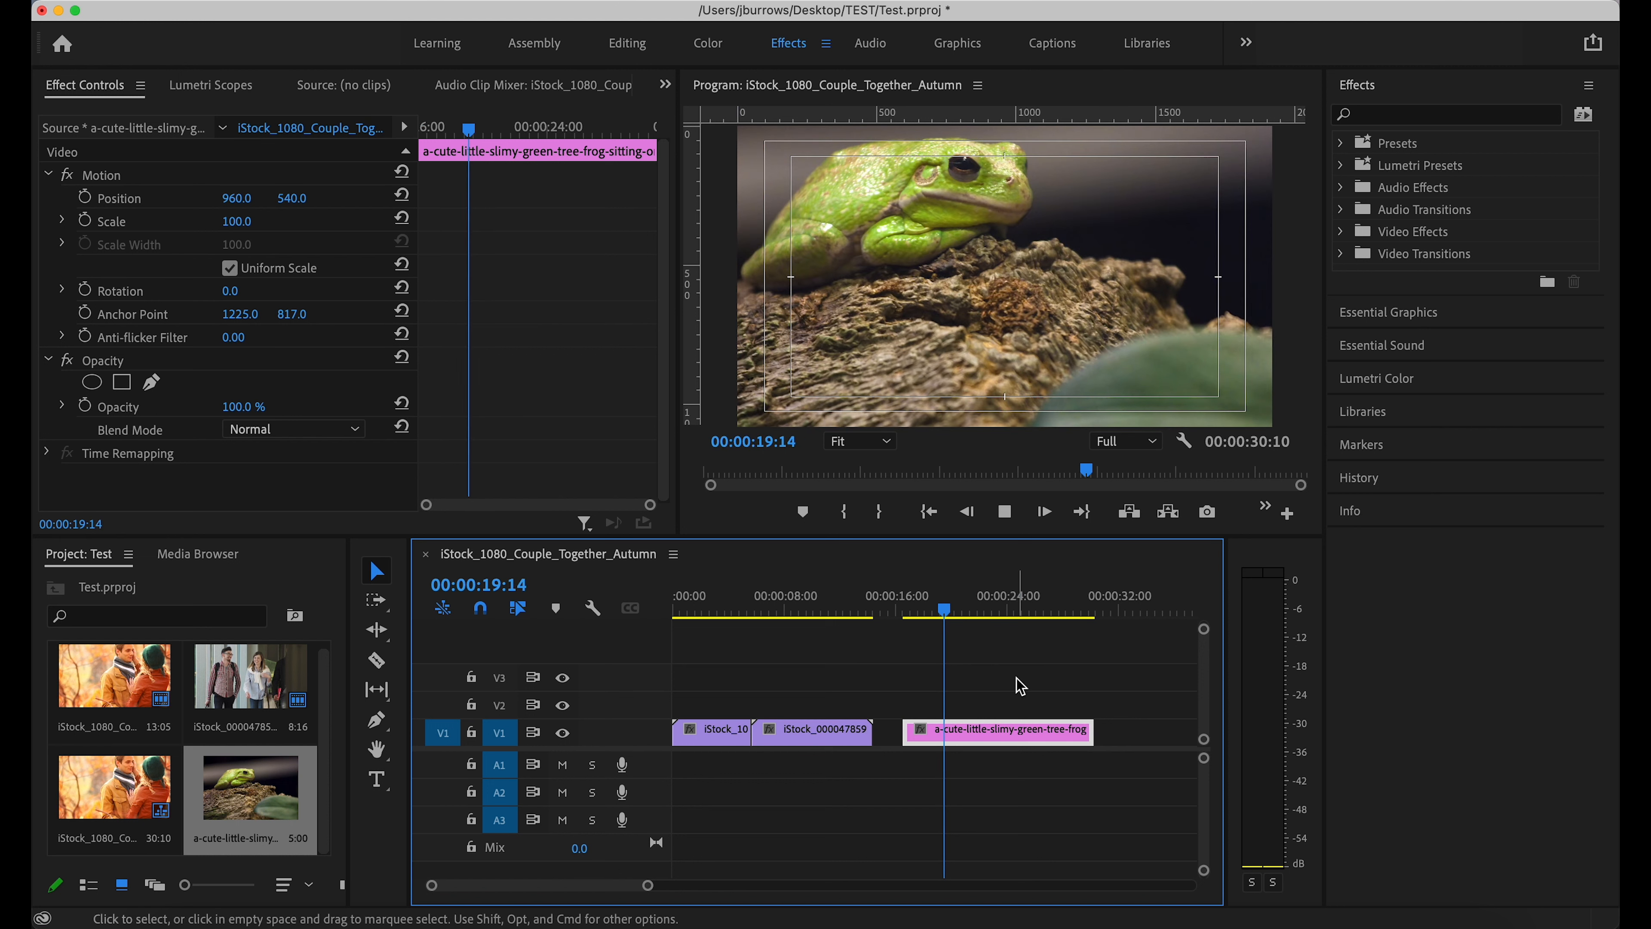
key("space")
- Razor the frog still at 00:00:20:15 and delete the piece after the cut
key("c")
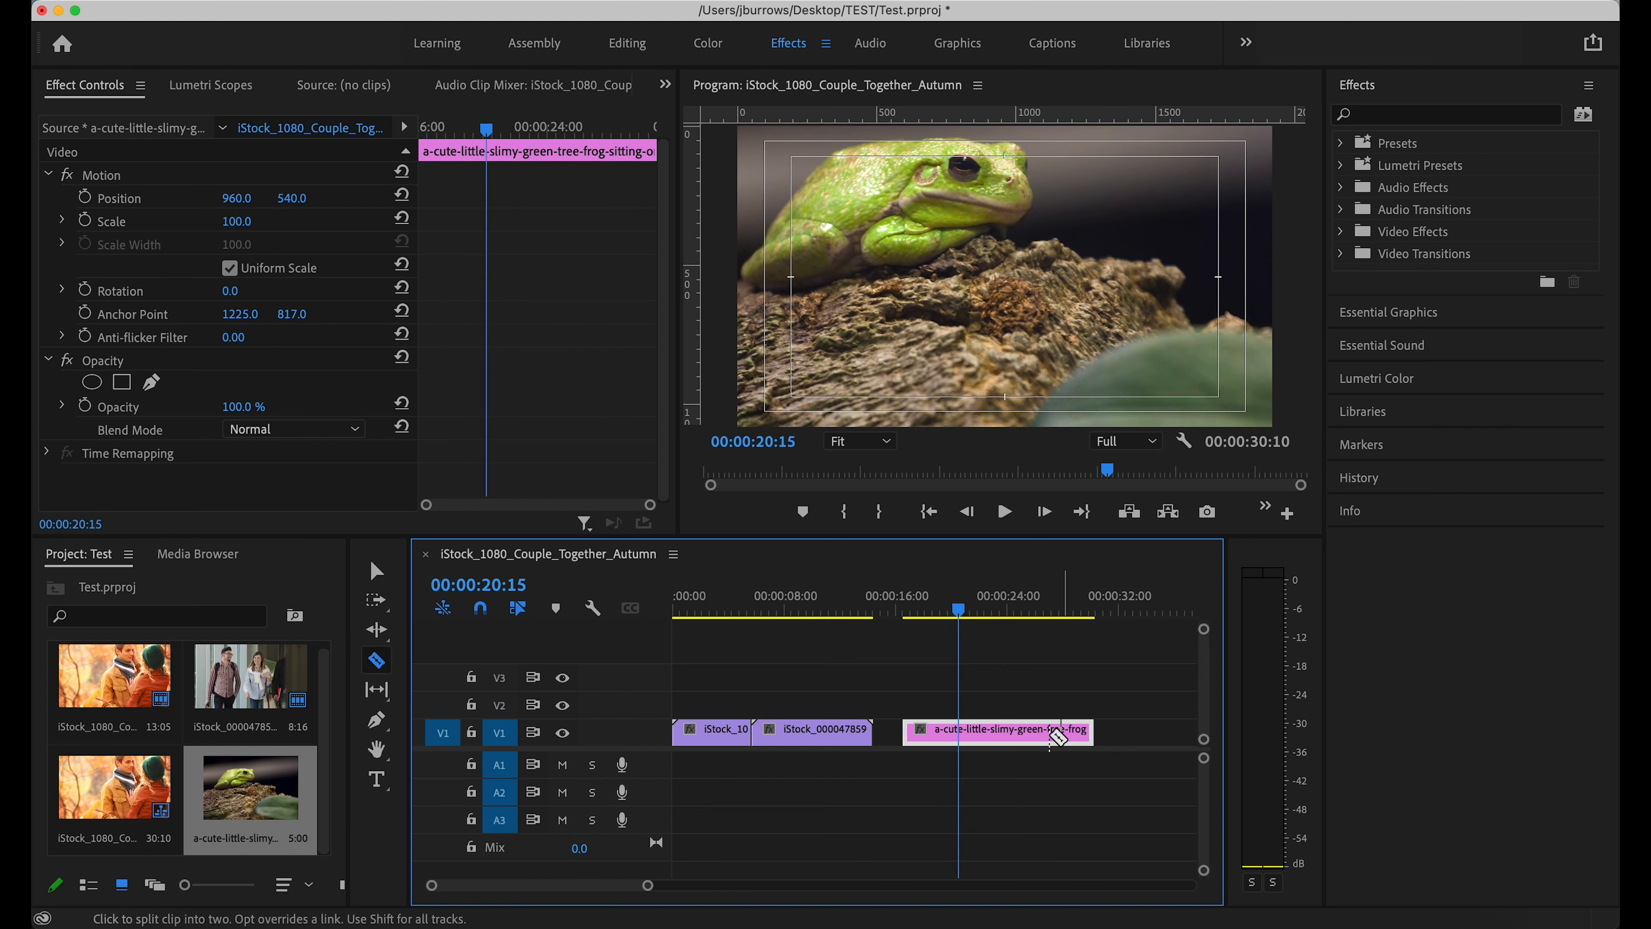
left_click(959, 738)
key("v")
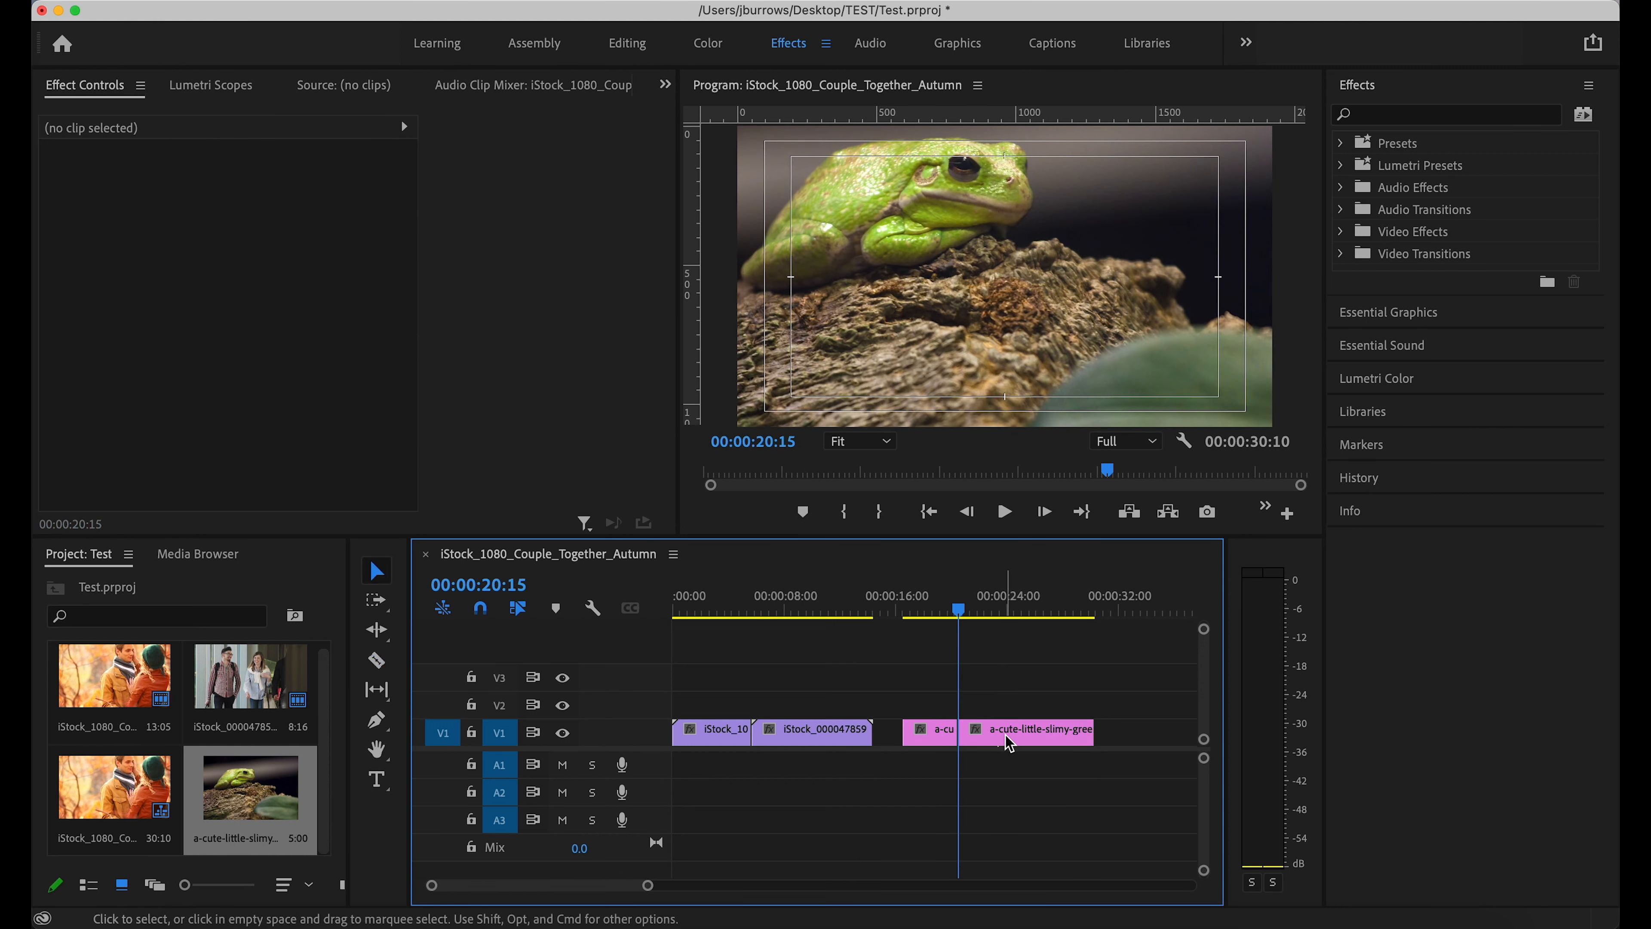
left_click(1011, 738)
key("Delete")
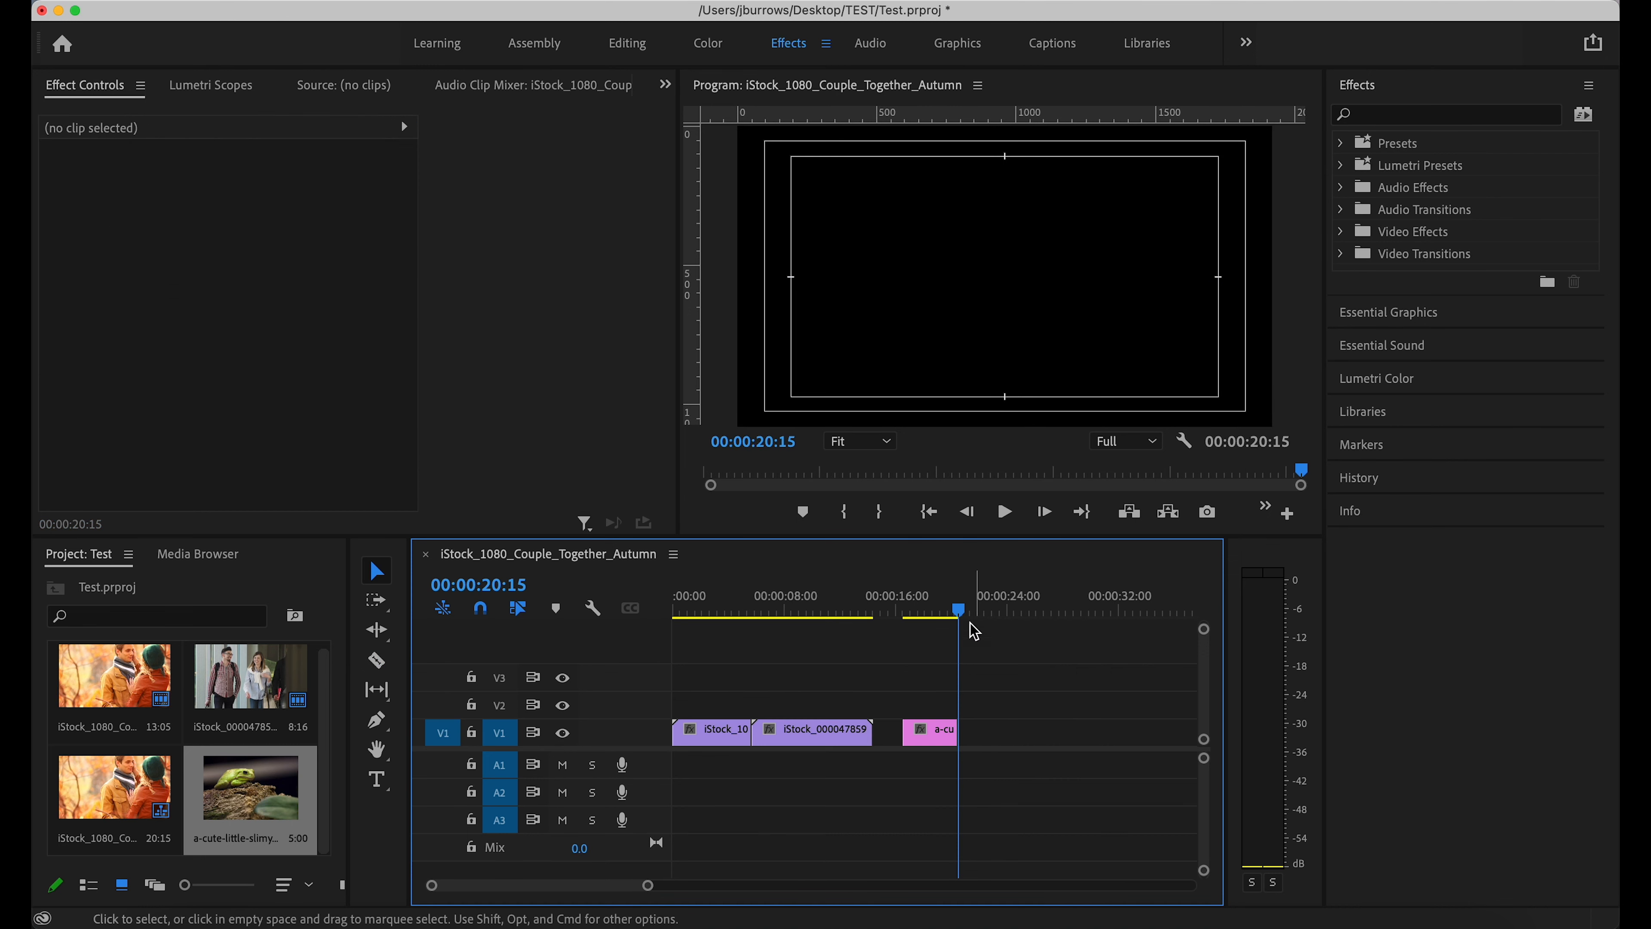
- Move the shortened frog still onto track V2, overlapping the cut between the two V1 clips
left_click(943, 608)
left_click_drag(945, 612, 937, 613)
left_click_drag(930, 741, 750, 705)
- Play the sequence from within the first clip, across the V2 frog still and into the second clip
left_click_drag(714, 611, 709, 612)
key("space")
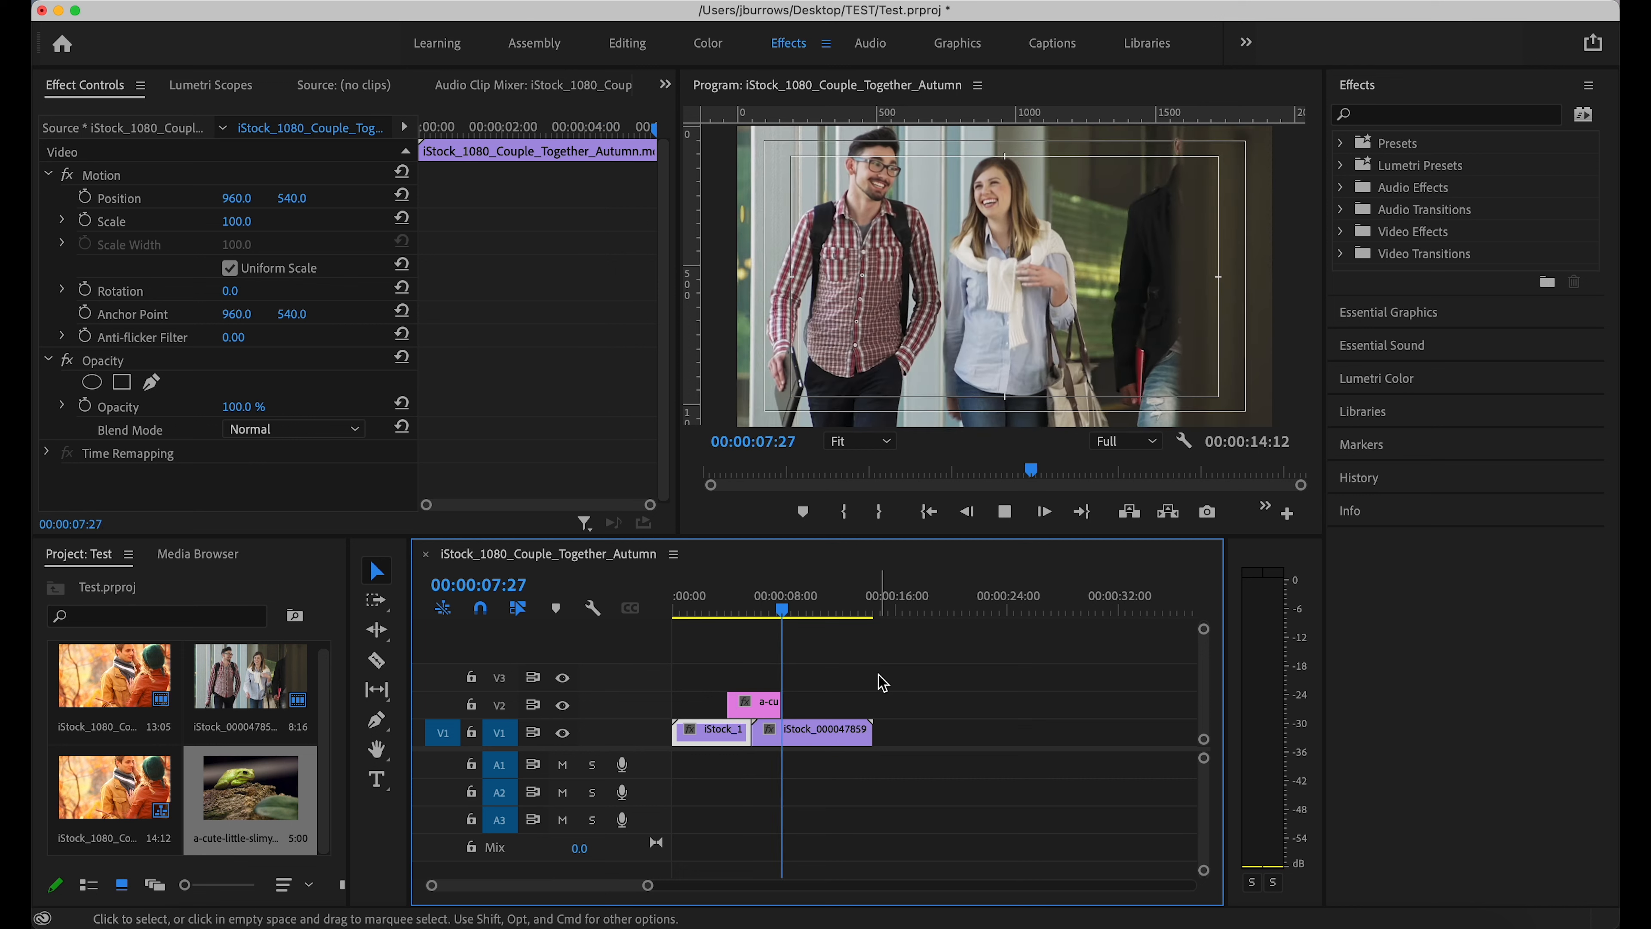
key("space")
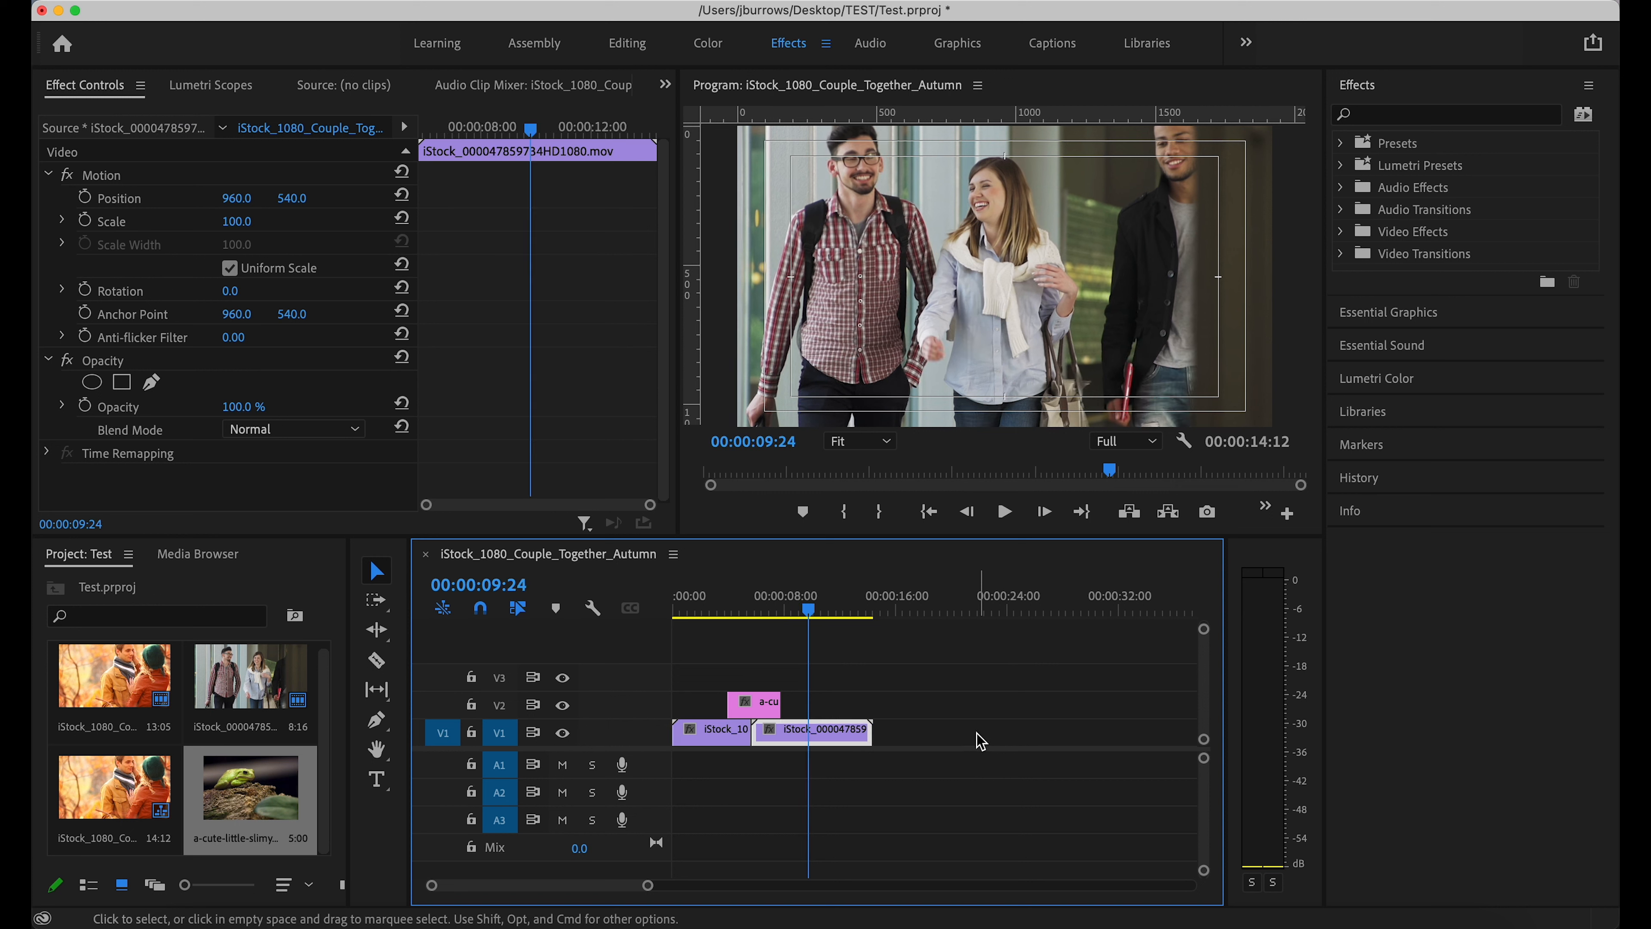
- Move the V2 frog still later so it covers 00:00:09:24 above the second clip, and set its Position to 1023.0, 792.0
left_click_drag(762, 714, 816, 711)
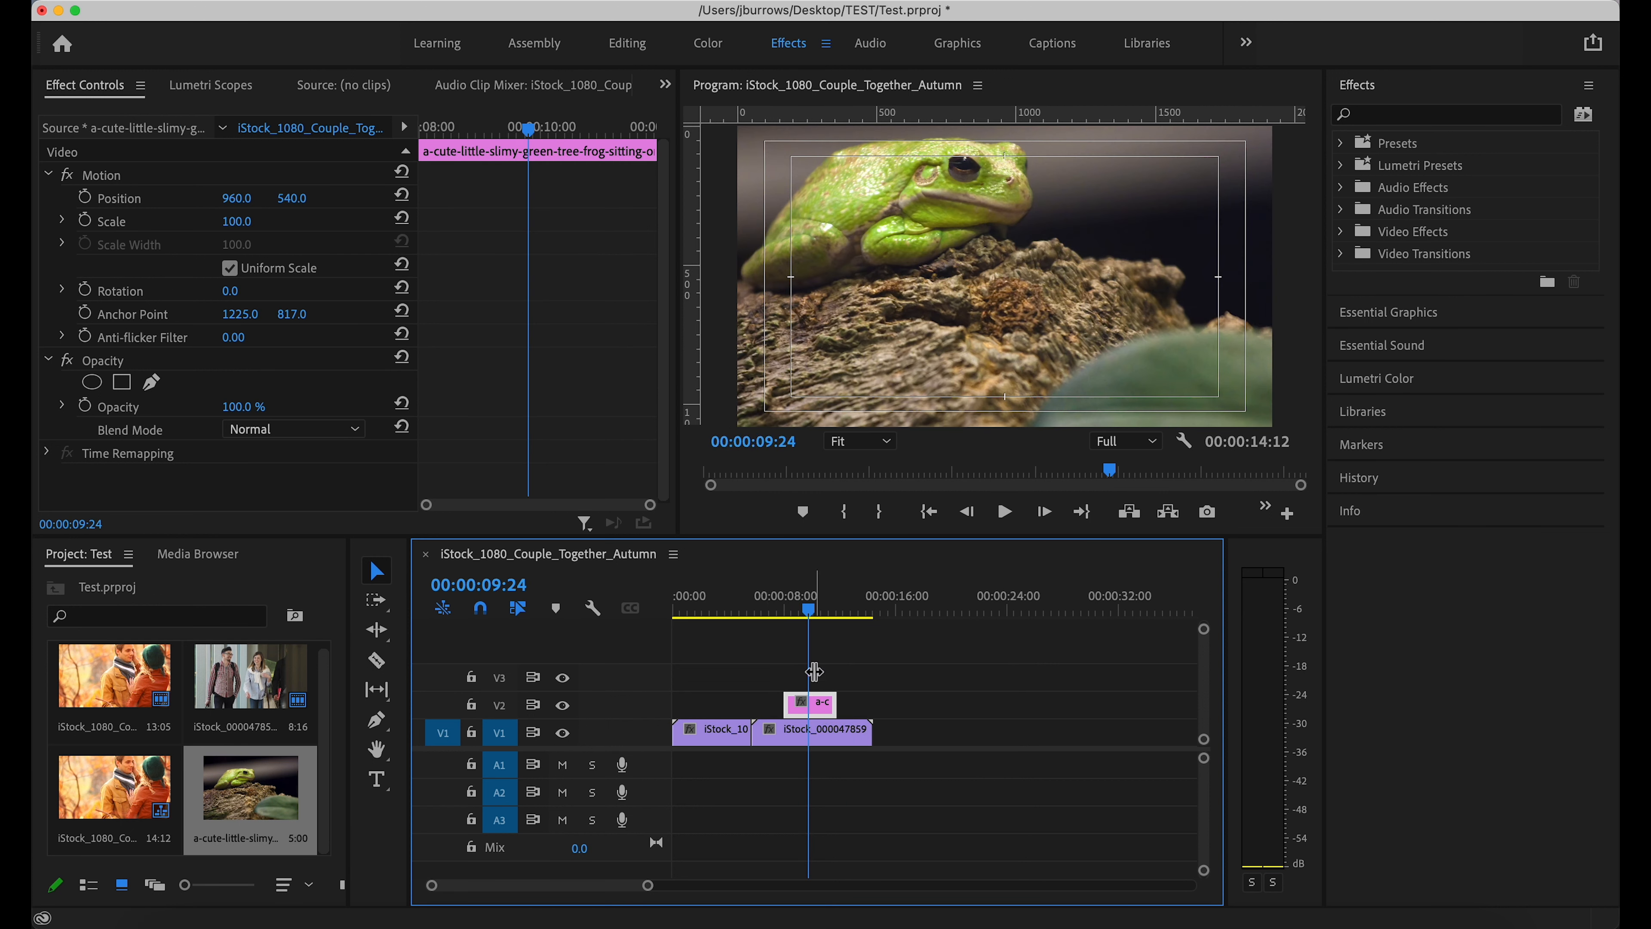
left_click(847, 682)
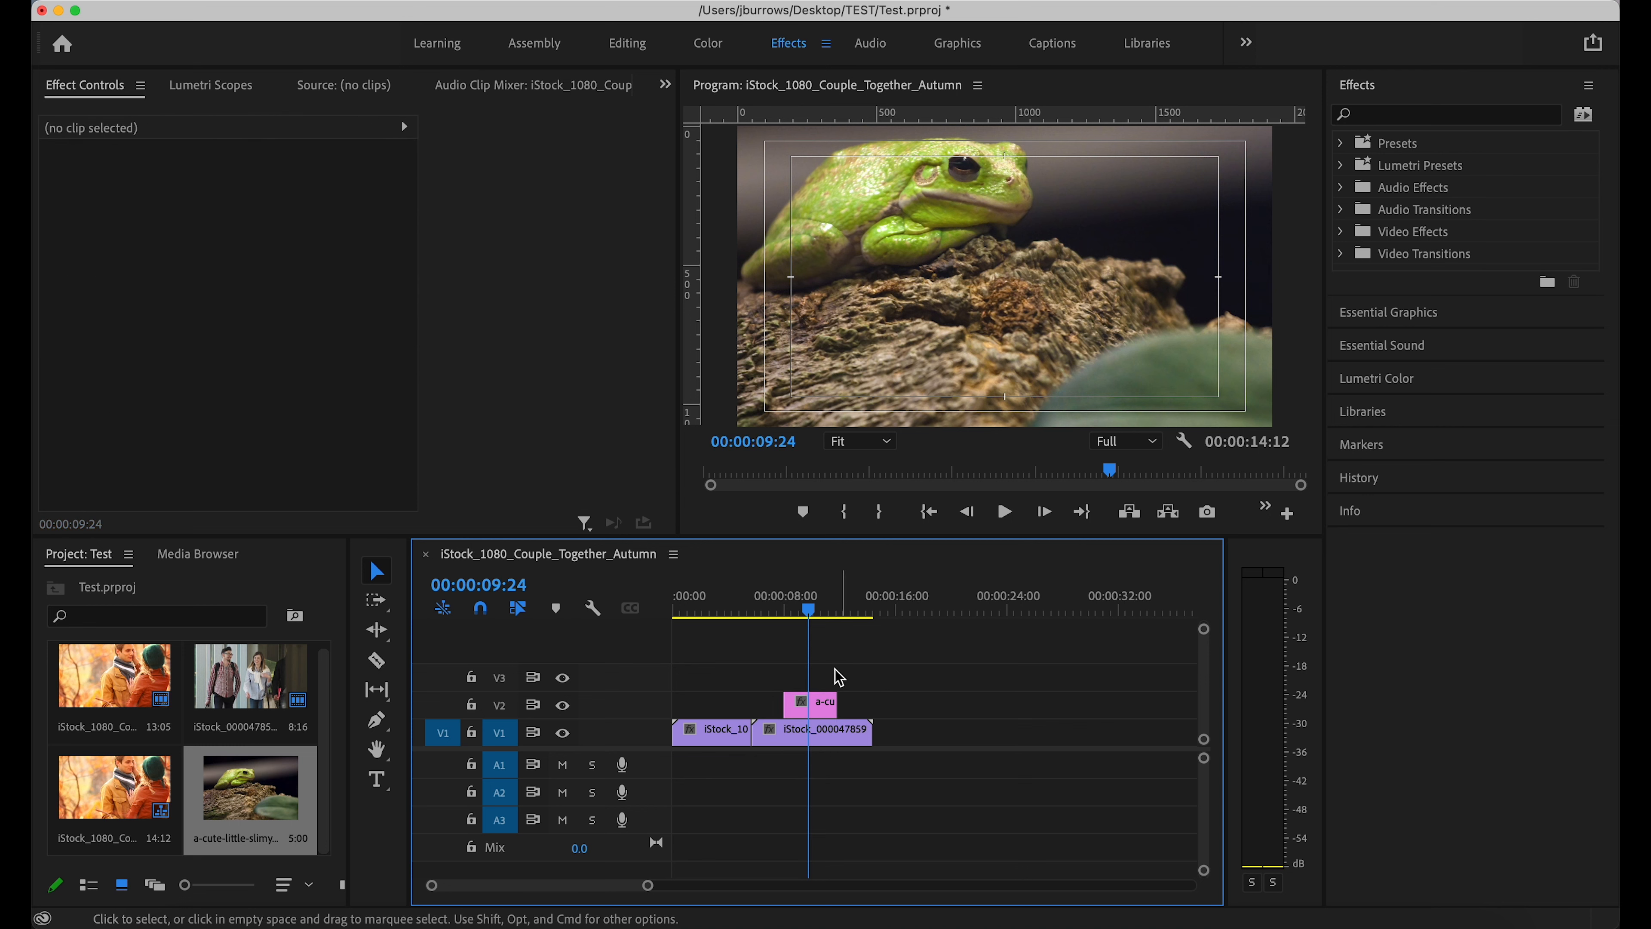
left_click(820, 706)
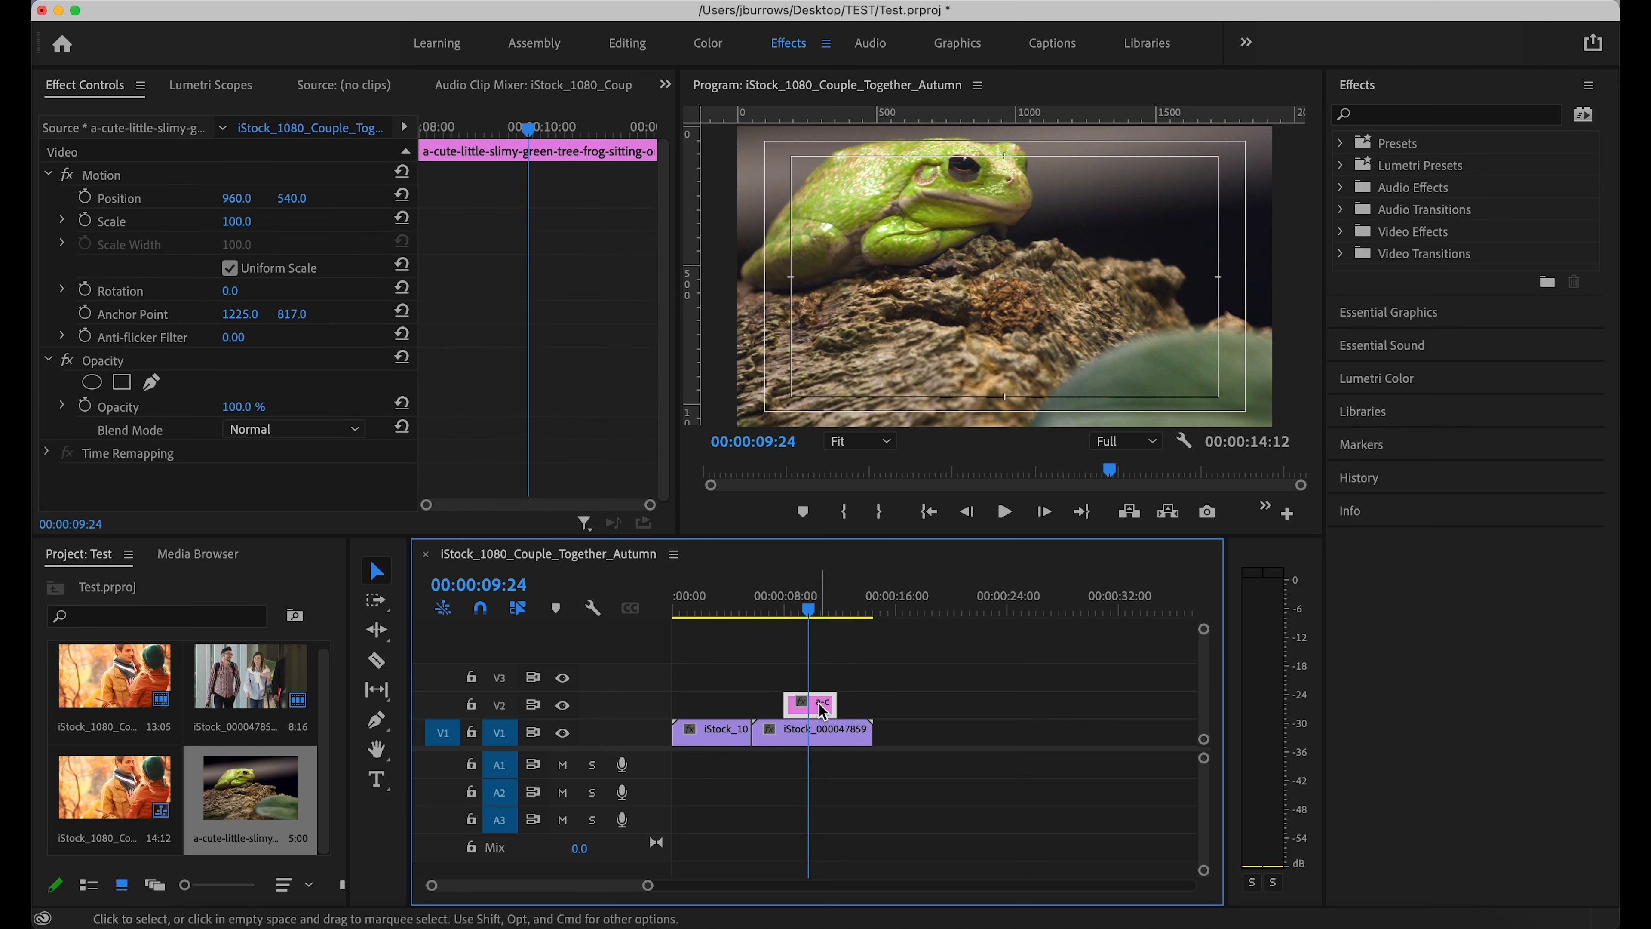
left_click(235, 223)
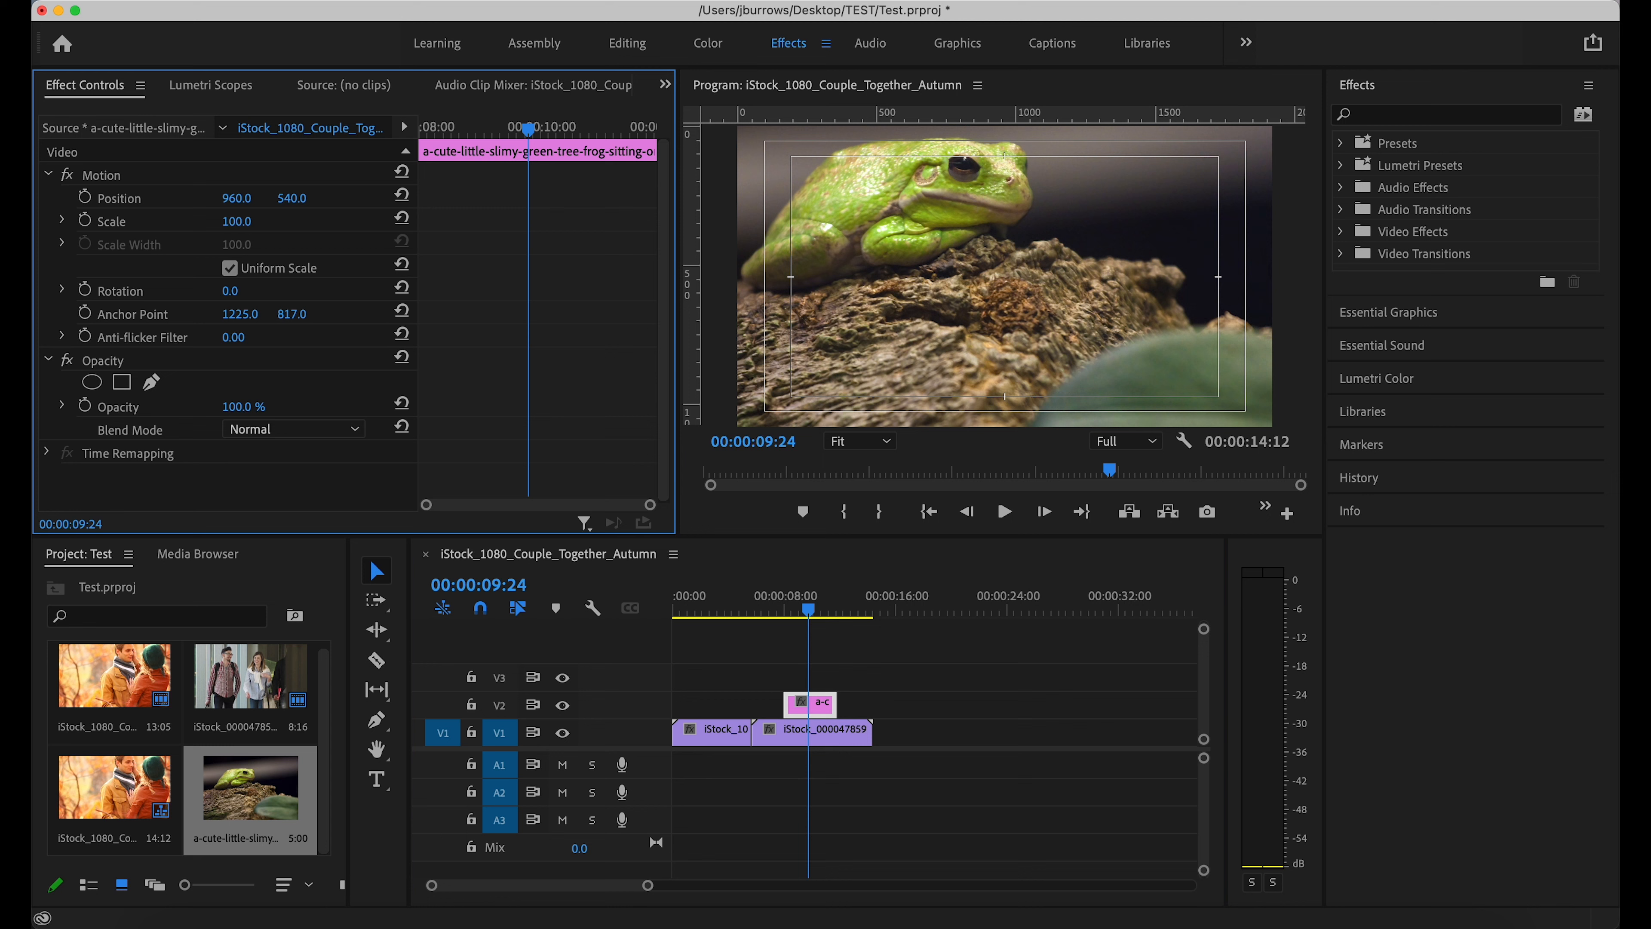
left_click_drag(235, 223, 458, 200)
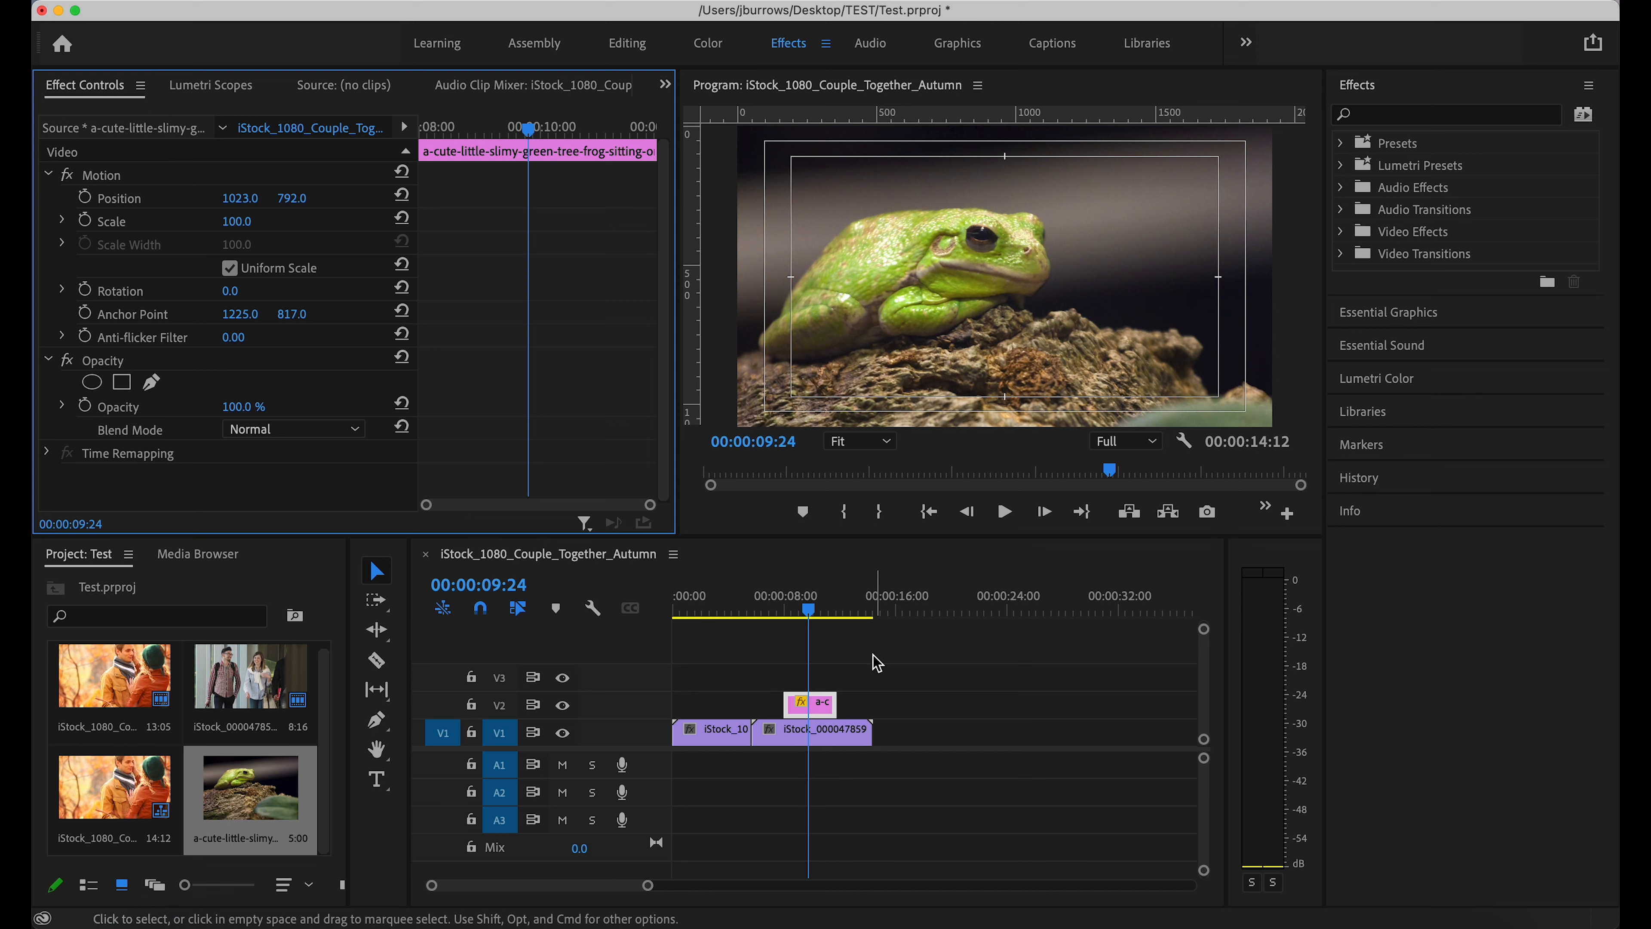
- Move the frog still down to track V1, directly after the second clip, so the sequence ends at 00:00:18:09
left_click(845, 645)
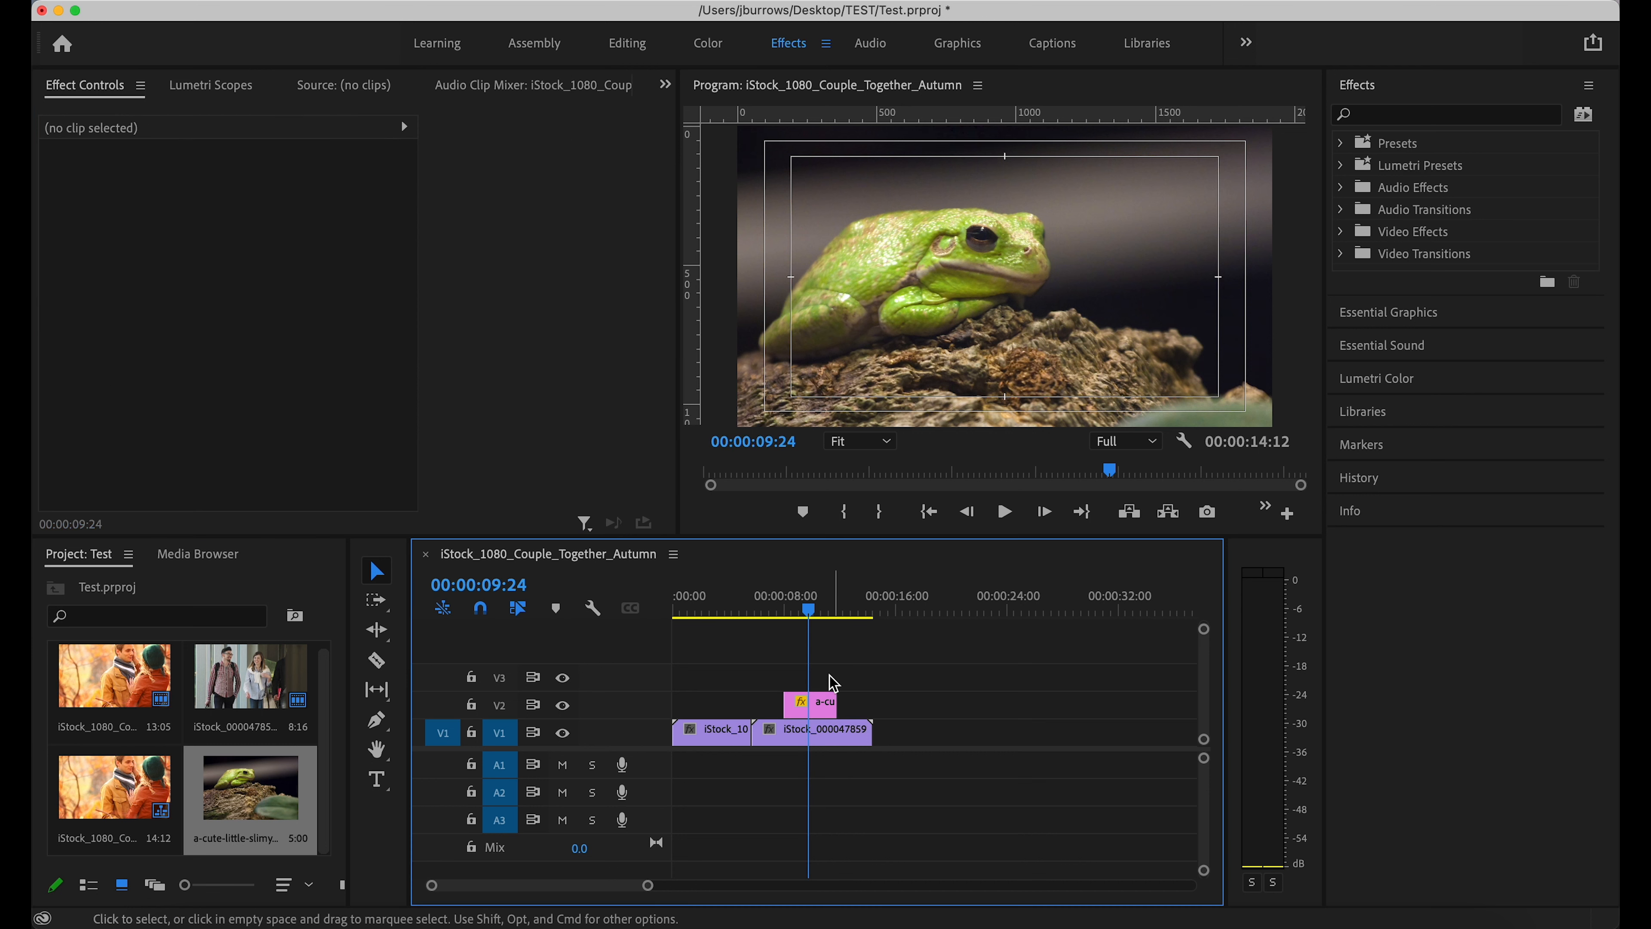
left_click_drag(820, 704, 917, 733)
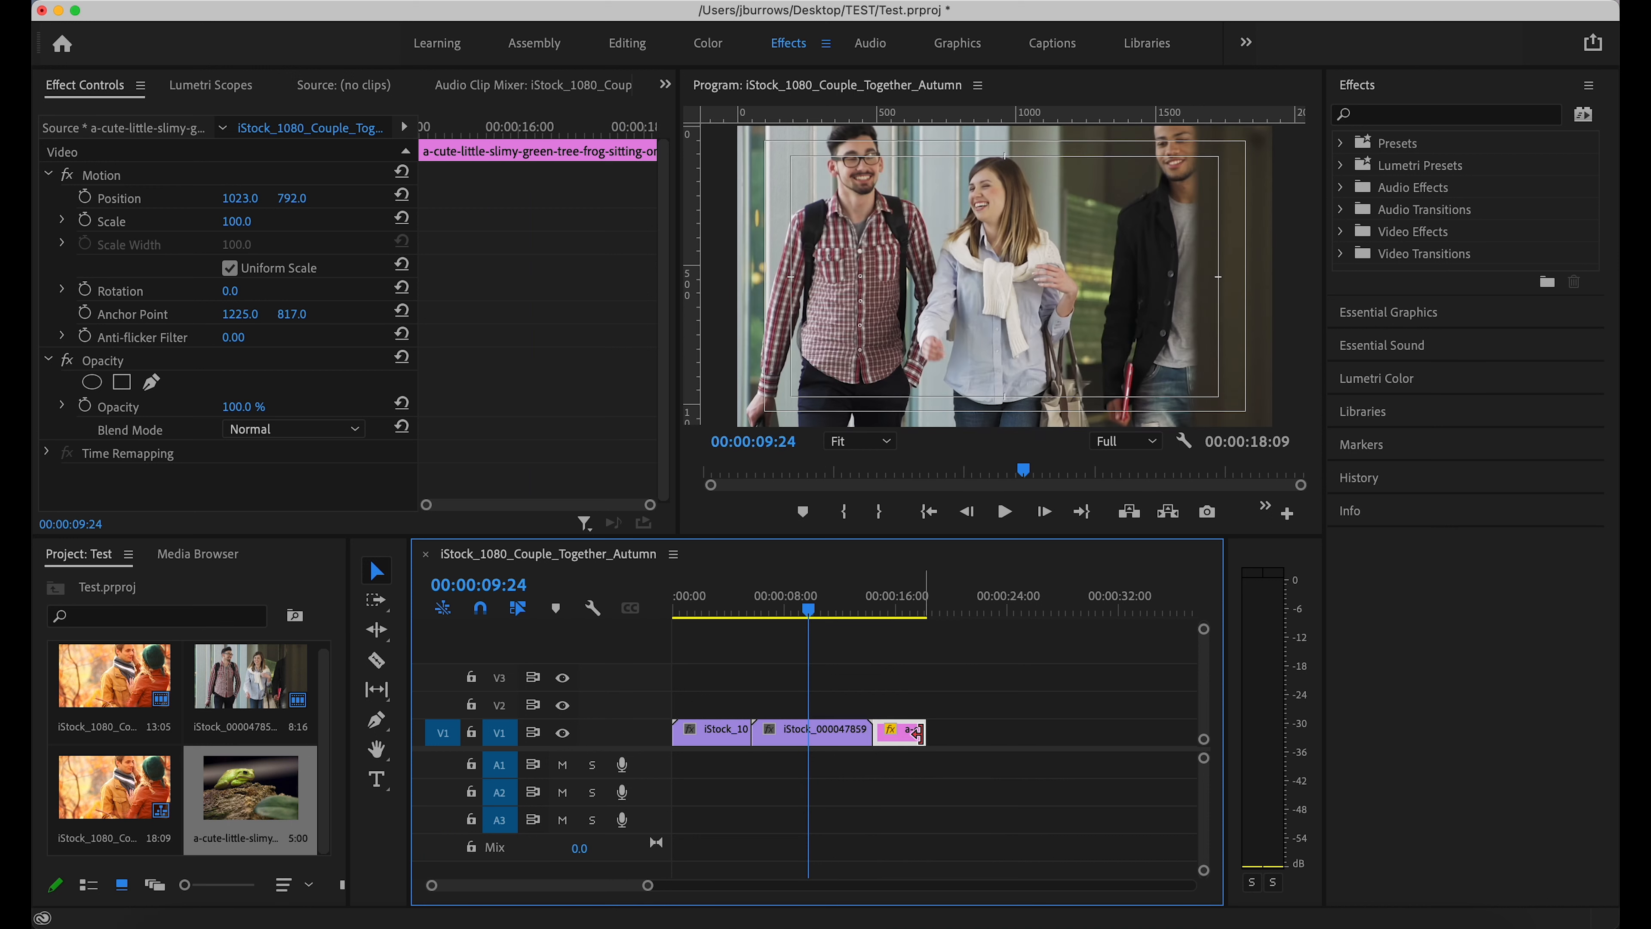
left_click(971, 710)
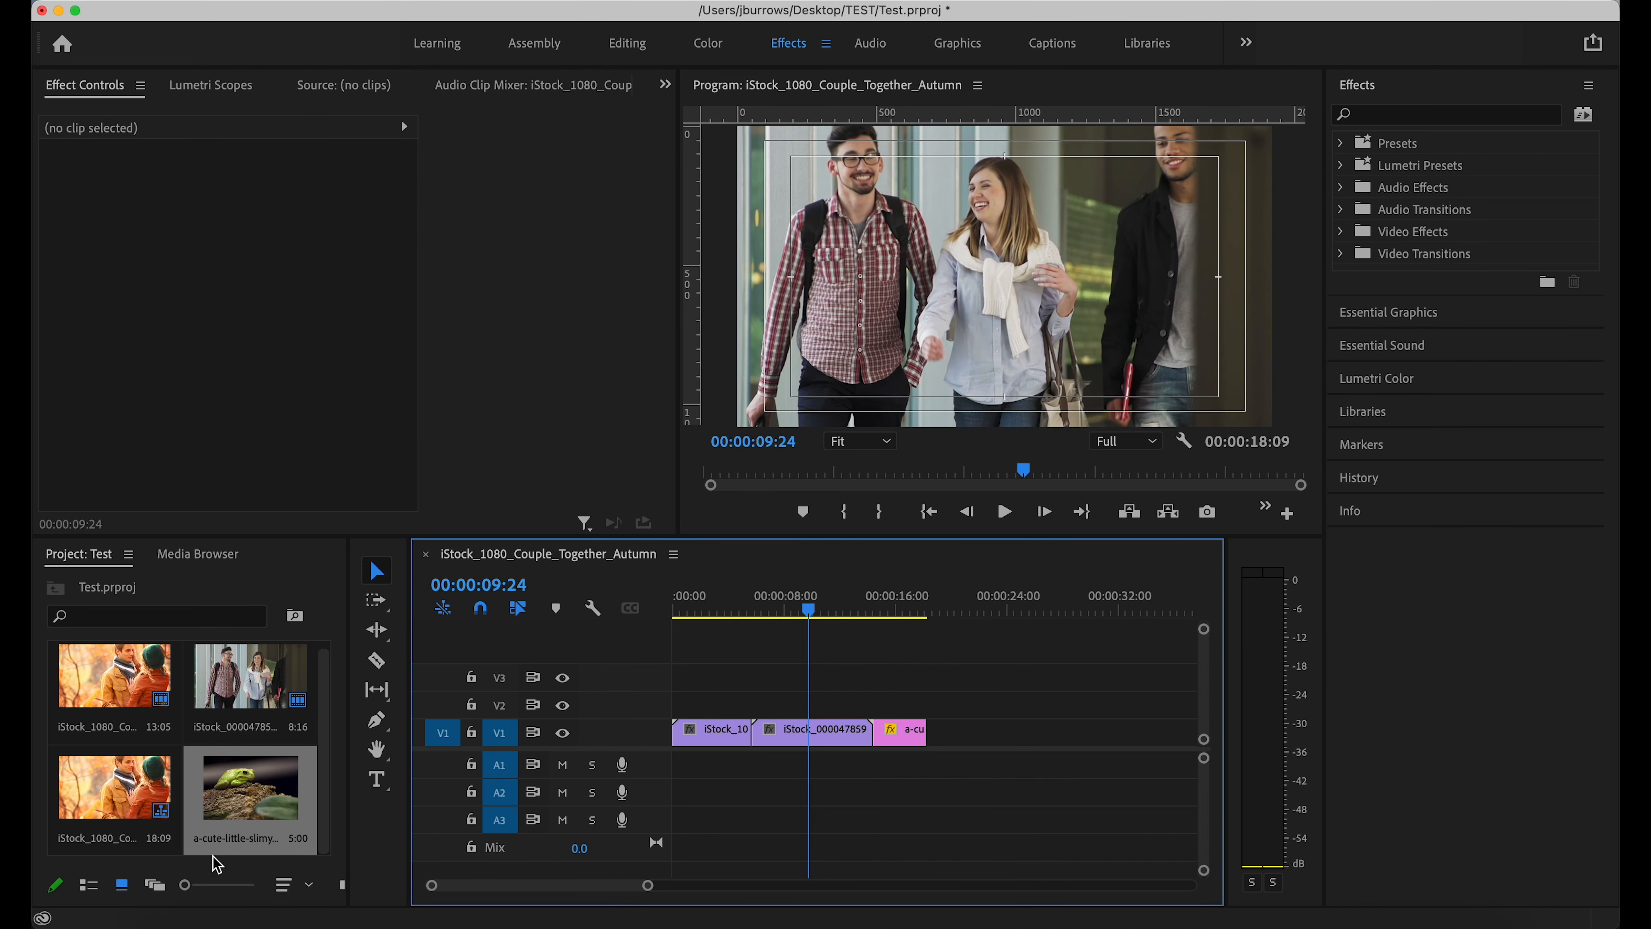
- Create a new Legacy Title named "TITLE 1 - Hello" at the default 1920 × 1080 video settings and dismiss the retirement notice
left_click(234, 2)
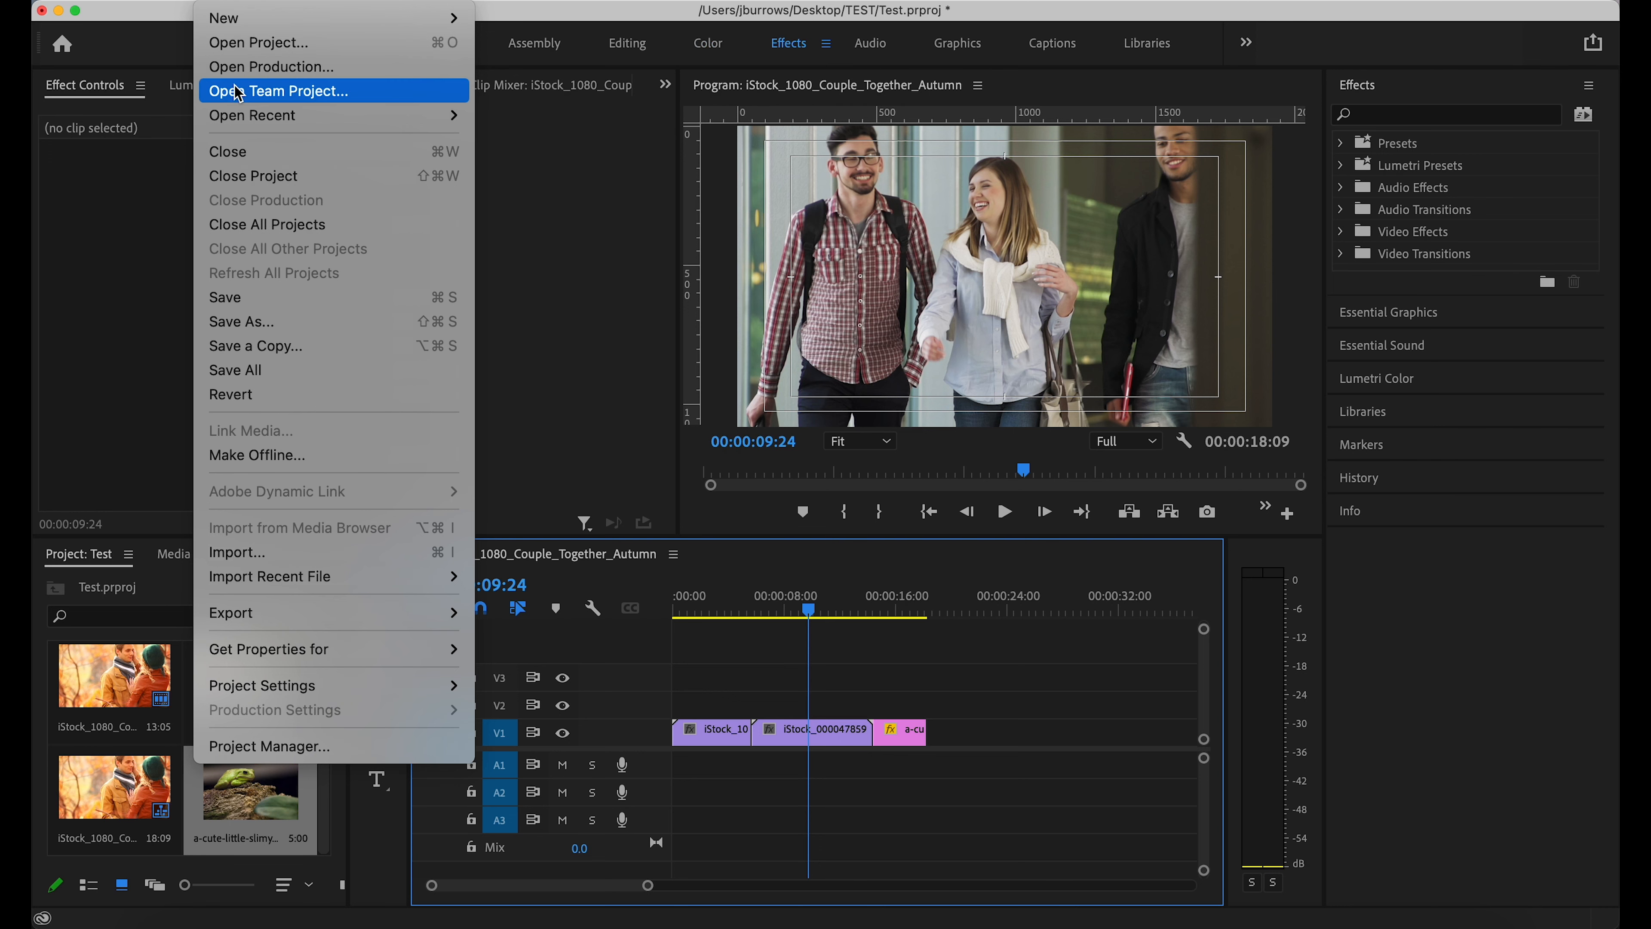
mouse_move(261, 18)
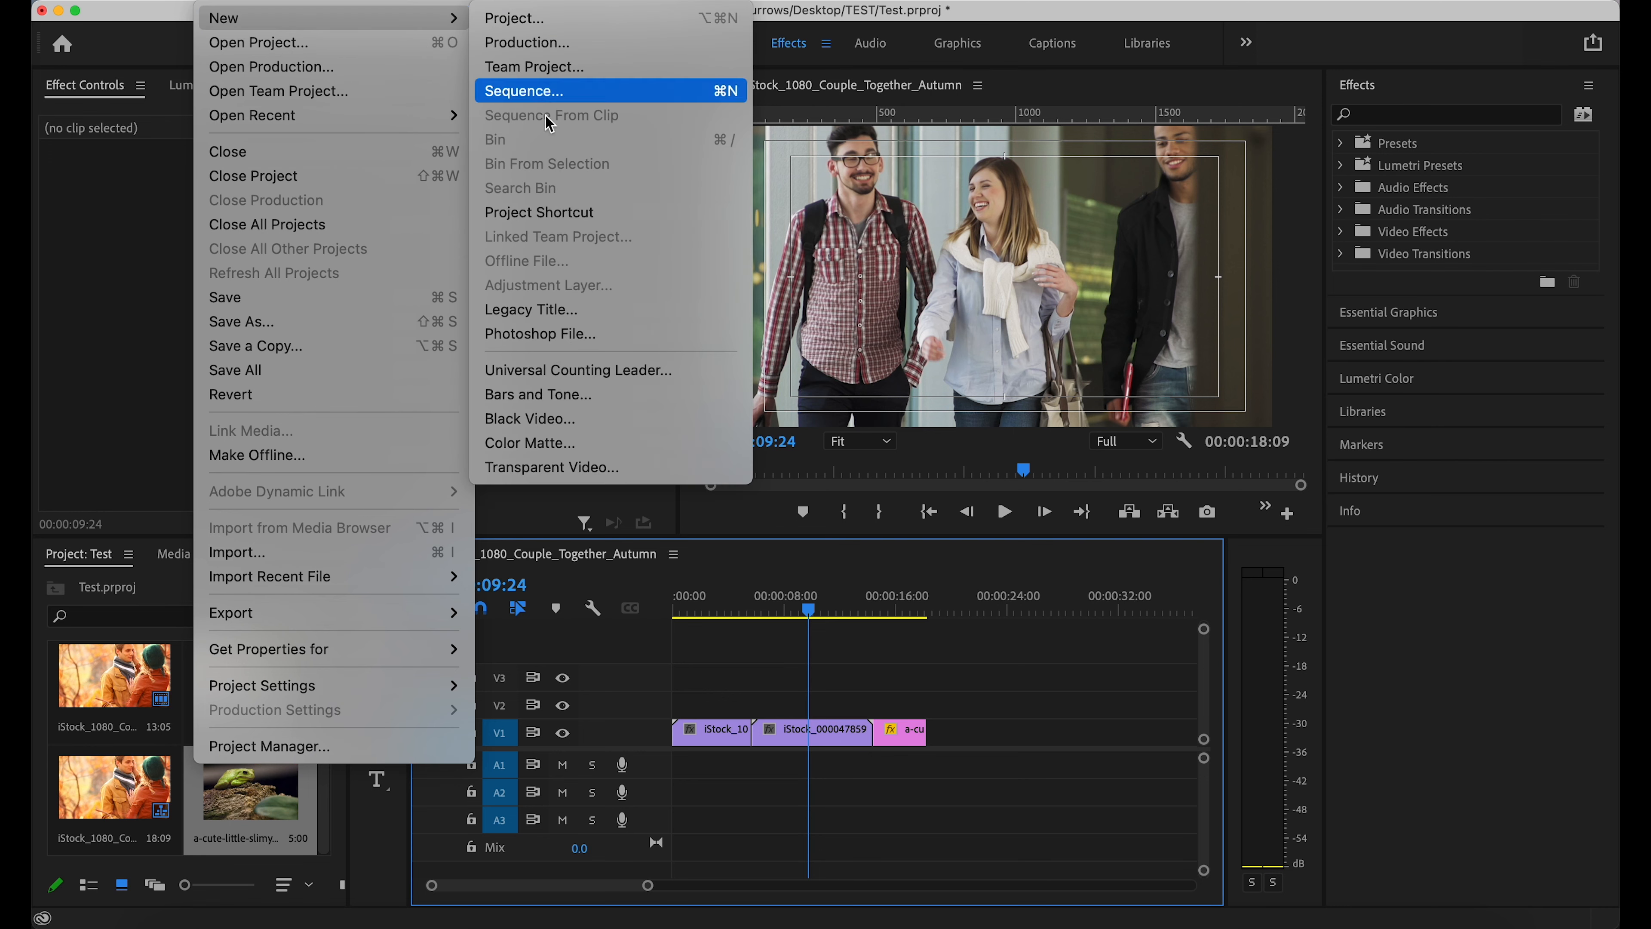
left_click(553, 312)
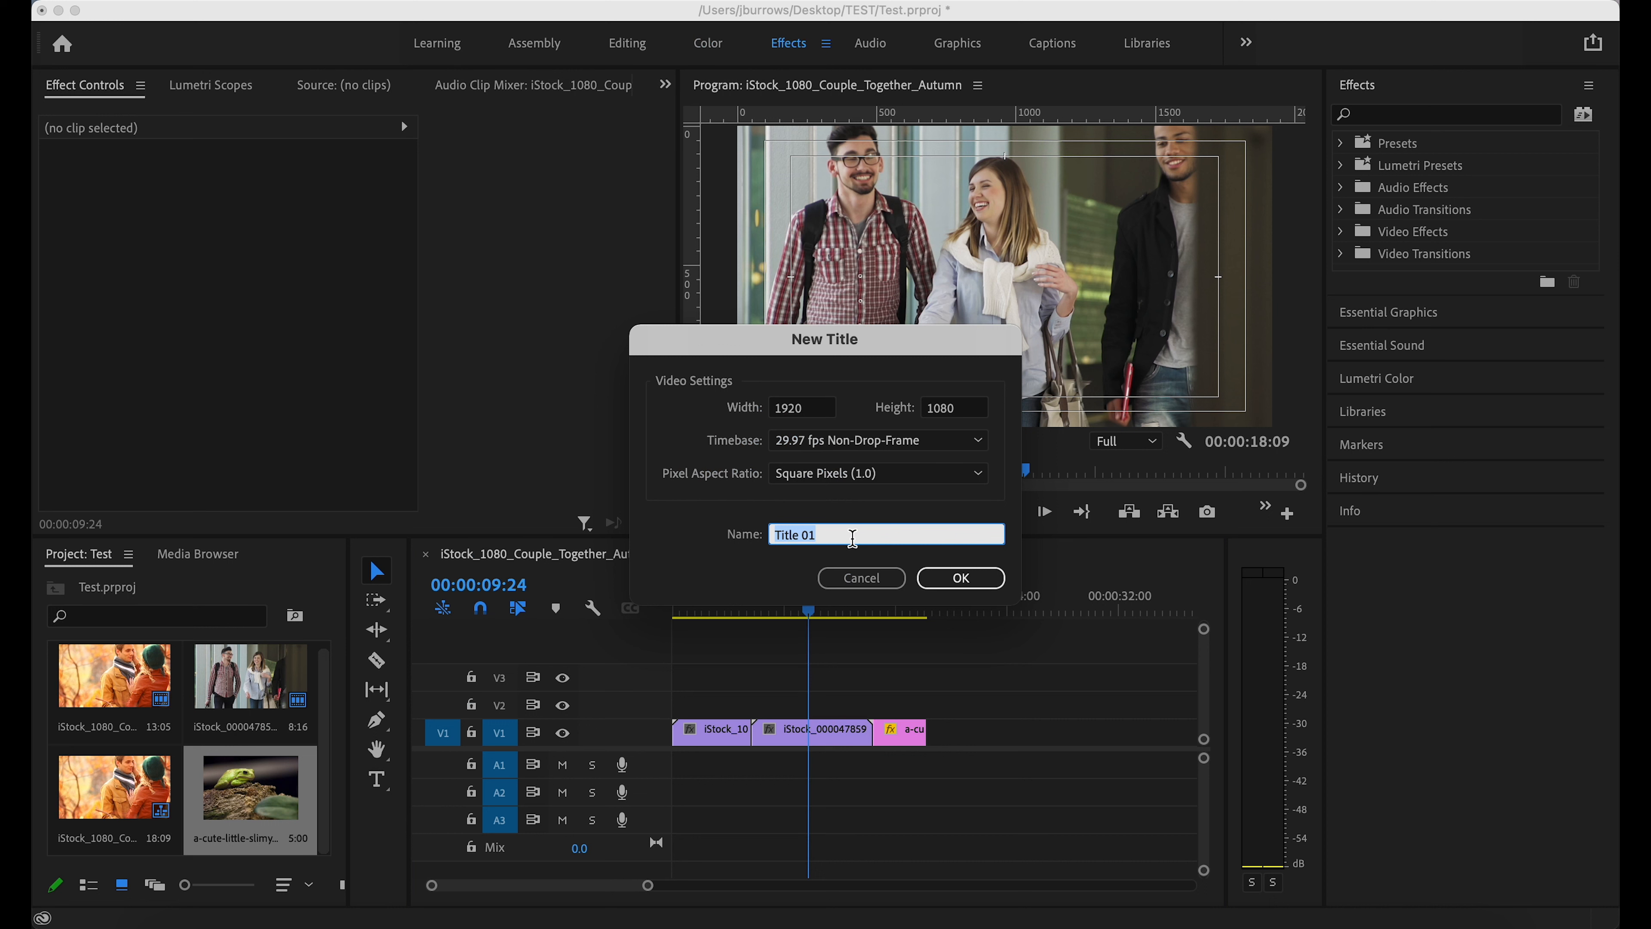
type("TITLE 1 - Hello")
left_click(960, 578)
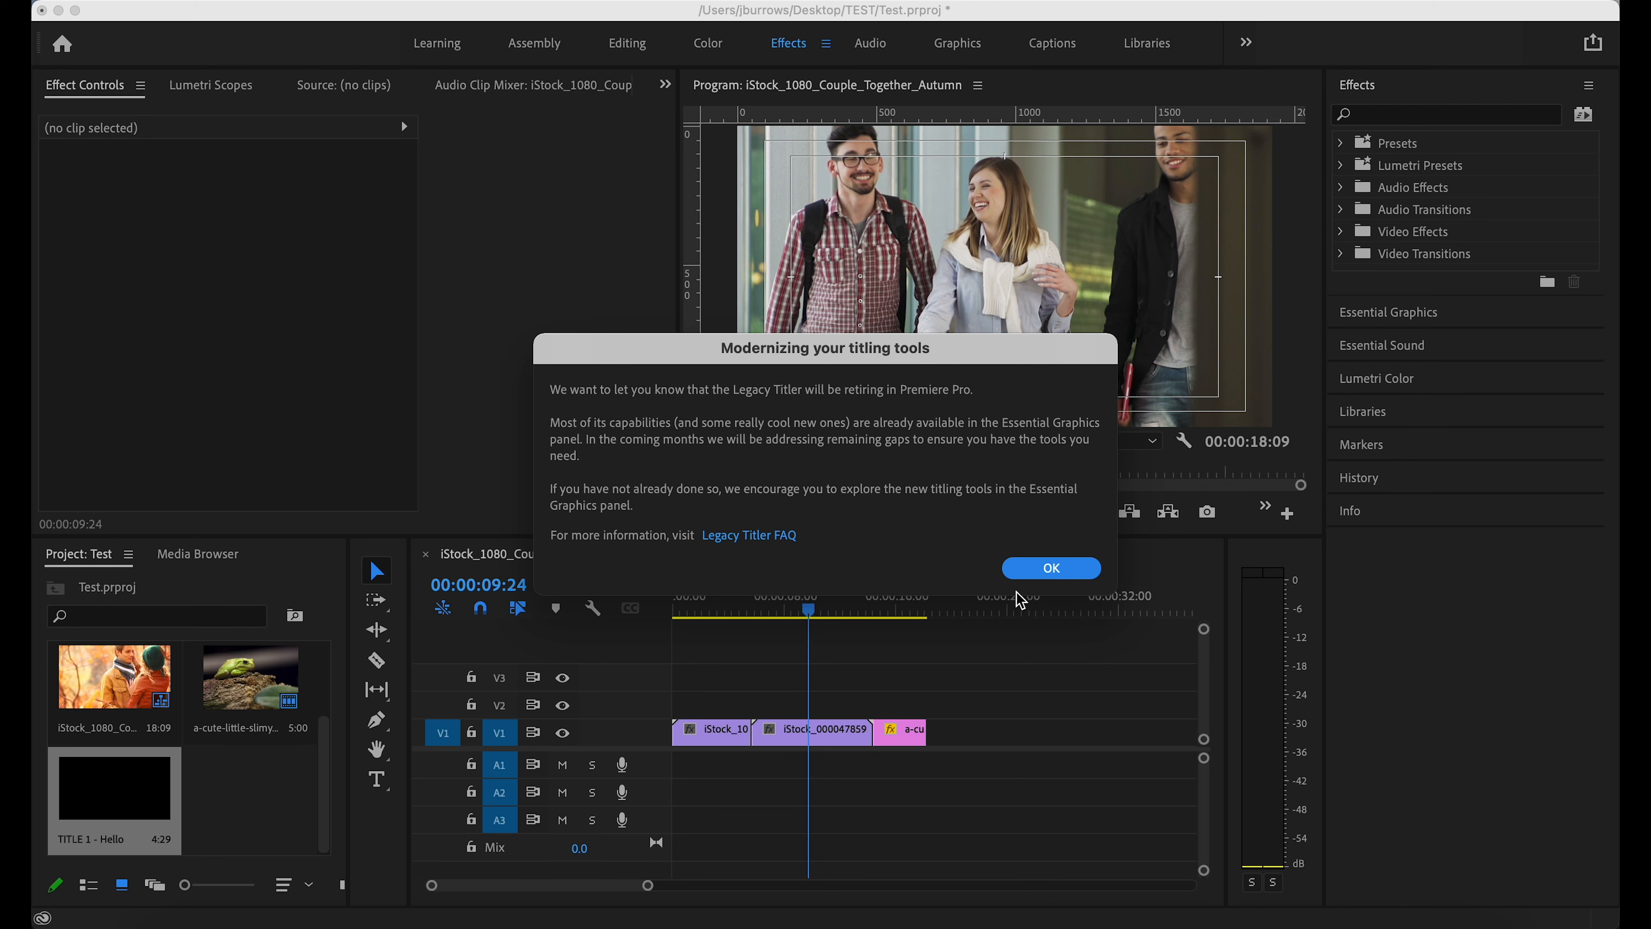
left_click(1051, 568)
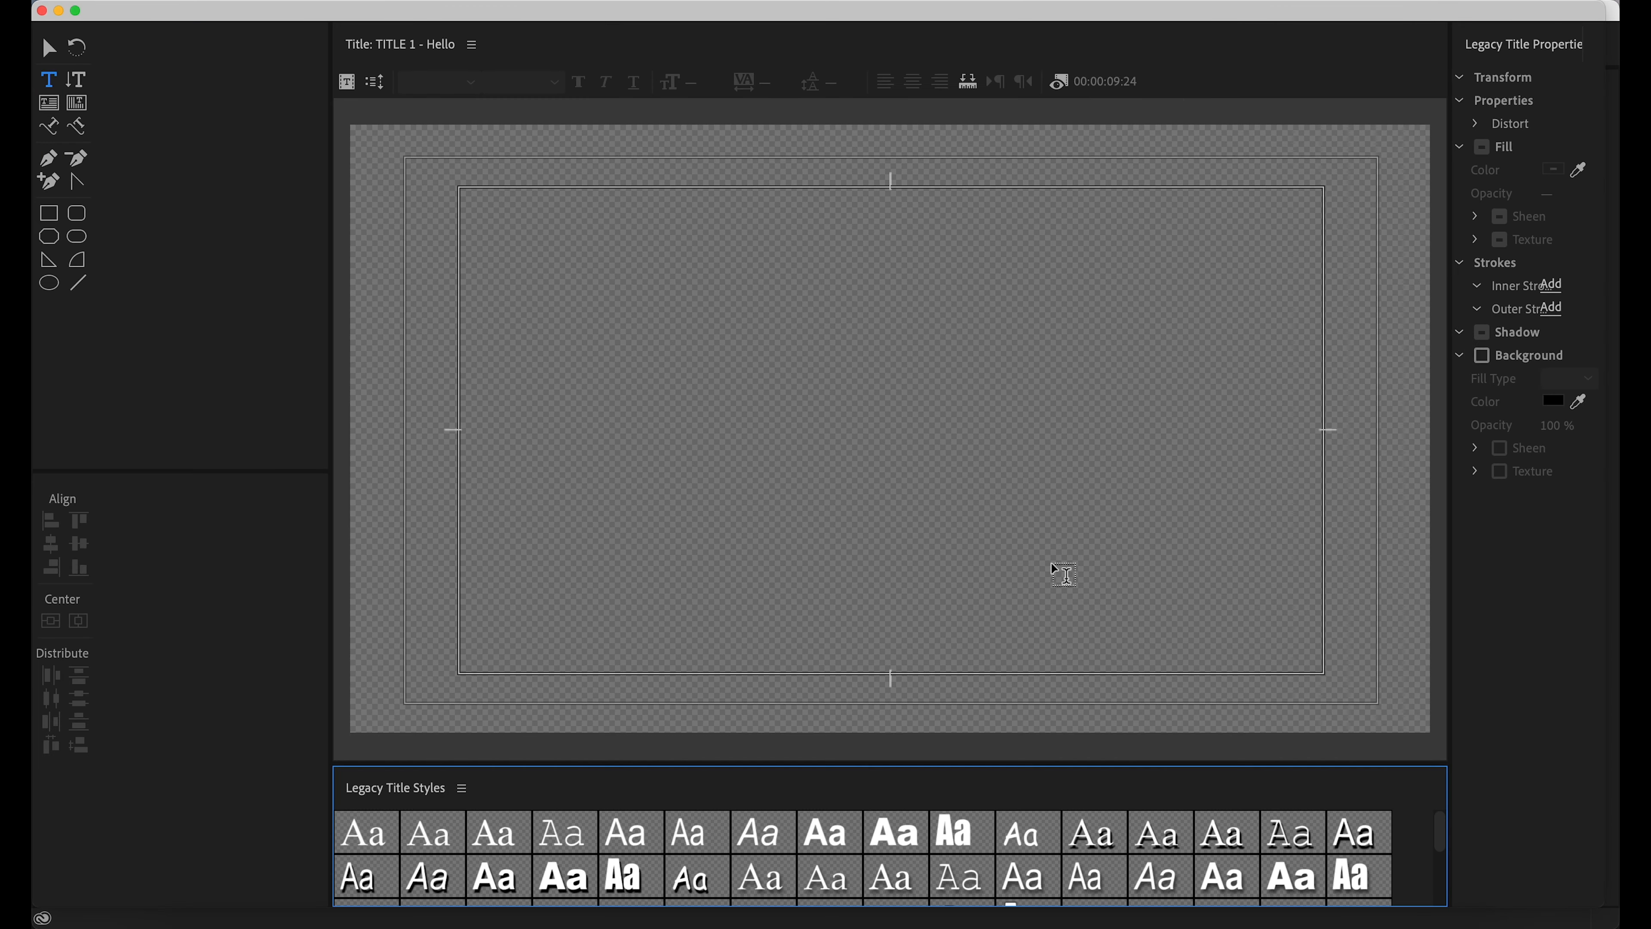
- Reposition the title editor window and enlarge it to nearly fill the screen
double_click(1027, 7)
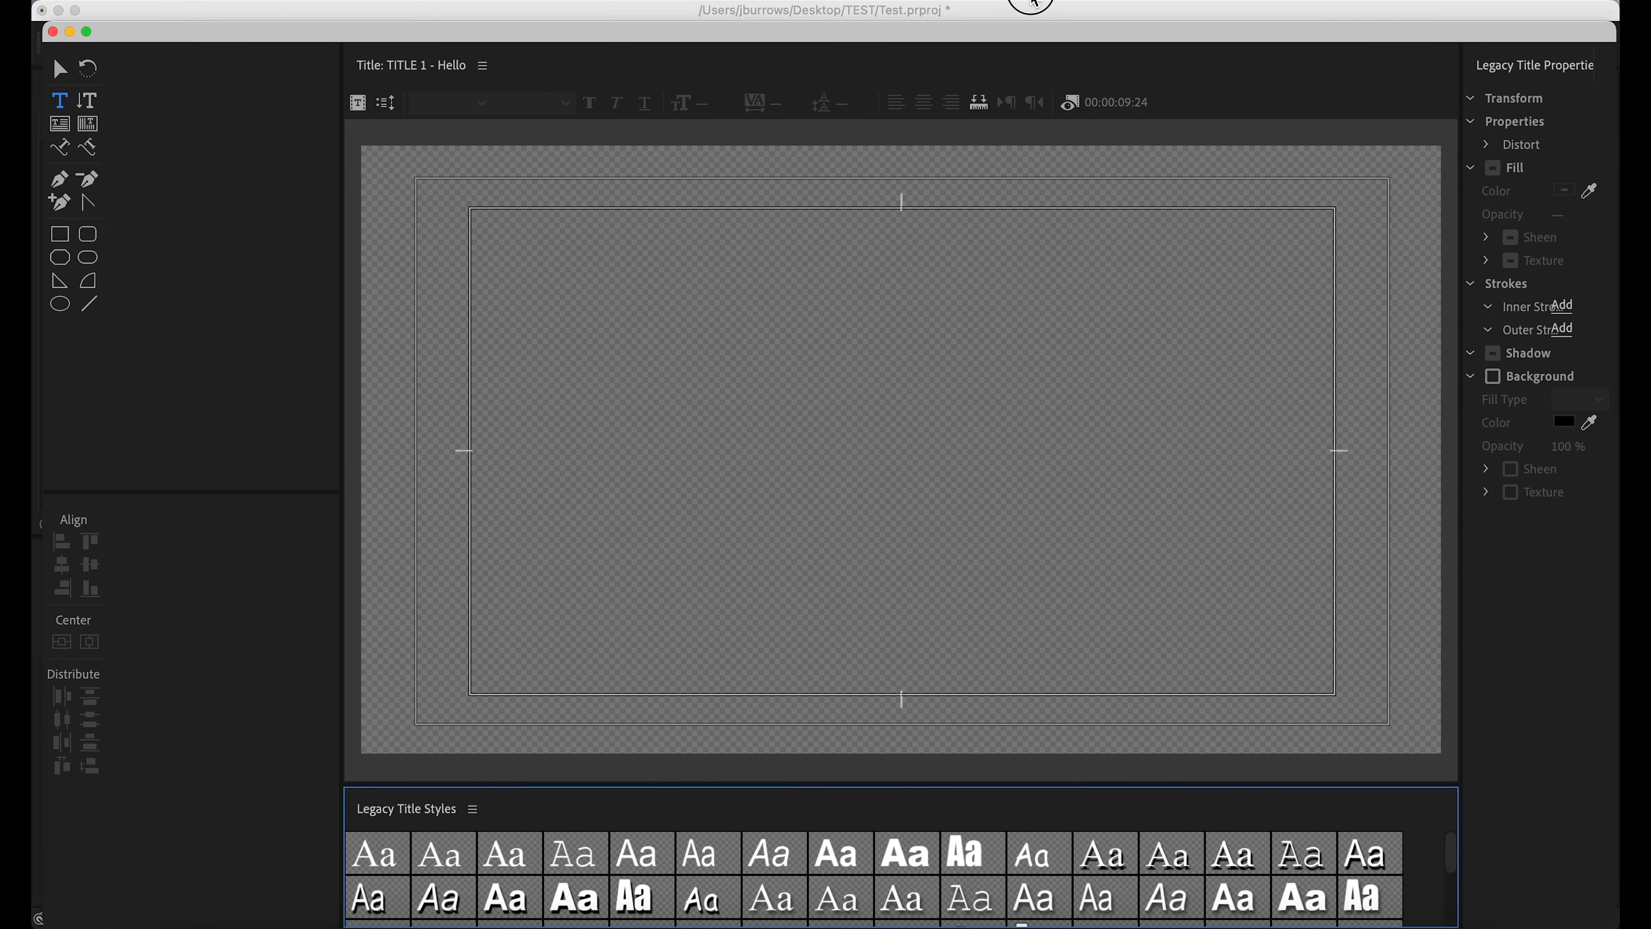
left_click_drag(1032, 2, 1022, 0)
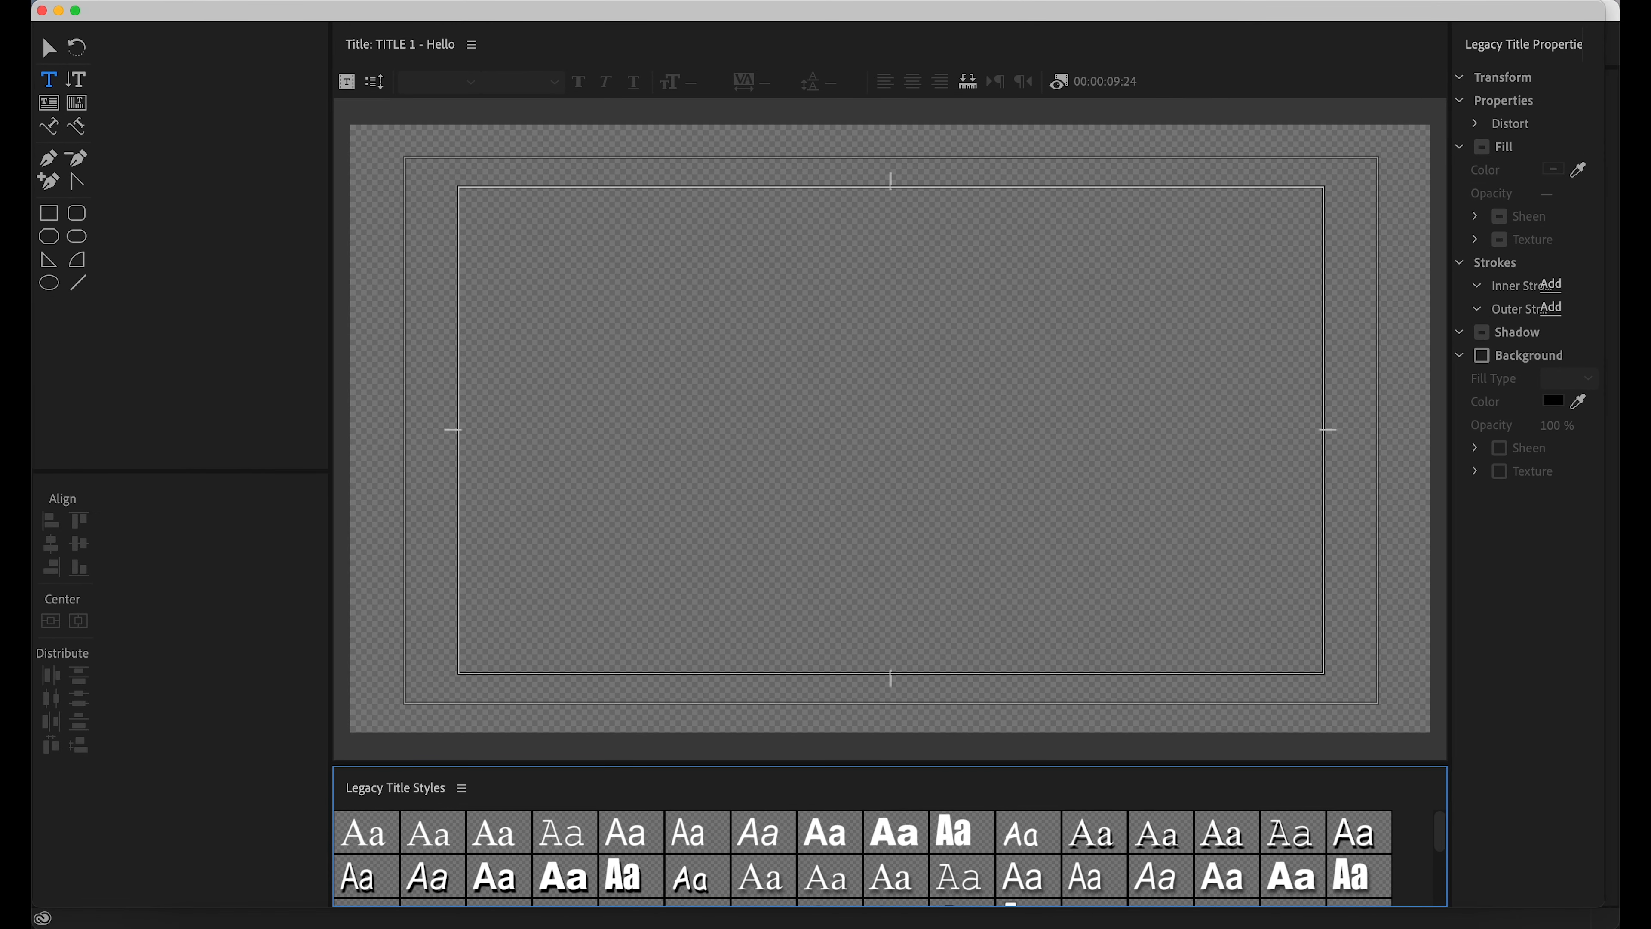
double_click(1583, 15)
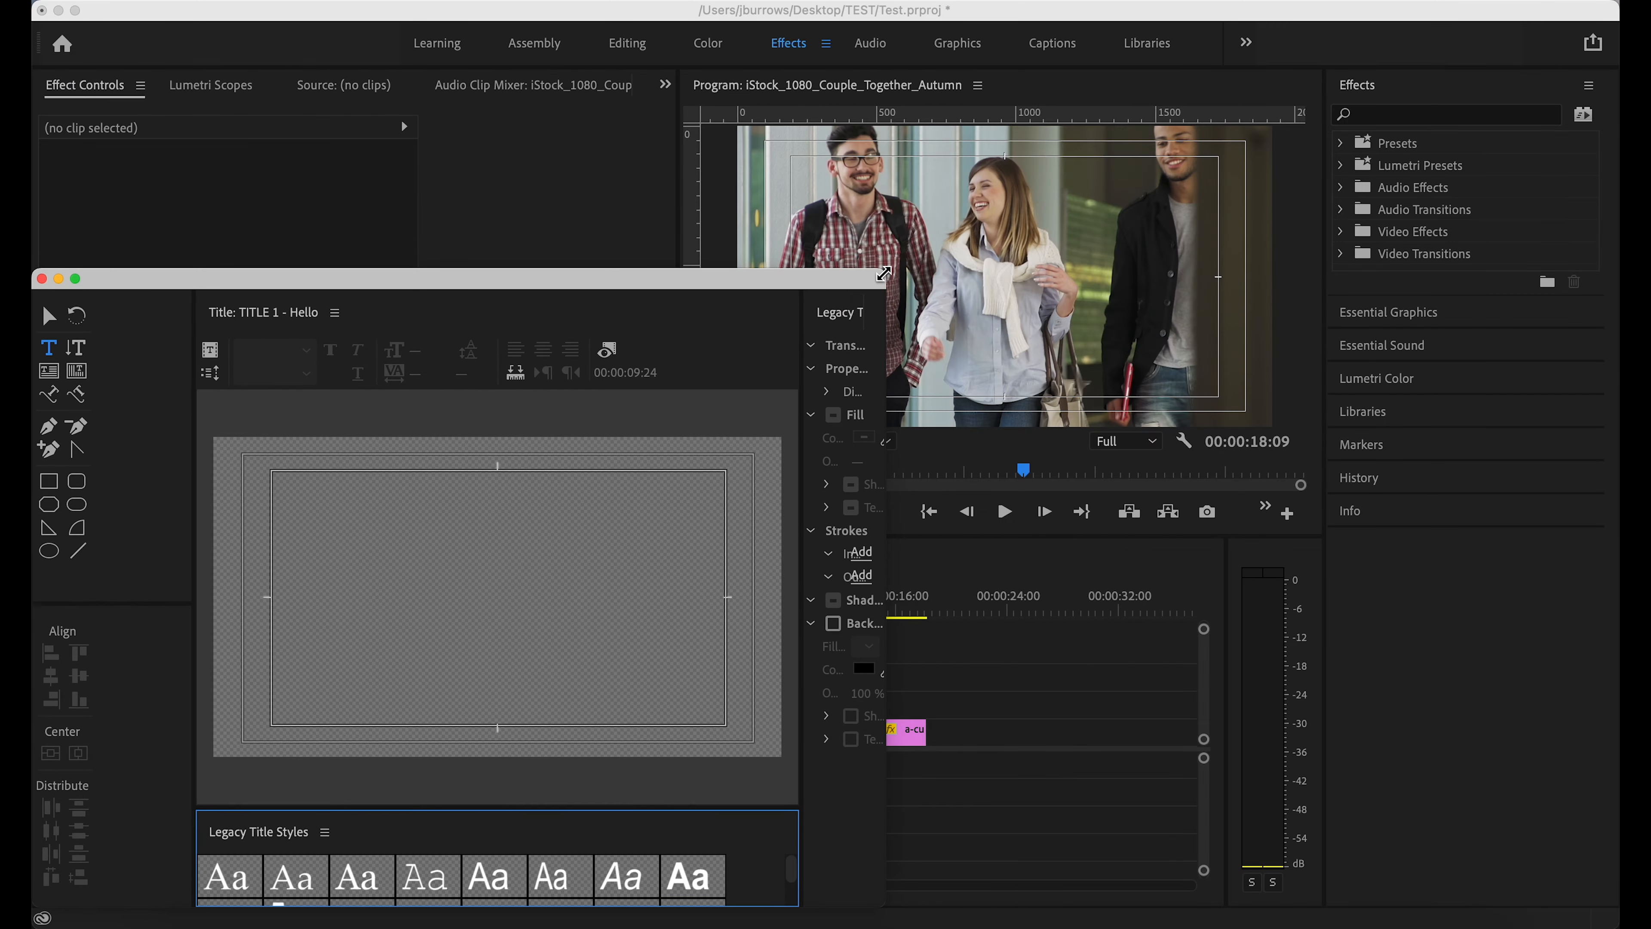
left_click_drag(794, 281, 791, 9)
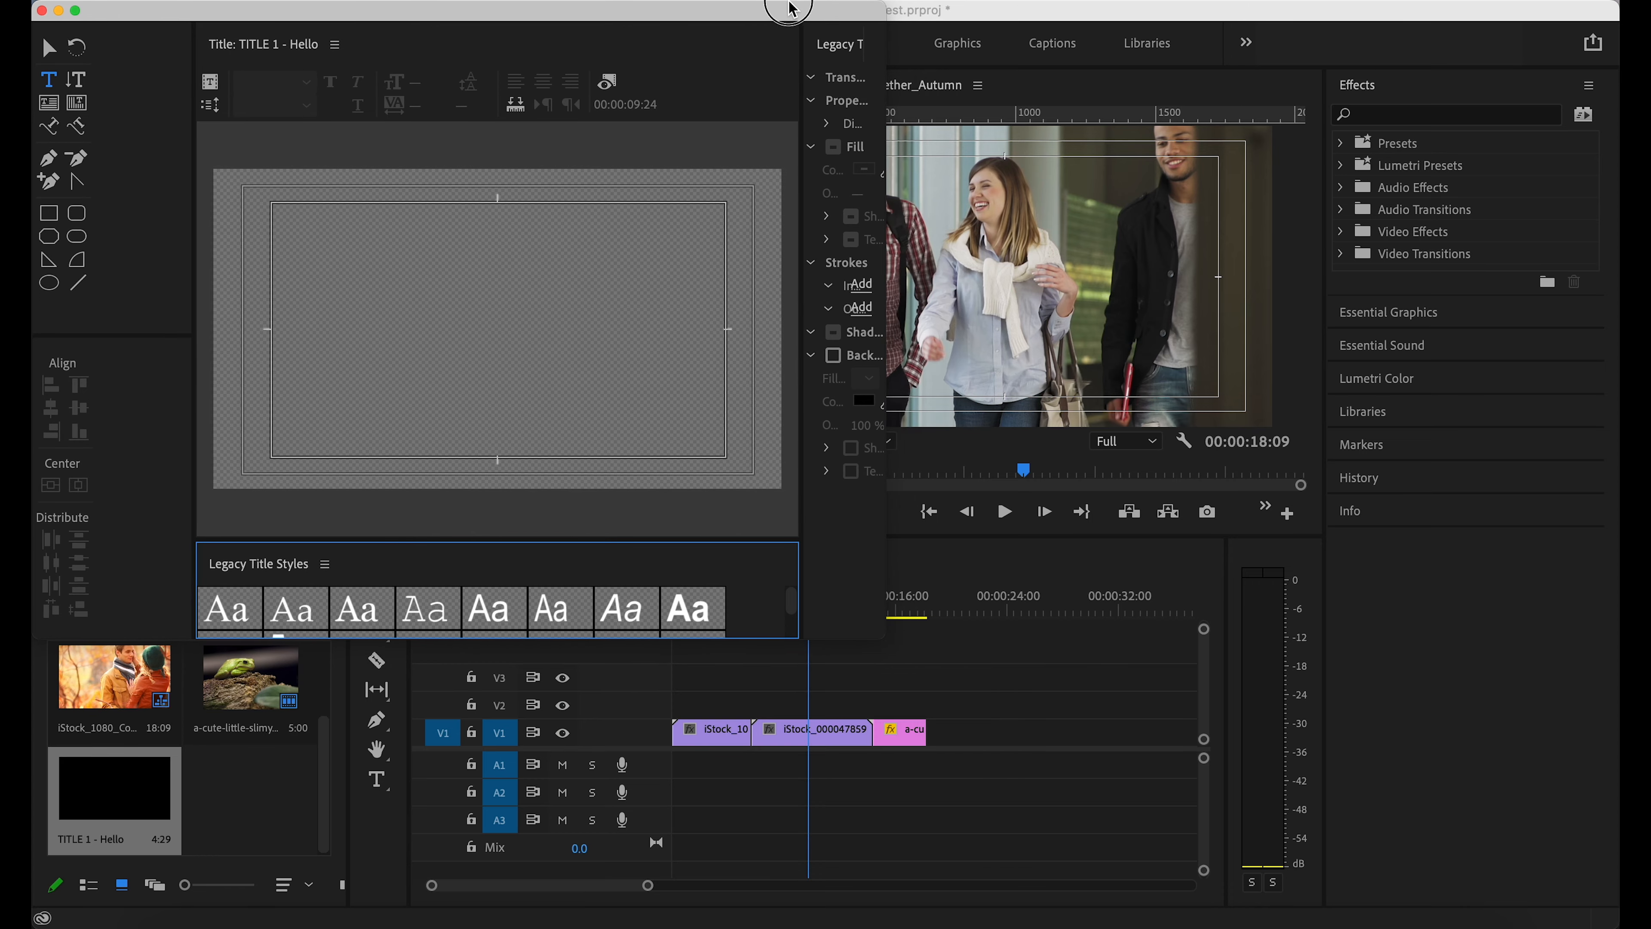
left_click_drag(885, 636, 1586, 917)
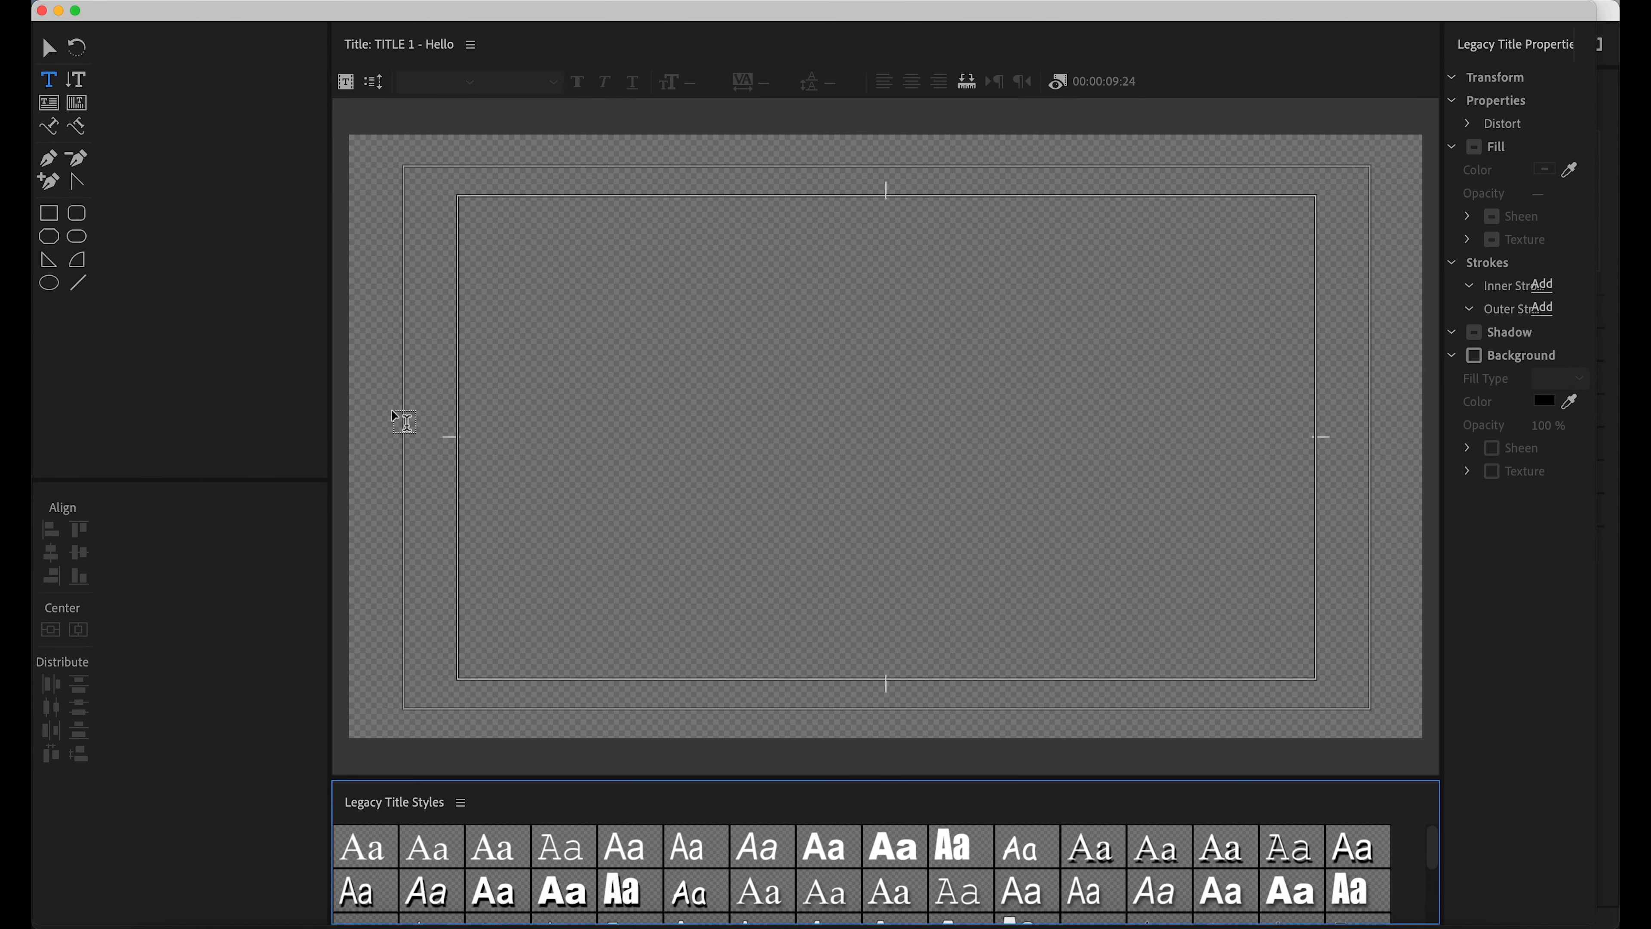
- Narrow the title tools panel and widen the Legacy Title Properties panel, leaving the Type Tool active
left_click(331, 396)
left_click_drag(218, 398, 146, 386)
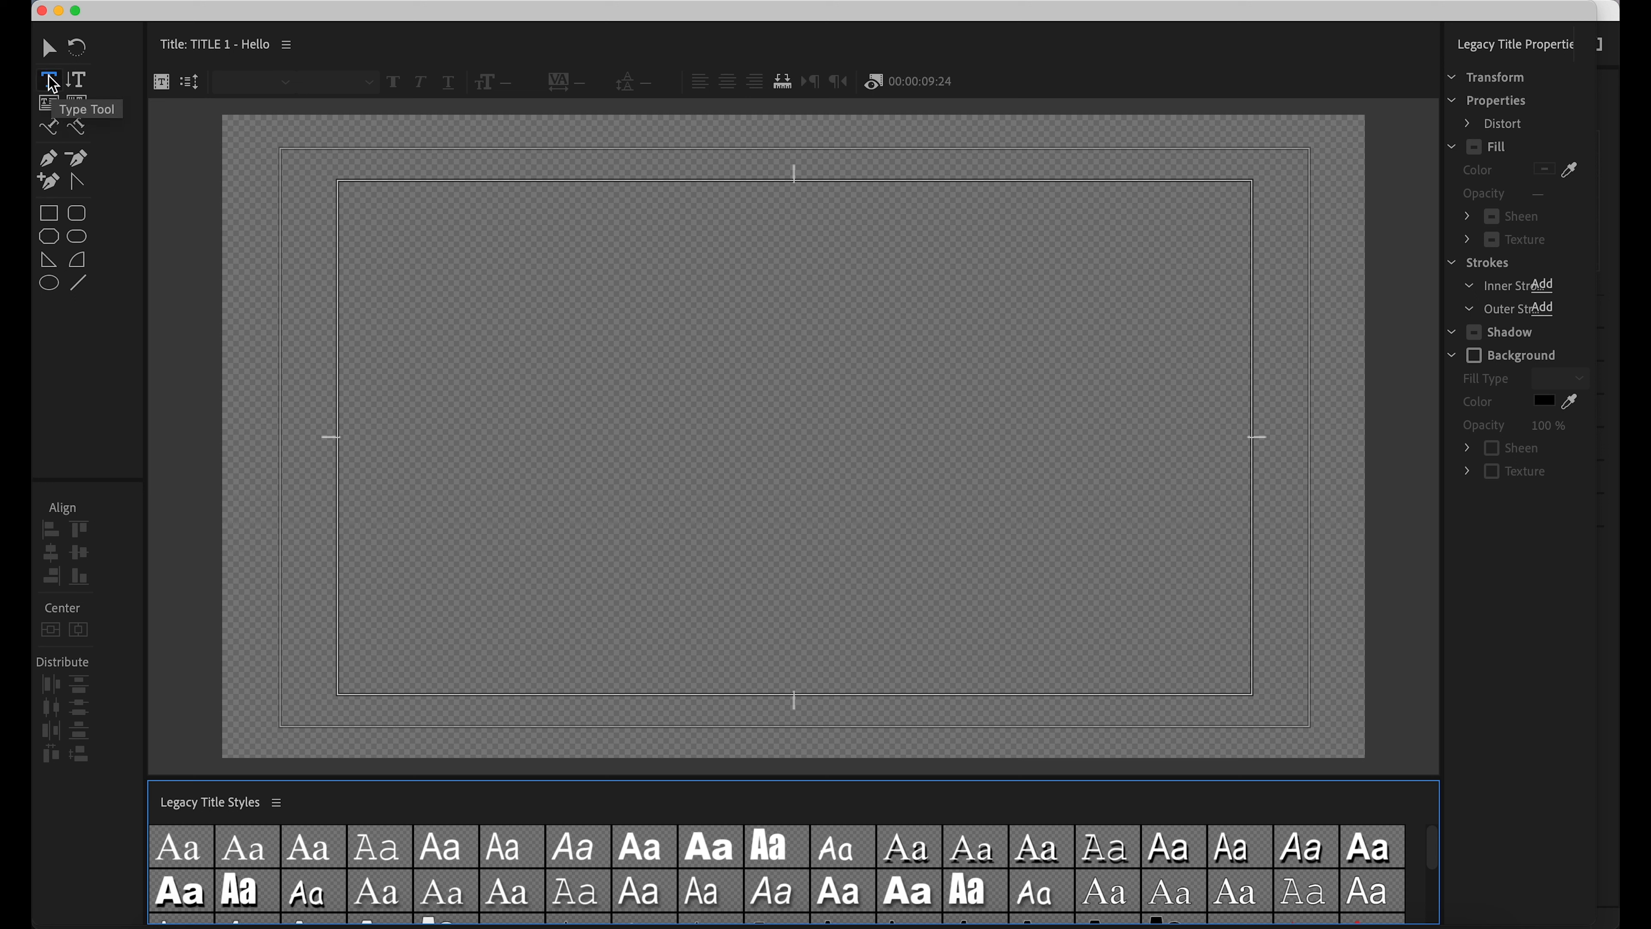
left_click(51, 56)
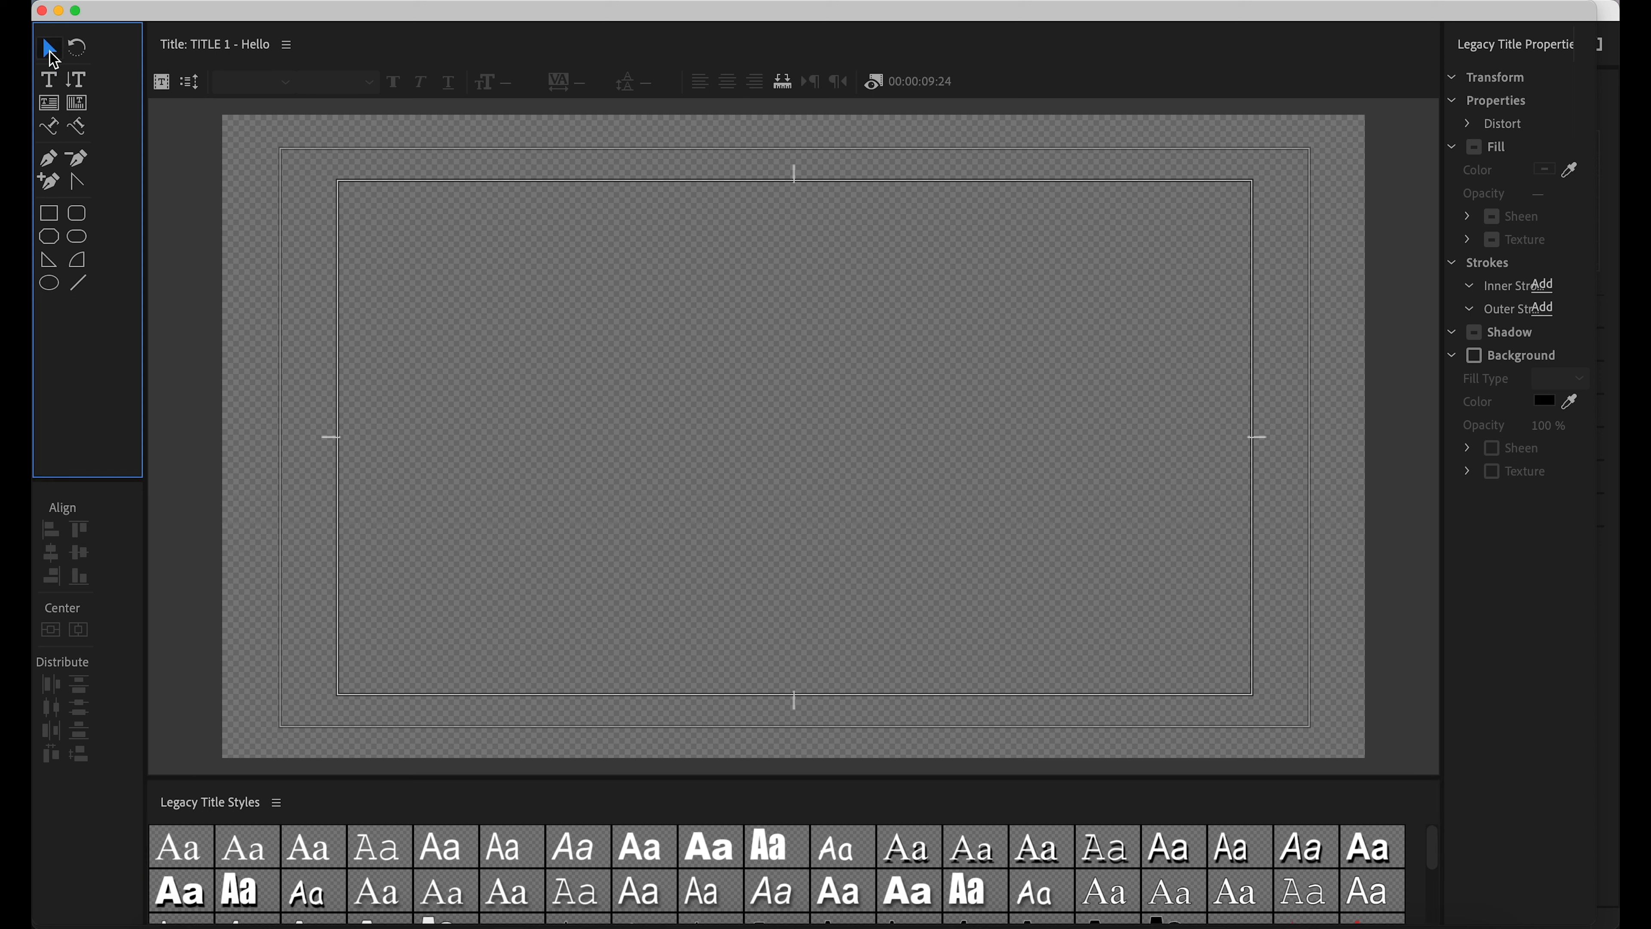
left_click(53, 86)
left_click_drag(1442, 253, 1375, 254)
- Look through the preset styles in the Legacy Title Styles library
scroll(792, 857, "down", 1)
scroll(791, 857, "down", 2)
scroll(791, 856, "up", 3)
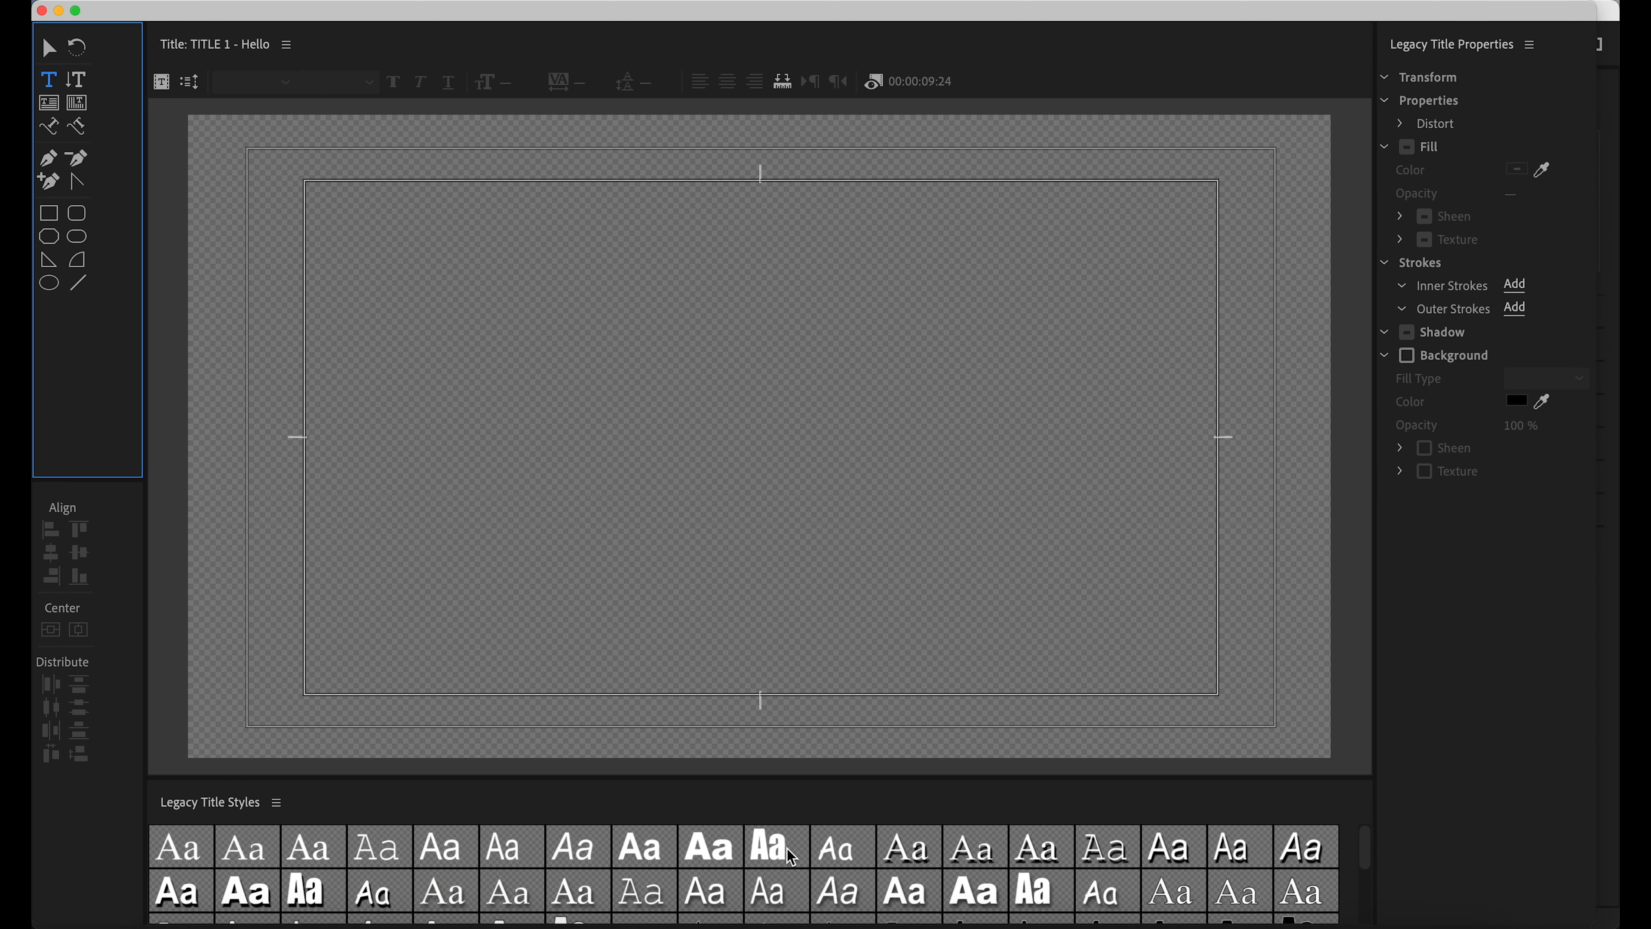
scroll(791, 856, "down", 3)
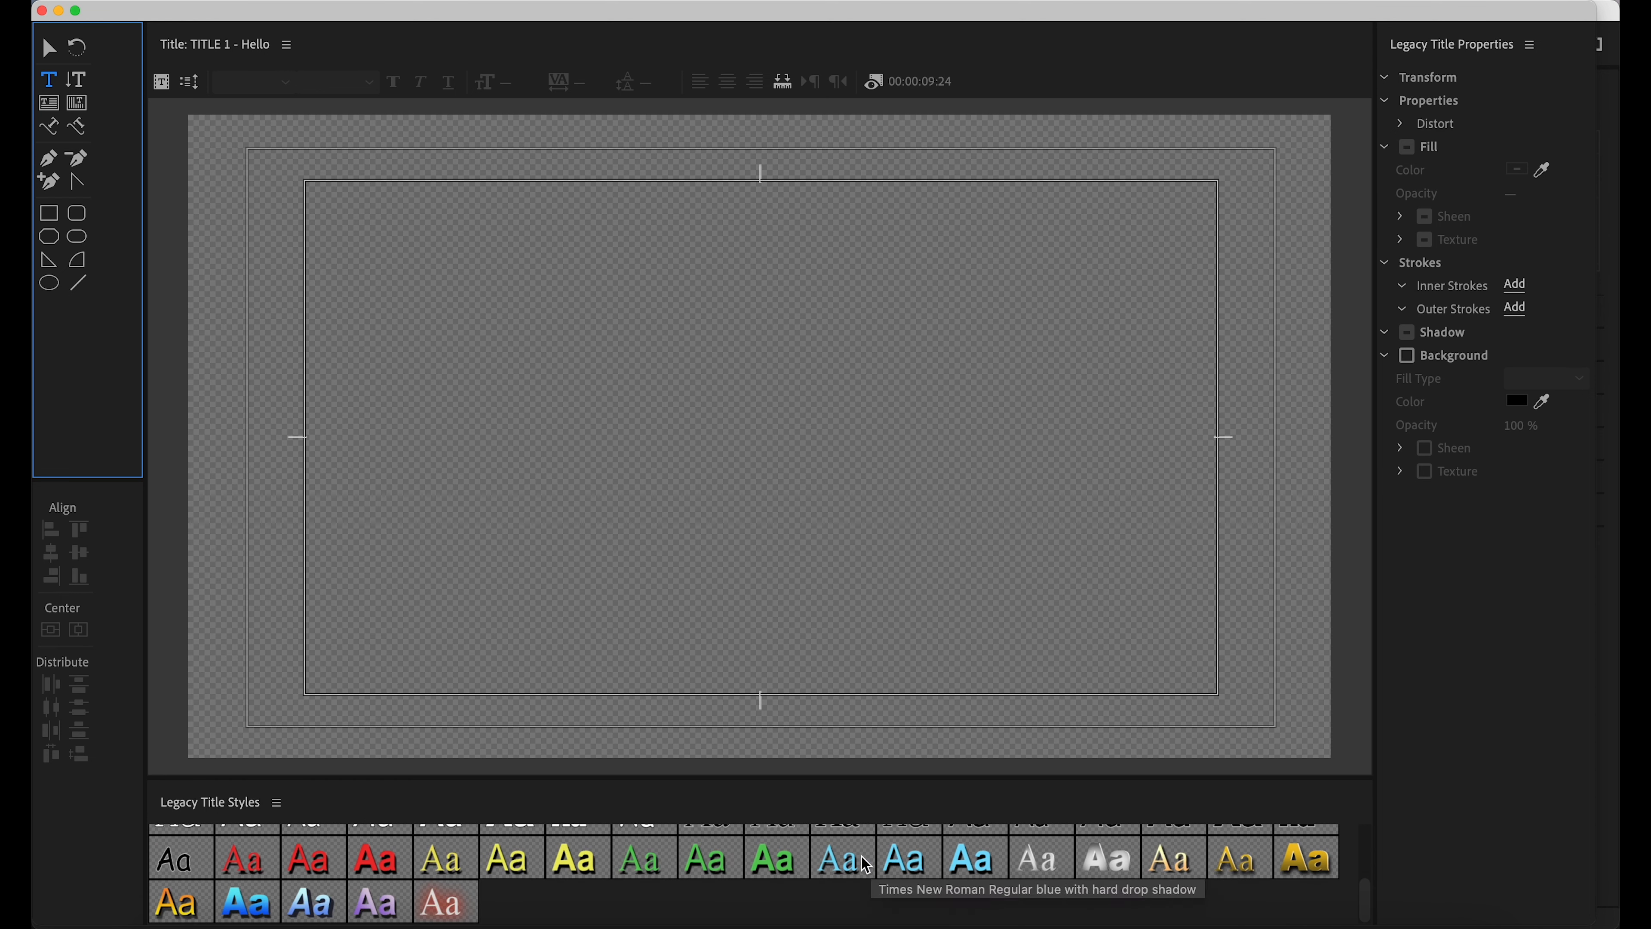
scroll(837, 862, "up", 3)
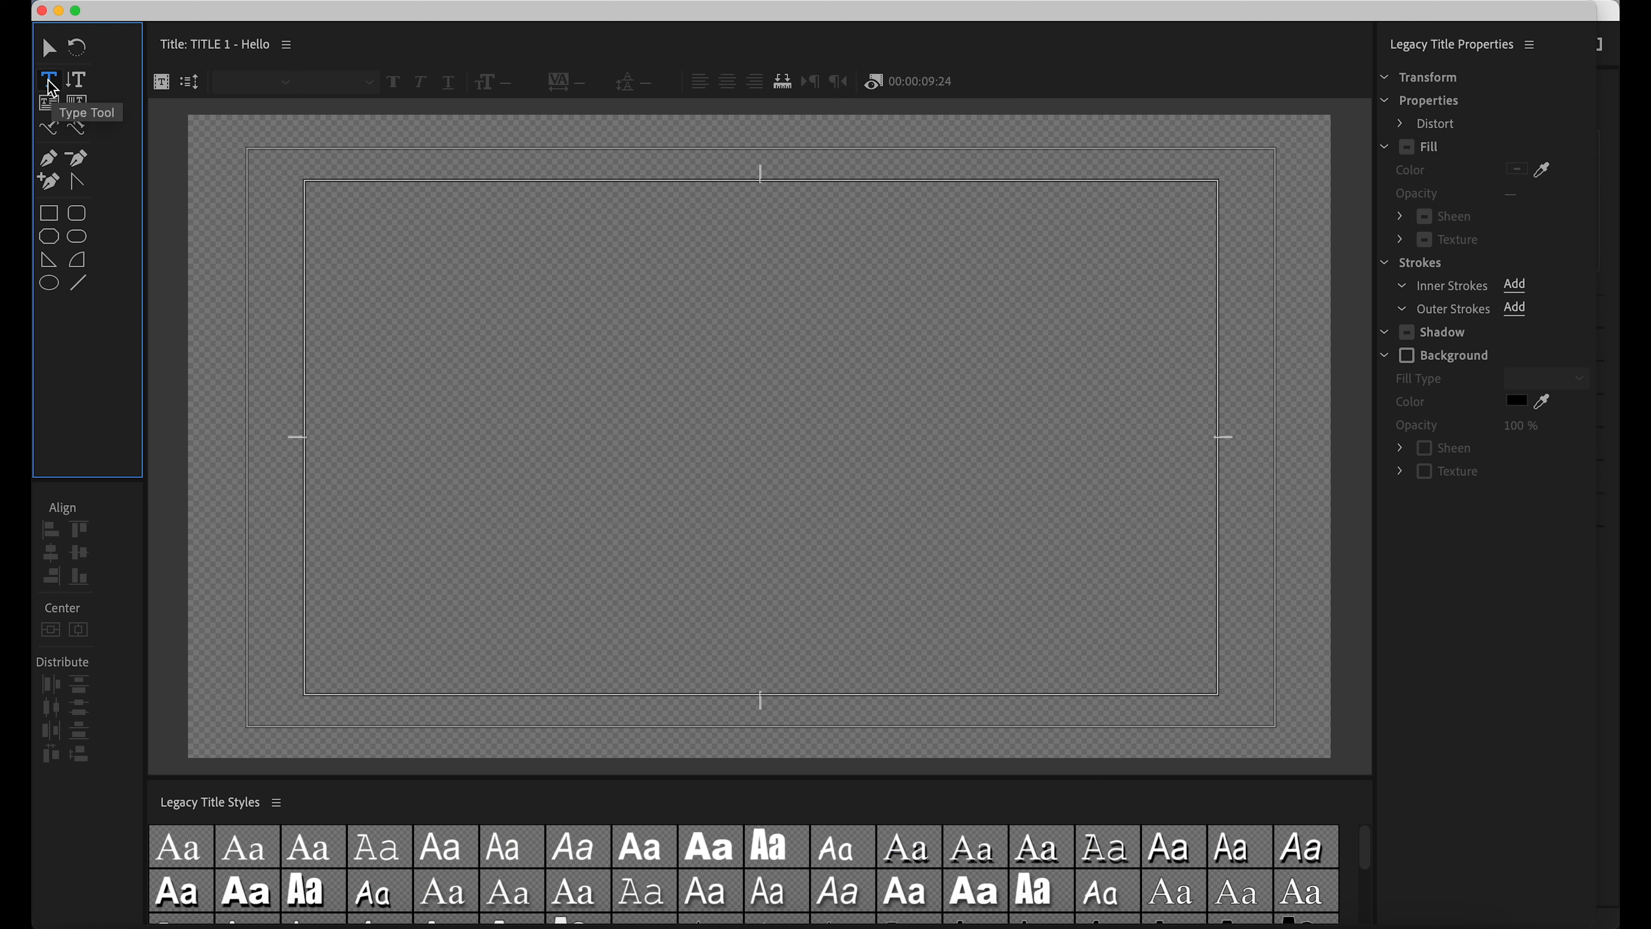
- Draw a text box about 1433 × 645 px across the title-safe area and enter "HELLO TITLE GOES HERE"
left_click(332, 263)
left_click_drag(331, 264, 1182, 643)
type("HE")
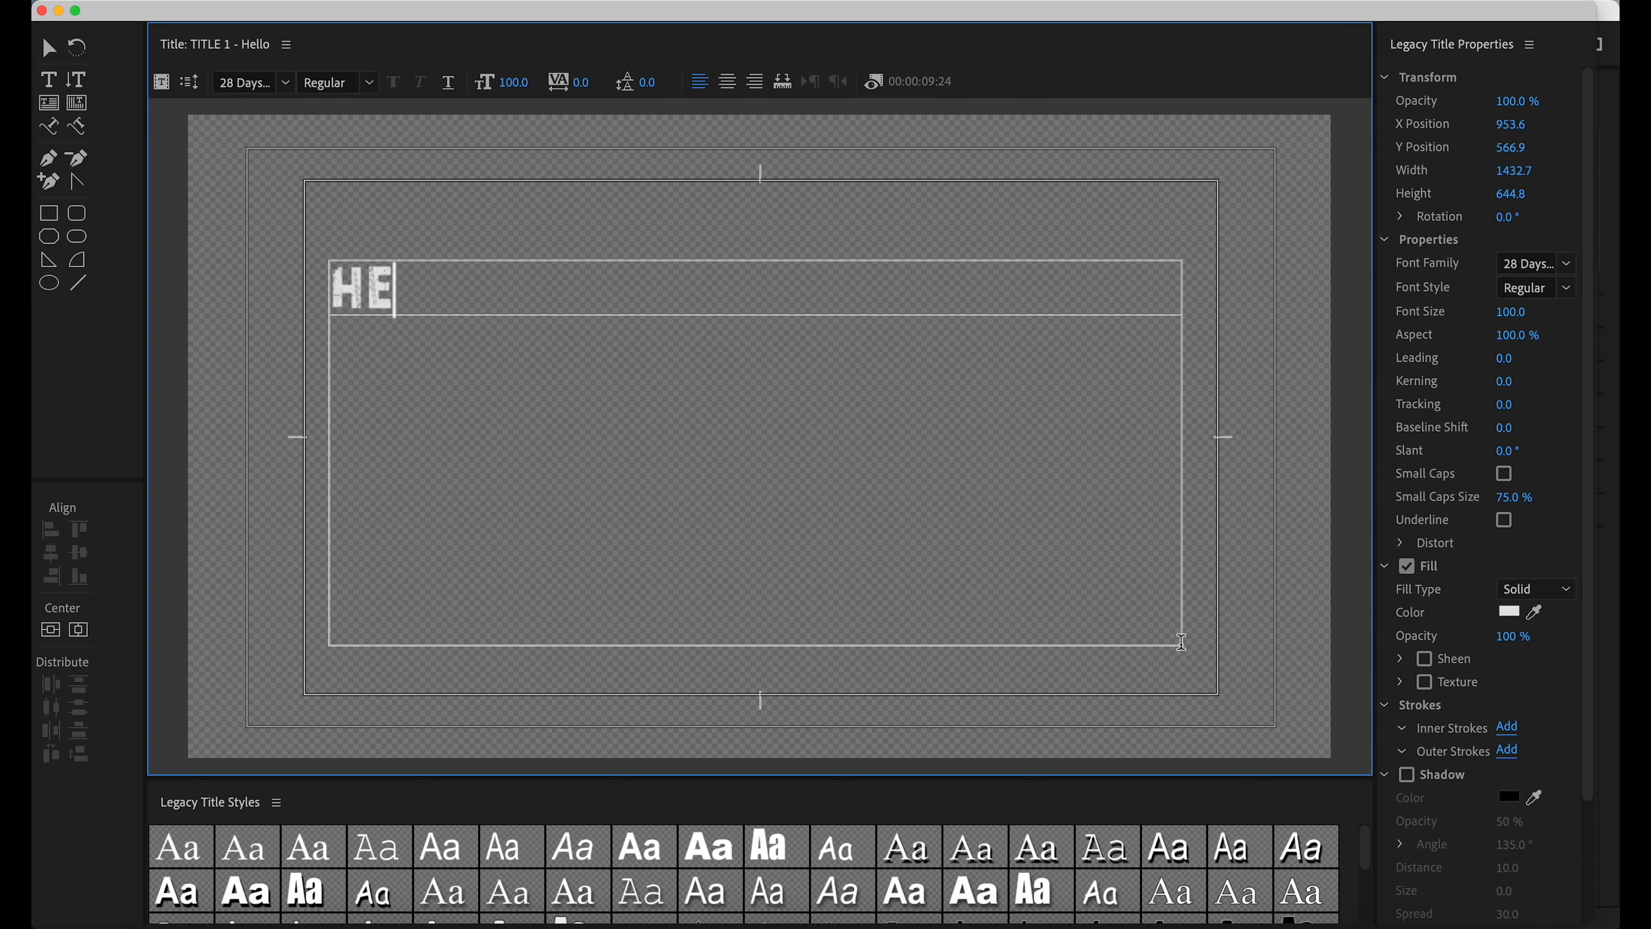
type("LLO TIT")
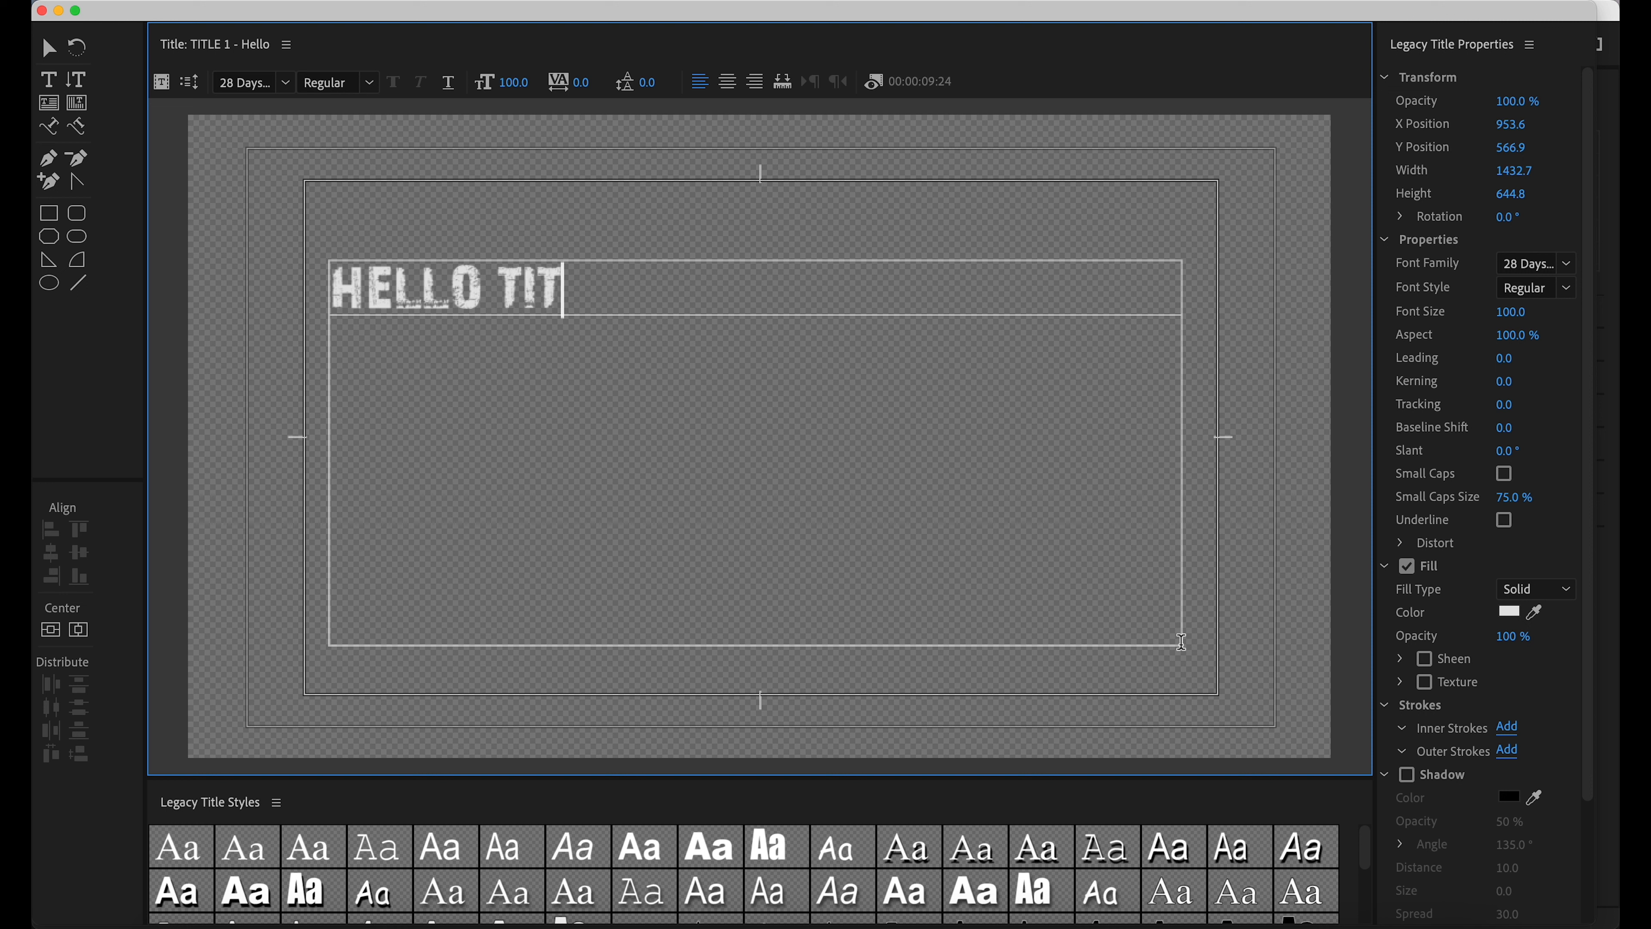
type("LE GOES HERE")
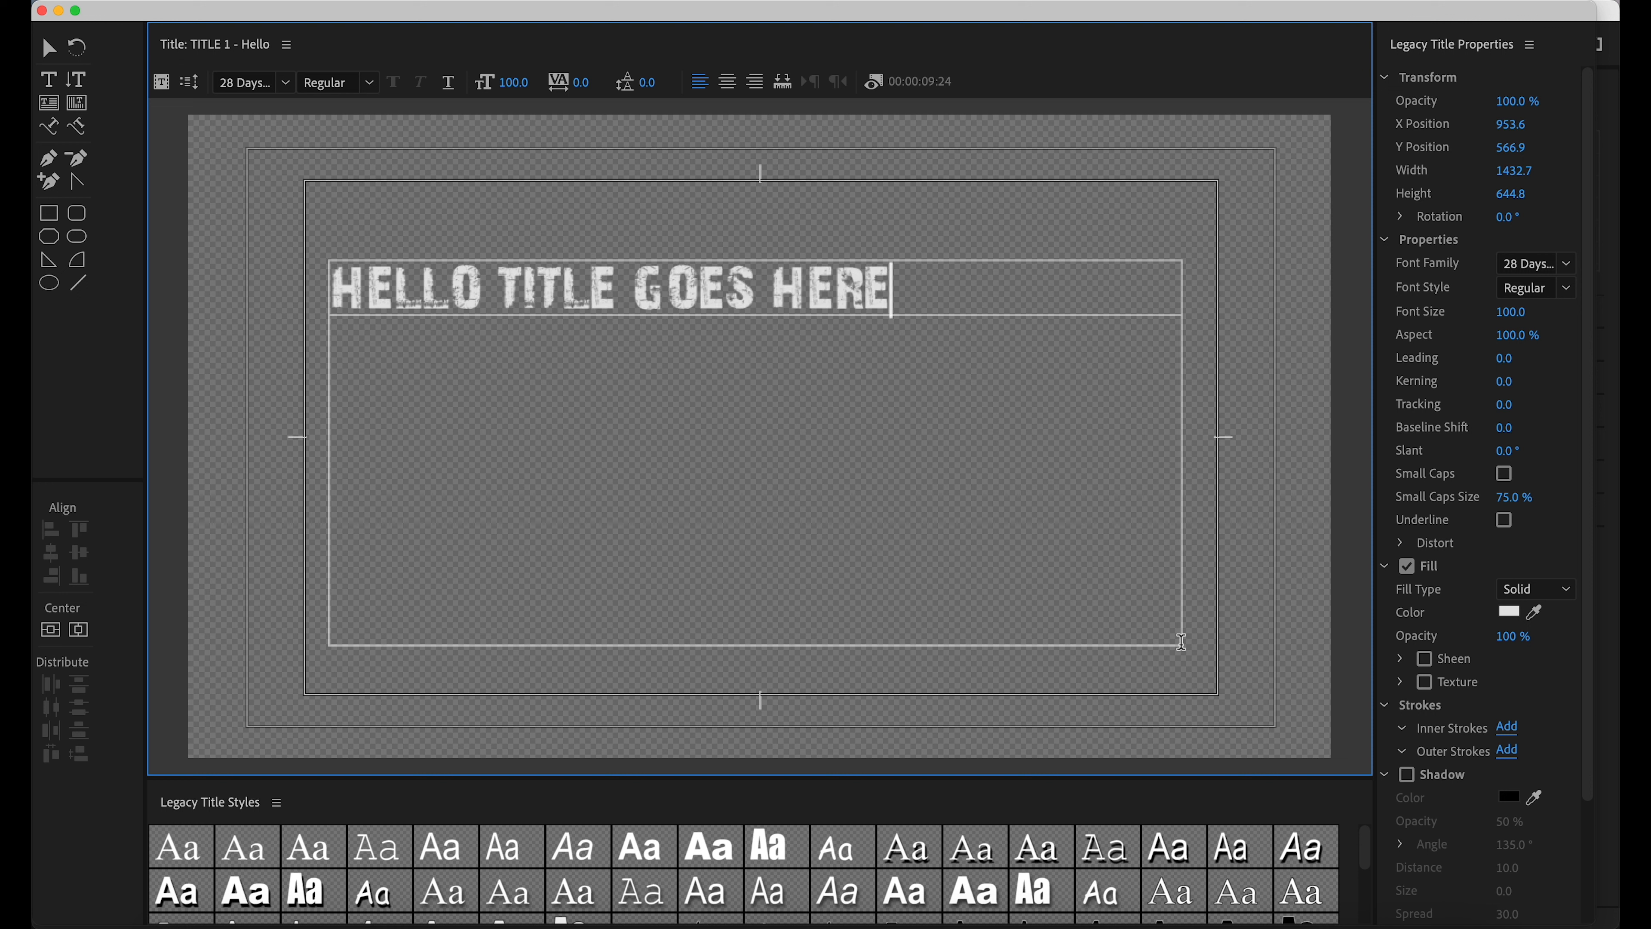
- Select the whole title line and enter a font size of 40
left_click(905, 294)
left_click_drag(905, 294, 319, 298)
mouse_move(513, 82)
left_mouse_down()
mouse_move(540, 82)
mouse_move(520, 82)
left_mouse_up()
left_click(520, 84)
type("40")
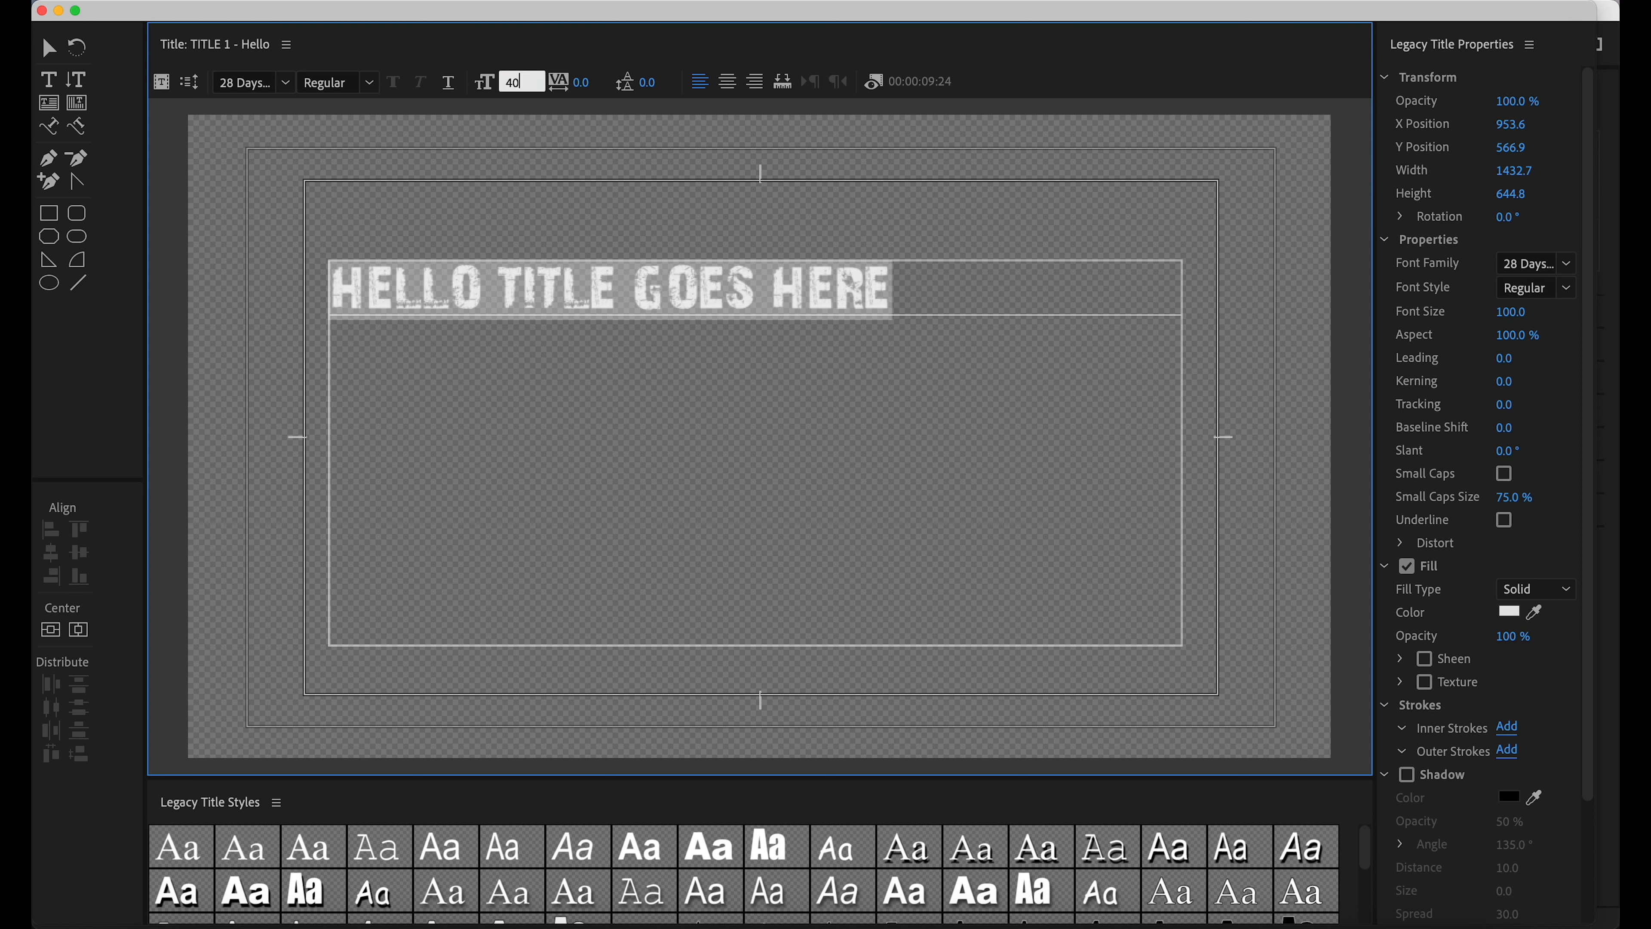
key("Return")
- Center-align the title text, enlarge its font size to 154.0 and tighten its kerning to -3.0
left_click_drag(511, 82, 578, 82)
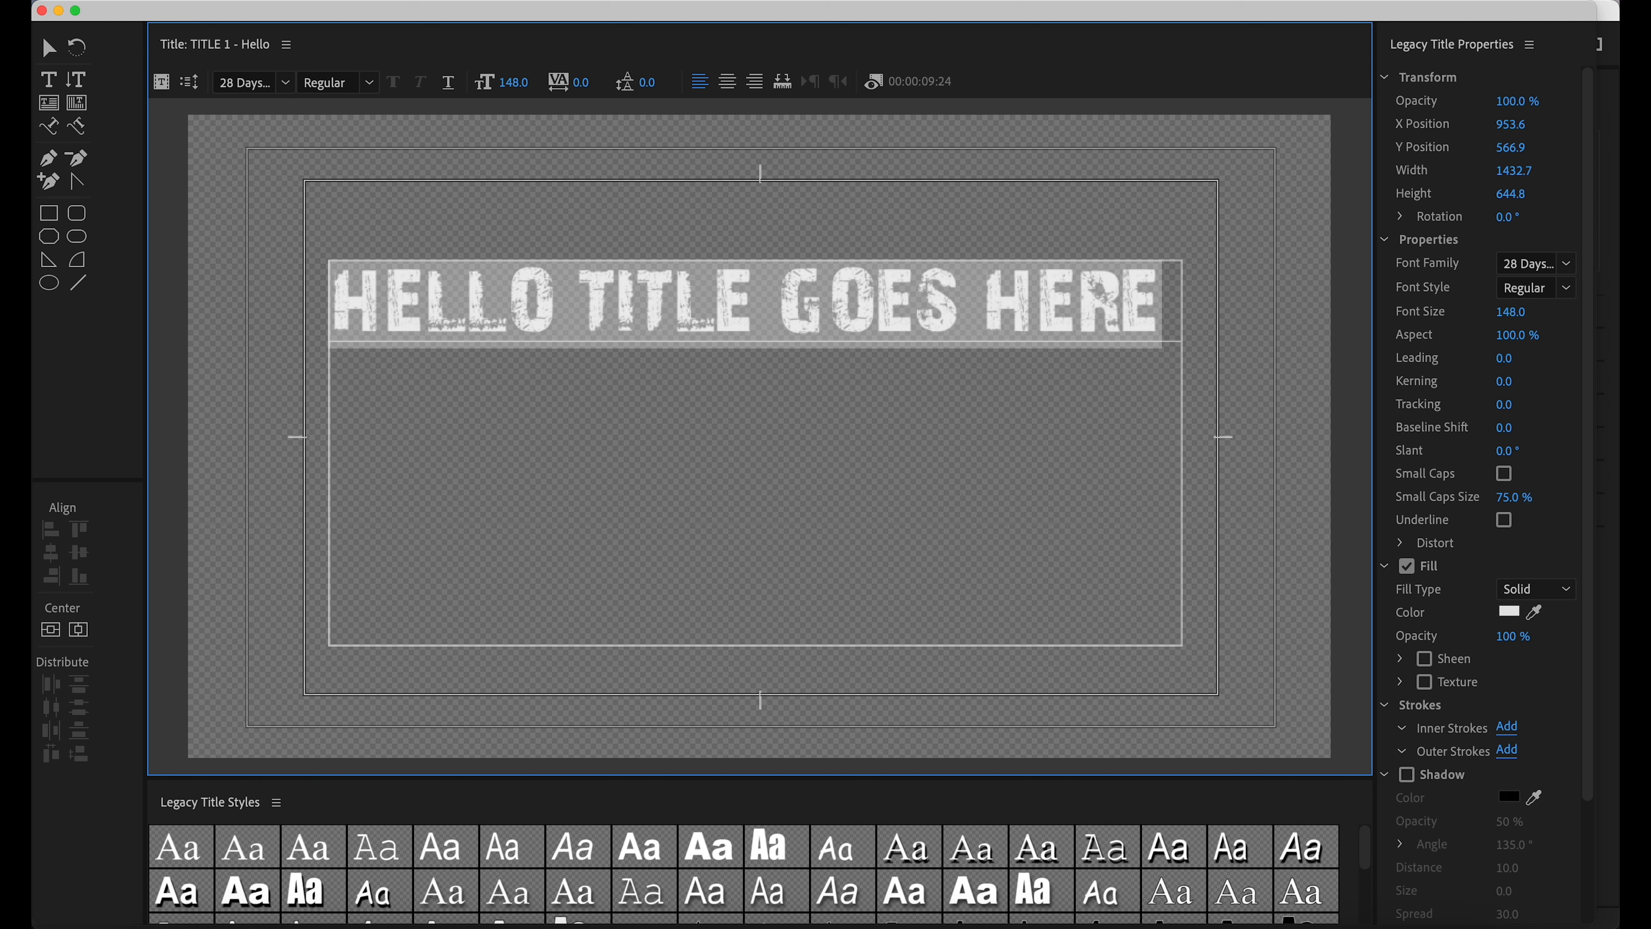
left_click(728, 81)
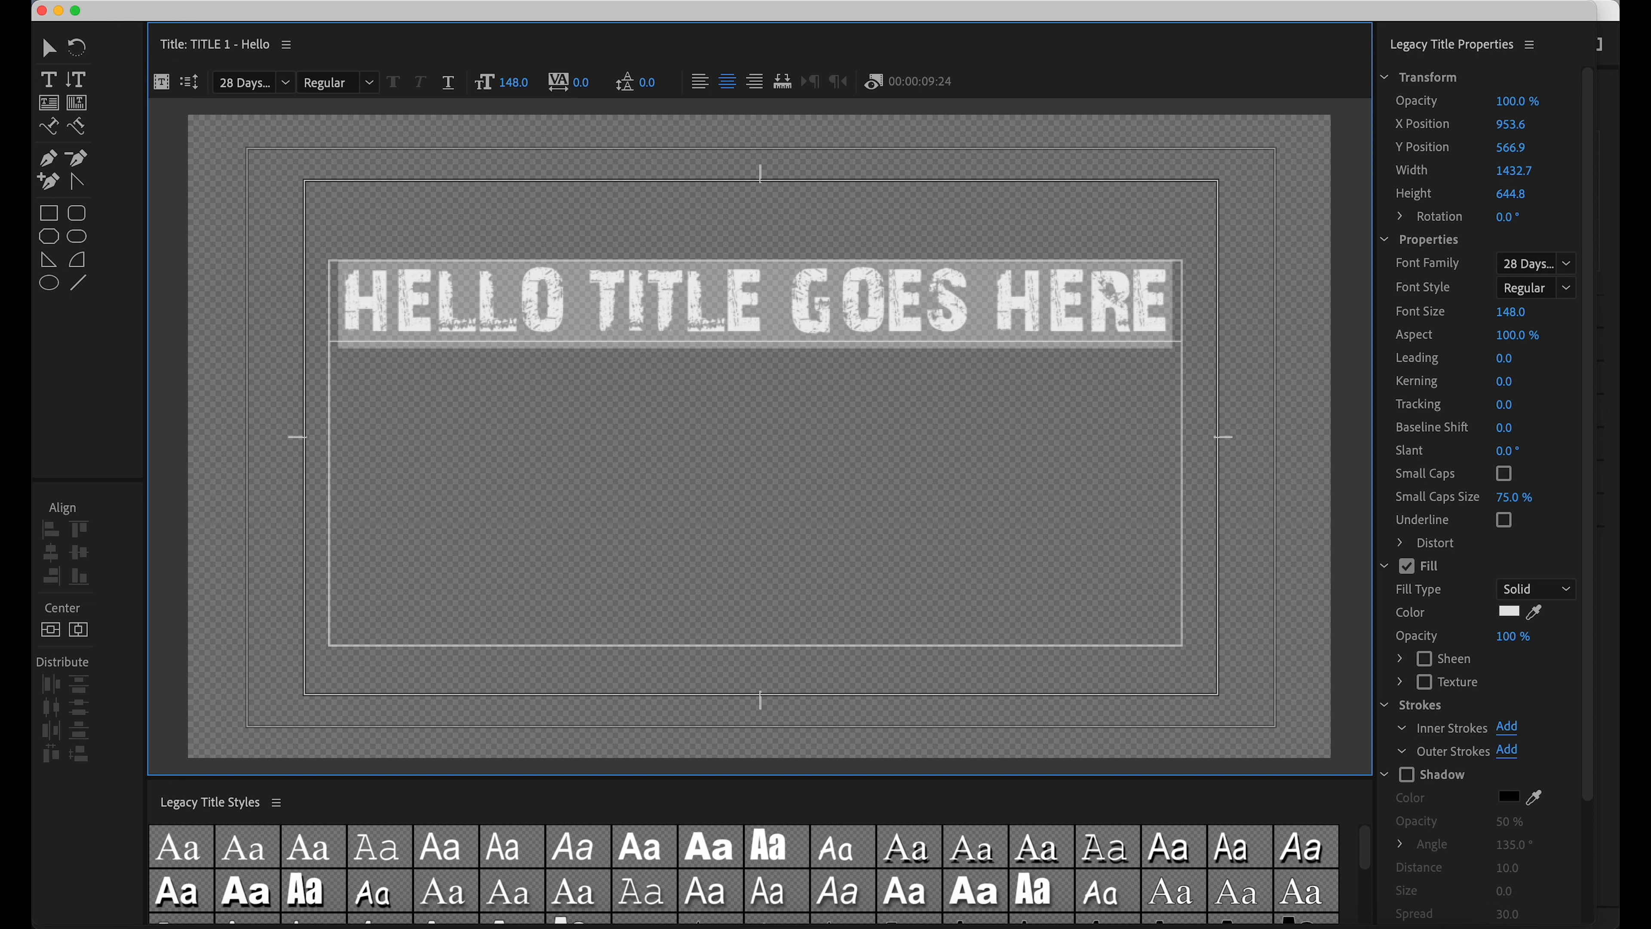
left_click_drag(582, 83, 517, 82)
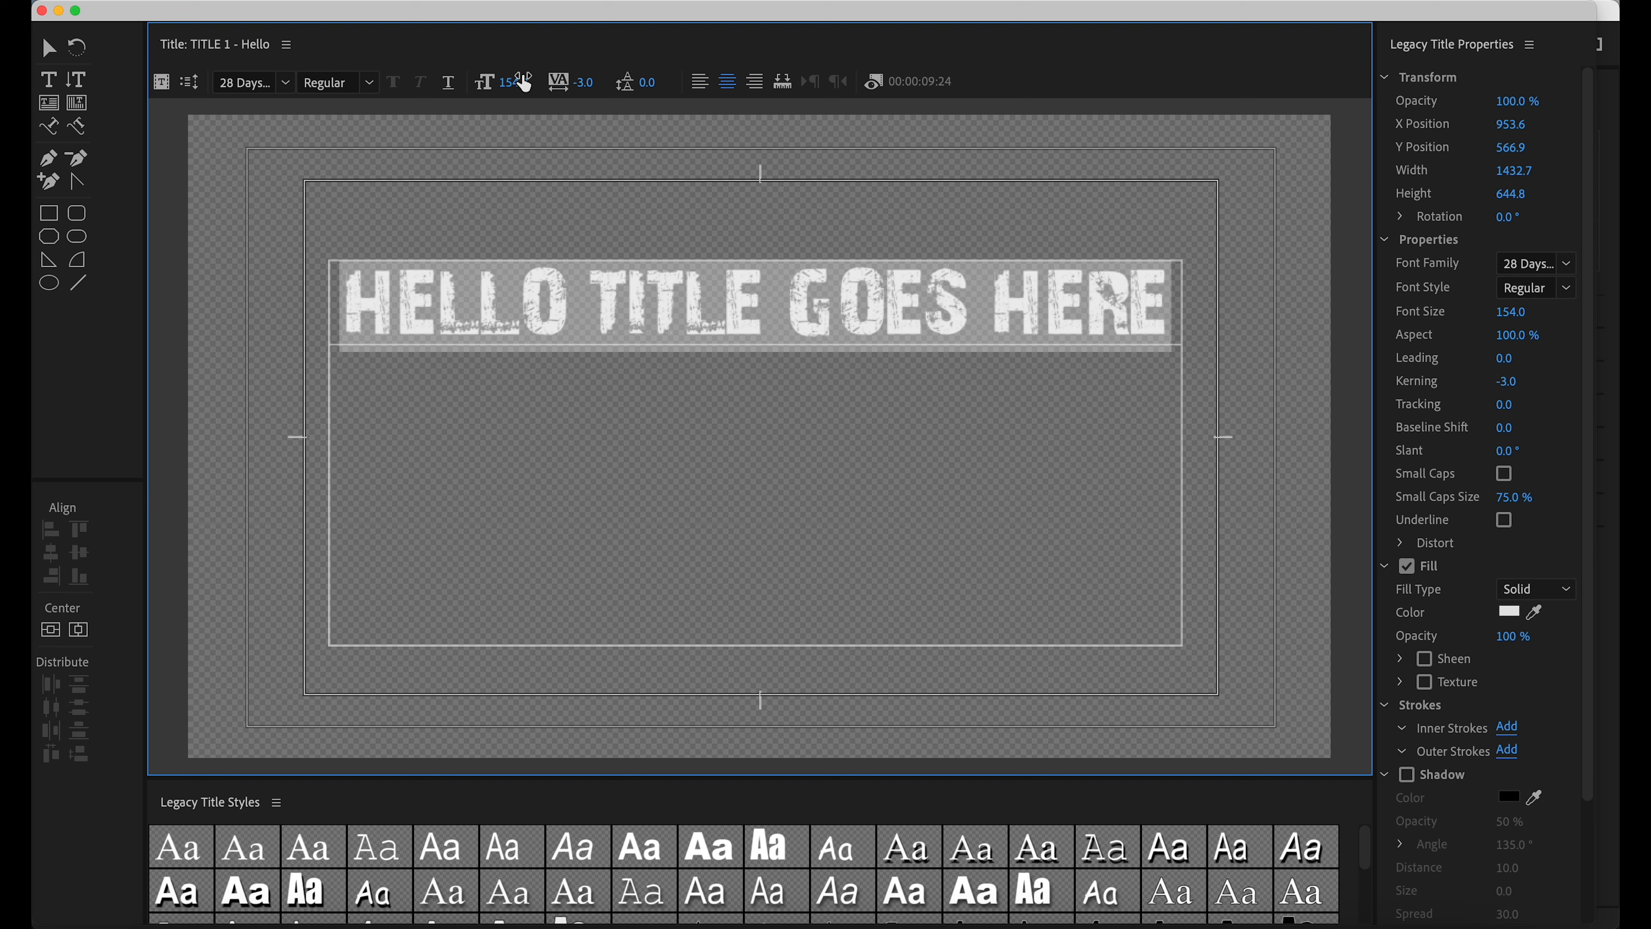
- Change the title's font to Tahoma Bold and reduce its font size to 114.0 so it fits on one line
left_click(285, 83)
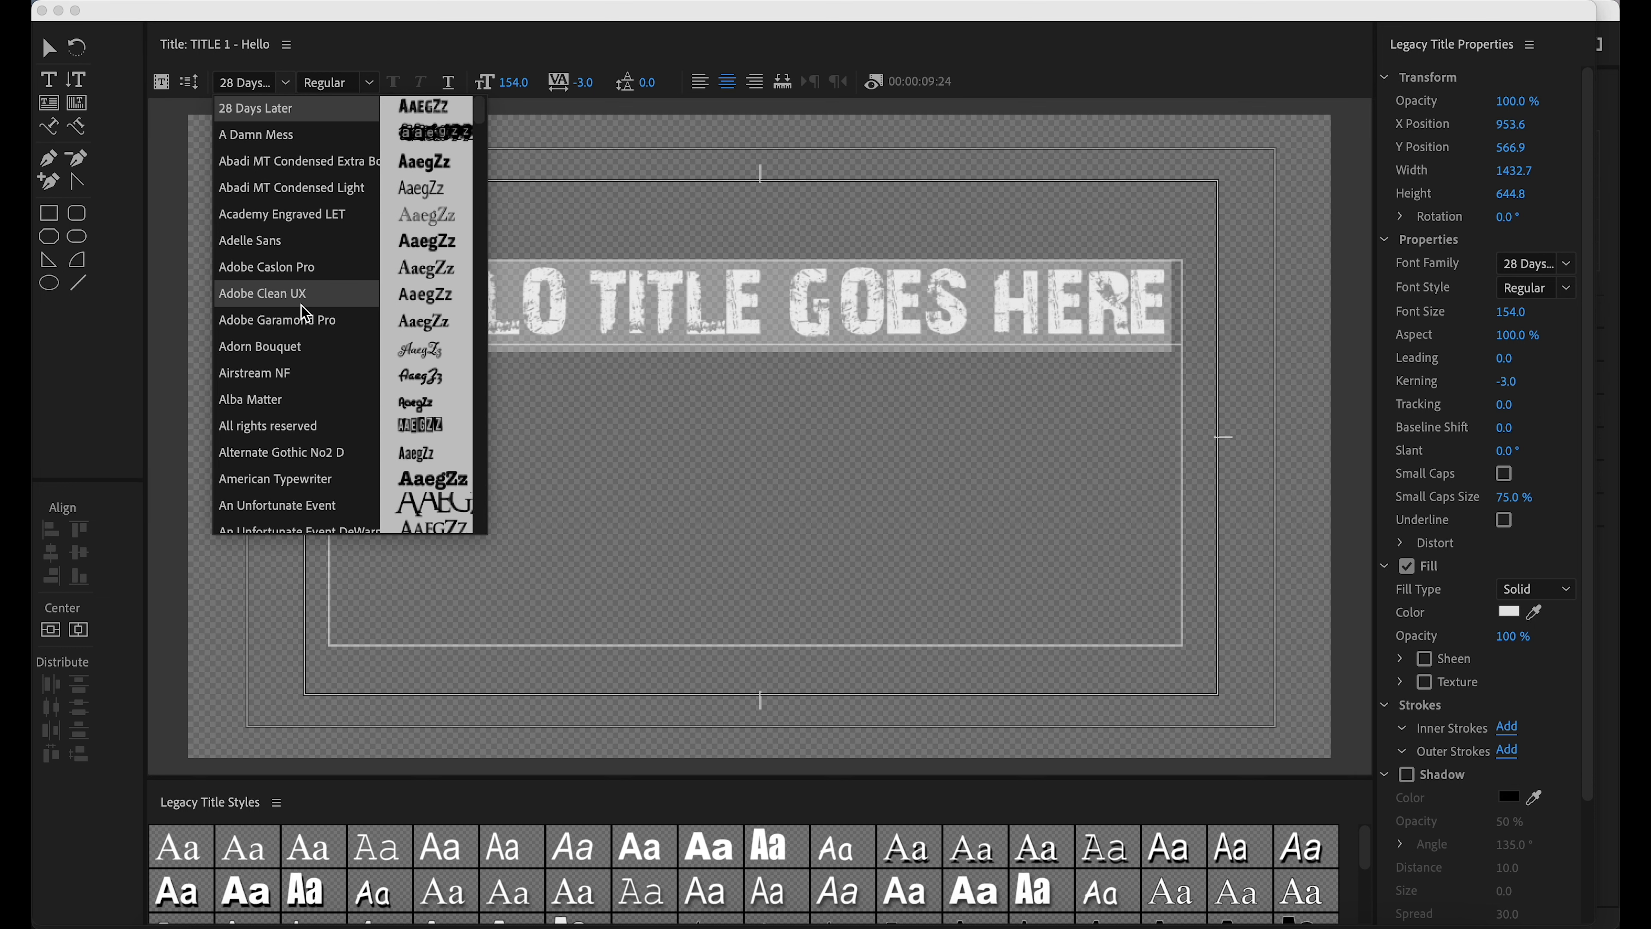
scroll(300, 306, "down", 15)
left_click_drag(479, 139, 481, 415)
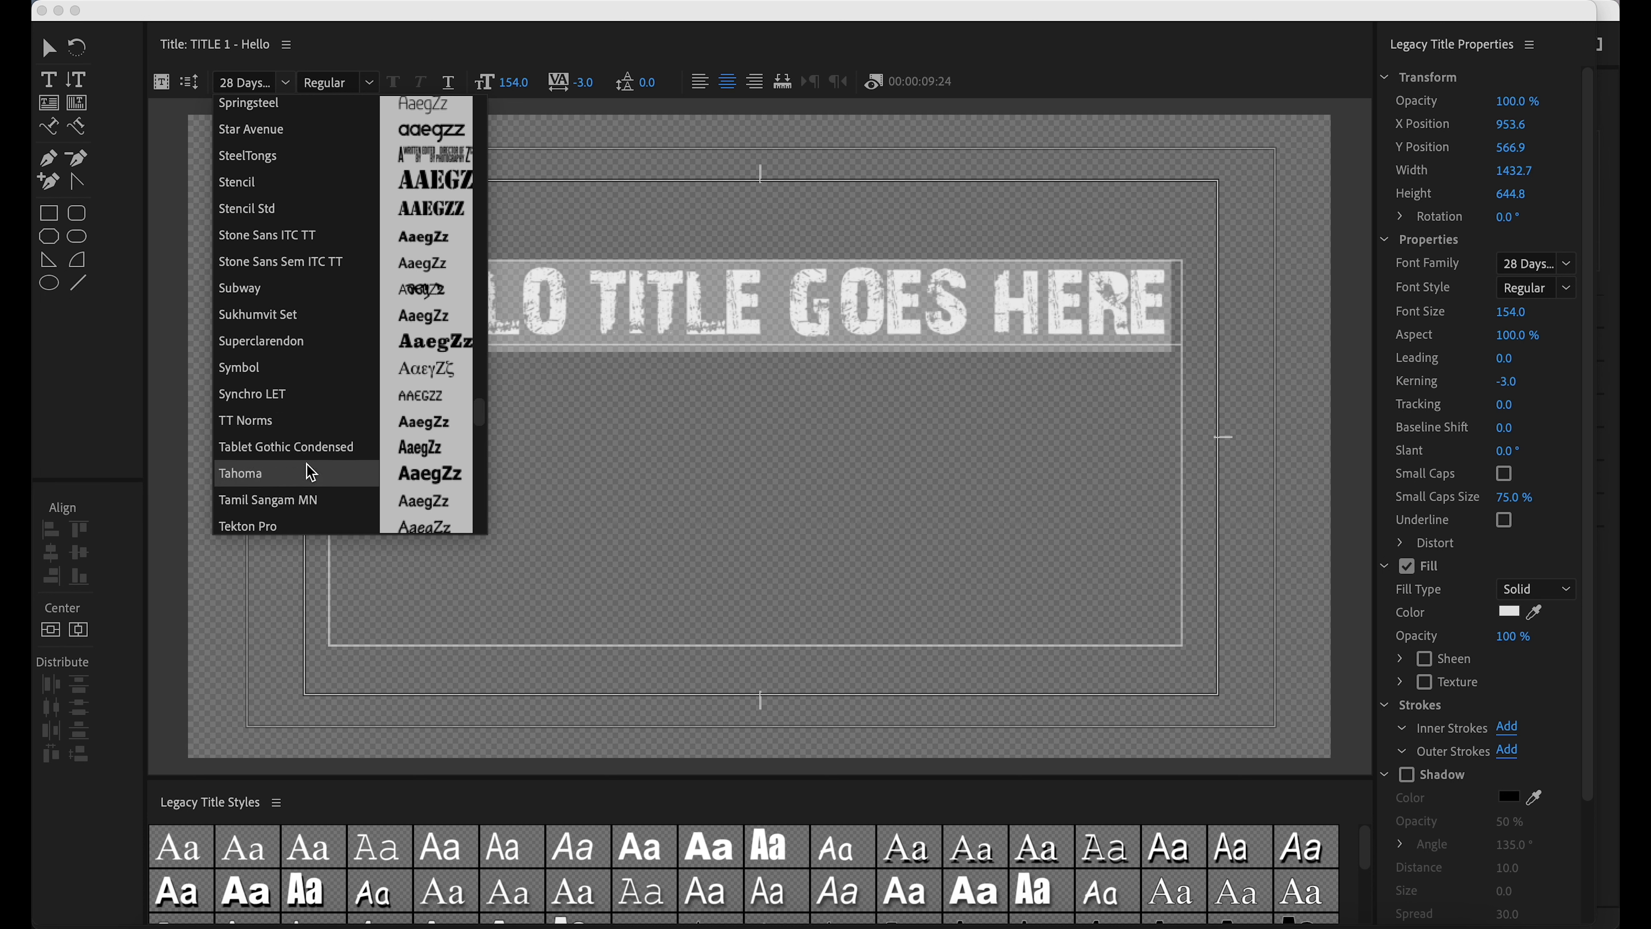
left_click(312, 473)
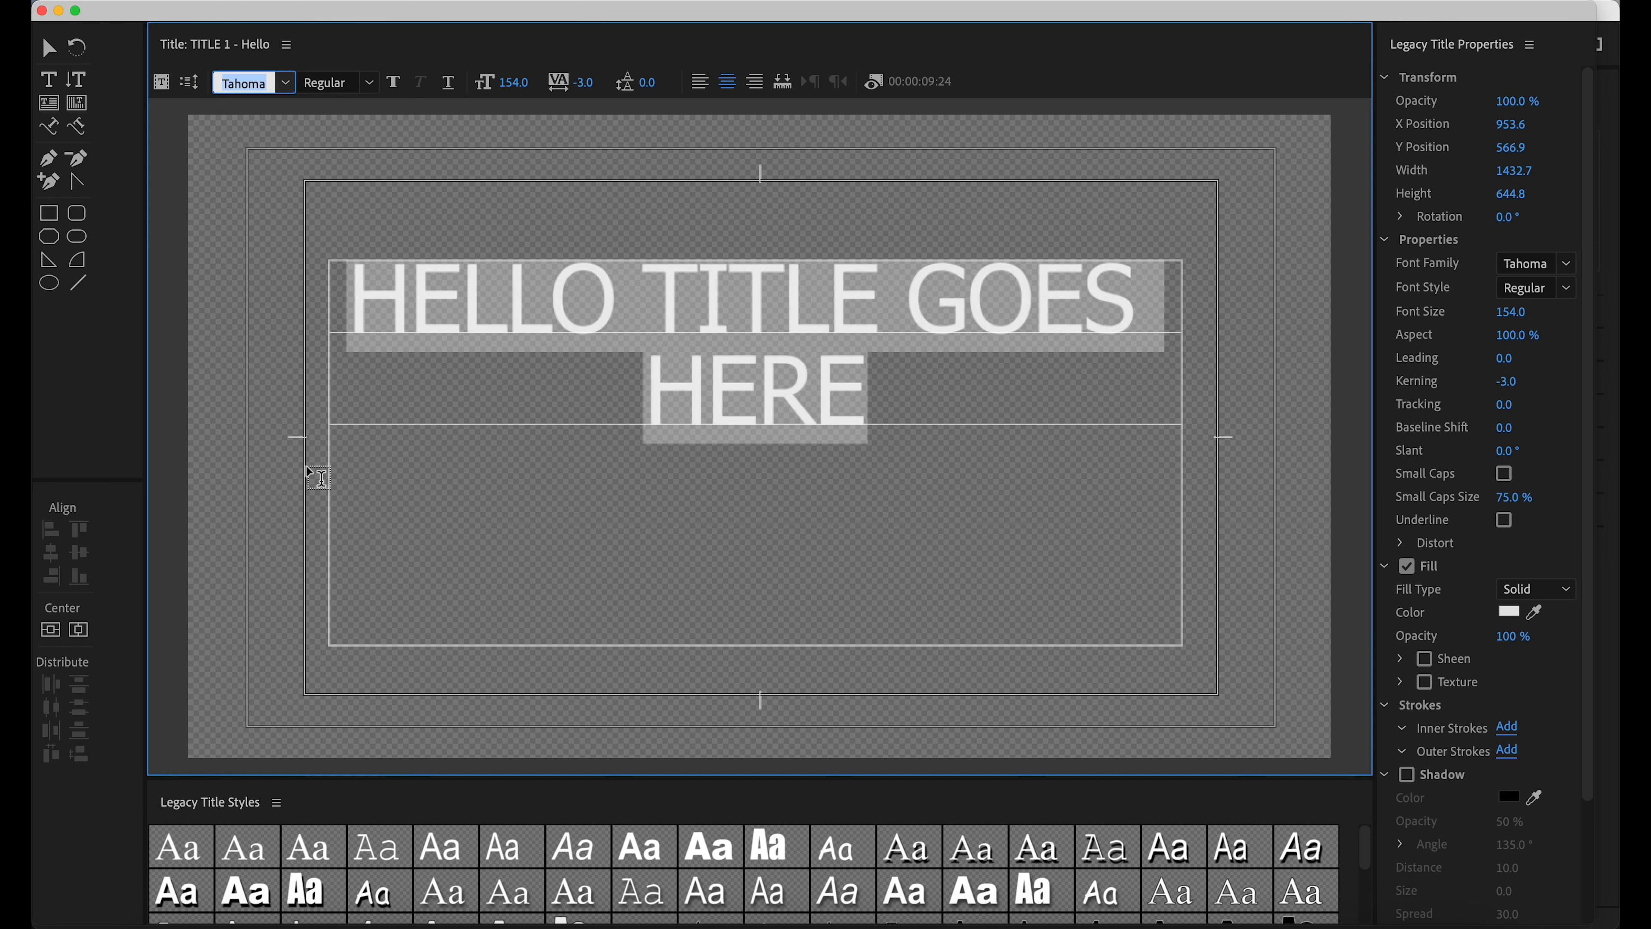
left_click(394, 86)
left_click_drag(518, 83, 492, 82)
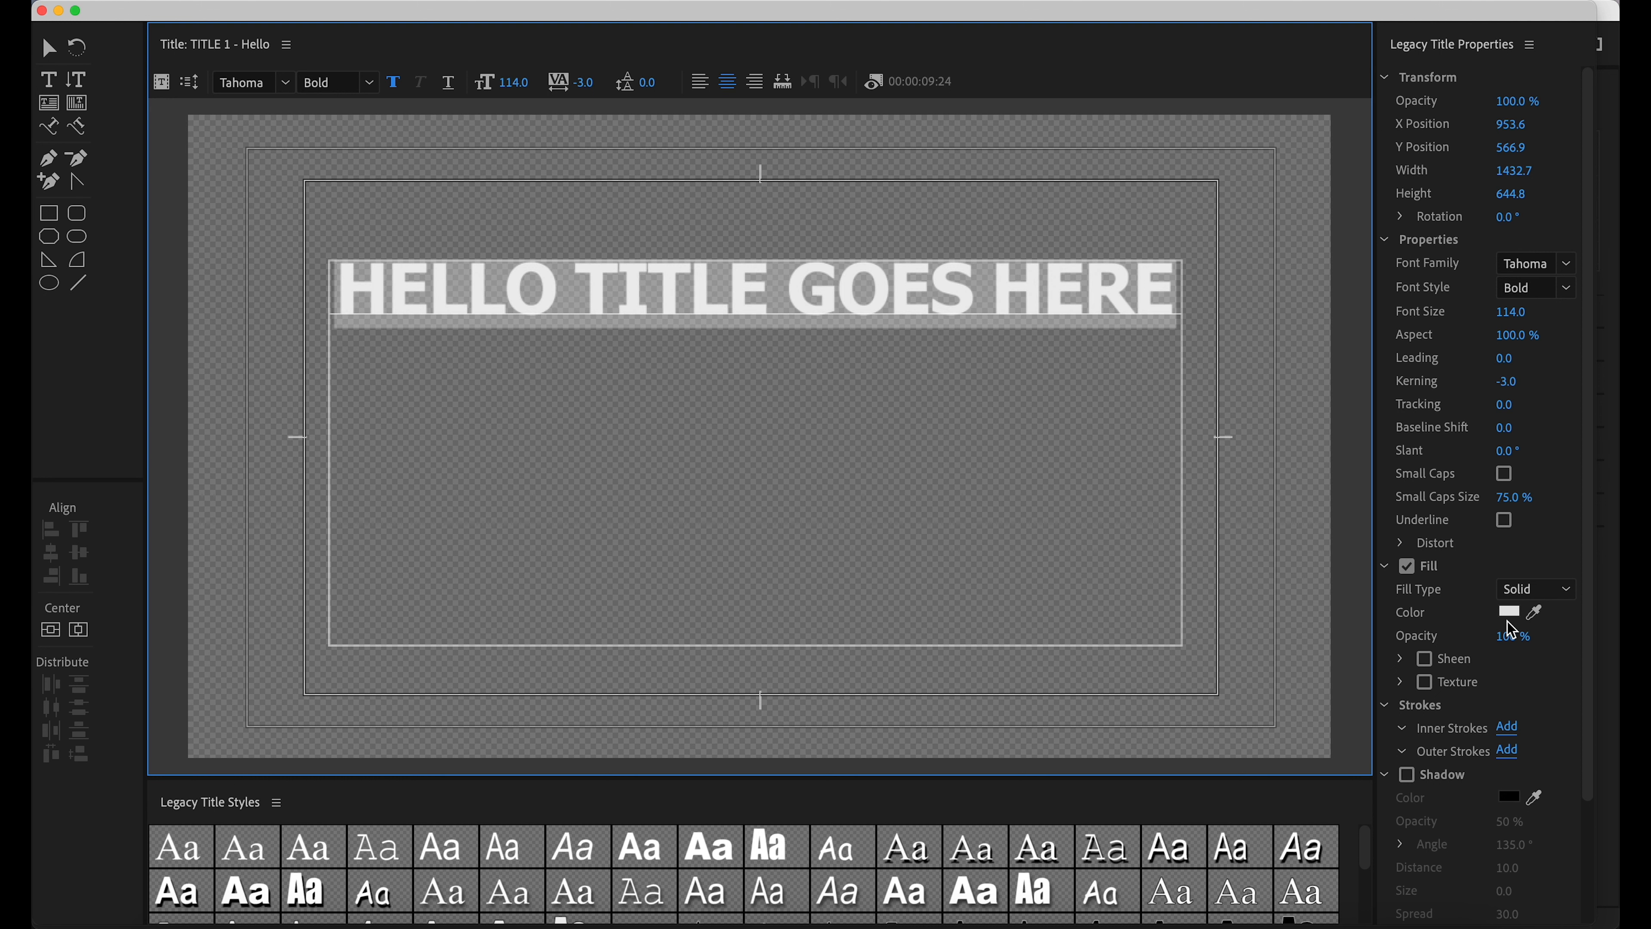
- Review the Fill Type options without changing the fill, and expand the title's Distort properties
scroll(1511, 630, "down", 2)
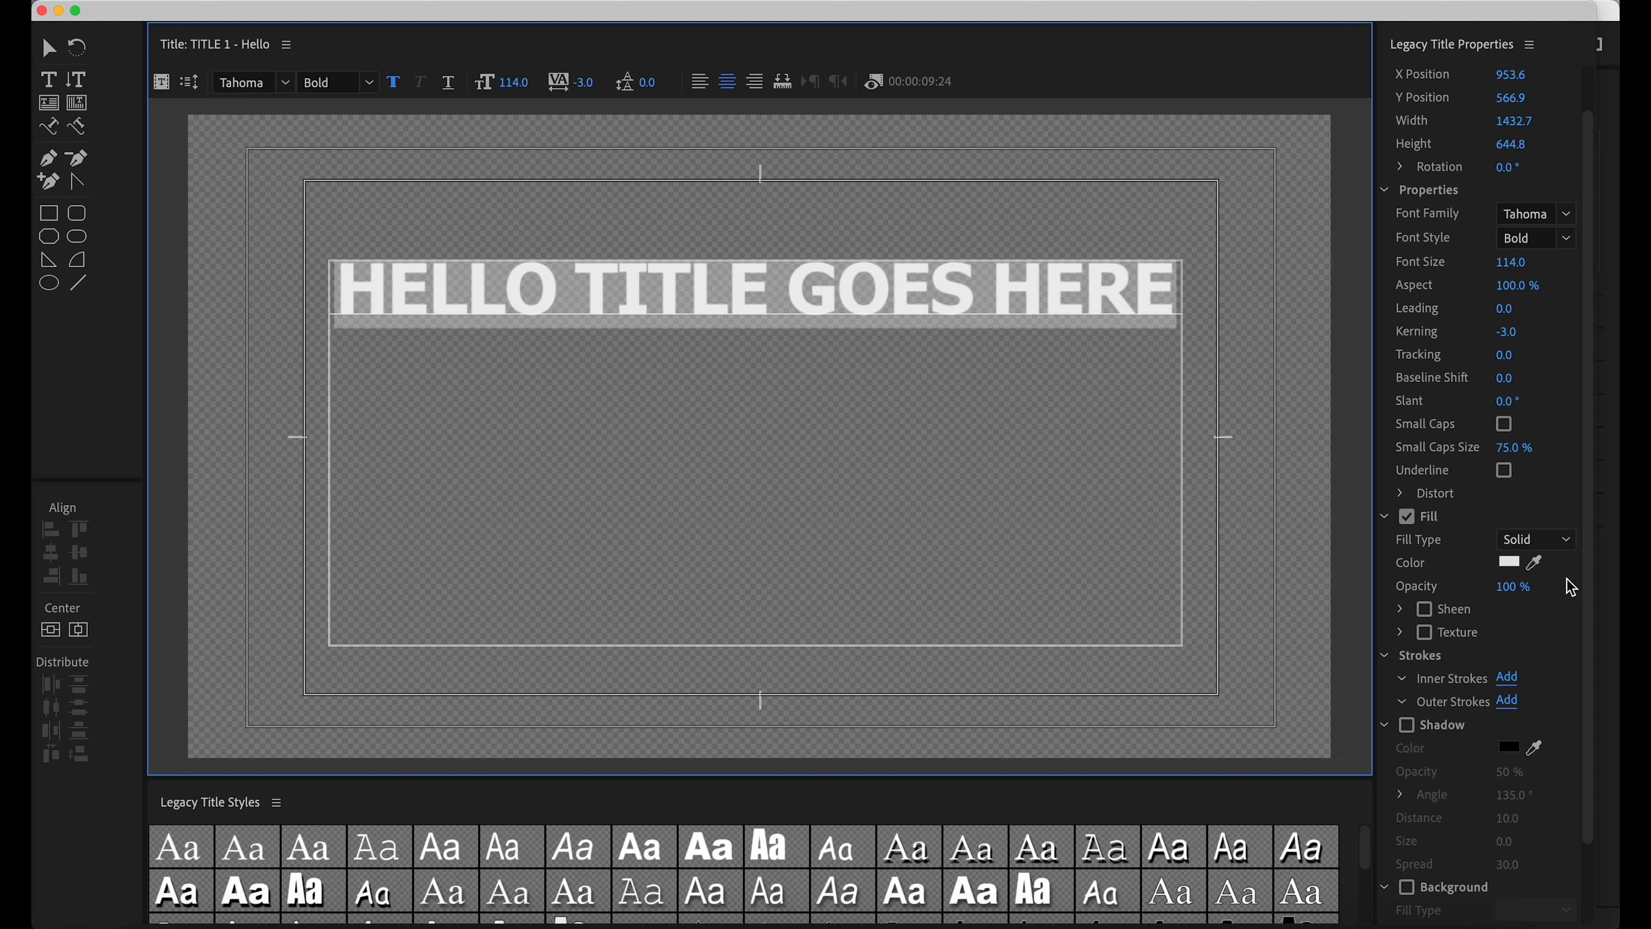
left_click(1566, 539)
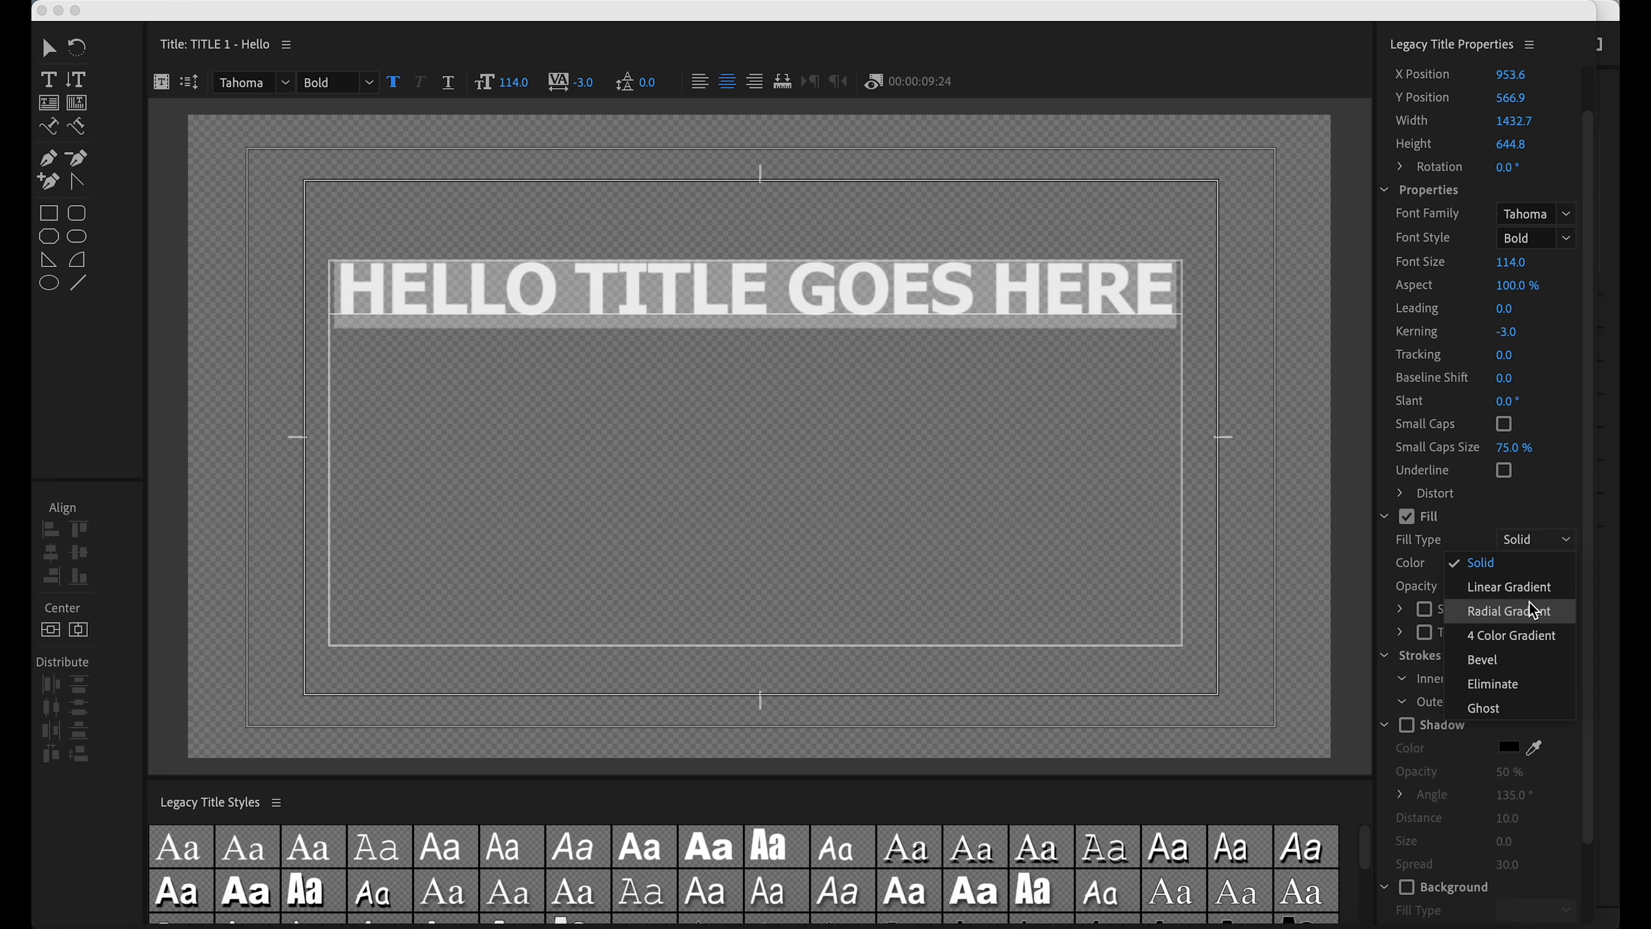
left_click(1550, 507)
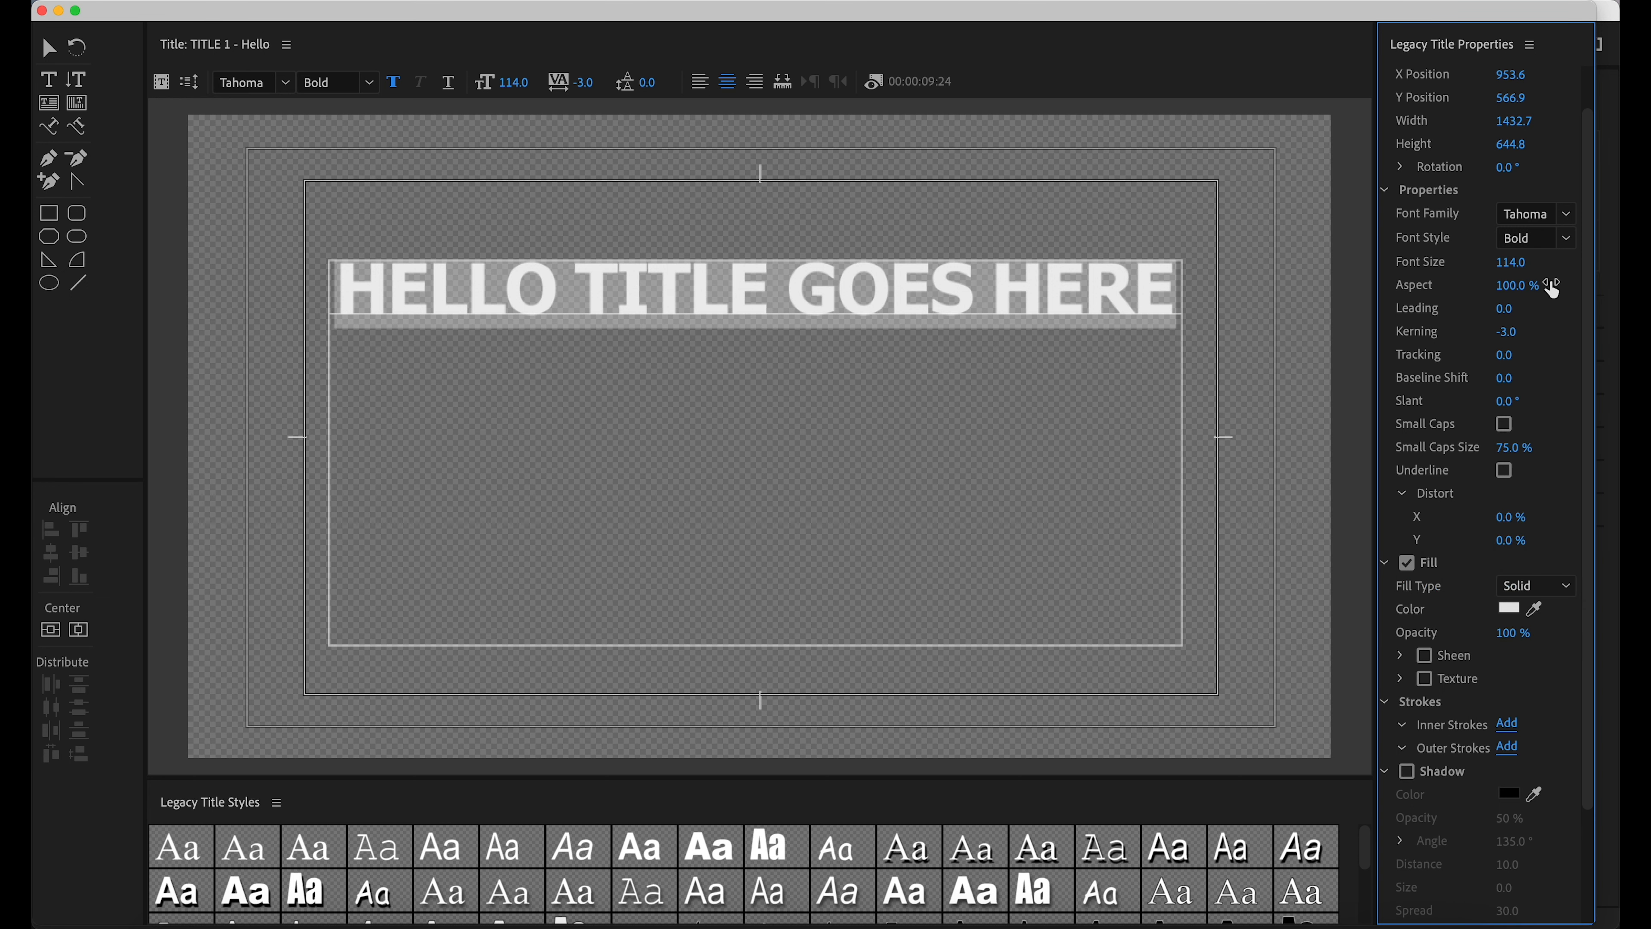
- Move the title text down to the middle of the frame at X 942.5, Y 829.1, and close the title editor
left_click(47, 52)
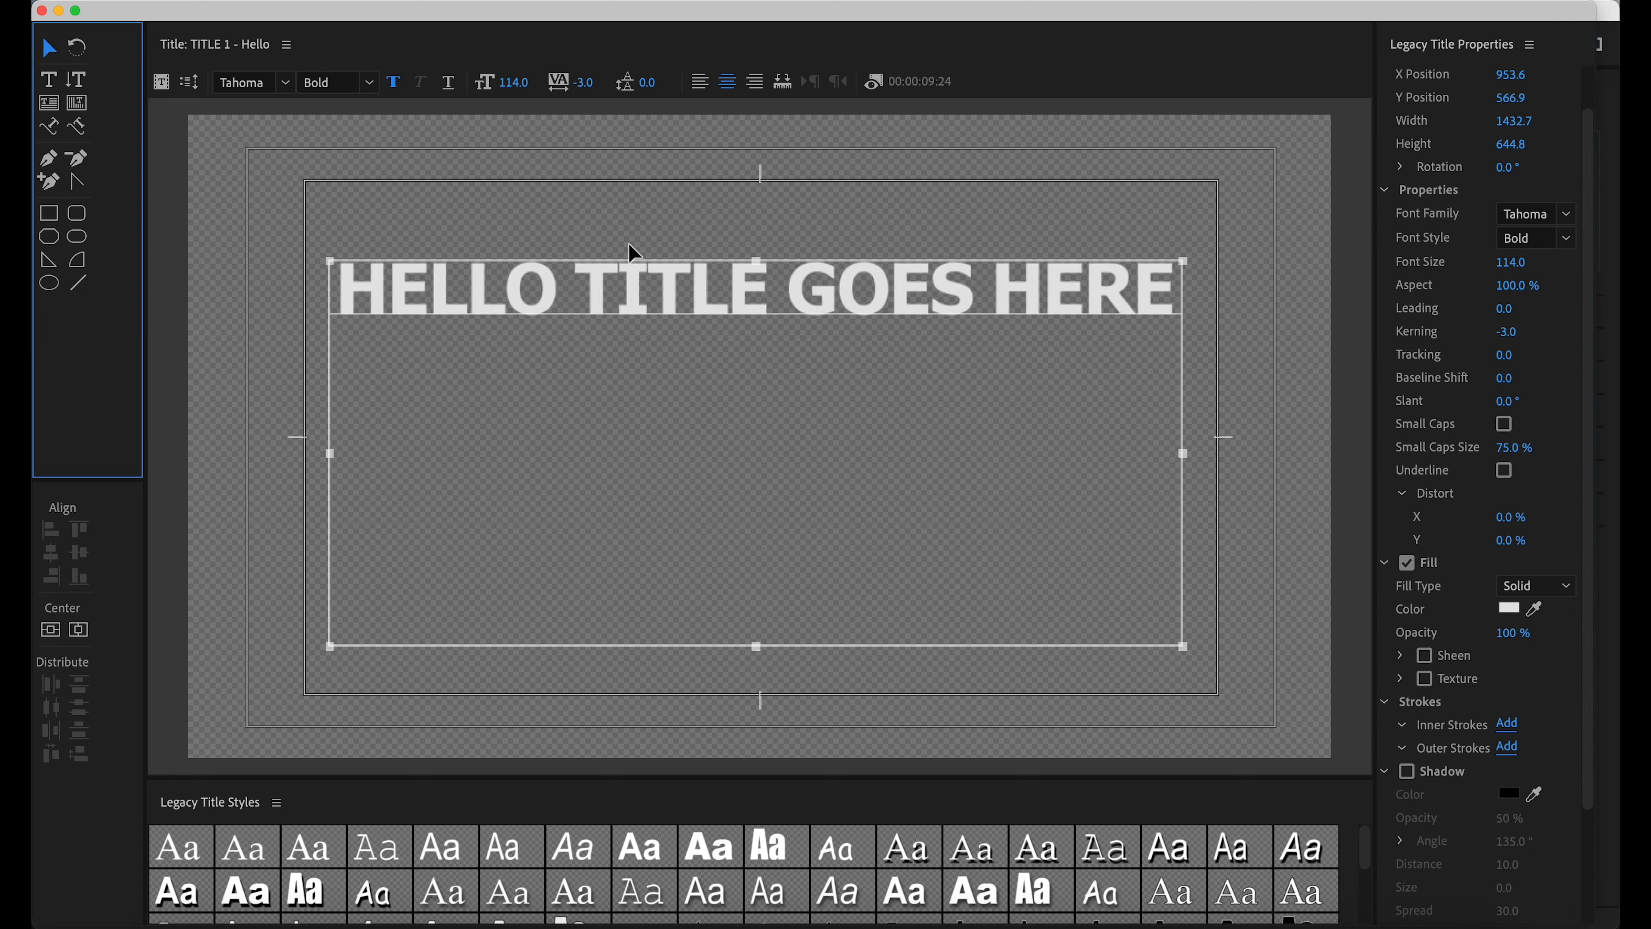
left_click(633, 228)
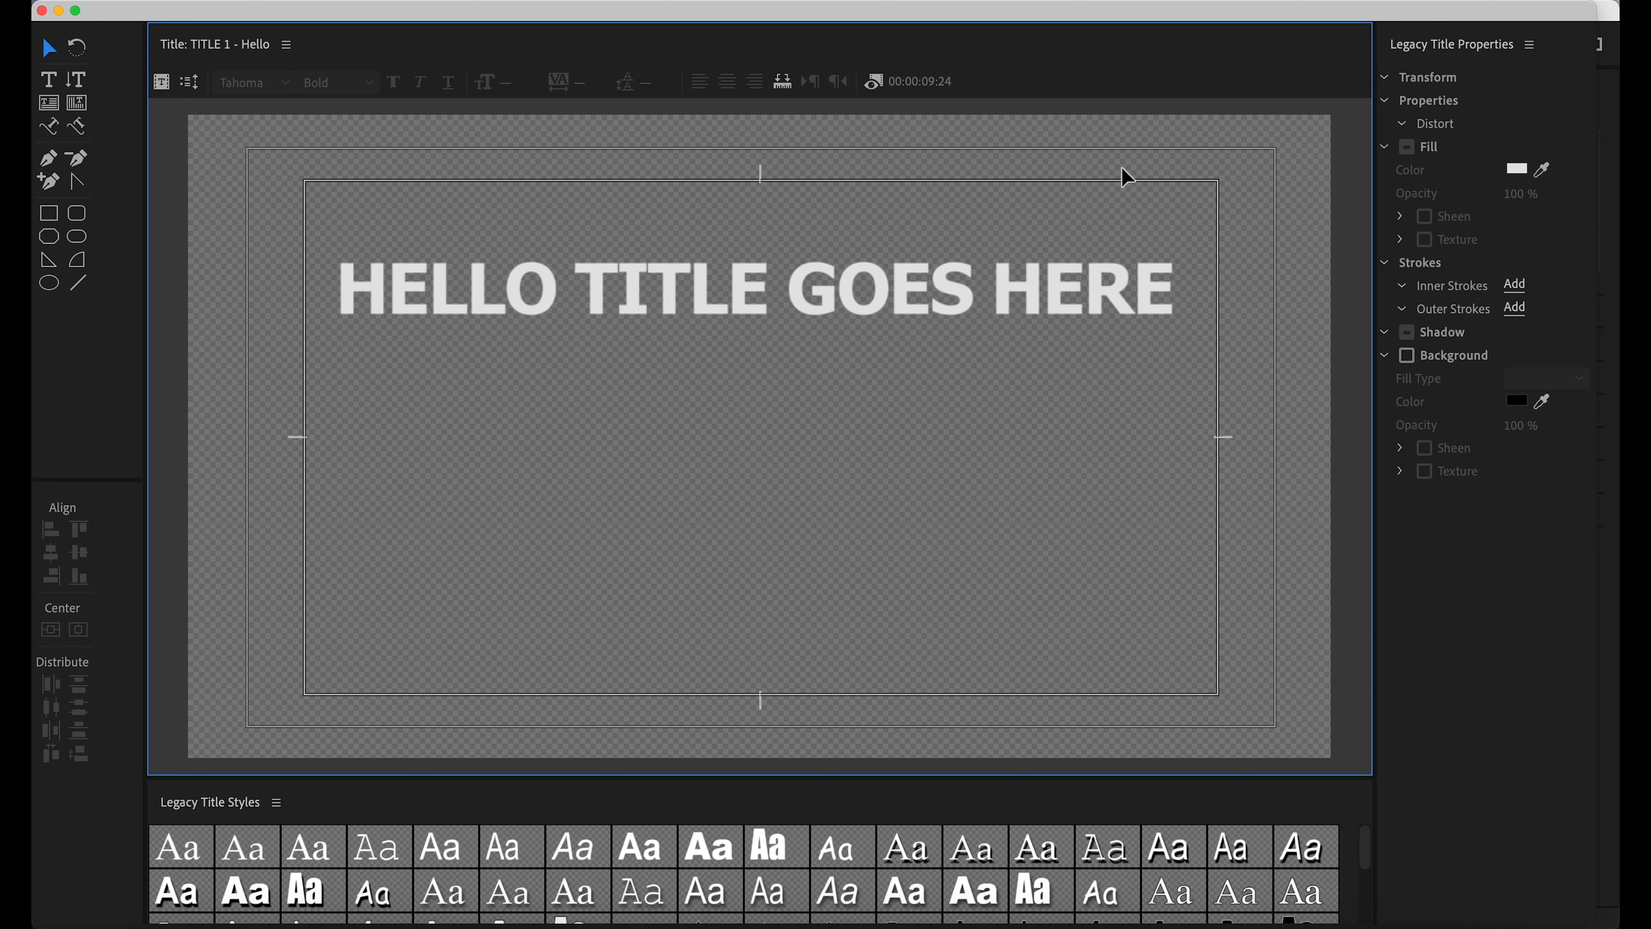
left_click(959, 294)
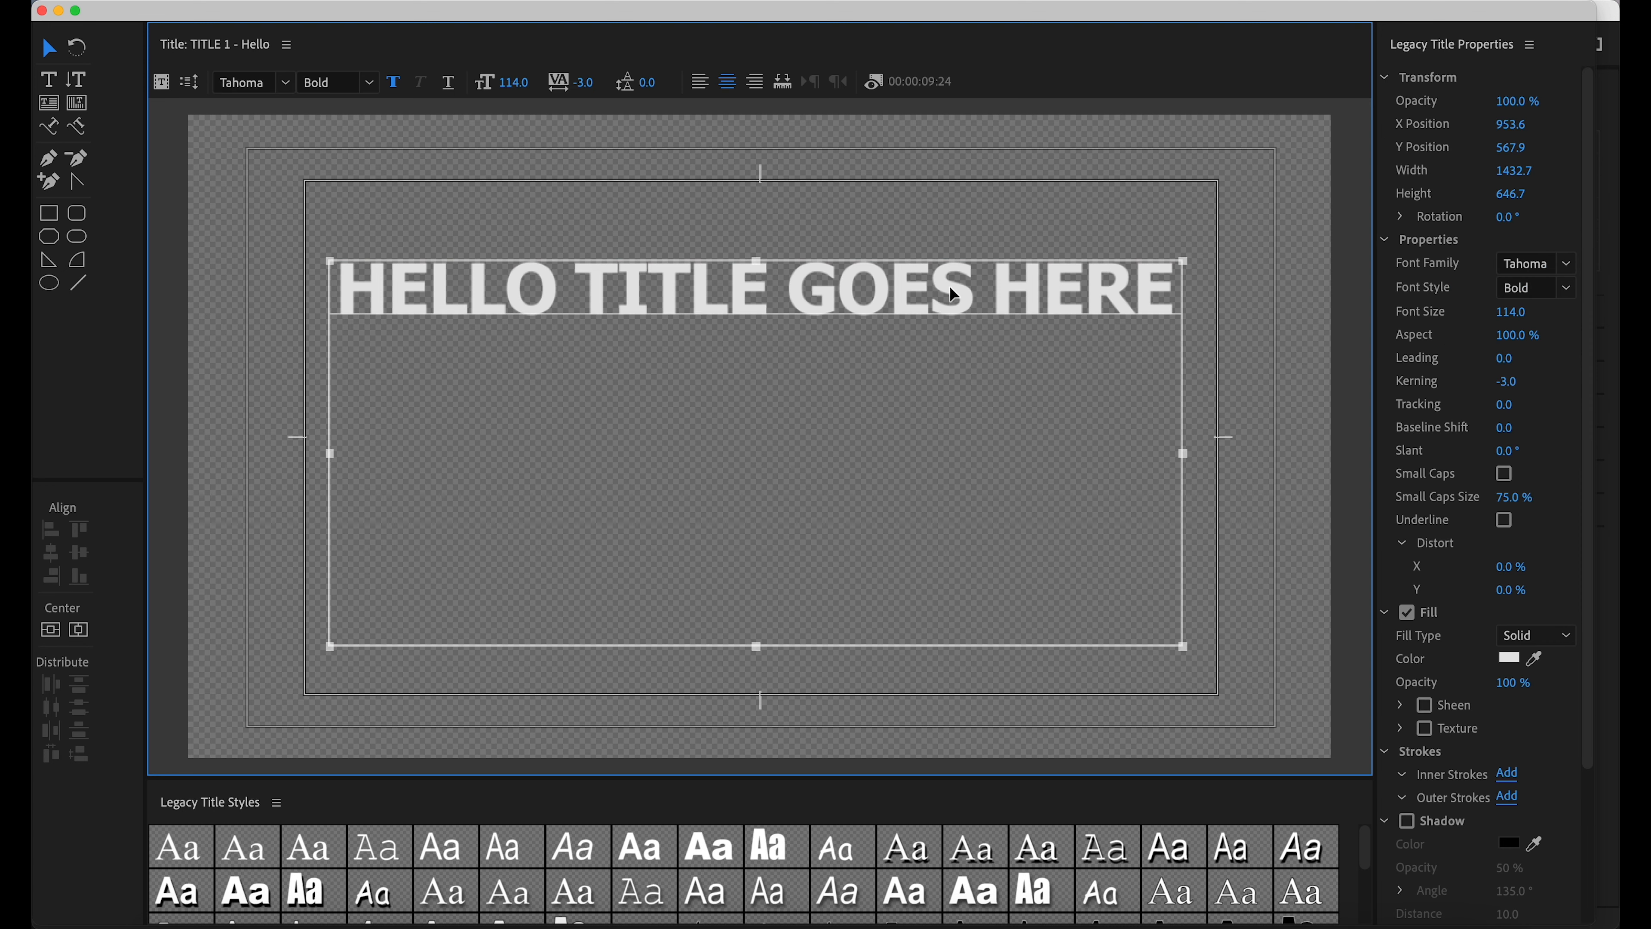
left_click_drag(953, 294, 950, 448)
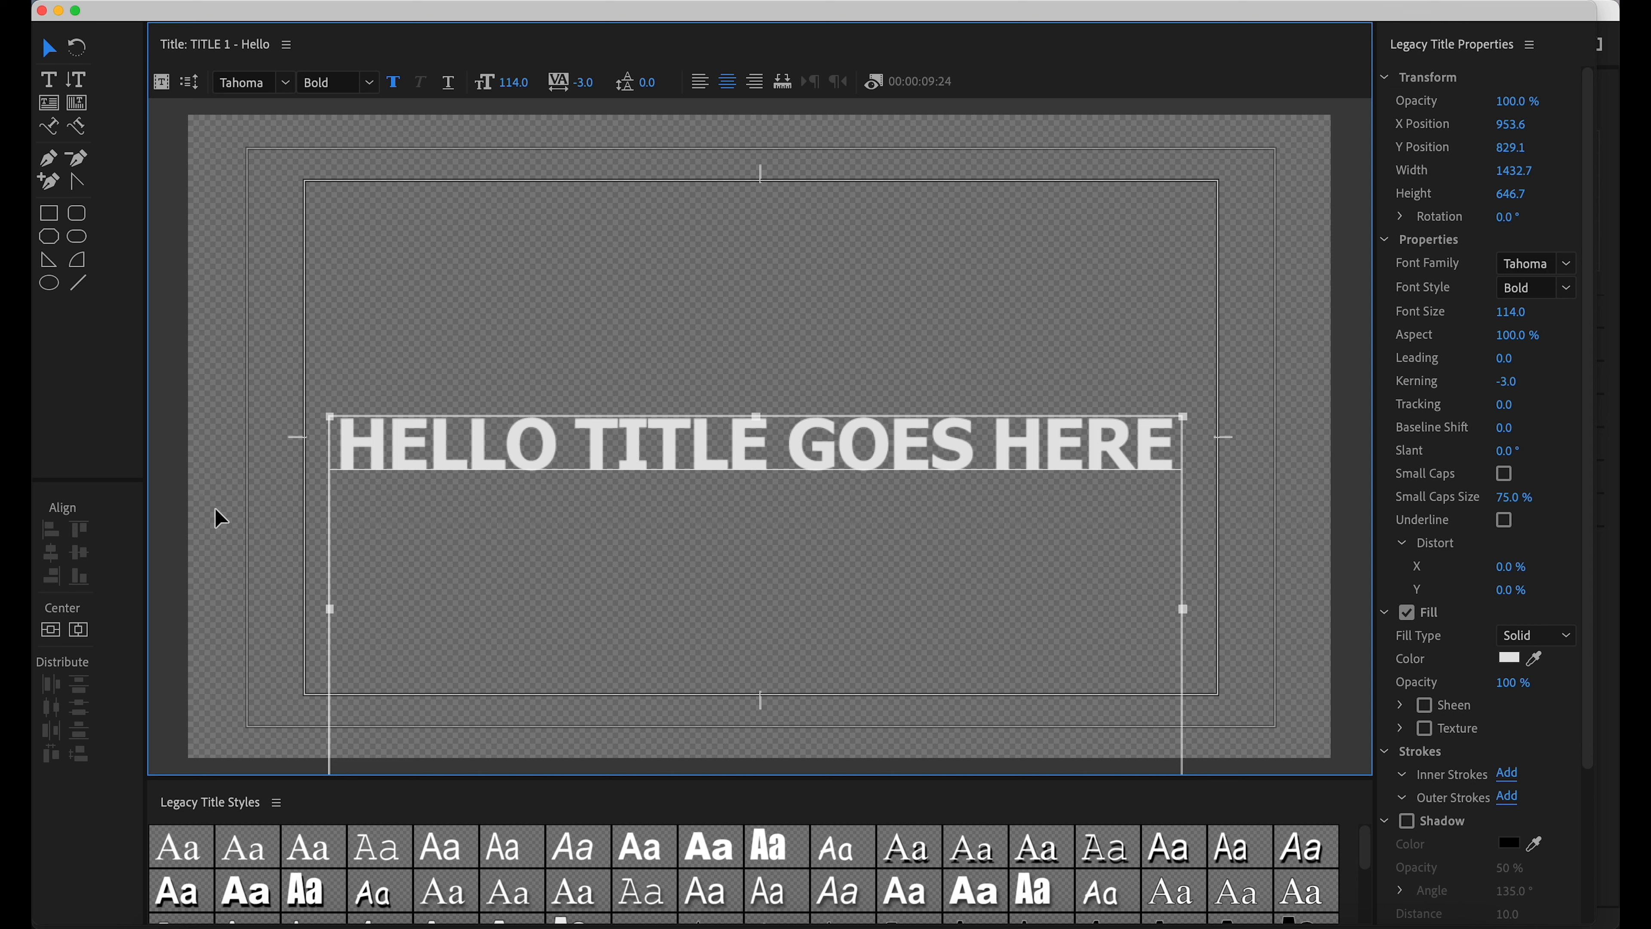
mouse_move(884, 444)
left_mouse_down()
mouse_move(859, 251)
mouse_move(854, 424)
mouse_move(875, 444)
left_mouse_up()
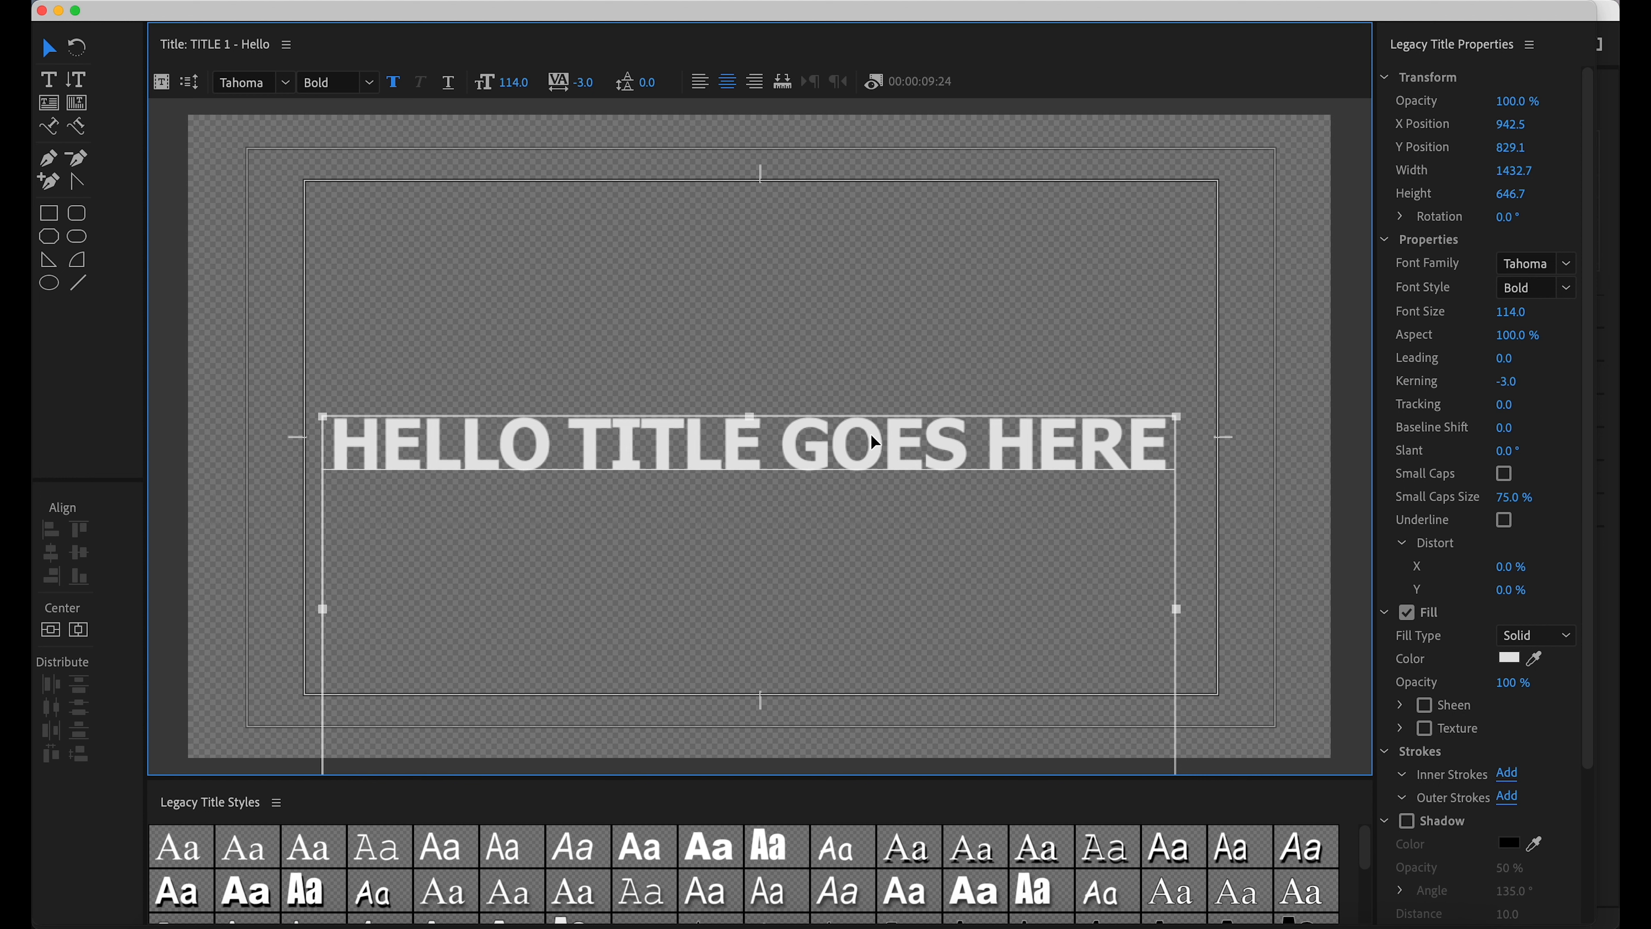
left_click(41, 11)
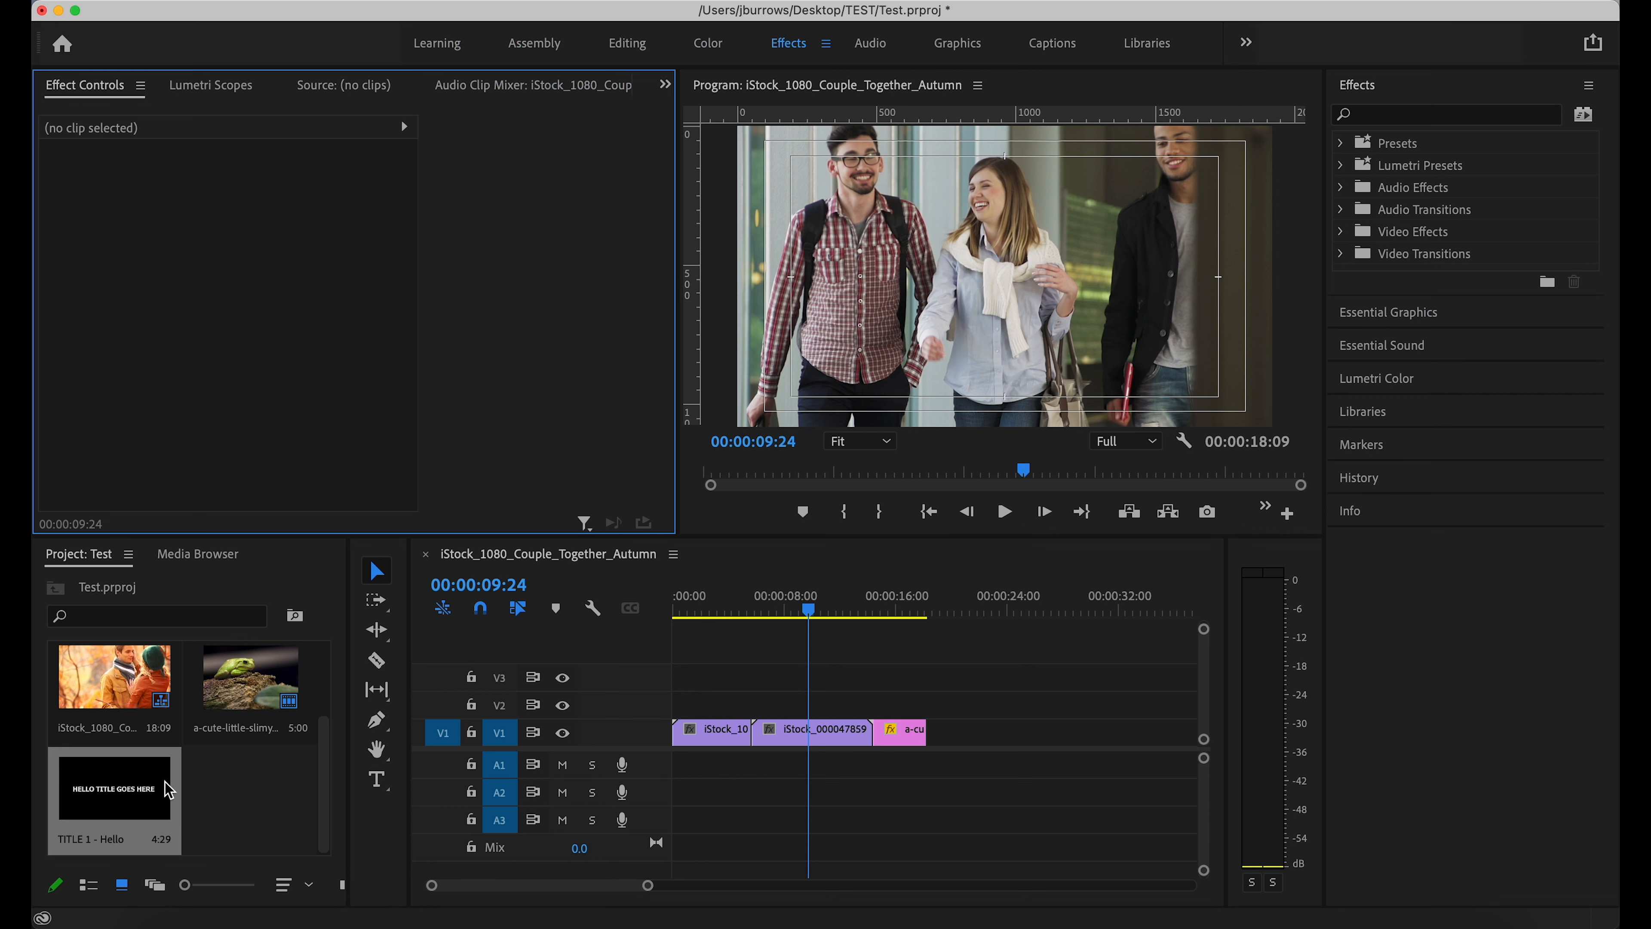
key("Delete")
key("super+z")
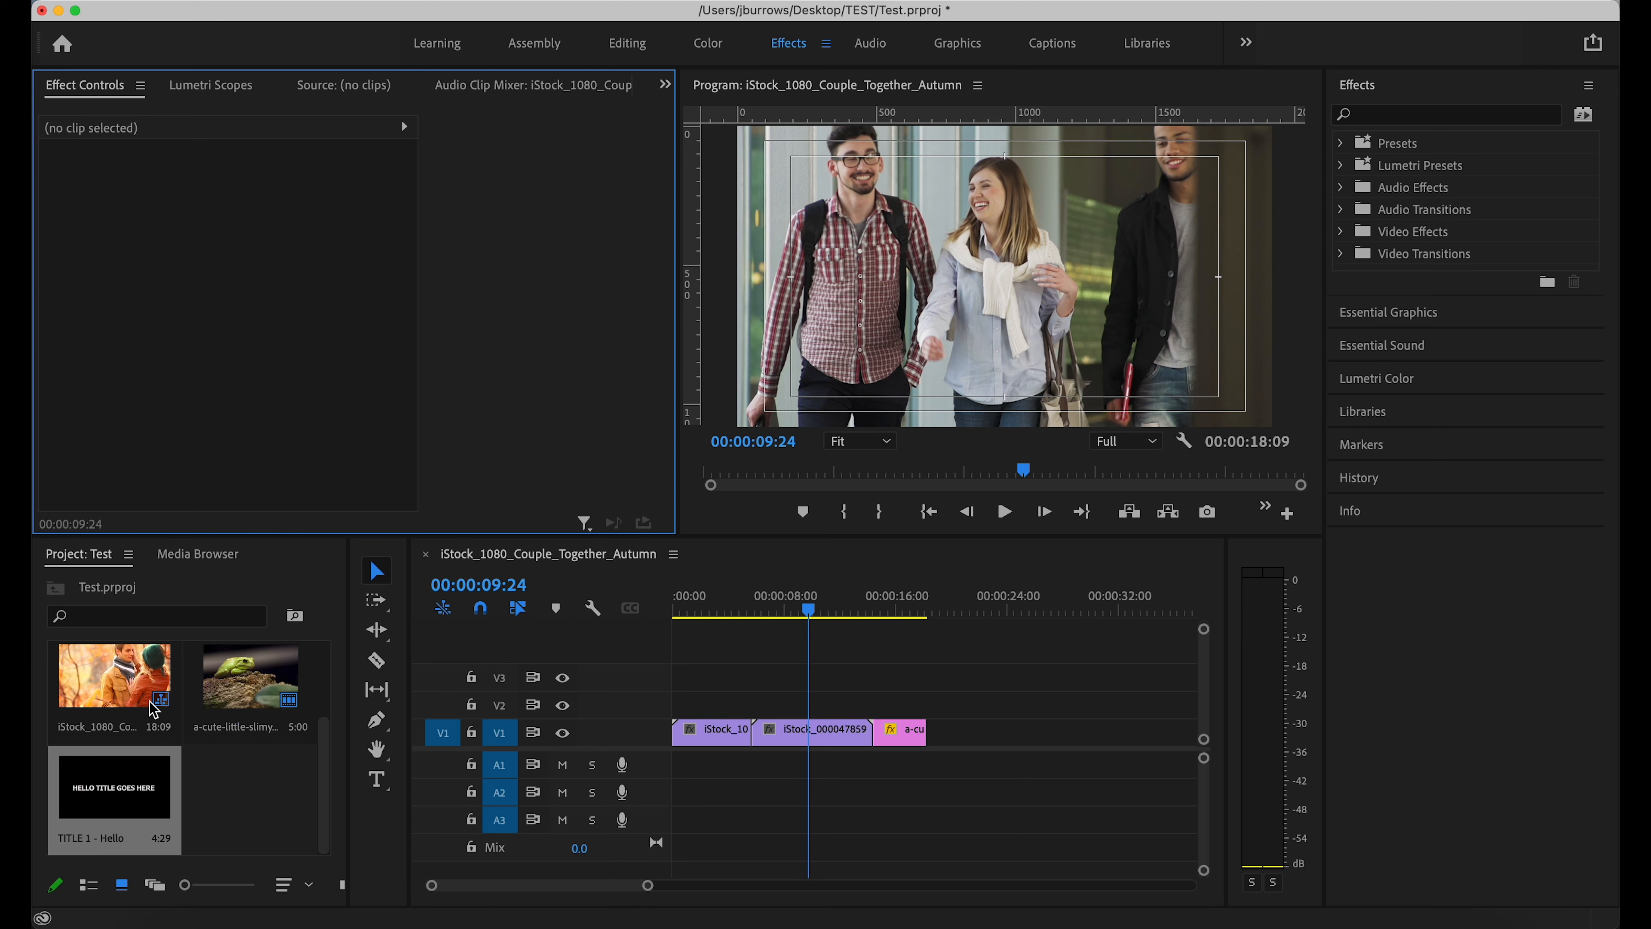
key("Delete")
key("super+z")
- Place TITLE 1 - Hello on track V1, leaving a gap after the frog still, so the sequence ends at 00:00:25:04
left_click_drag(118, 792, 974, 729)
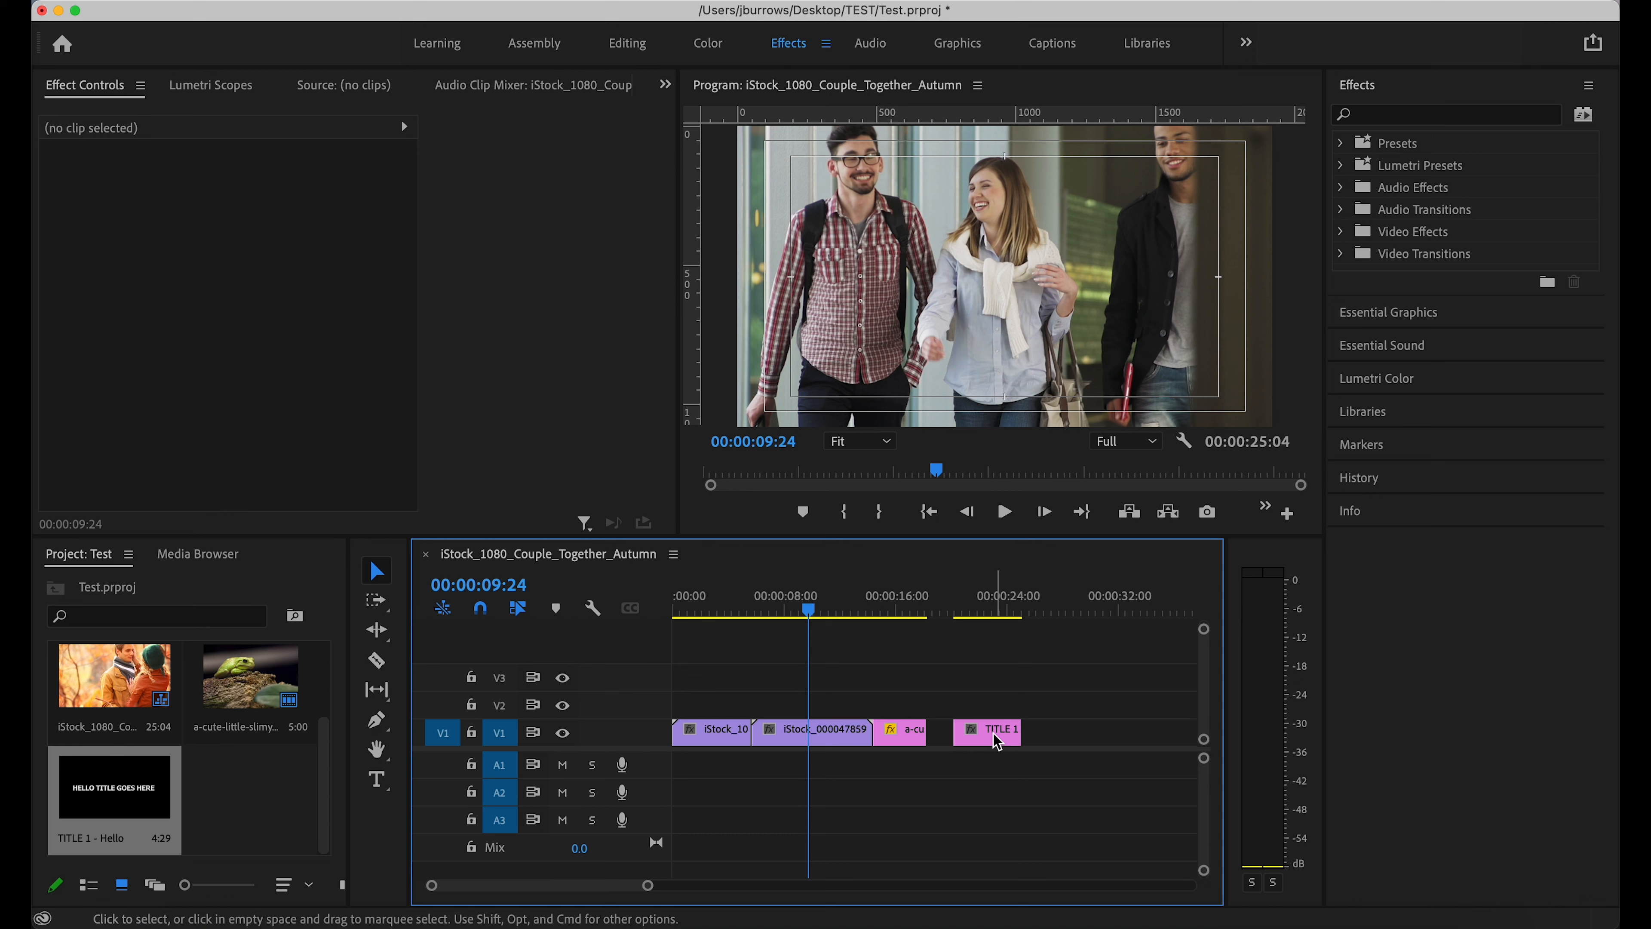
mouse_move(998, 742)
- Change the label color of the second clip on V1 to Blue
right_click(844, 737)
scroll(909, 759, "down", 10)
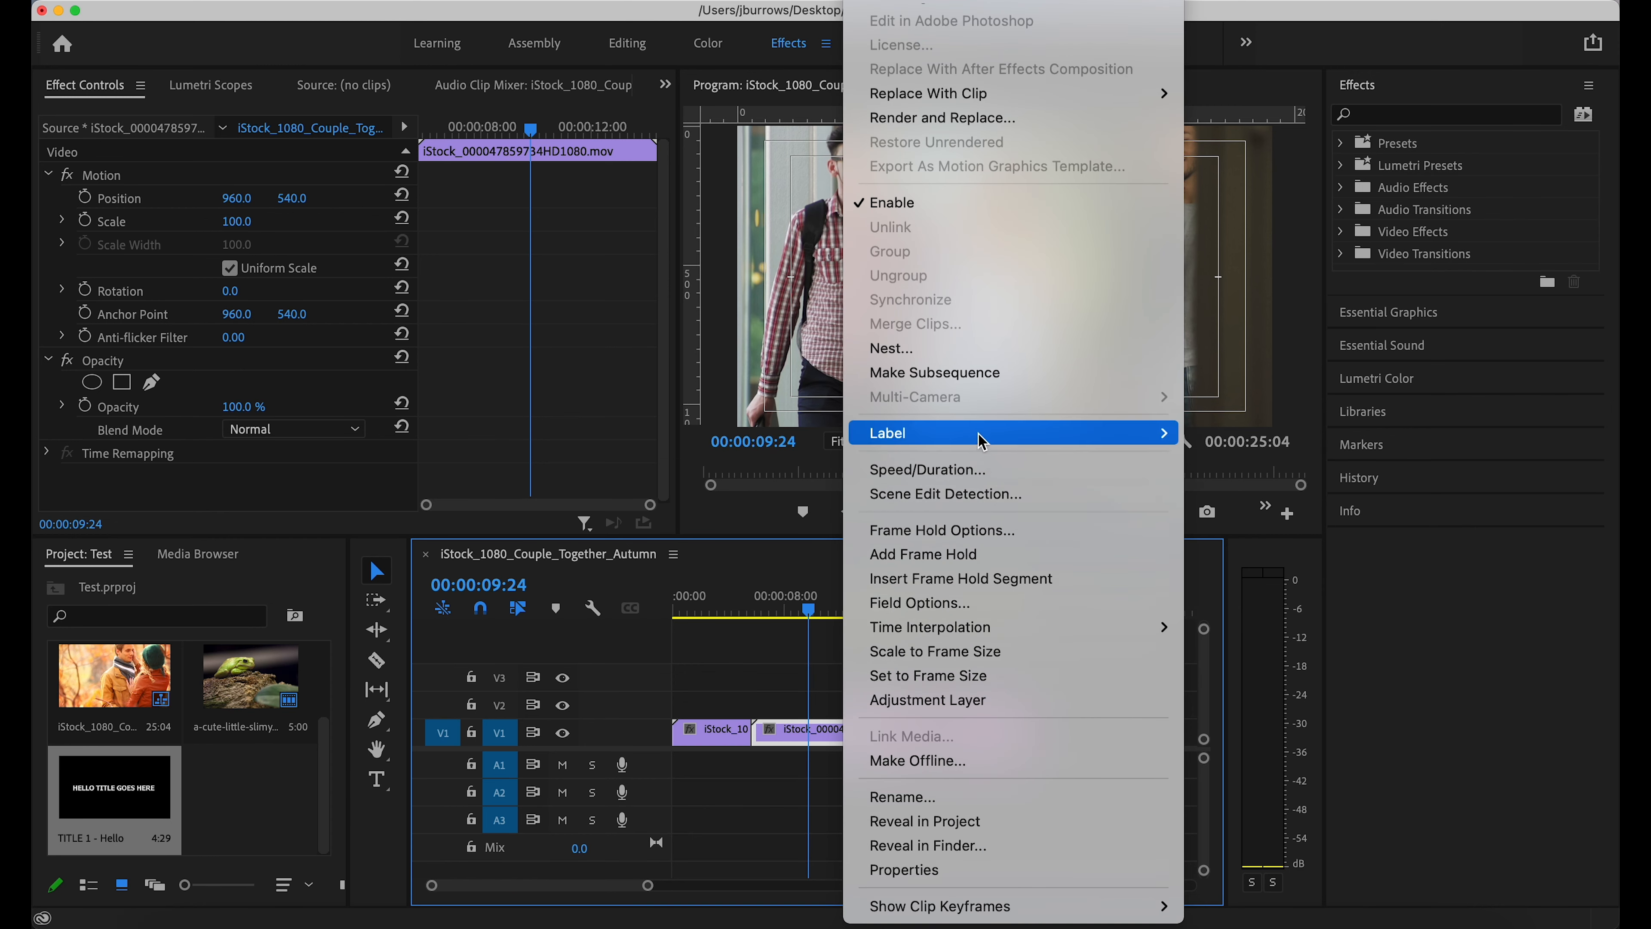
mouse_move(982, 441)
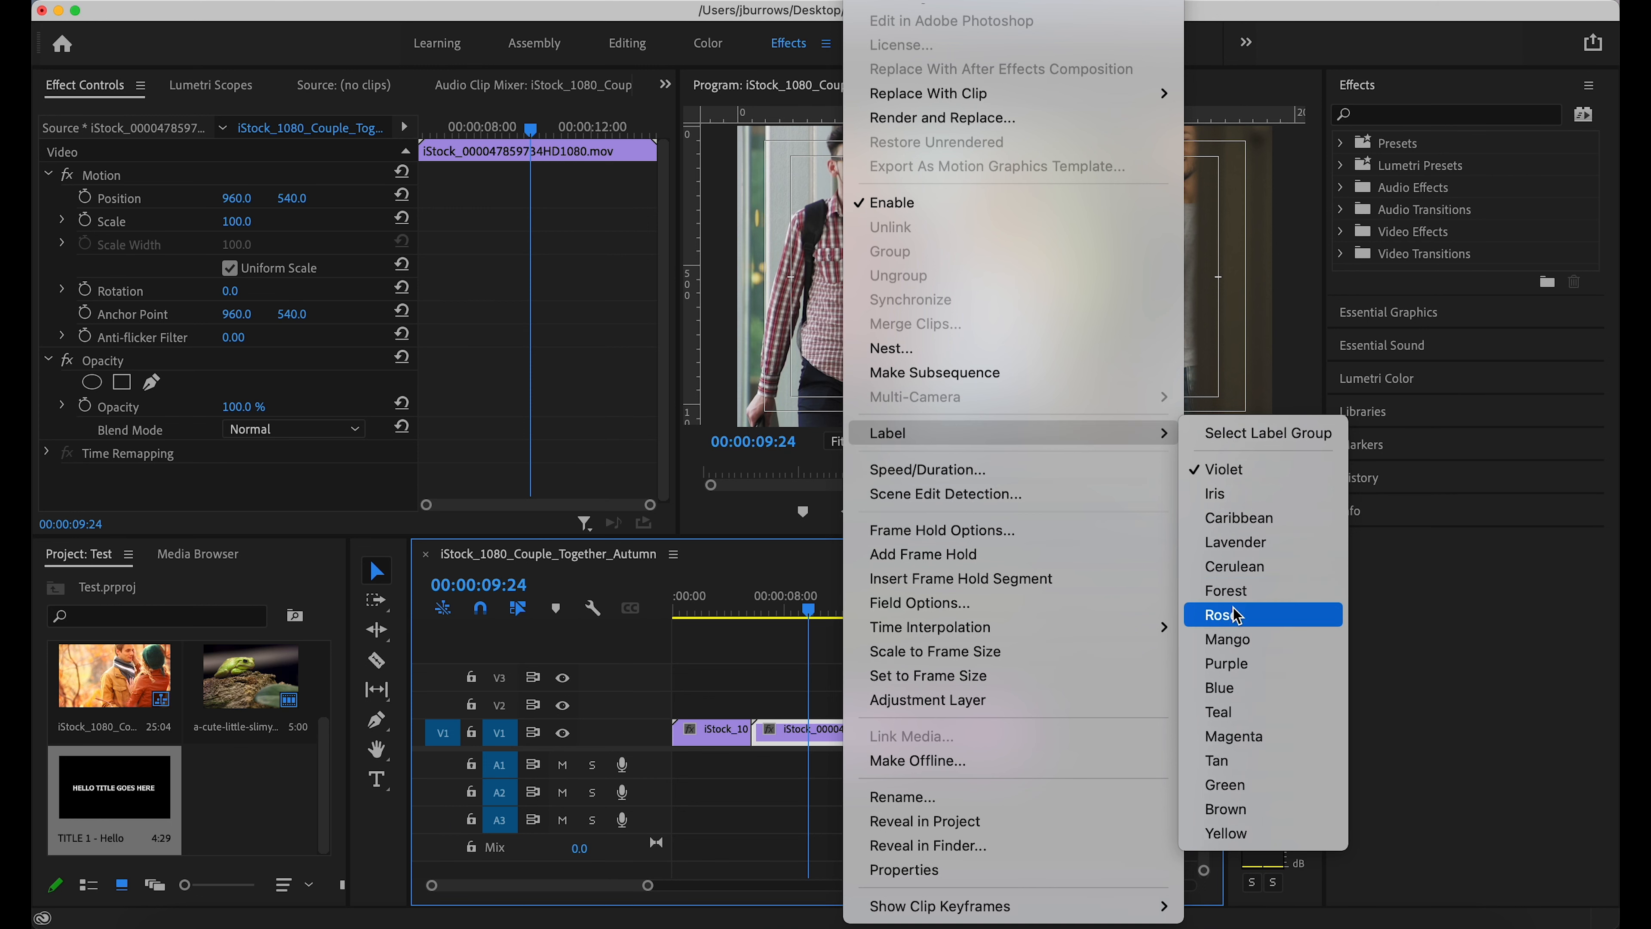
left_click(1234, 693)
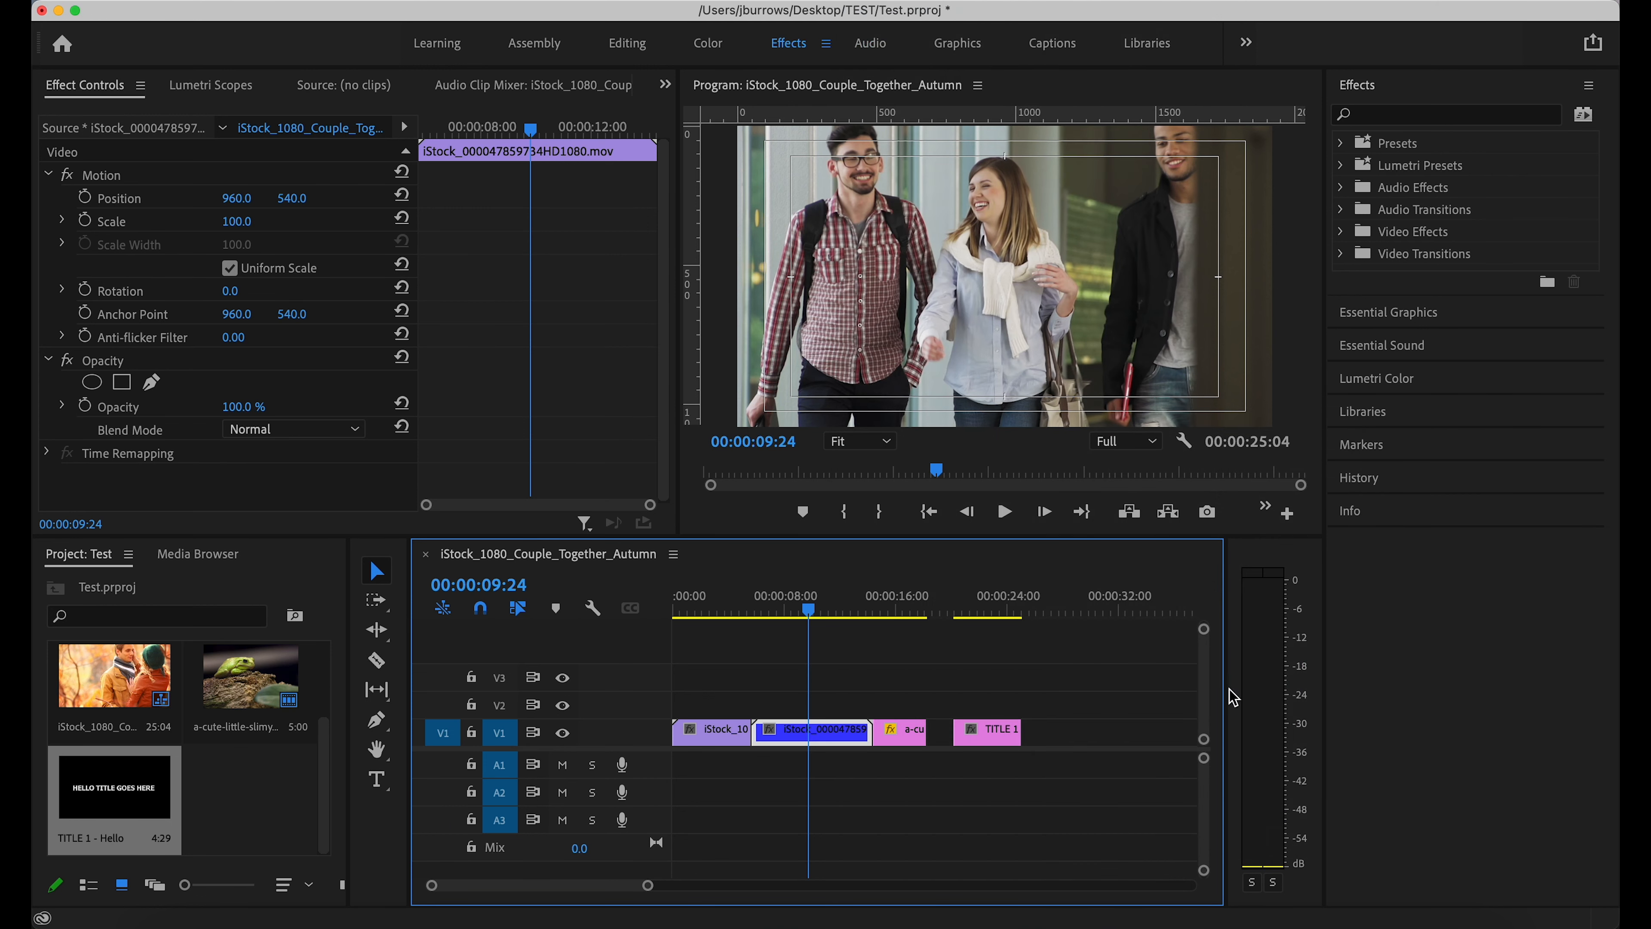
- Change the label color of the first clip on V1 to Blue as well
right_click(736, 740)
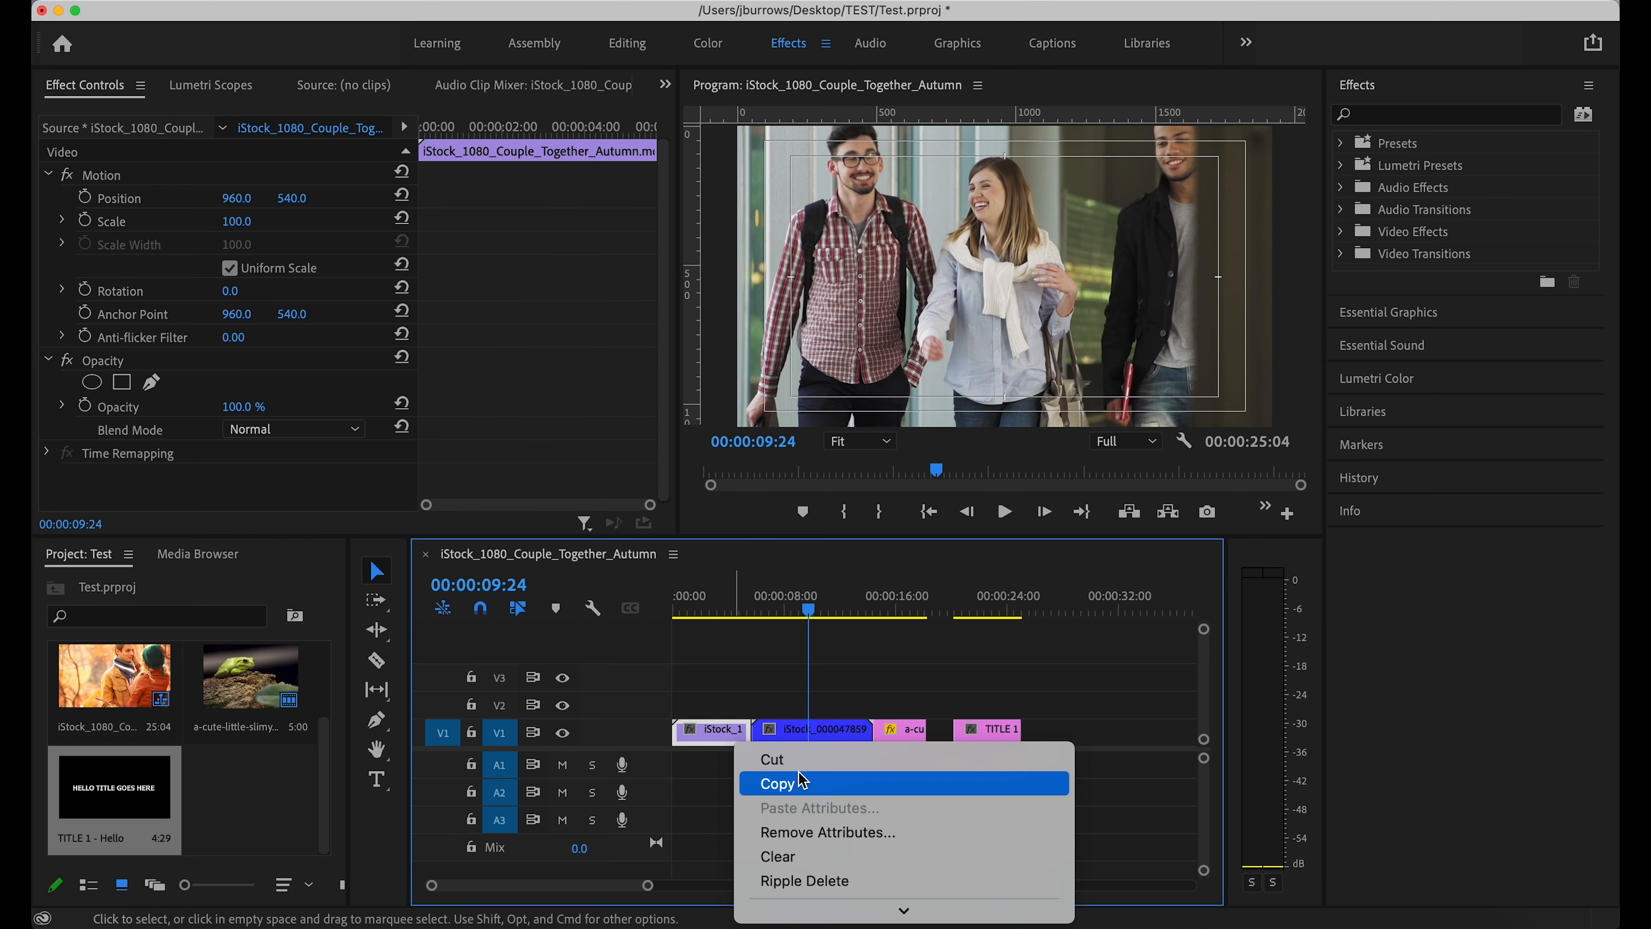
scroll(845, 774, "down", 10)
mouse_move(843, 622)
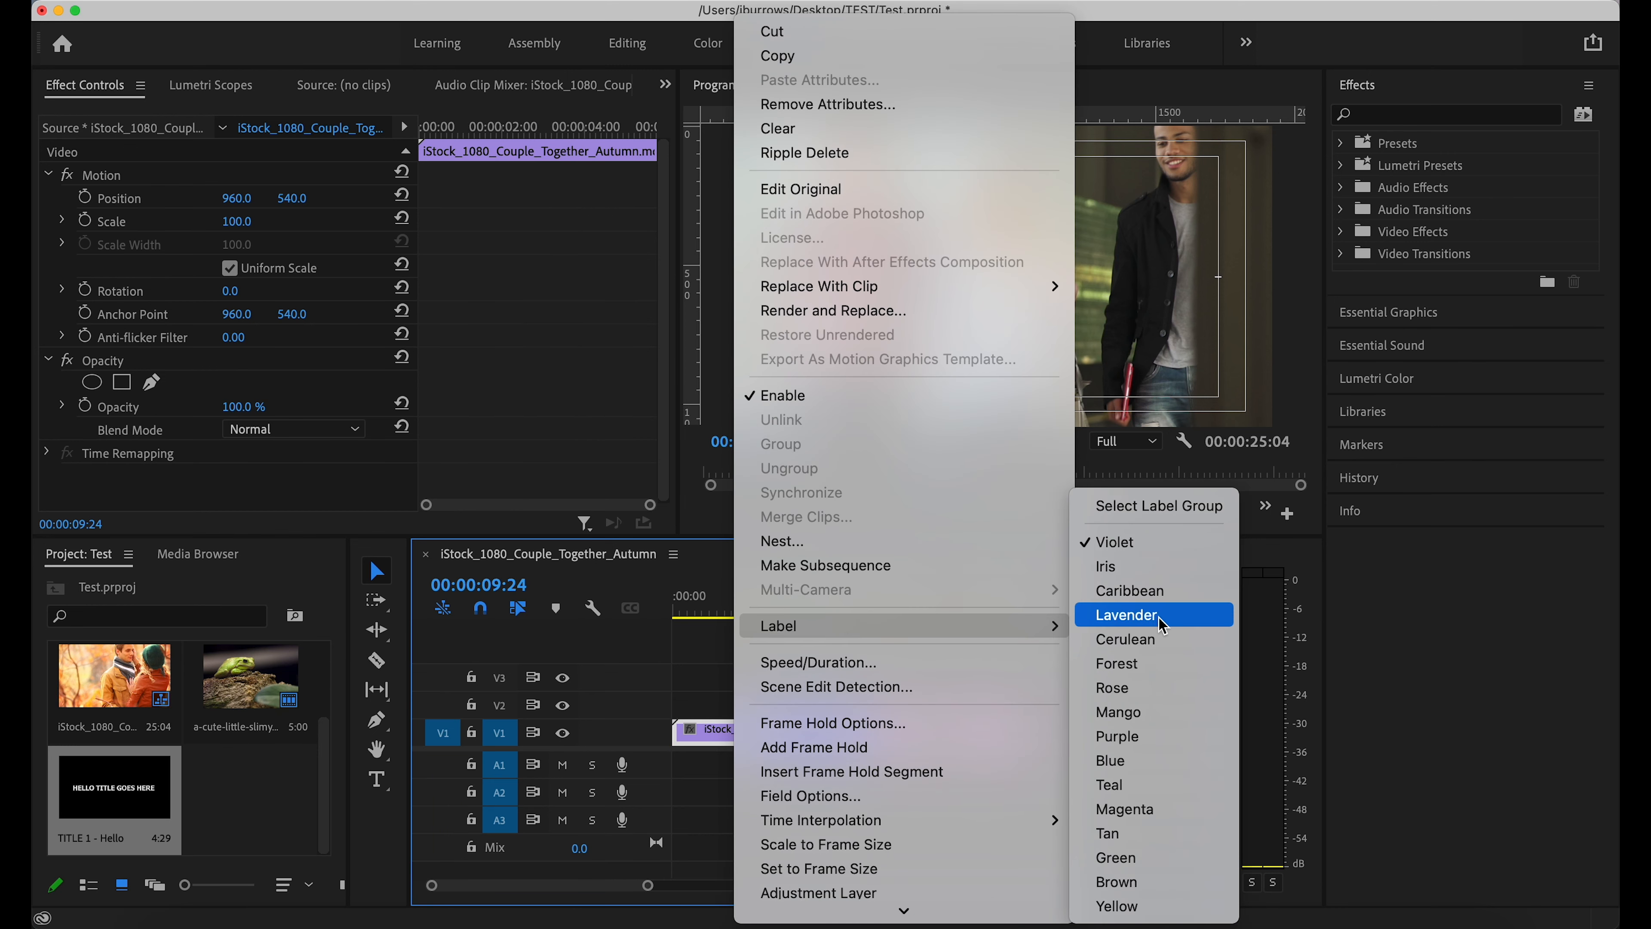
left_click(1146, 760)
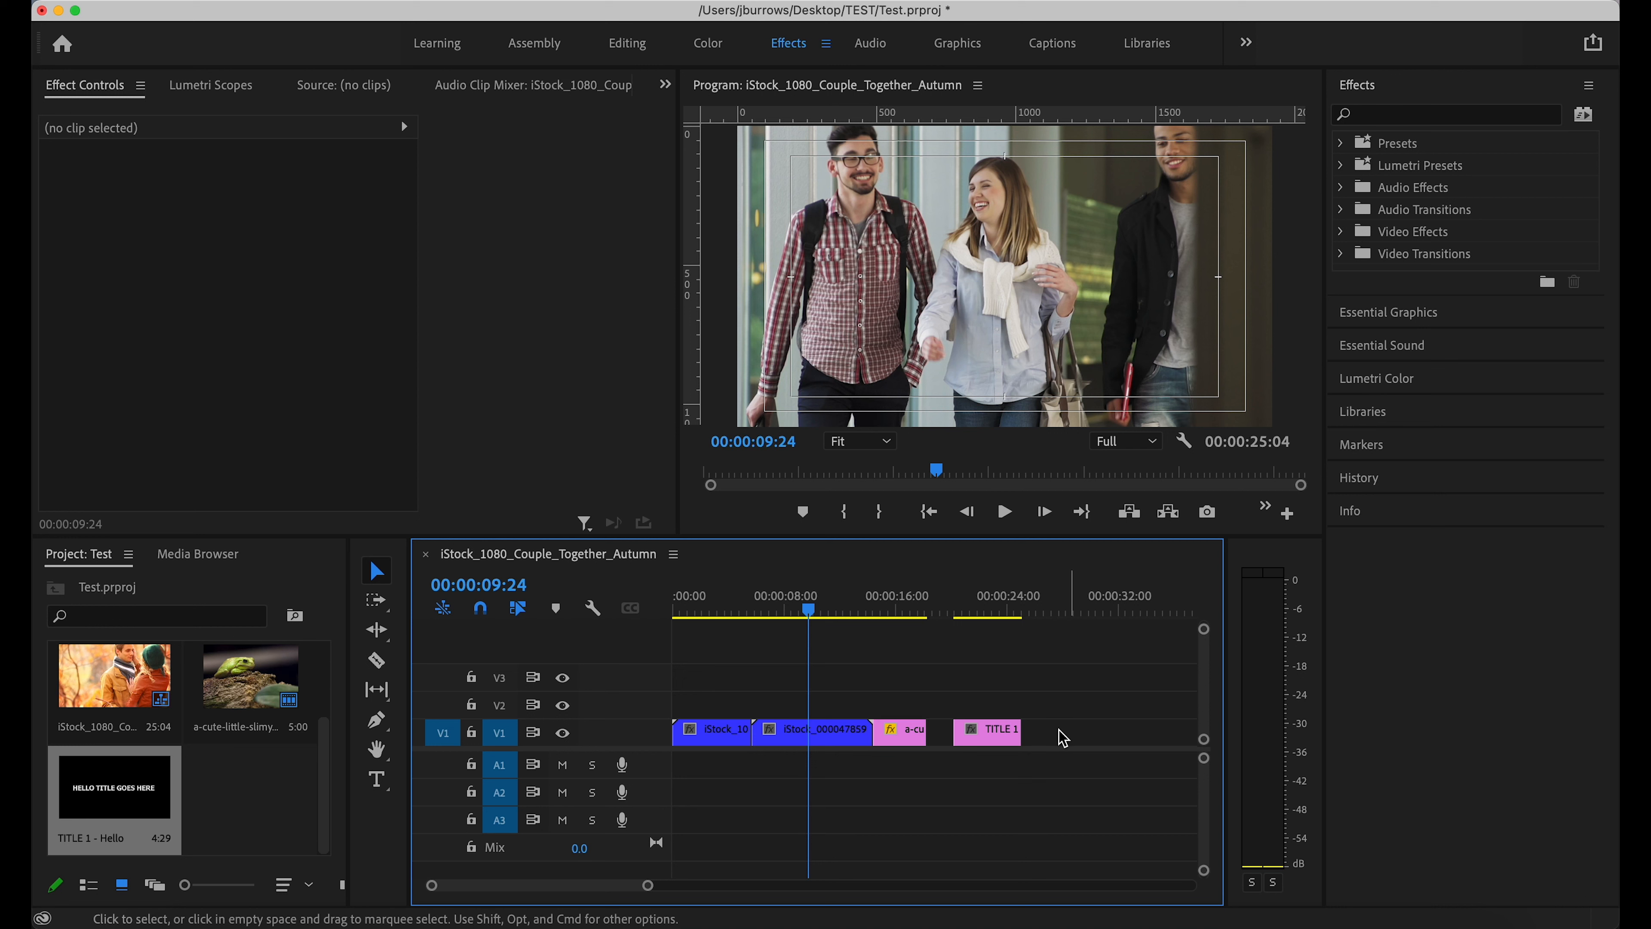
- Move the playhead back to 00:00:08:10 within the second clip, with no clip selected
left_click_drag(647, 884, 726, 877)
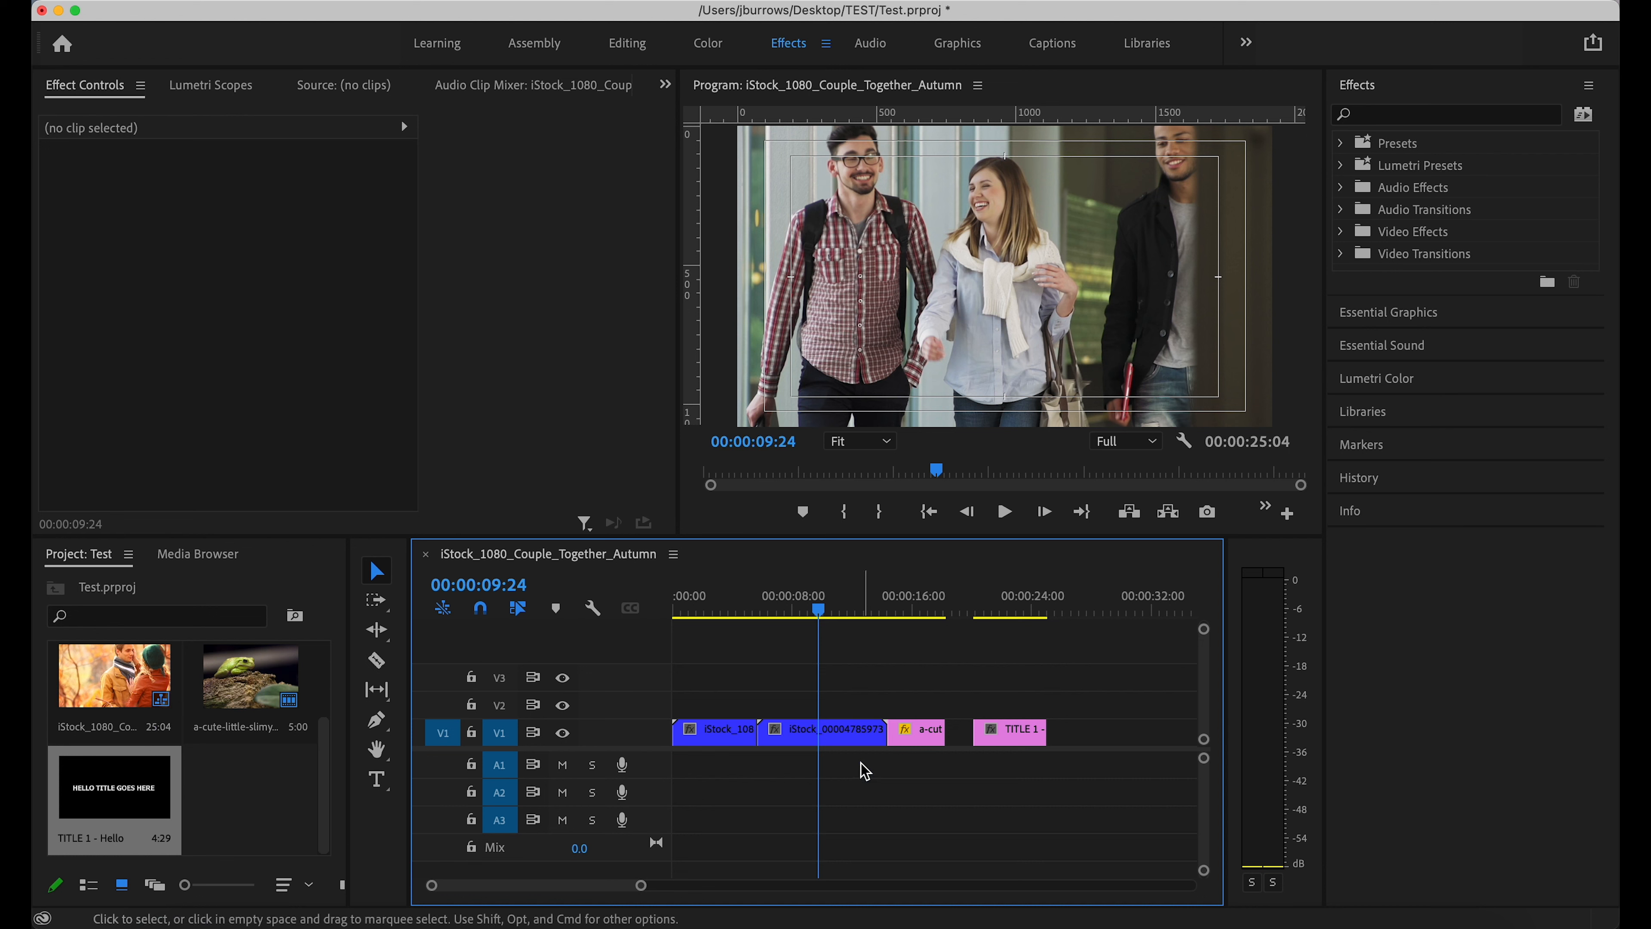
mouse_move(818, 608)
left_mouse_down()
mouse_move(723, 612)
mouse_move(996, 609)
mouse_move(986, 628)
mouse_move(800, 619)
left_mouse_up()
left_click(1148, 704)
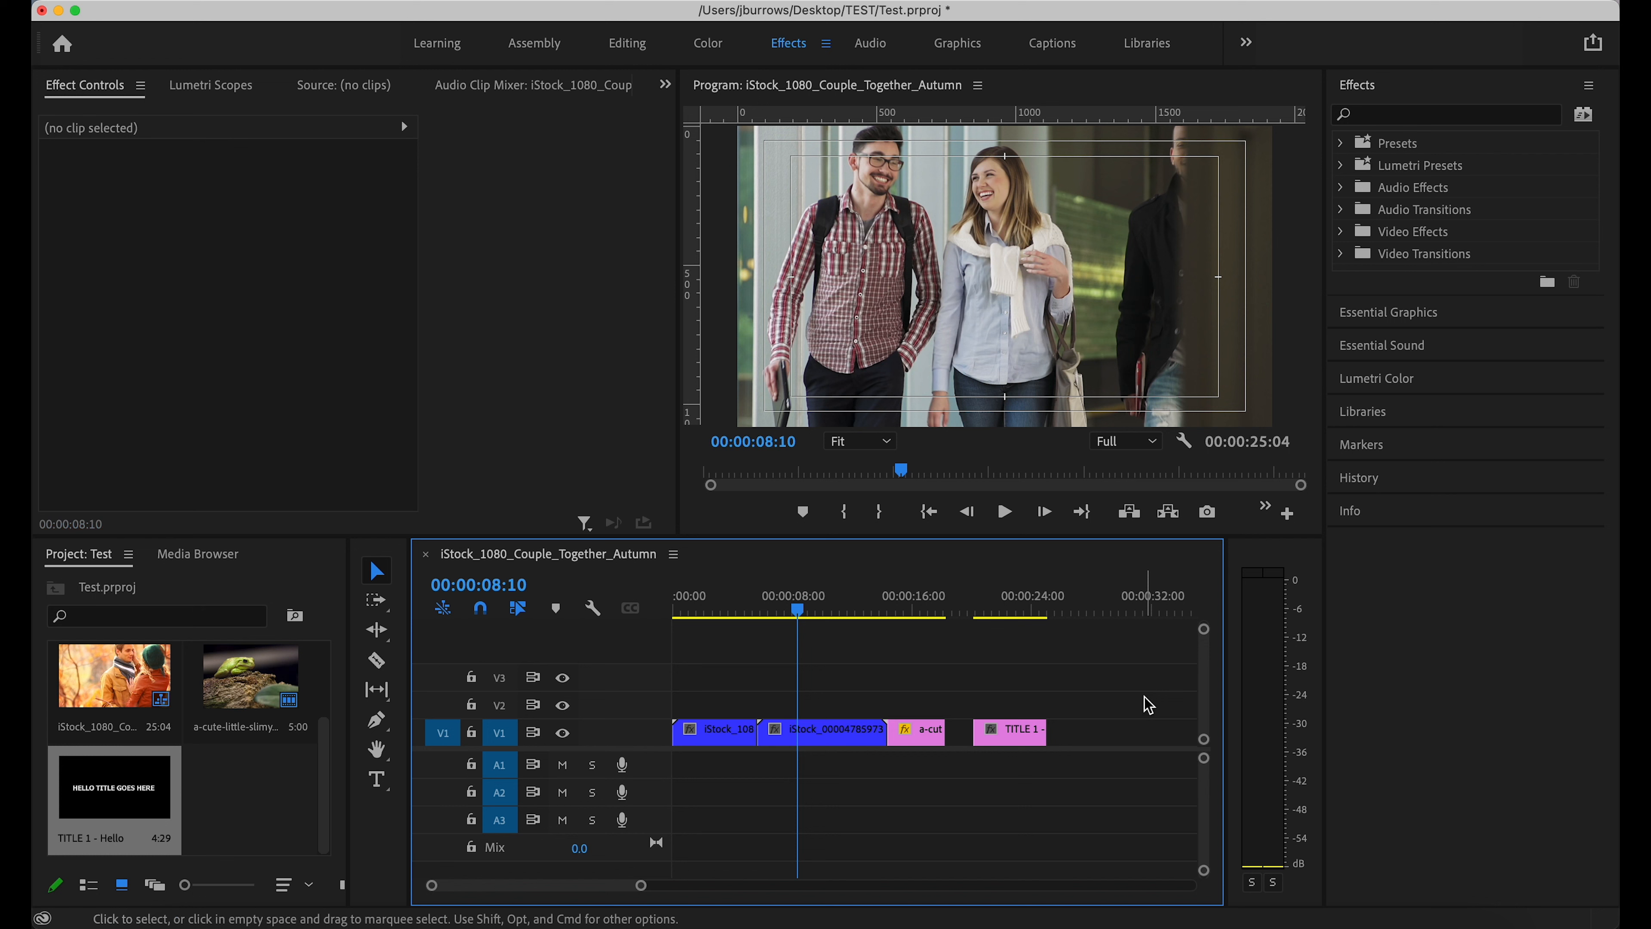
- Select the title on V1 and preview it from near its start, stopping playback at 00:00:22:01
mouse_move(1017, 732)
left_mouse_down()
mouse_move(1024, 693)
mouse_move(1011, 728)
left_mouse_up()
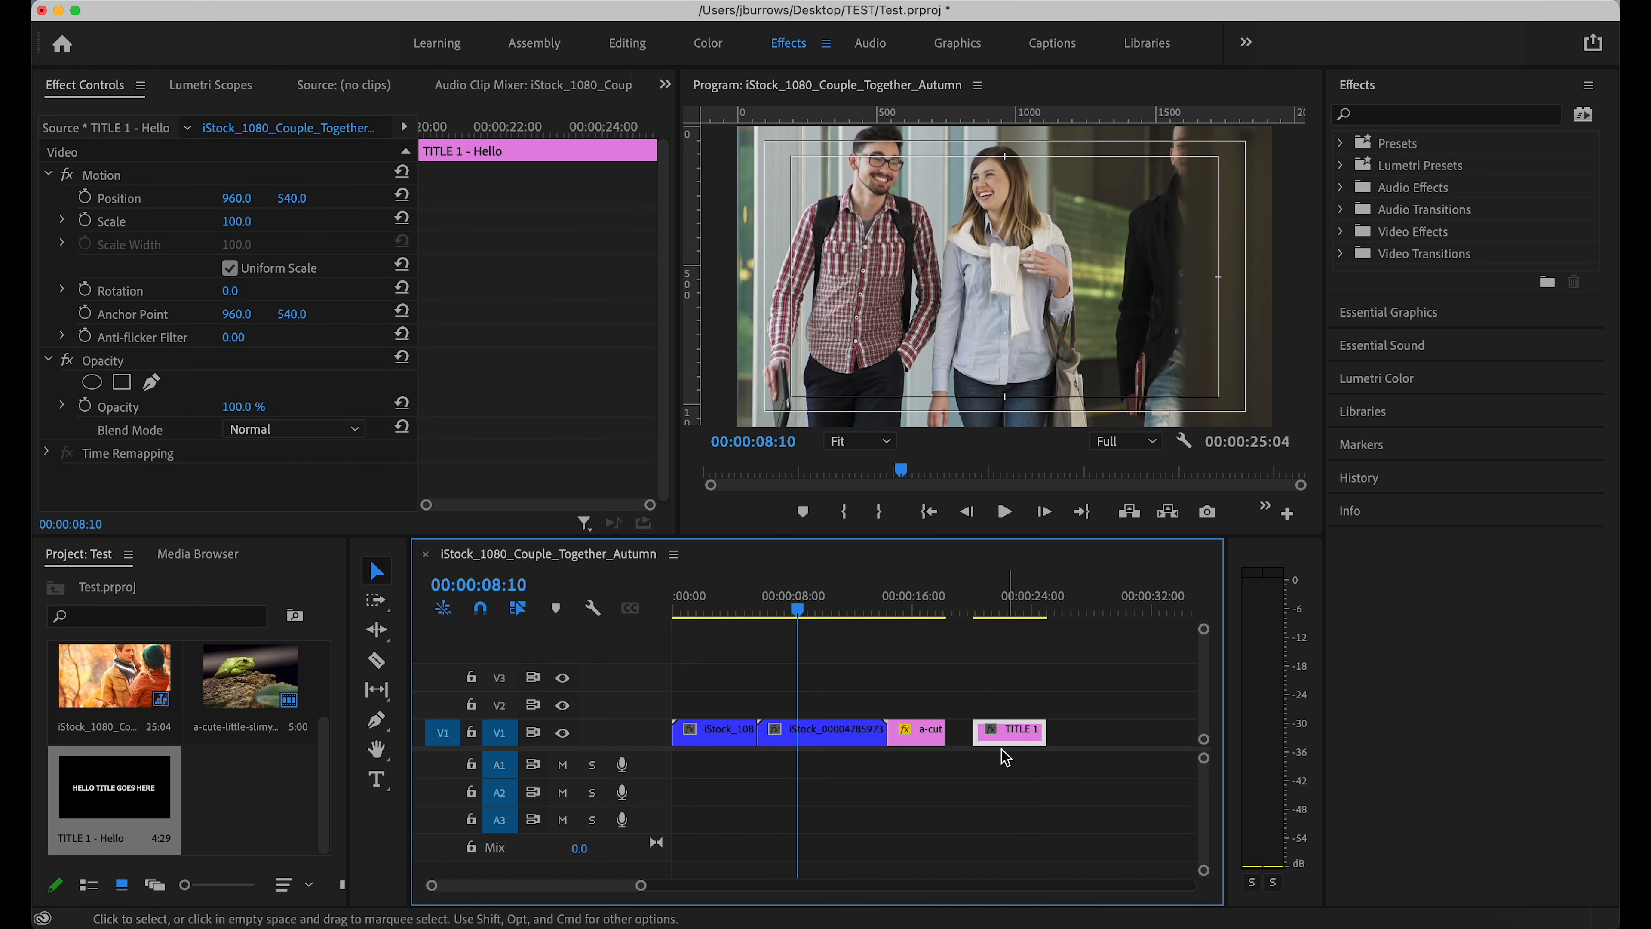
left_click(964, 612)
key("space")
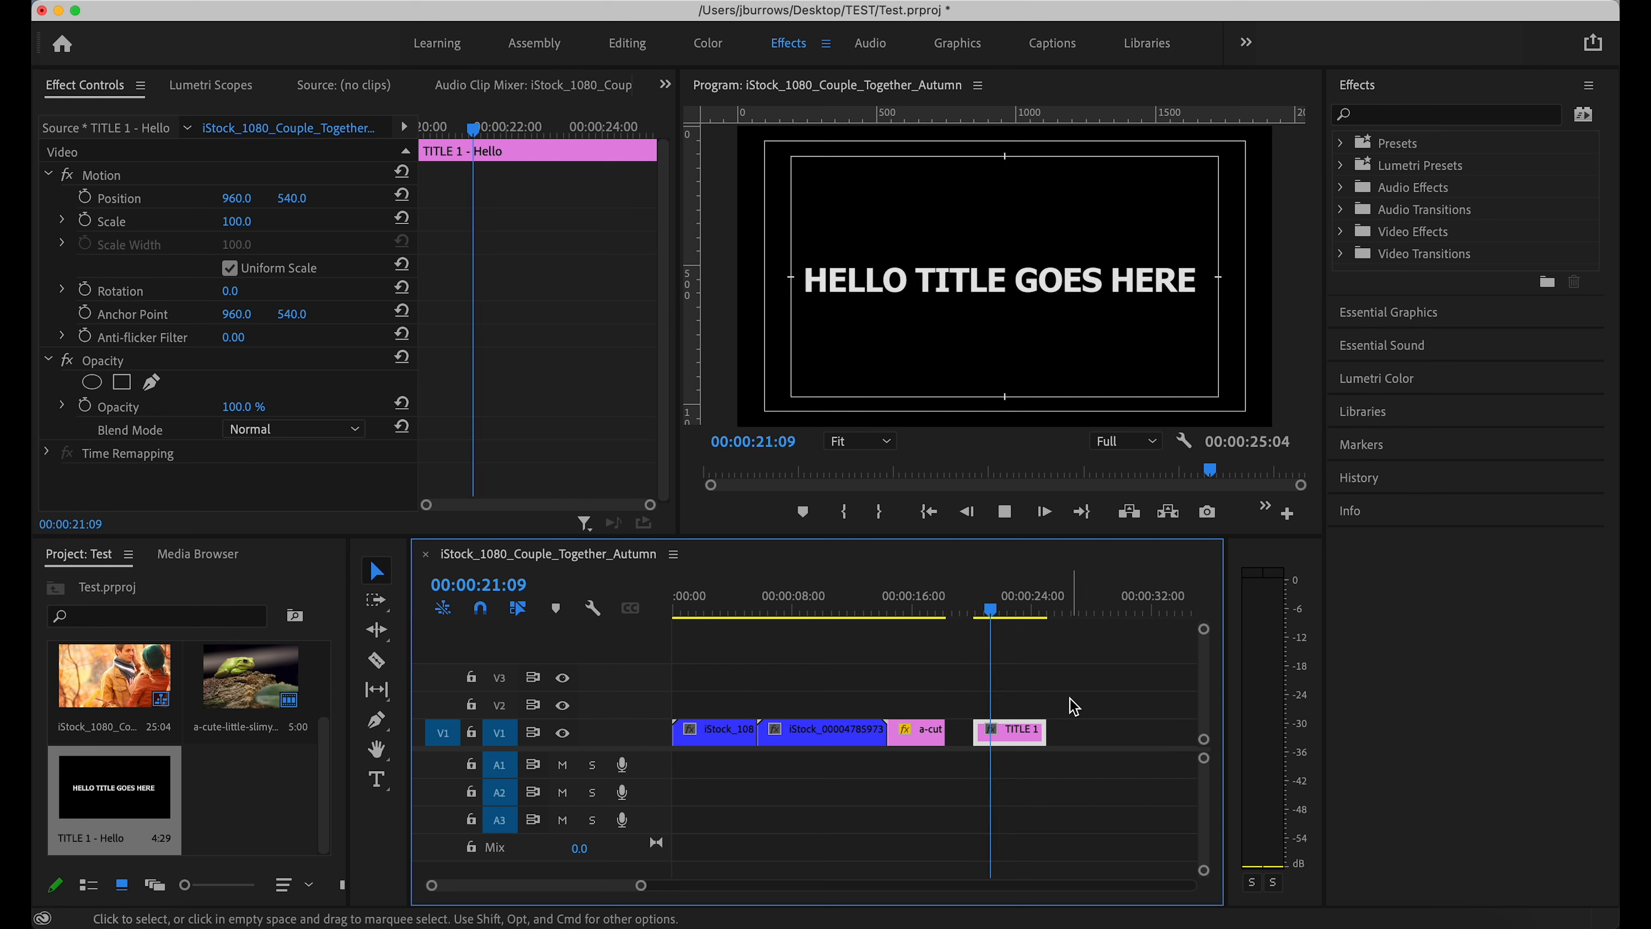
key("space")
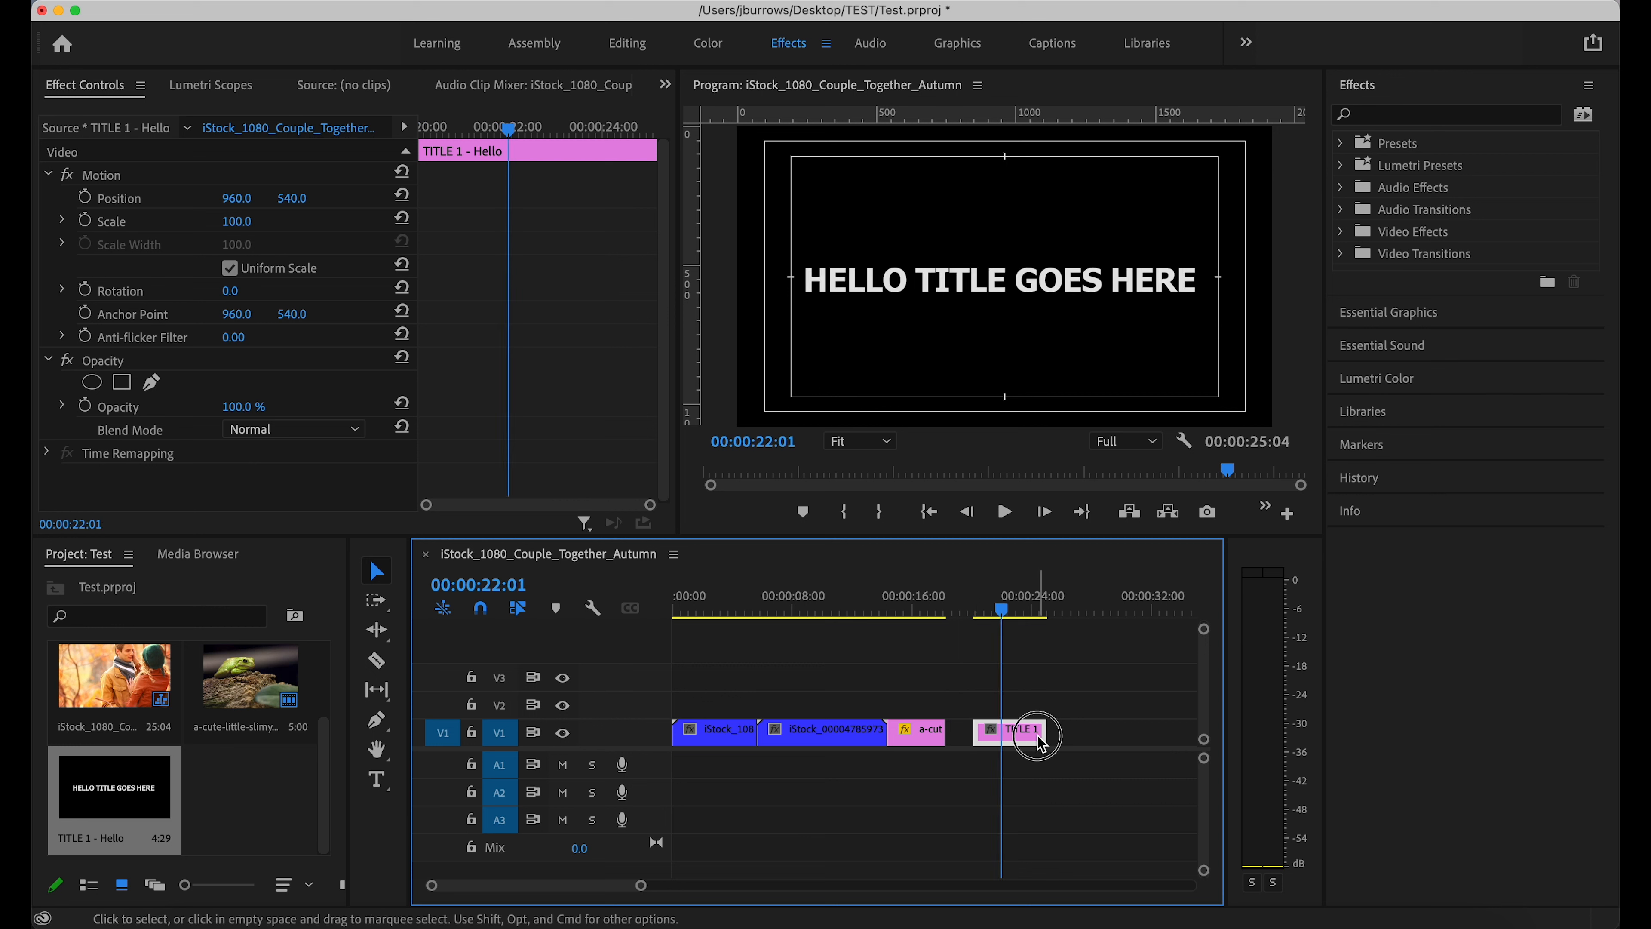
- Shorten the title on V1 by trimming its end and cutting off the excess at 00:00:22:01, and check the remaining piece
left_click_drag(1040, 736, 1003, 735)
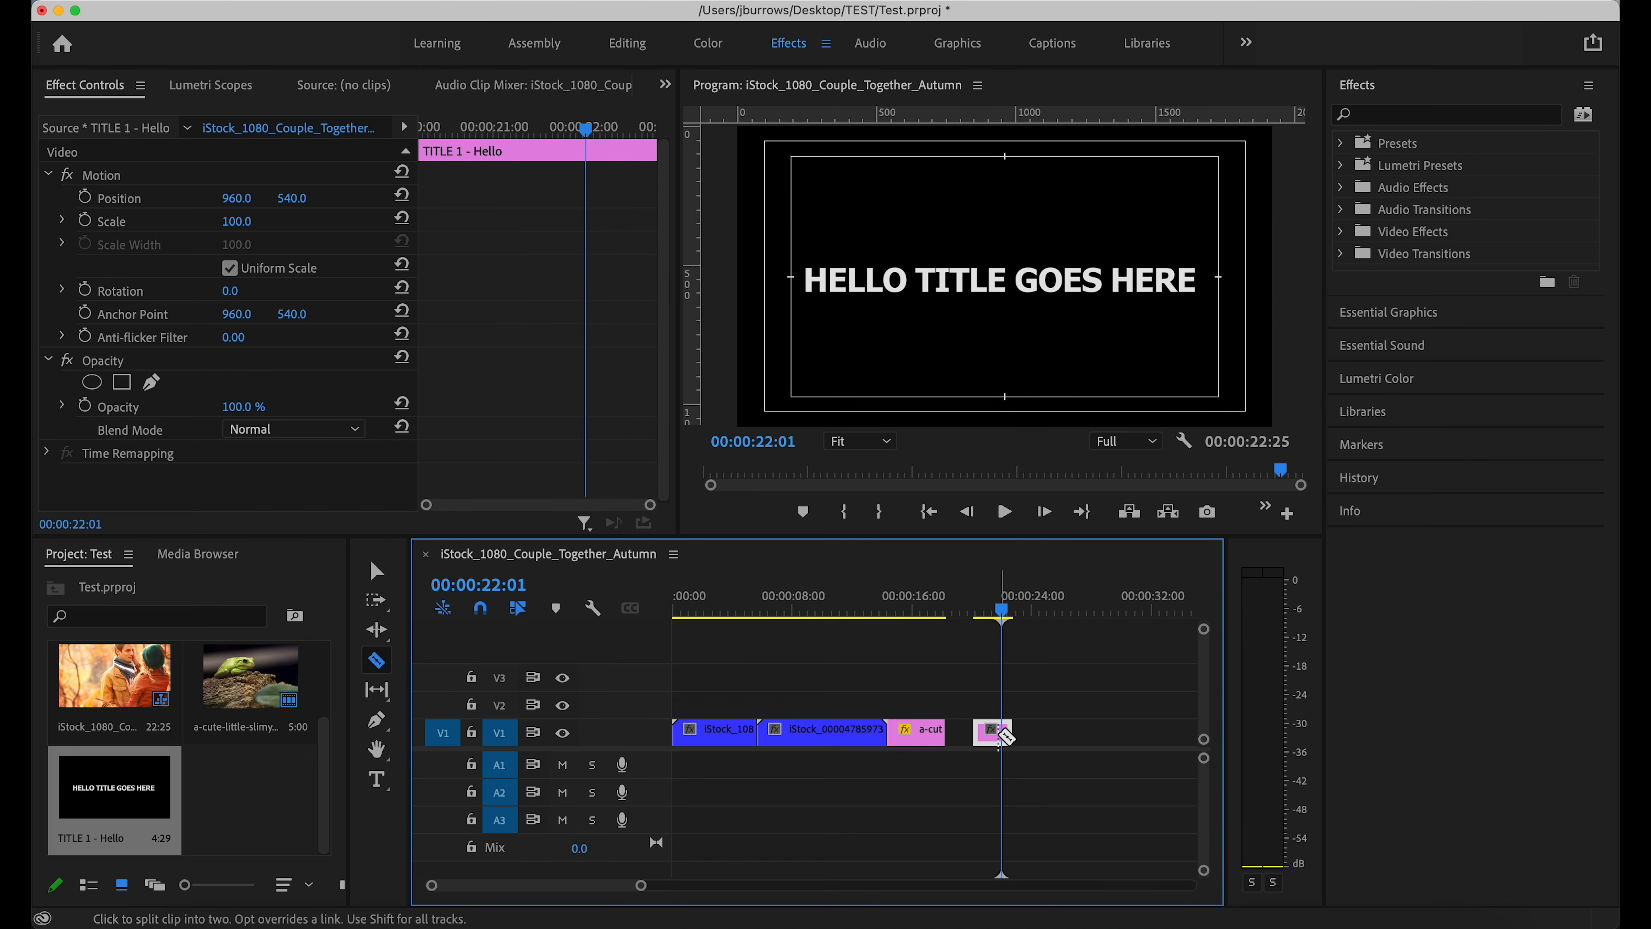
left_click(1050, 744)
left_click(1008, 732)
key("Delete")
left_click_drag(987, 733, 986, 733)
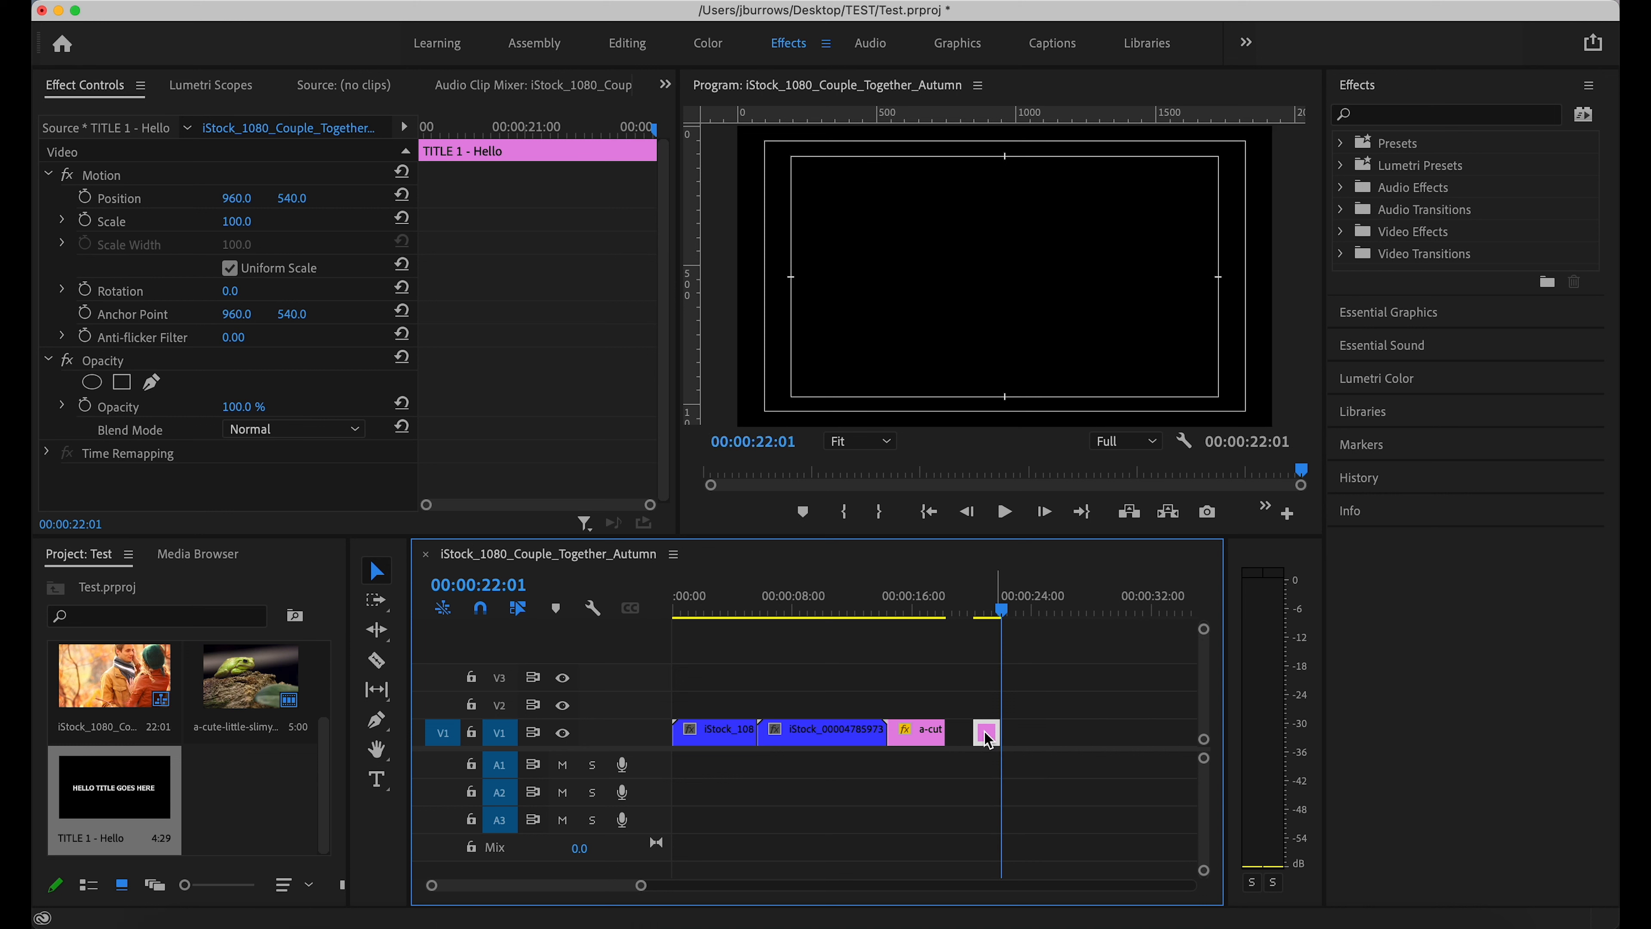
mouse_move(987, 611)
left_mouse_down()
mouse_move(965, 611)
mouse_move(985, 611)
left_mouse_up()
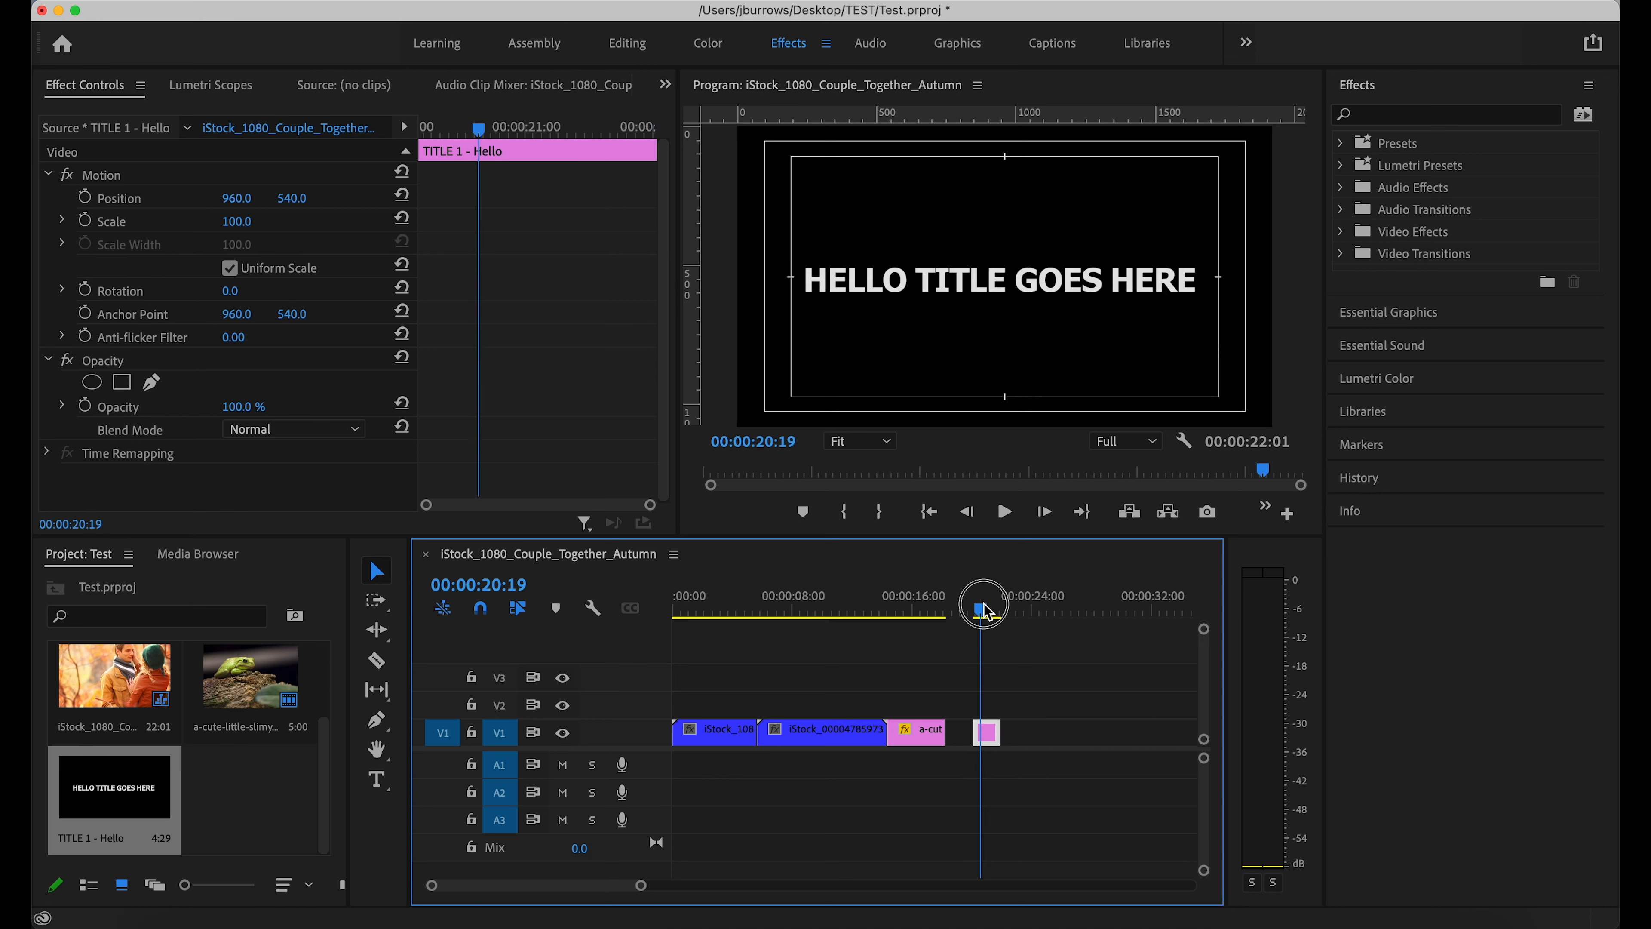
- Place the title on V2 above the second clip, stretched to span that clip, and preview it over the footage
left_click_drag(999, 732, 825, 704)
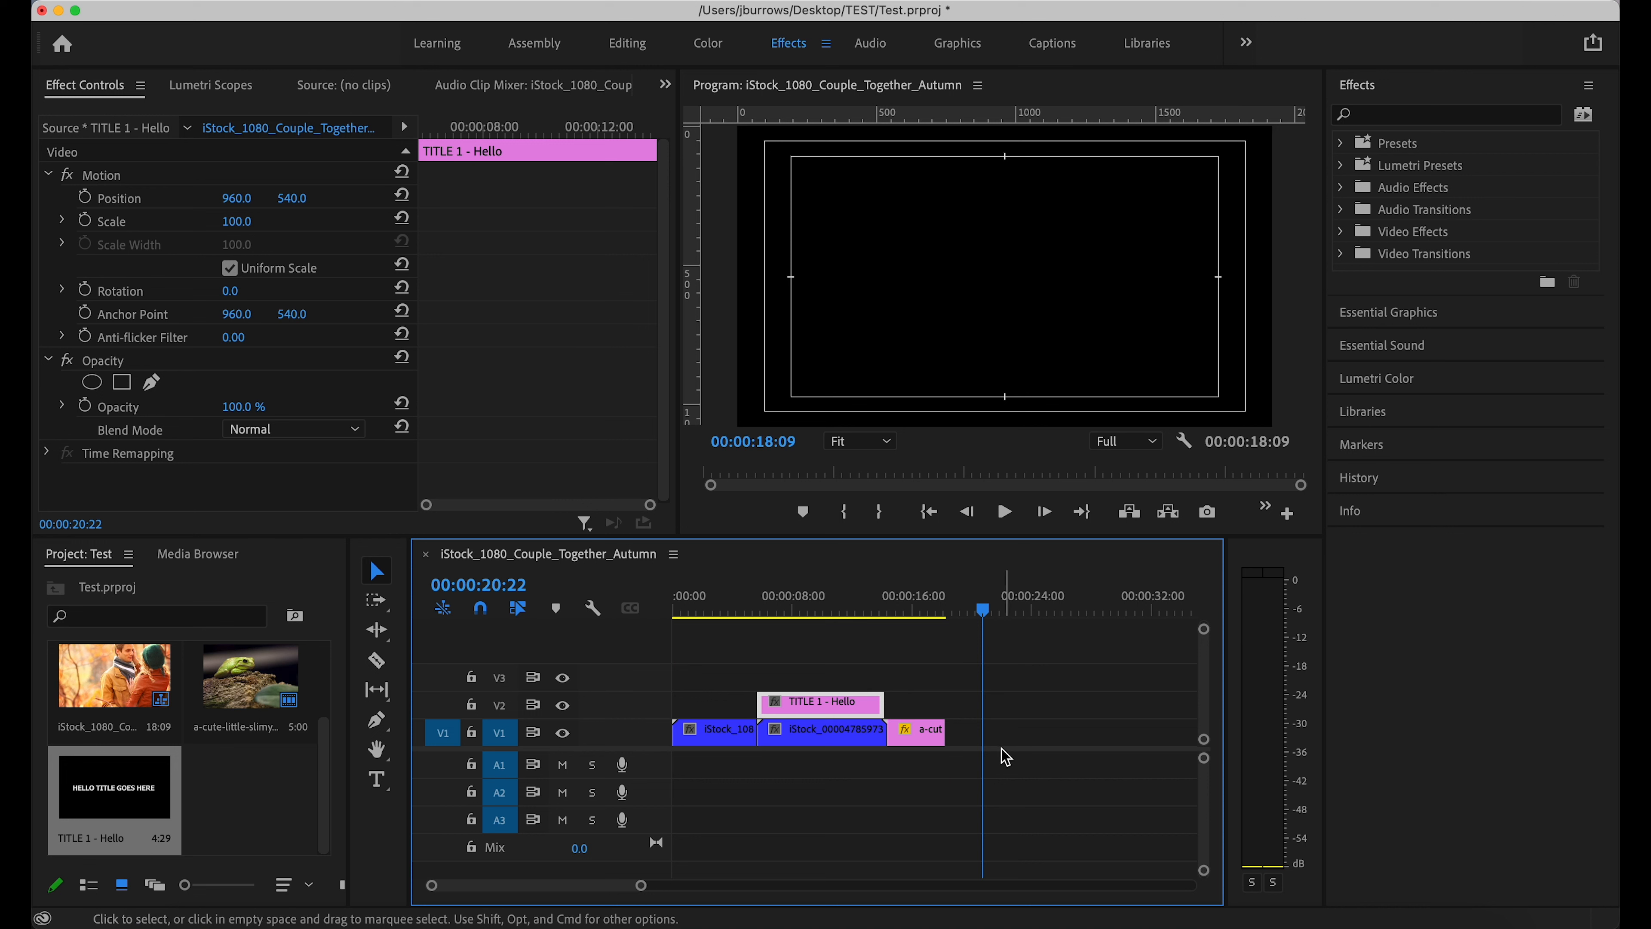
left_click_drag(728, 603, 808, 598)
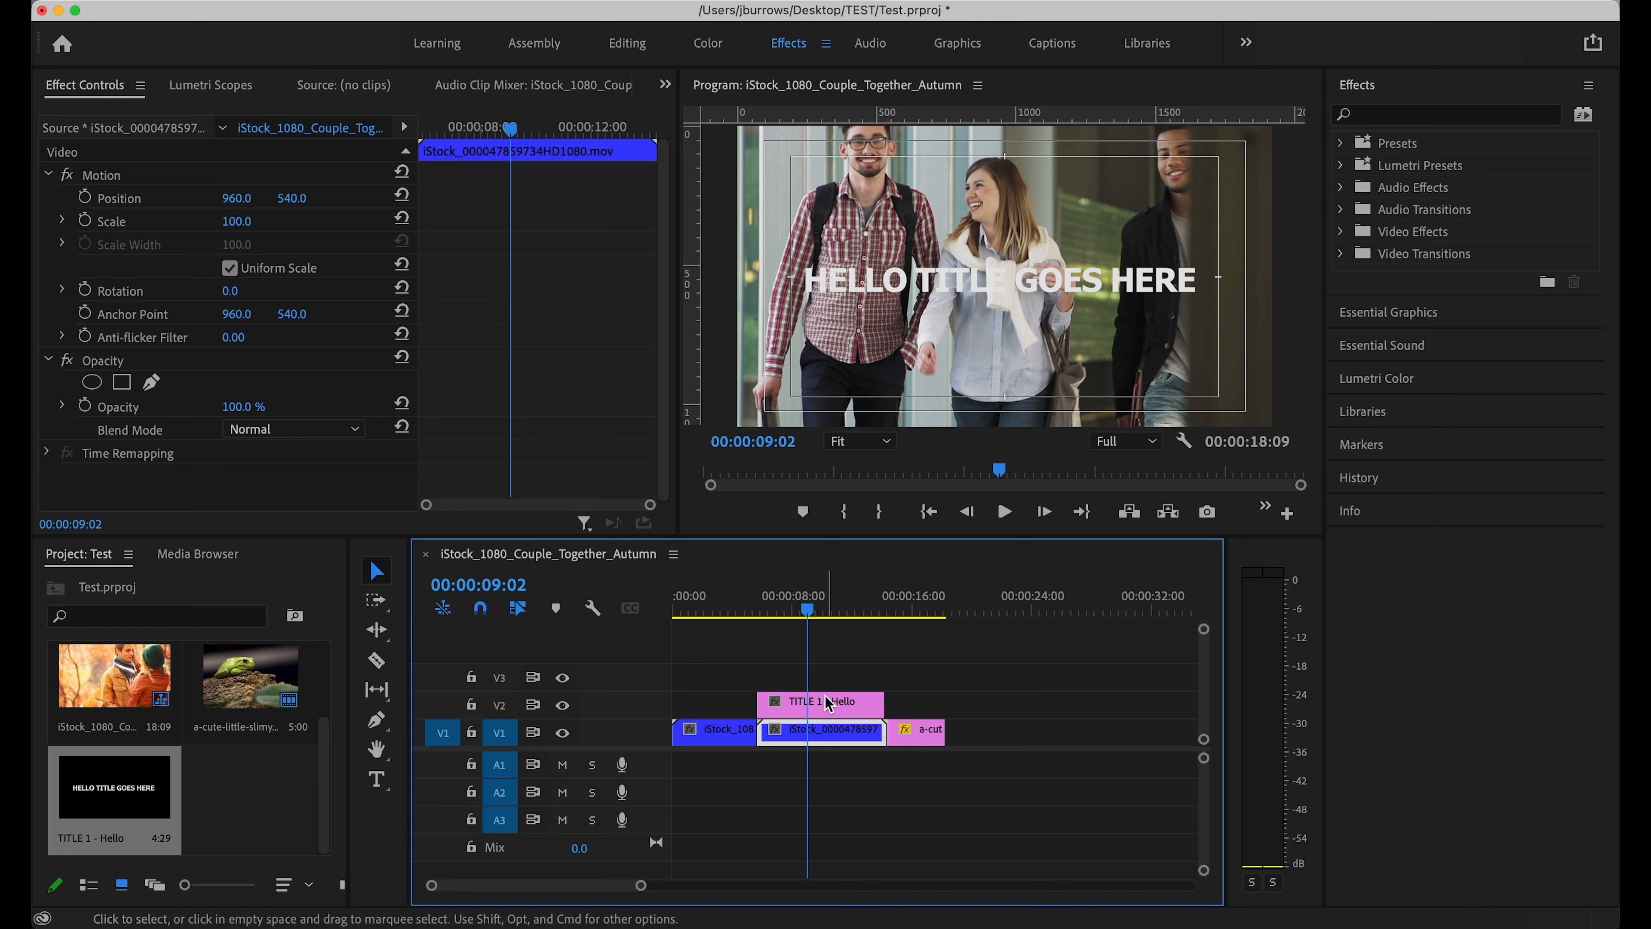
left_click_drag(808, 609, 738, 614)
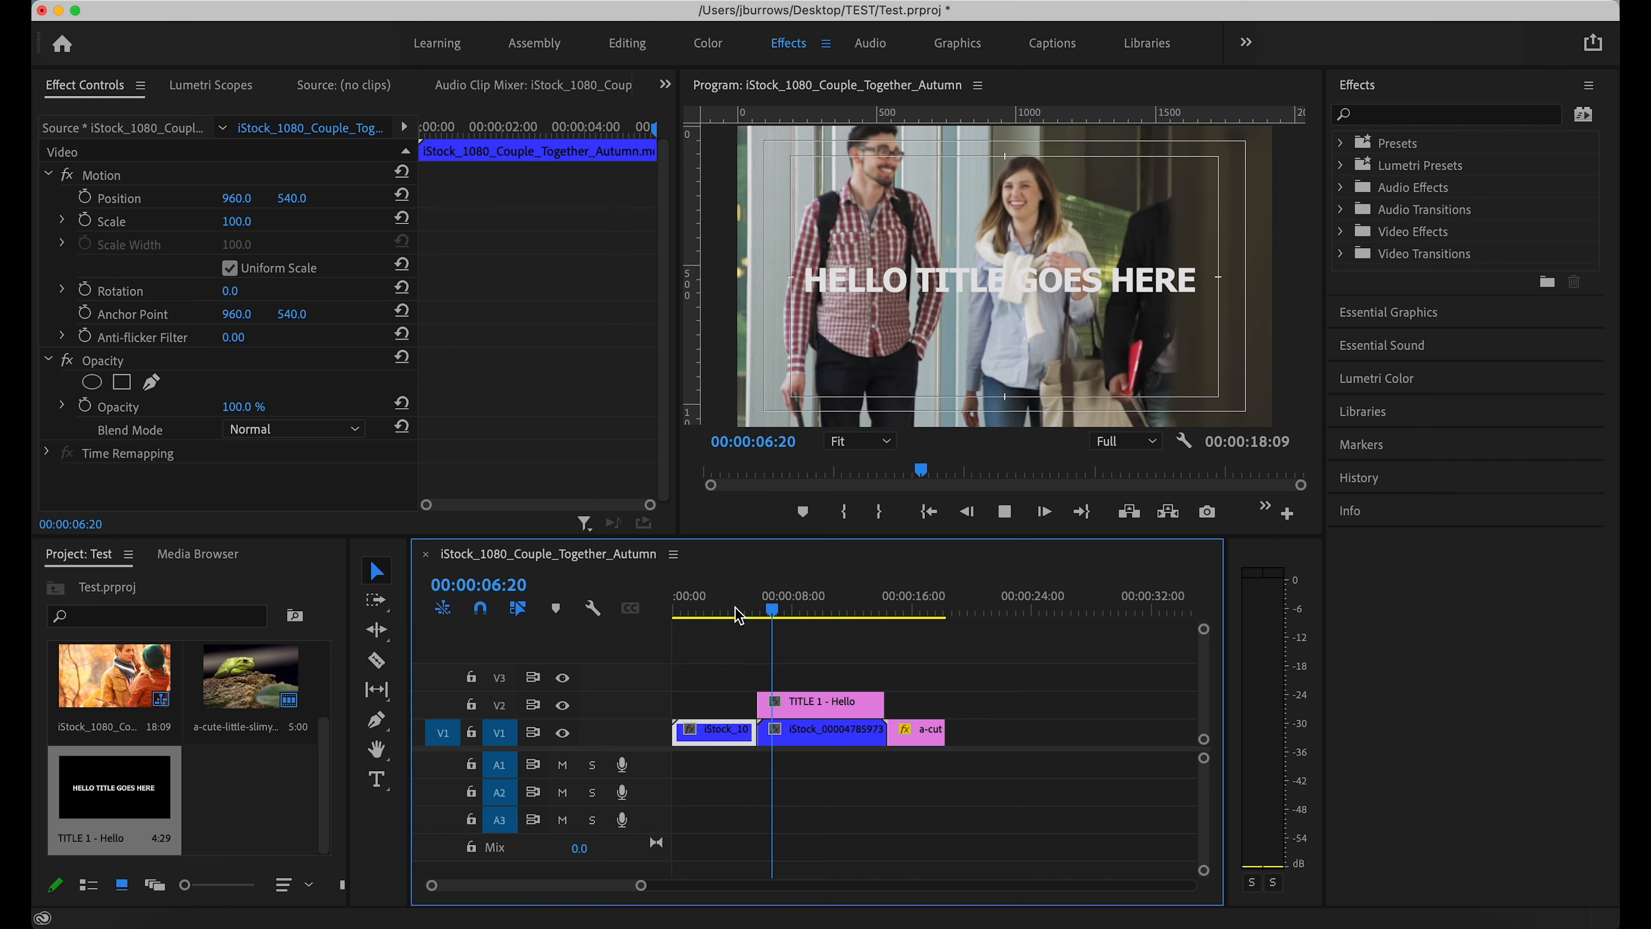
key("space")
- Cut the middle section out of the V2 title and play back the two remaining pieces, stopping at 00:00:12:18
key("c")
left_click(799, 705)
left_click(843, 705)
key("v")
left_click(822, 708)
key("Delete")
left_click(756, 597)
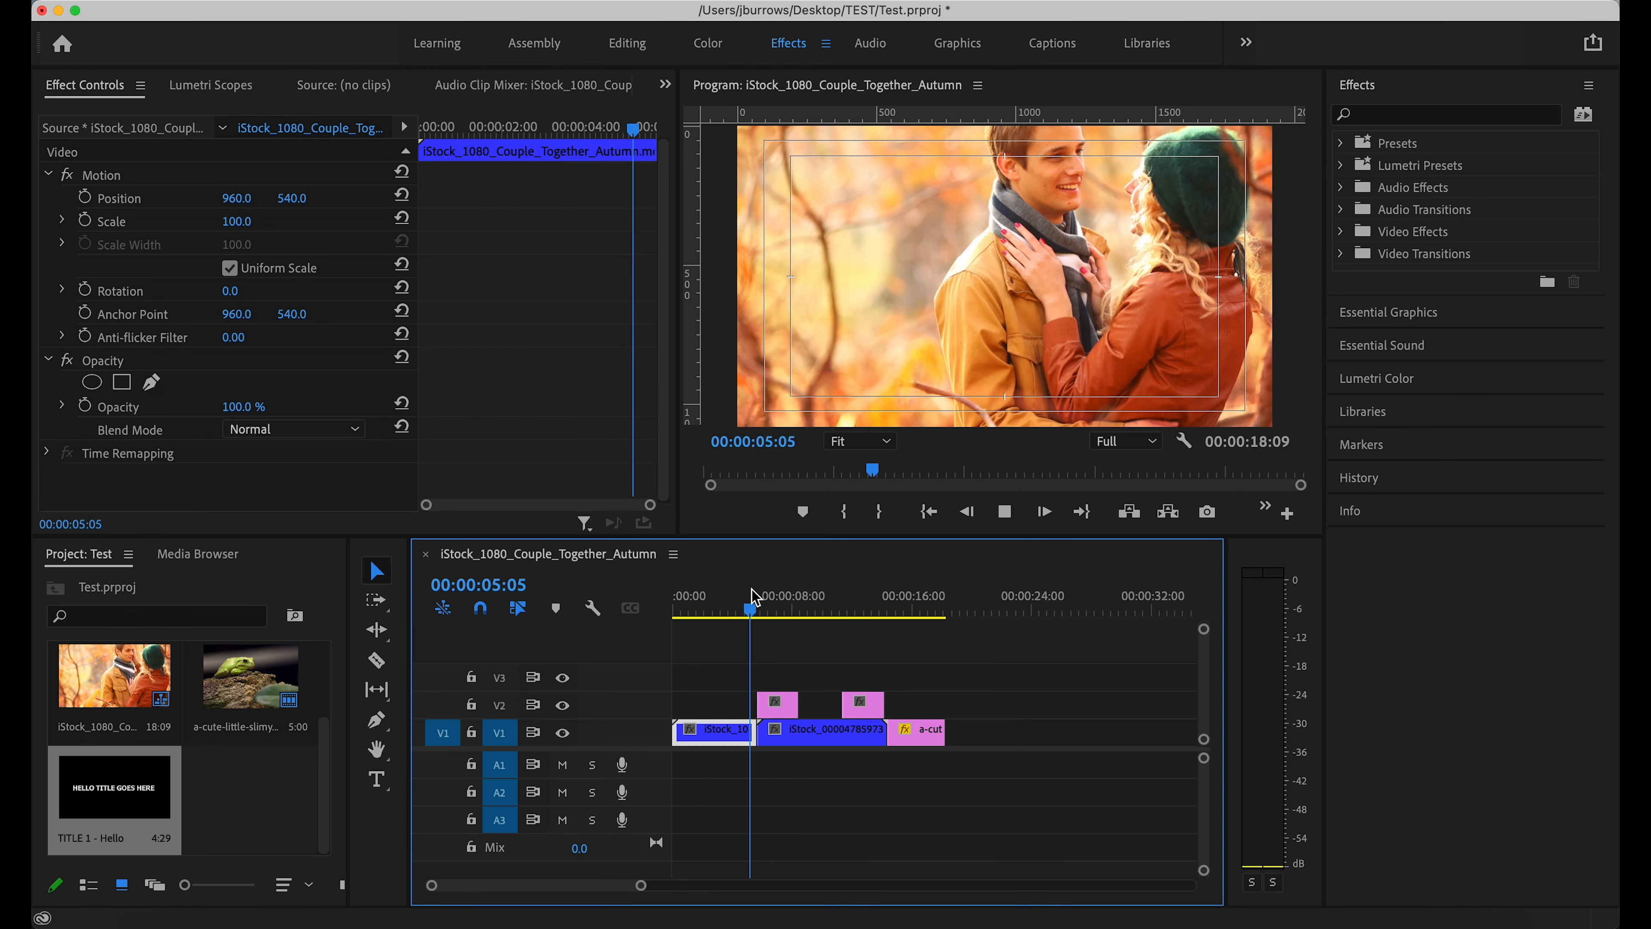
key("space")
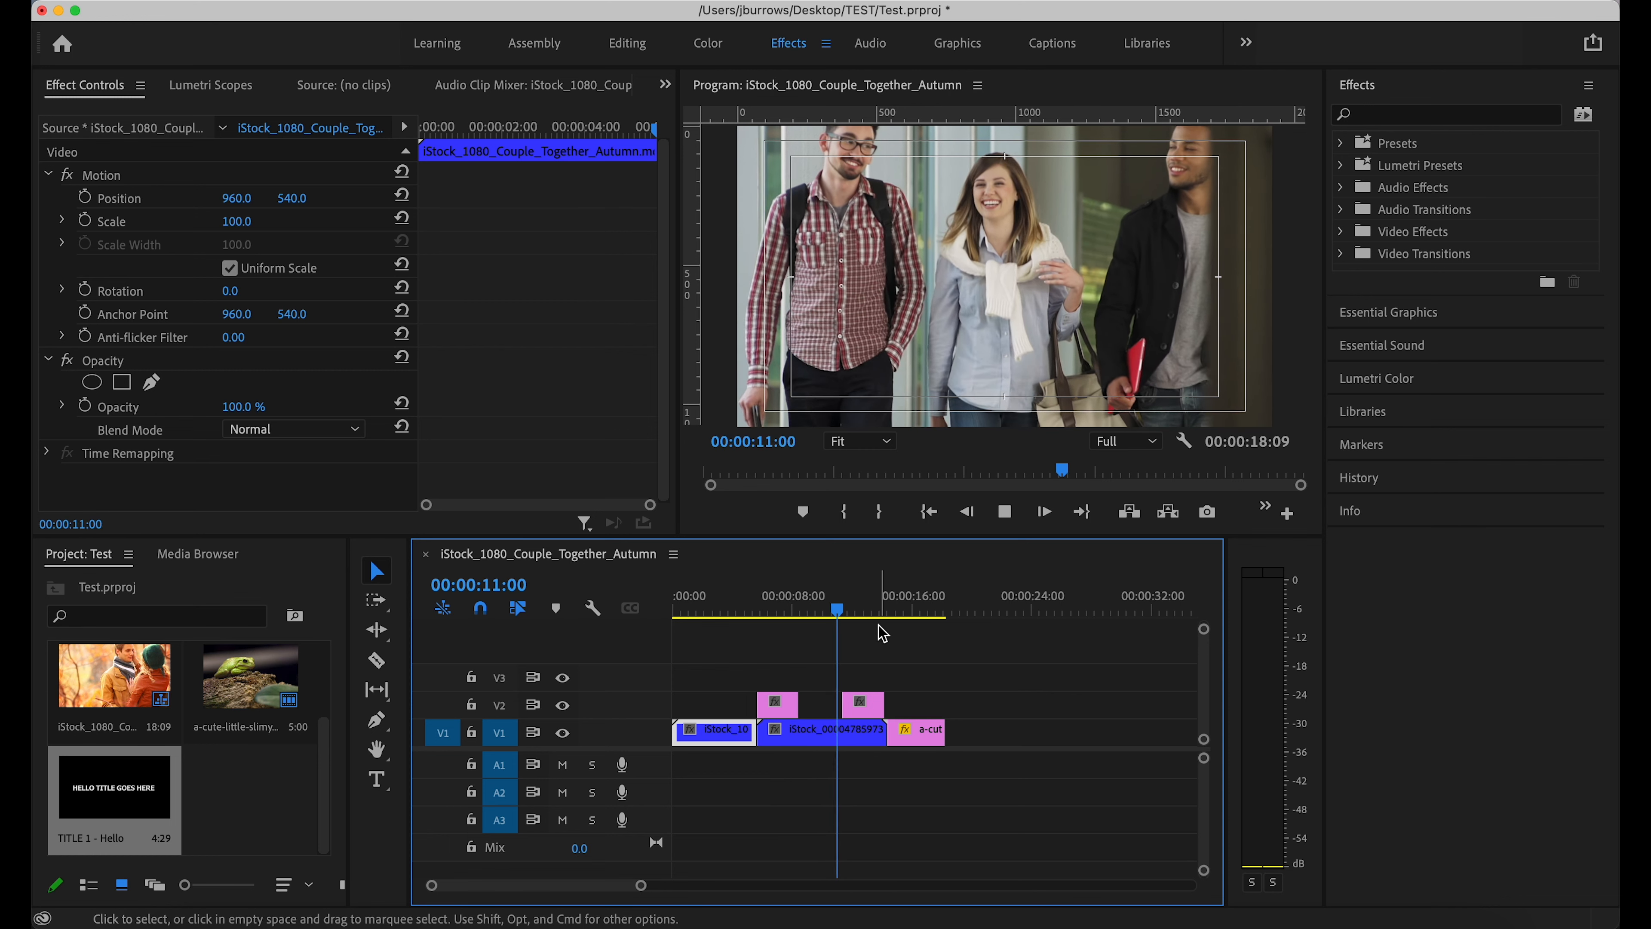
key("space")
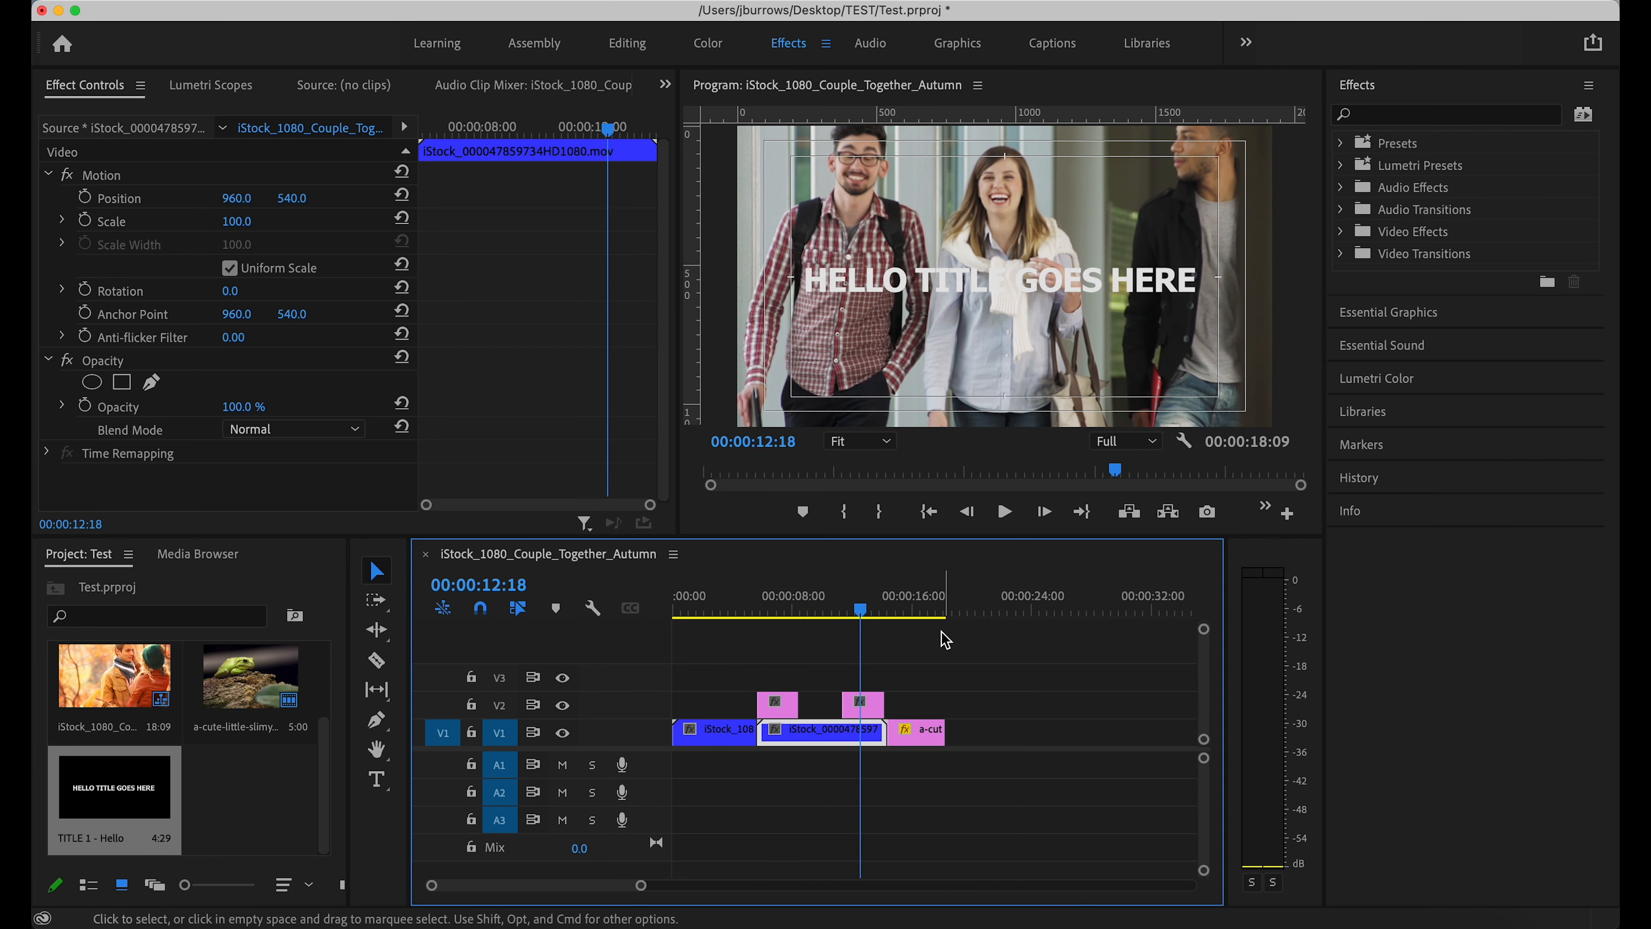
- Shift the second title piece to end at 00:00:12:18, try it on V5, return it to V2 and set the playhead at 00:00:11:17
left_click_drag(870, 708, 856, 712)
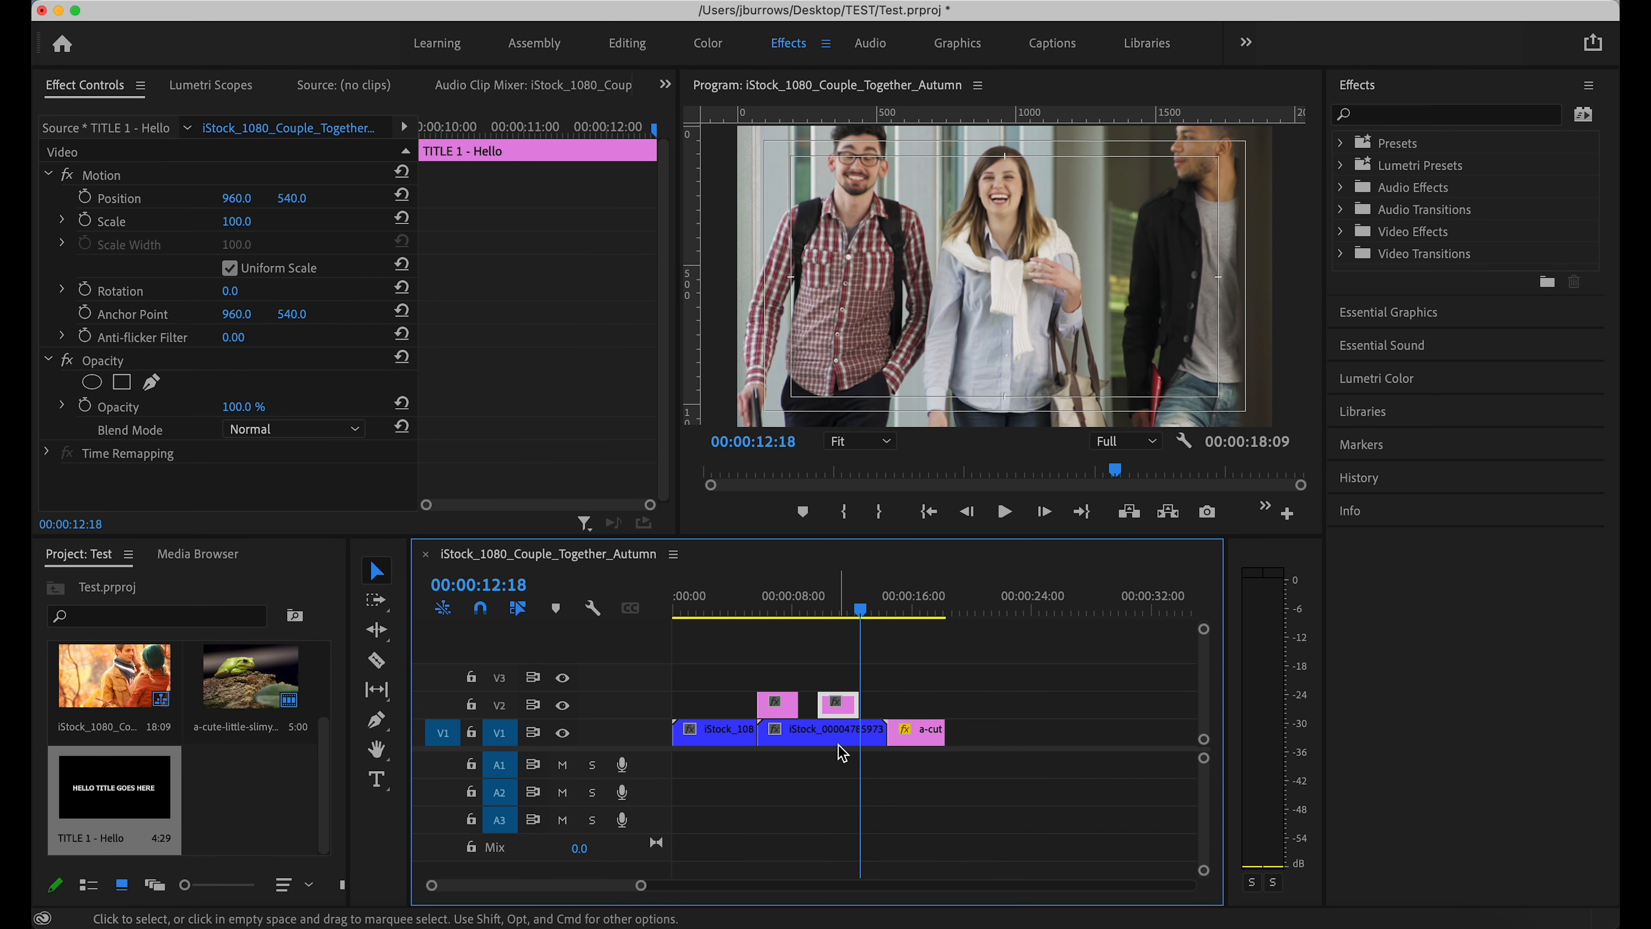
left_click_drag(846, 713, 847, 638)
scroll(848, 683, "up", 2)
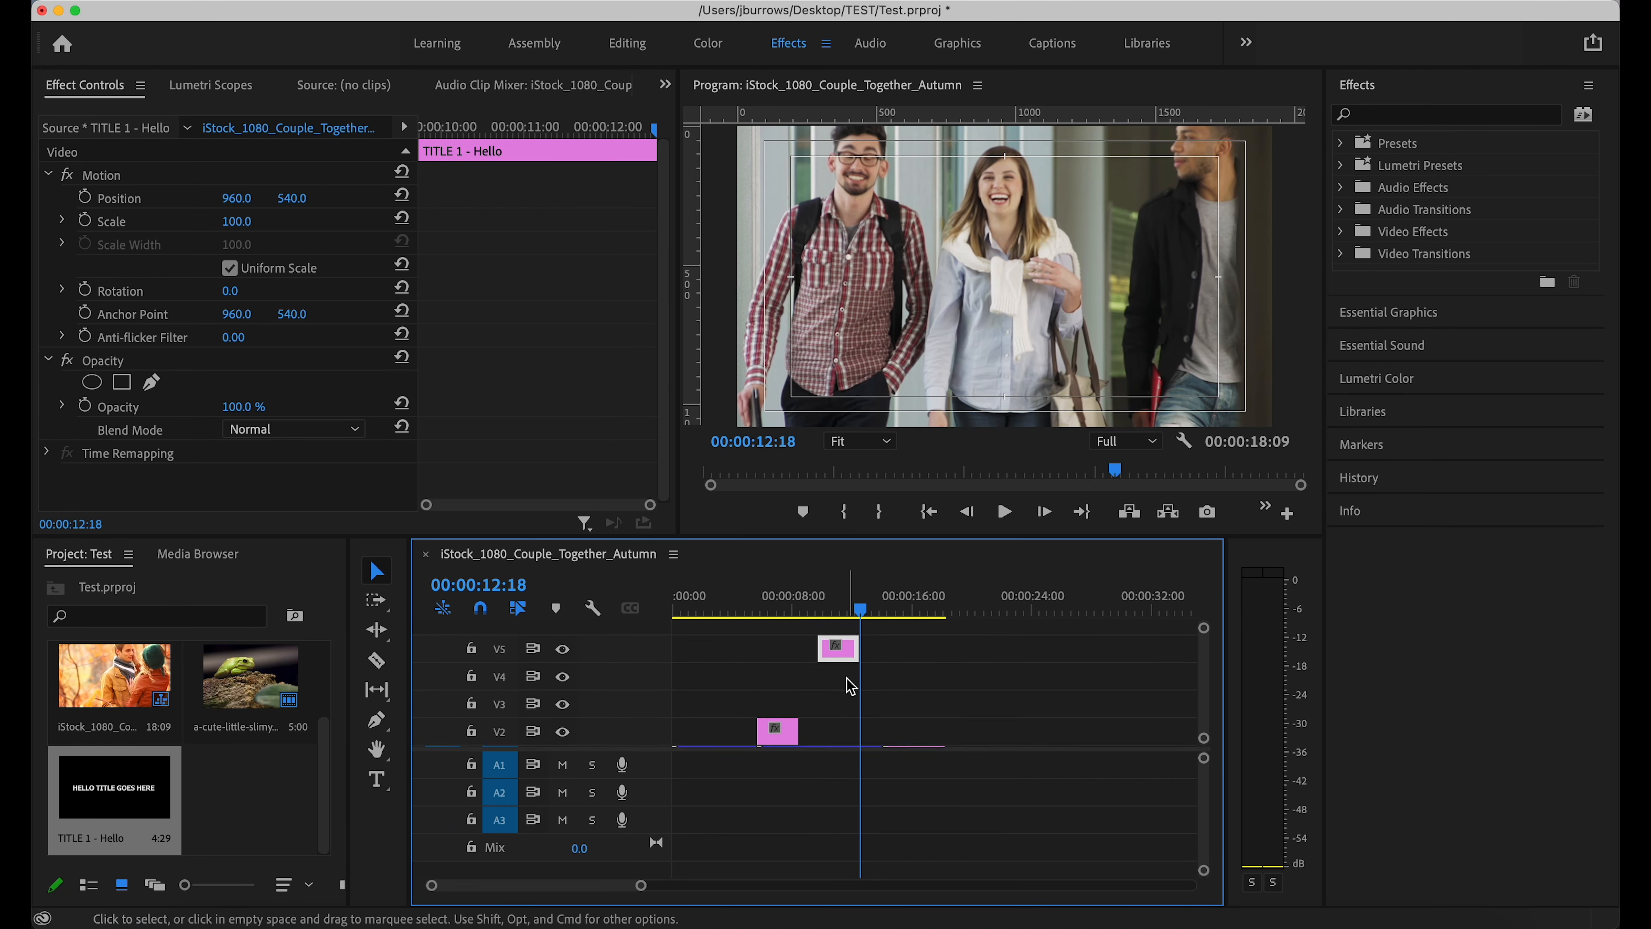
scroll(853, 701, "down", 1)
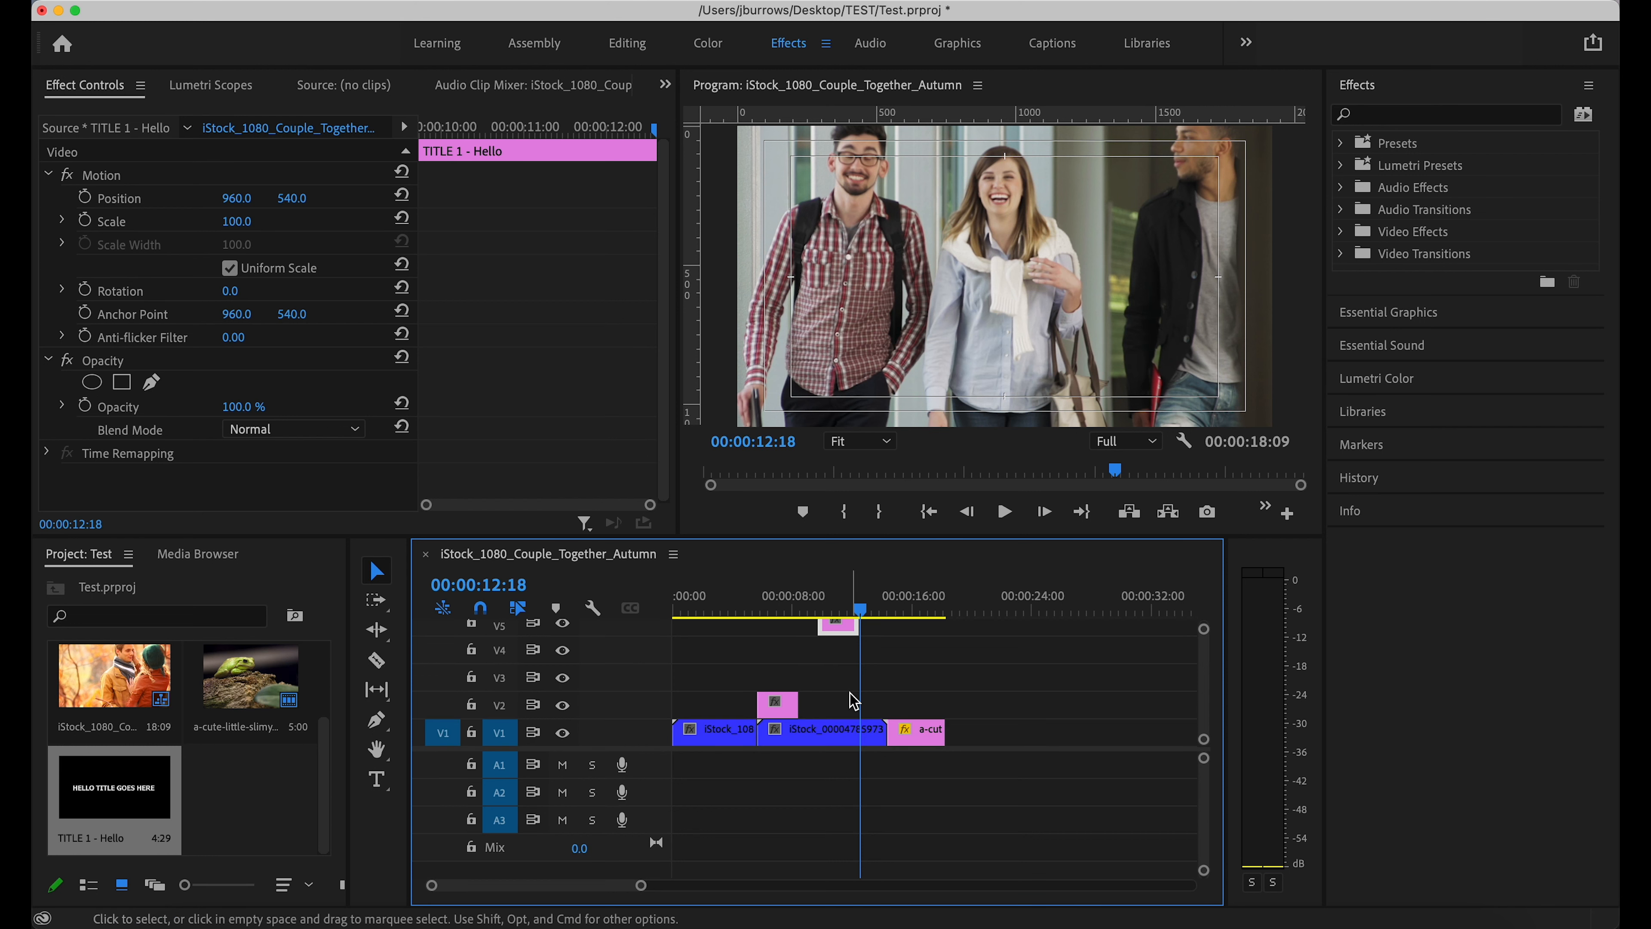
left_click_drag(859, 614, 847, 702)
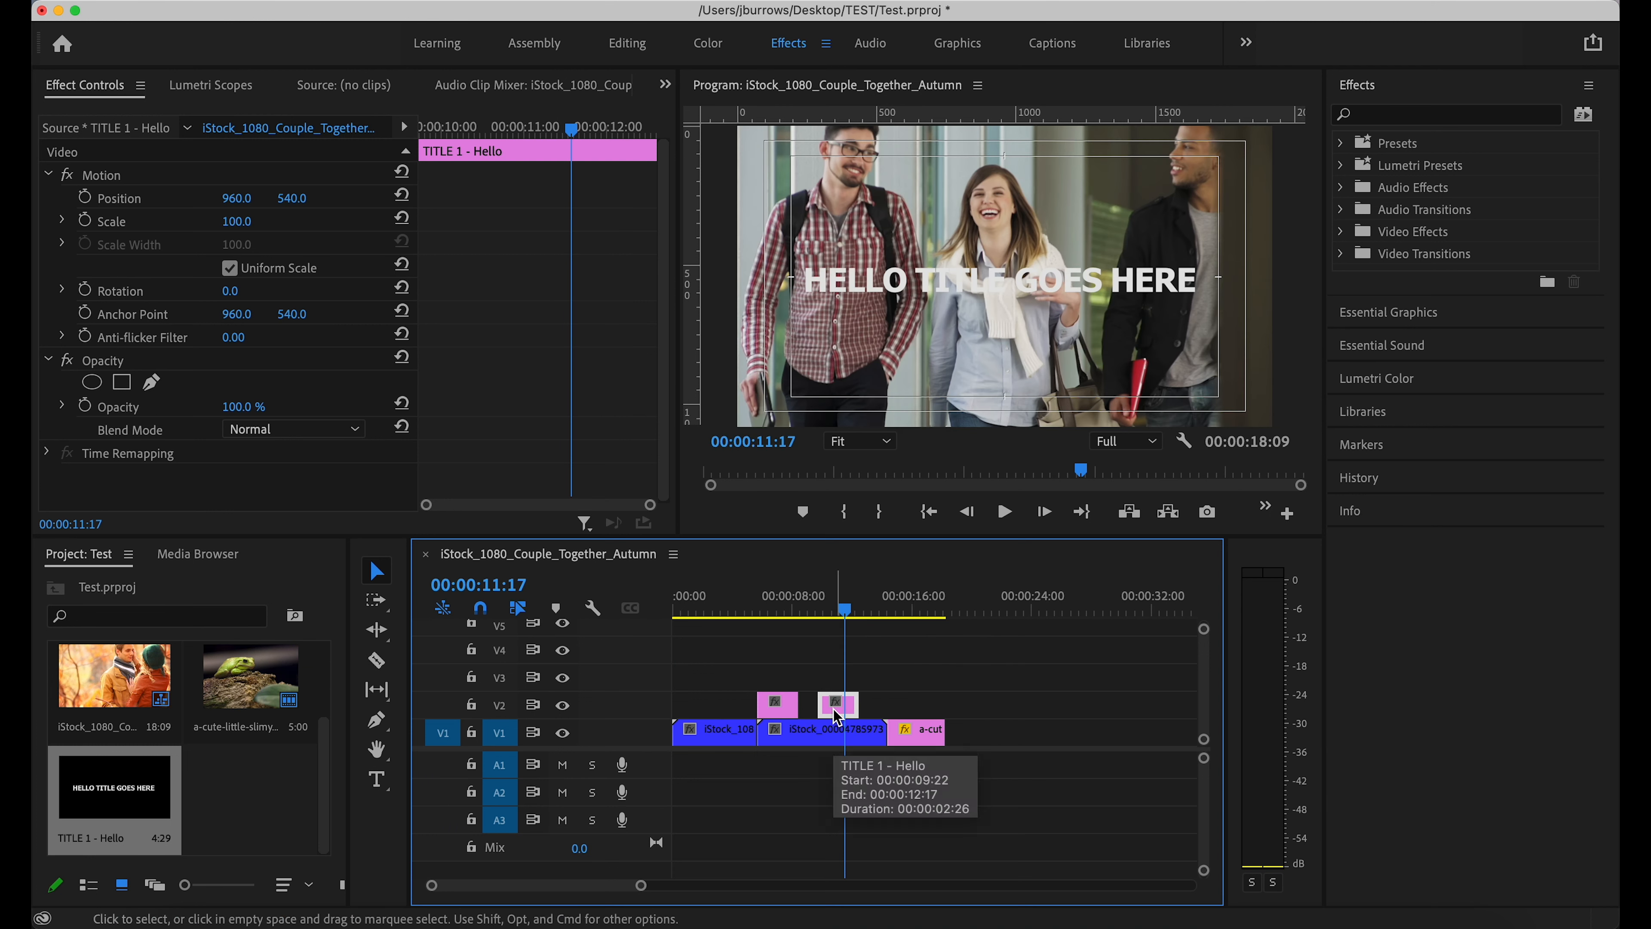
- Try moving the text to the upper-left corner in the title editor, and undo the move
left_click(892, 682)
left_click(835, 713)
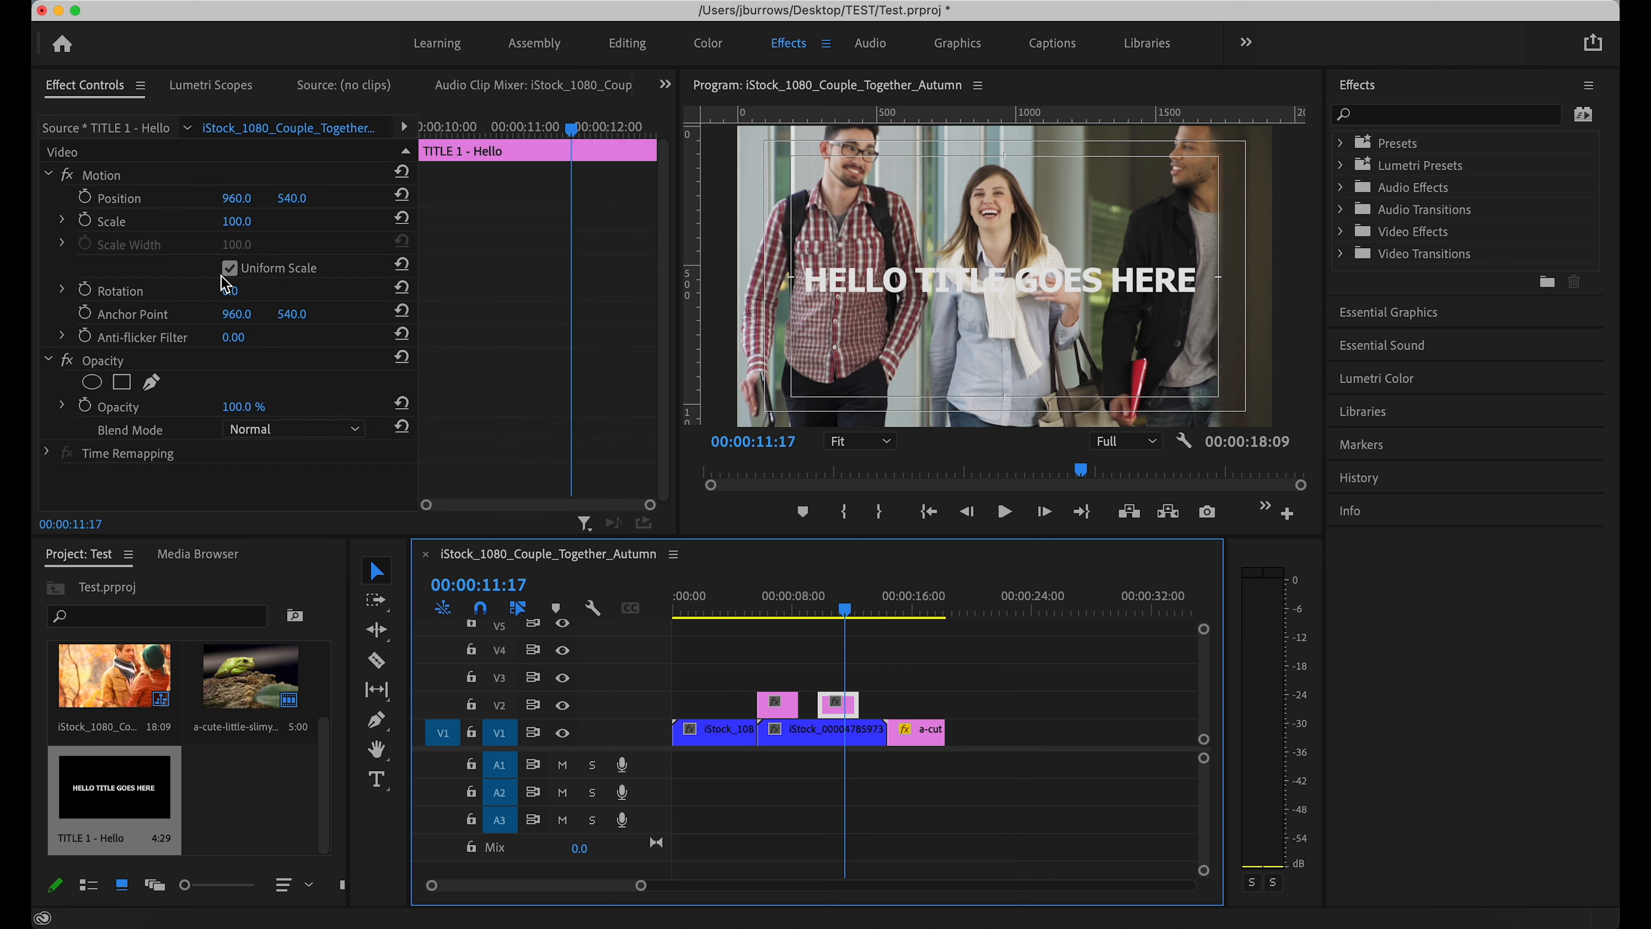
double_click(835, 713)
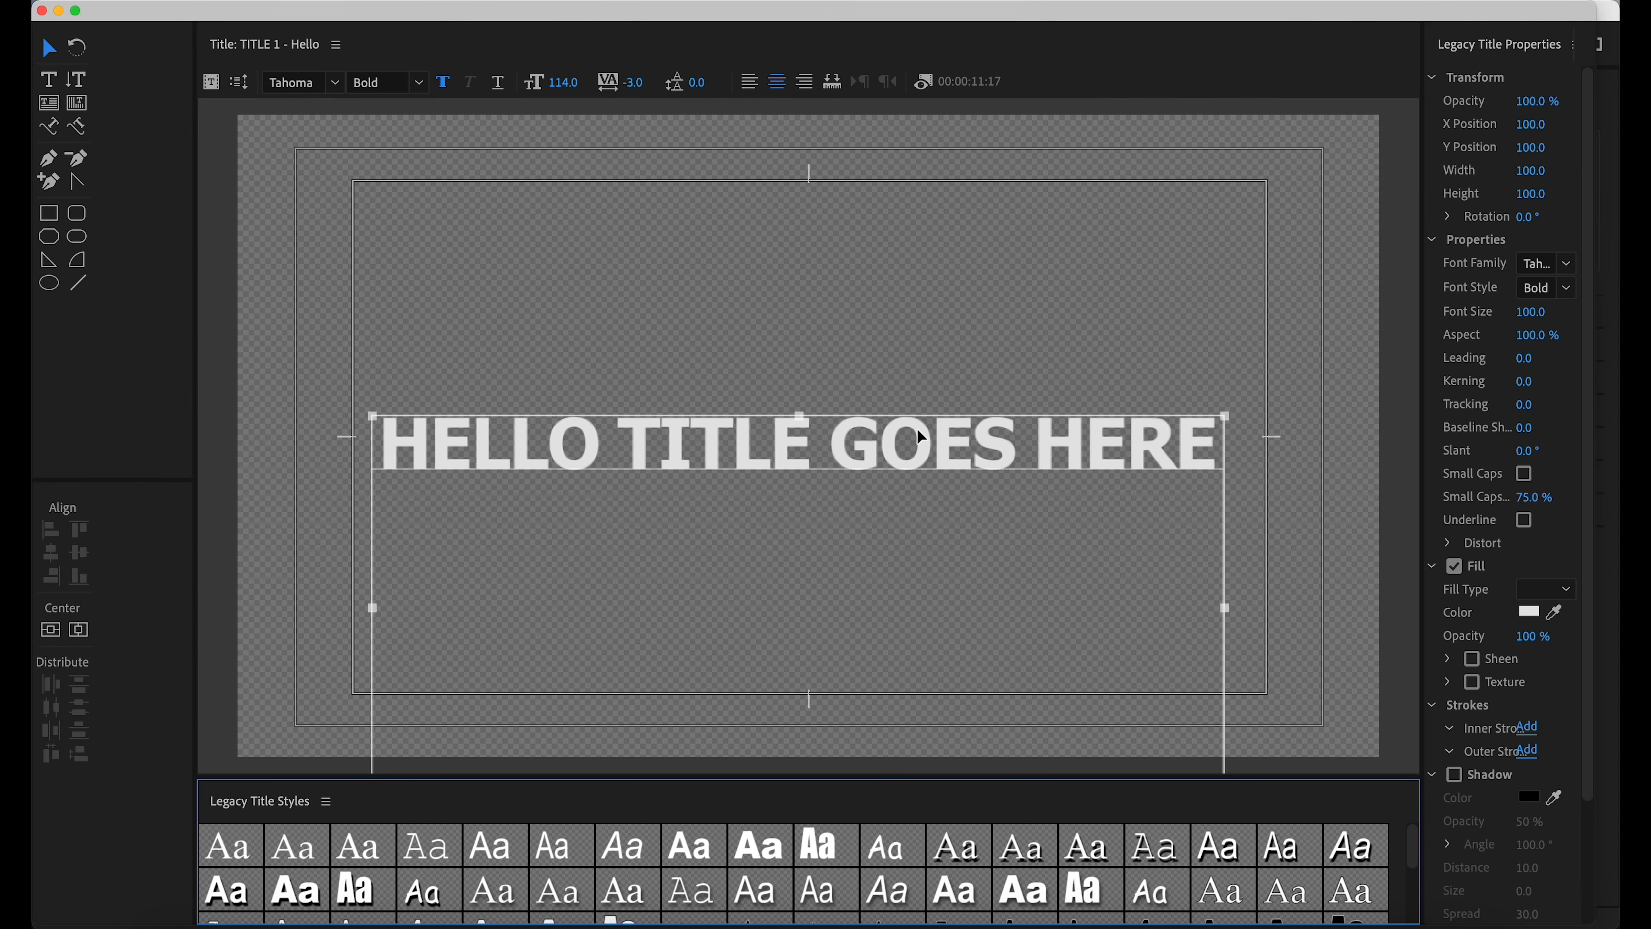
left_click_drag(800, 455, 677, 183)
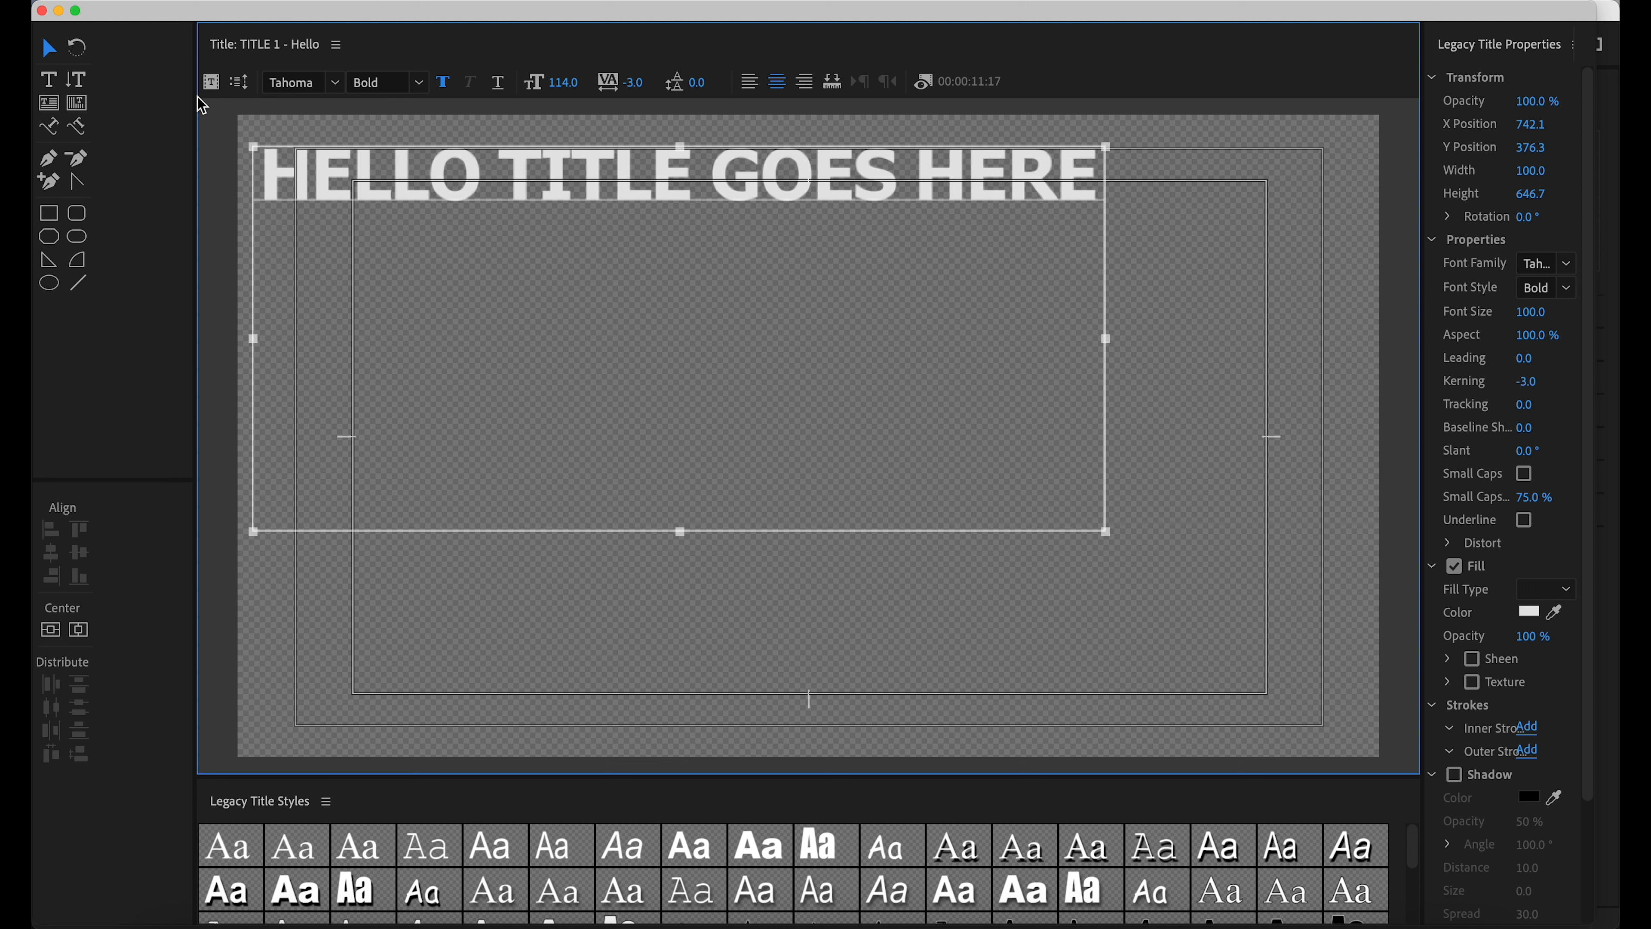
left_click(41, 10)
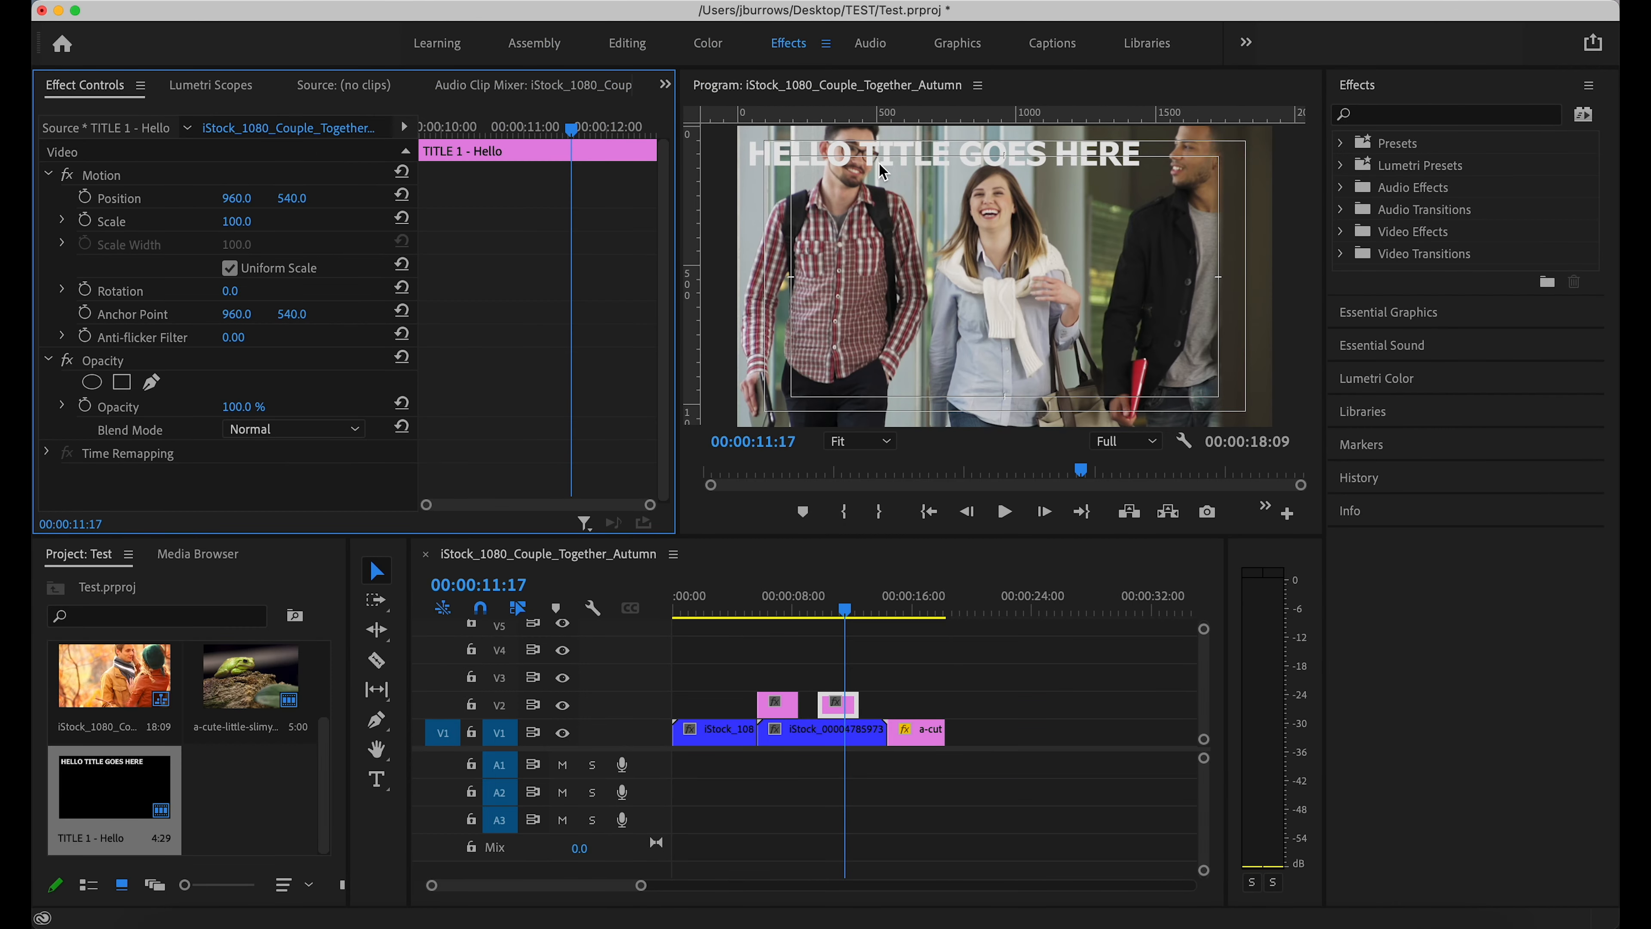
key("super+z")
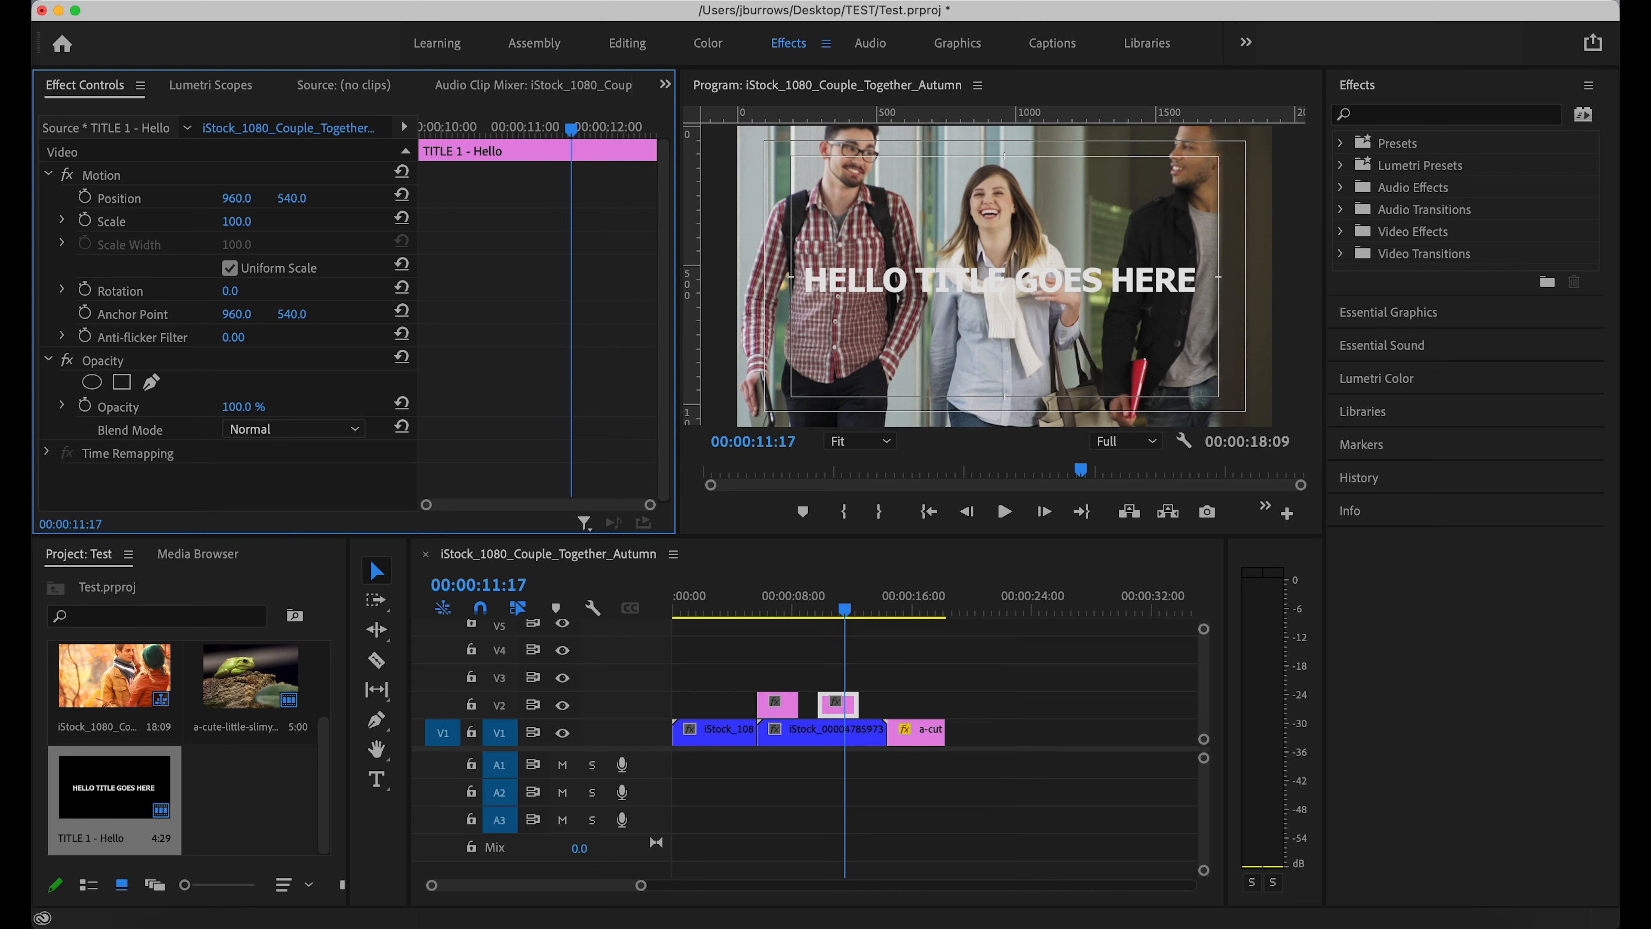
- Set the second title piece's horizontal position to 956 and its scale to 102 in its effect settings
mouse_move(236, 197)
left_mouse_down()
mouse_move(211, 198)
mouse_move(257, 221)
left_mouse_up()
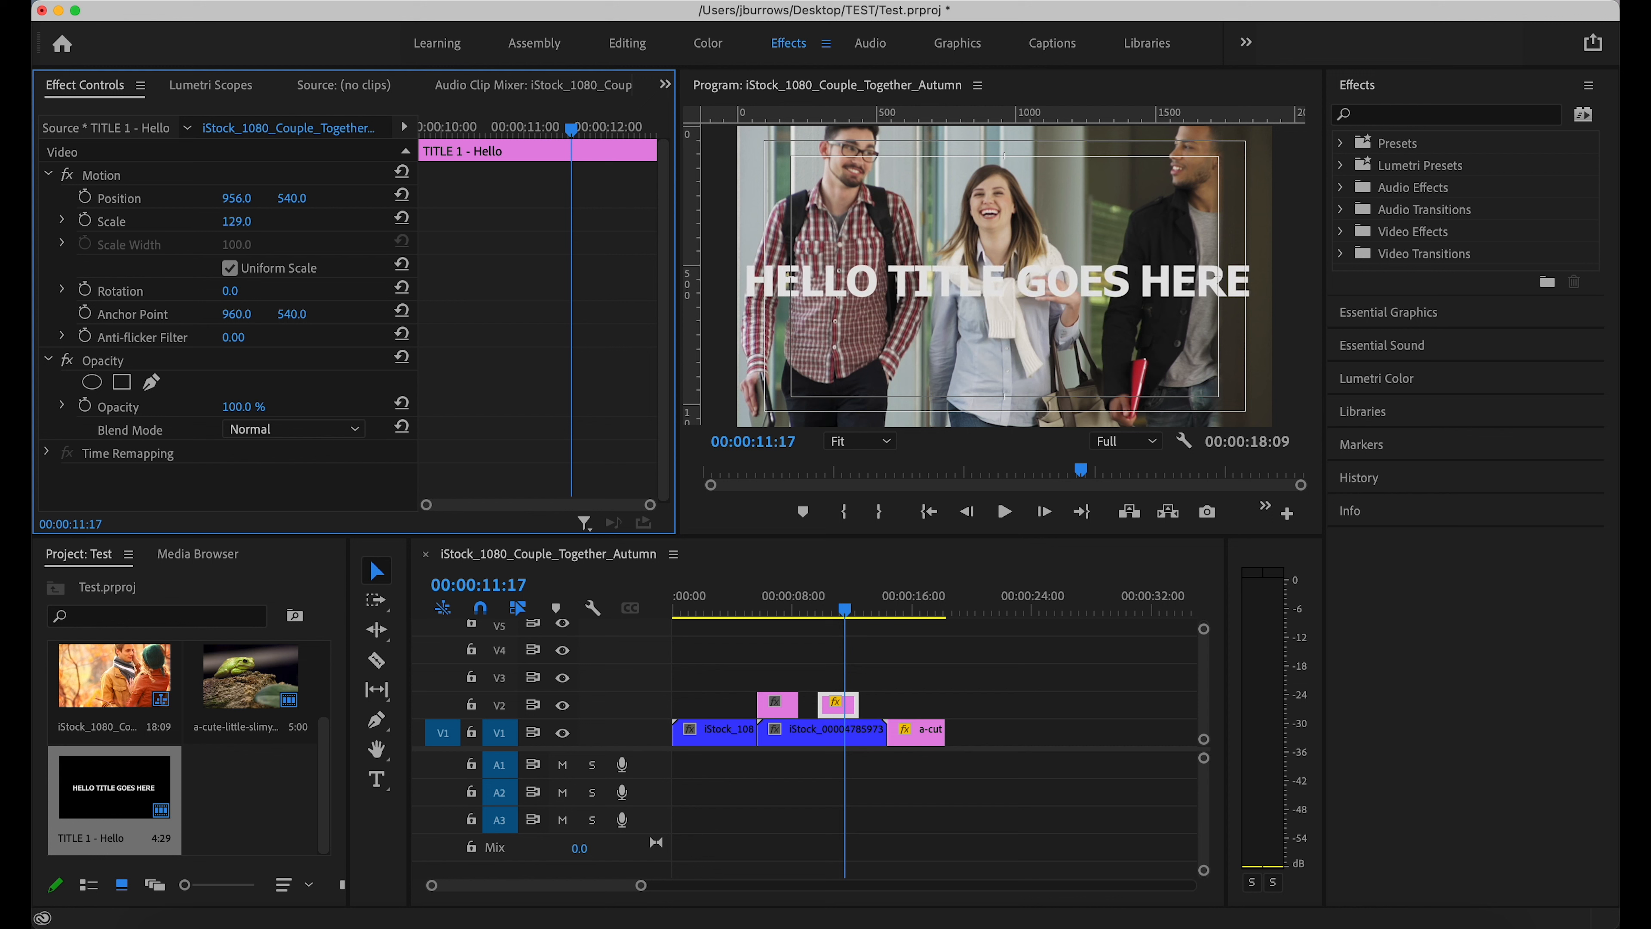
mouse_move(258, 220)
left_mouse_down()
mouse_move(212, 221)
mouse_move(240, 220)
left_mouse_up()
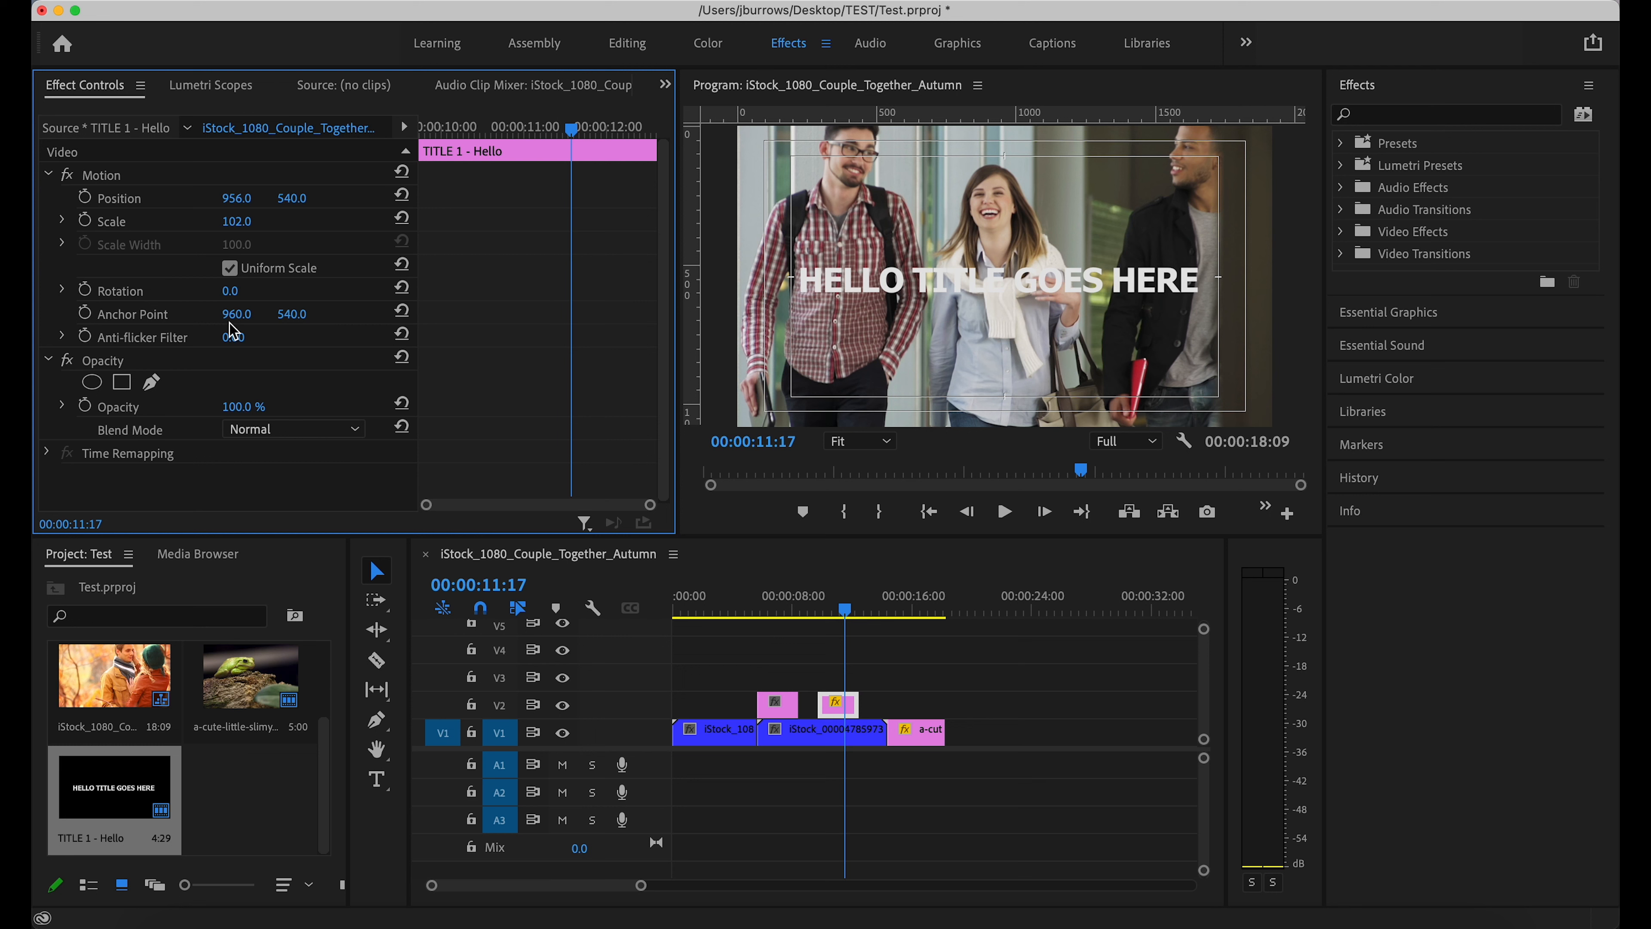
left_click(925, 678)
- Delete the second title piece from V2 and extend the first one to end at the playhead at 00:00:11:17
left_click(822, 705)
key("Delete")
left_click_drag(816, 705, 844, 706)
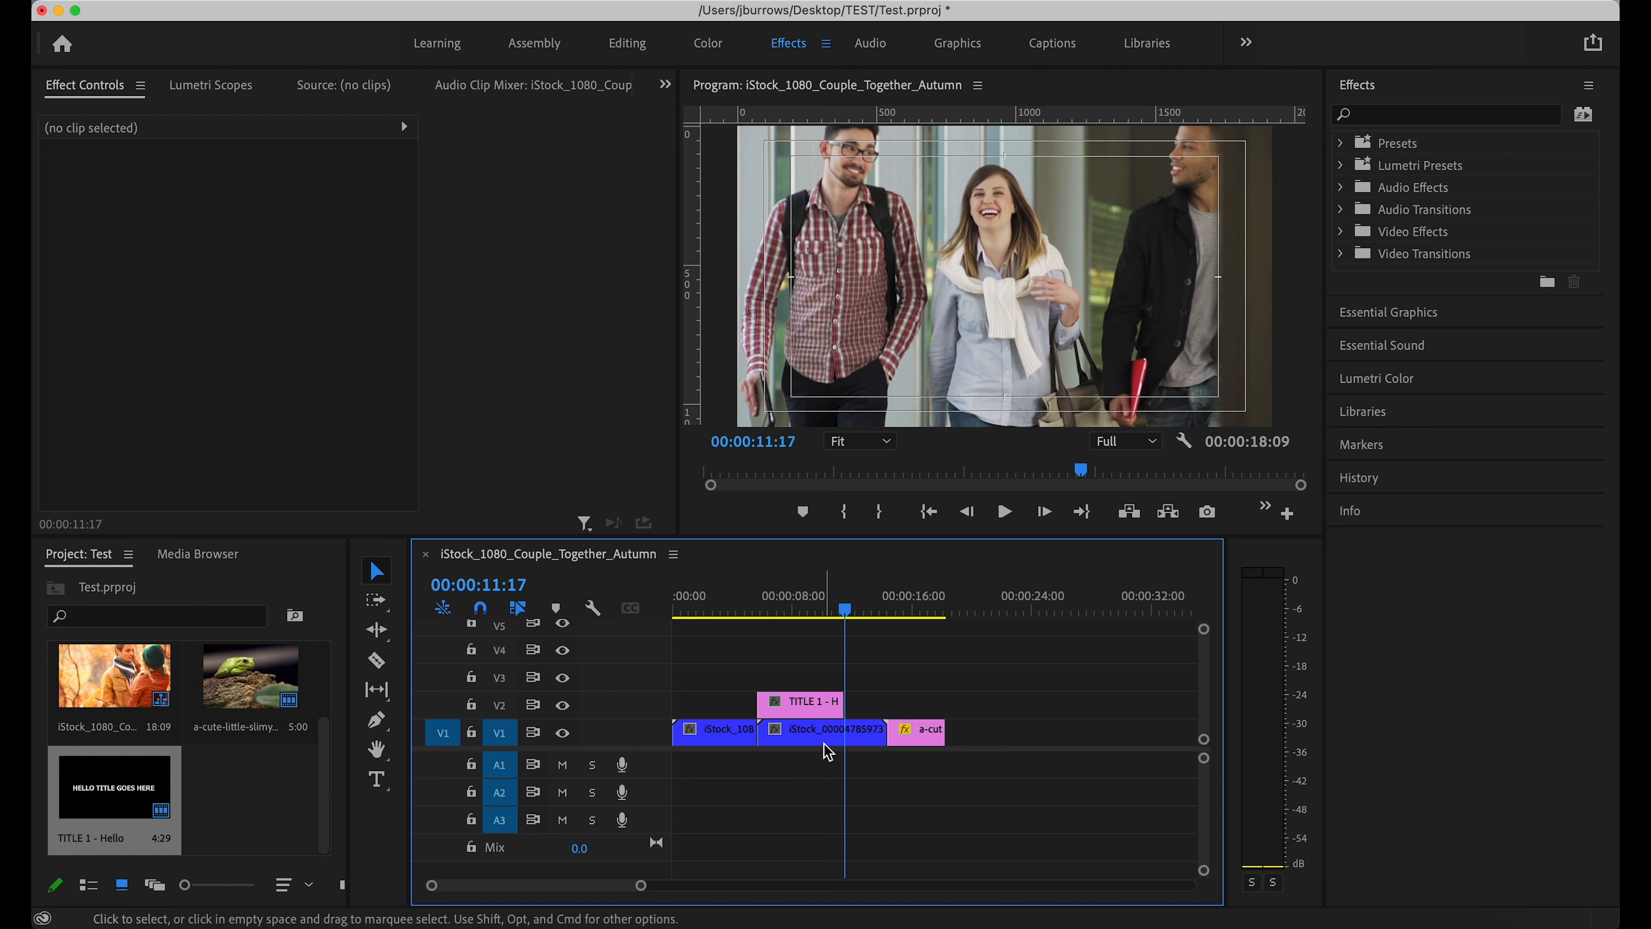
- Import the WALKS Video .wav file from the TEST folder on the Desktop and place it on A2 from the sequence start
double_click(245, 811)
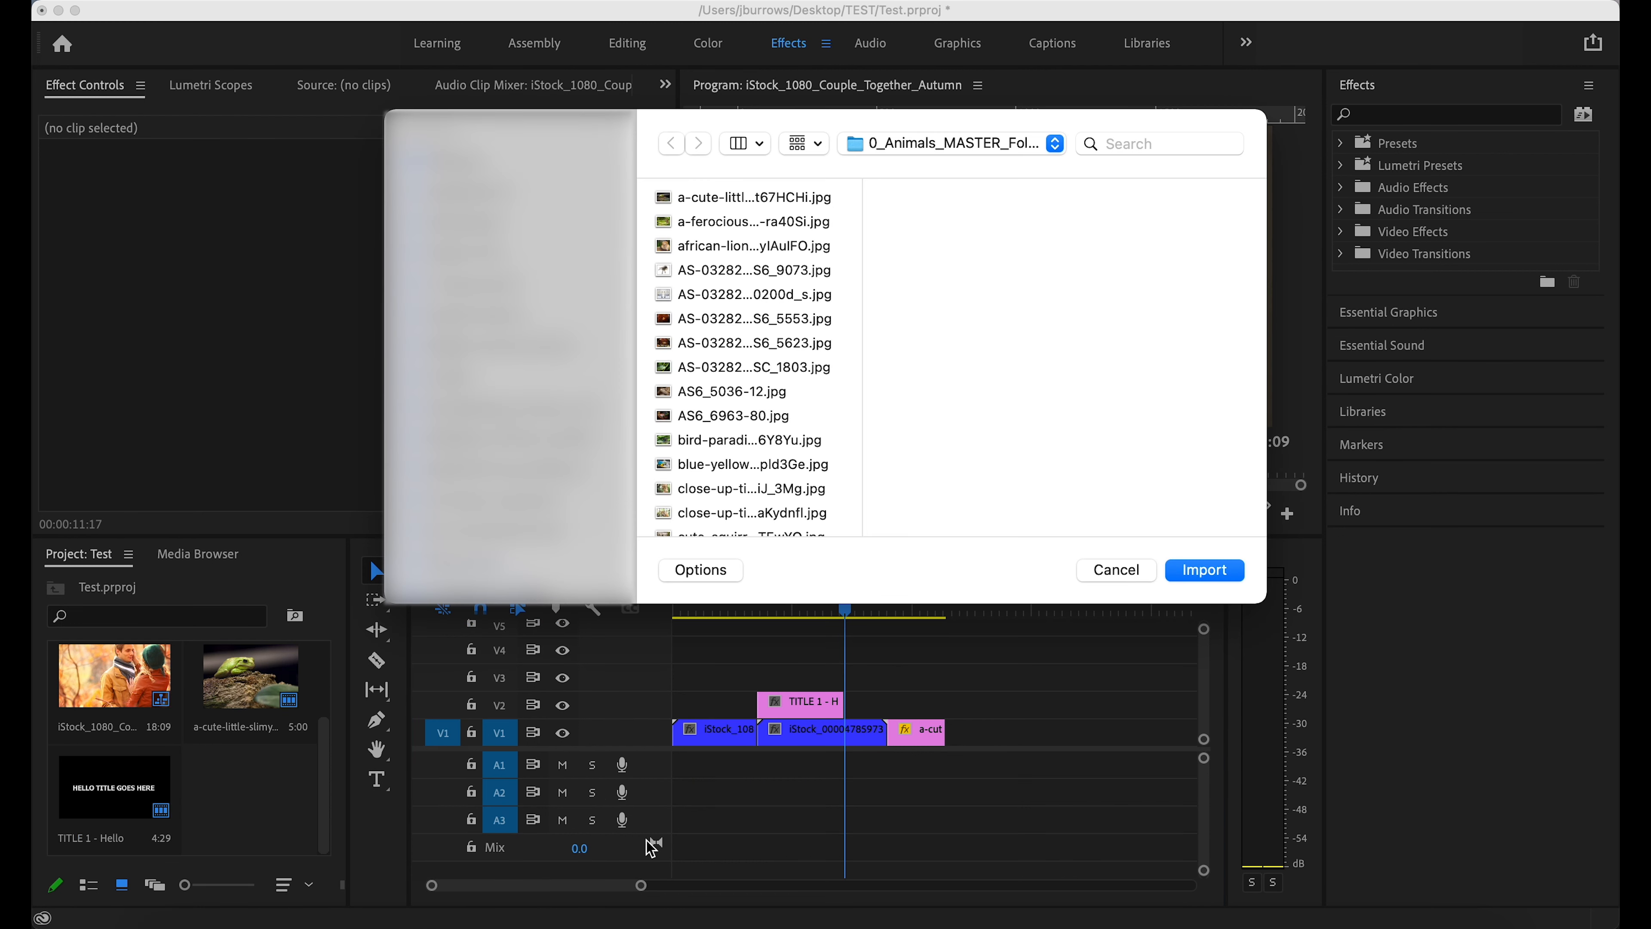
left_click(455, 161)
left_click(717, 318)
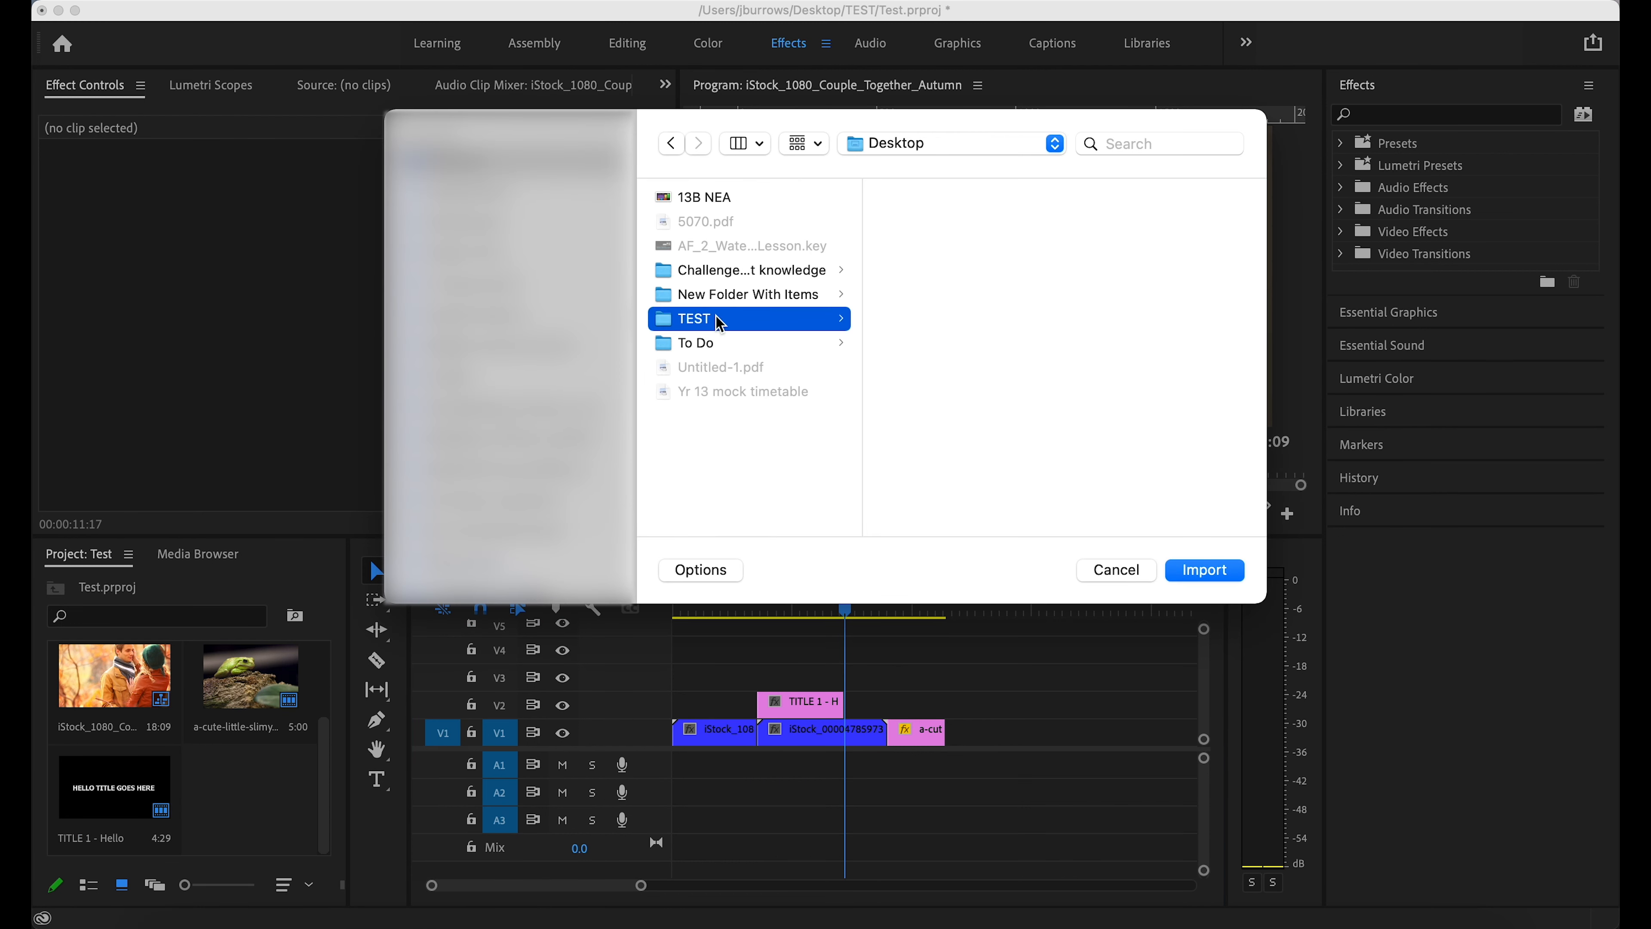
left_click(943, 318)
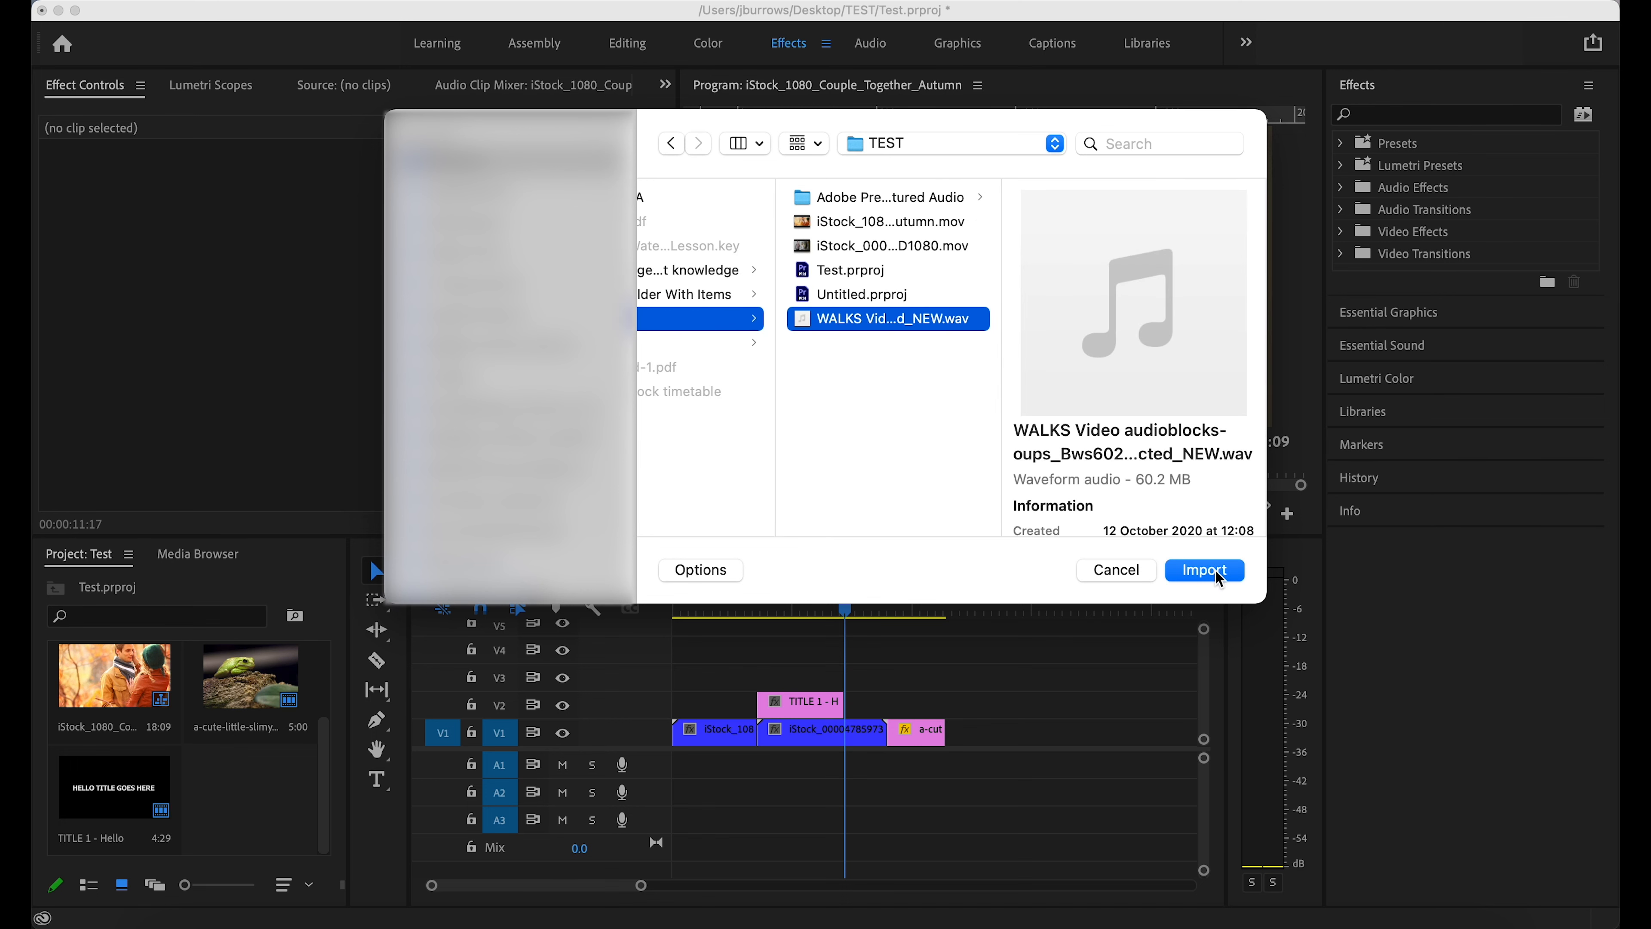
left_click(1210, 570)
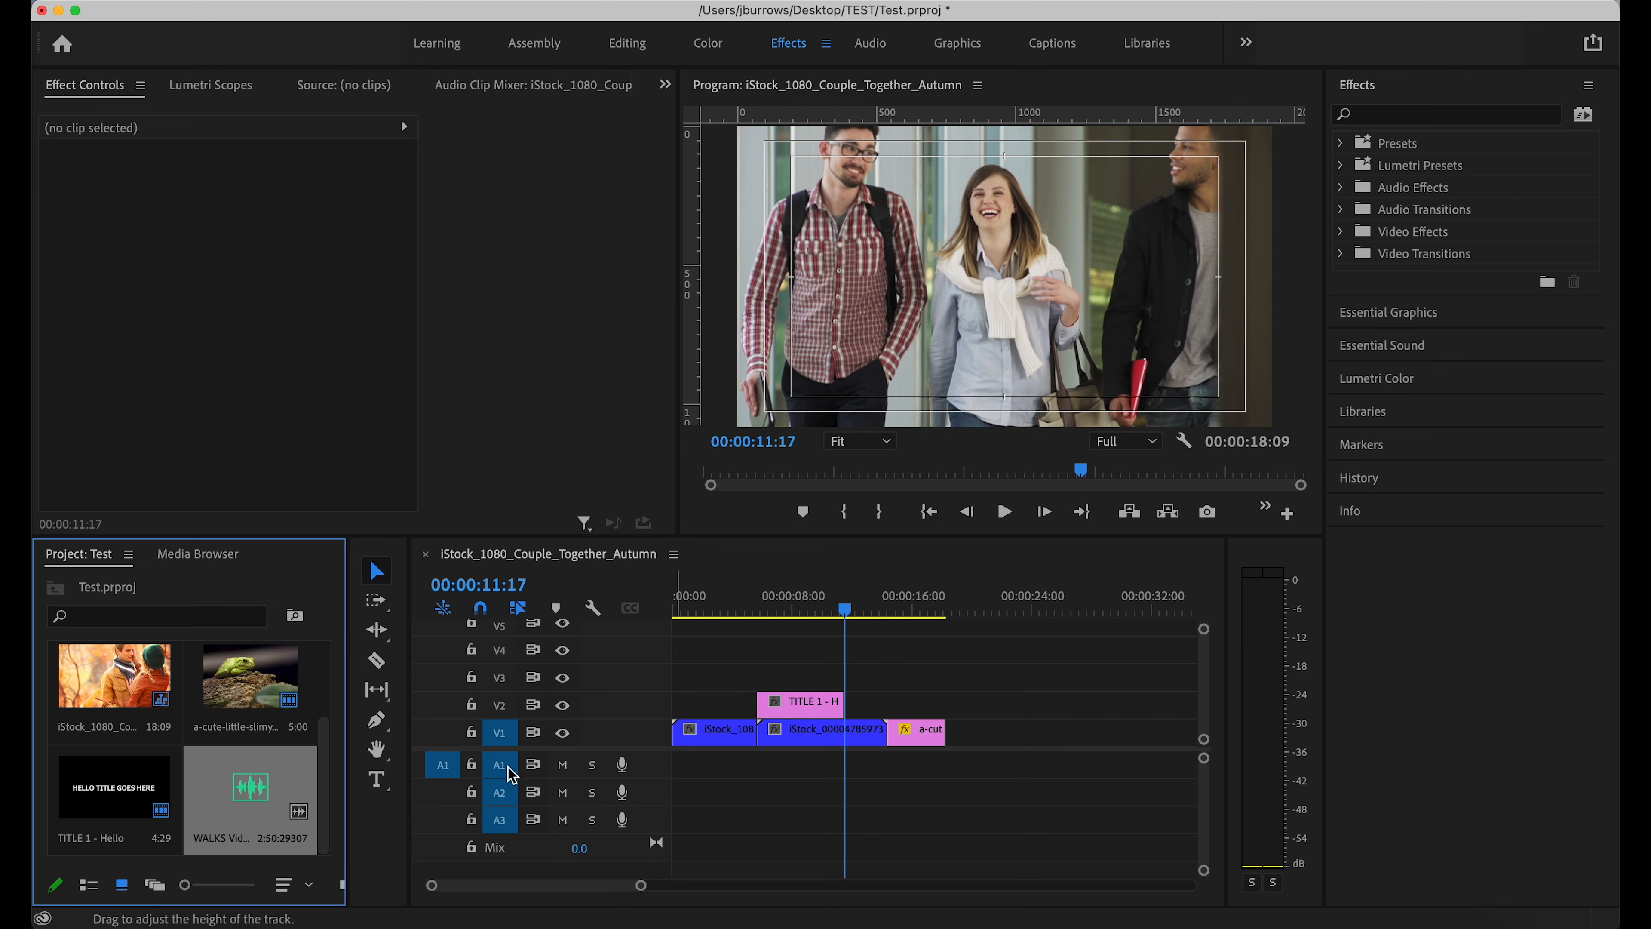
mouse_move(211, 818)
left_mouse_down()
mouse_move(239, 785)
mouse_move(693, 747)
mouse_move(920, 667)
mouse_move(906, 737)
mouse_move(835, 792)
mouse_move(674, 794)
left_mouse_up()
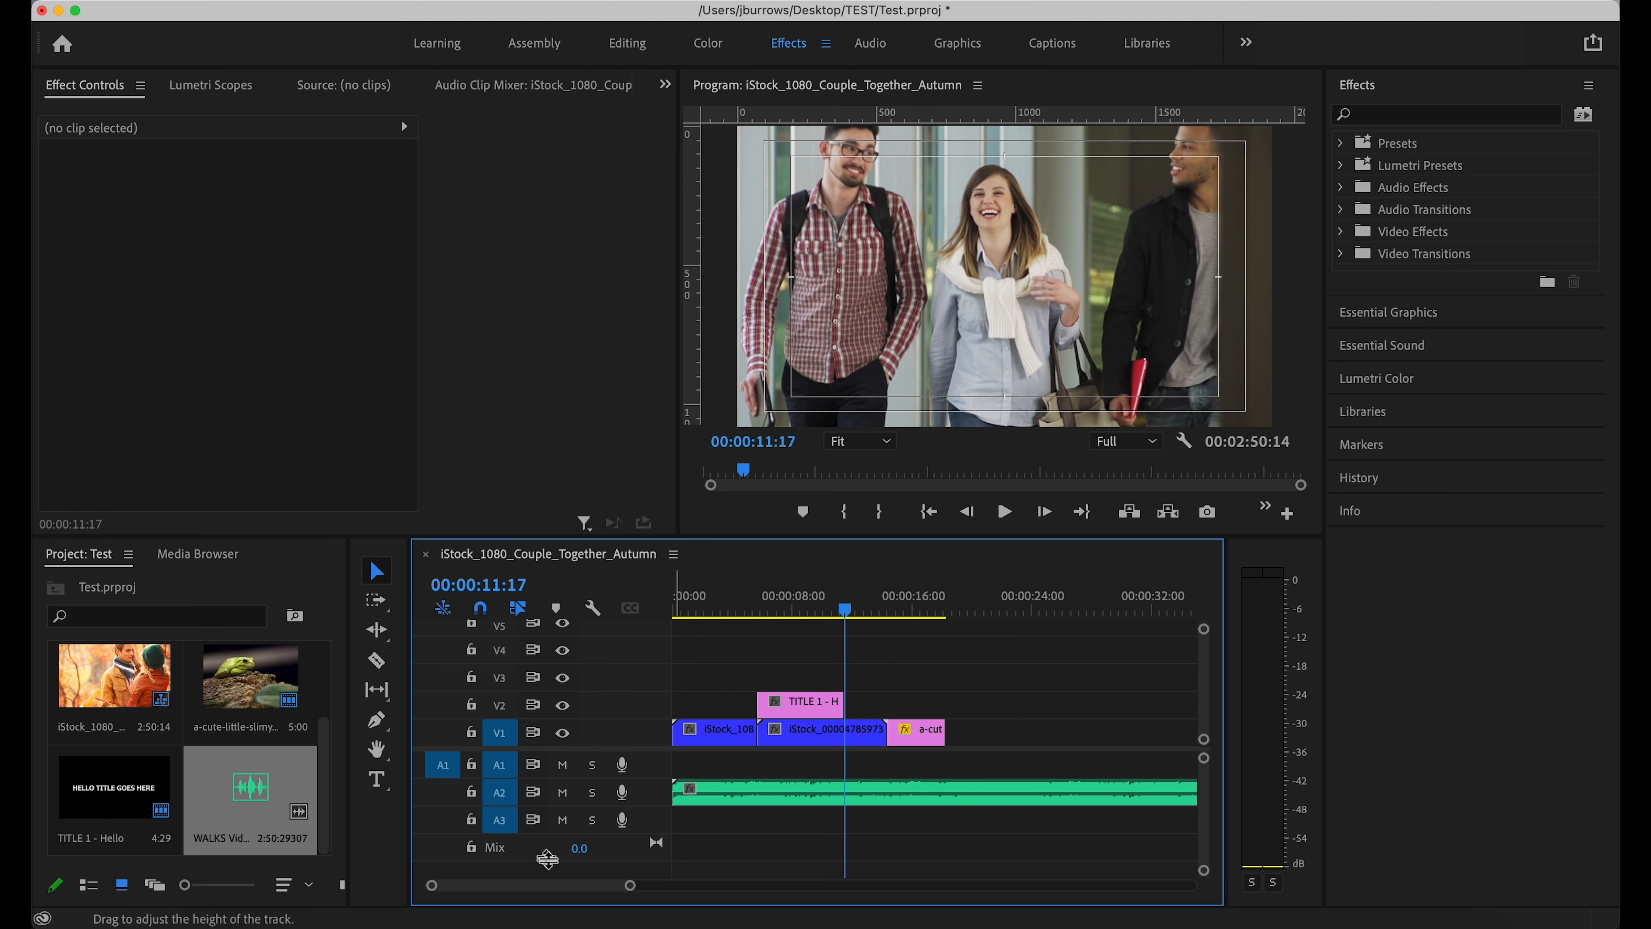
- Mute track A2 to play a short section without the audio, and unmute the track
left_click(564, 795)
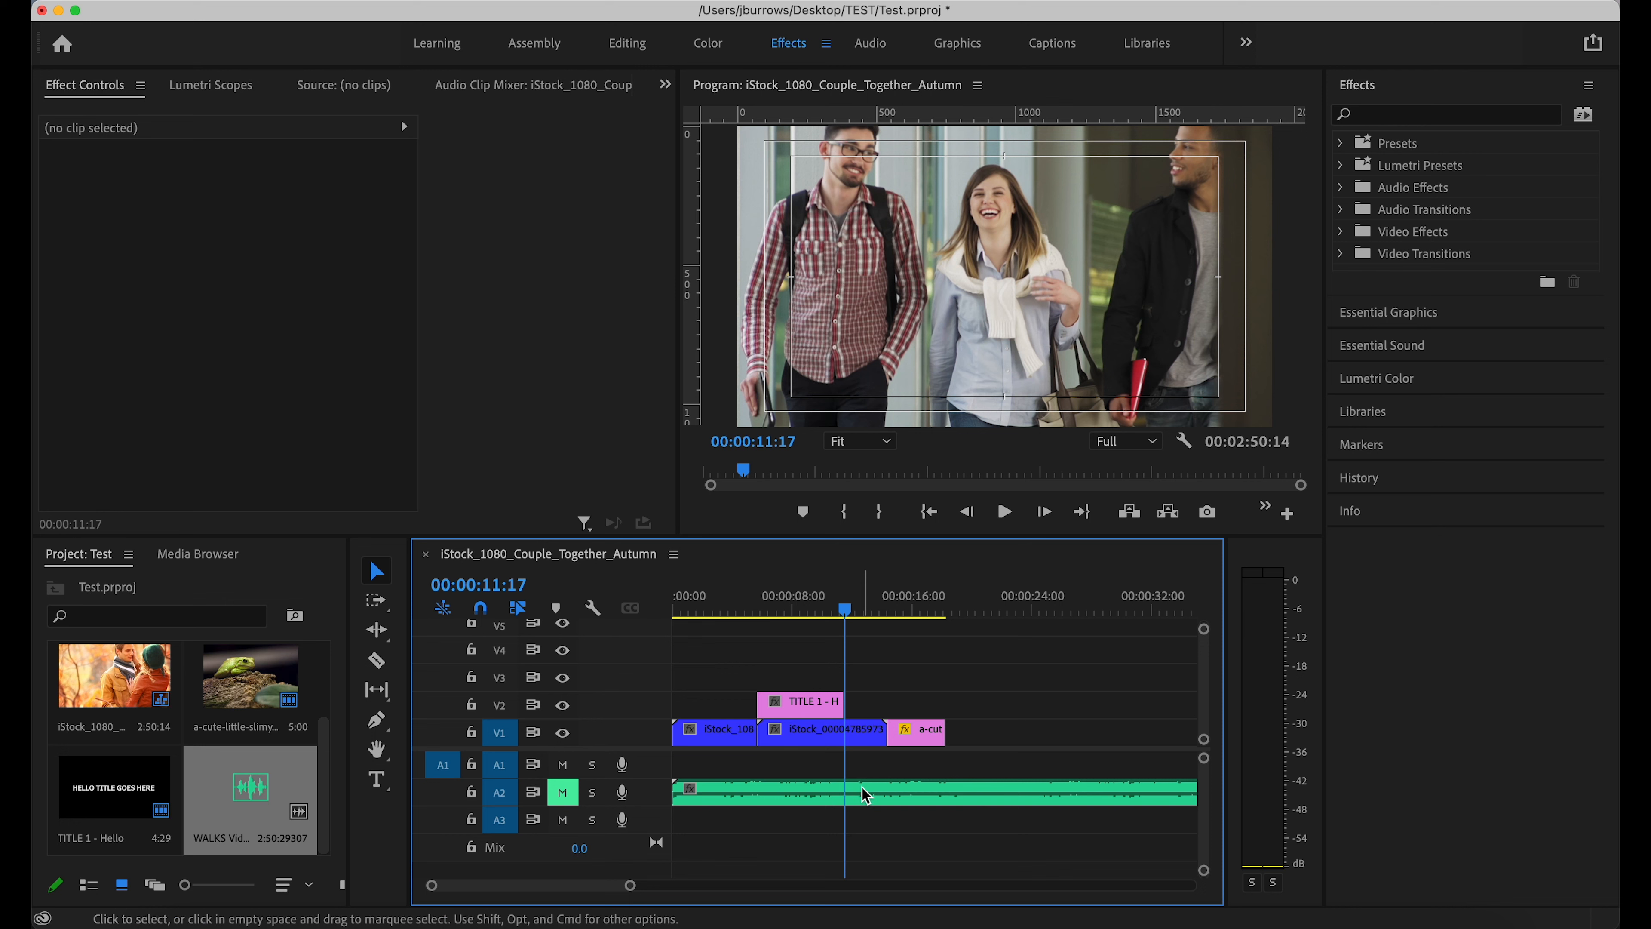
key("space")
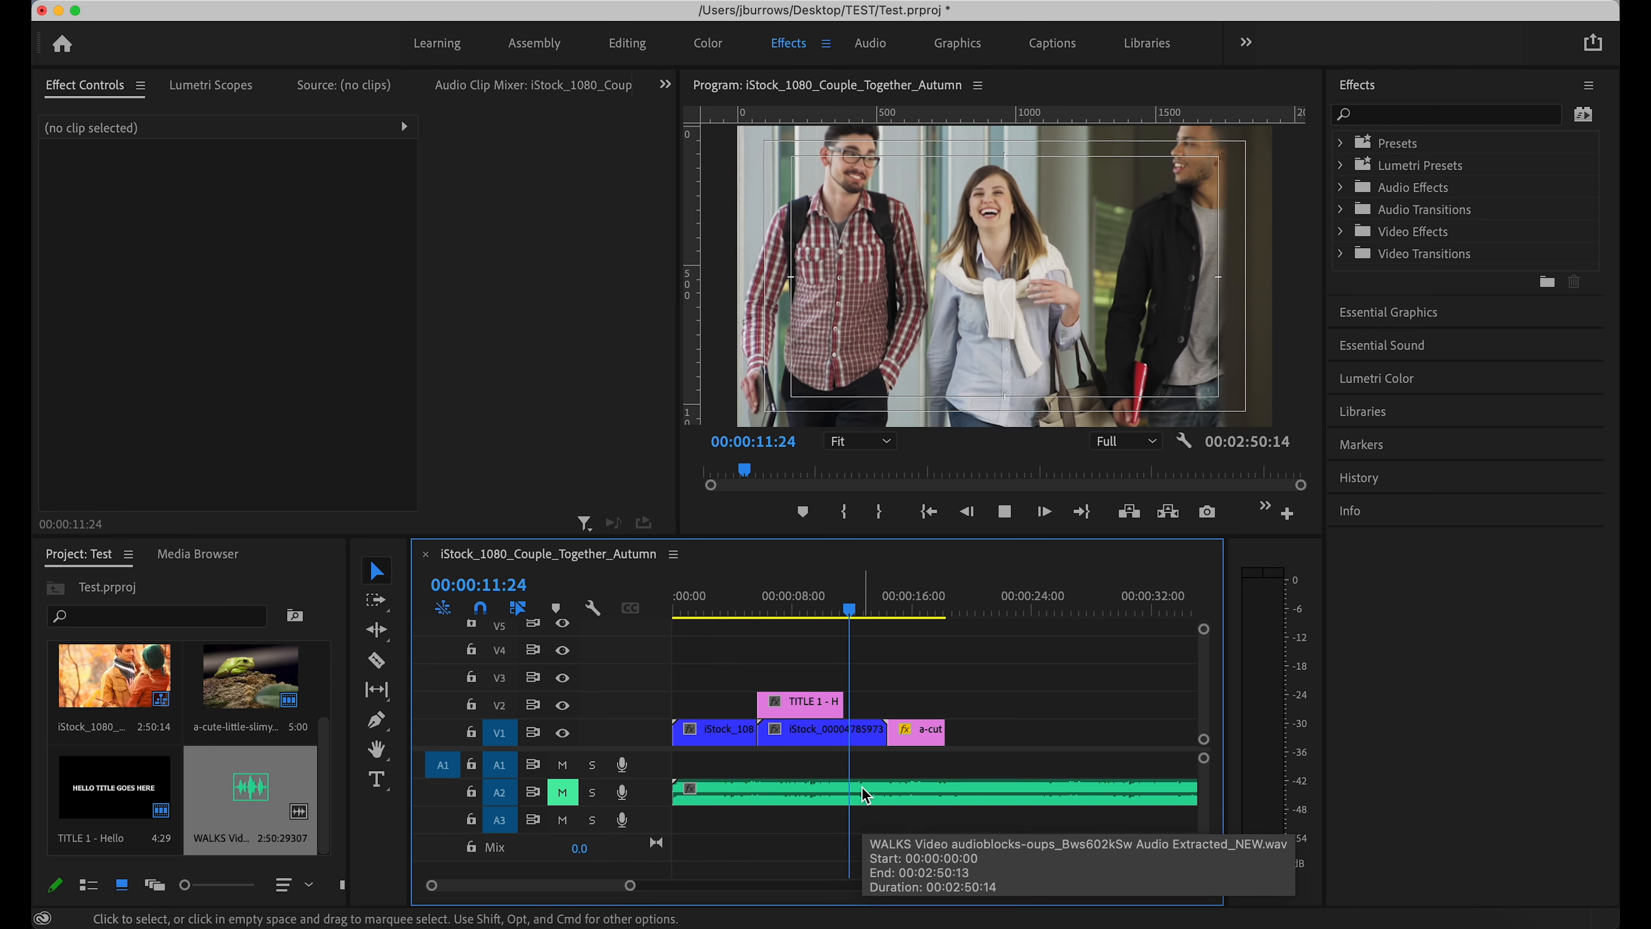
key("space")
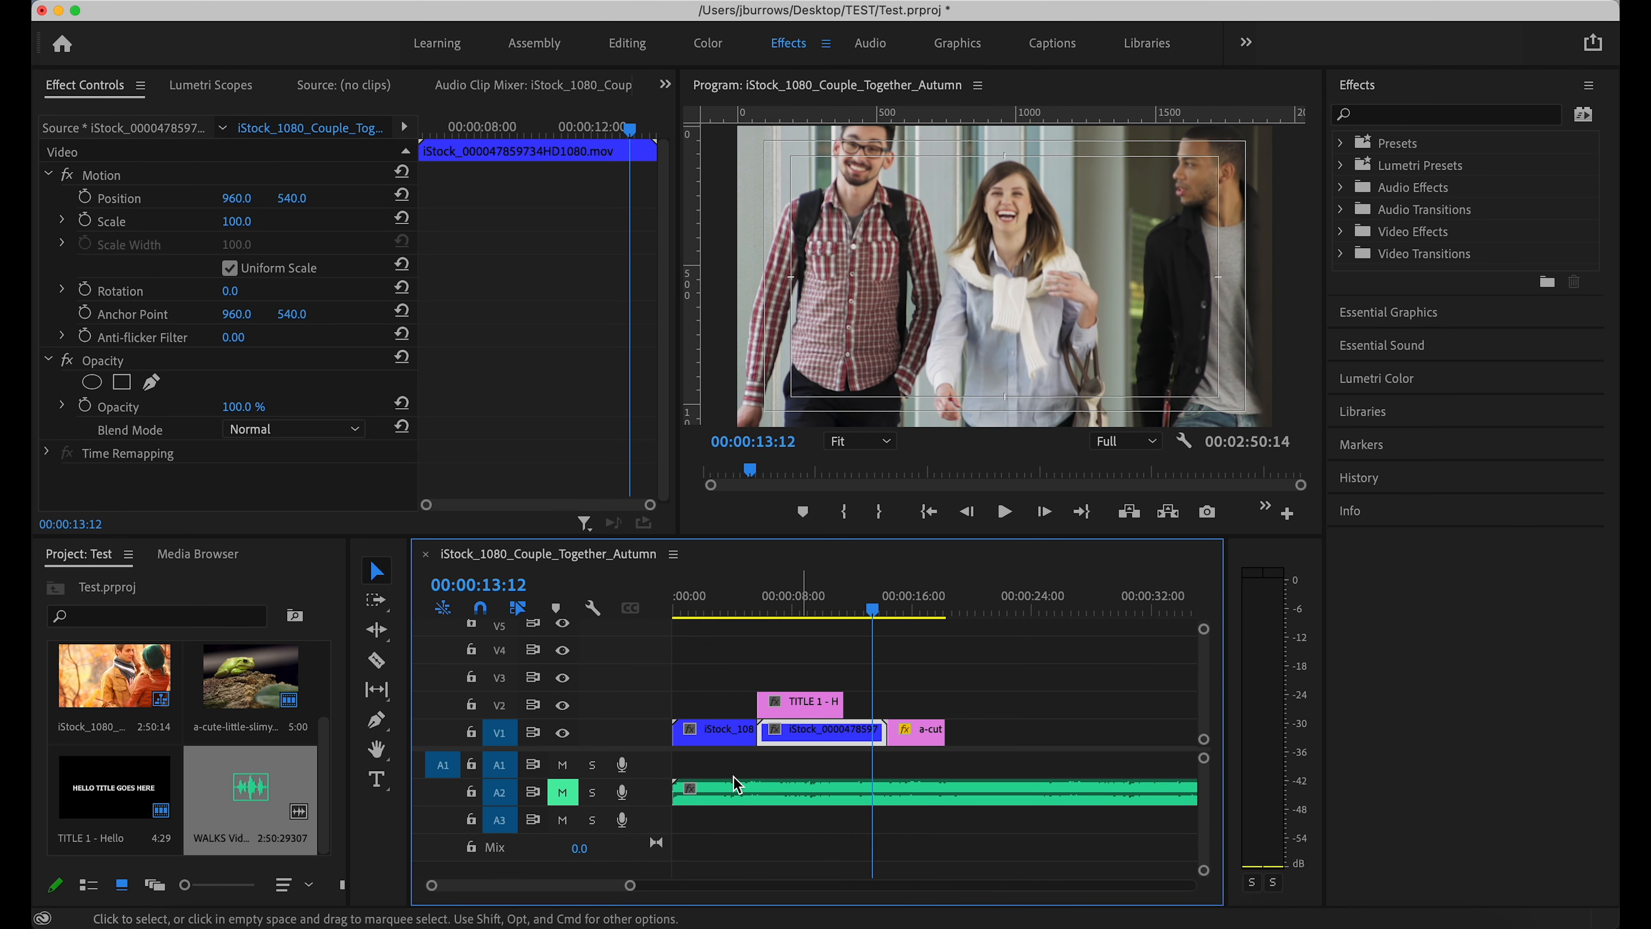
left_click(562, 792)
- Return the playhead to 00:00:00:00 and select the audio clip on A2, keeping it aligned with the sequence start
left_click_drag(871, 608, 662, 616)
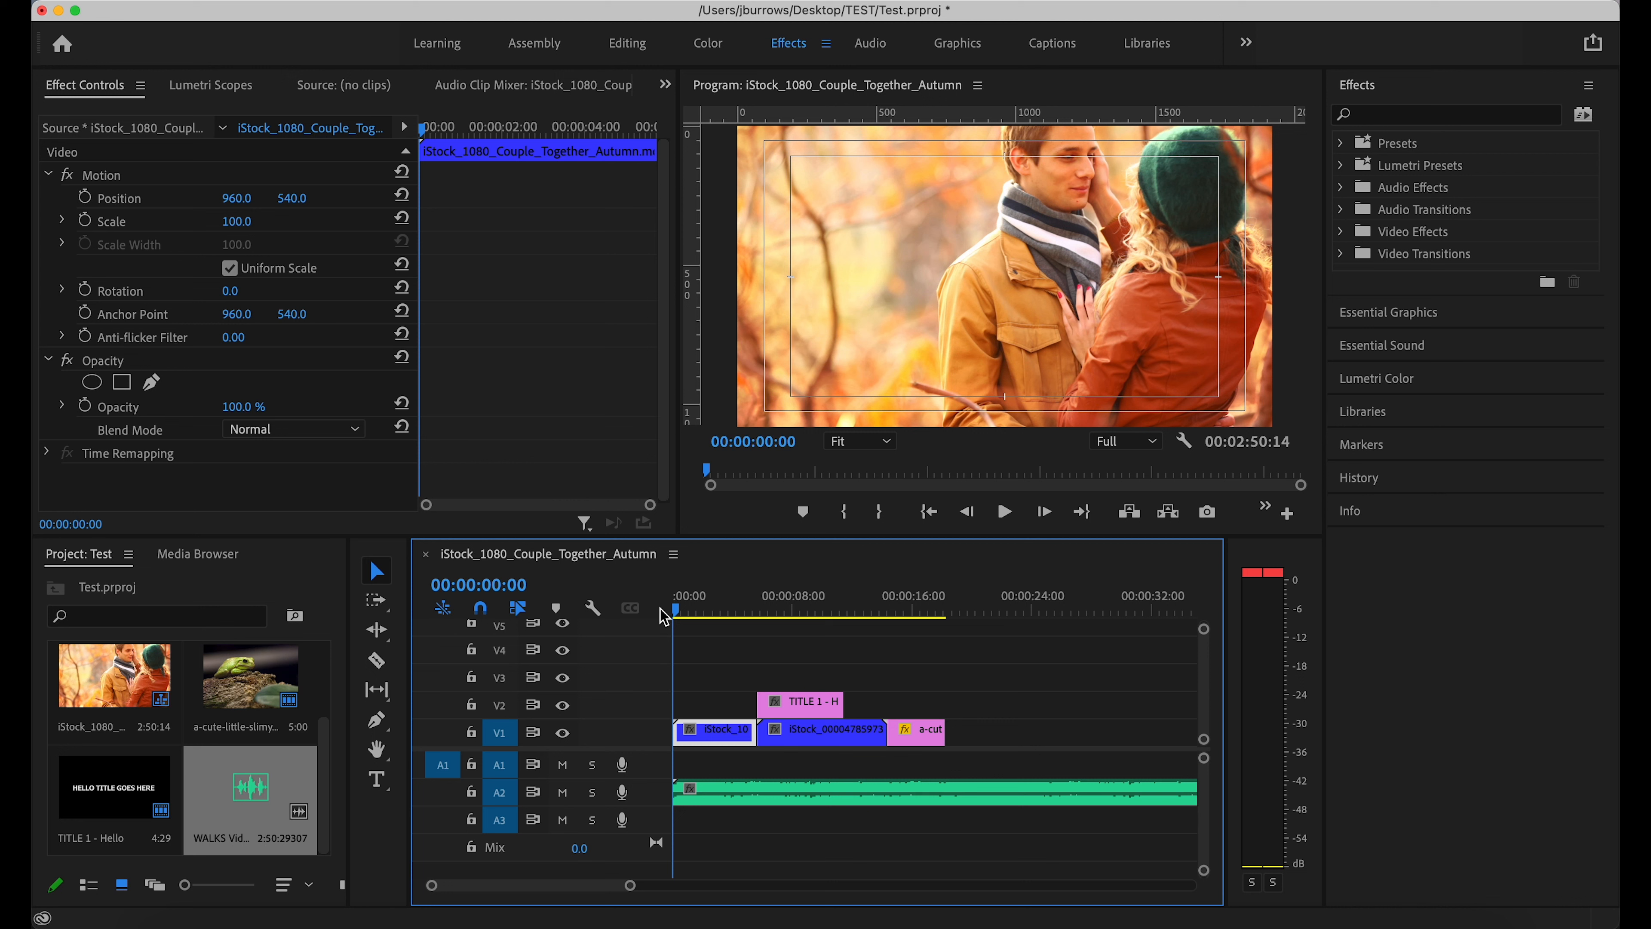
left_click(680, 617)
left_click_drag(679, 616, 643, 614)
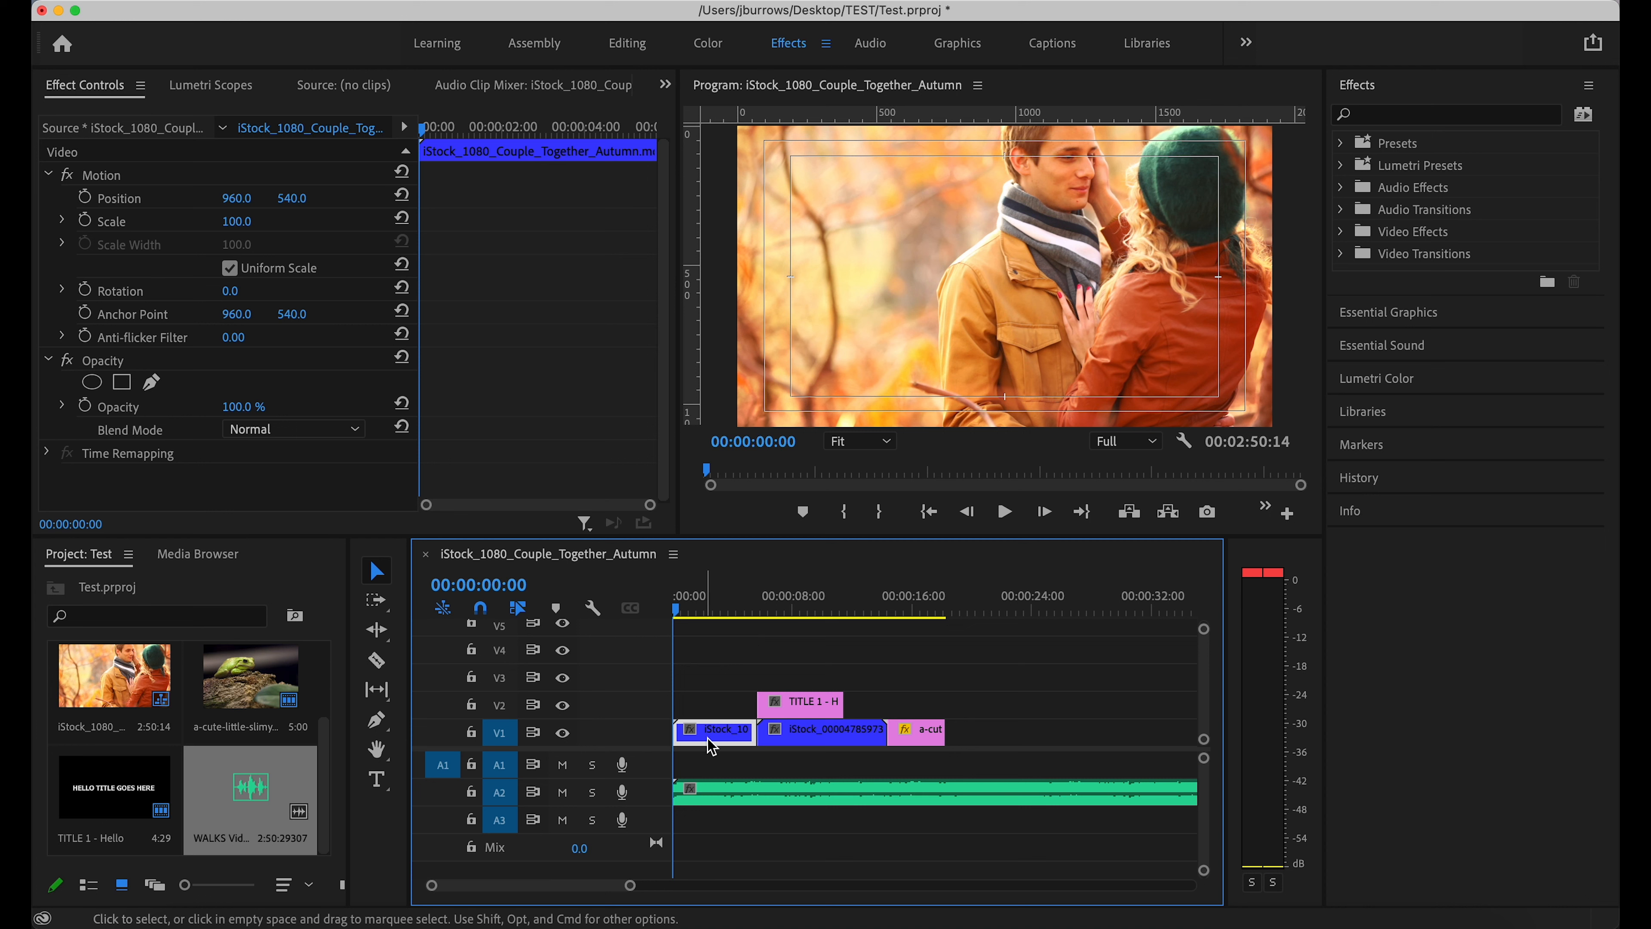
mouse_move(704, 801)
left_mouse_down()
mouse_move(755, 791)
mouse_move(676, 801)
left_mouse_up()
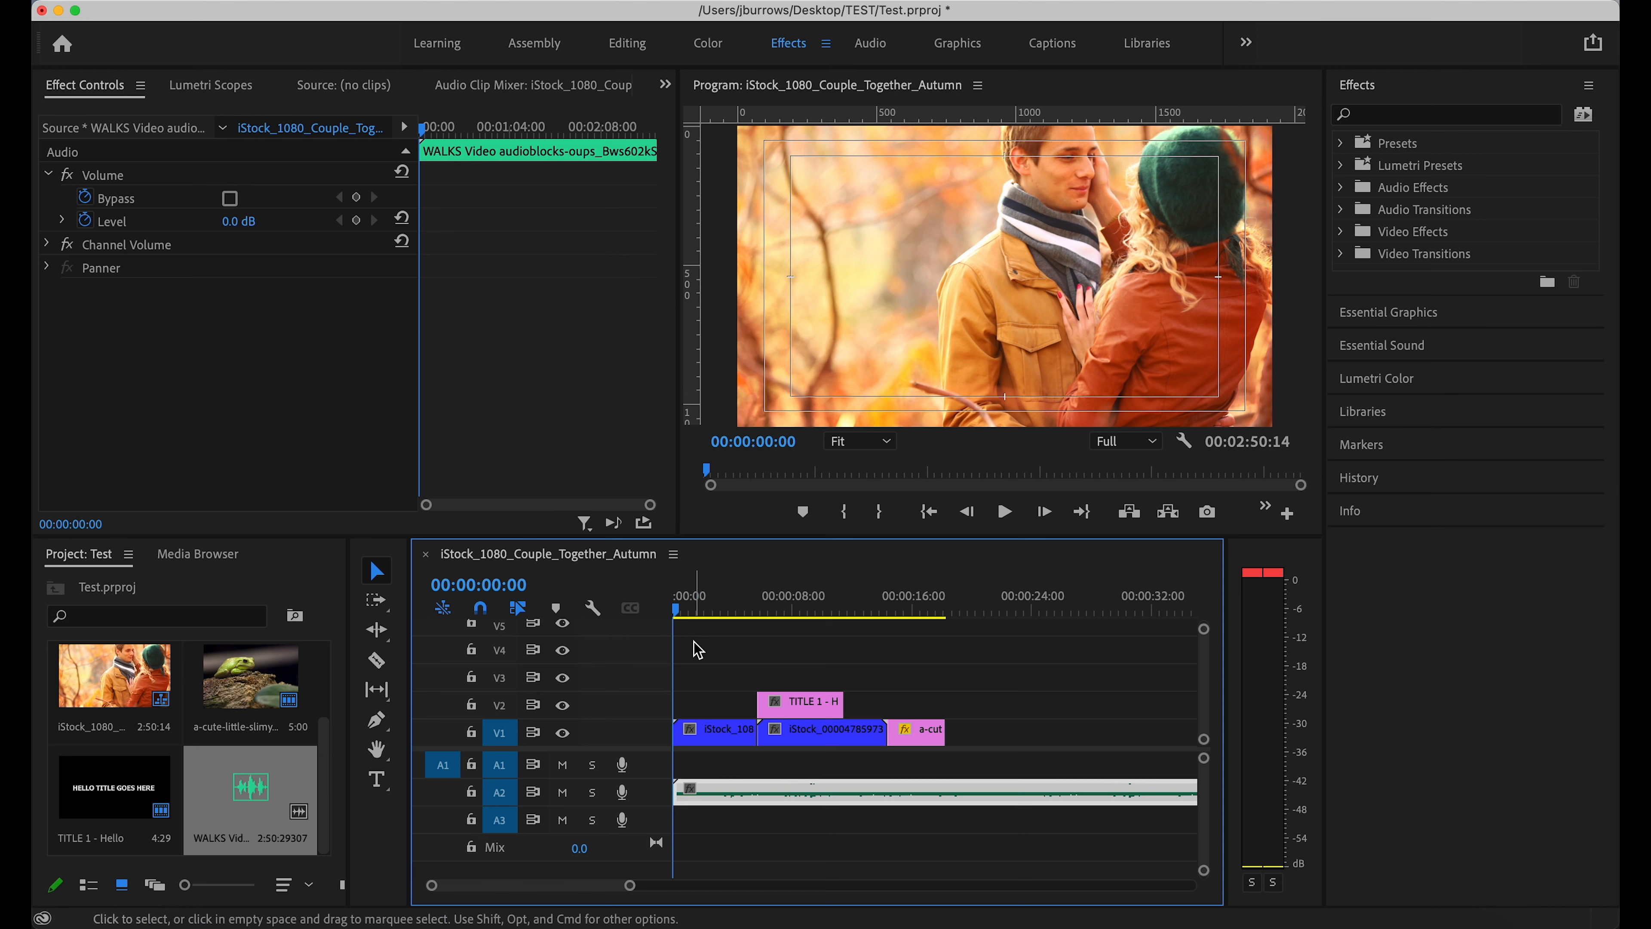
- Play the sequence from the start with its audio at a lower system volume, and stop shortly after the title appears
key("space")
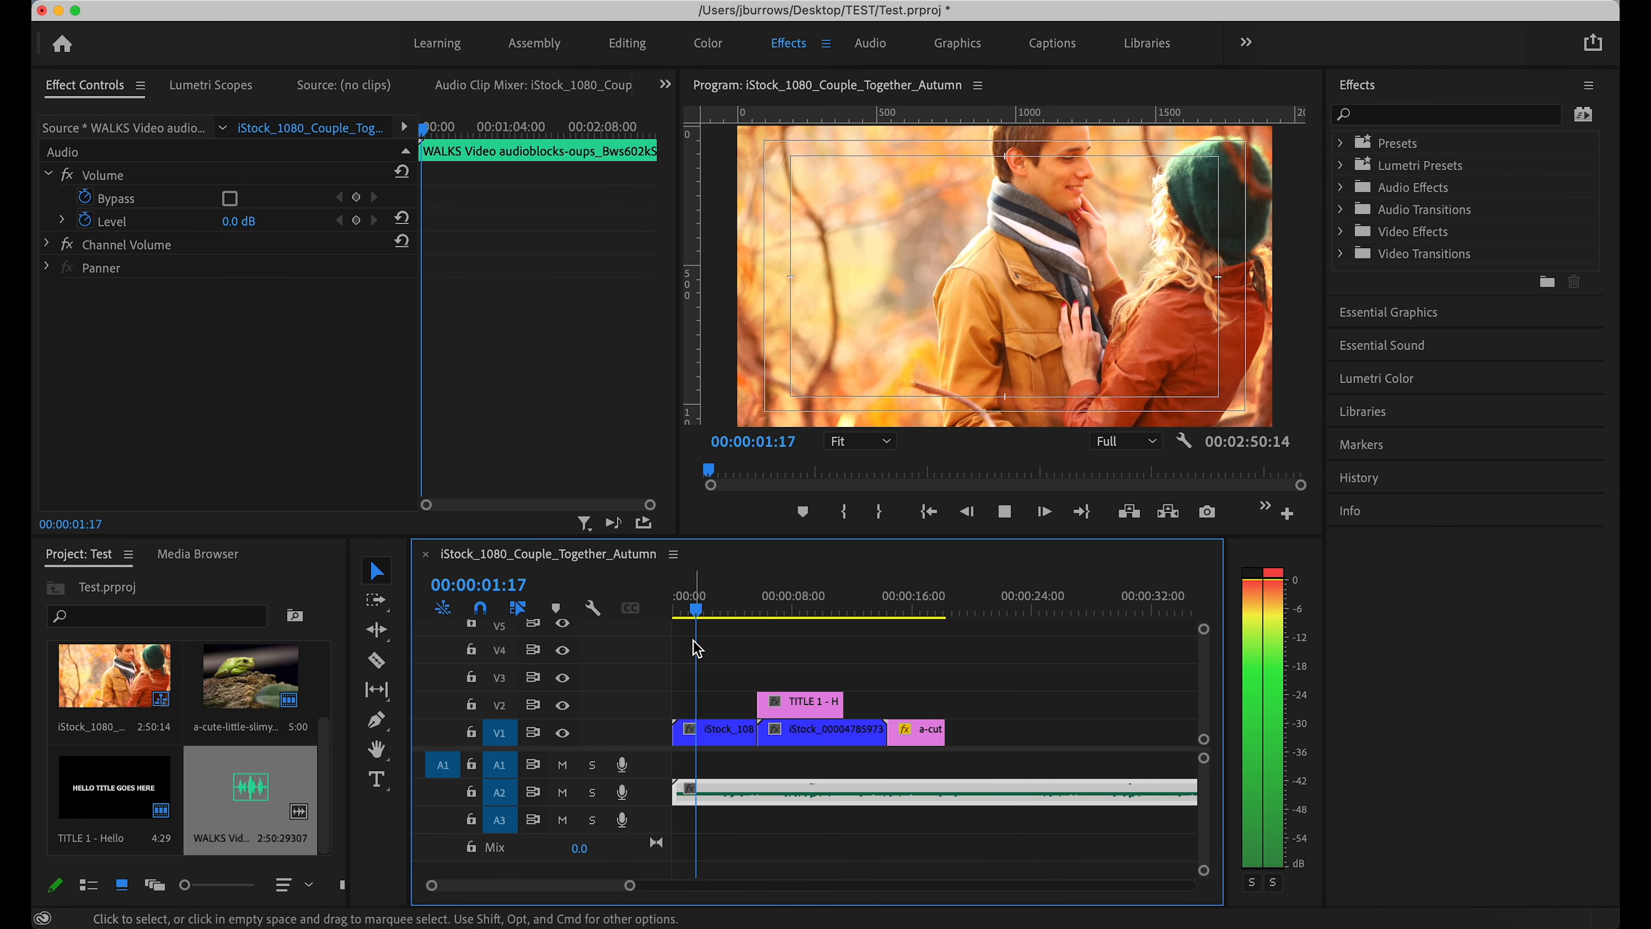
key("XF86AudioLowerVolume")
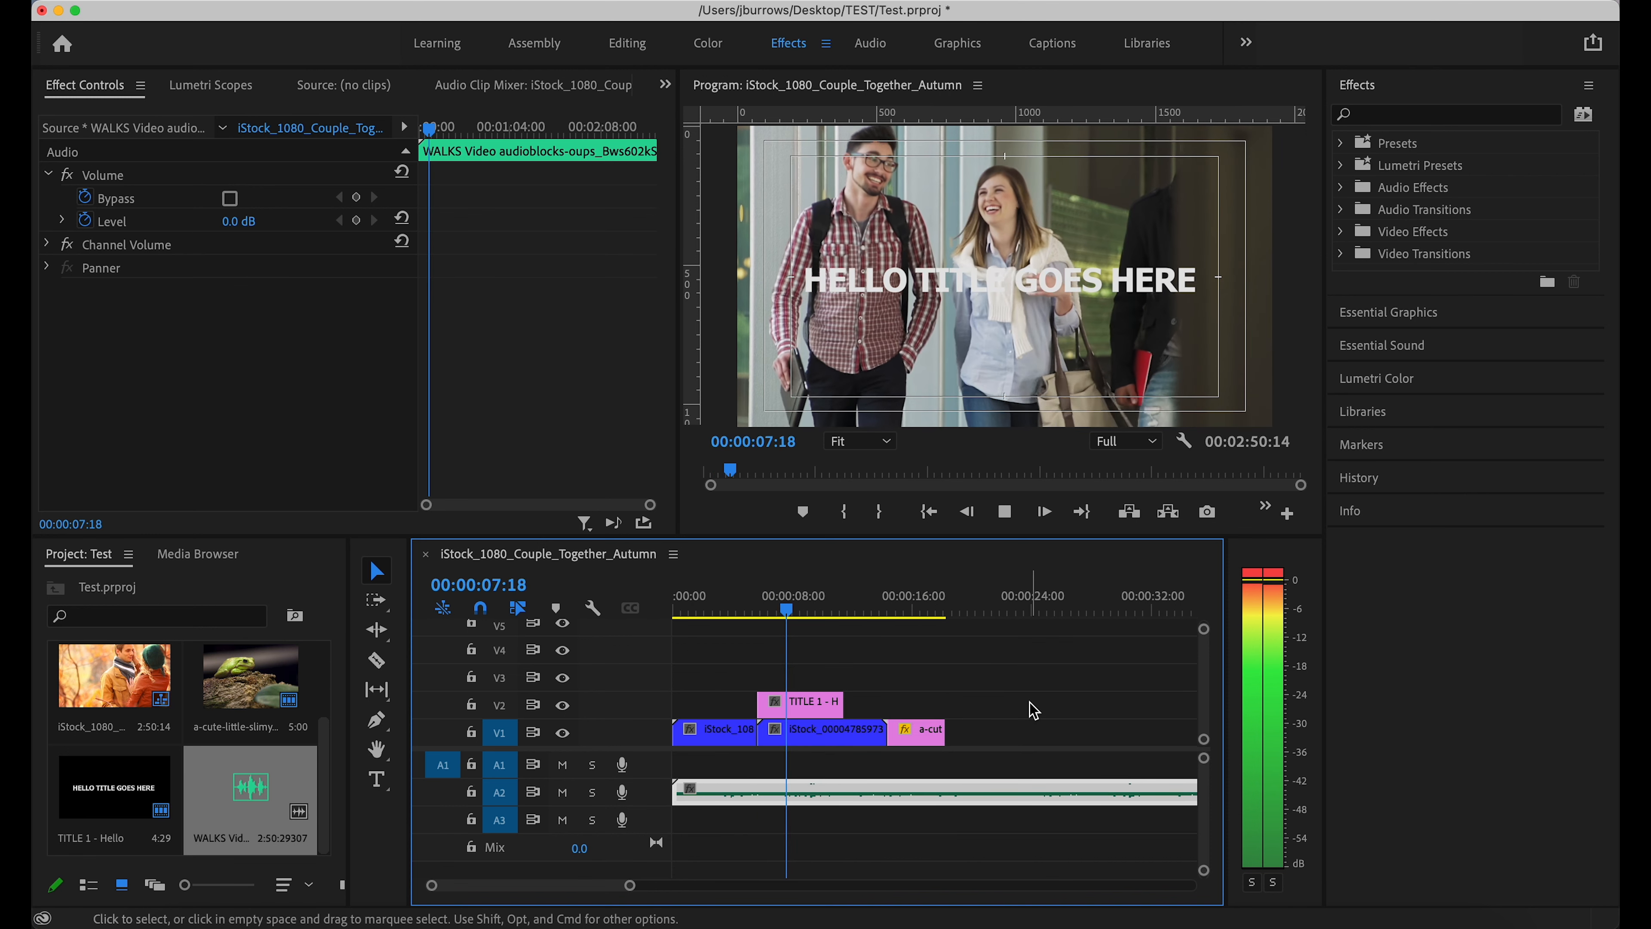
key("space")
left_click(861, 835)
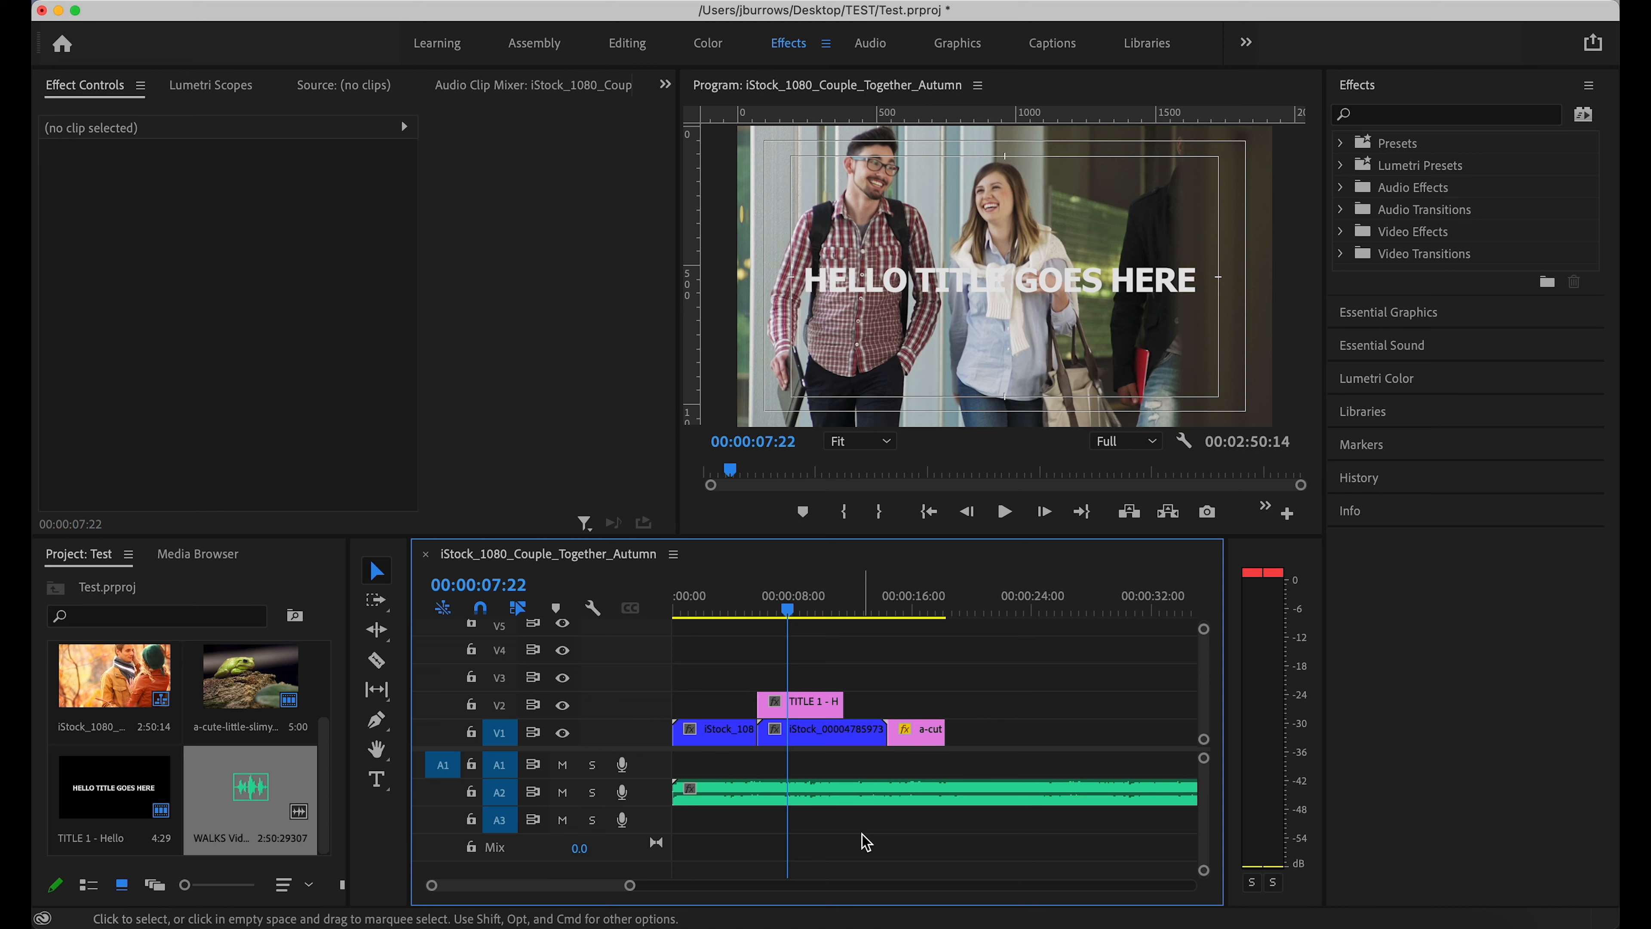
- Make track A2 taller to show the audio waveform in detail, and play a short section
mouse_move(632, 891)
left_mouse_down()
mouse_move(617, 892)
mouse_move(646, 888)
left_mouse_up()
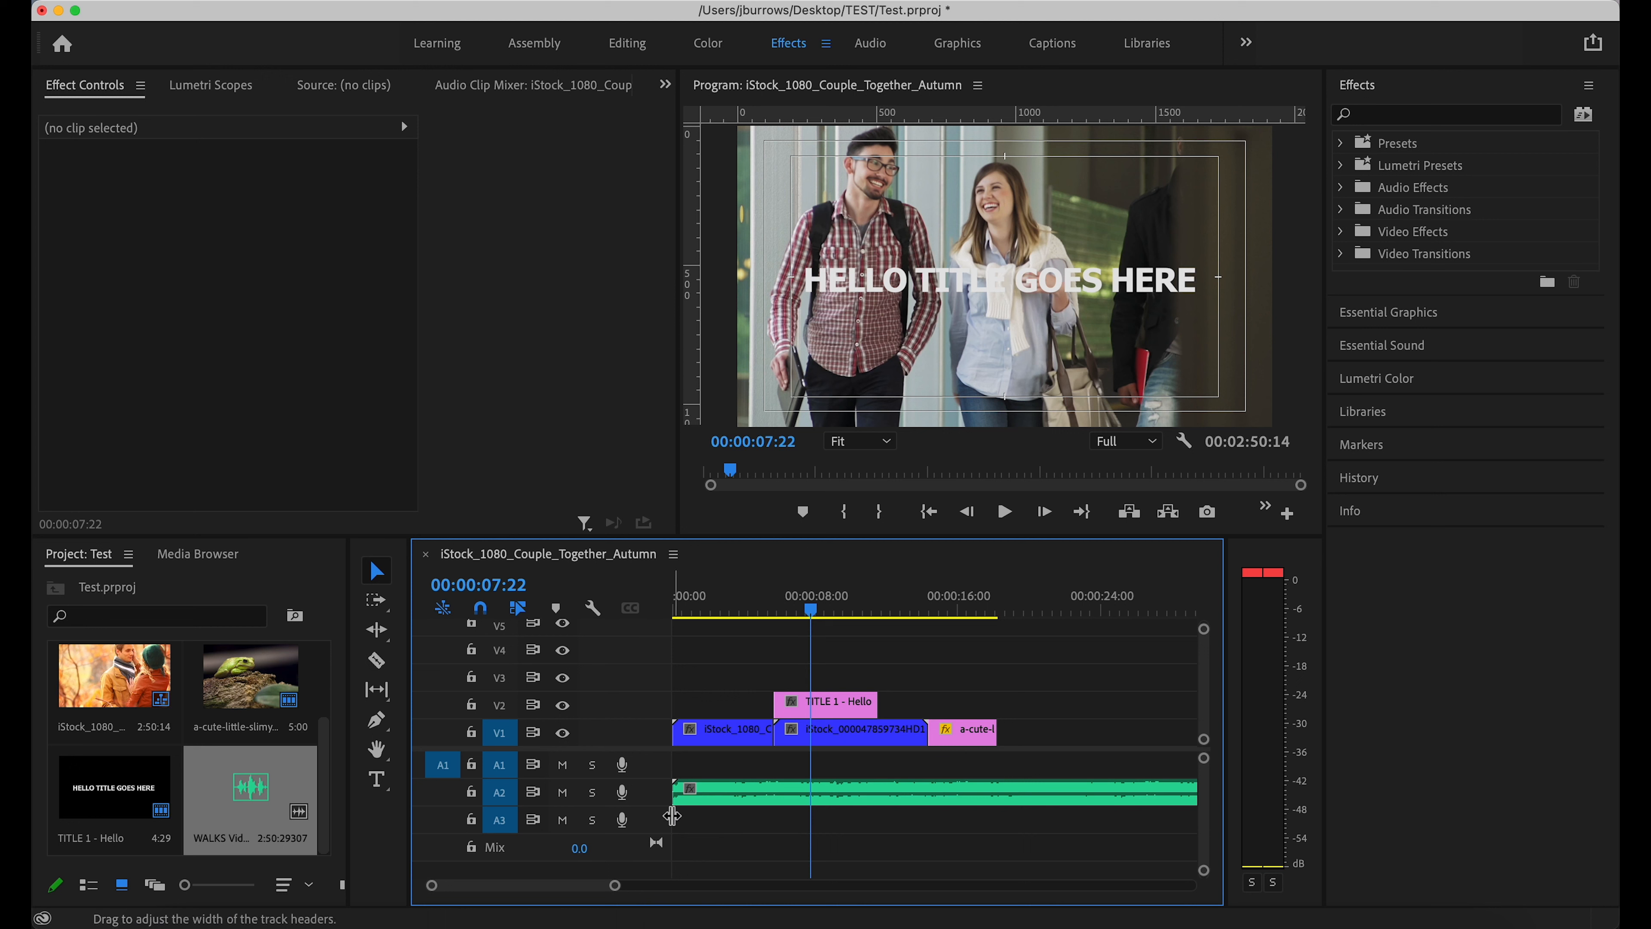
left_click_drag(657, 805, 656, 837)
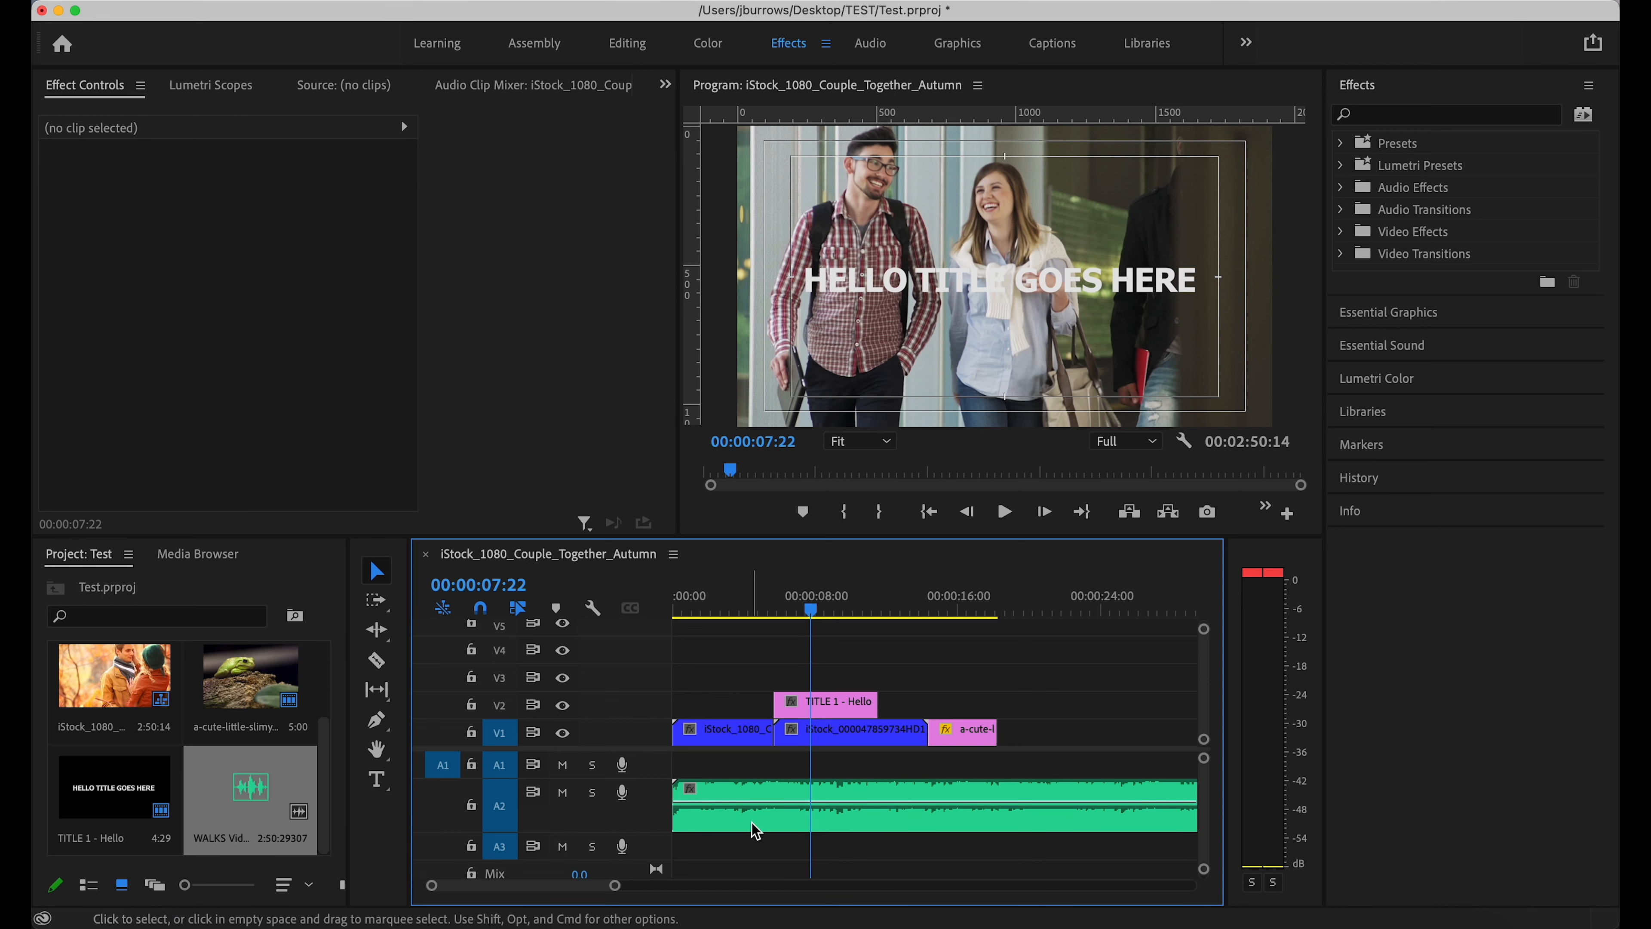
left_click_drag(617, 891, 463, 885)
scroll(875, 795, "right", 3)
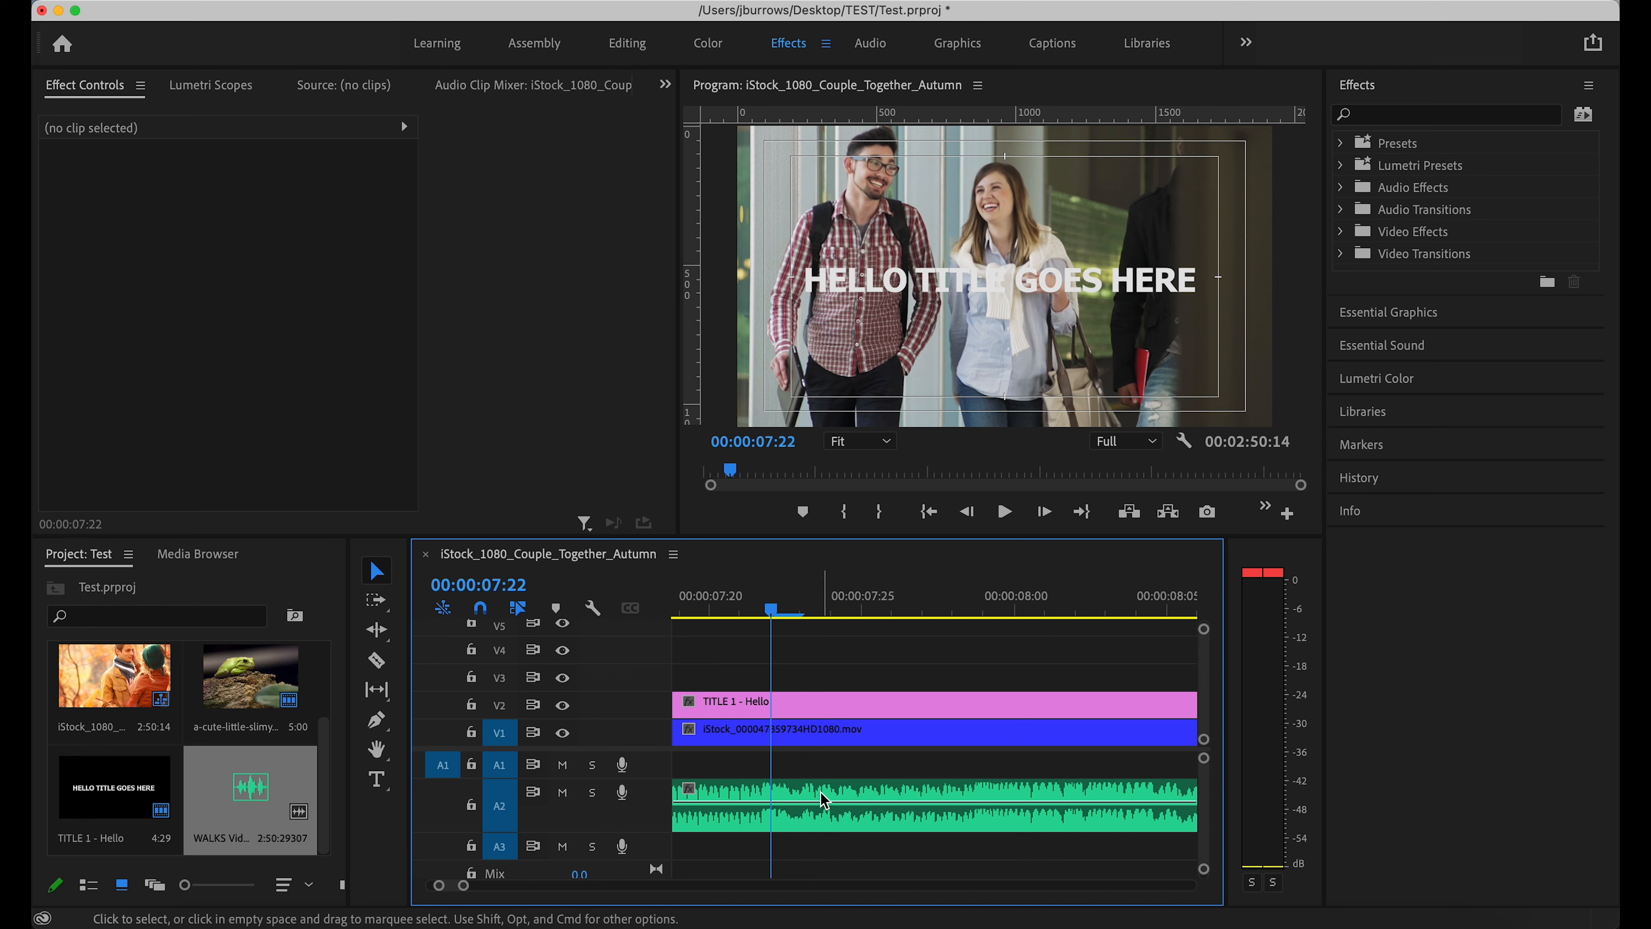
key("space")
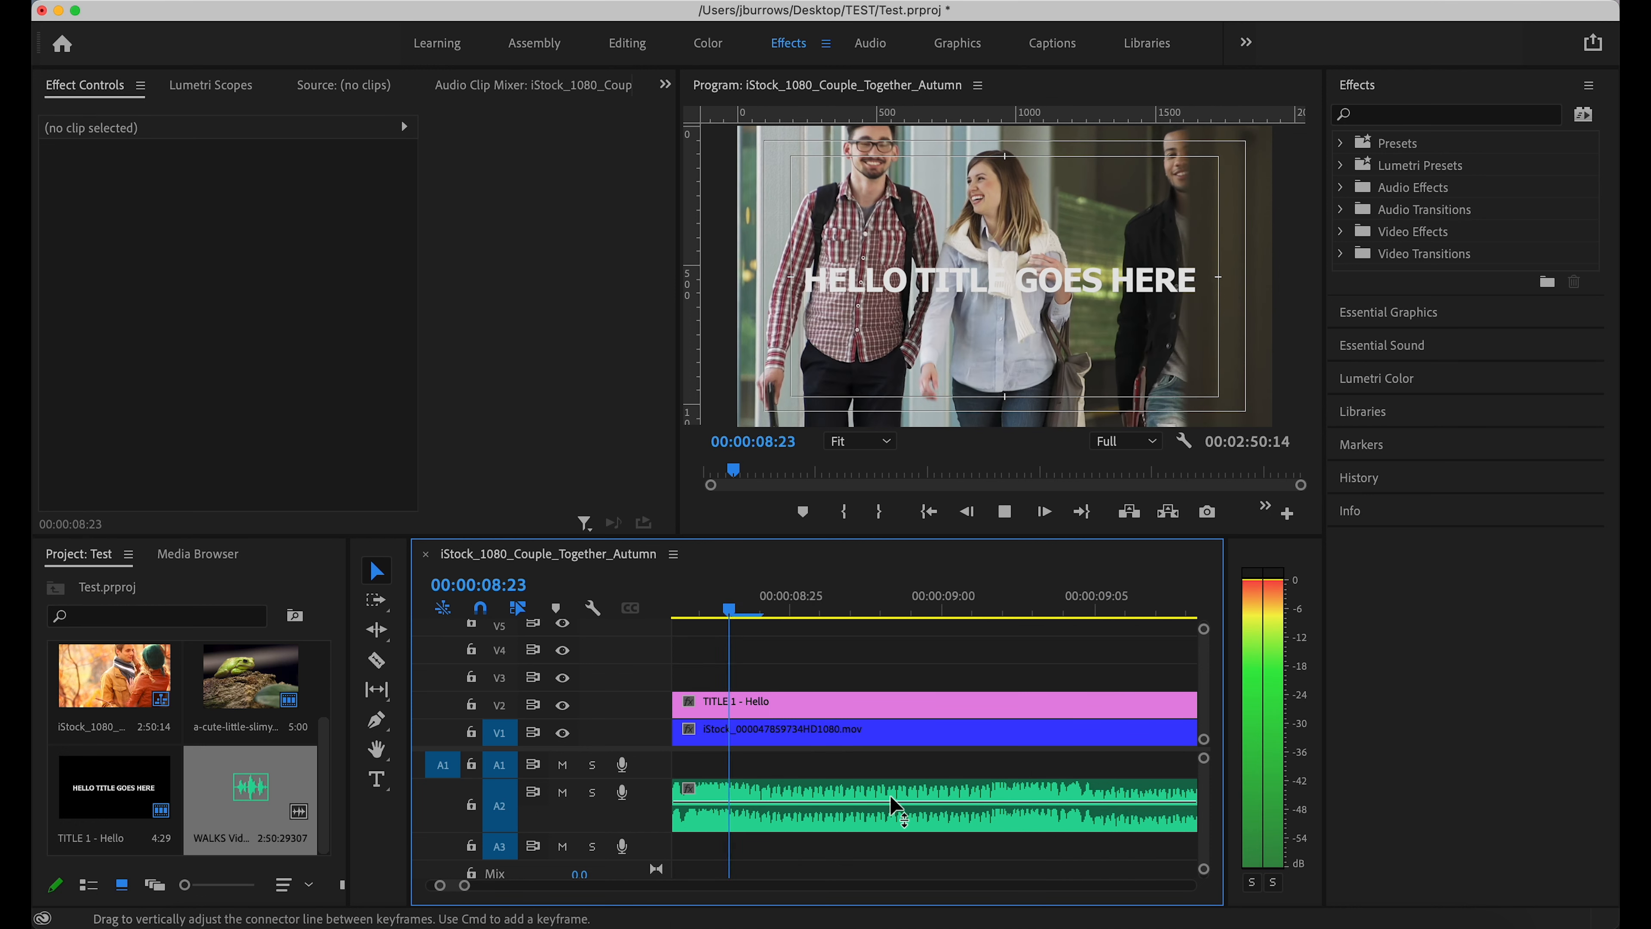
key("space")
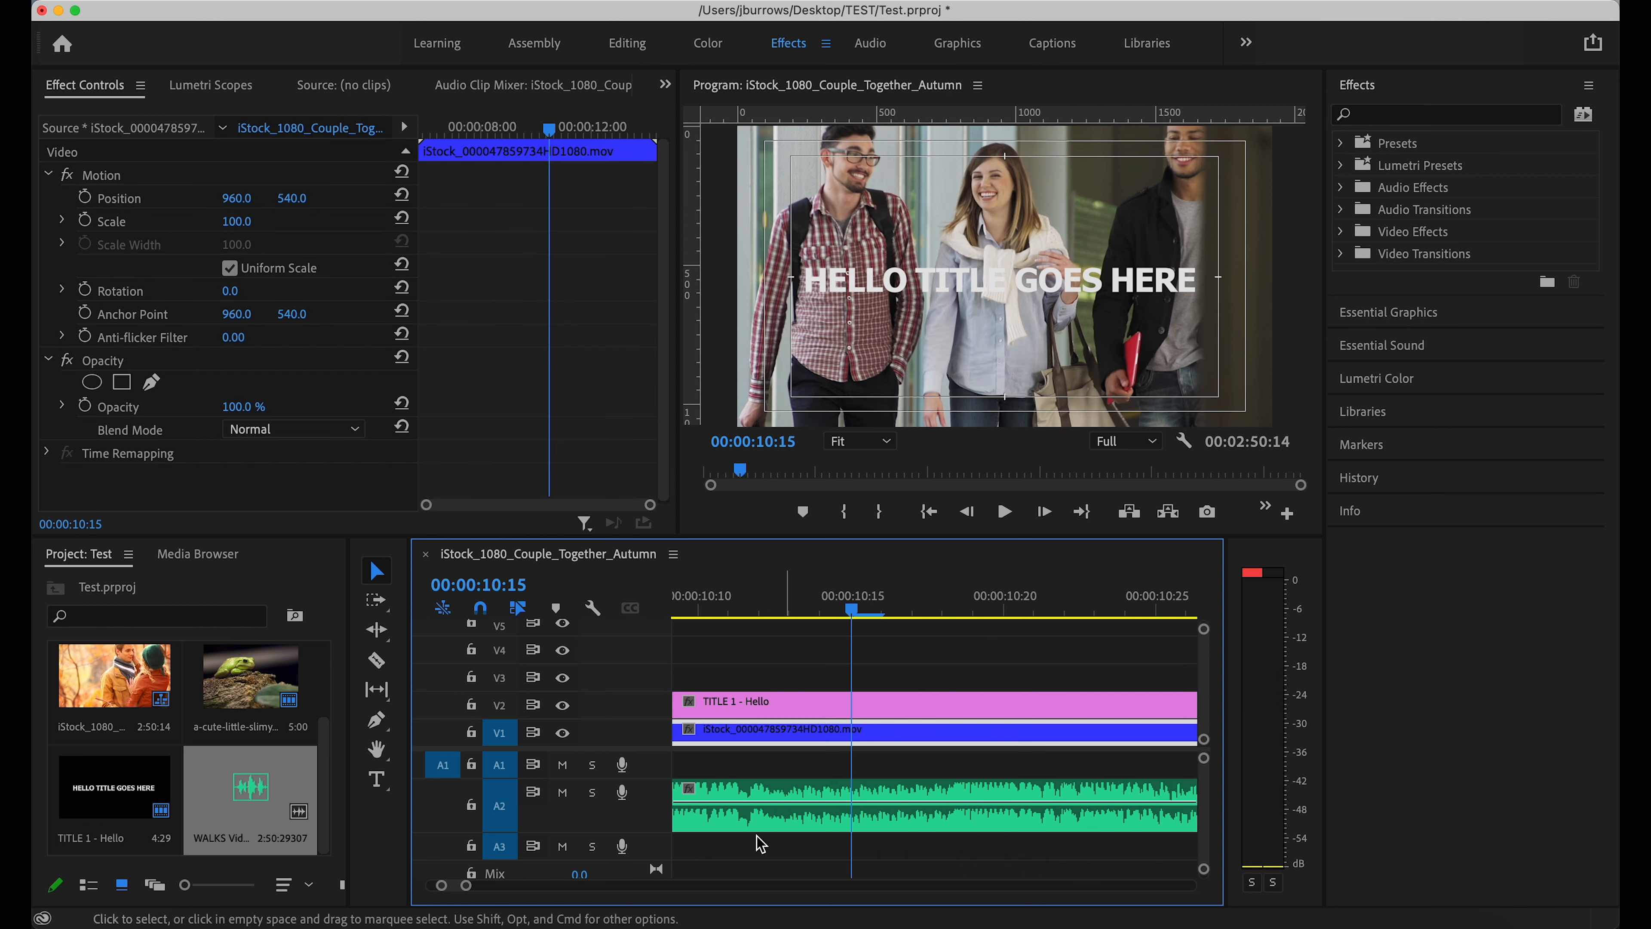
- Split the A2 audio clip into four pieces with the Razor tool
left_click_drag(466, 886, 885, 885)
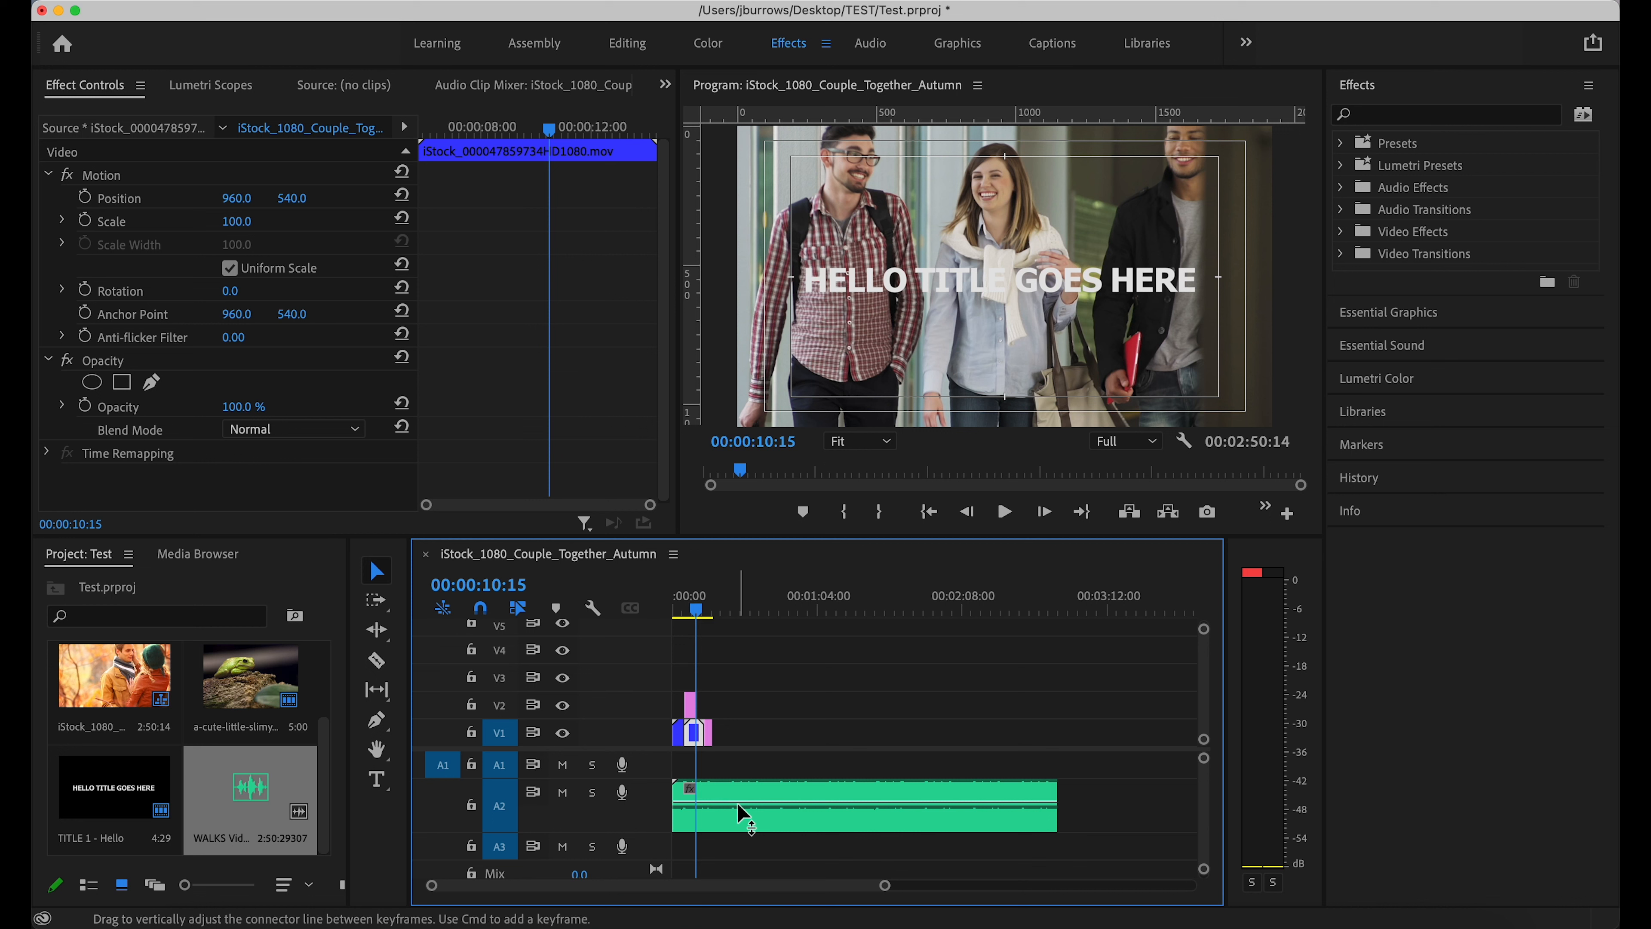
key("c")
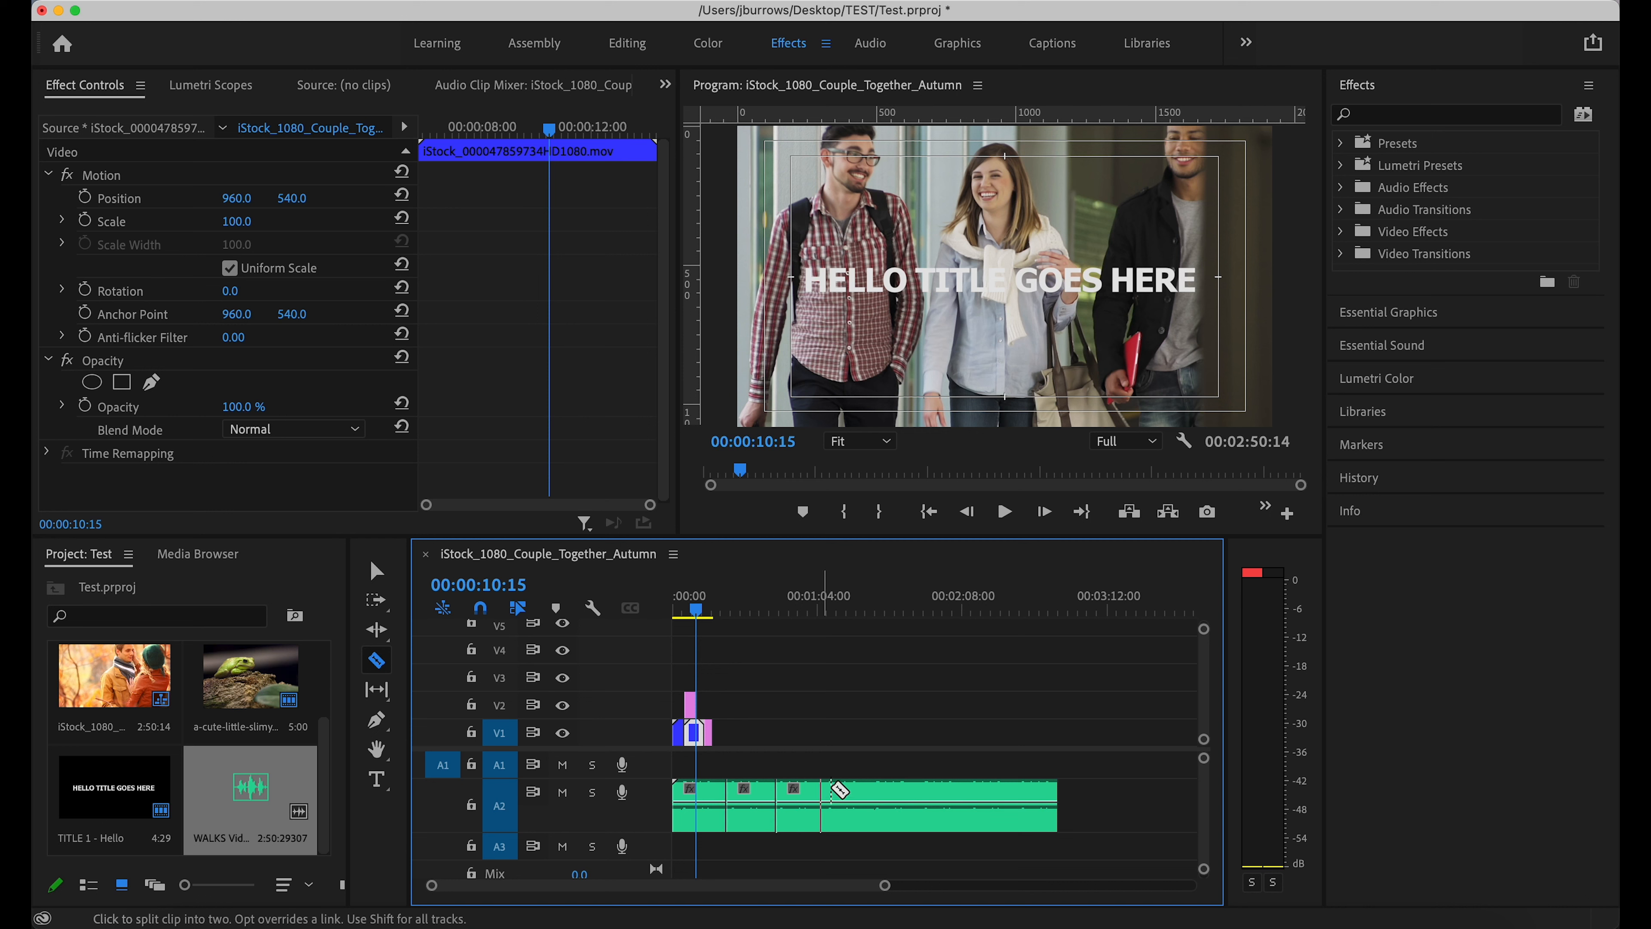
left_click(843, 788)
- Delete the third audio piece on A2 and move the last piece against the second one to close the gap
key("v")
left_click(817, 790)
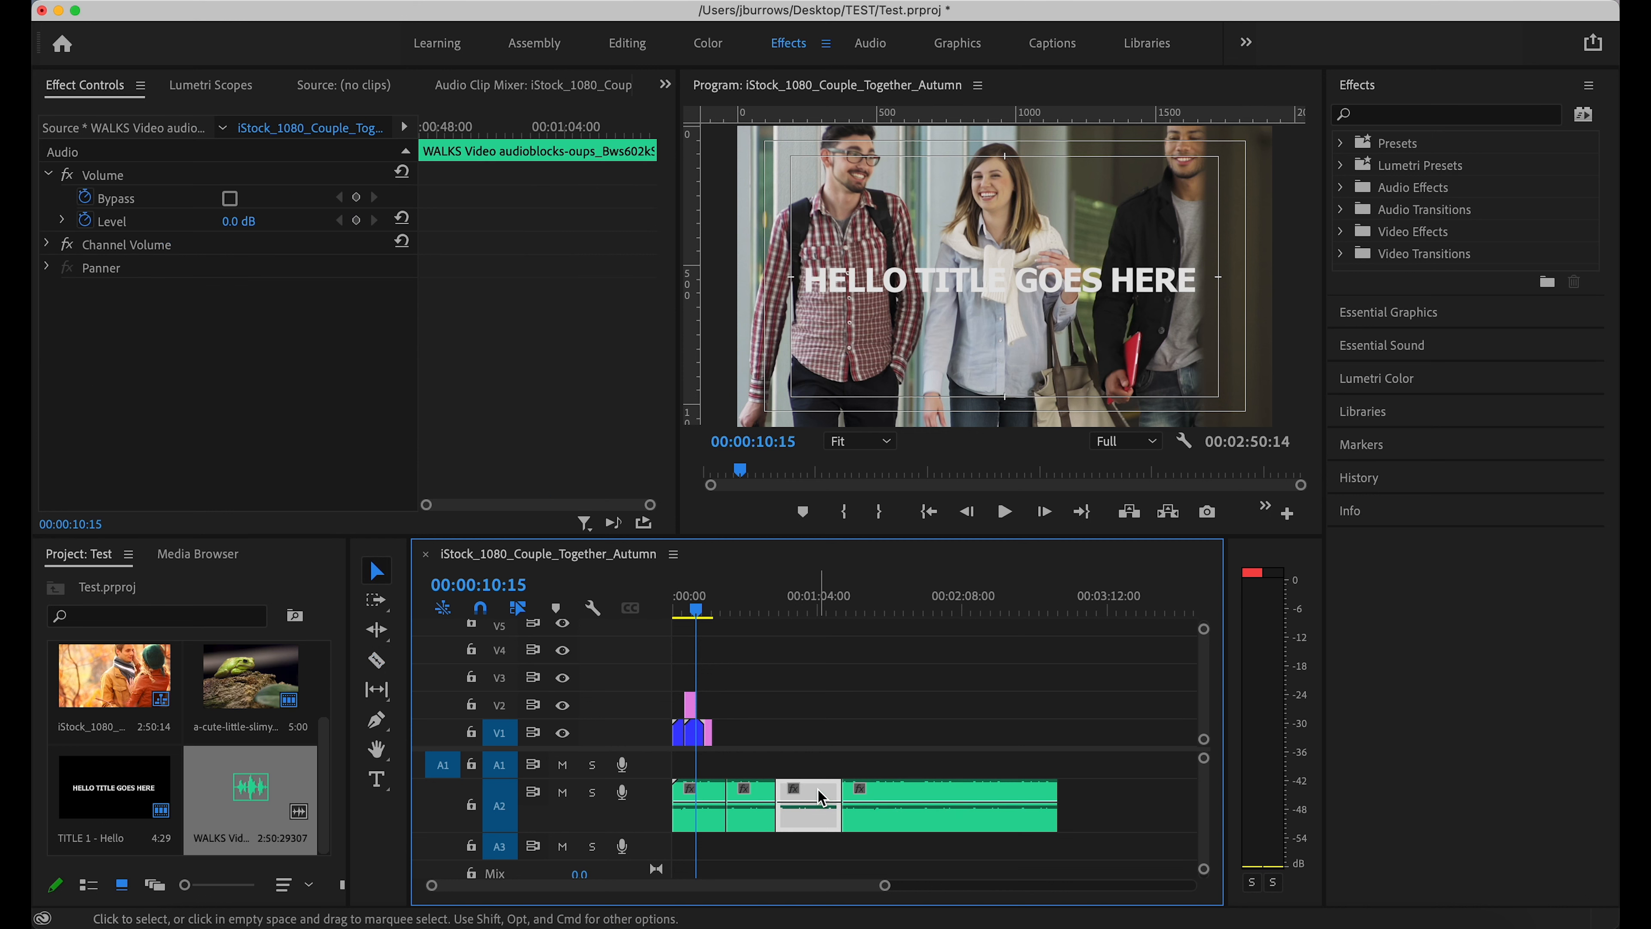
key("Delete")
left_click(818, 790)
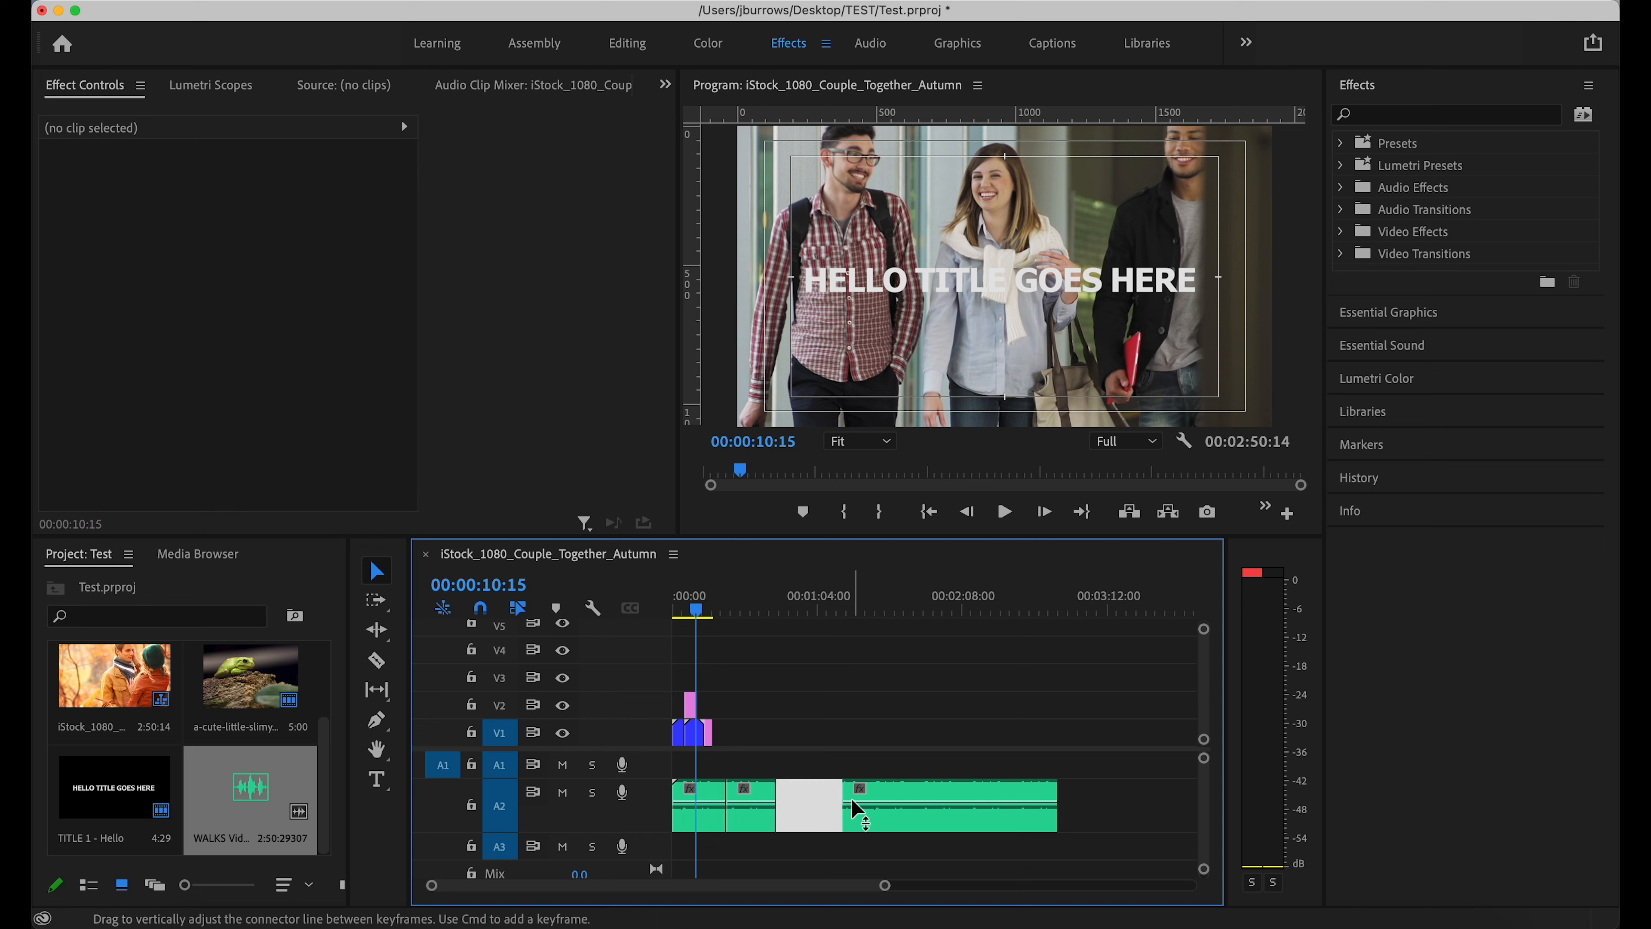
left_click(928, 767)
left_click_drag(912, 792, 846, 792)
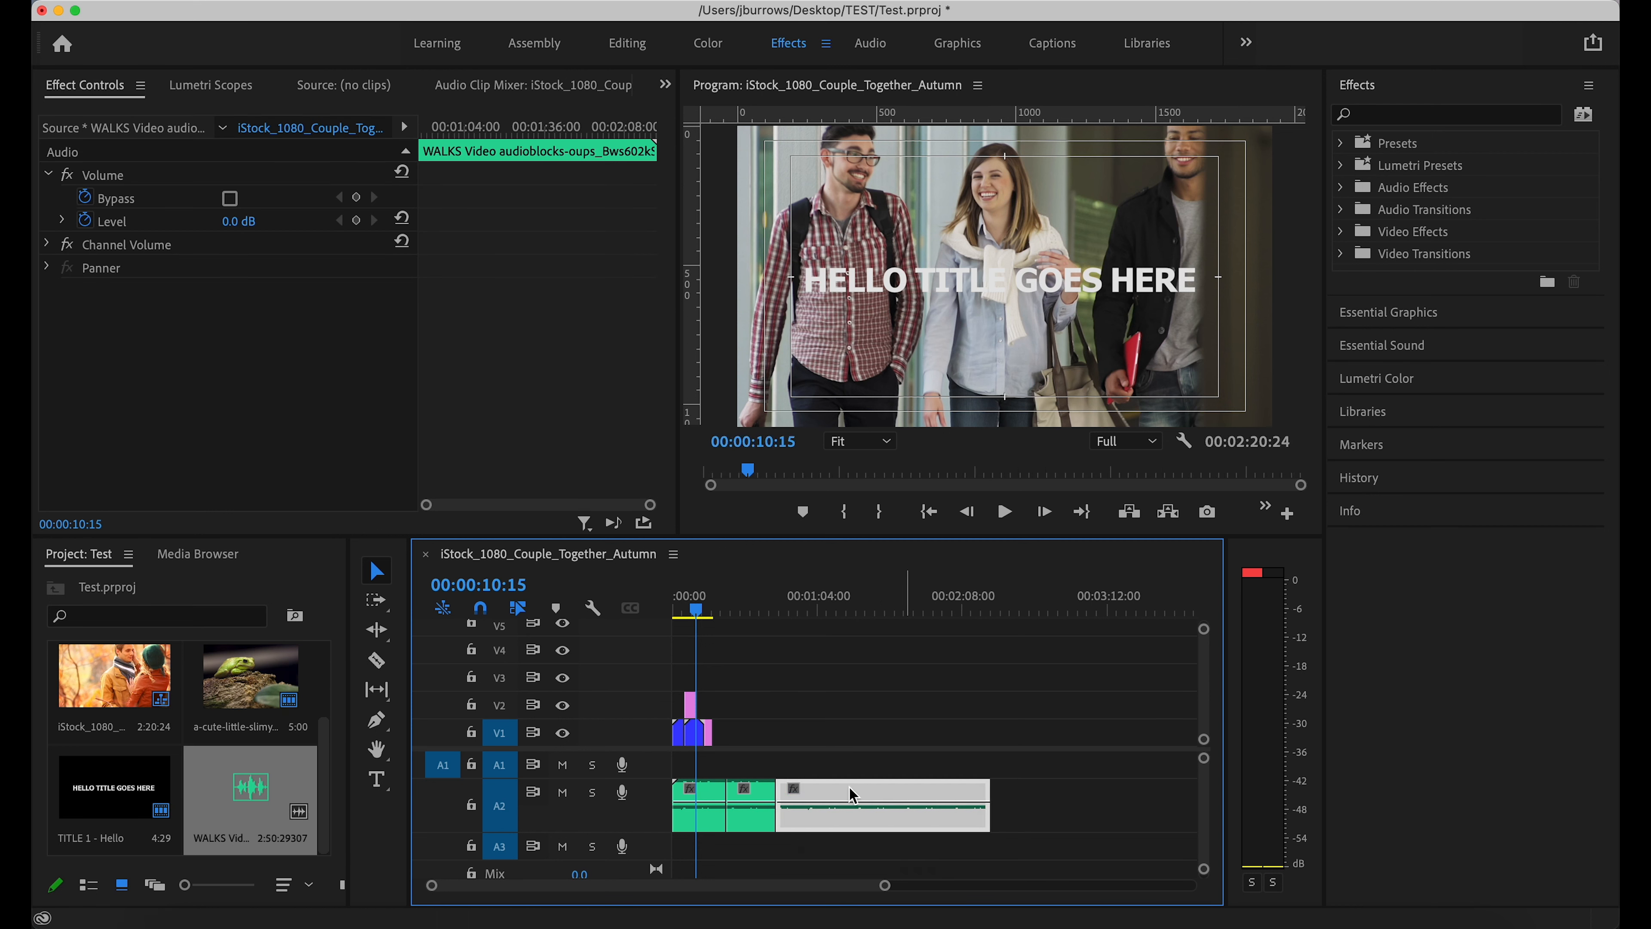
left_click(1044, 794)
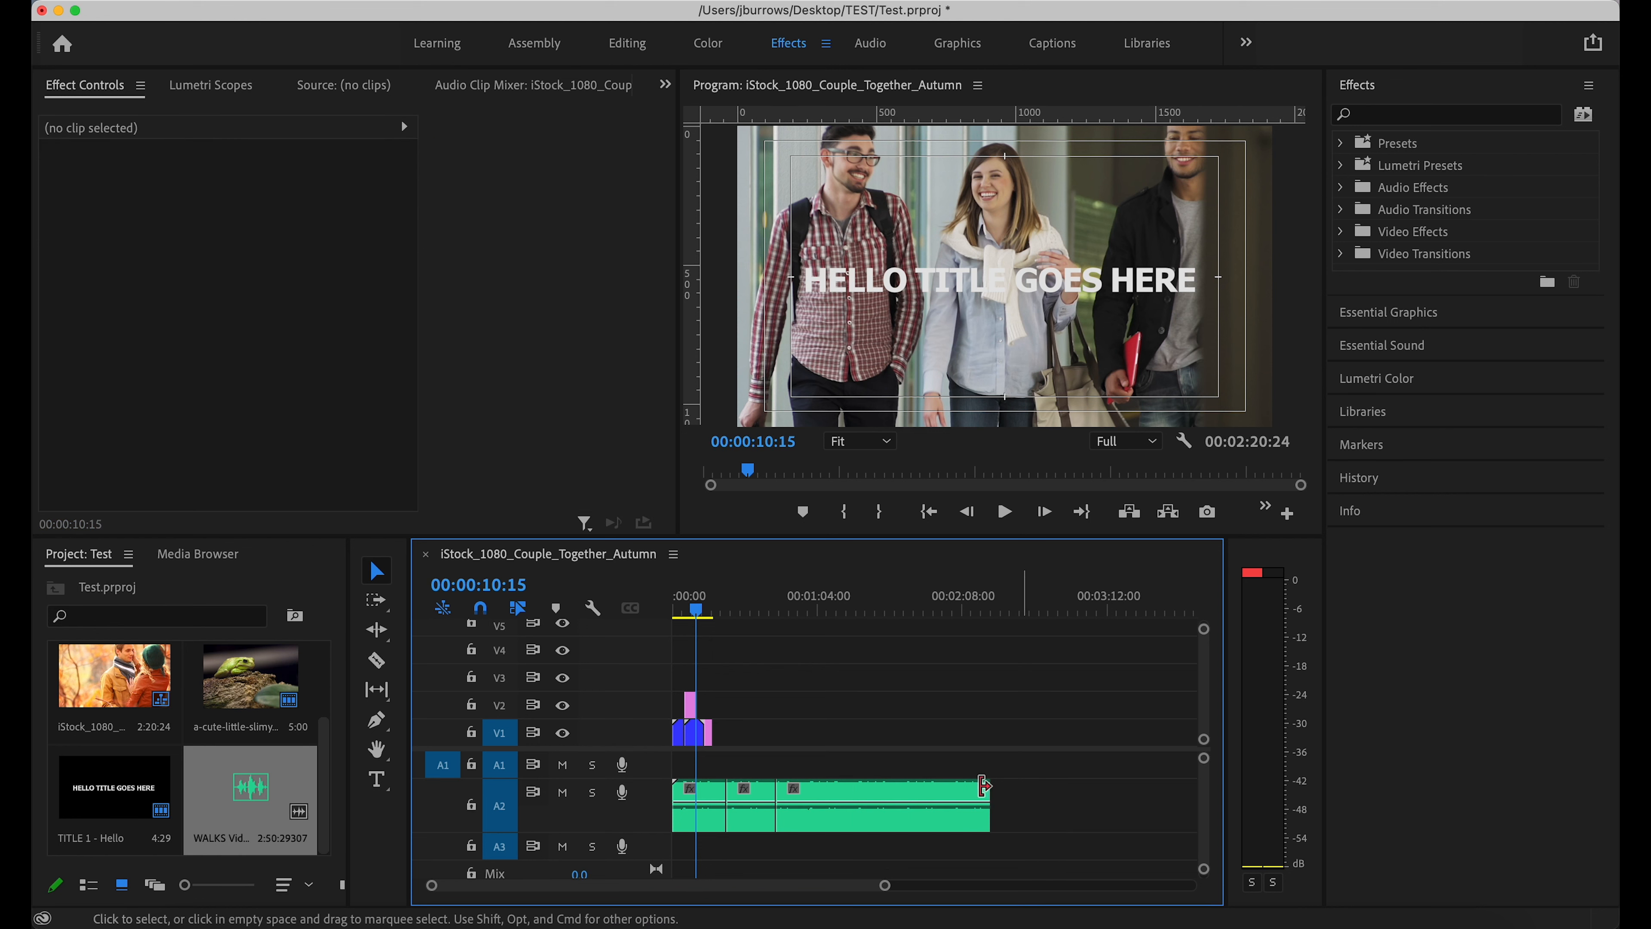
- Shorten the audio on A2 to end with the frog clip on V1, and delete the remaining audio pieces
left_click_drag(881, 889, 756, 887)
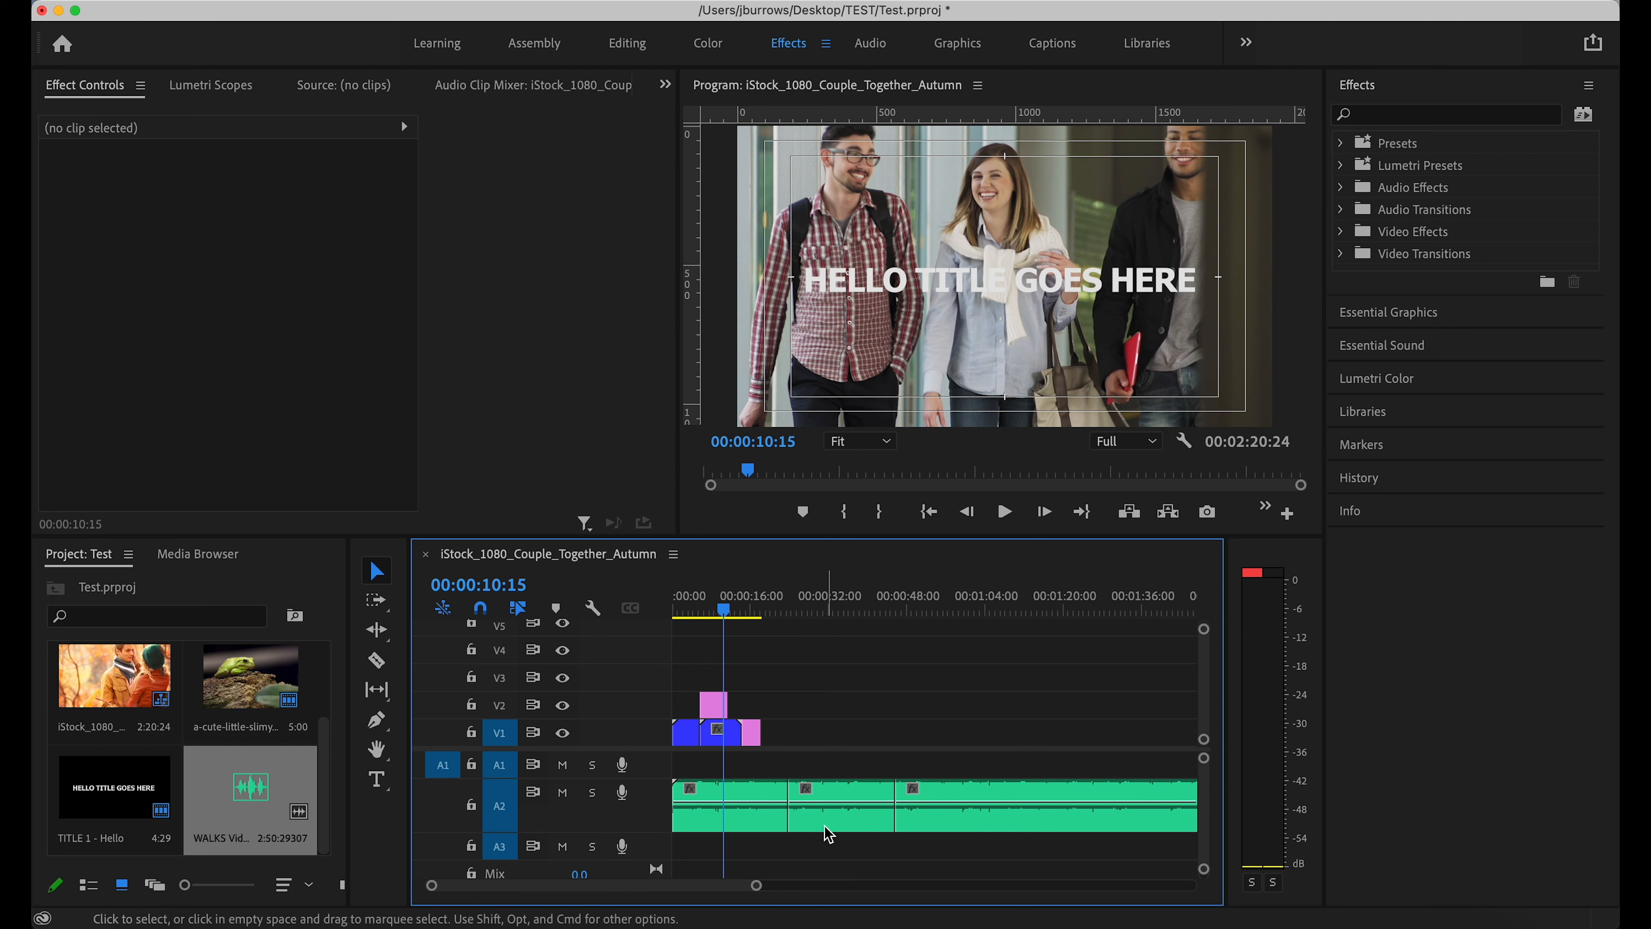
left_click_drag(788, 807, 918, 813)
key("Delete")
- Play the end of the sequence from 00:00:15:24 and return the playhead to 00:00:00:00
left_click(750, 608)
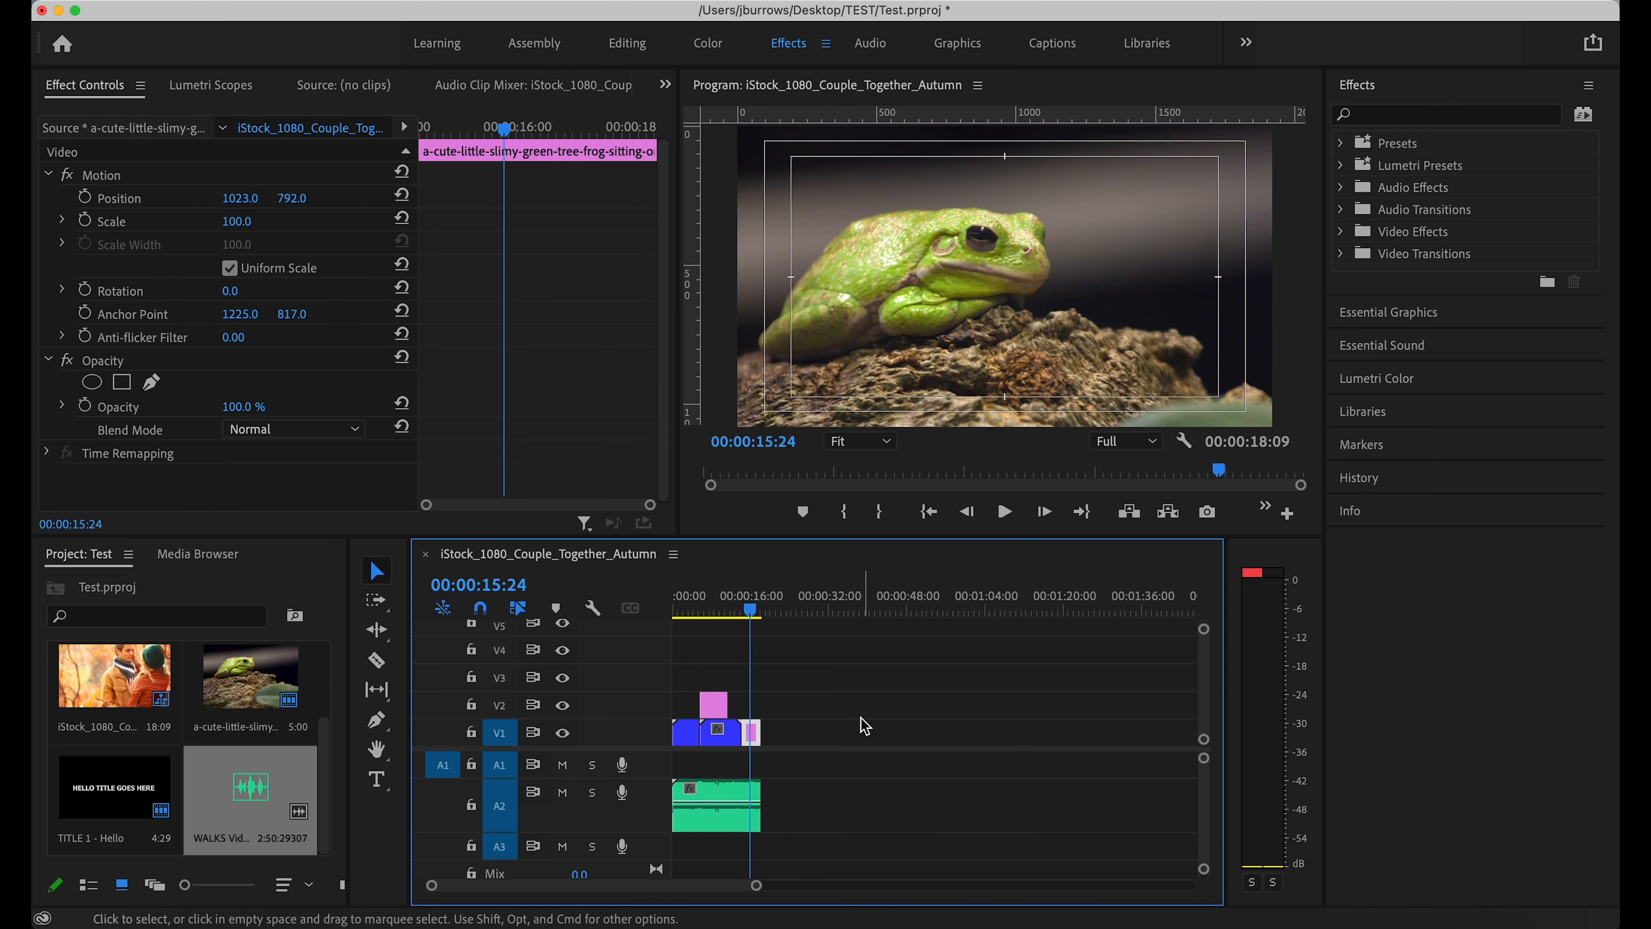
key("space")
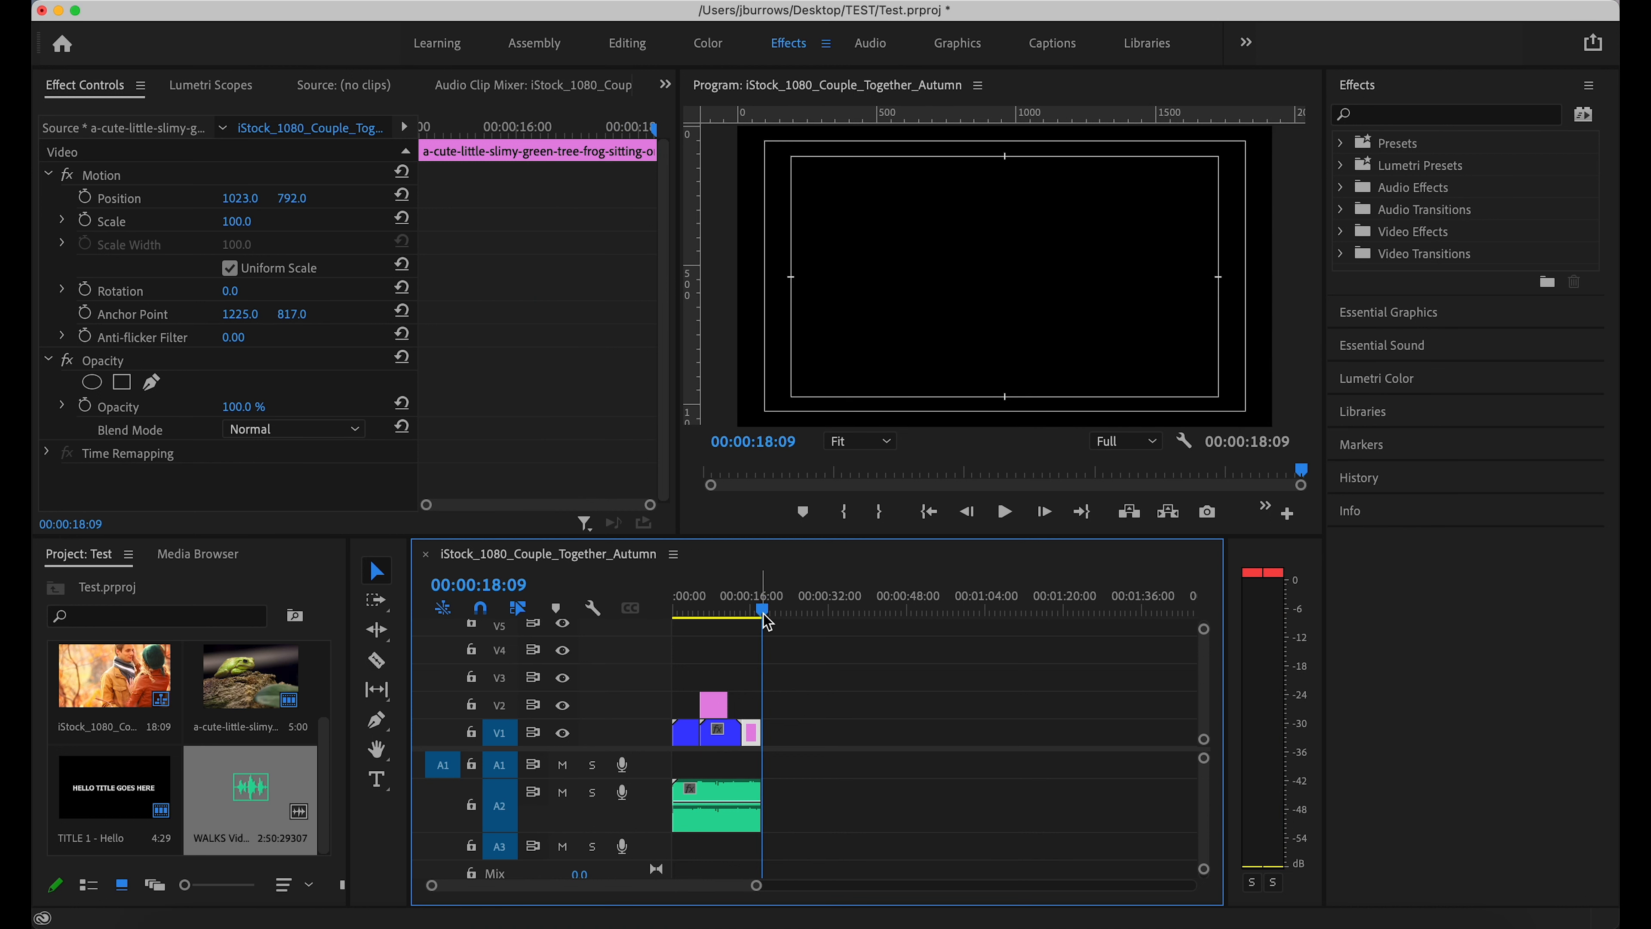
key("Home")
left_click_drag(755, 886, 669, 885)
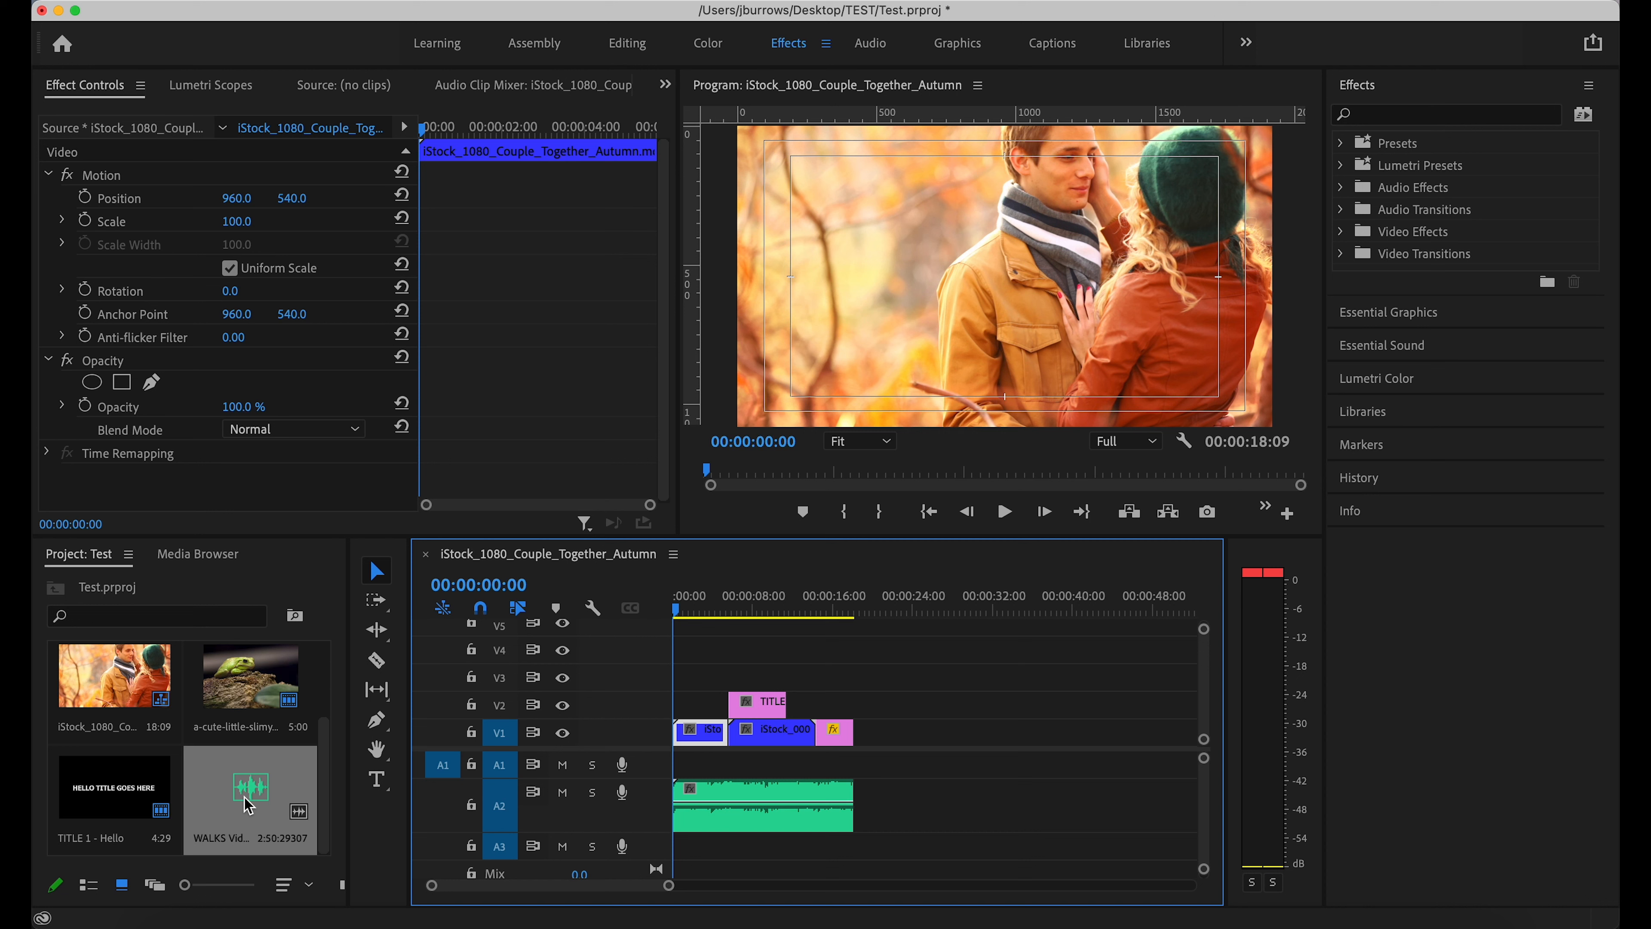
- Import beach-ambience.wav and cell-phone-vibrate-fast_zy6snKVu.wav from the Foley Sounds folder in MASTER Sound Effects
left_click(239, 1)
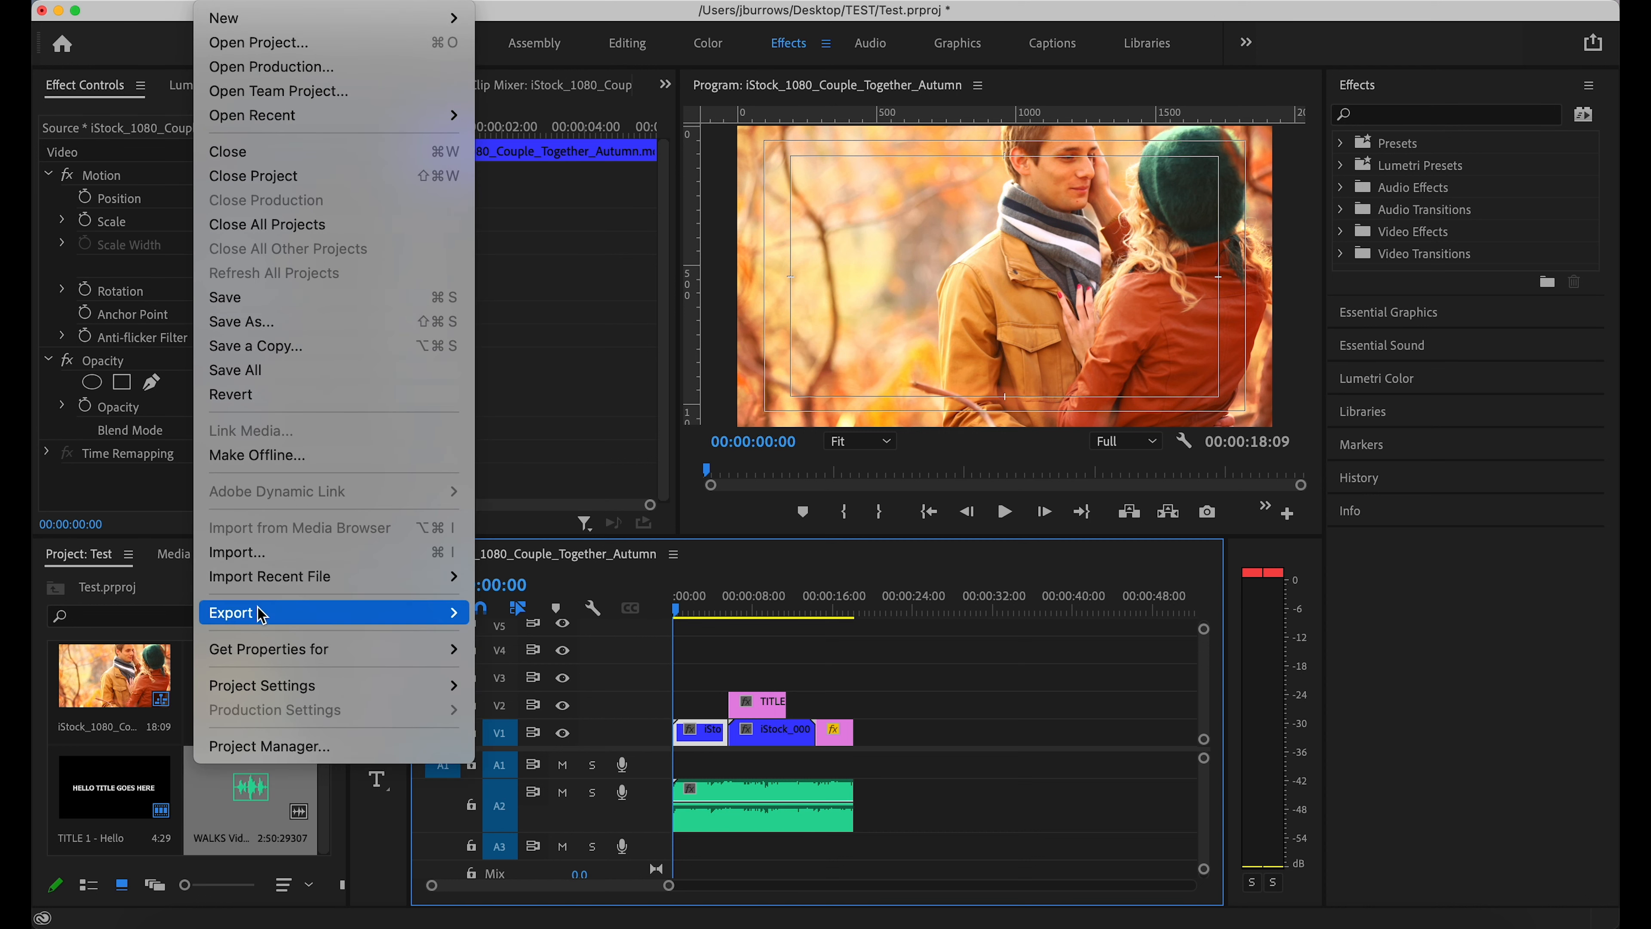
left_click(273, 550)
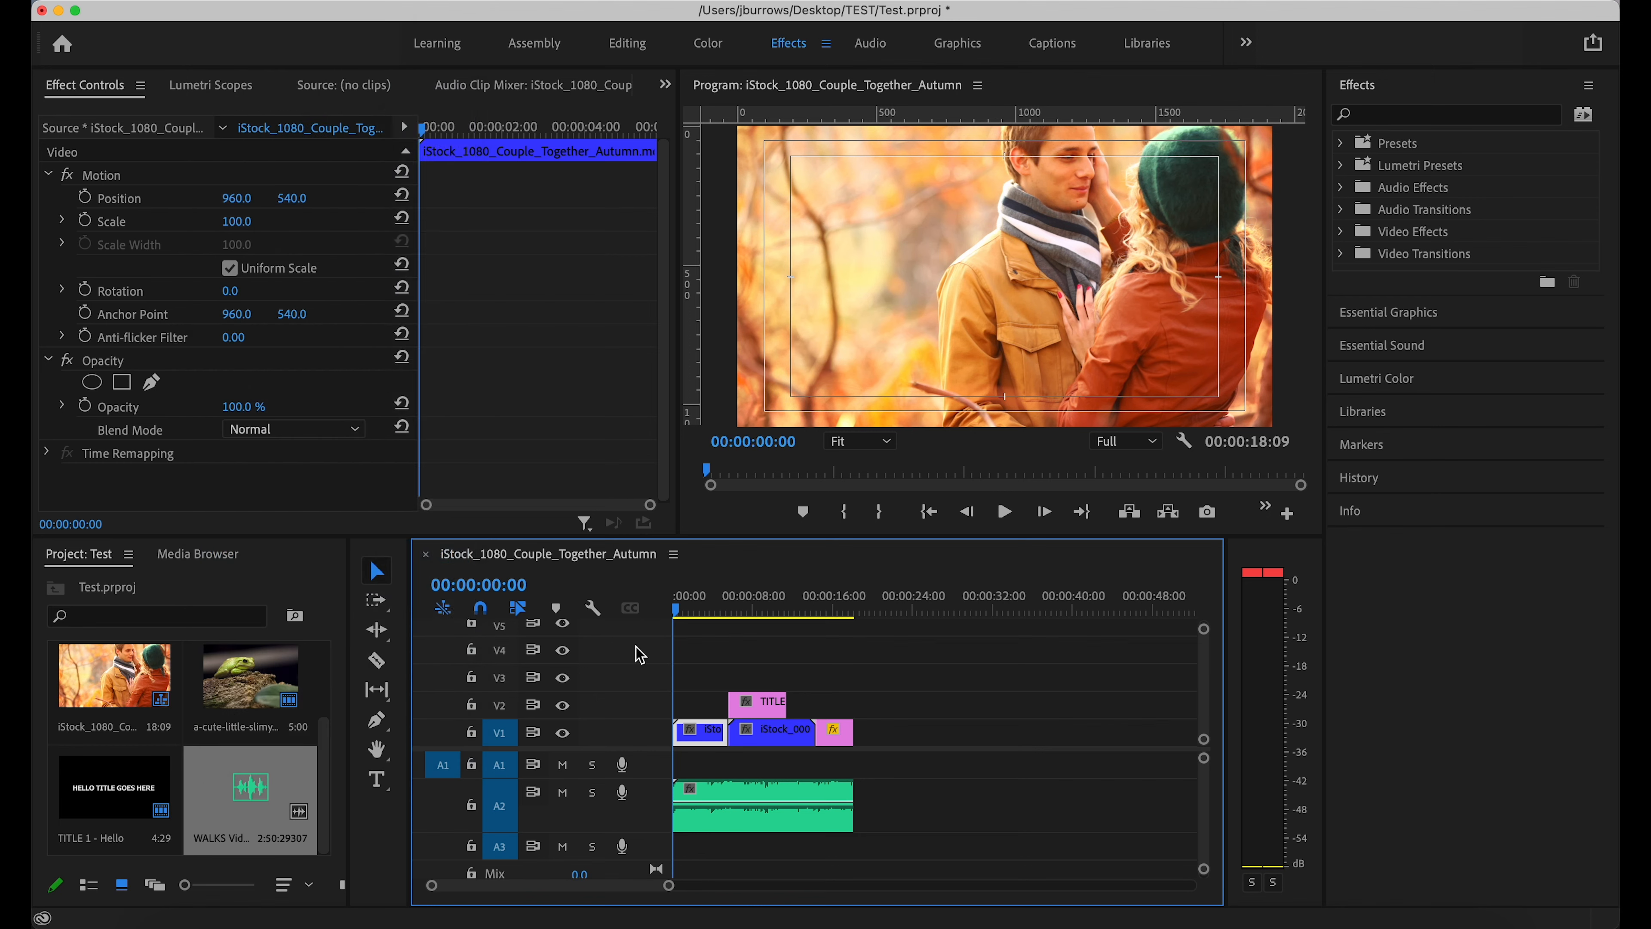
left_click(510, 468)
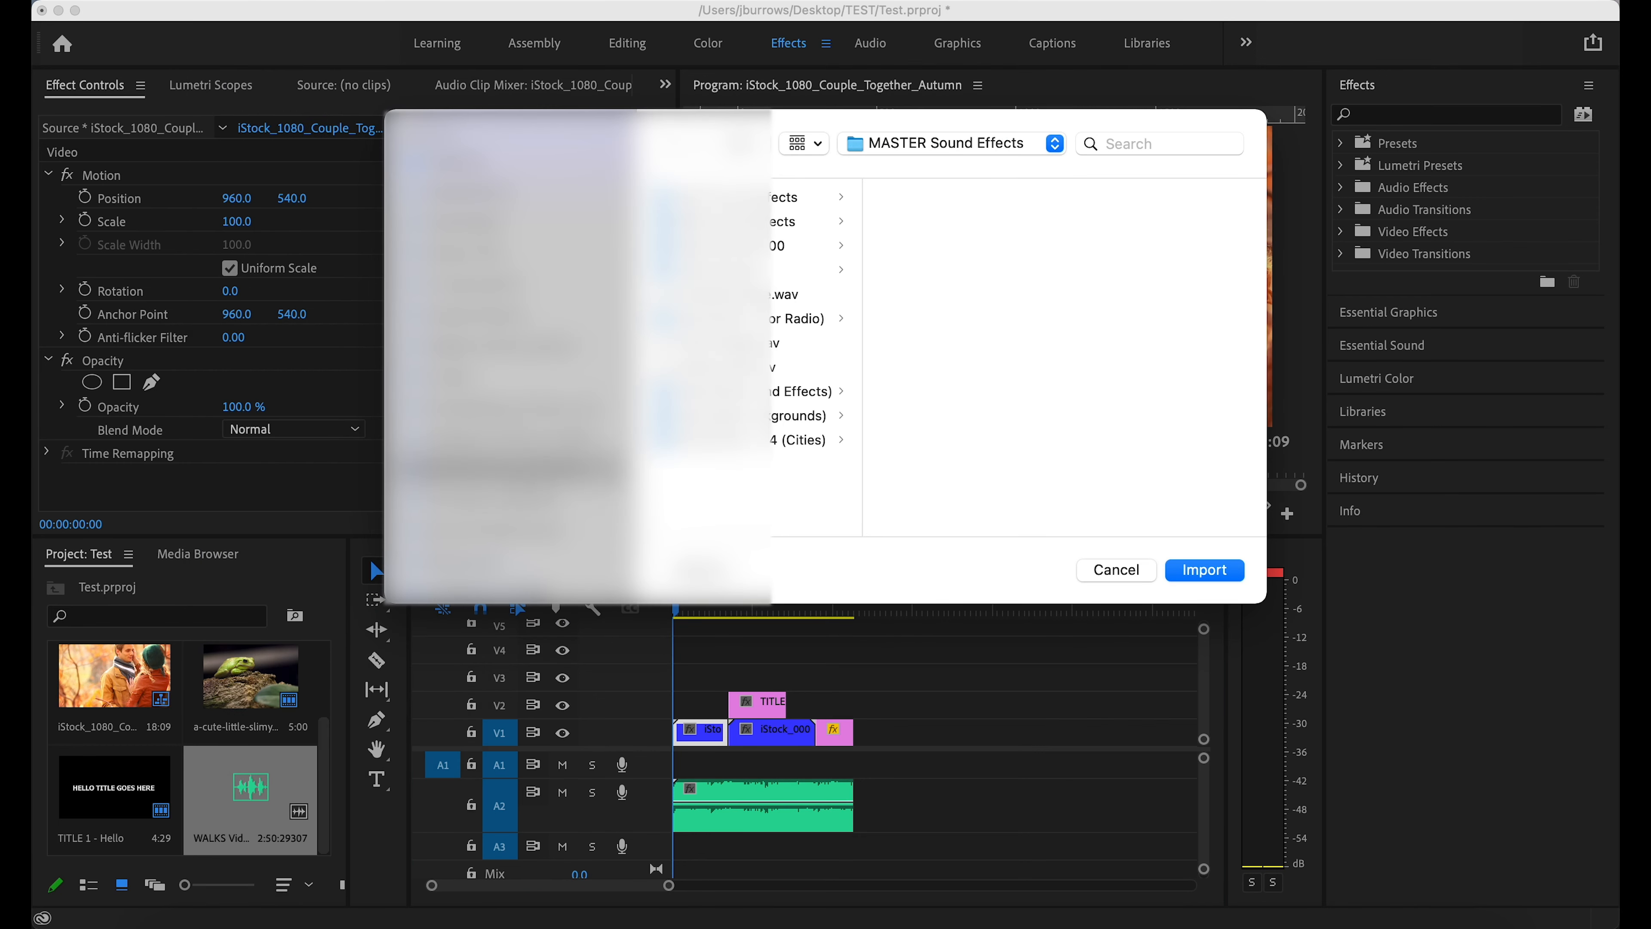
left_click(751, 273)
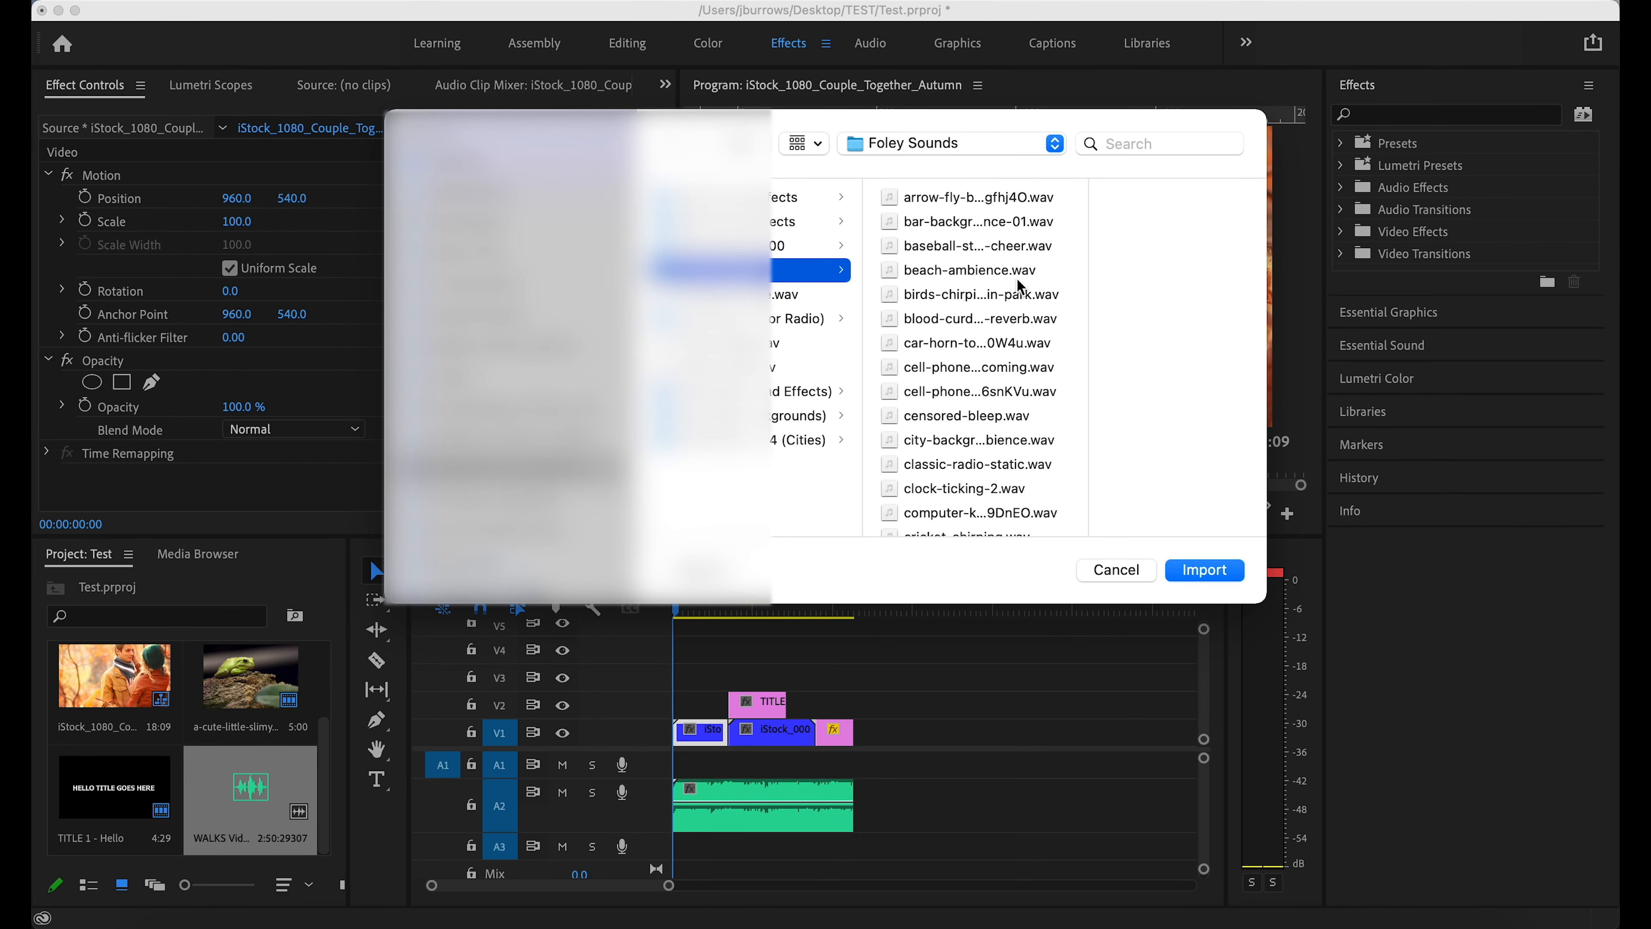
left_click(958, 272)
scroll(964, 457, "down", 3)
scroll(907, 368, "up", 2)
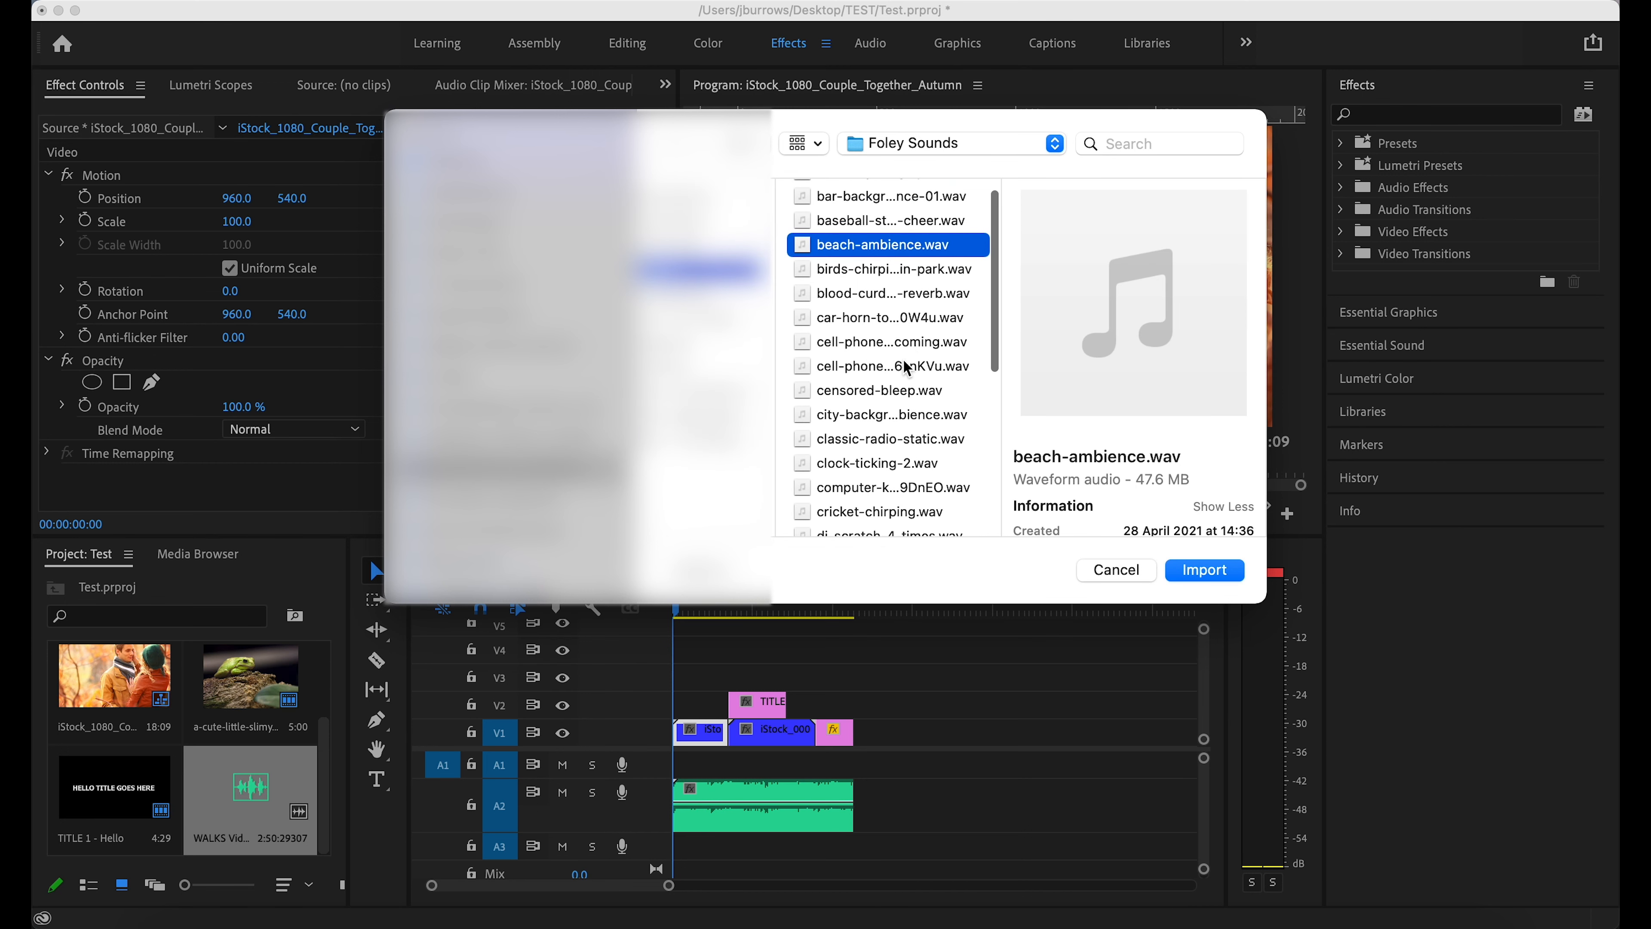
left_click(882, 368, "super")
left_click(1193, 569)
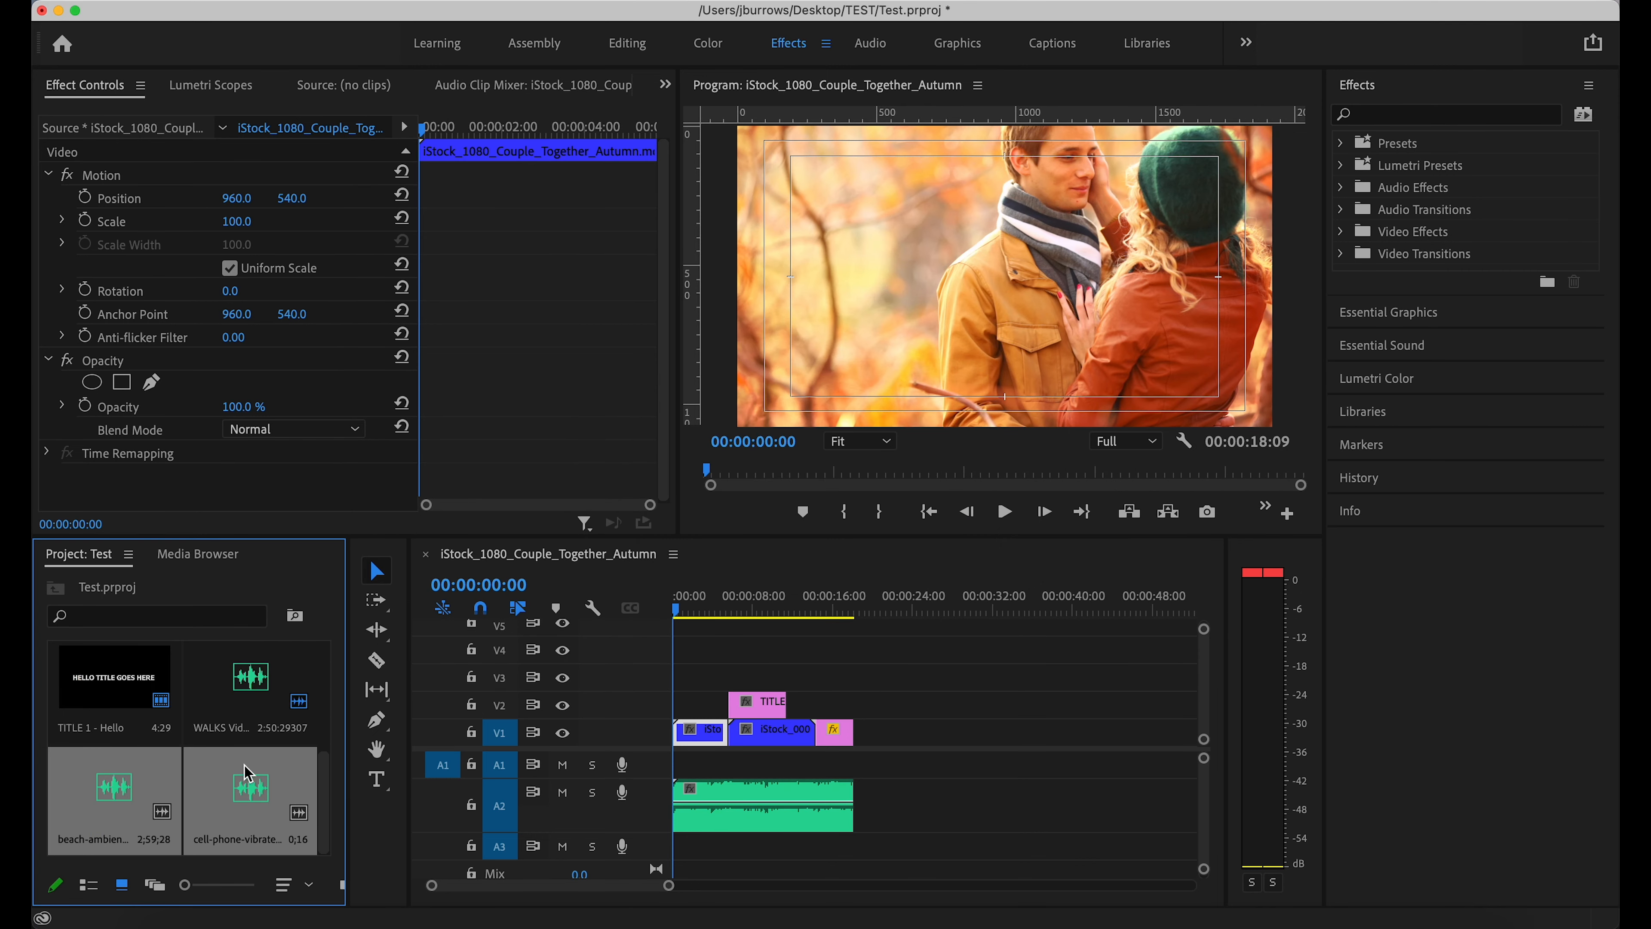
- Move the WALKS audio clip to A3 and place both imported sound effects on A2 from the sequence start
left_click(767, 802)
left_click_drag(767, 802, 765, 858)
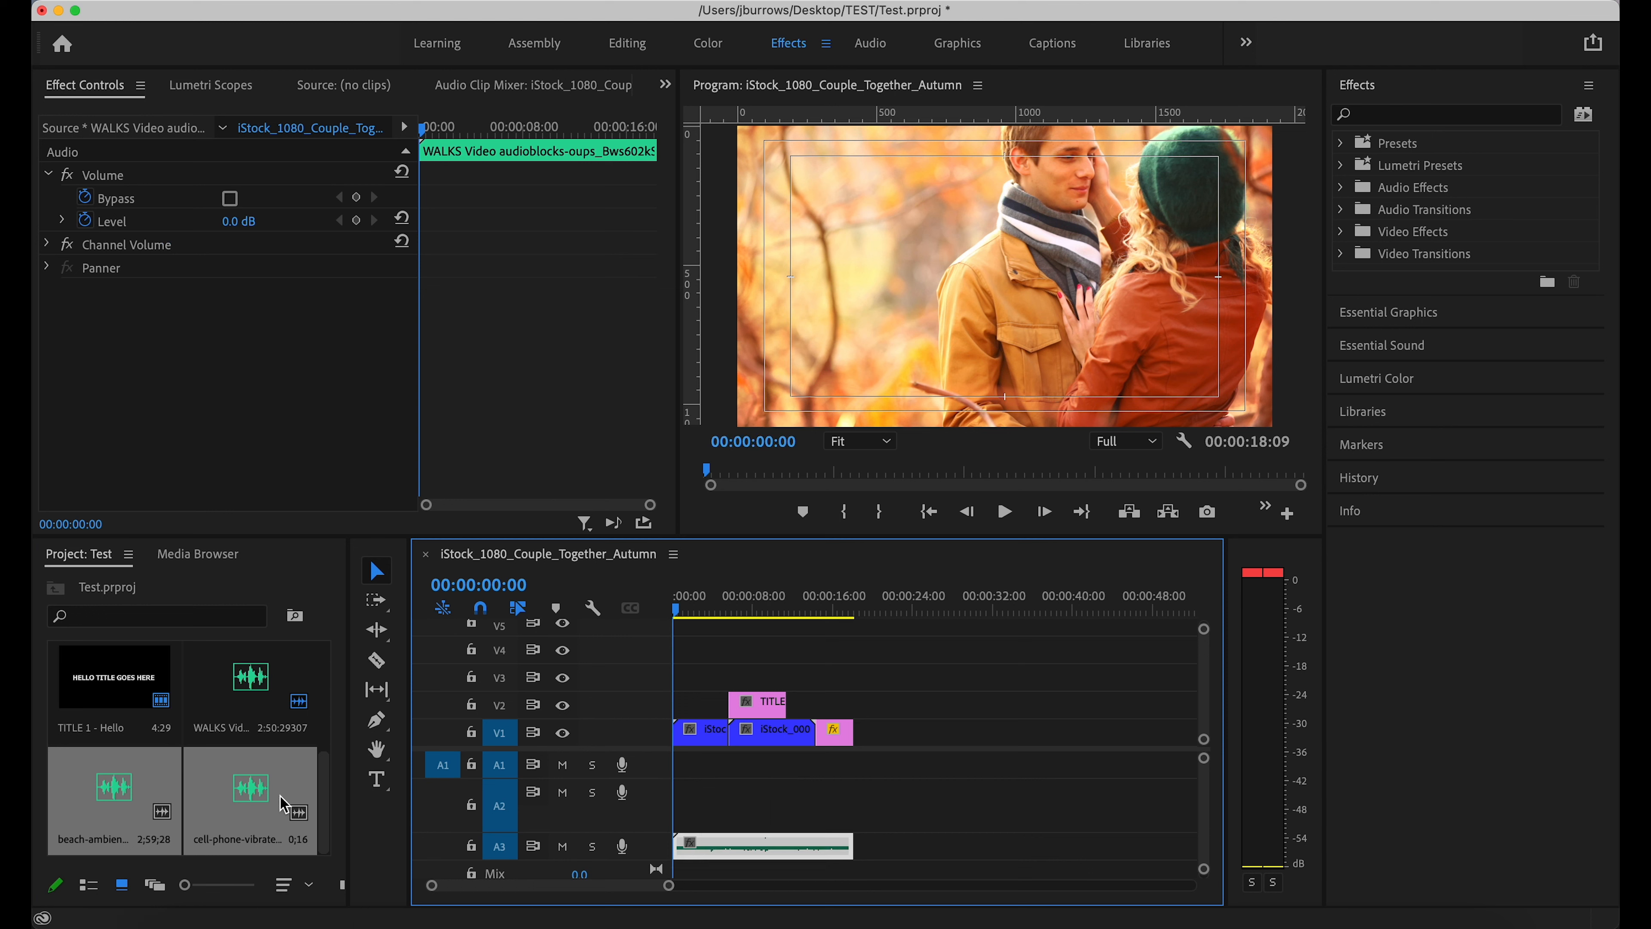
left_click_drag(263, 784, 674, 795)
left_click_drag(668, 885, 971, 883)
left_click(997, 804)
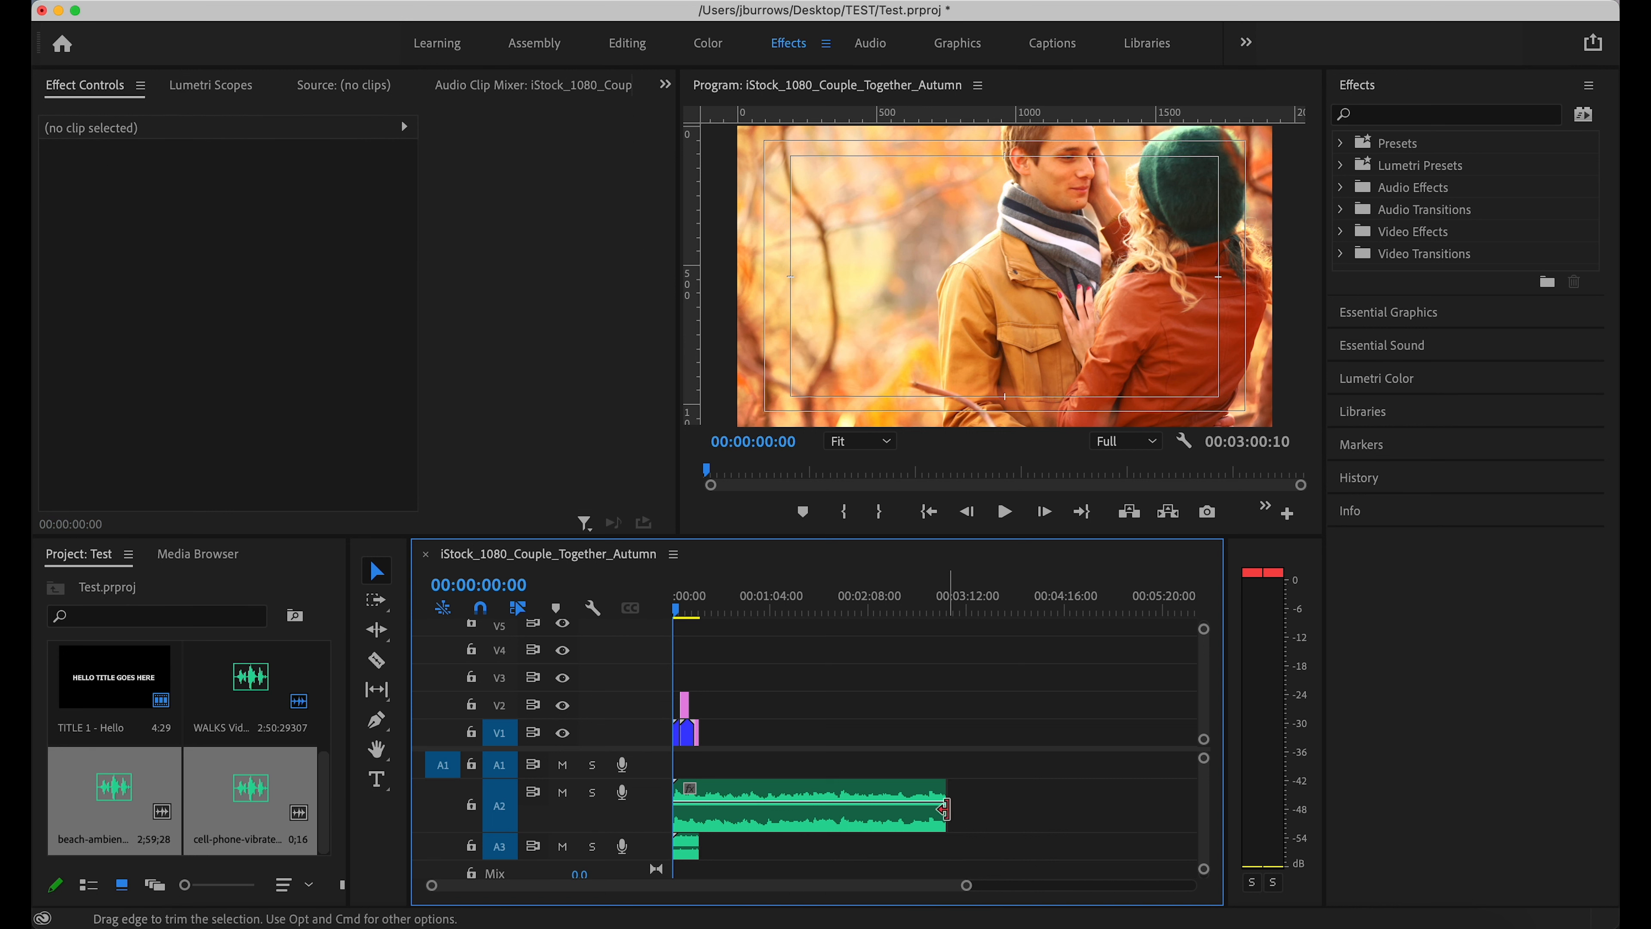
- Trim beach-ambience.wav on A2 to end with the second V1 clip, and move the phone vibration clip to A1
left_click(943, 808)
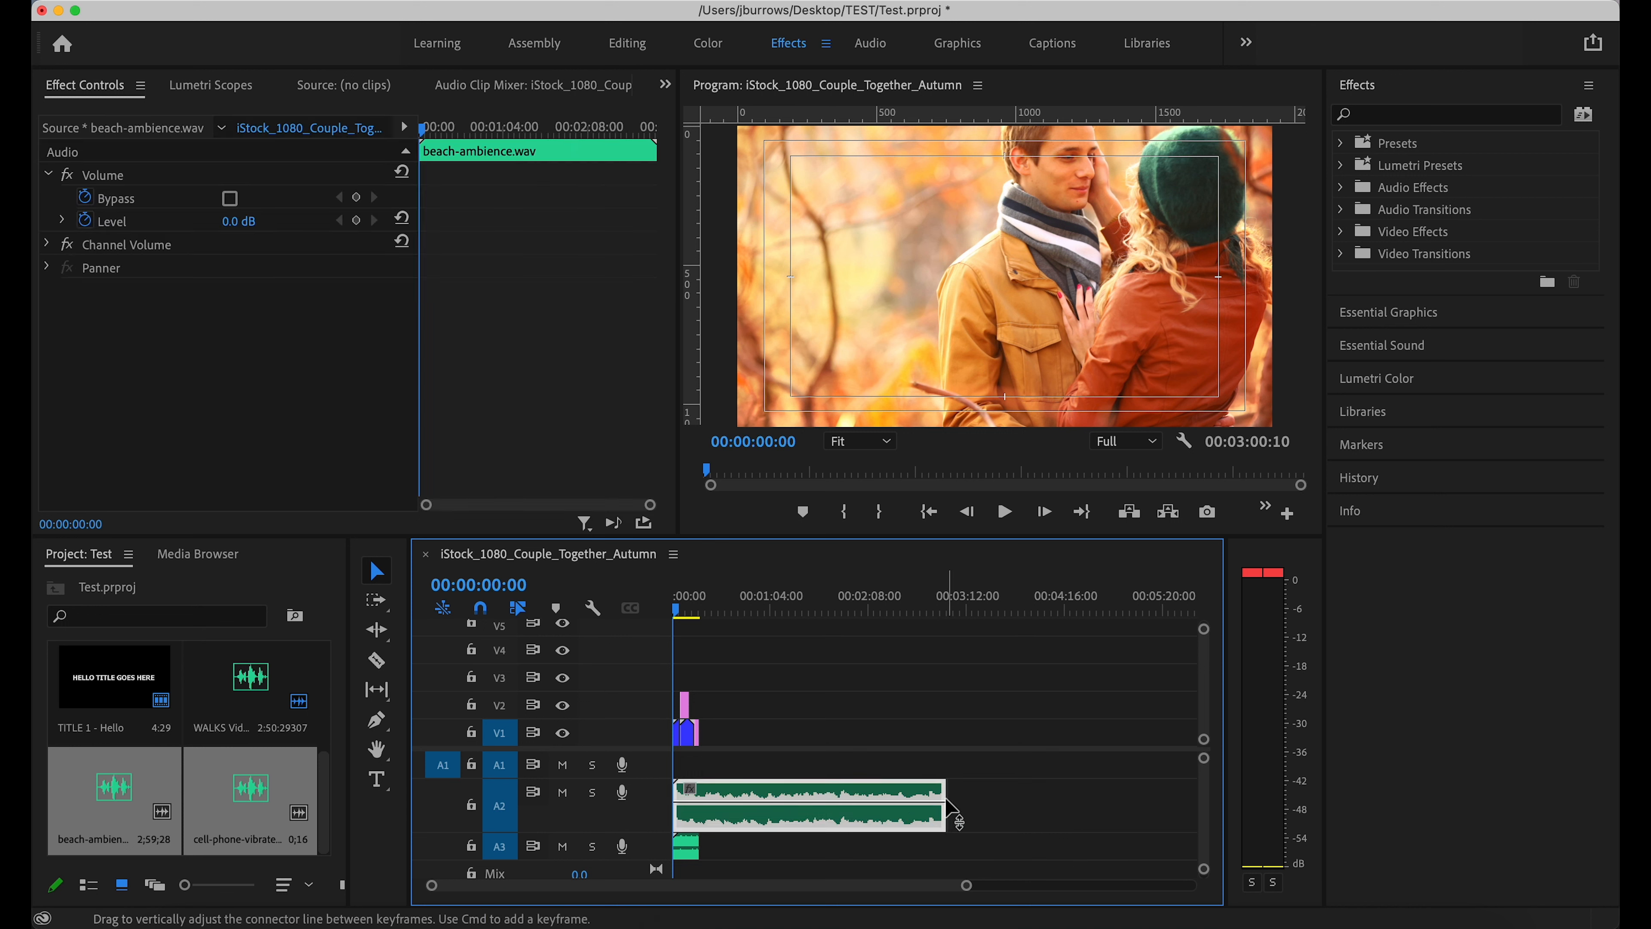
left_click_drag(948, 809, 817, 806)
left_click(960, 805)
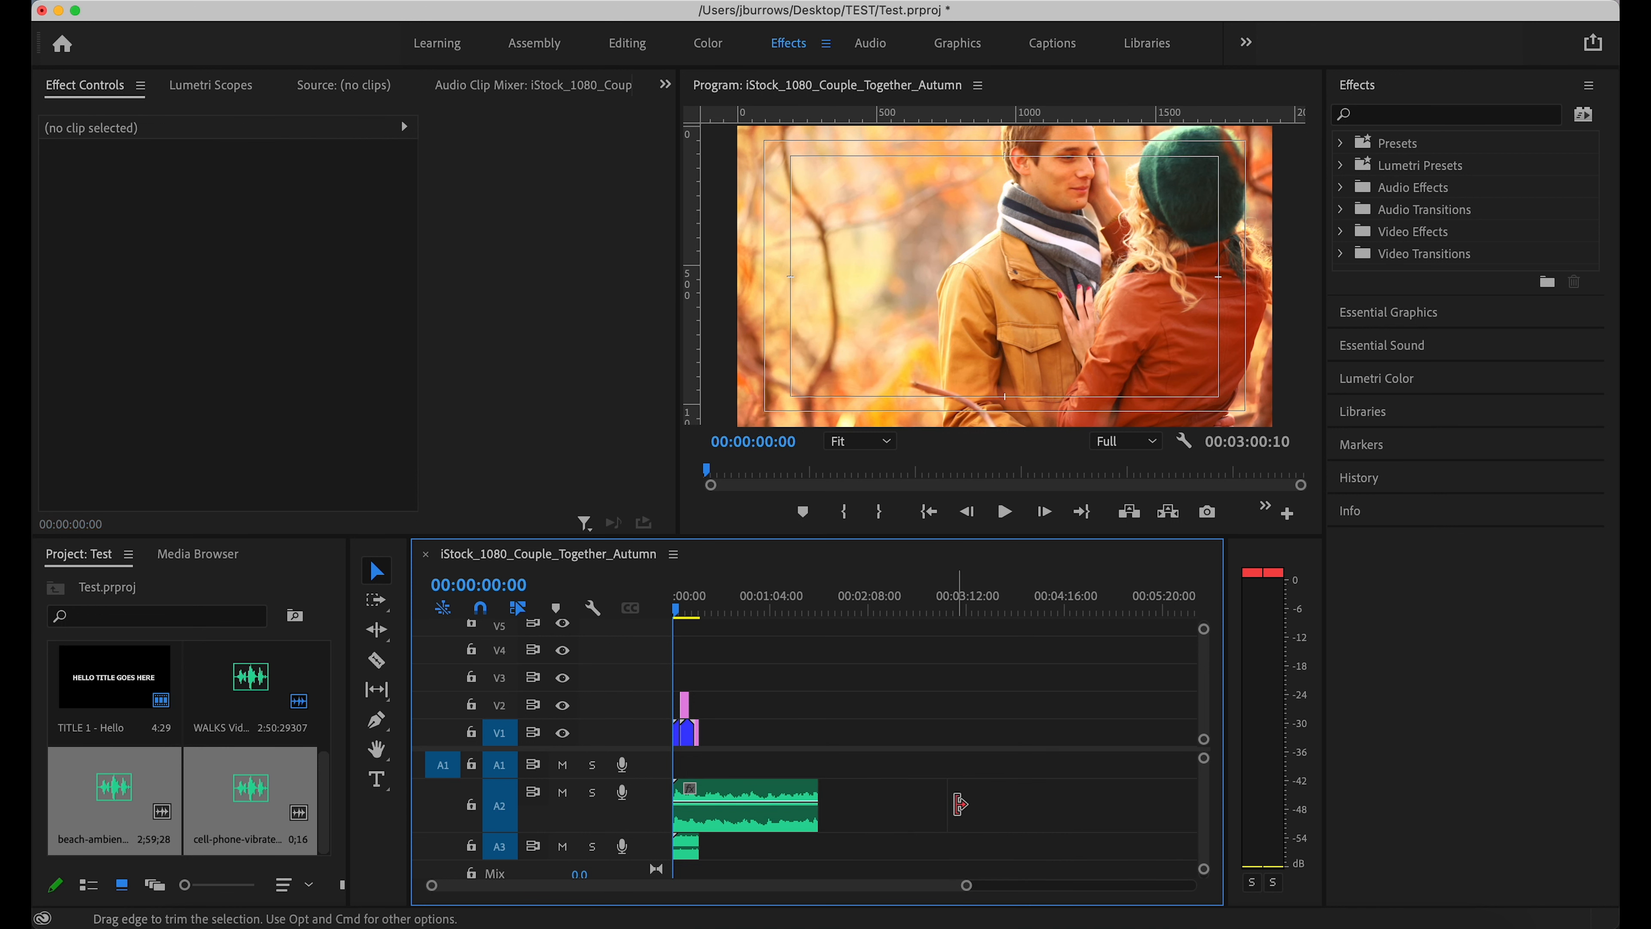
left_click_drag(949, 815, 725, 778)
left_click_drag(818, 809, 700, 801)
left_click_drag(966, 885, 786, 883)
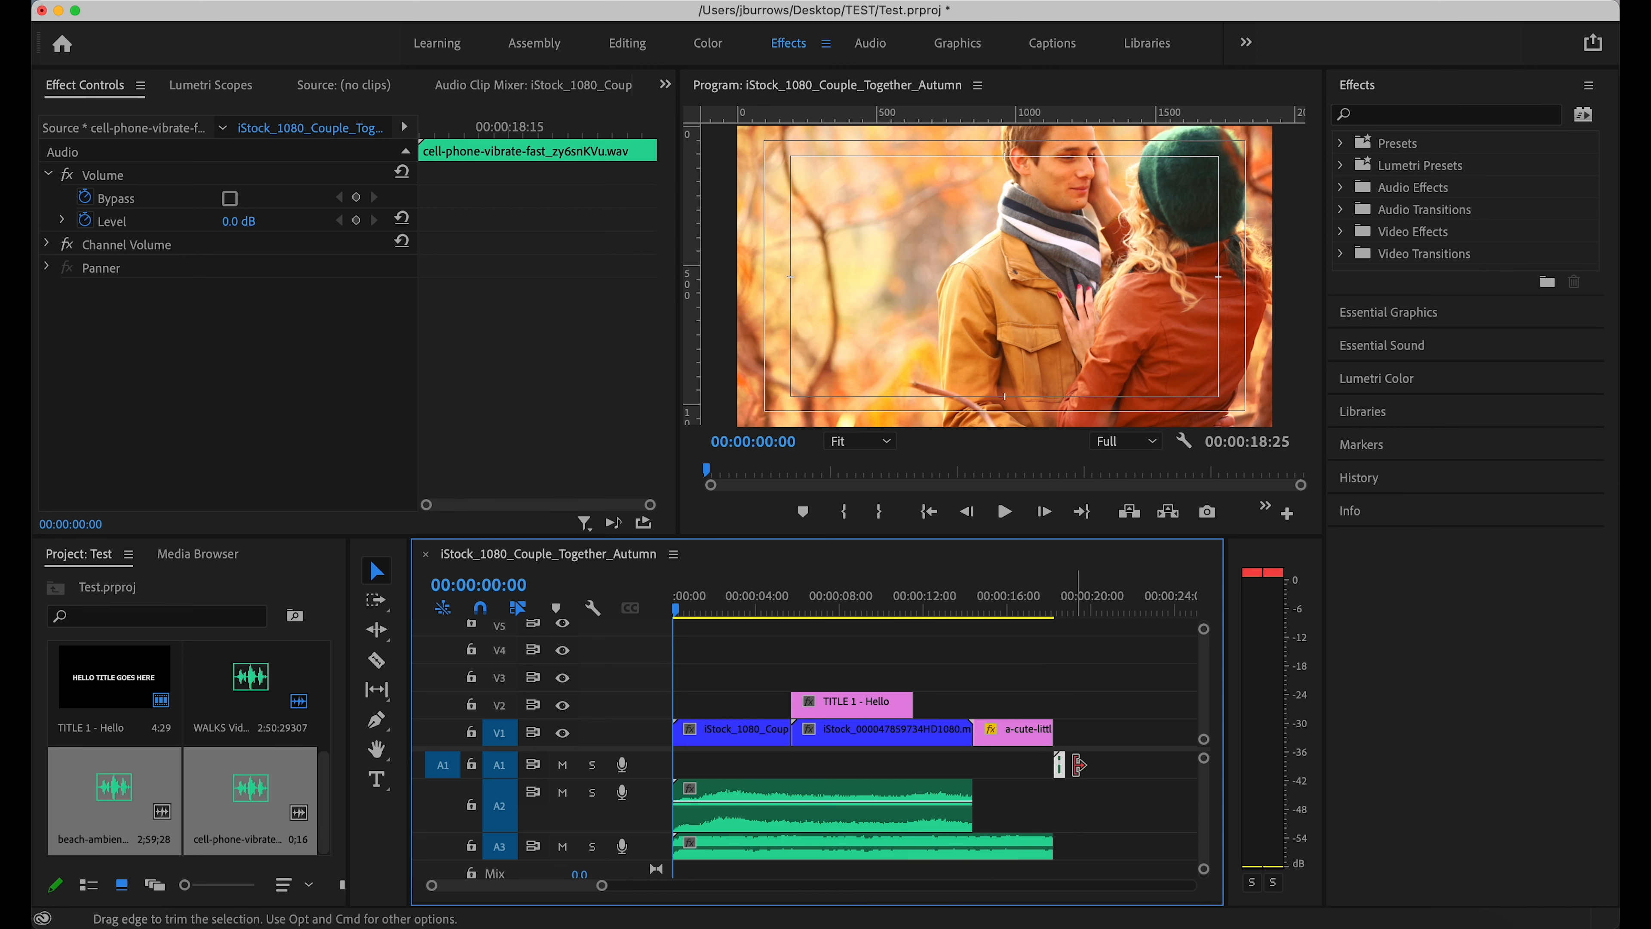
- Stagger the phone vibration, beach ambience and WALKS clips across A1, A2 and A3, and play the layered audio
left_click_drag(1058, 764, 801, 794)
left_click_drag(734, 845, 835, 845)
key("space")
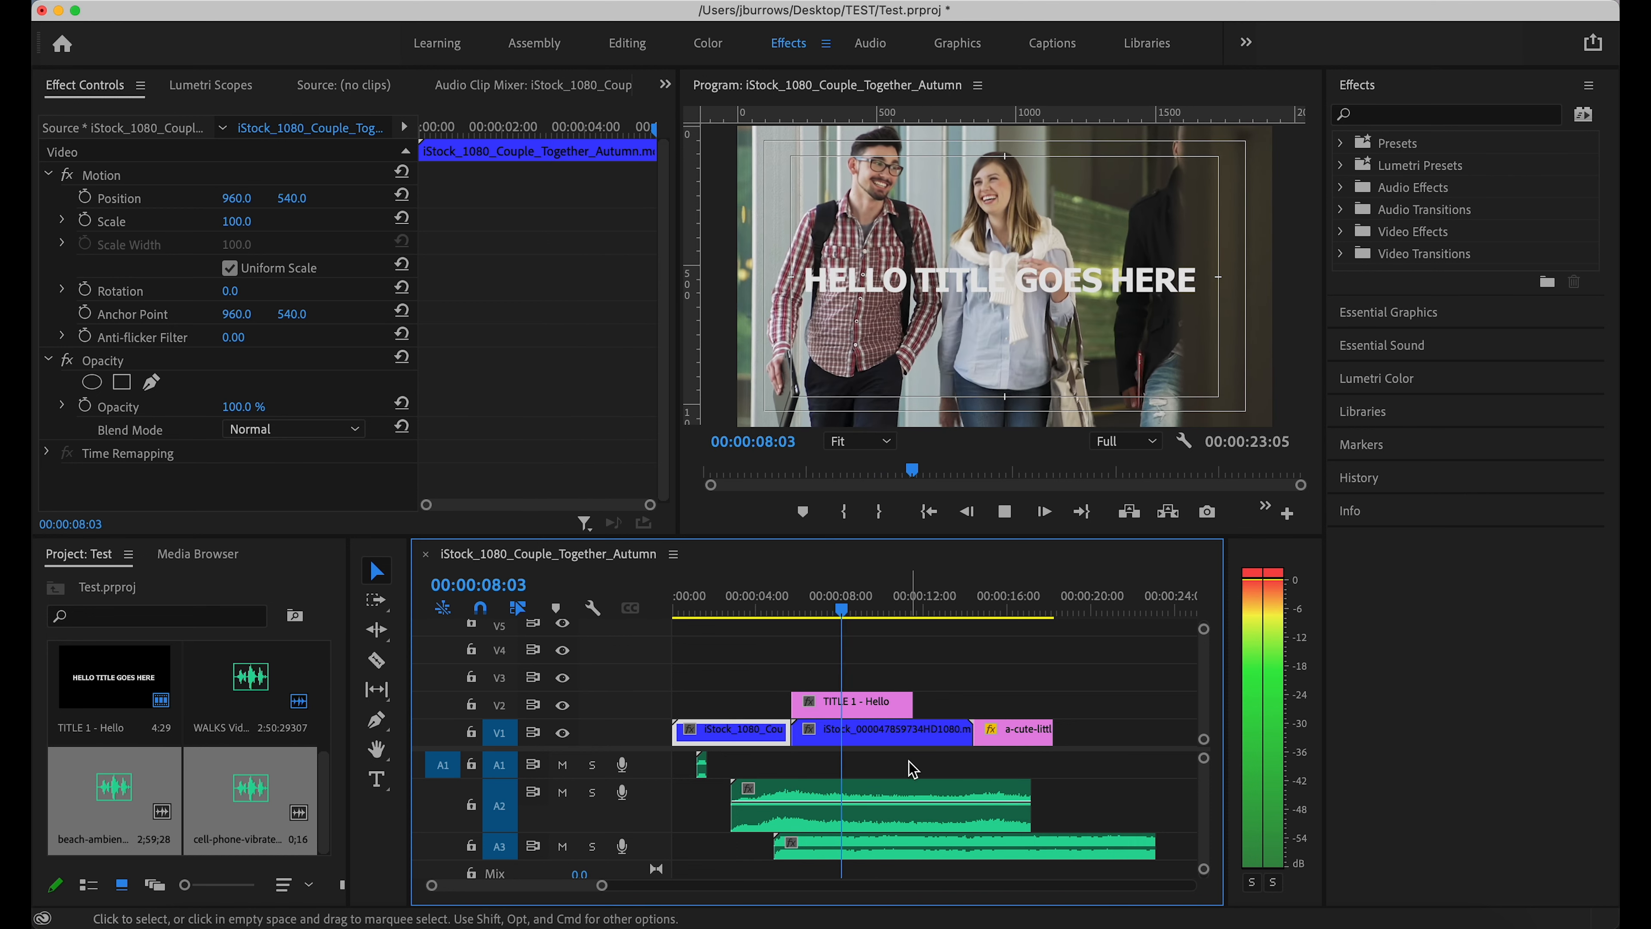
key("space")
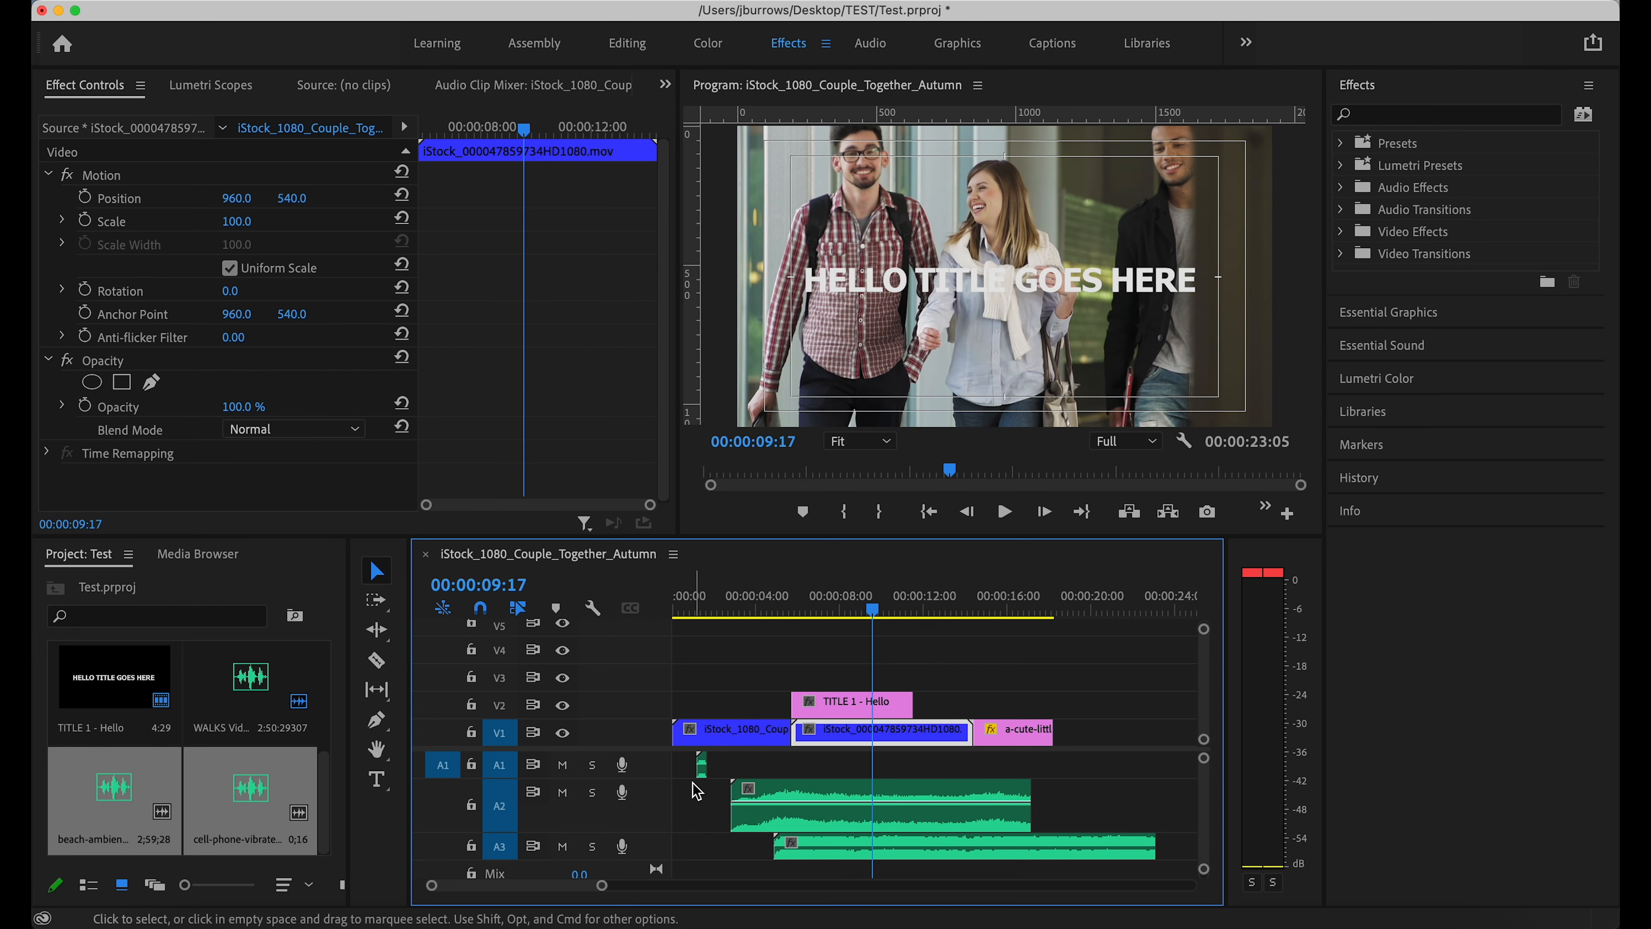
- Delete the phone vibration clip, and move beach-ambience.wav to A1 and the WALKS audio to A2, both starting at 00:00:00:00
left_click(702, 765)
key("Delete")
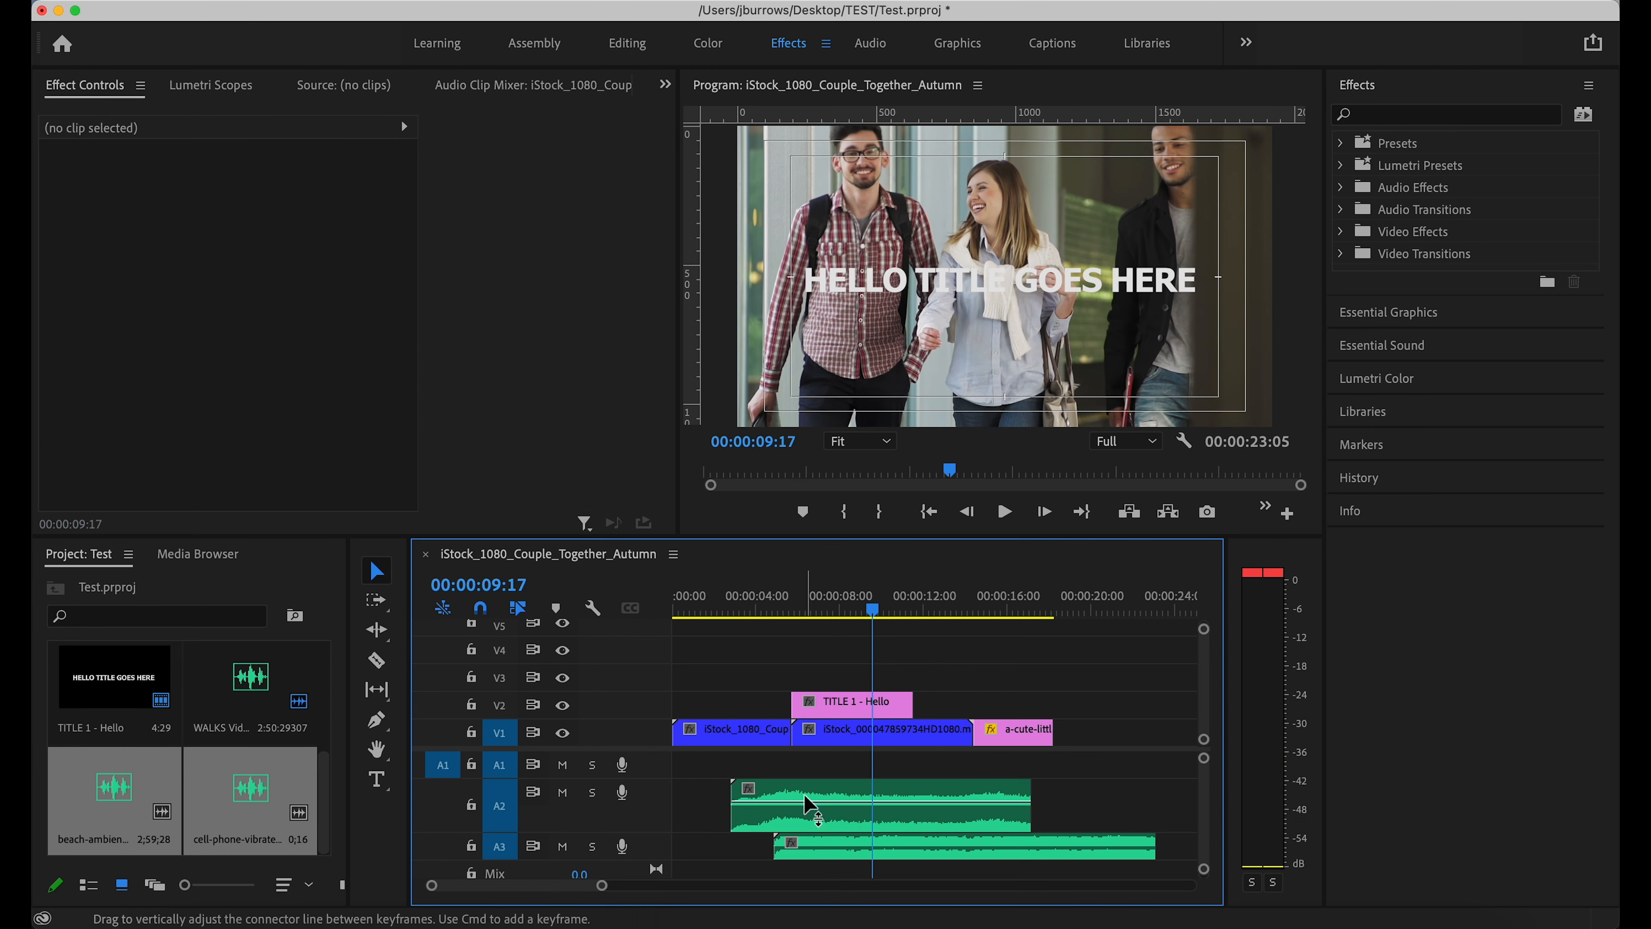
left_click_drag(809, 794, 760, 769)
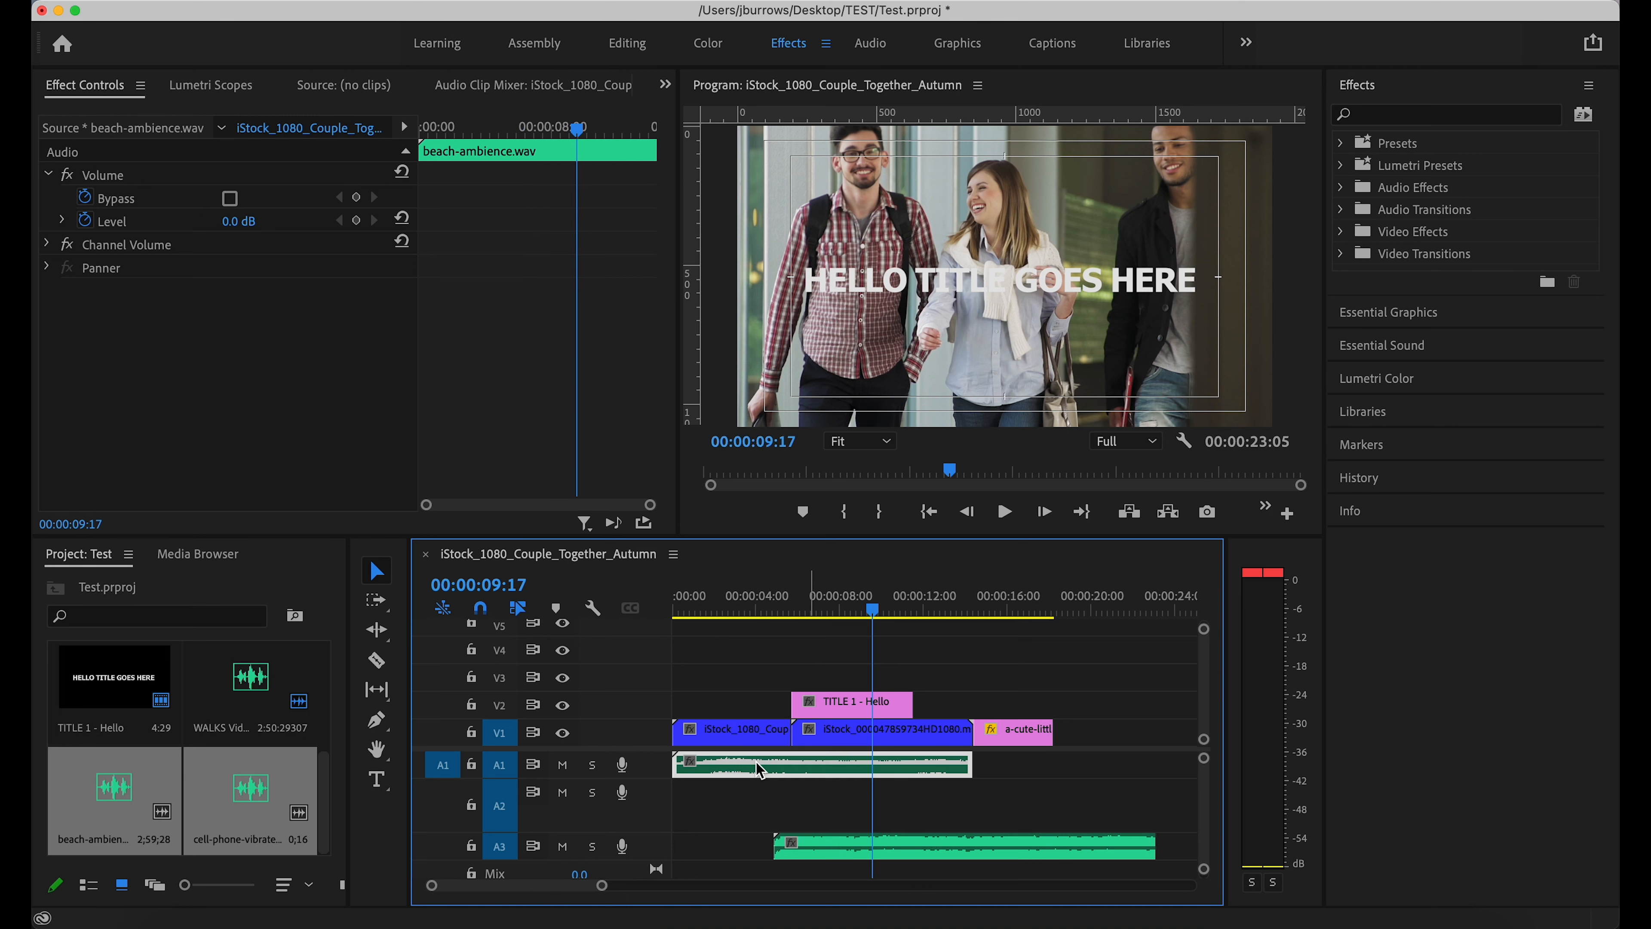
left_click_drag(856, 845, 751, 805)
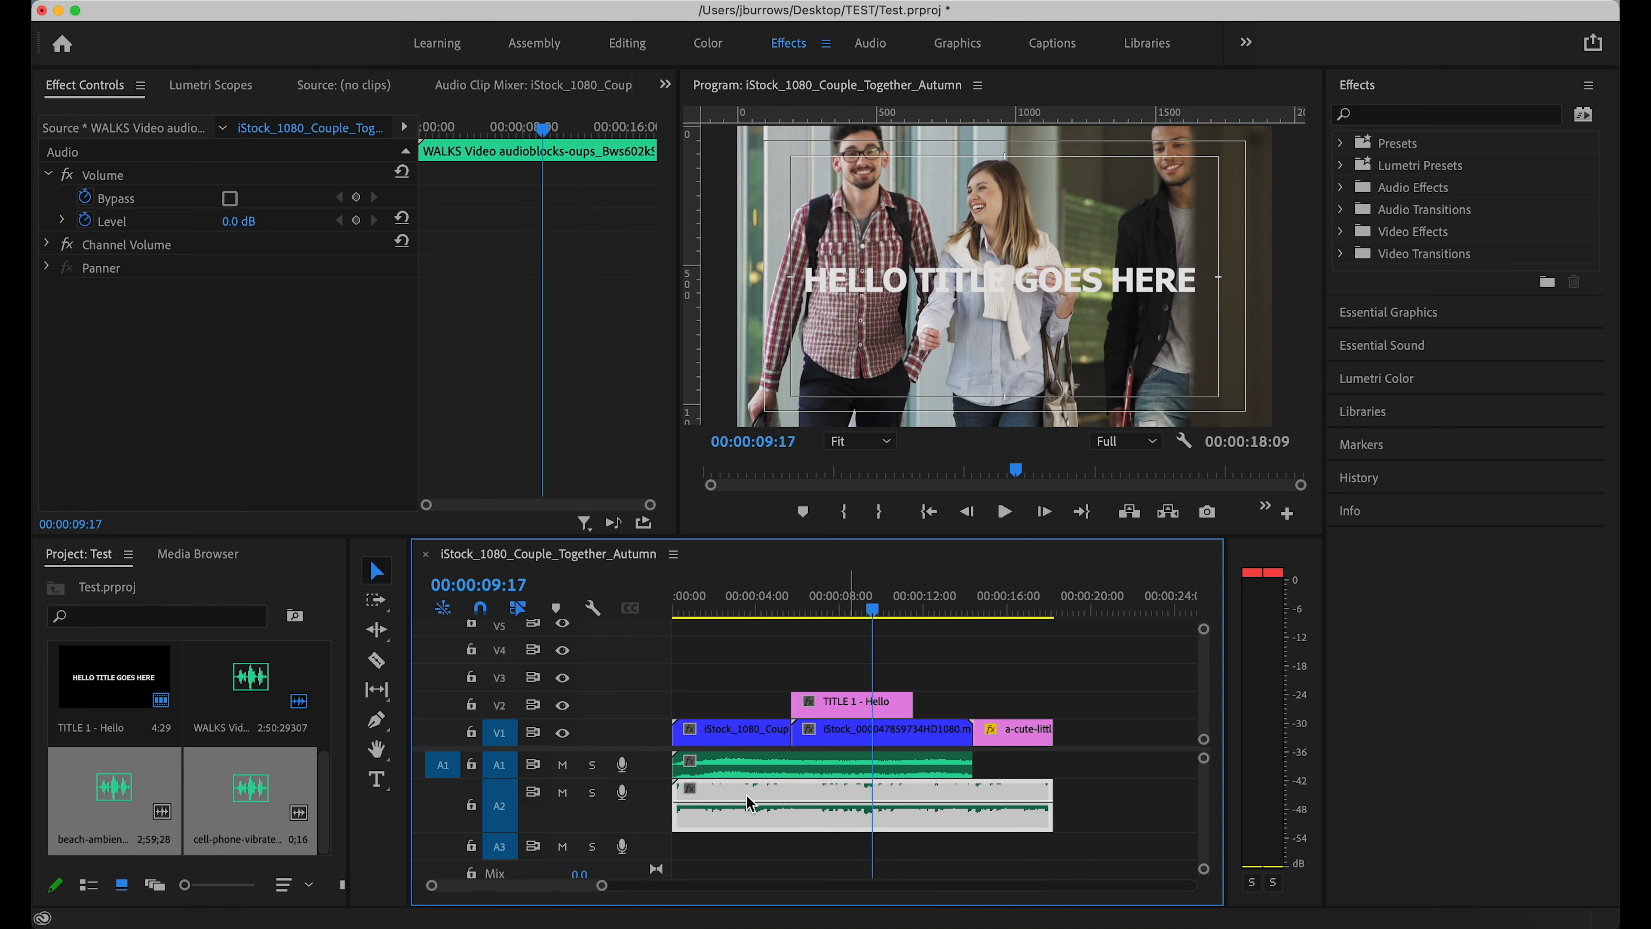
key("Home")
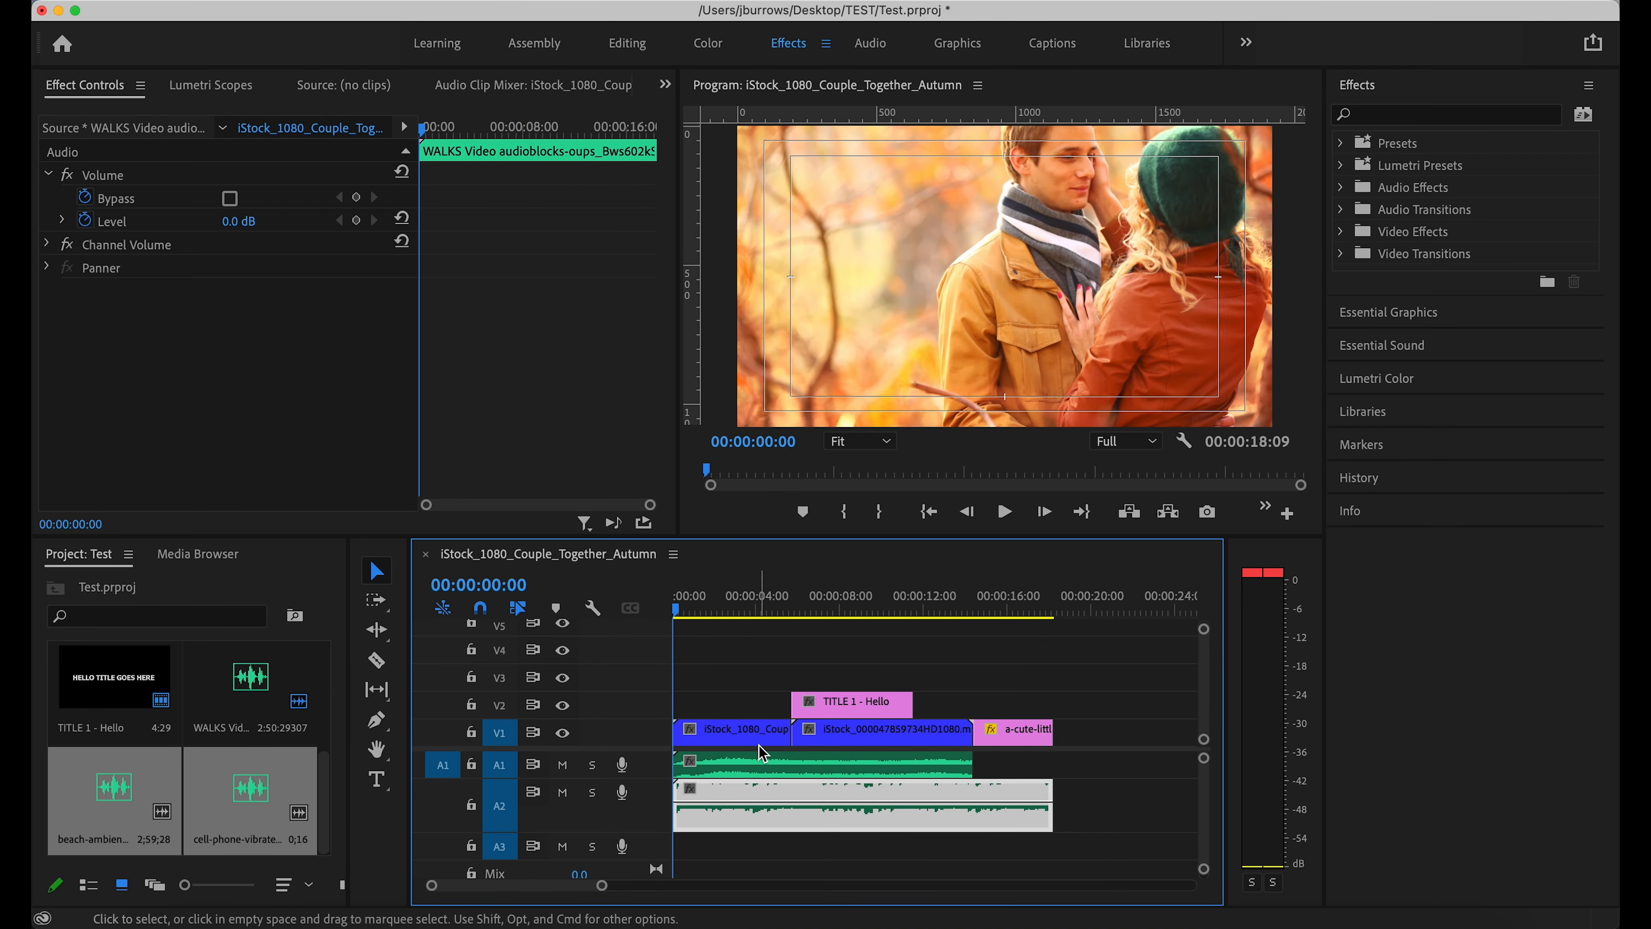
- Play the layered audio from the sequence start, and select the WALKS audio clip on A2
key("space")
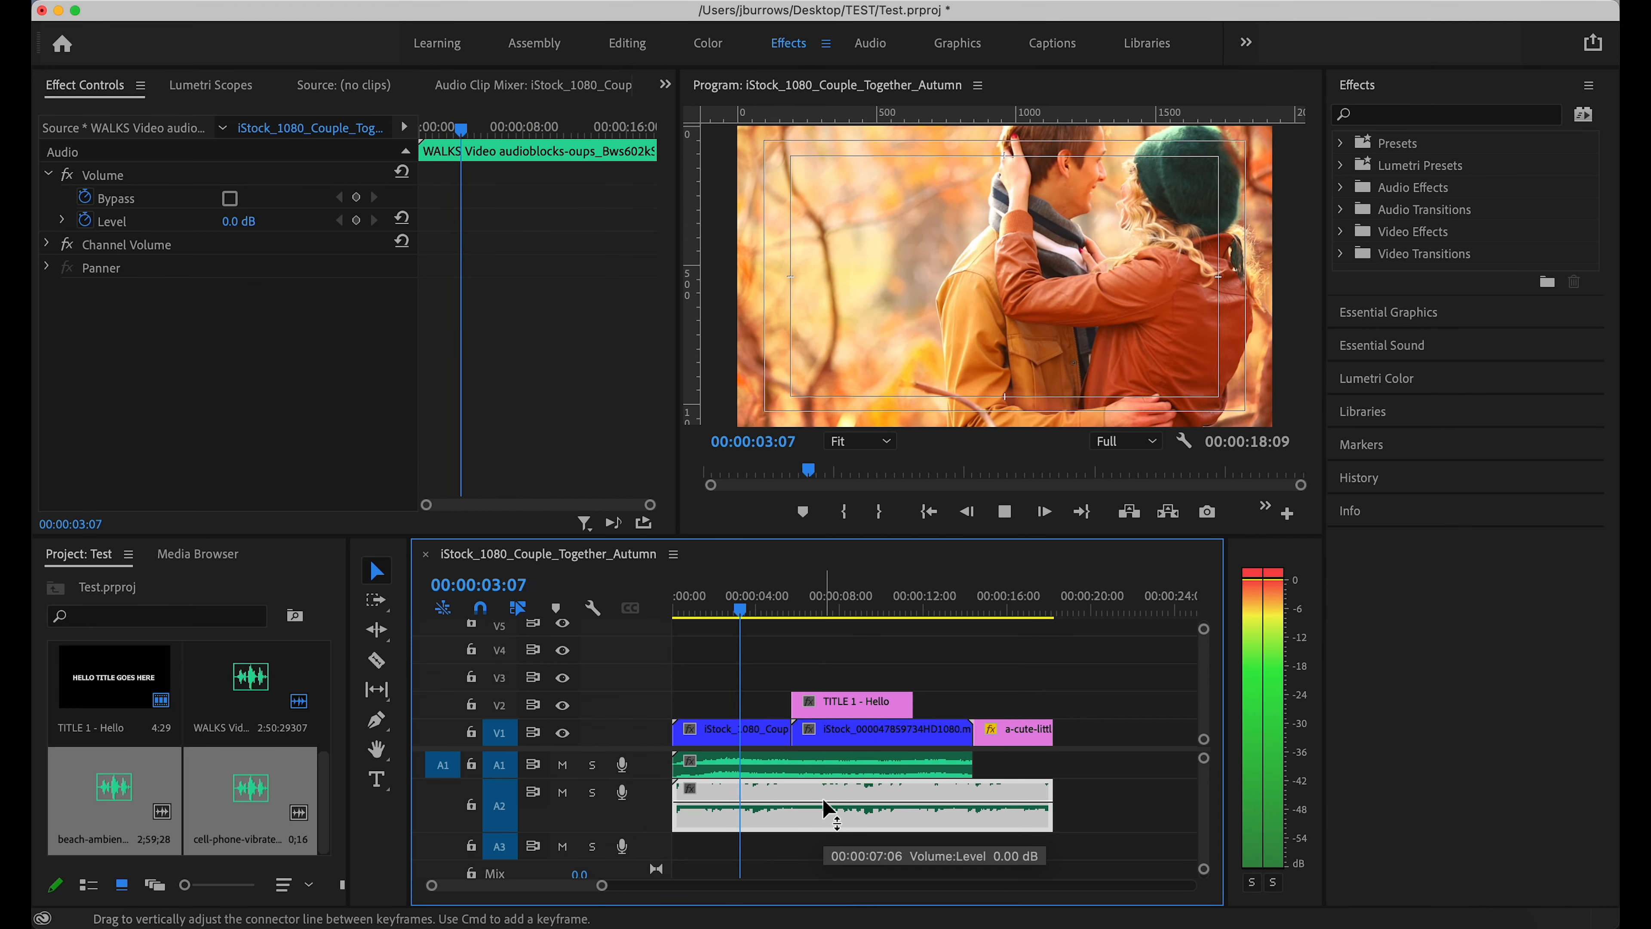
key("space")
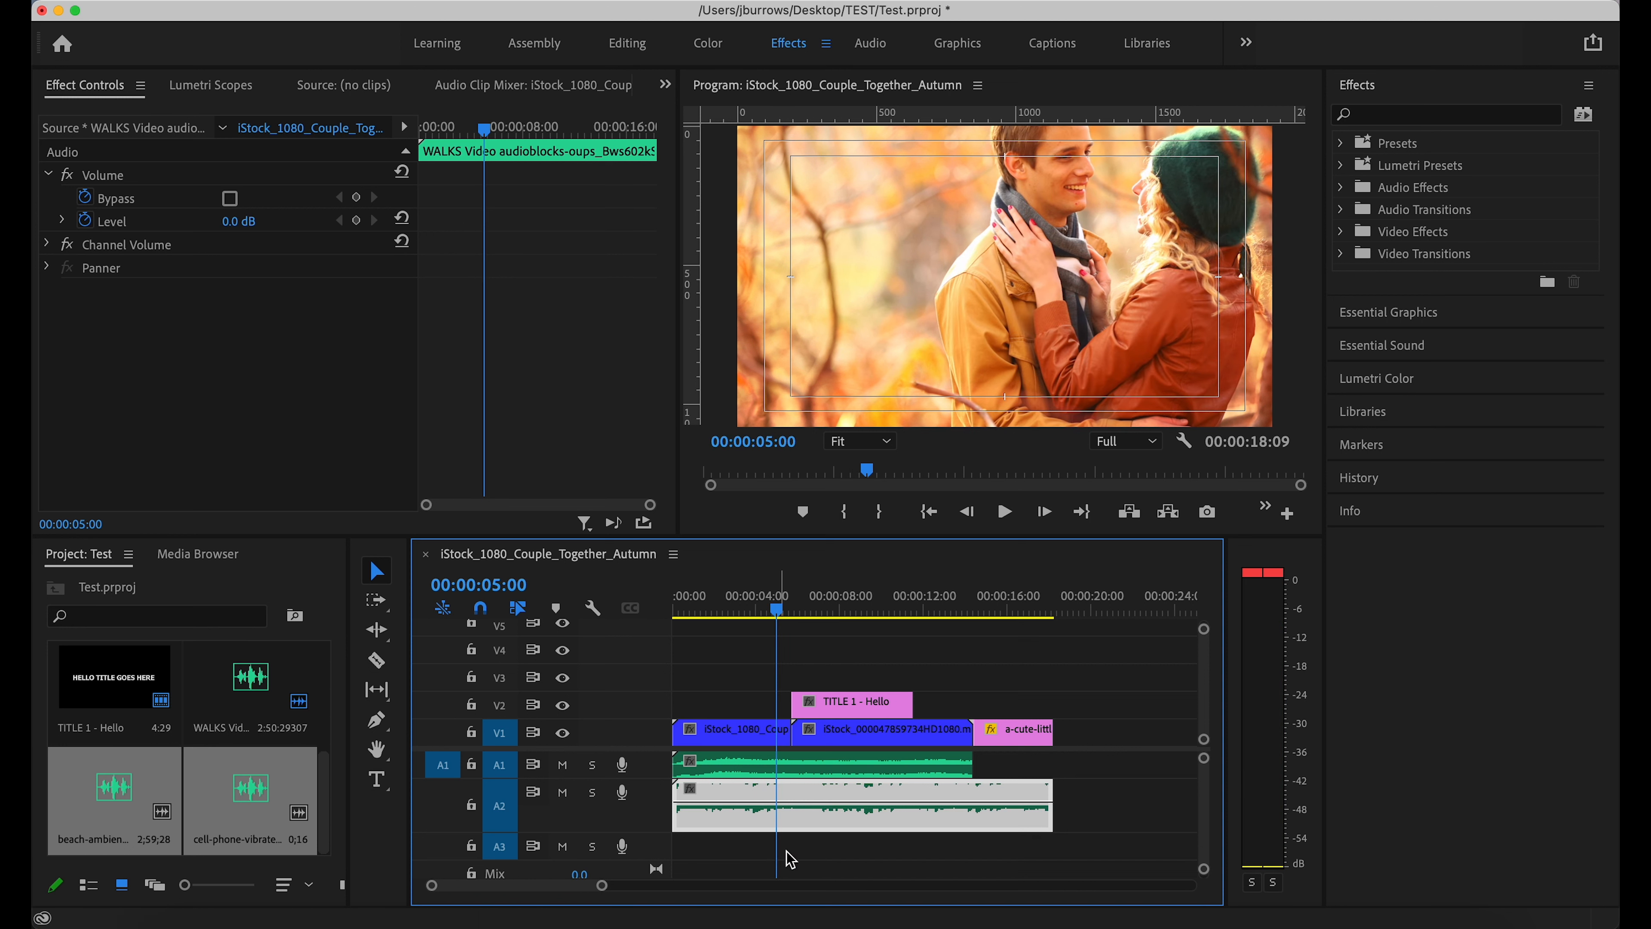
left_click(799, 848)
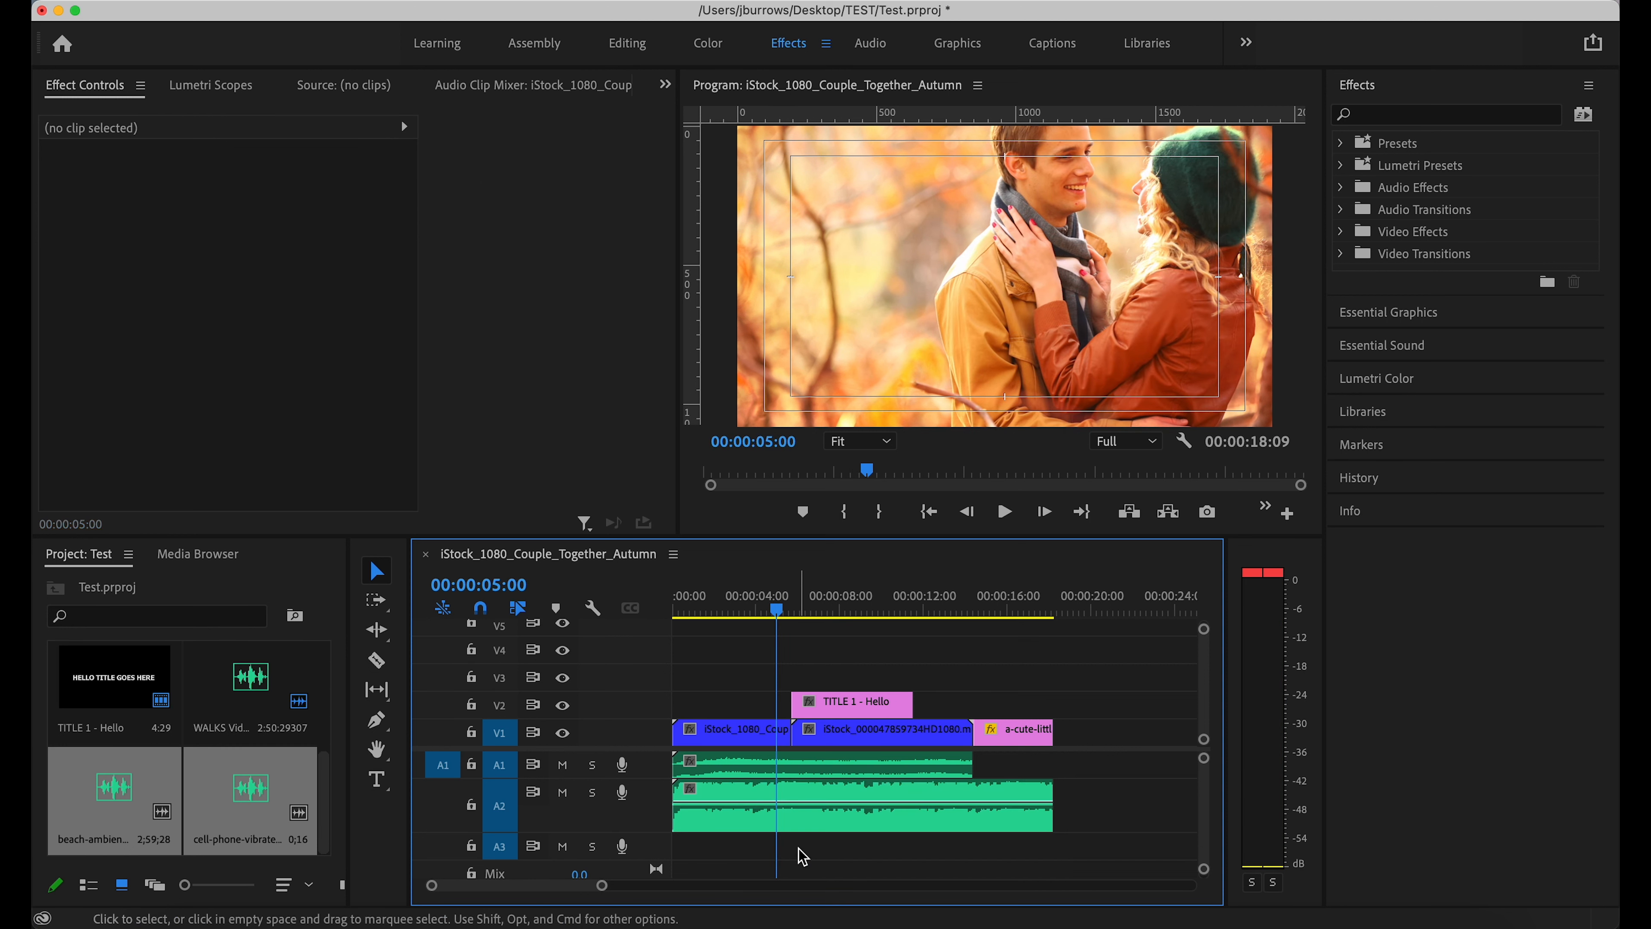
left_click(819, 796)
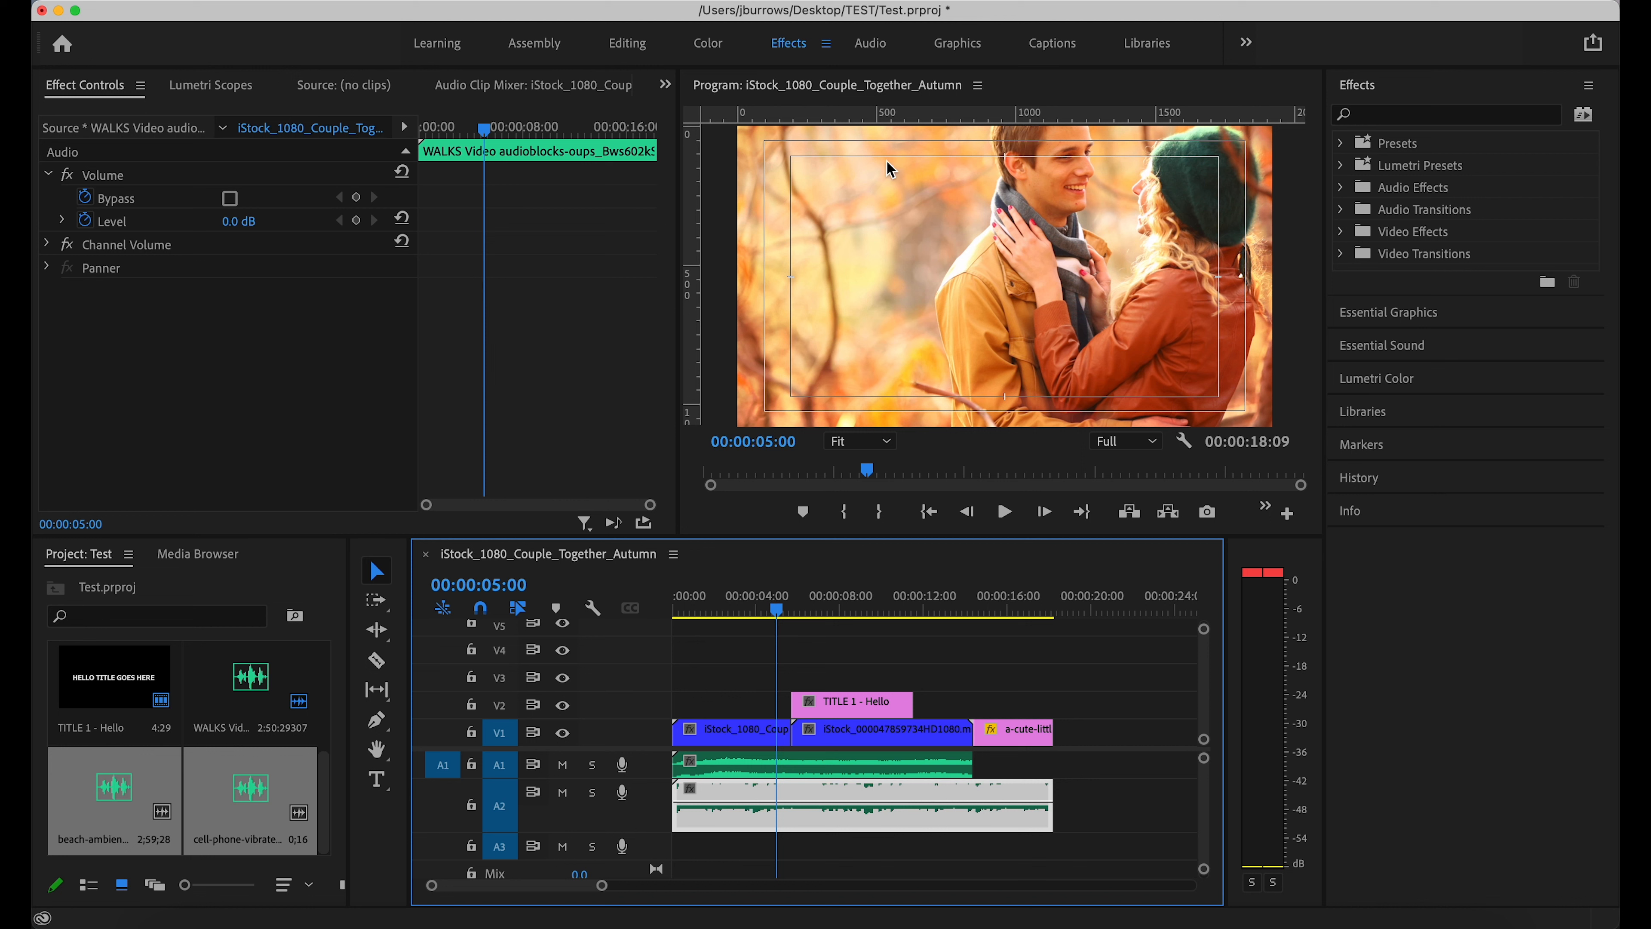
- Open the Audio Track Mixer for the iStock_1080_Couple_Together_Autumn sequence and play from the start to check the track levels
left_click(695, 0)
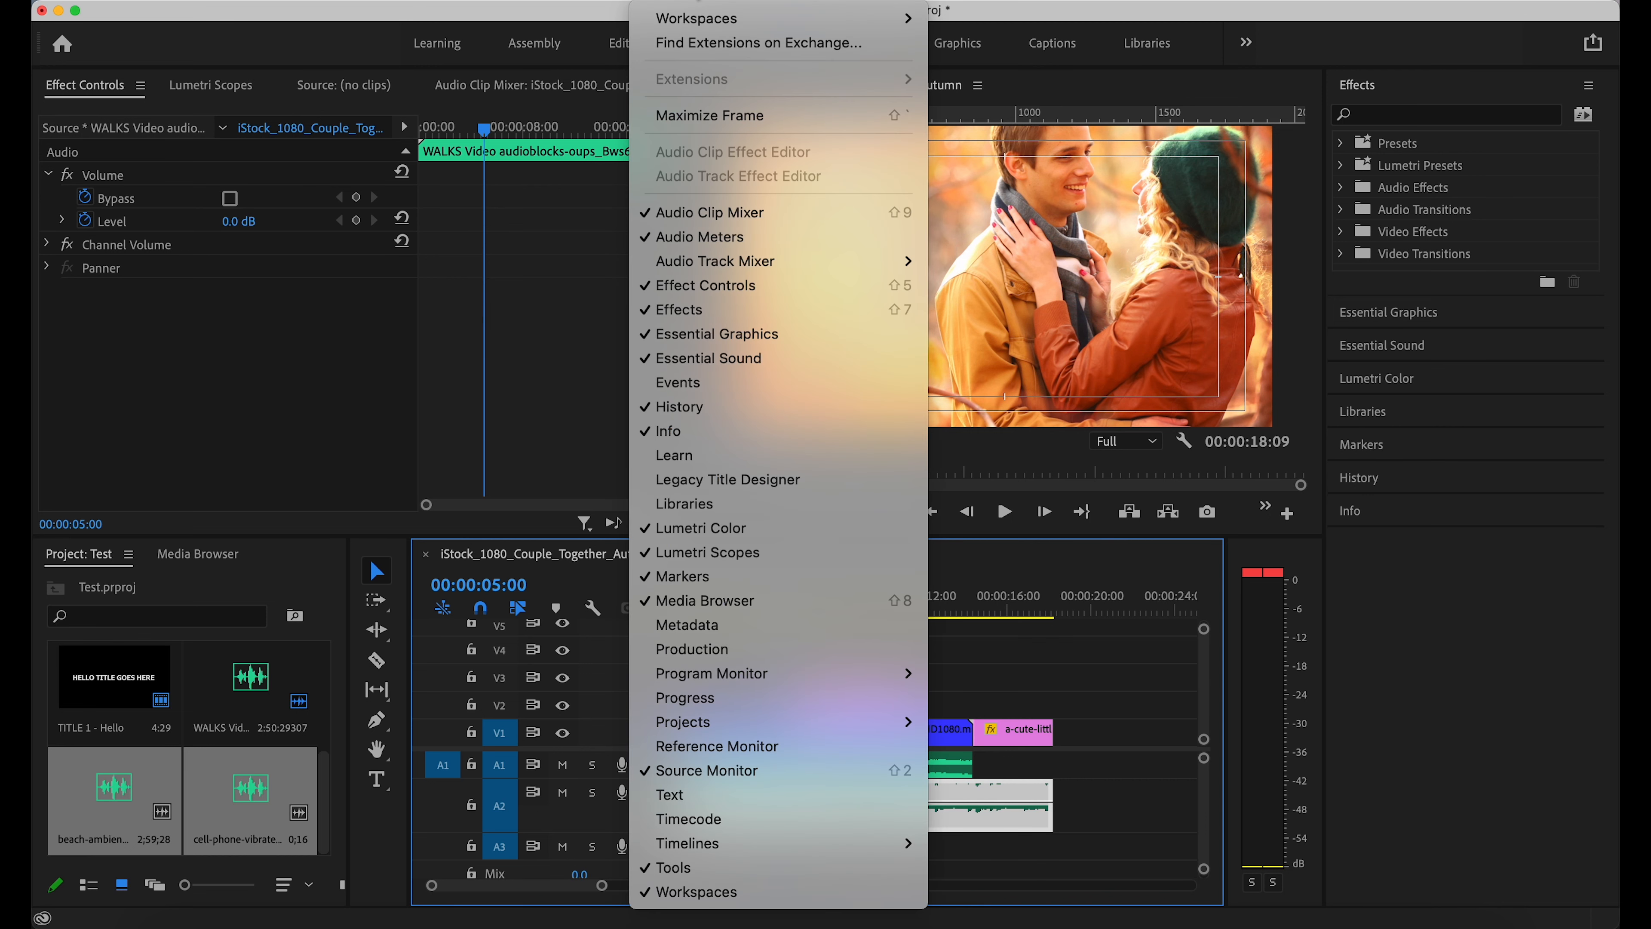
mouse_move(714, 268)
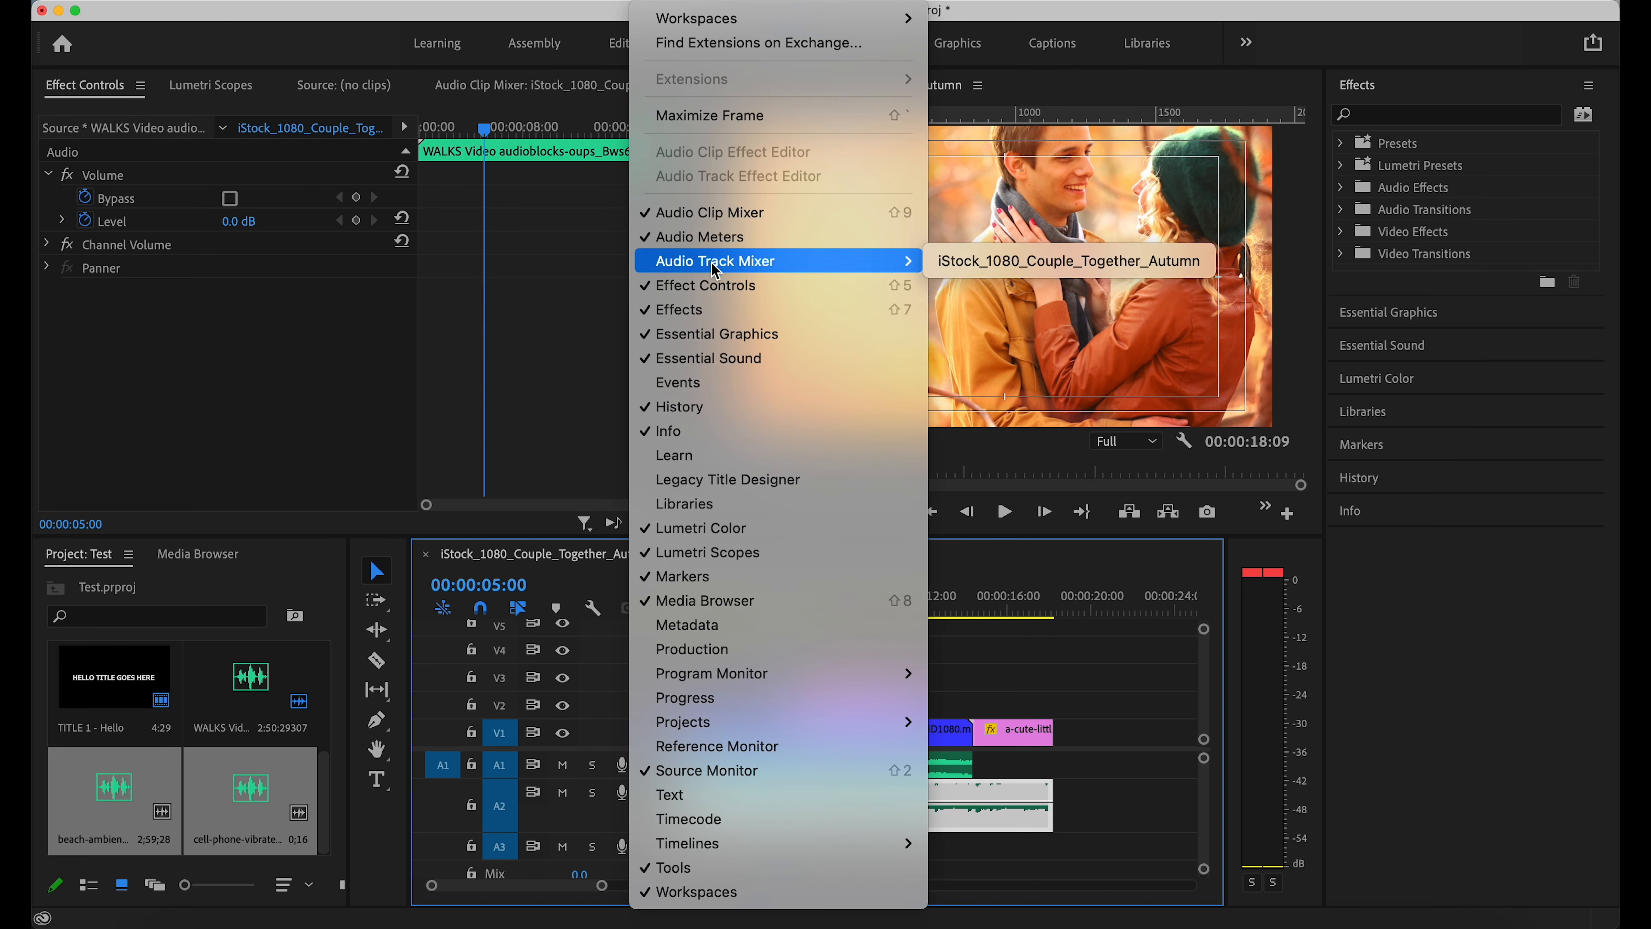
left_click(992, 262)
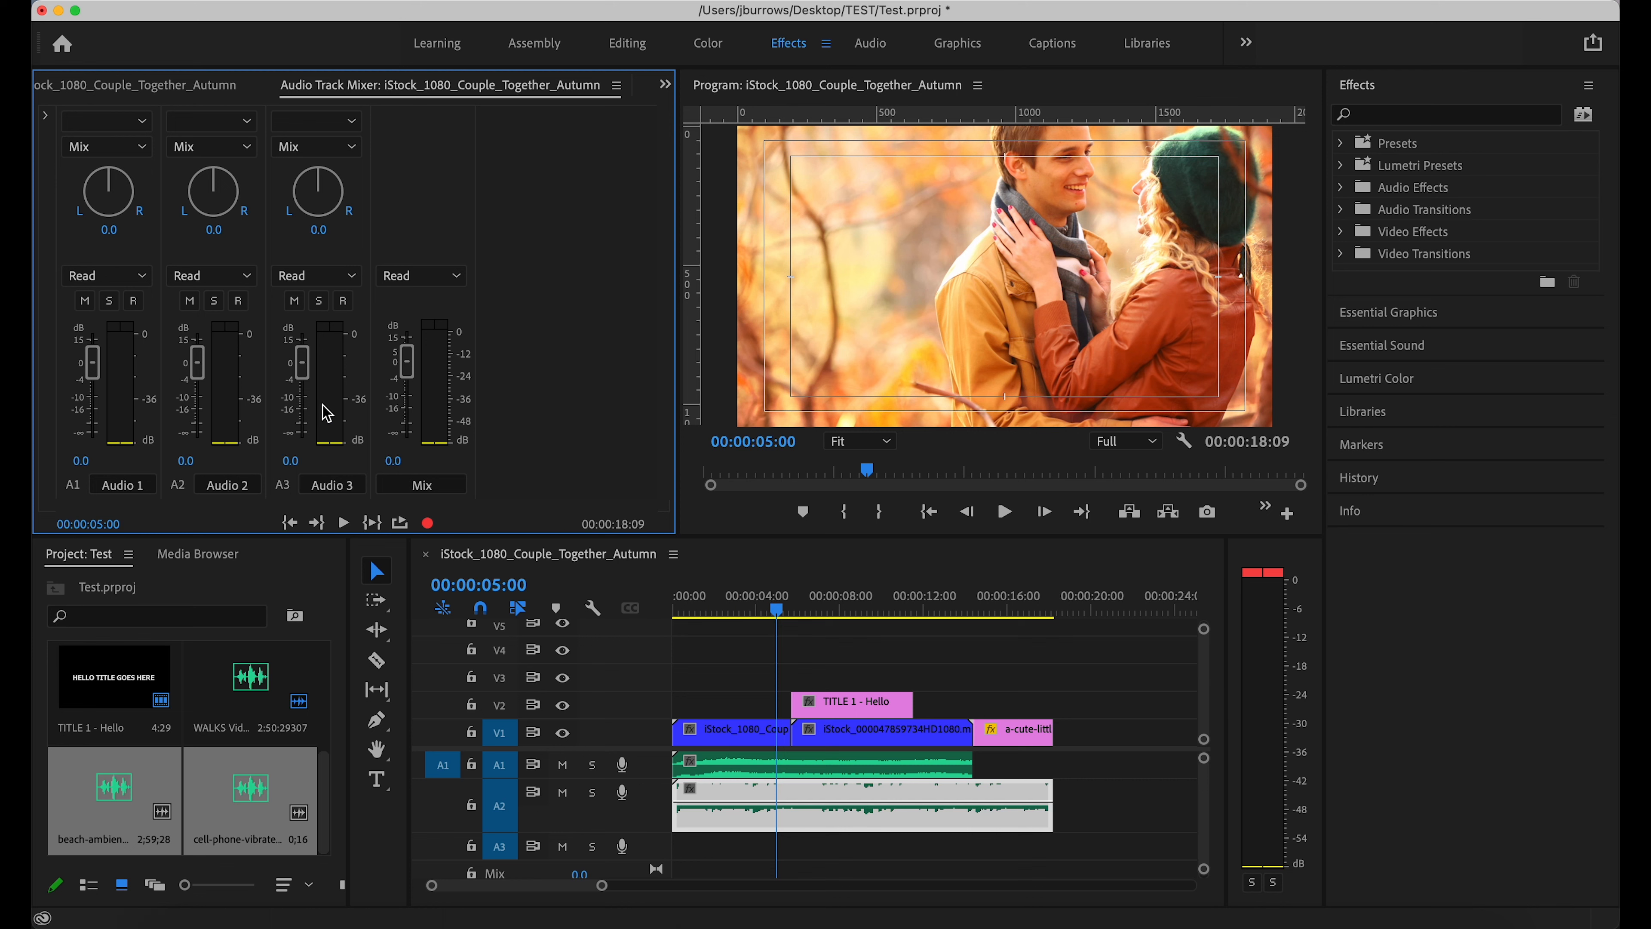
left_click(763, 659)
key("Home")
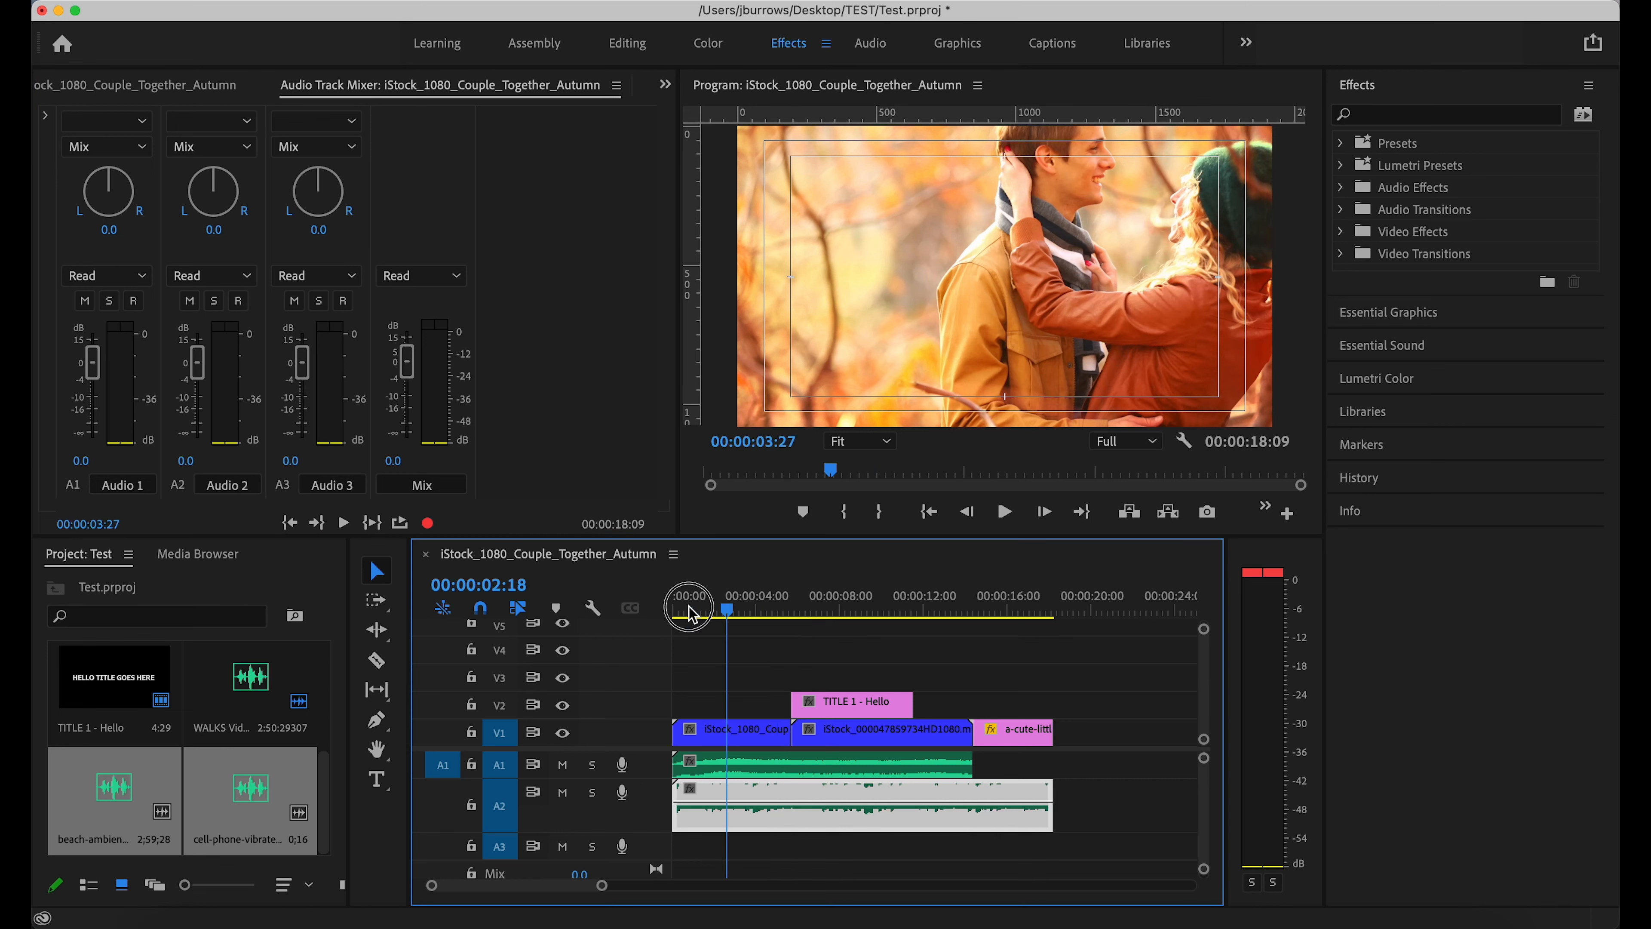
key("space")
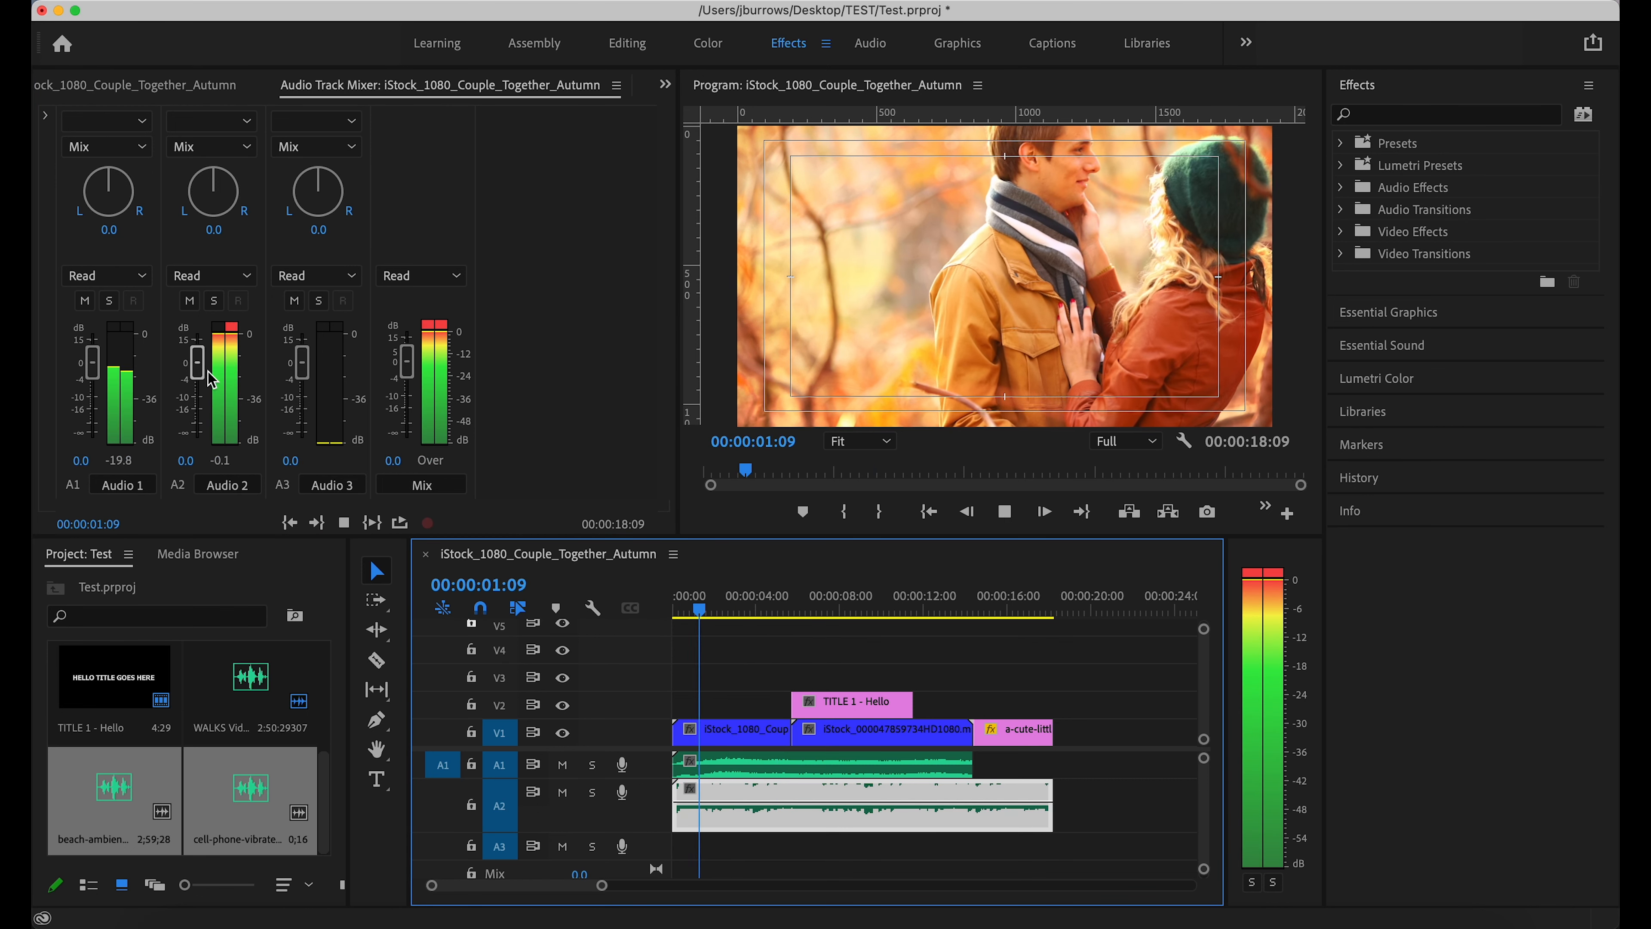
key("space")
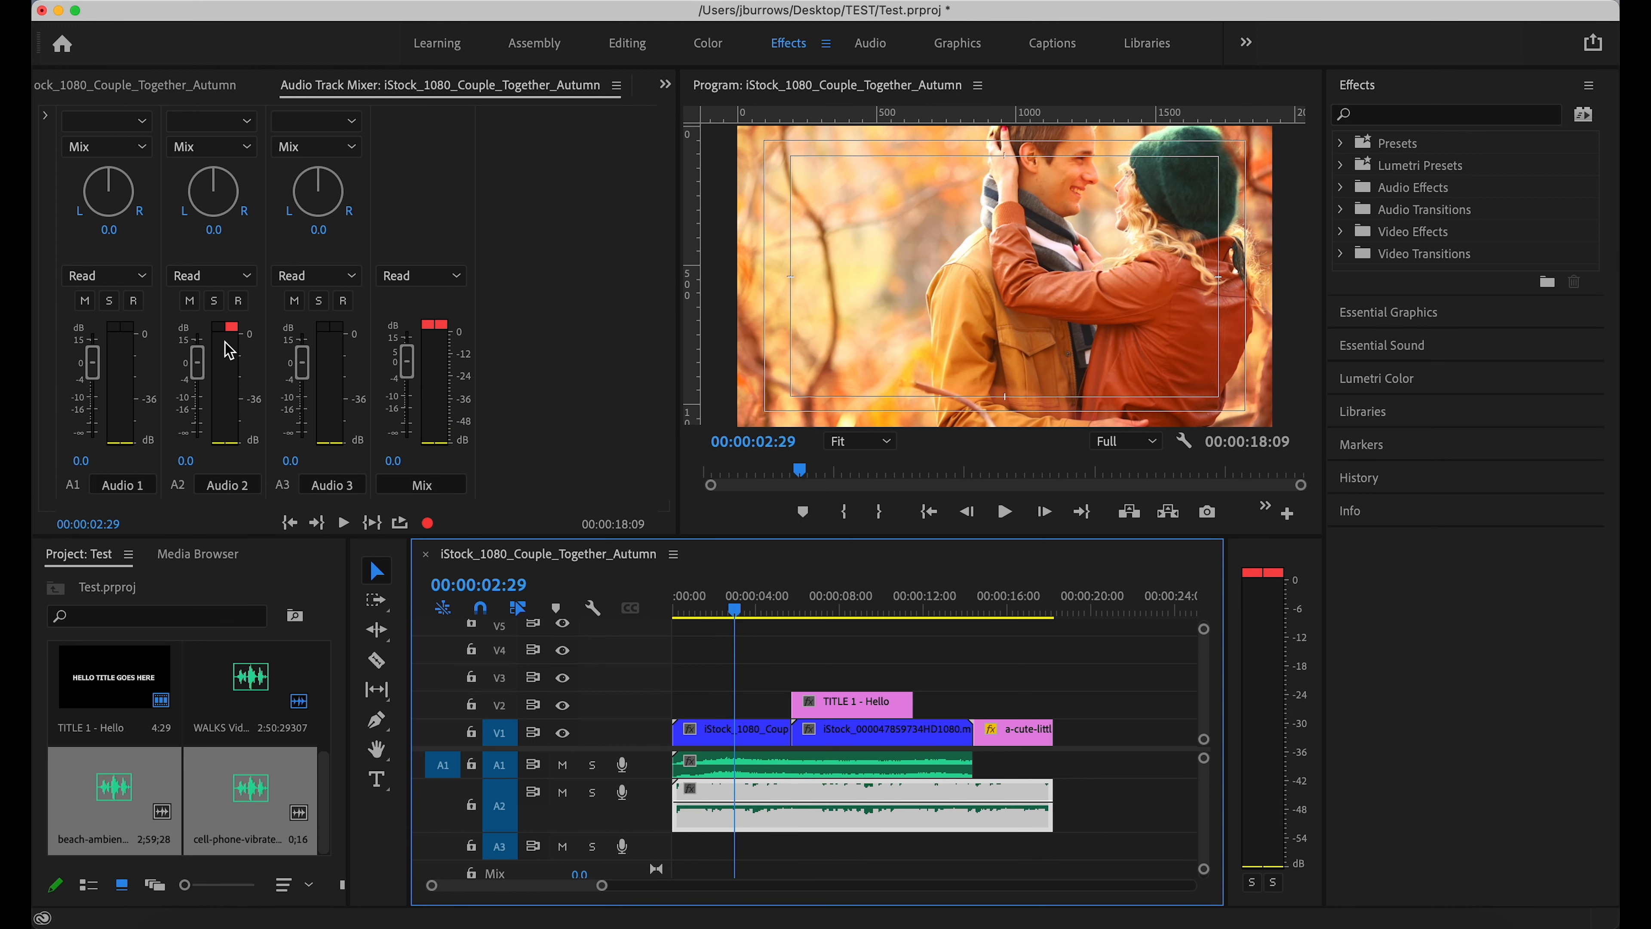
key("space")
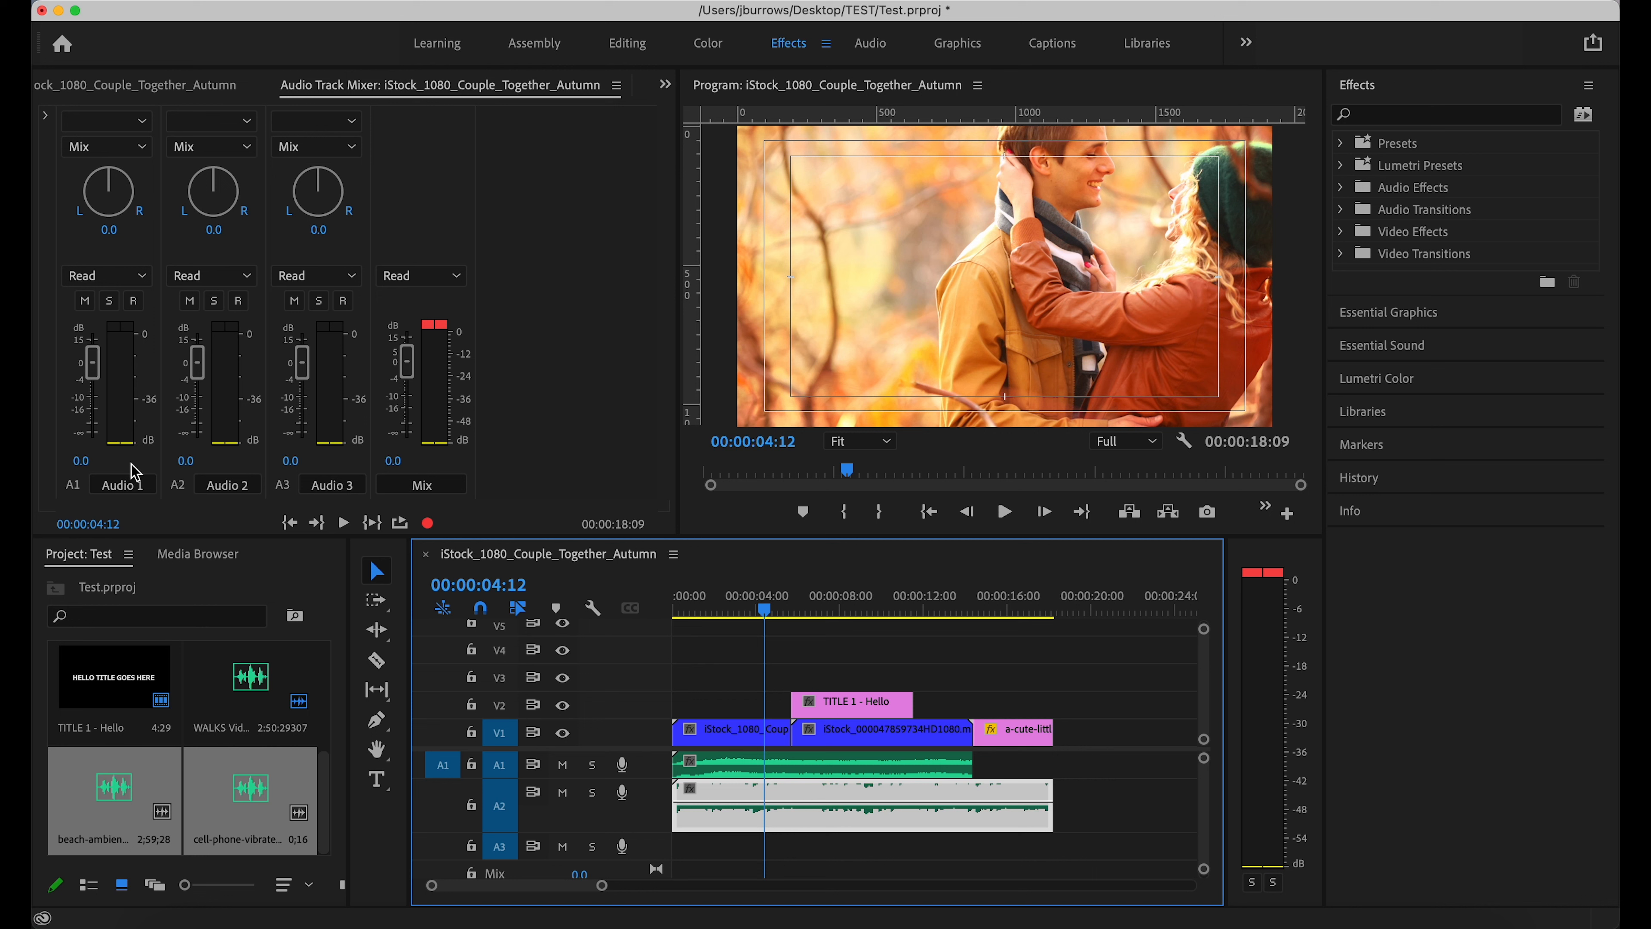
- Set the automation mode of Audio 1, Audio 2, Audio 3 and Mix to Off
left_click(140, 276)
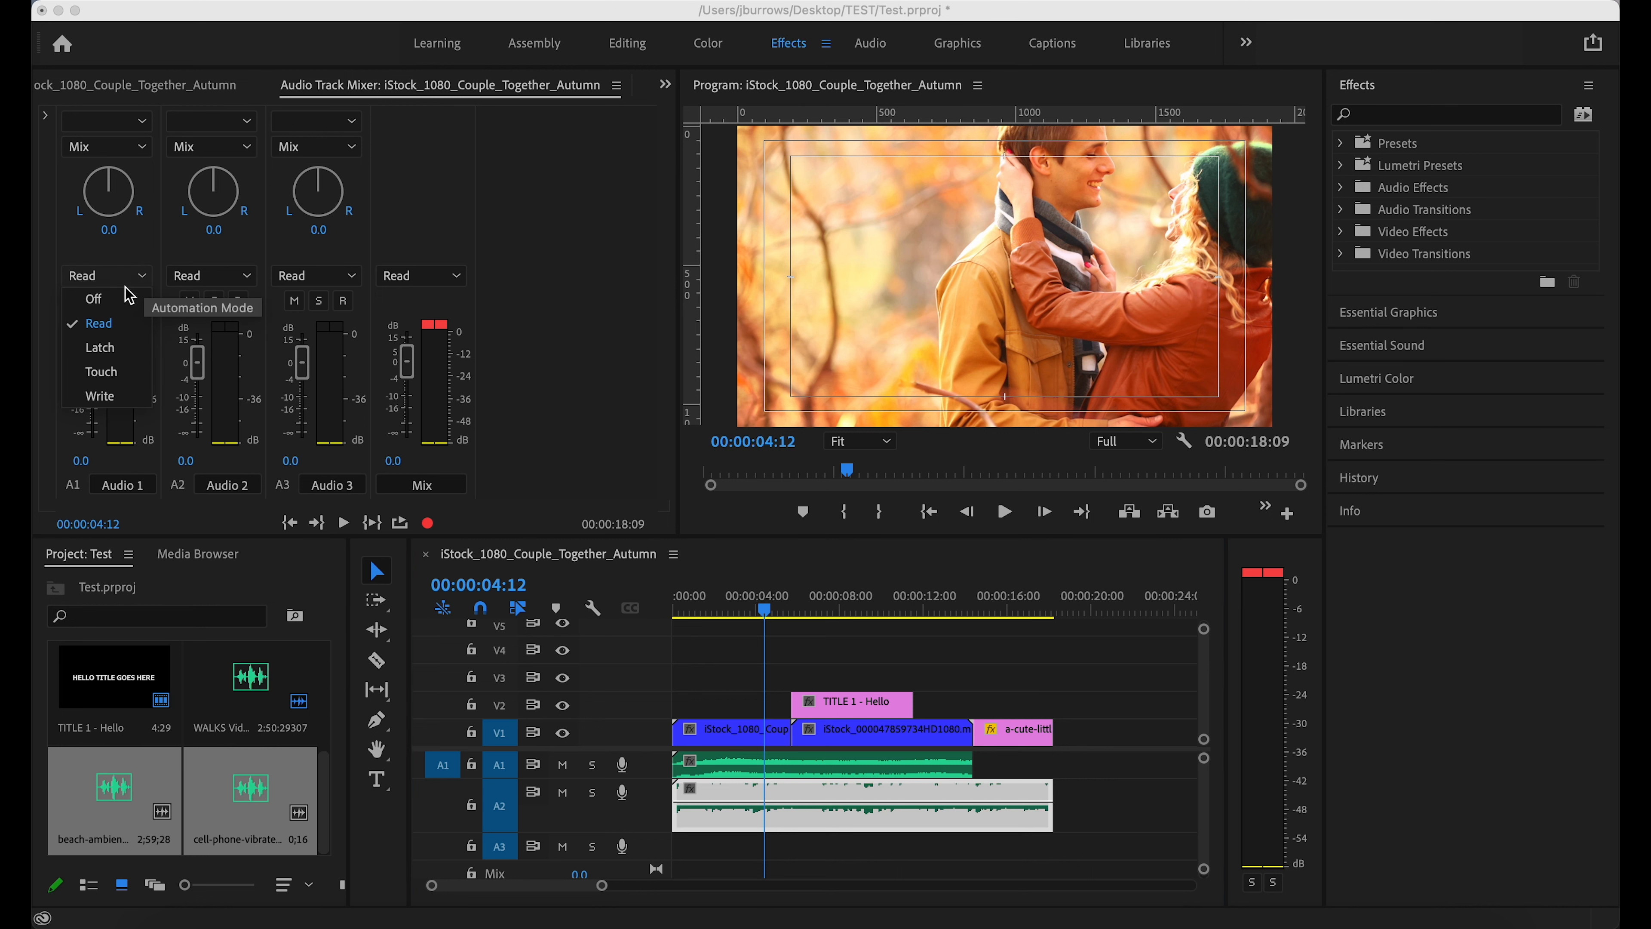
left_click(94, 298)
left_click(244, 276)
left_click(199, 299)
left_click(333, 286)
left_click(318, 298)
left_click(429, 275)
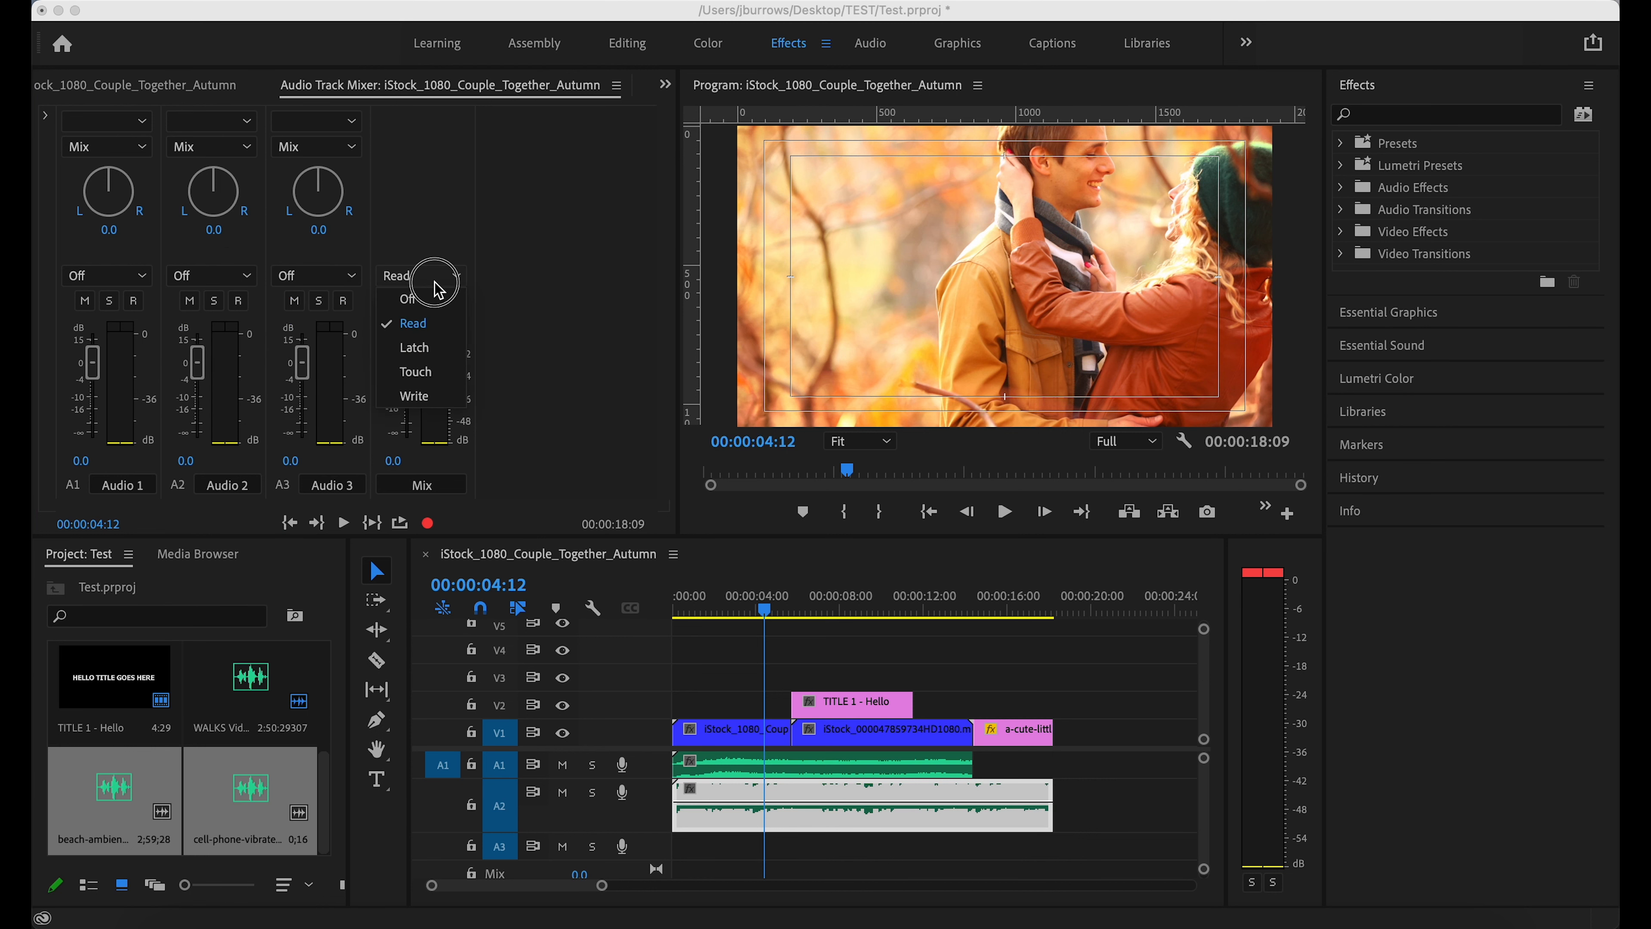
left_click(426, 305)
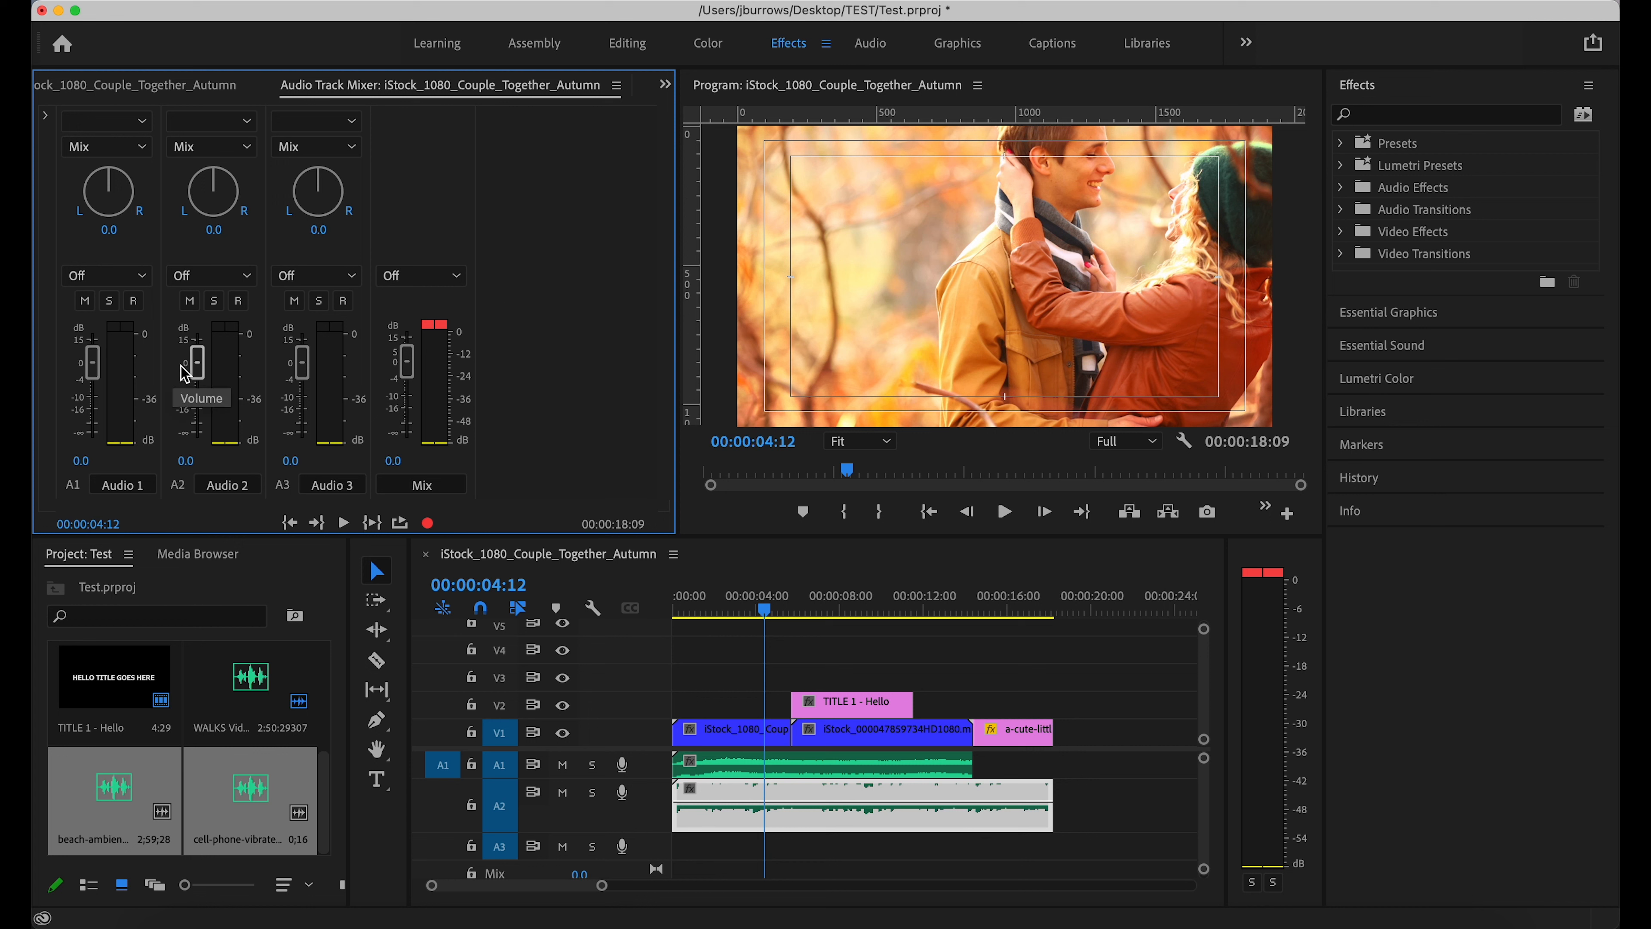
- Lower the Audio 2 track volume to -16.2 dB and play the sequence from the start
left_click_drag(201, 371, 200, 417)
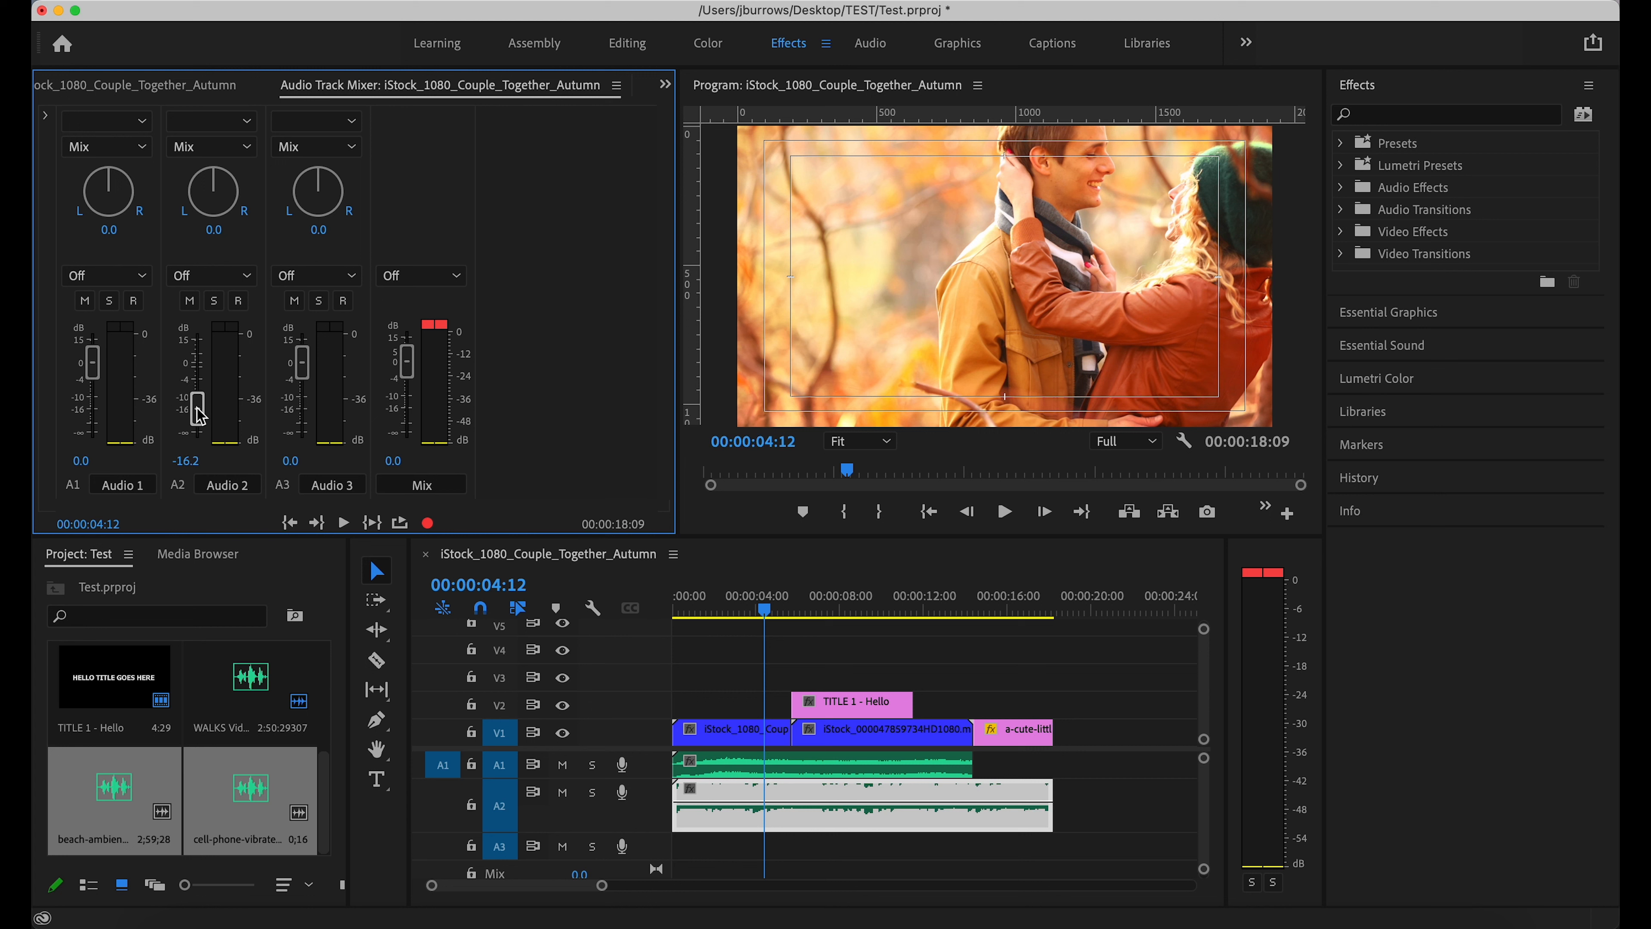
left_click(758, 638)
key("Home")
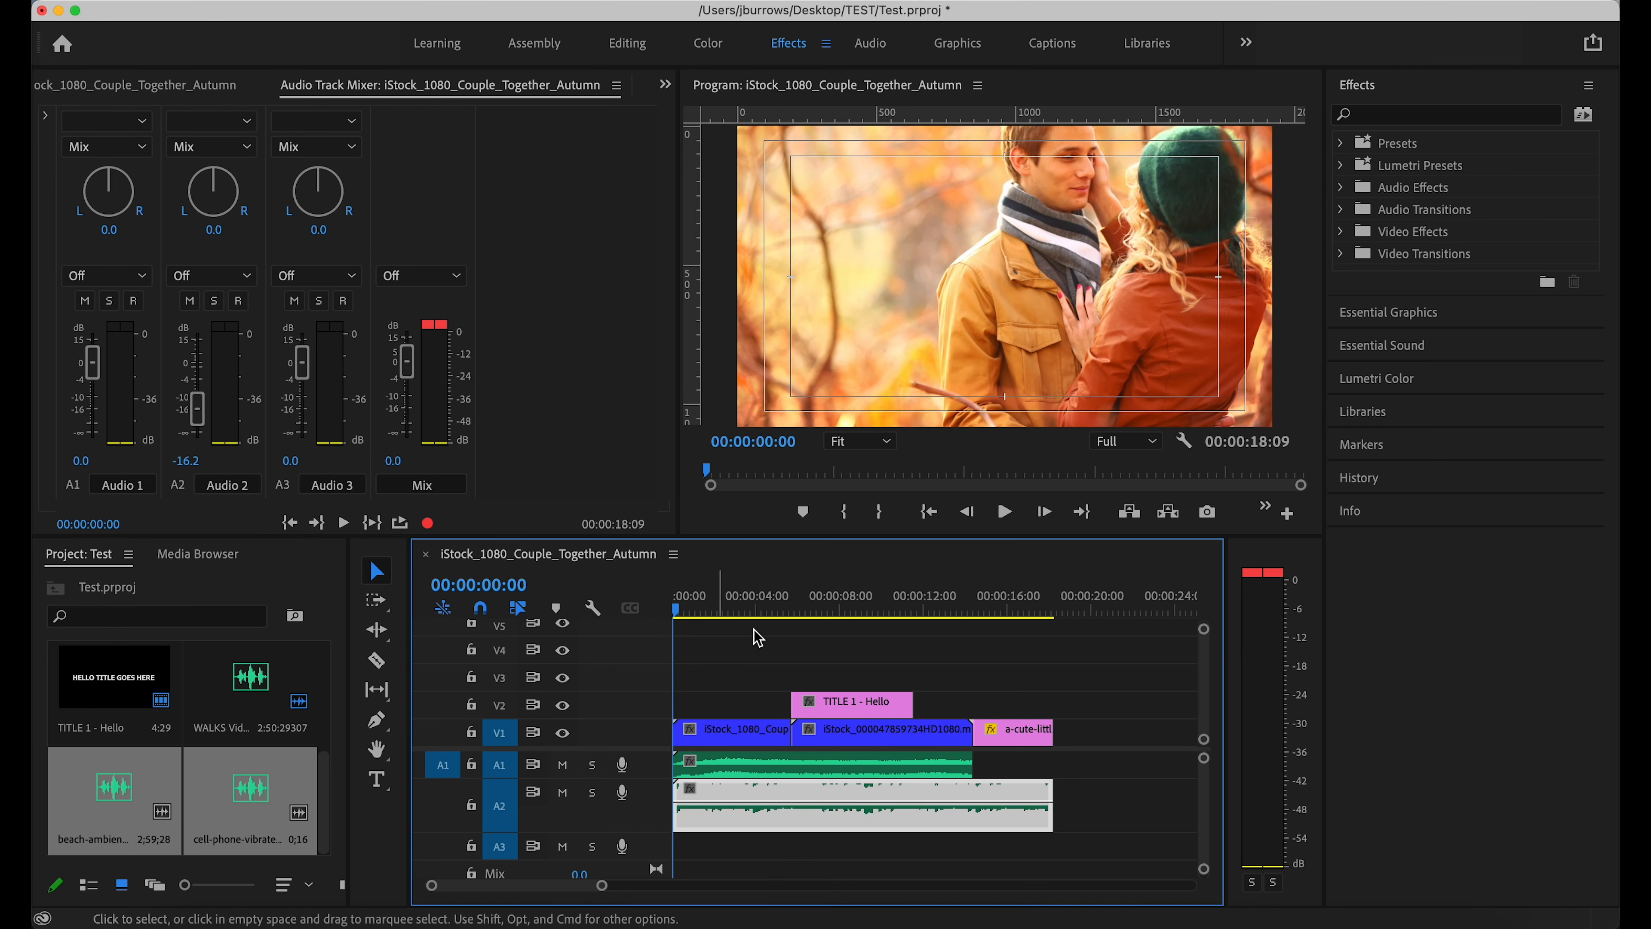
key("space")
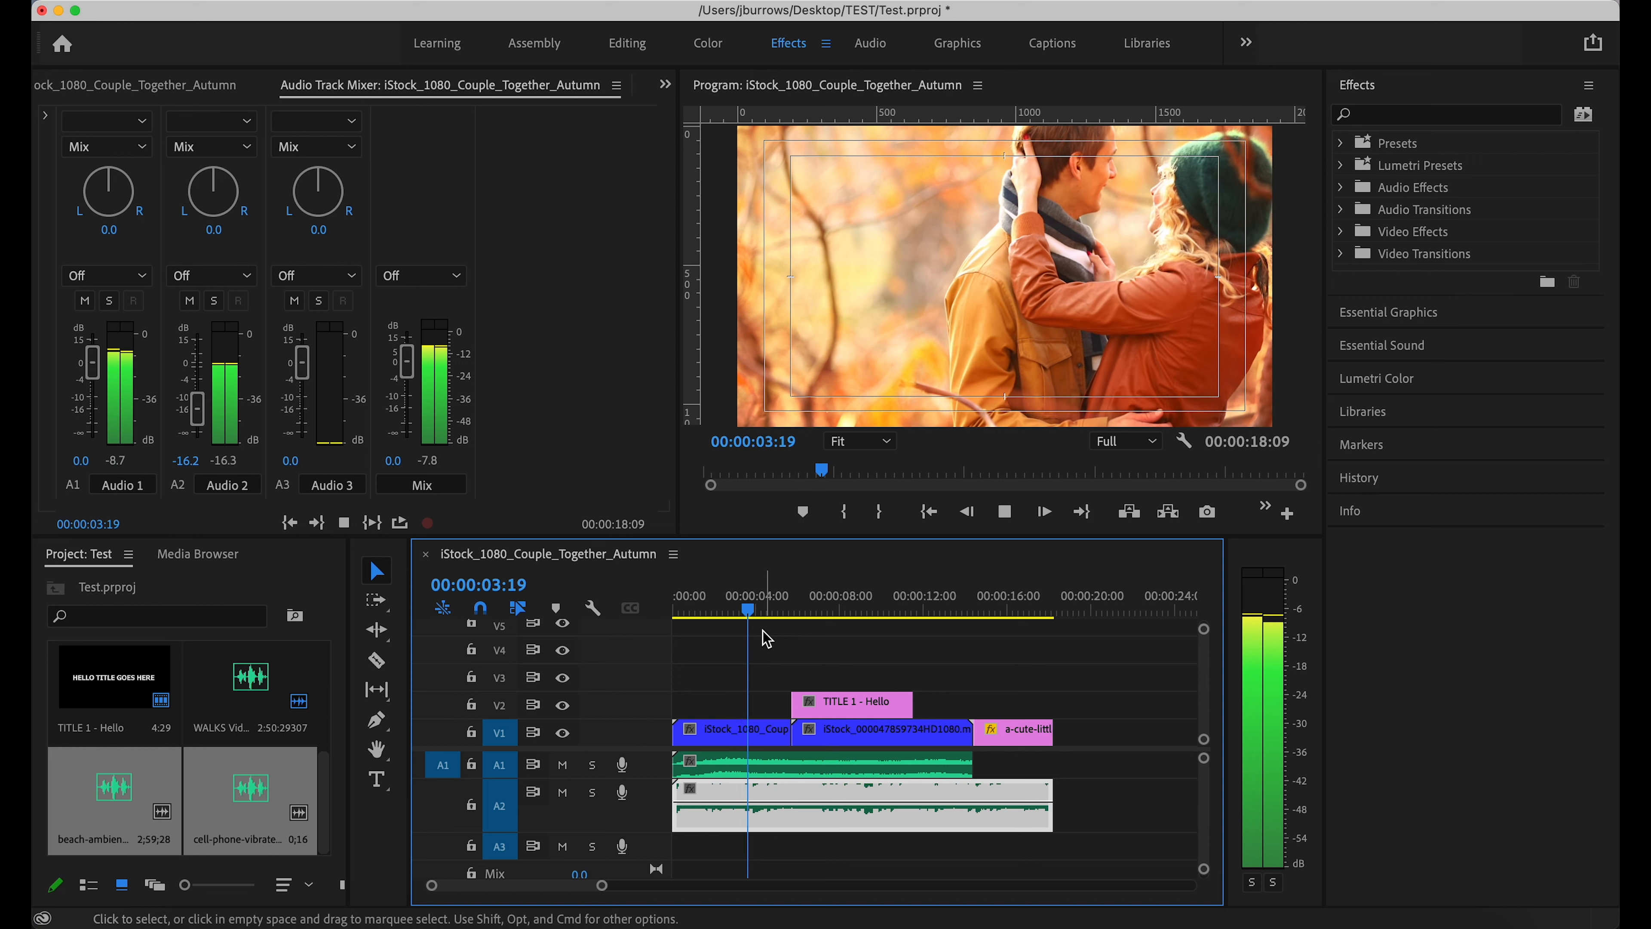
key("space")
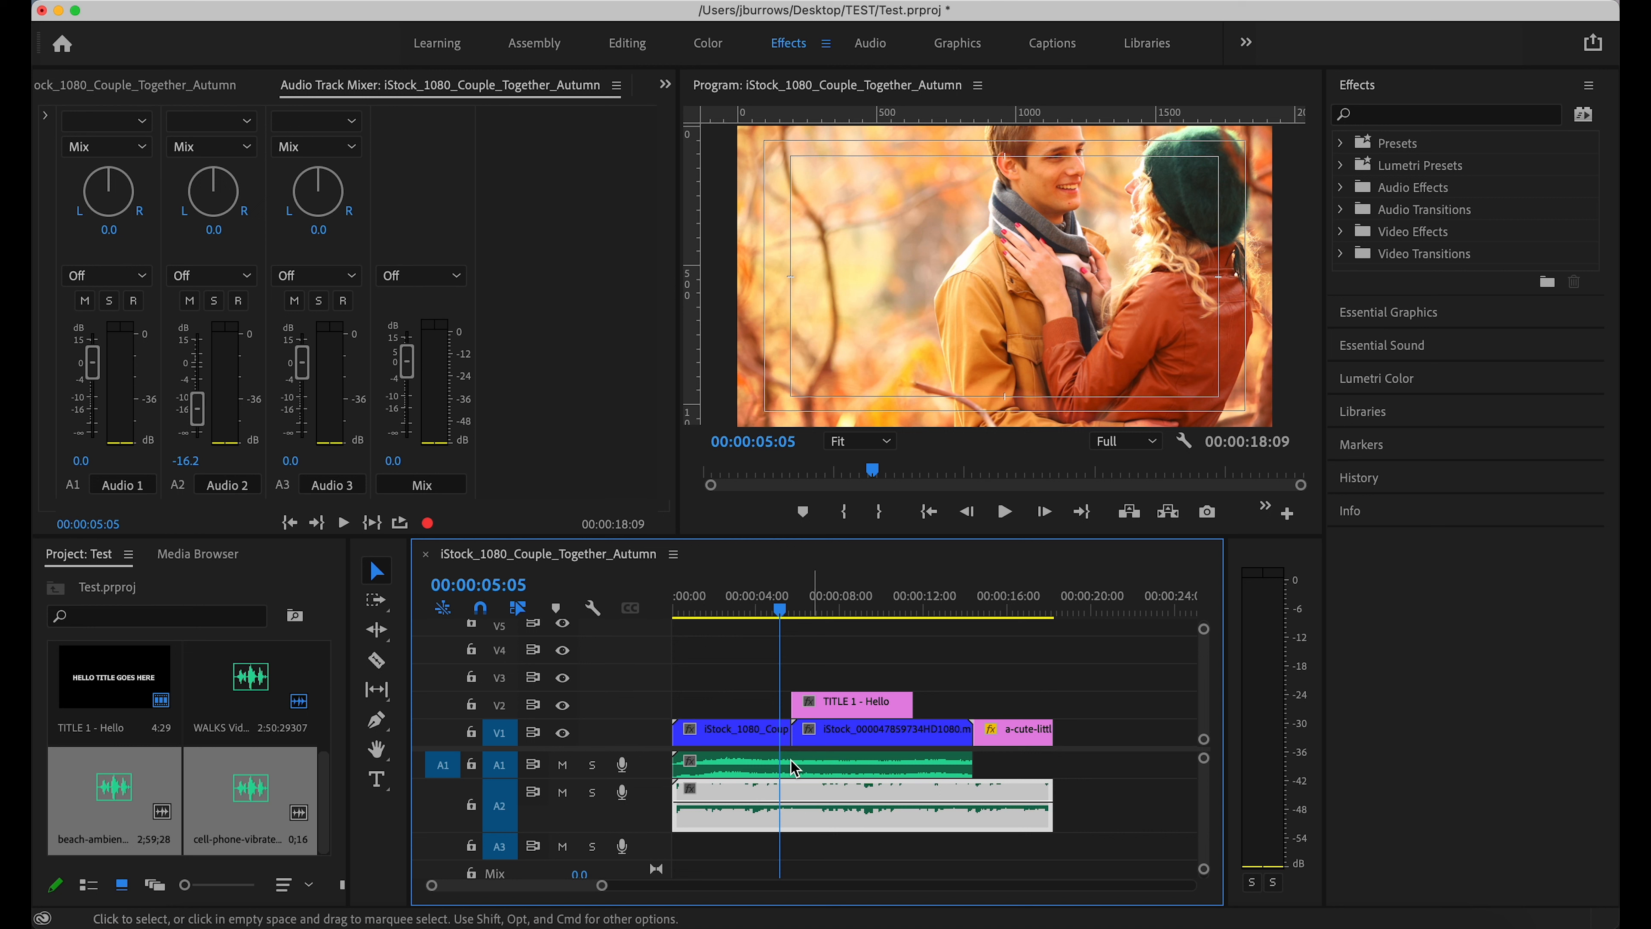
- Try the Audio 1 track volume at 3.1 dB, settle it at 0.6 dB, and deselect the WALKS clip
left_click(96, 365)
left_click_drag(99, 365, 101, 358)
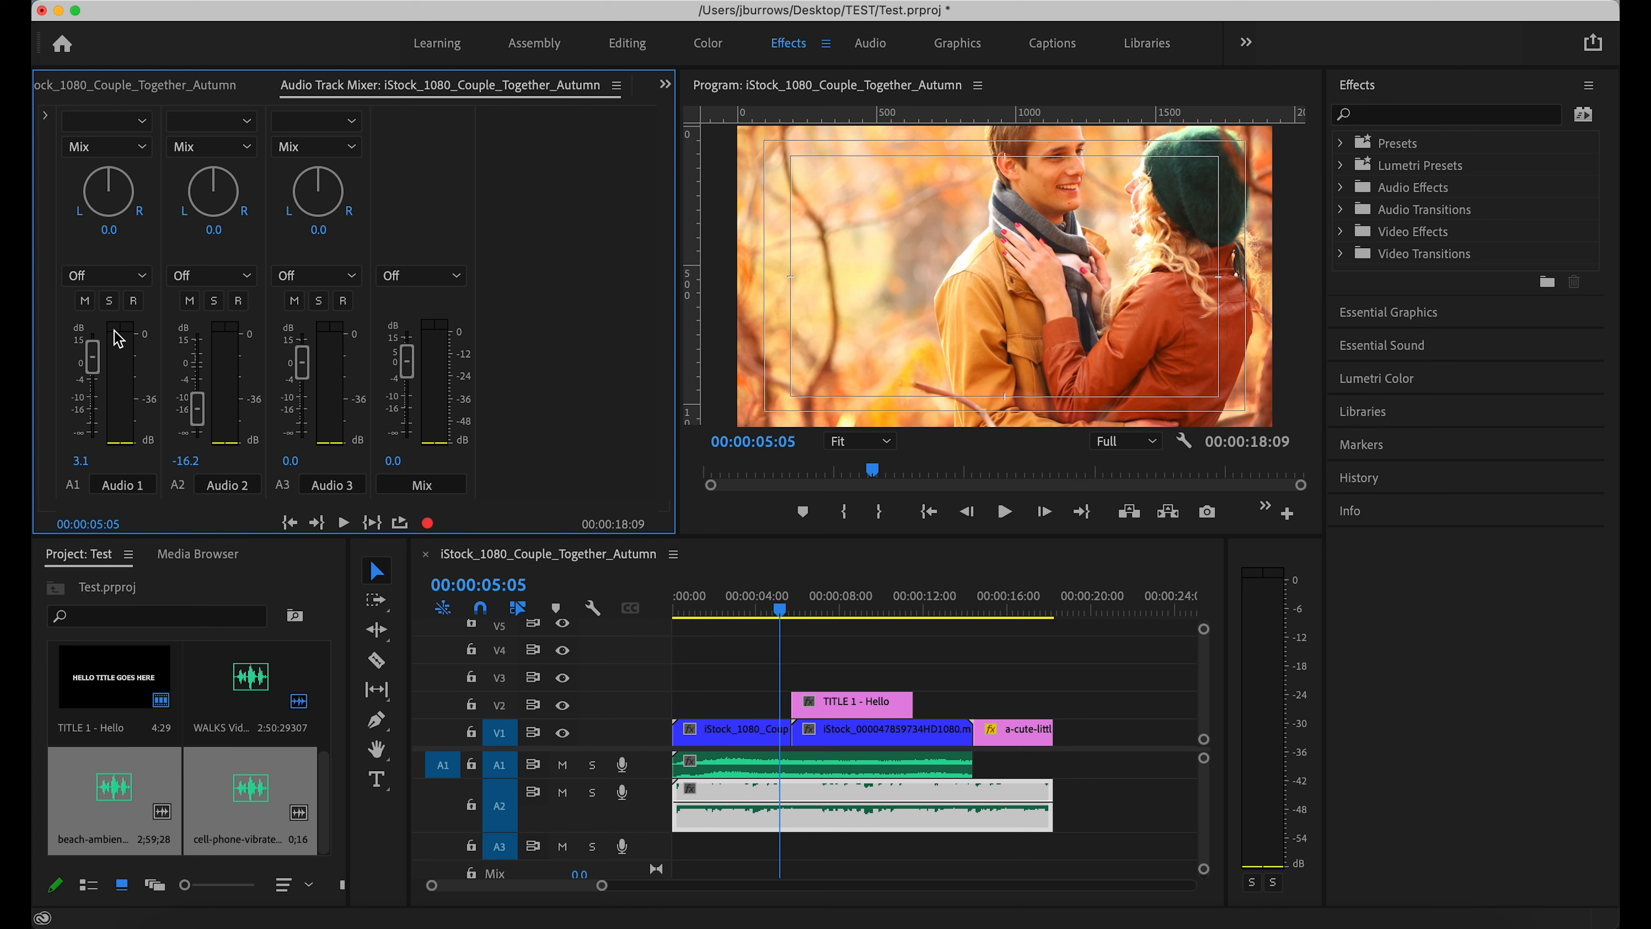
left_click_drag(94, 357, 99, 369)
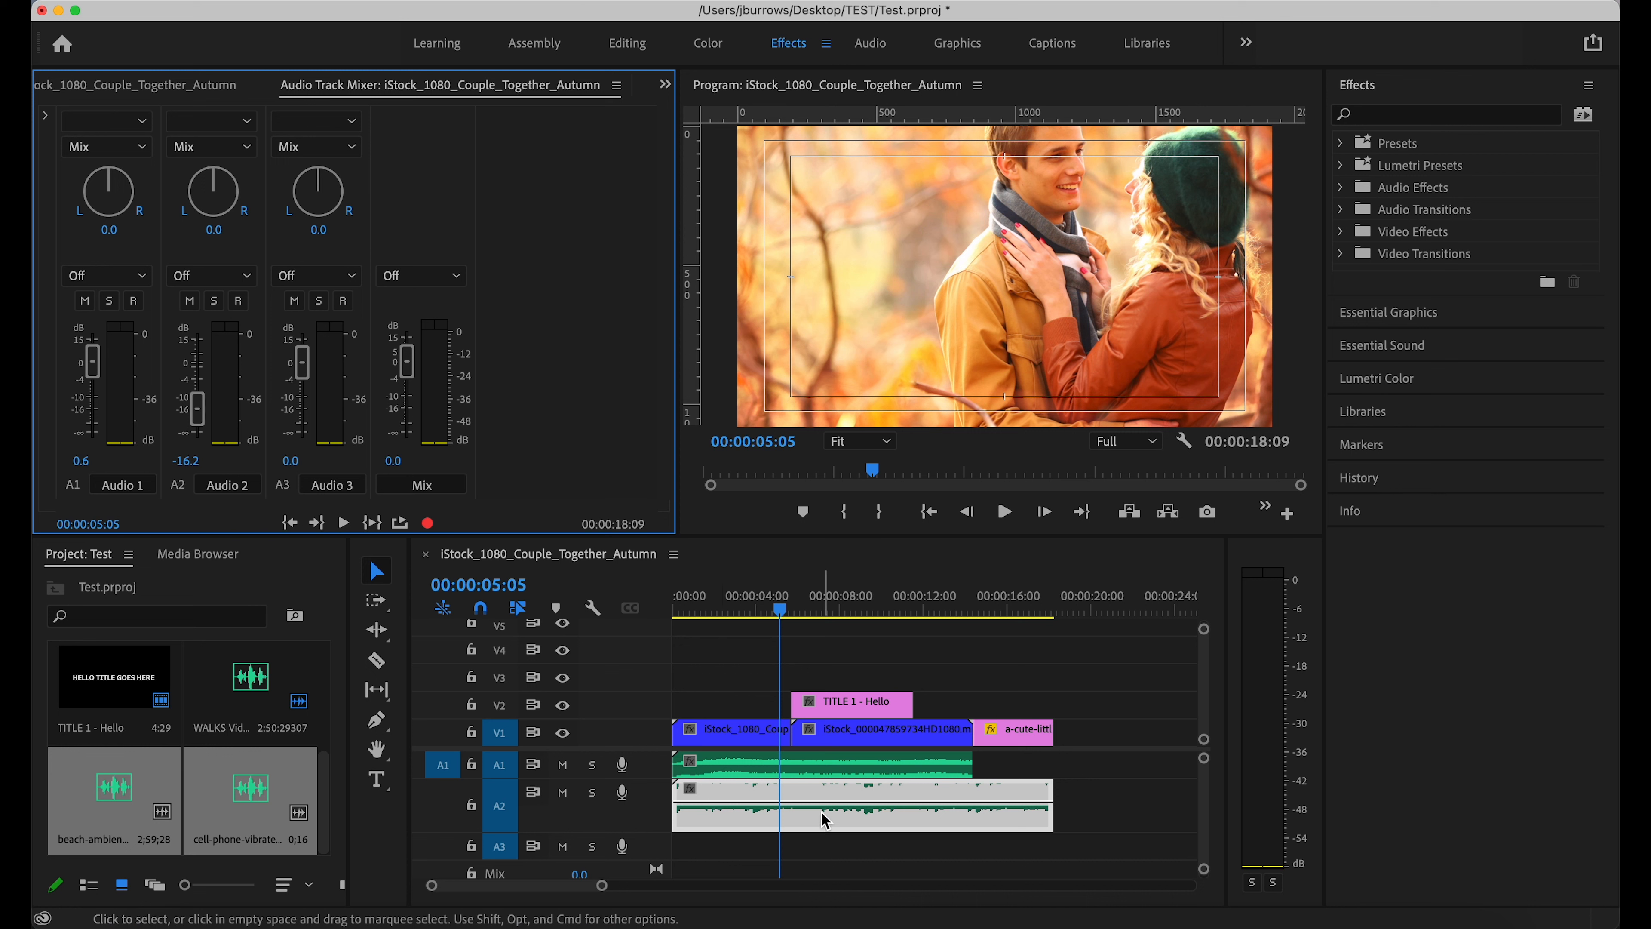
left_click(849, 662)
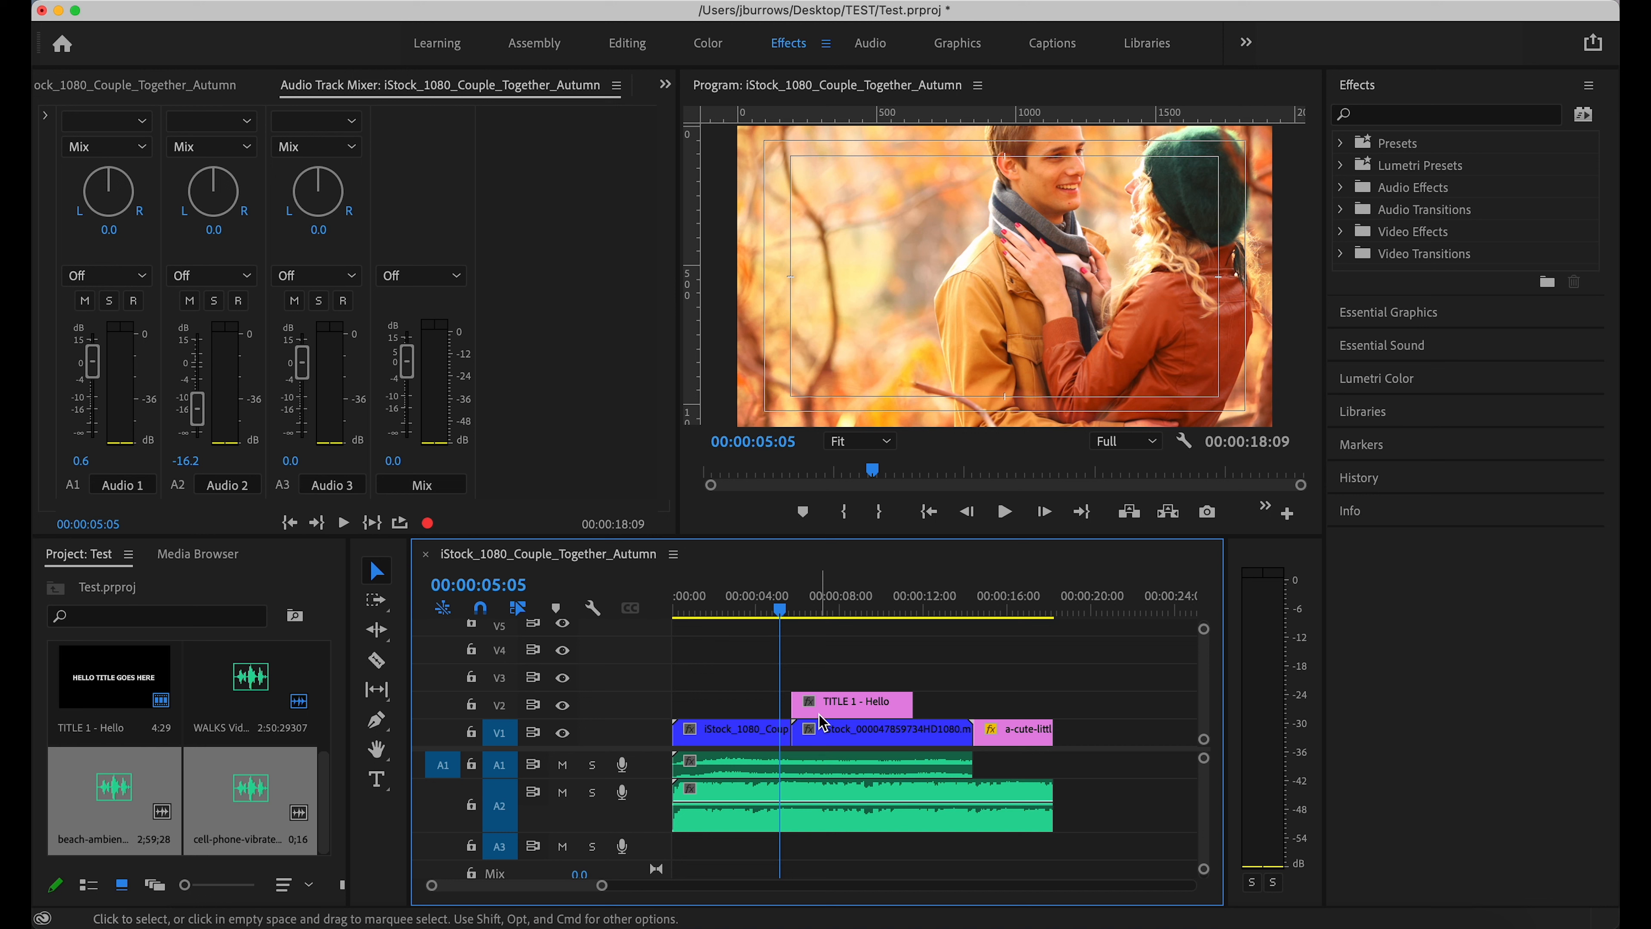
- Mute and unmute tracks A1 and A2 in turn during playback to hear each one separately
left_click(564, 765)
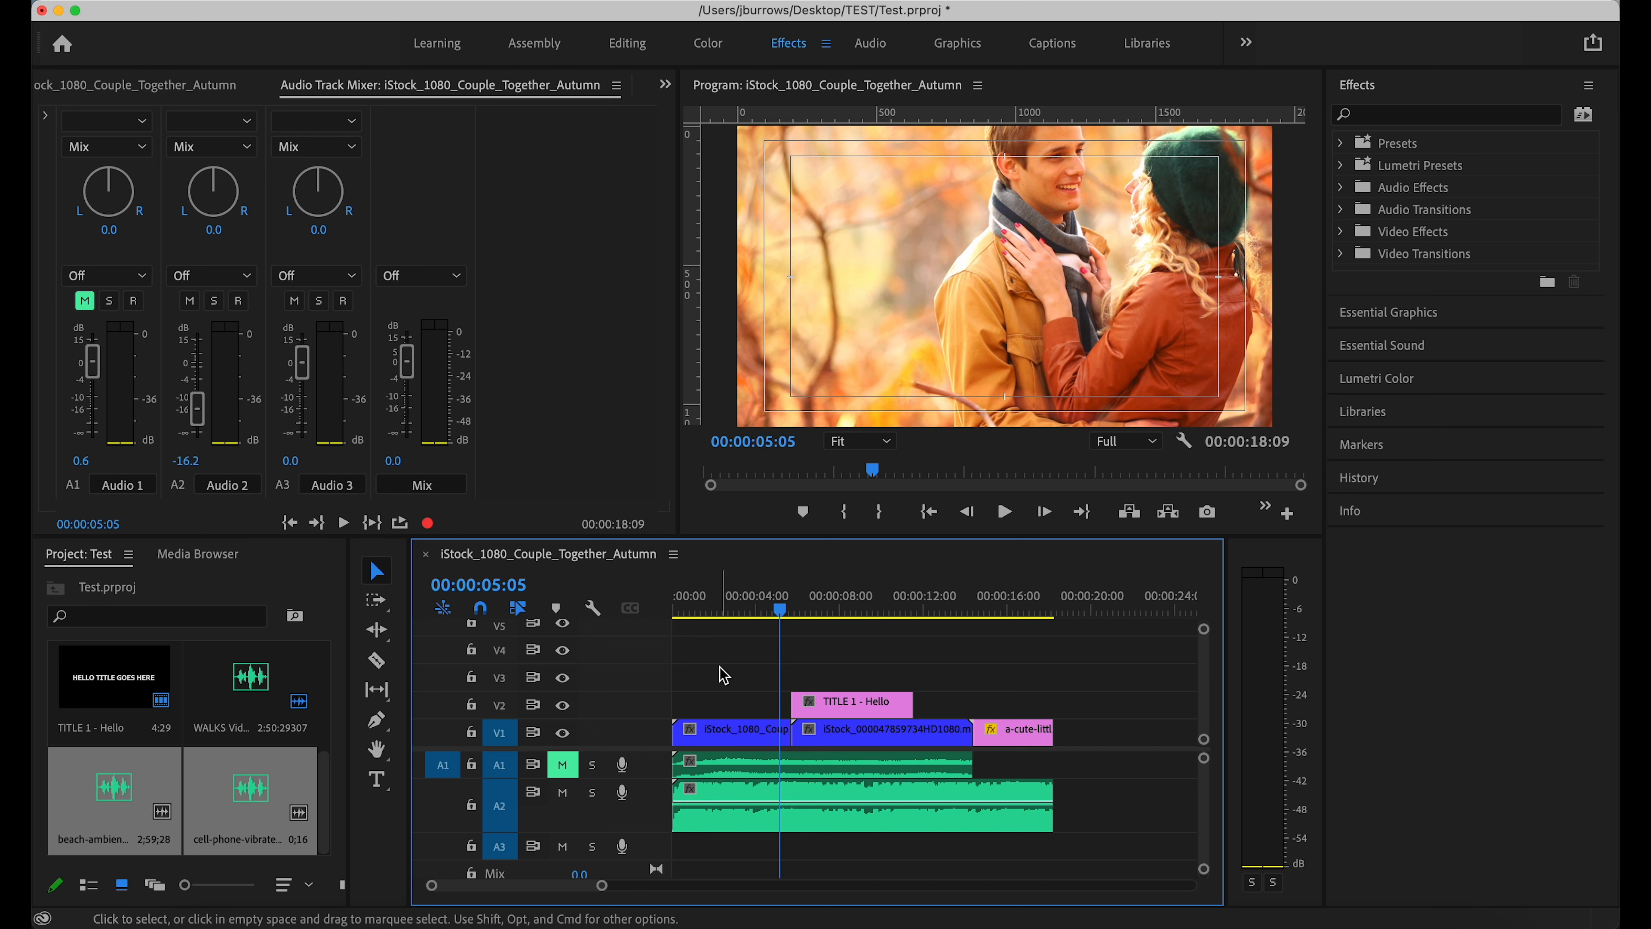
key("space")
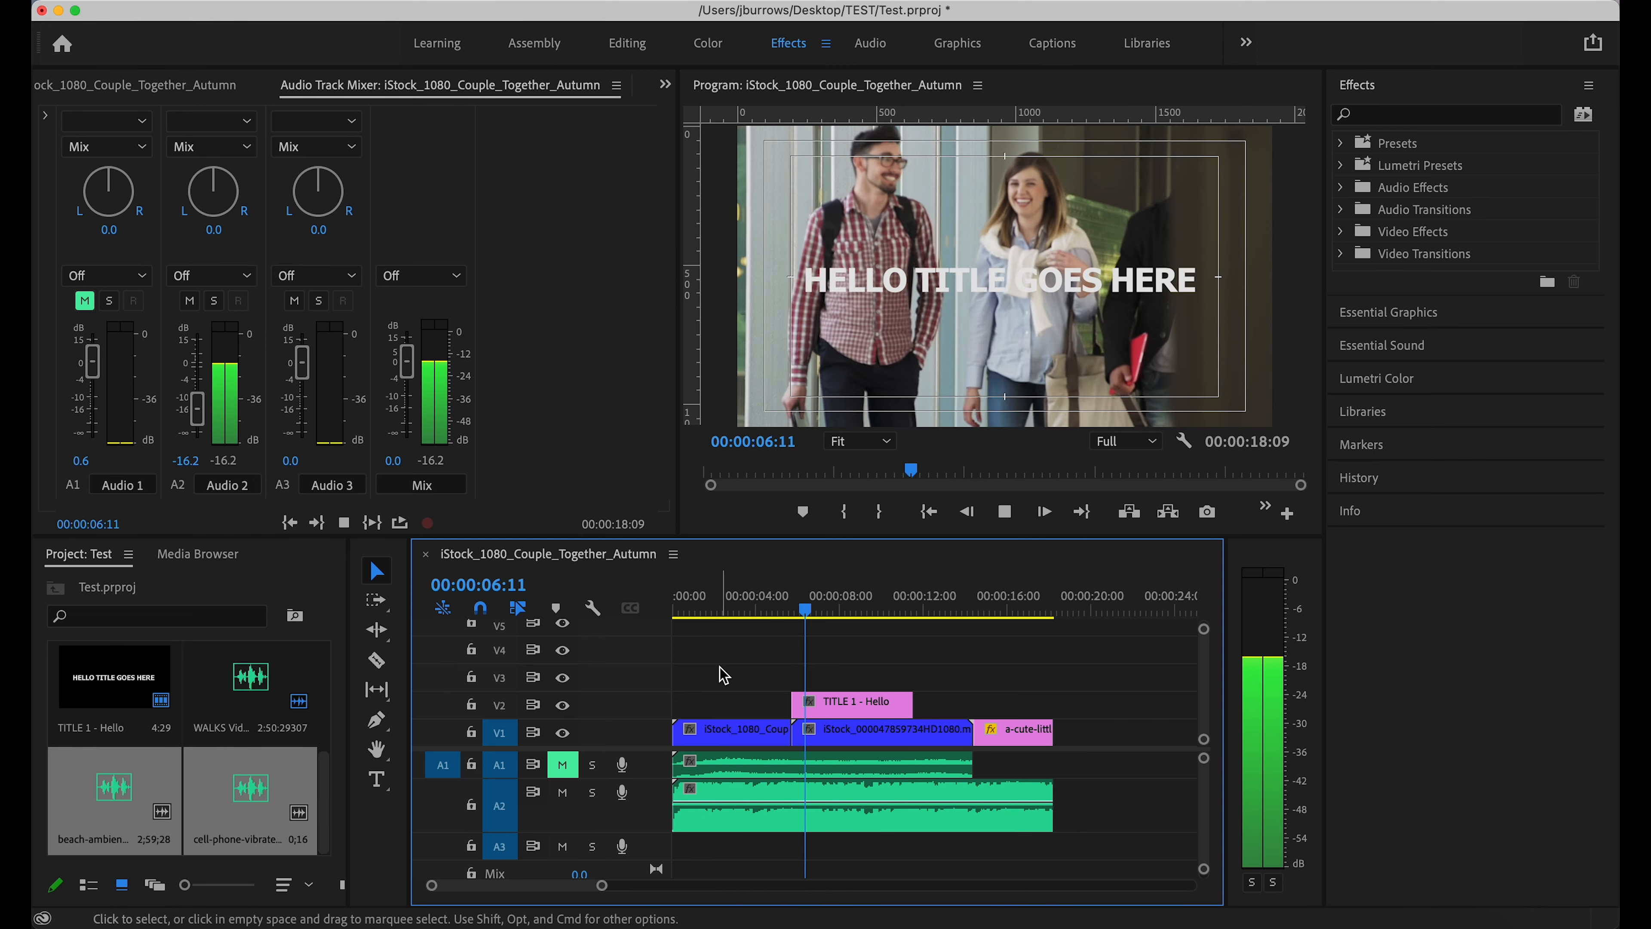
left_click(562, 765)
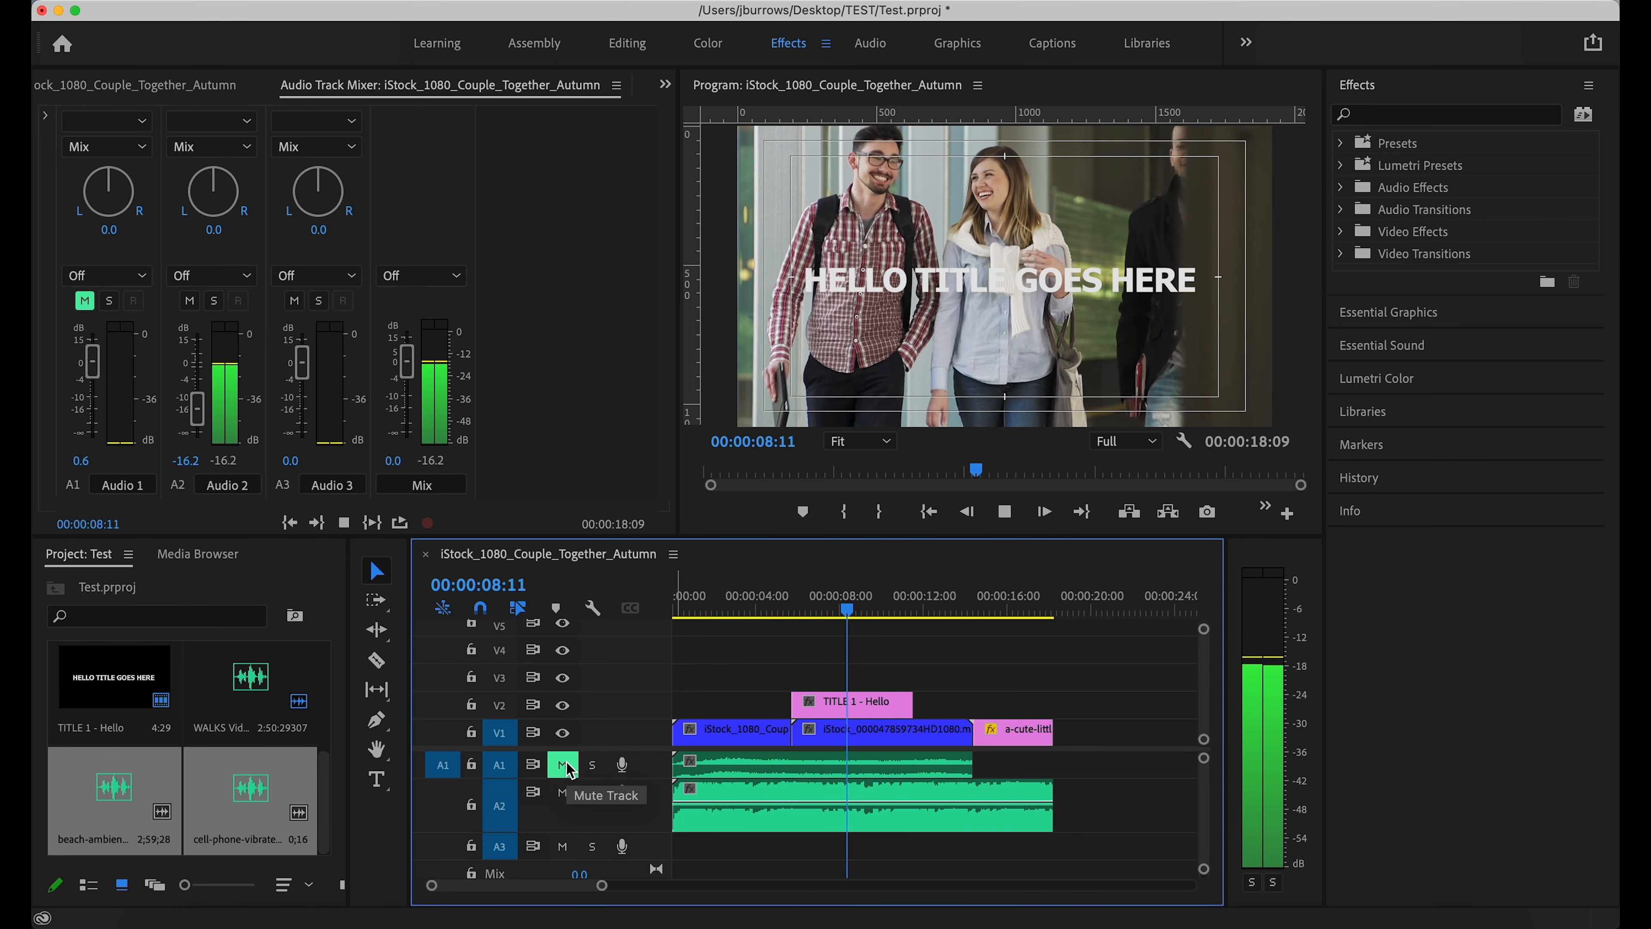
left_click(565, 792)
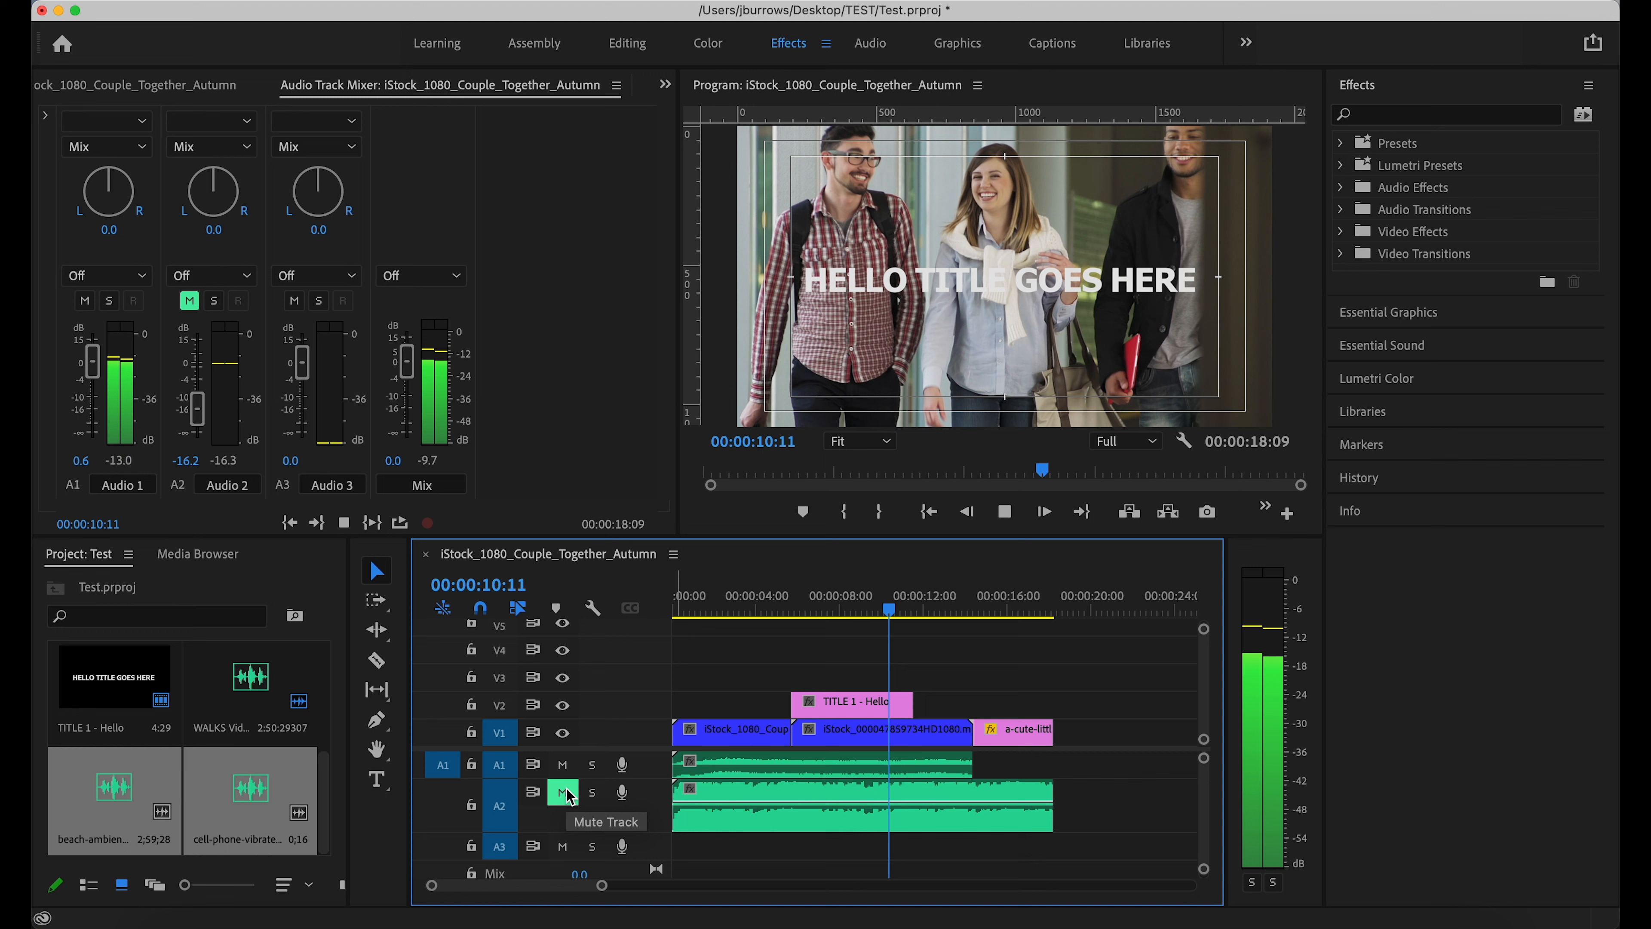
left_click(562, 792)
key("space")
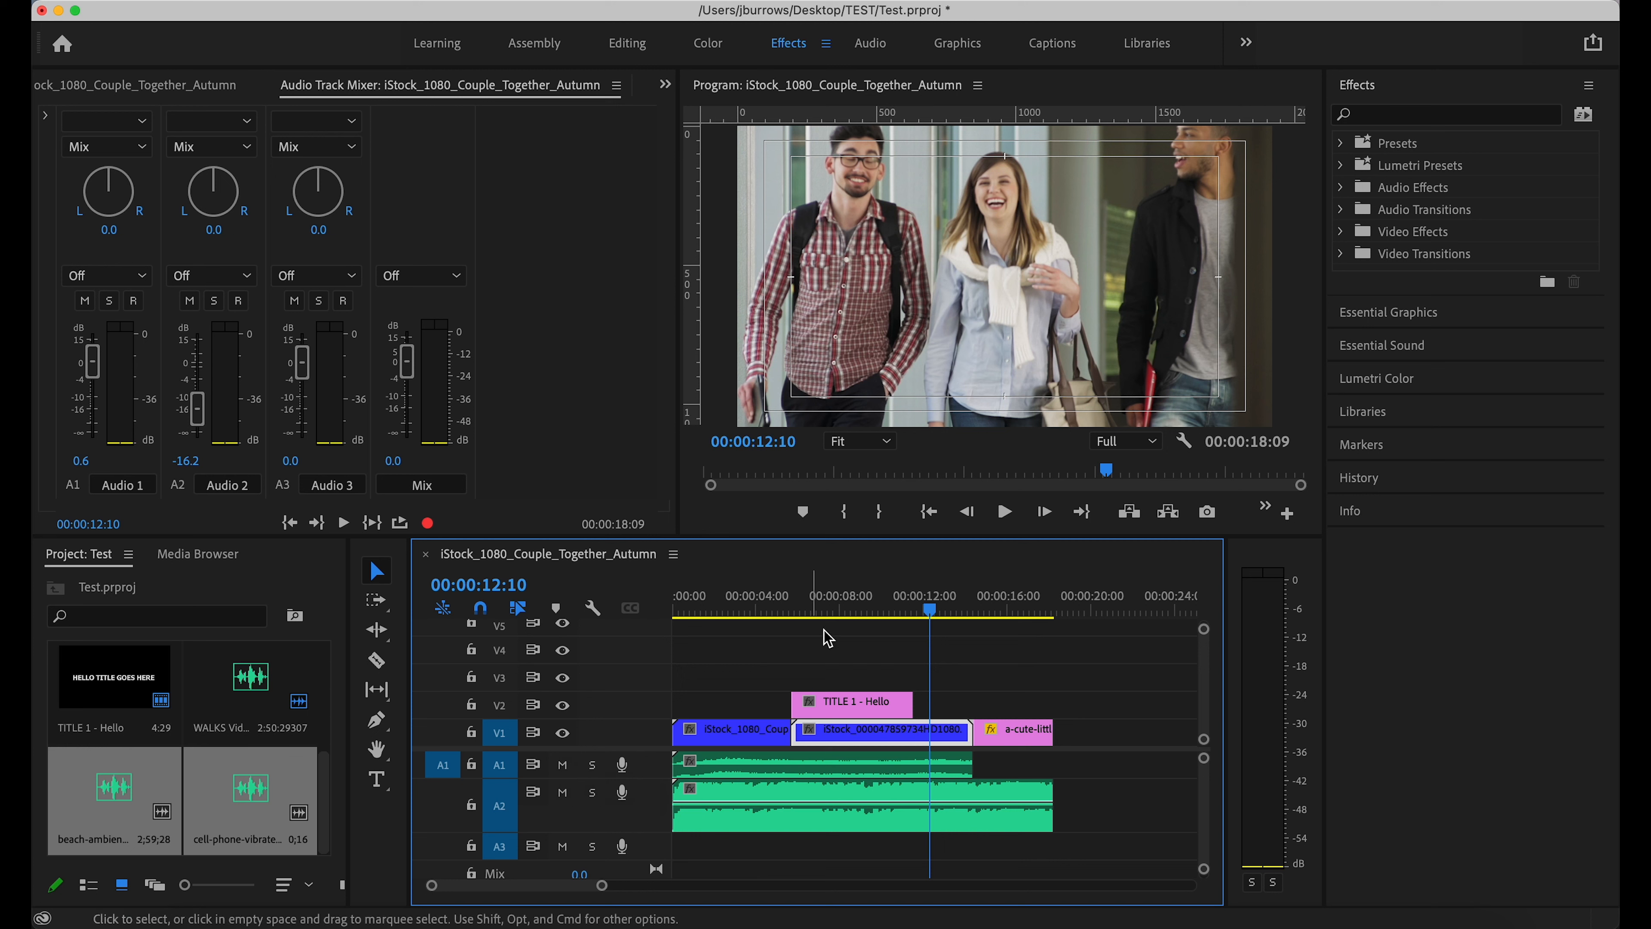
- At 00:00:07:12, toggle the output of video tracks V2 and V1 off and on, leaving V2 hidden
left_click(827, 606)
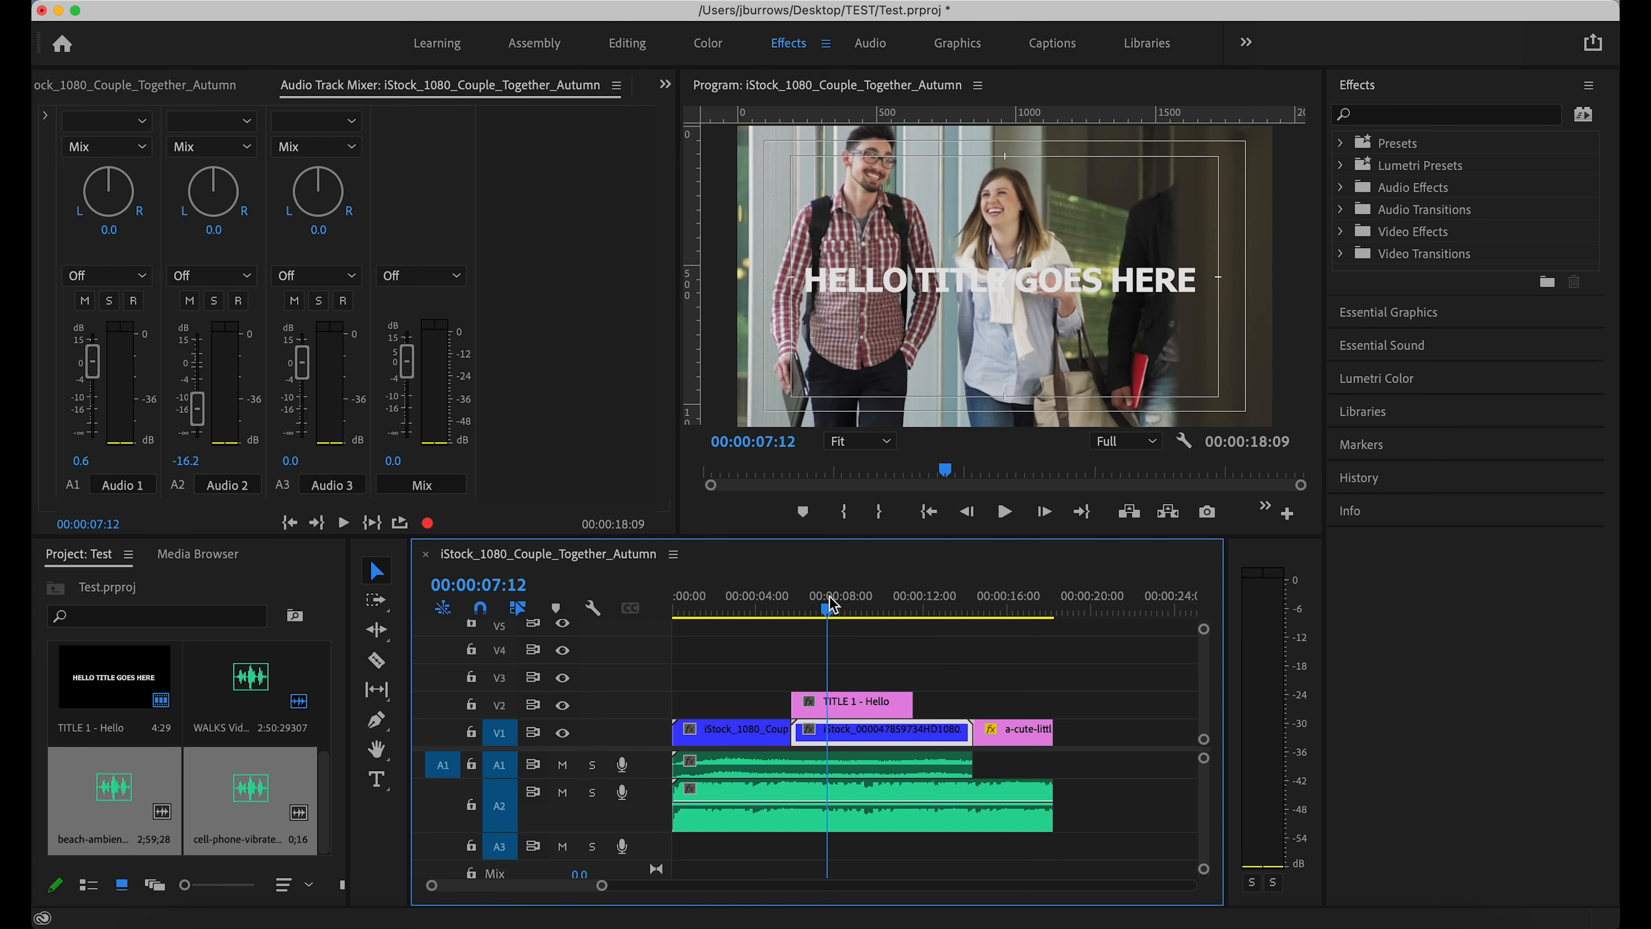
left_click(563, 705)
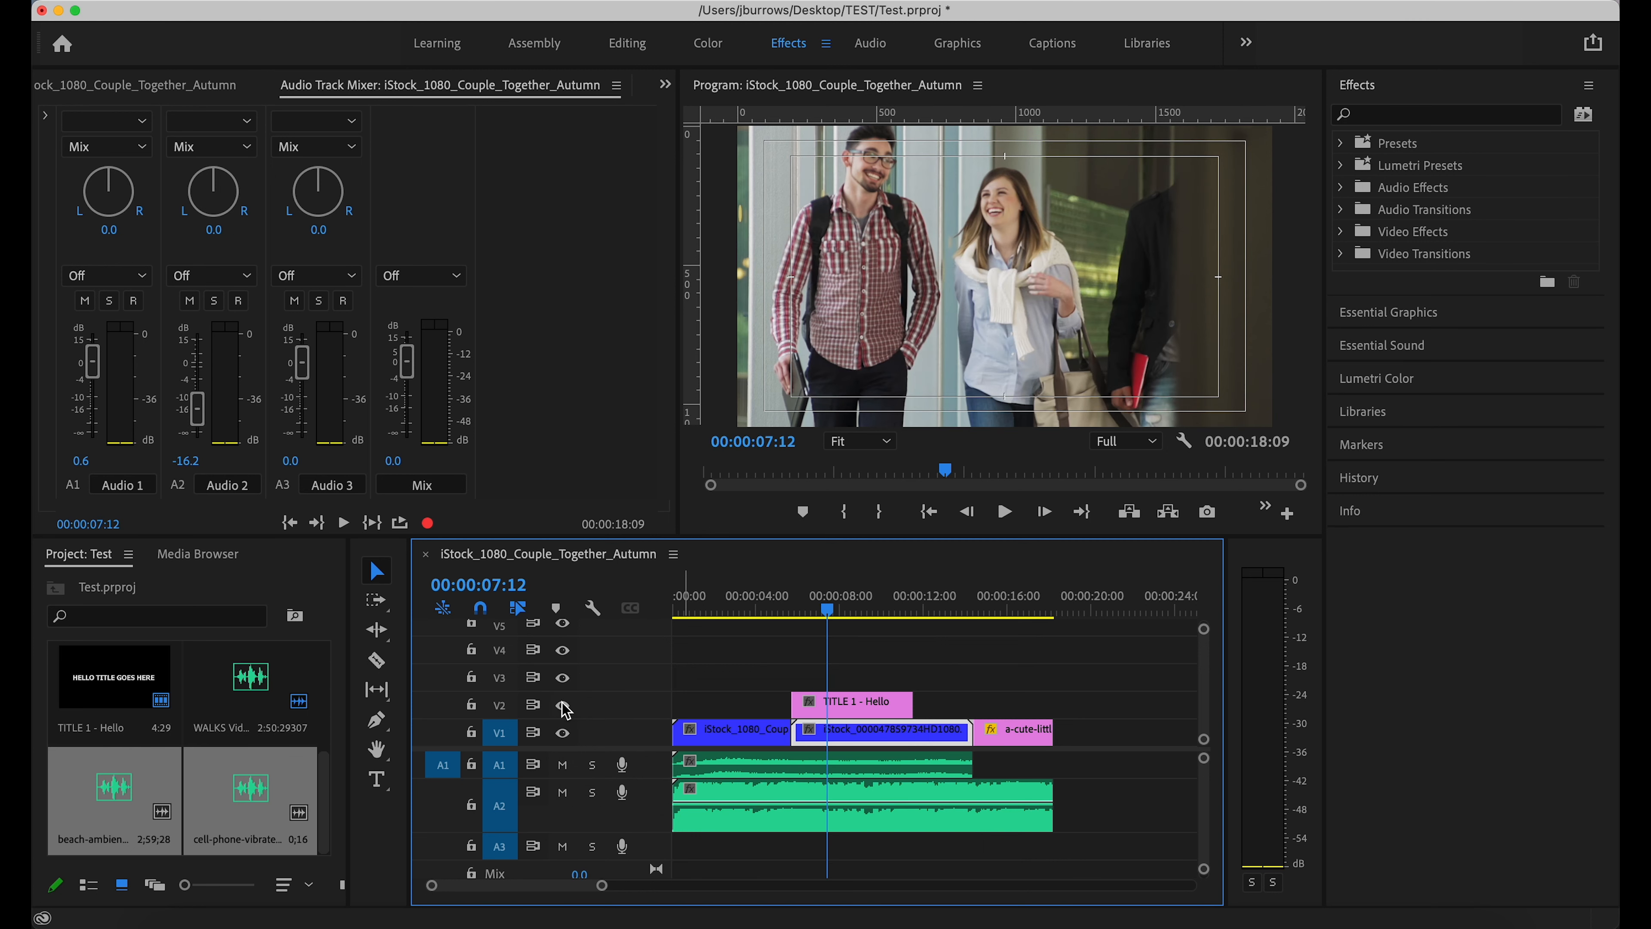
left_click(564, 706)
left_click(563, 734)
left_click(563, 734)
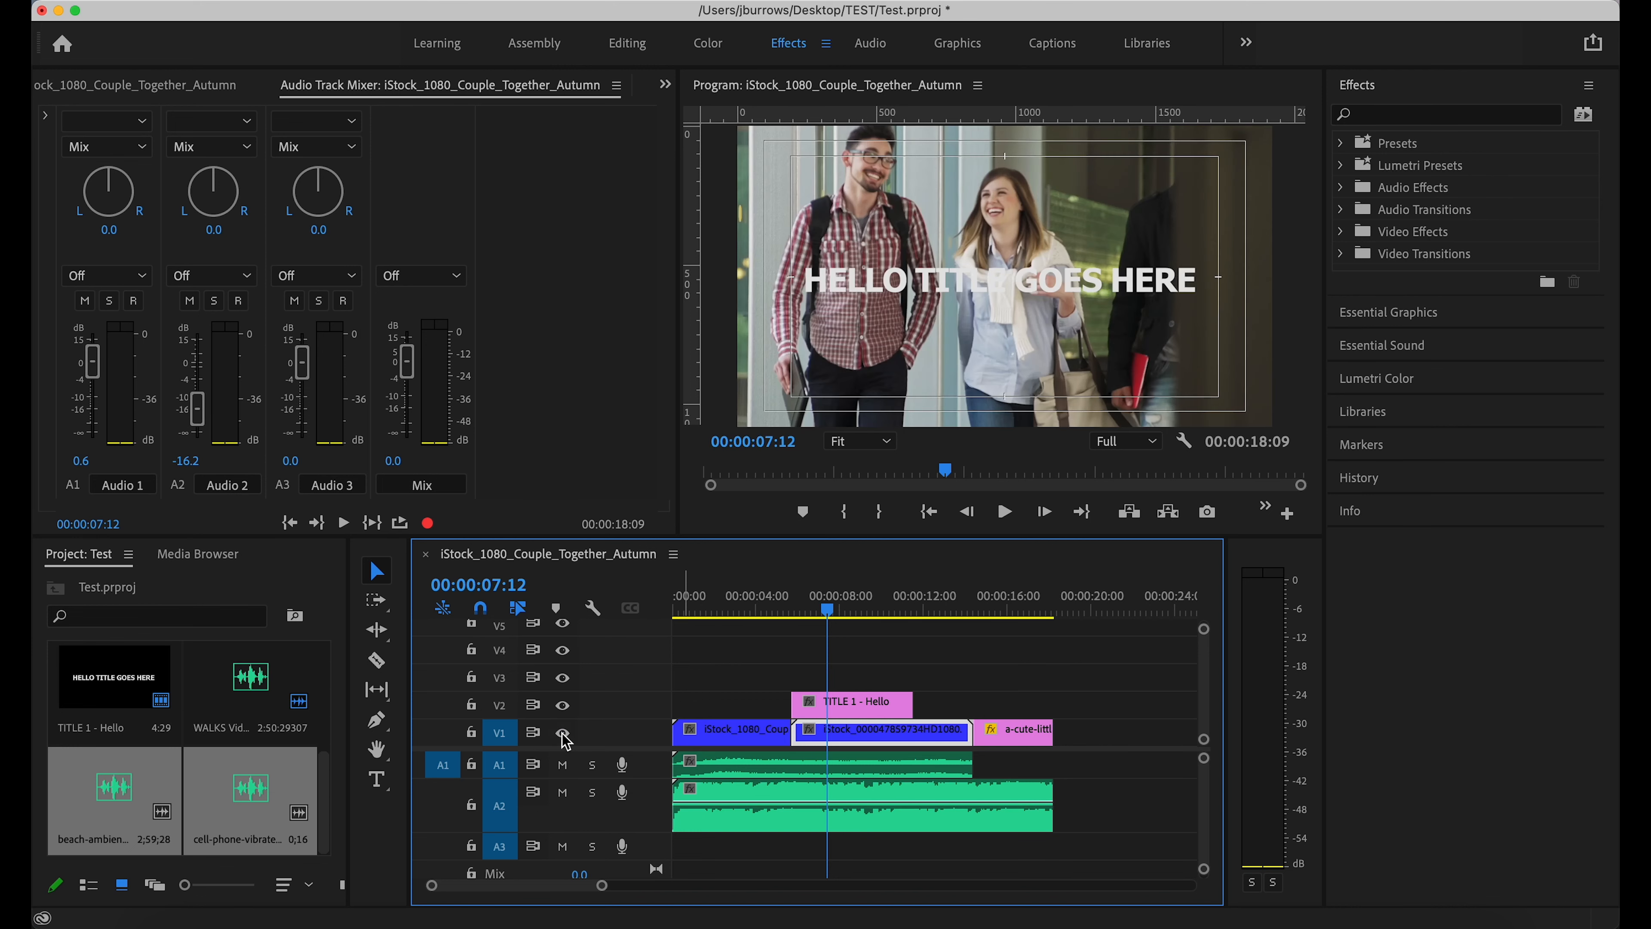
left_click(564, 707)
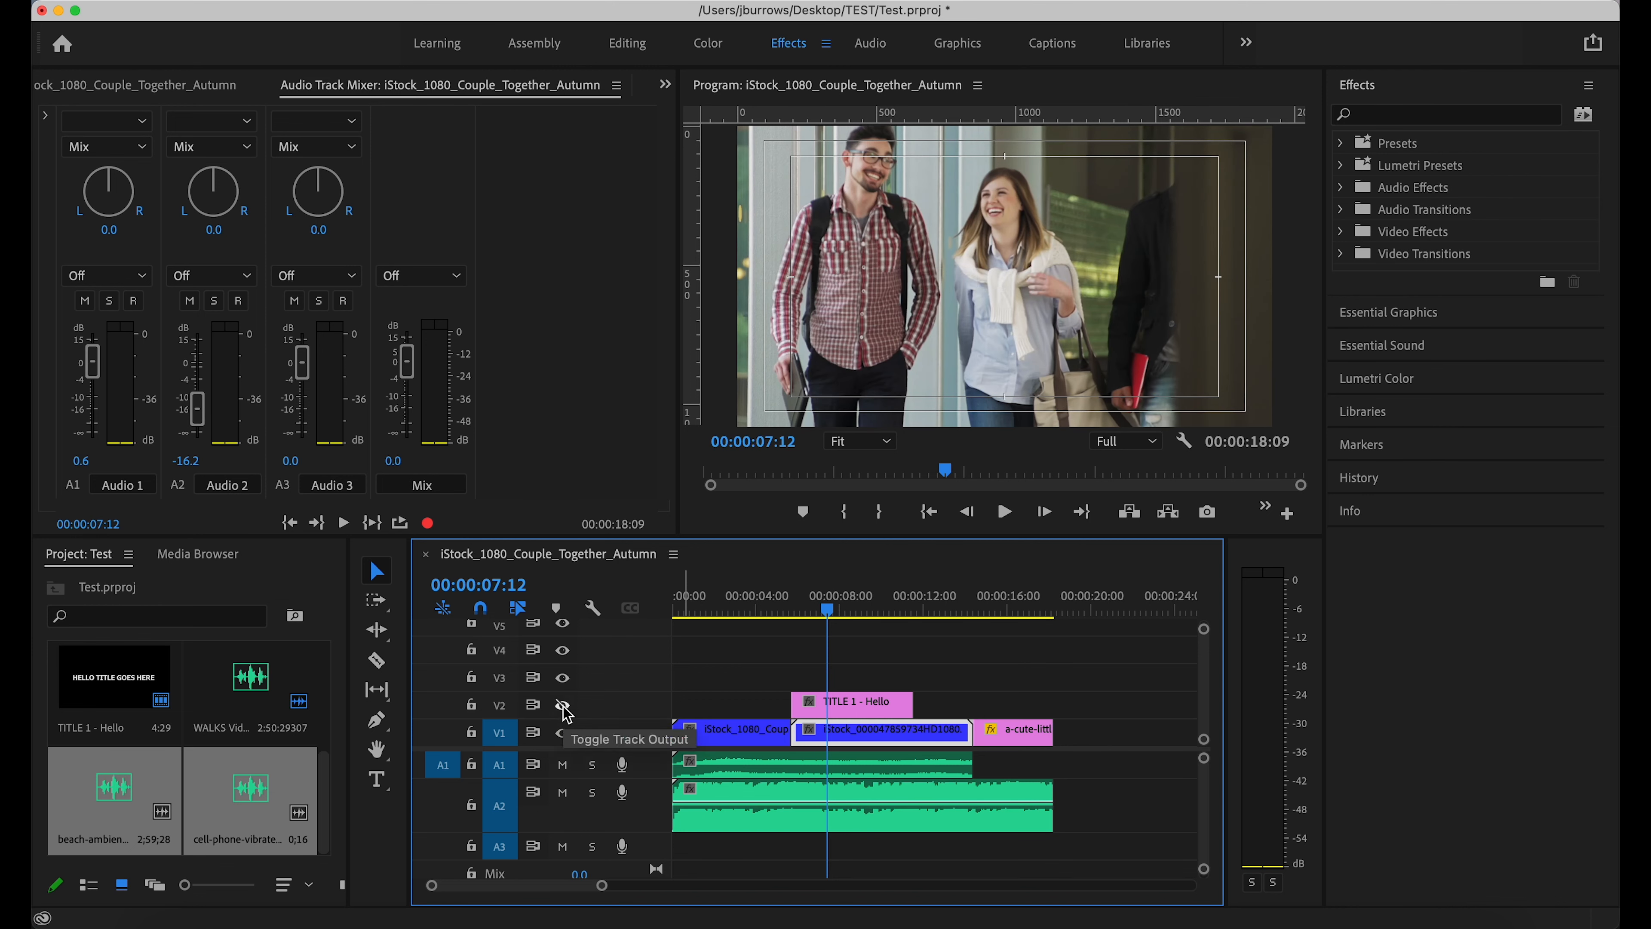
left_click(563, 707)
left_click(563, 707)
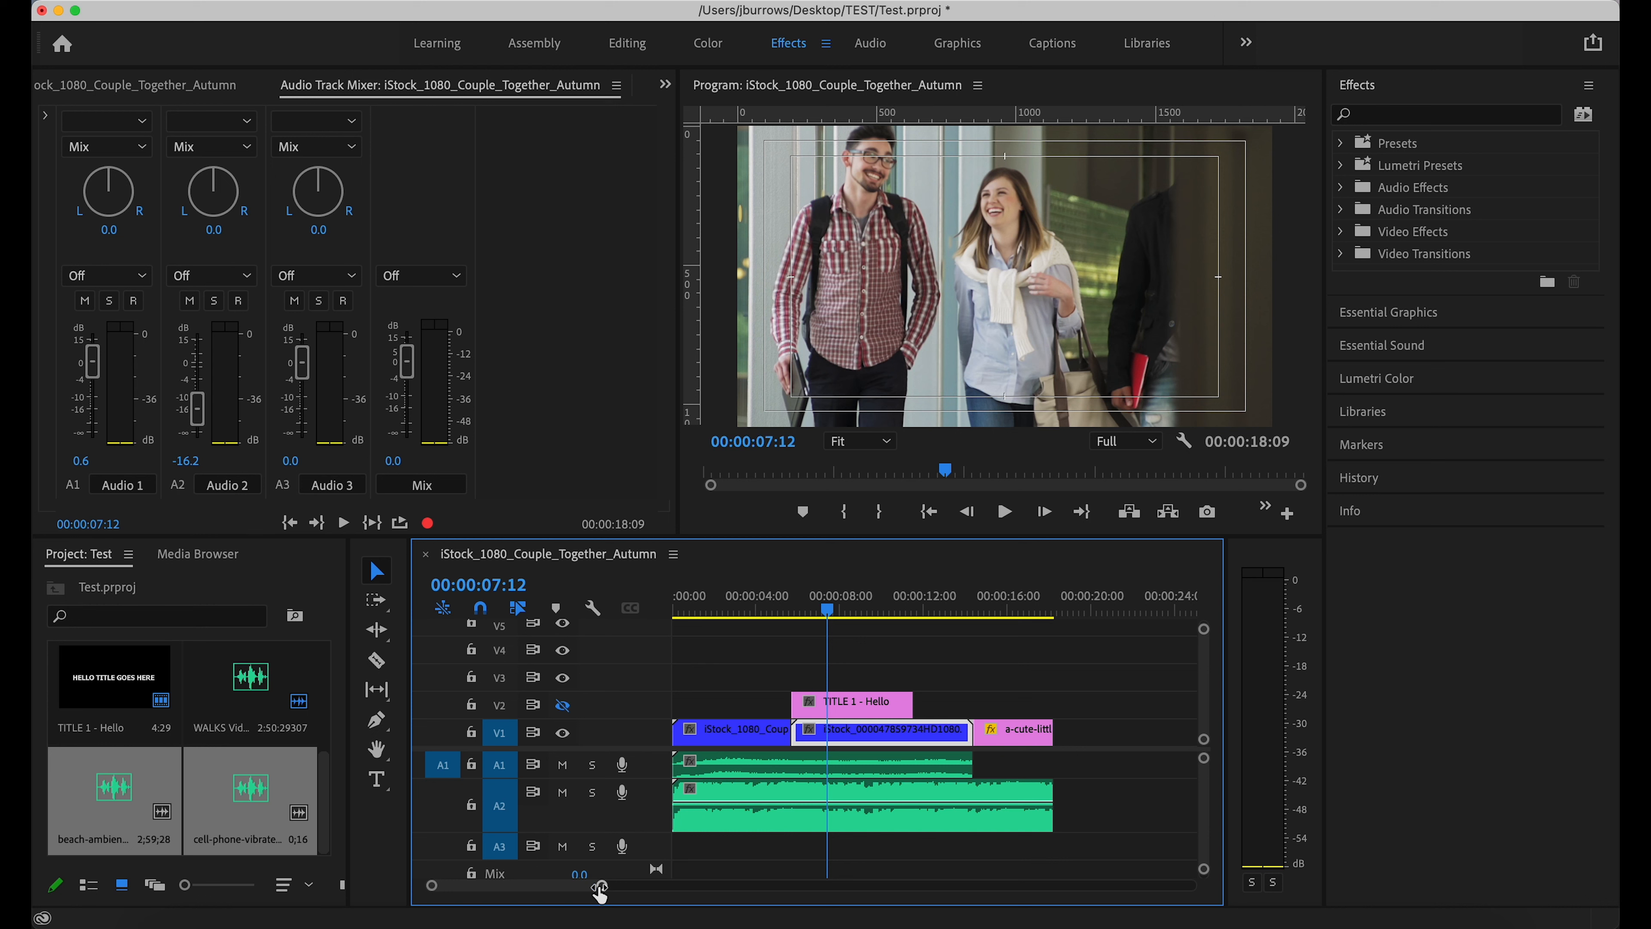
- Move the WALKS audio clip on A2 about 8 seconds later in the sequence
left_click_drag(766, 822, 938, 822)
left_click_drag(603, 886, 453, 885)
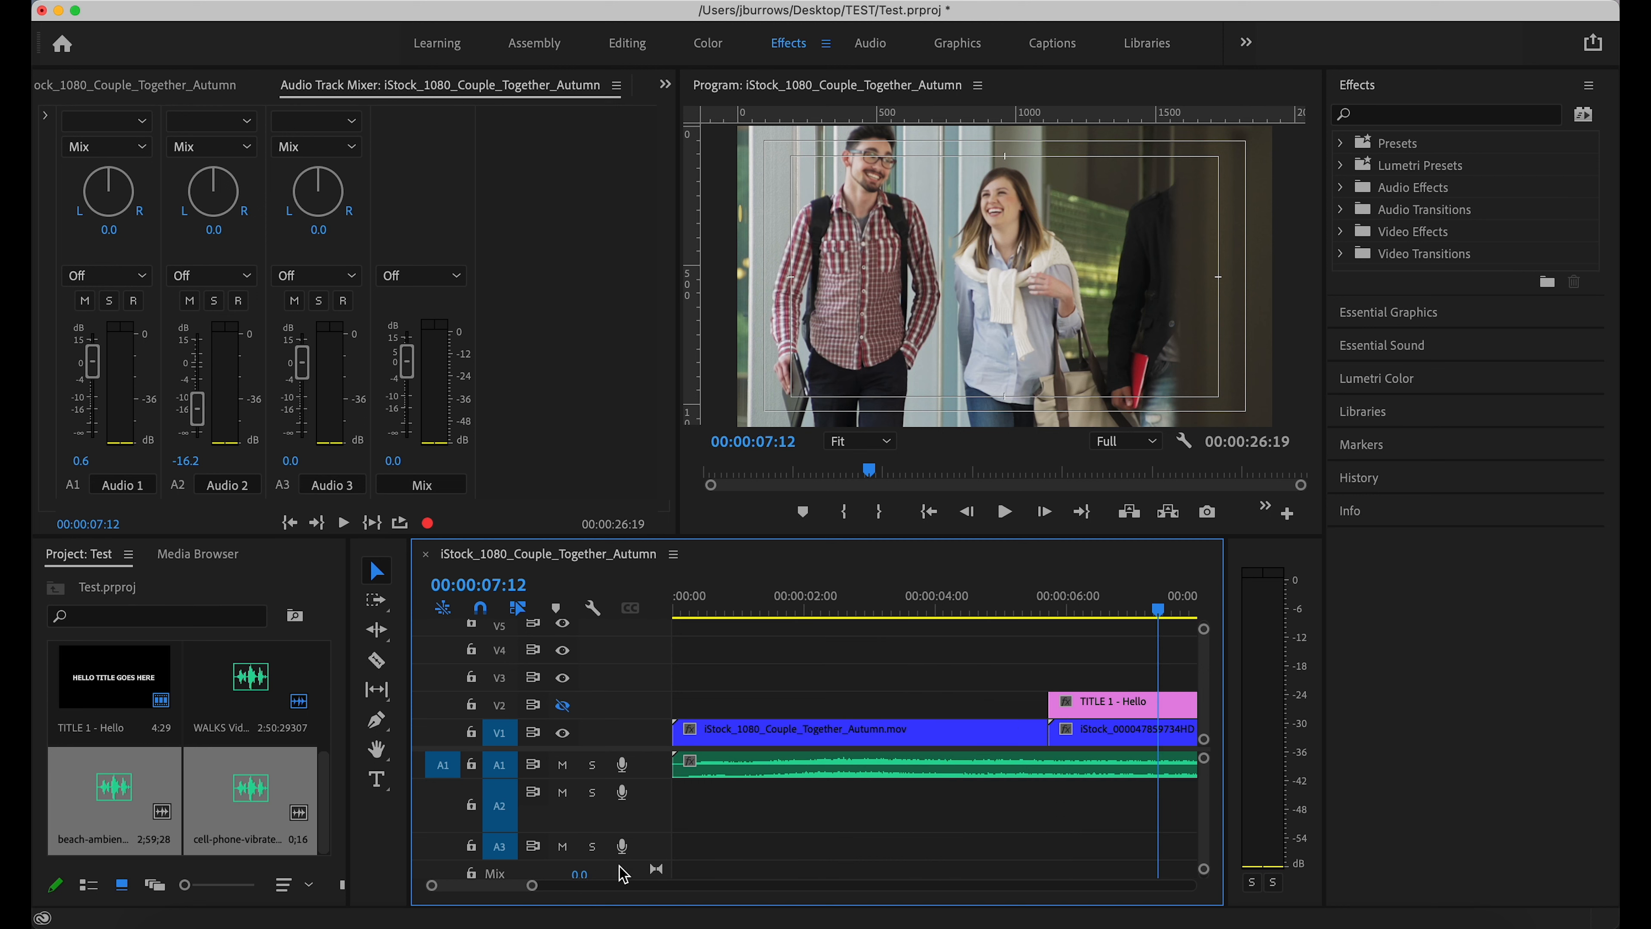
- Add a Constant Power crossfade to the start of the A1 music clip and set its duration to 00:00:06:00
left_click(749, 771)
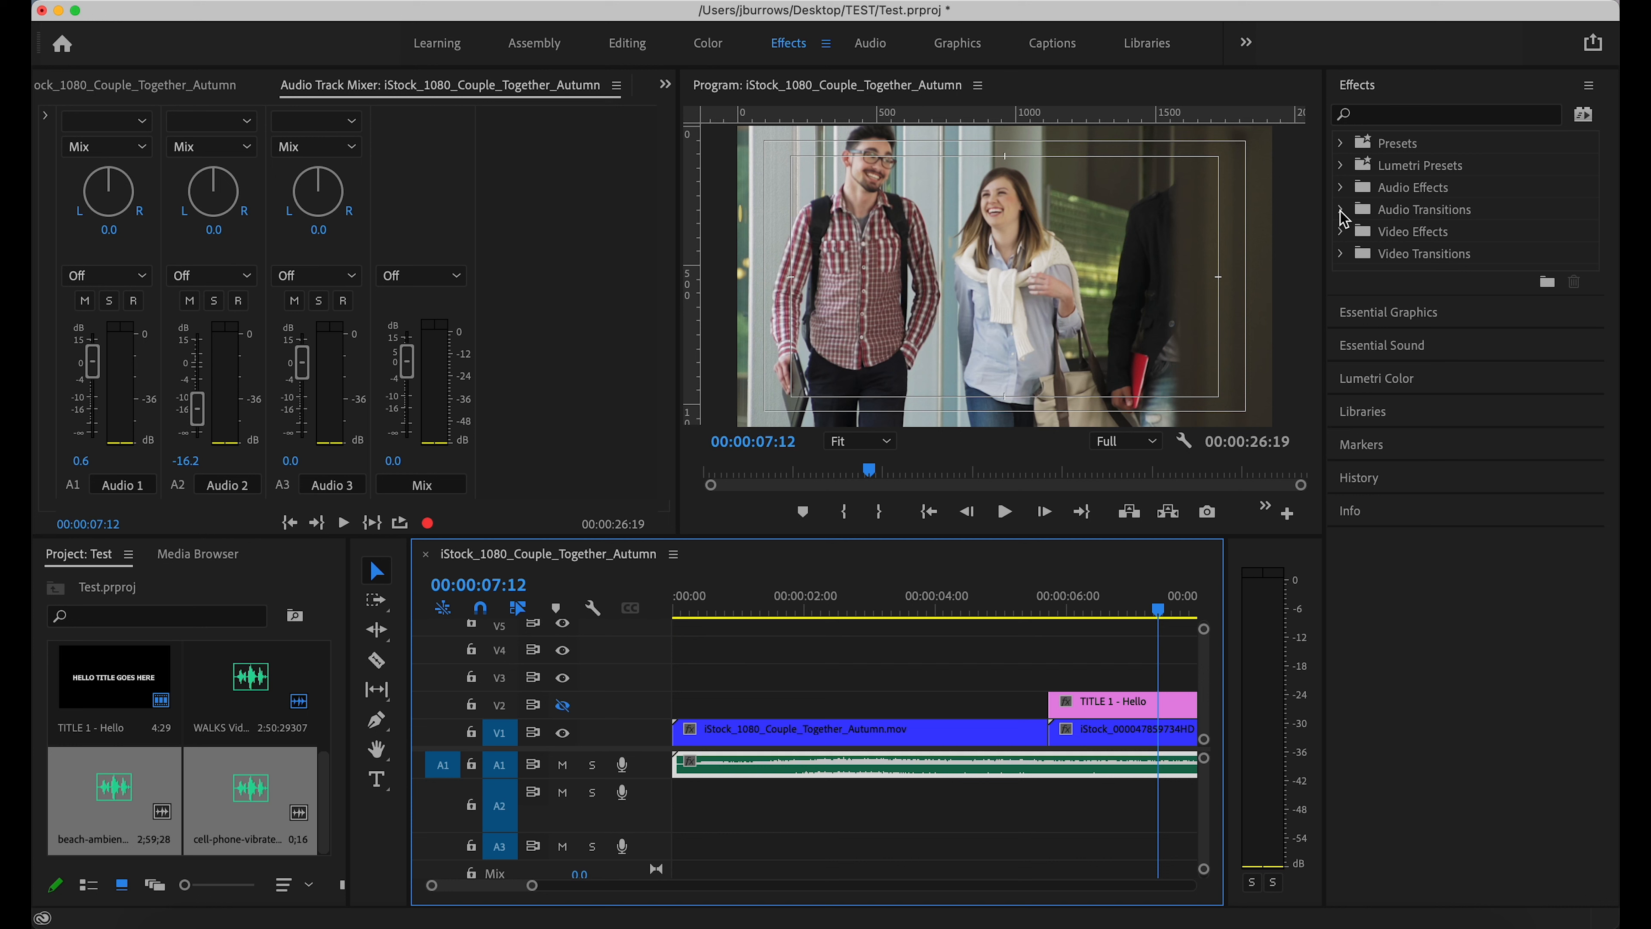
left_click(1341, 211)
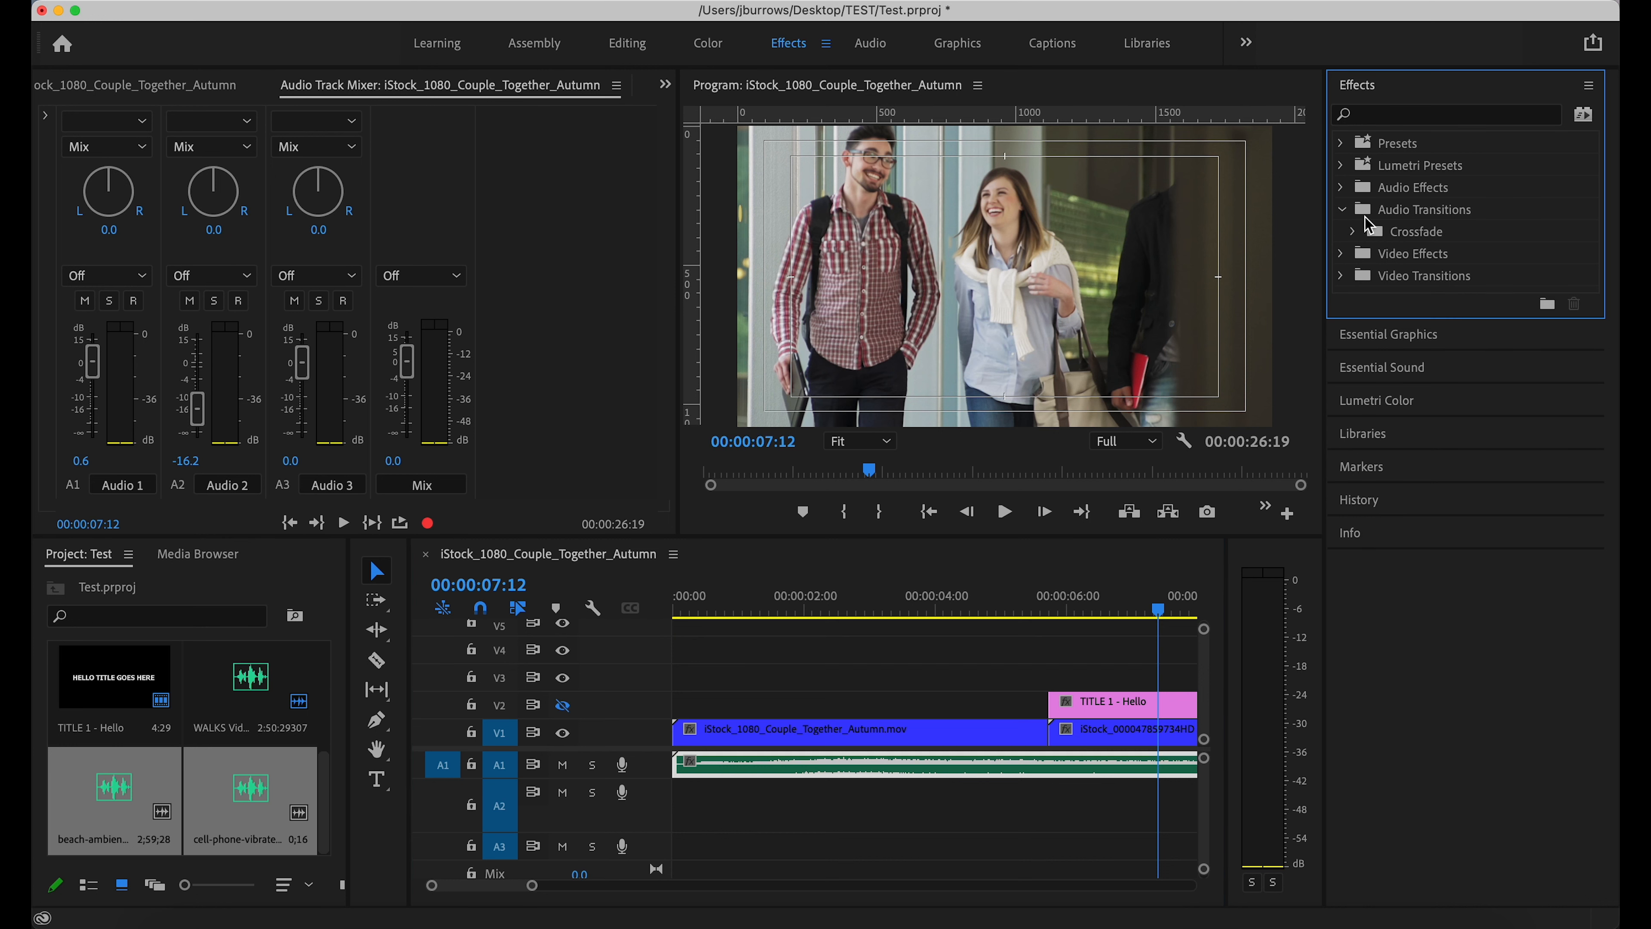
left_click(1355, 231)
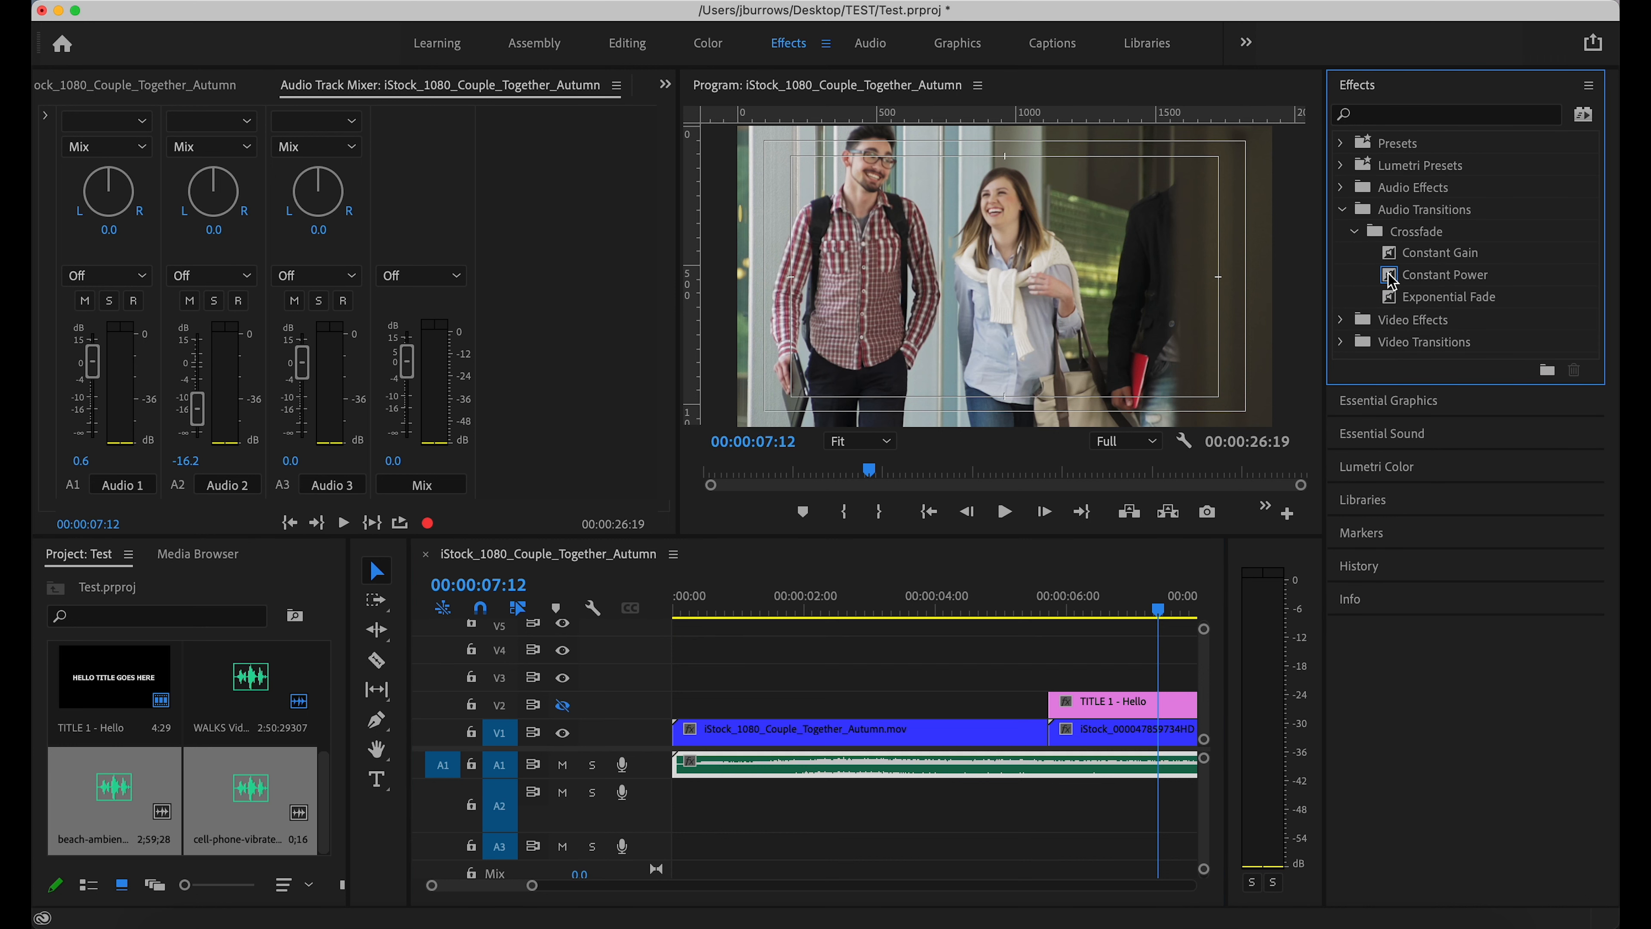
left_click_drag(1389, 280, 687, 775)
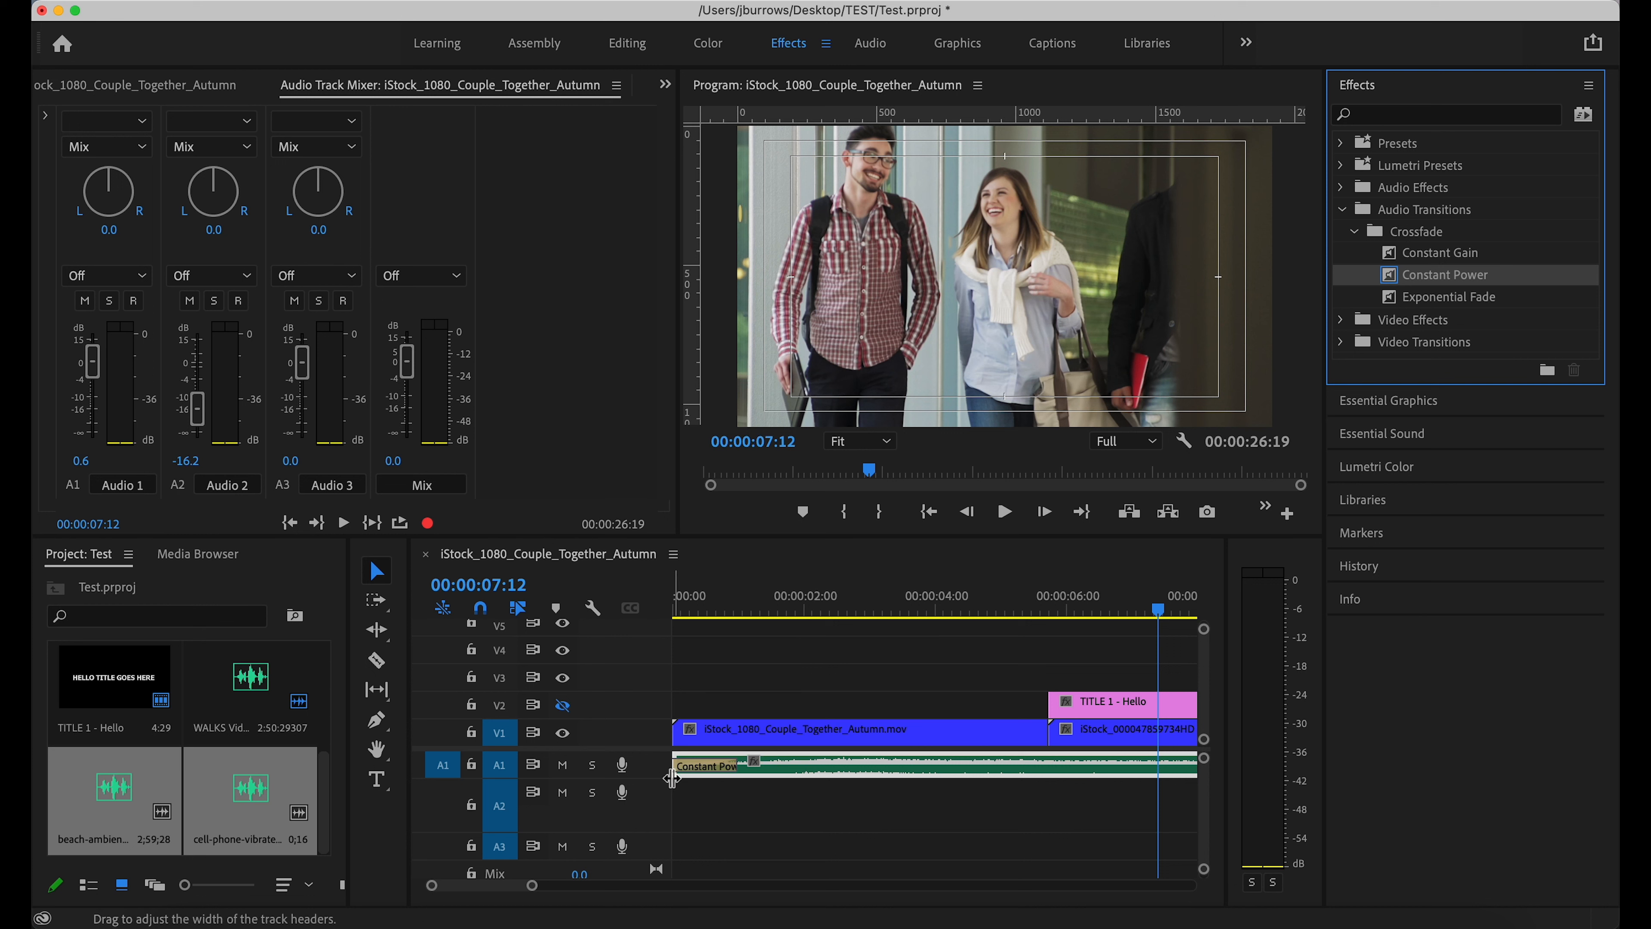
double_click(719, 766)
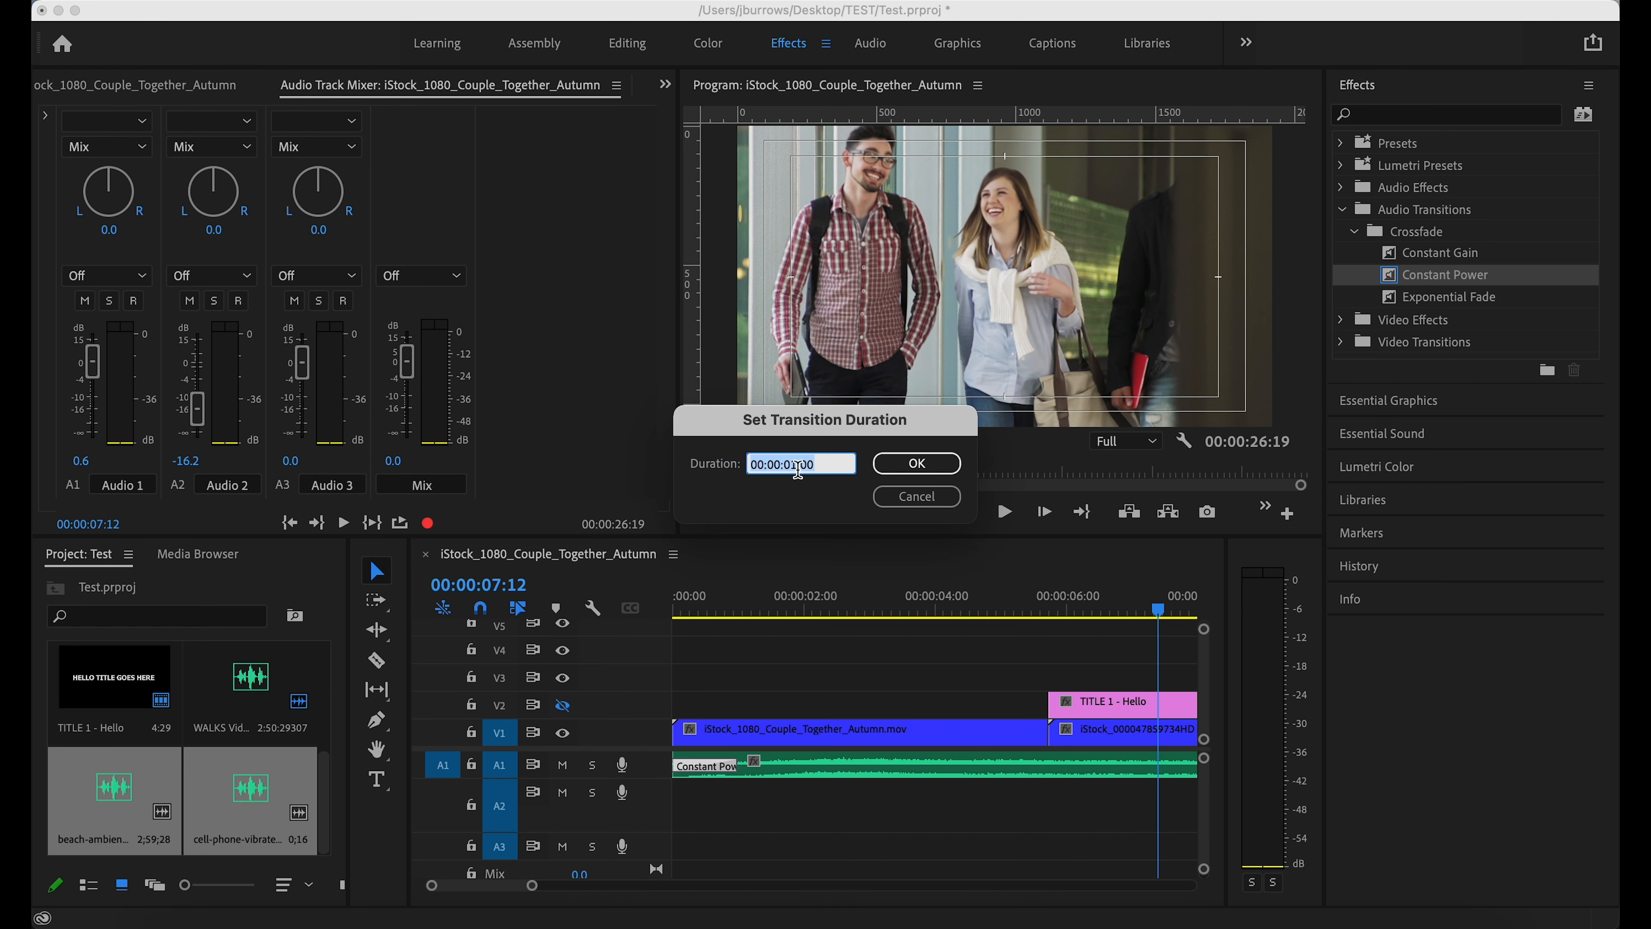
left_click(798, 464)
left_click(936, 467)
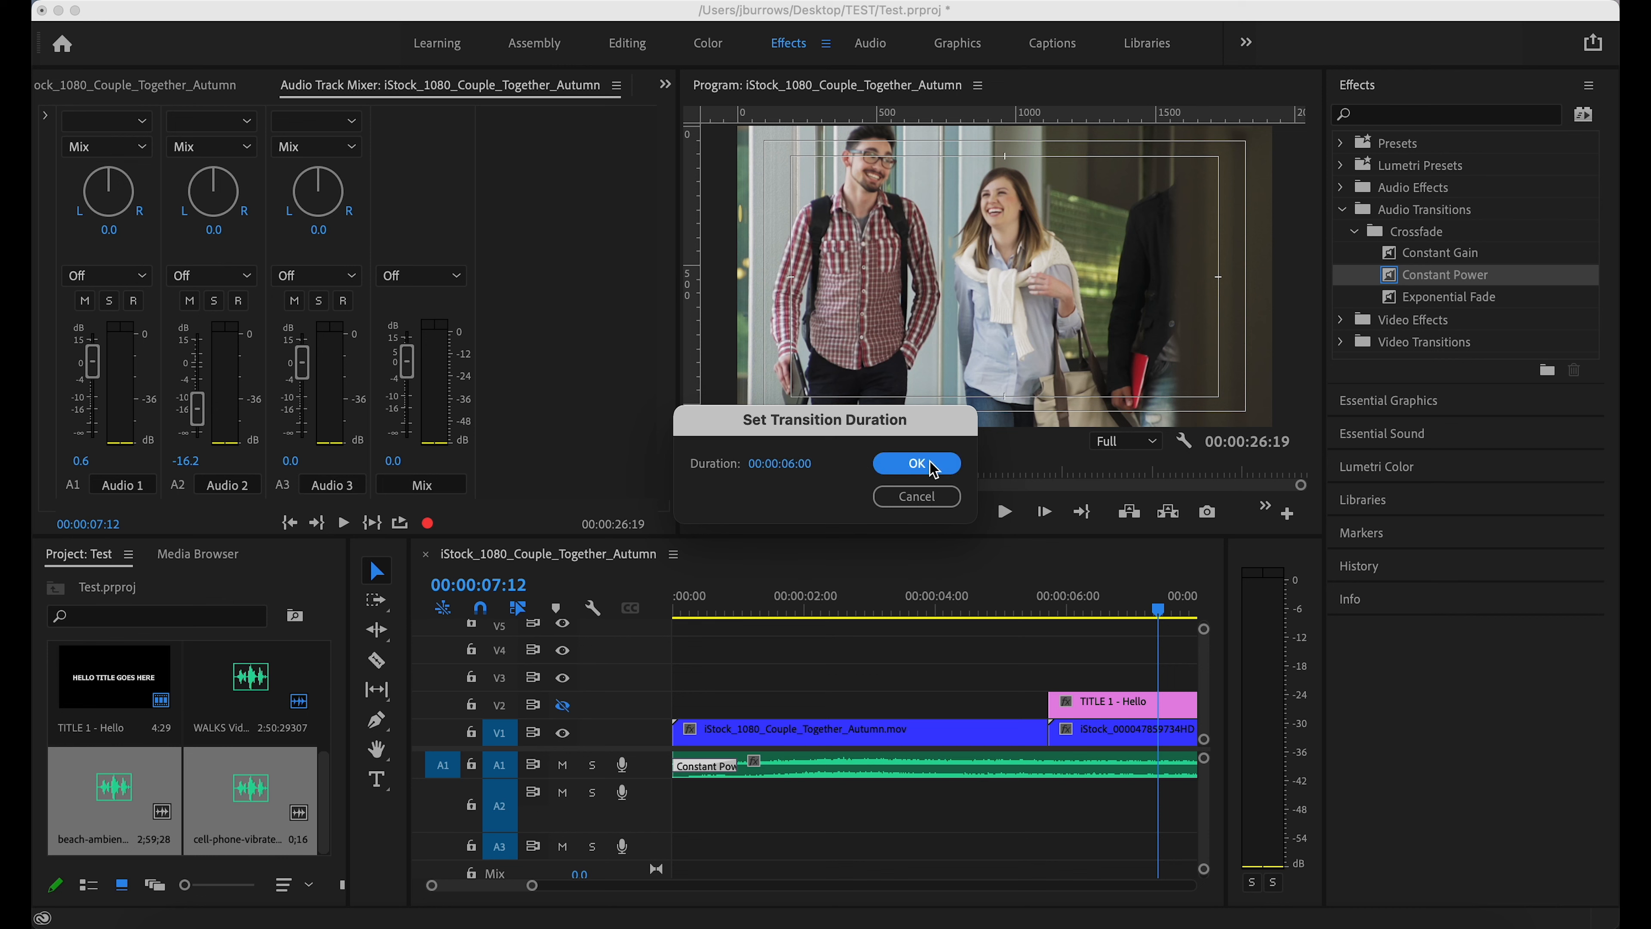
- Play the sequence from near its start to hear the music fade in on A1
left_click_drag(1157, 610, 648, 663)
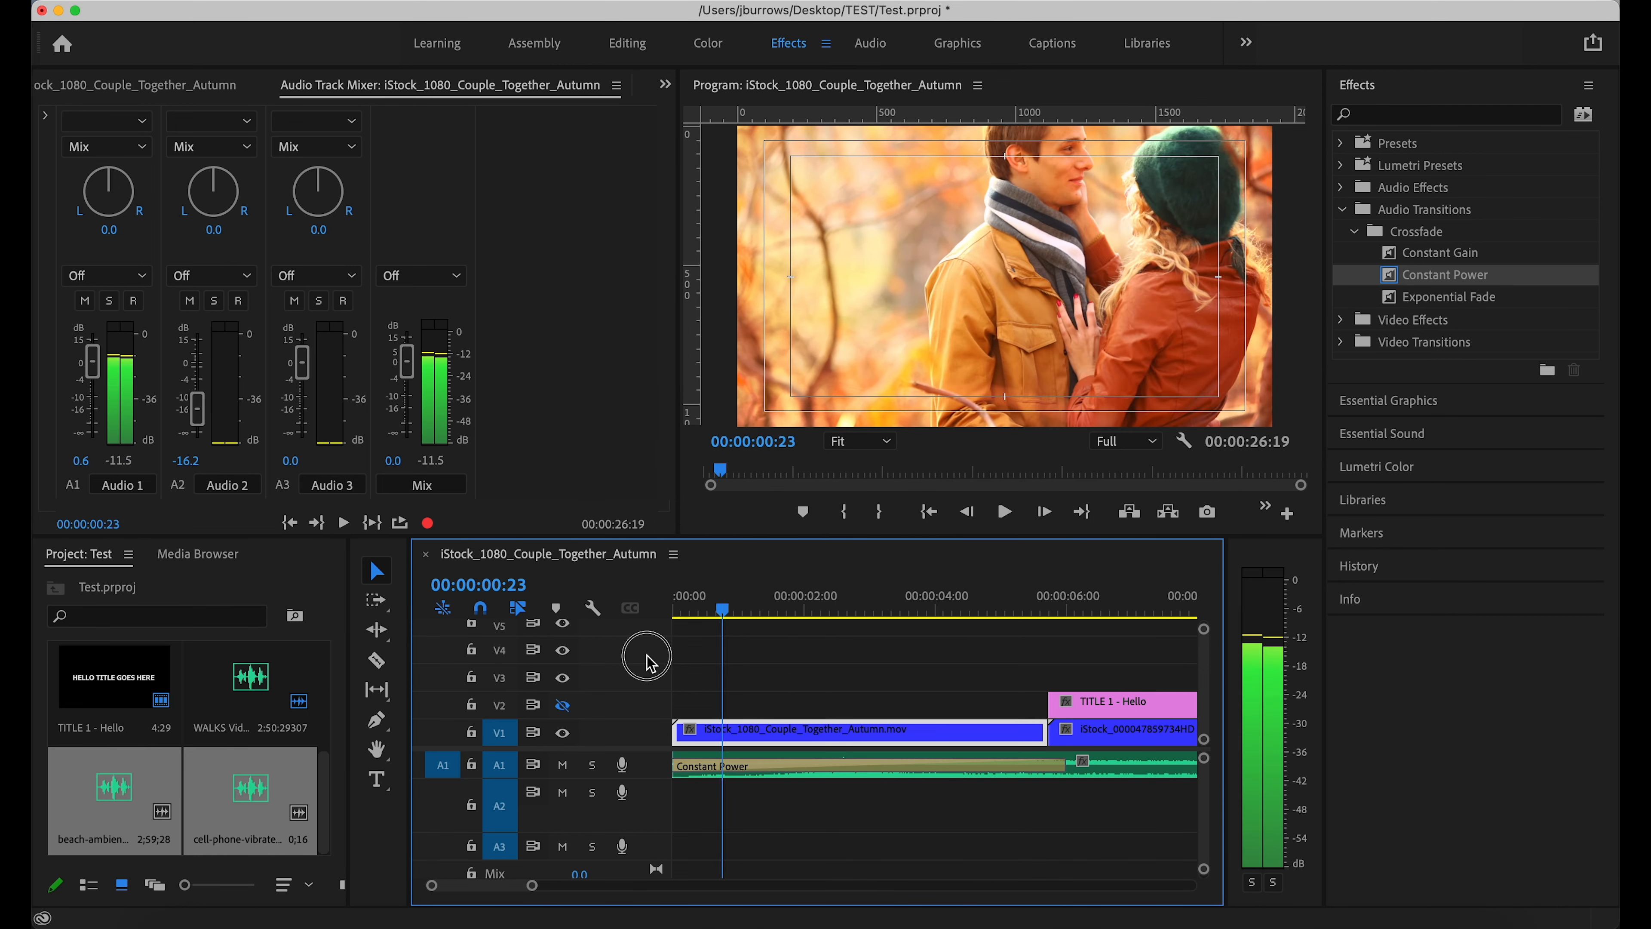
key("space")
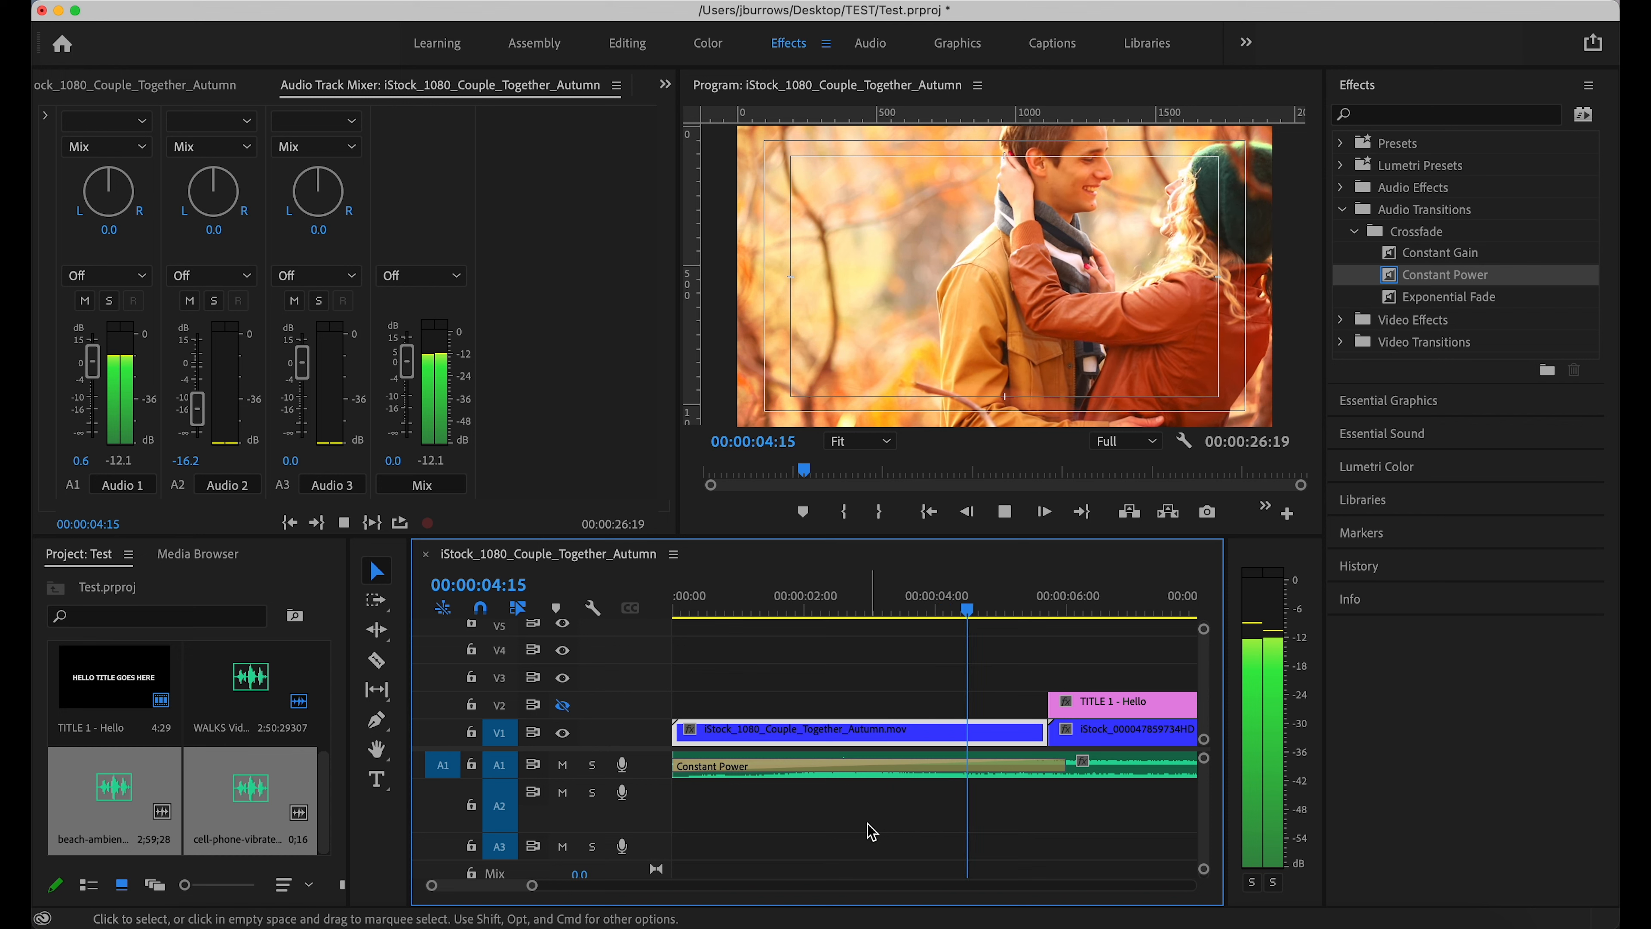
key("space")
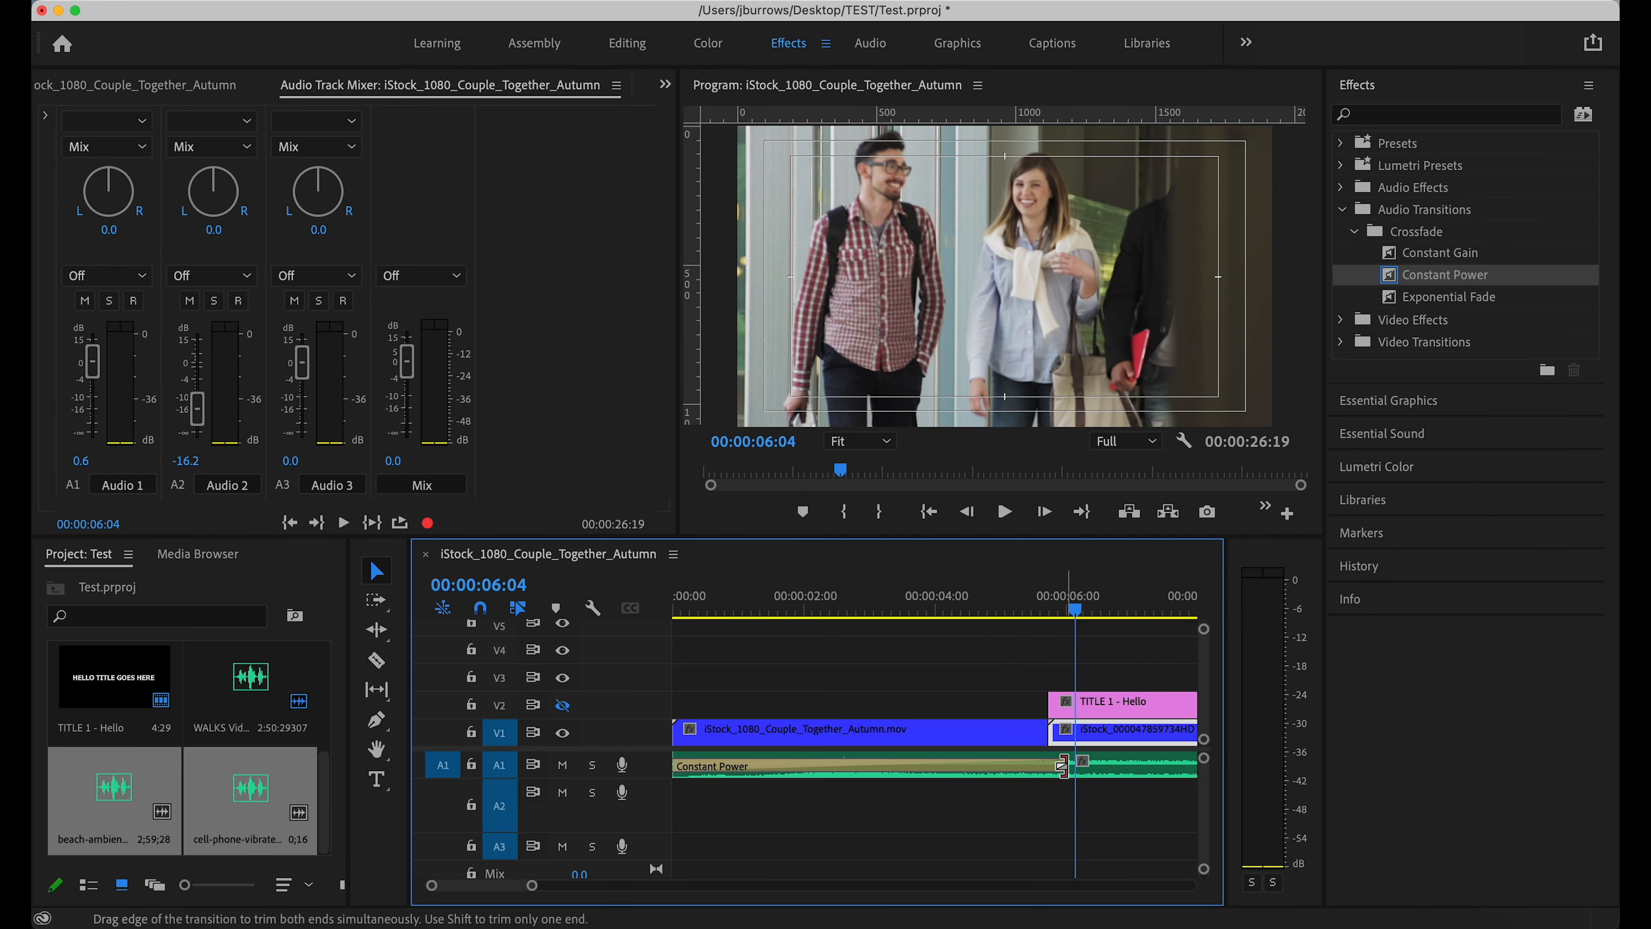
- Shorten the Constant Power fade on A1 to 3 seconds, check its duration, and extend it to end at about 00:00:04:22
left_click_drag(1062, 766, 866, 769)
double_click(799, 762)
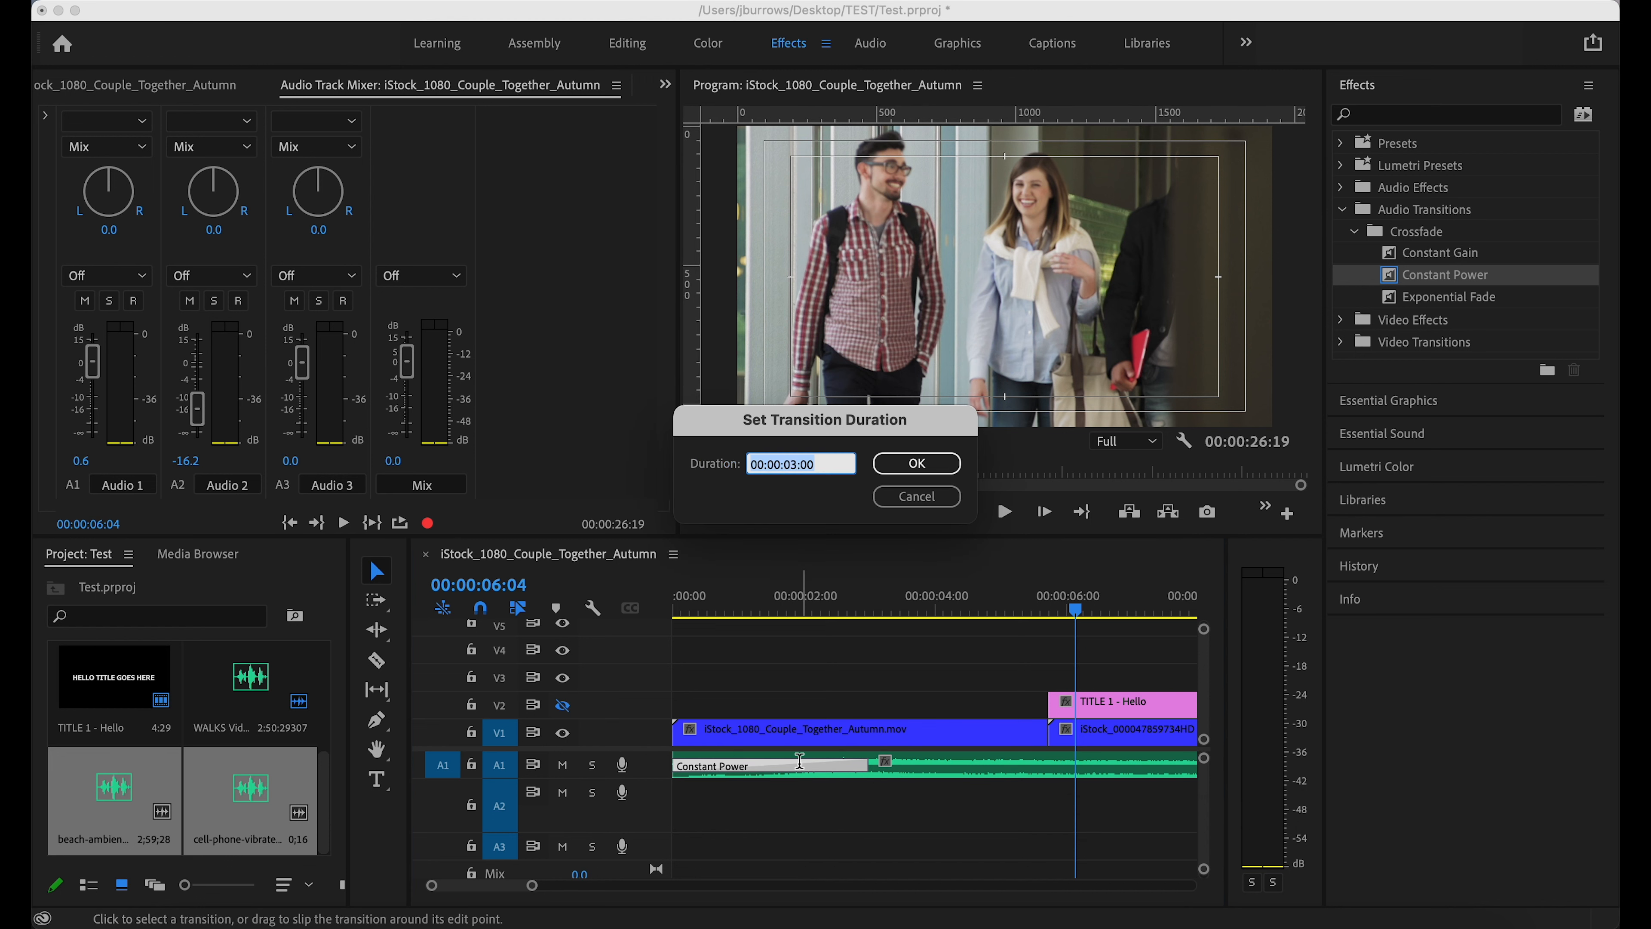
left_click(889, 494)
left_click_drag(866, 766, 1021, 743)
left_click_drag(884, 762, 981, 763)
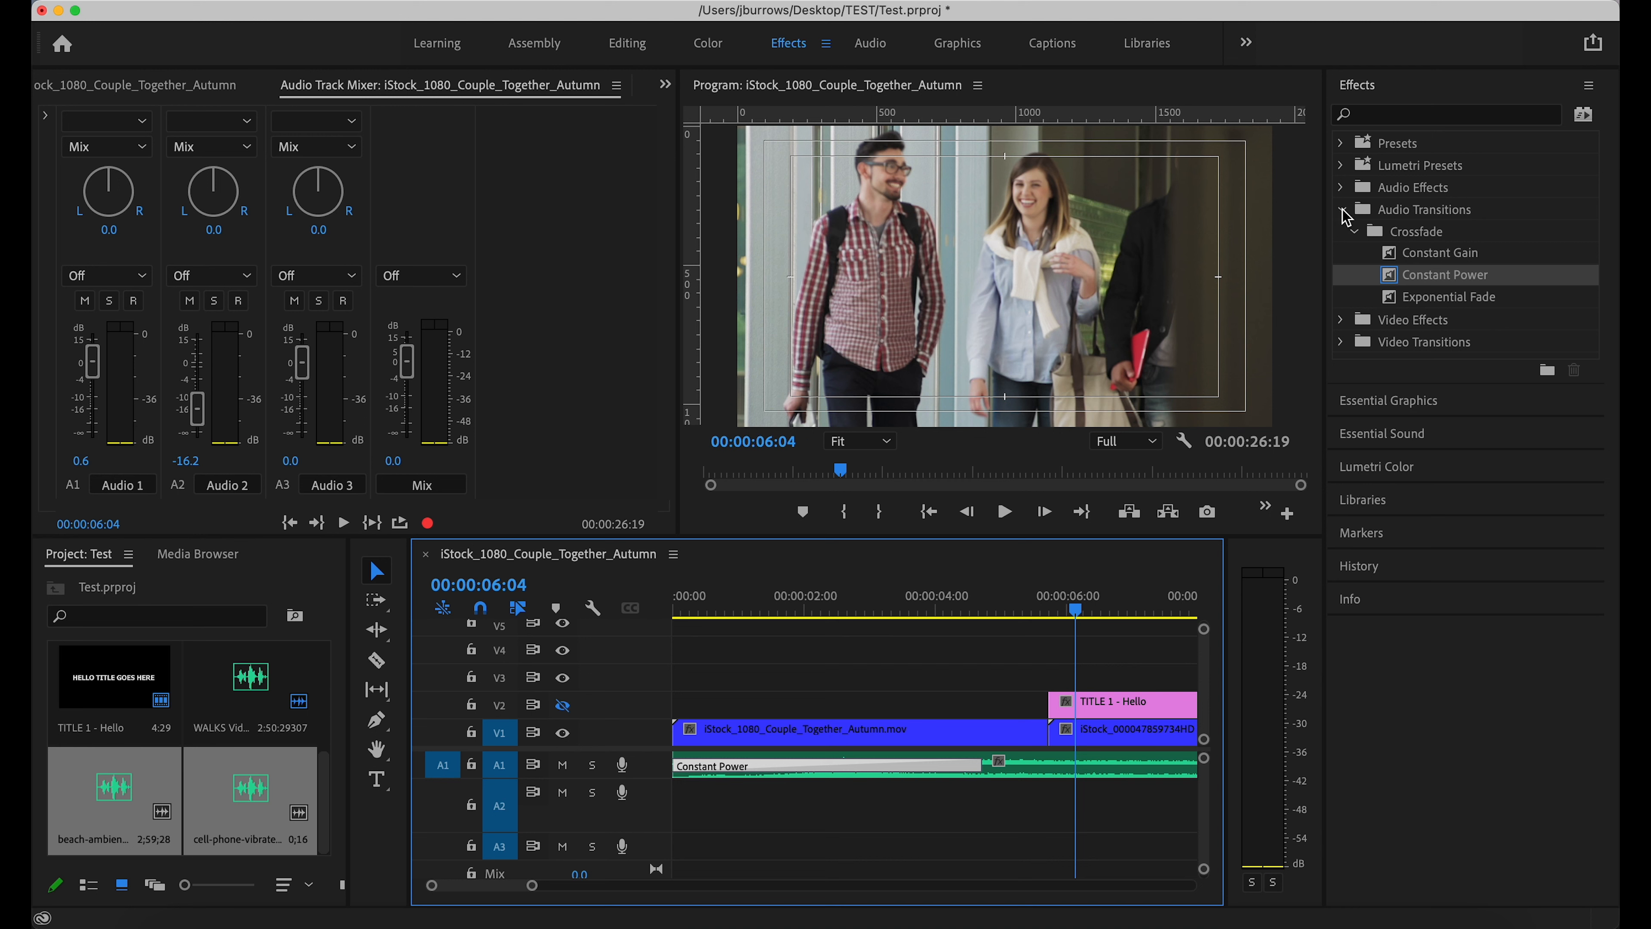
- Apply the Cross Dissolve video transition to the start of the iStock_1080_Couple_Together_Autumn clip on V1
left_click(1341, 210)
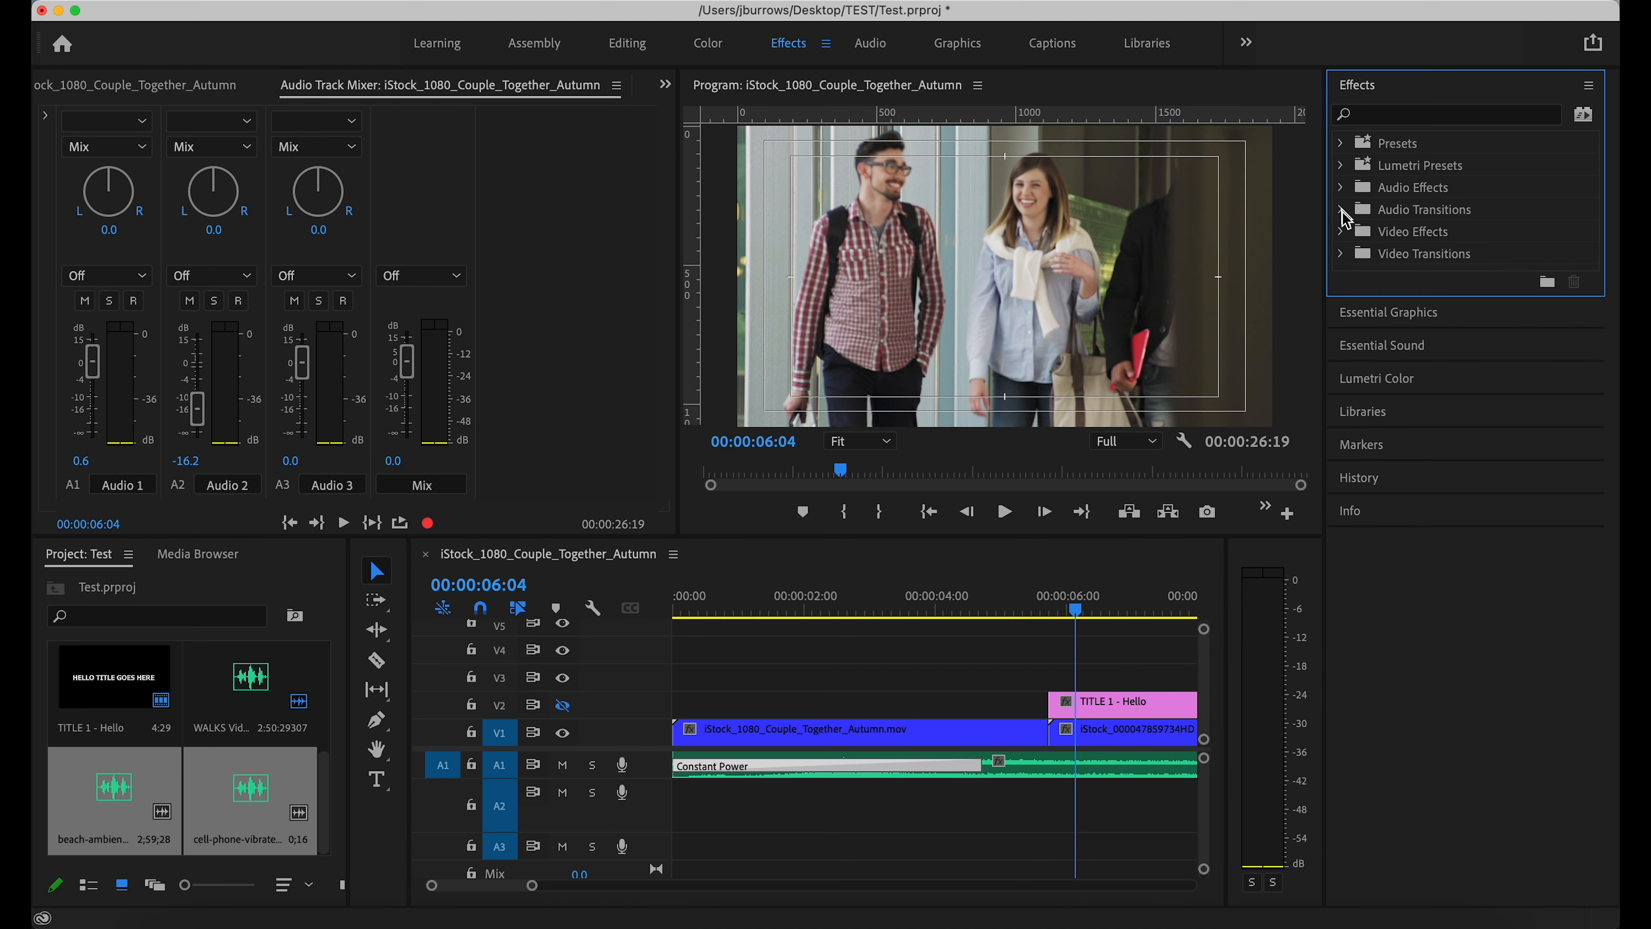
left_click(1341, 254)
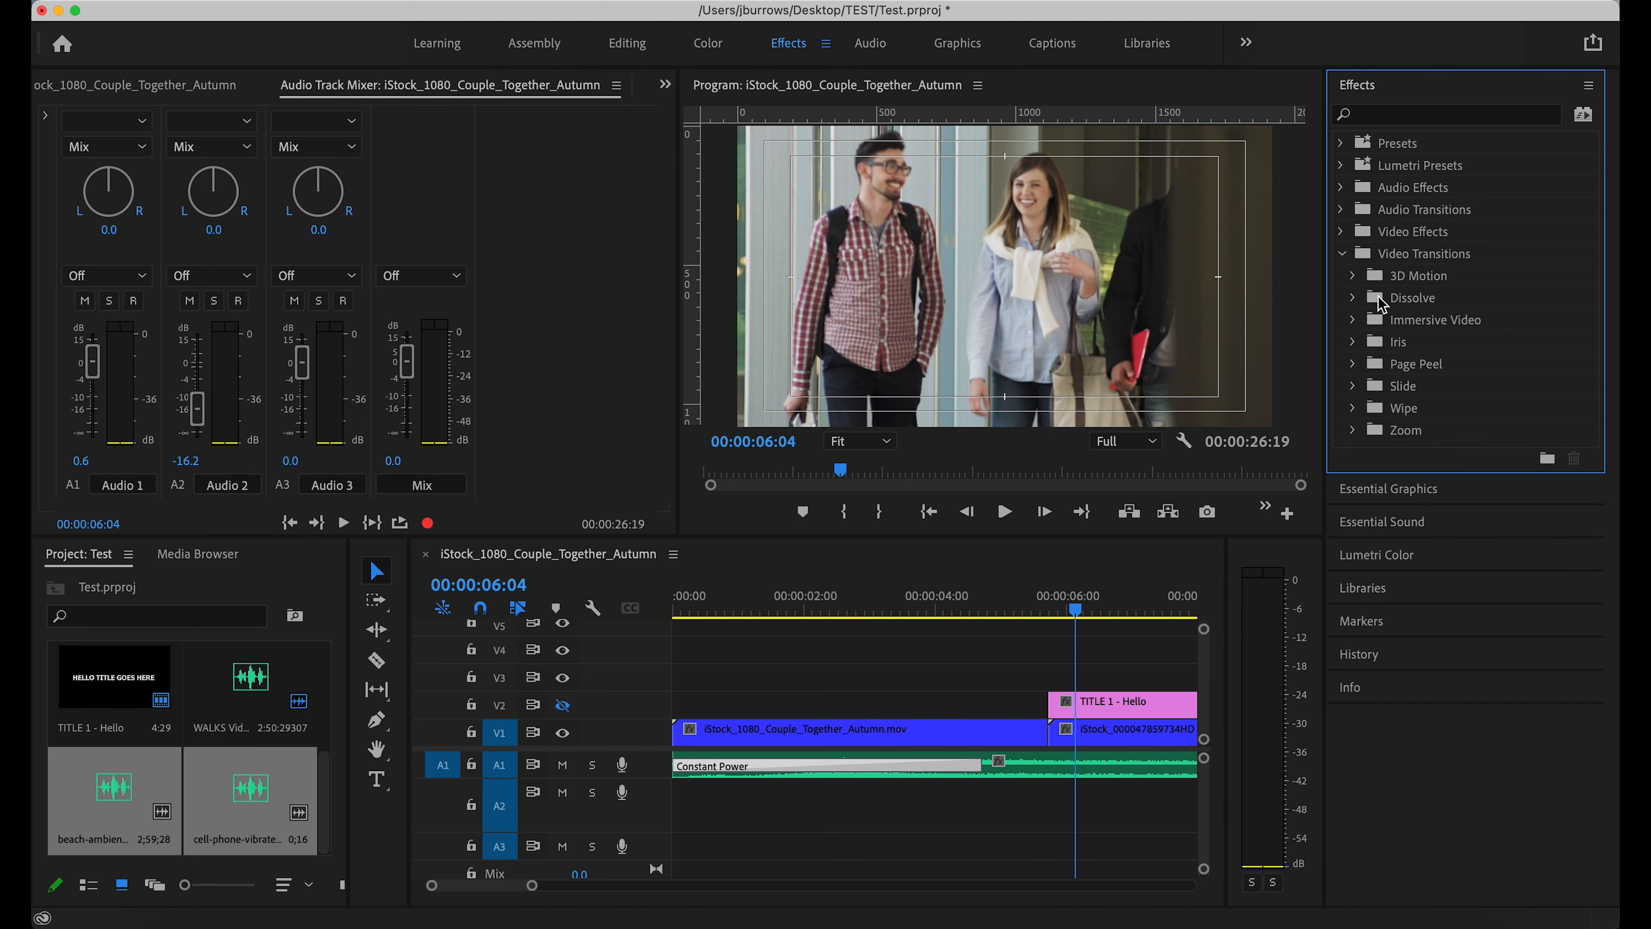
left_click(1352, 298)
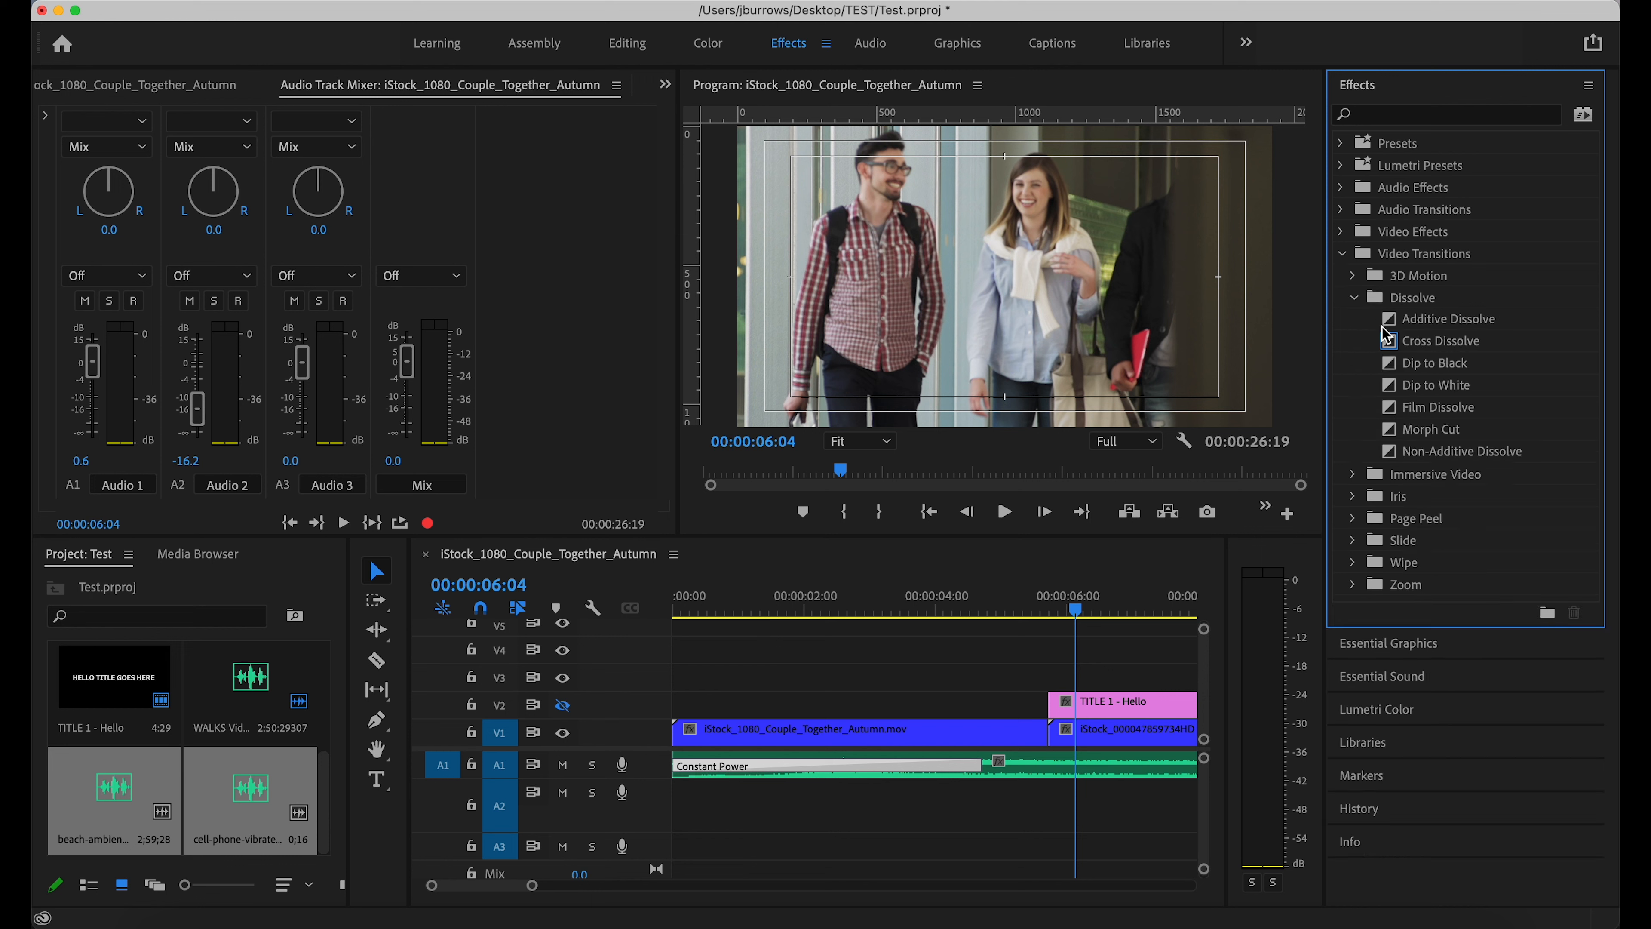
left_click(1390, 343)
left_click_drag(994, 601, 664, 641)
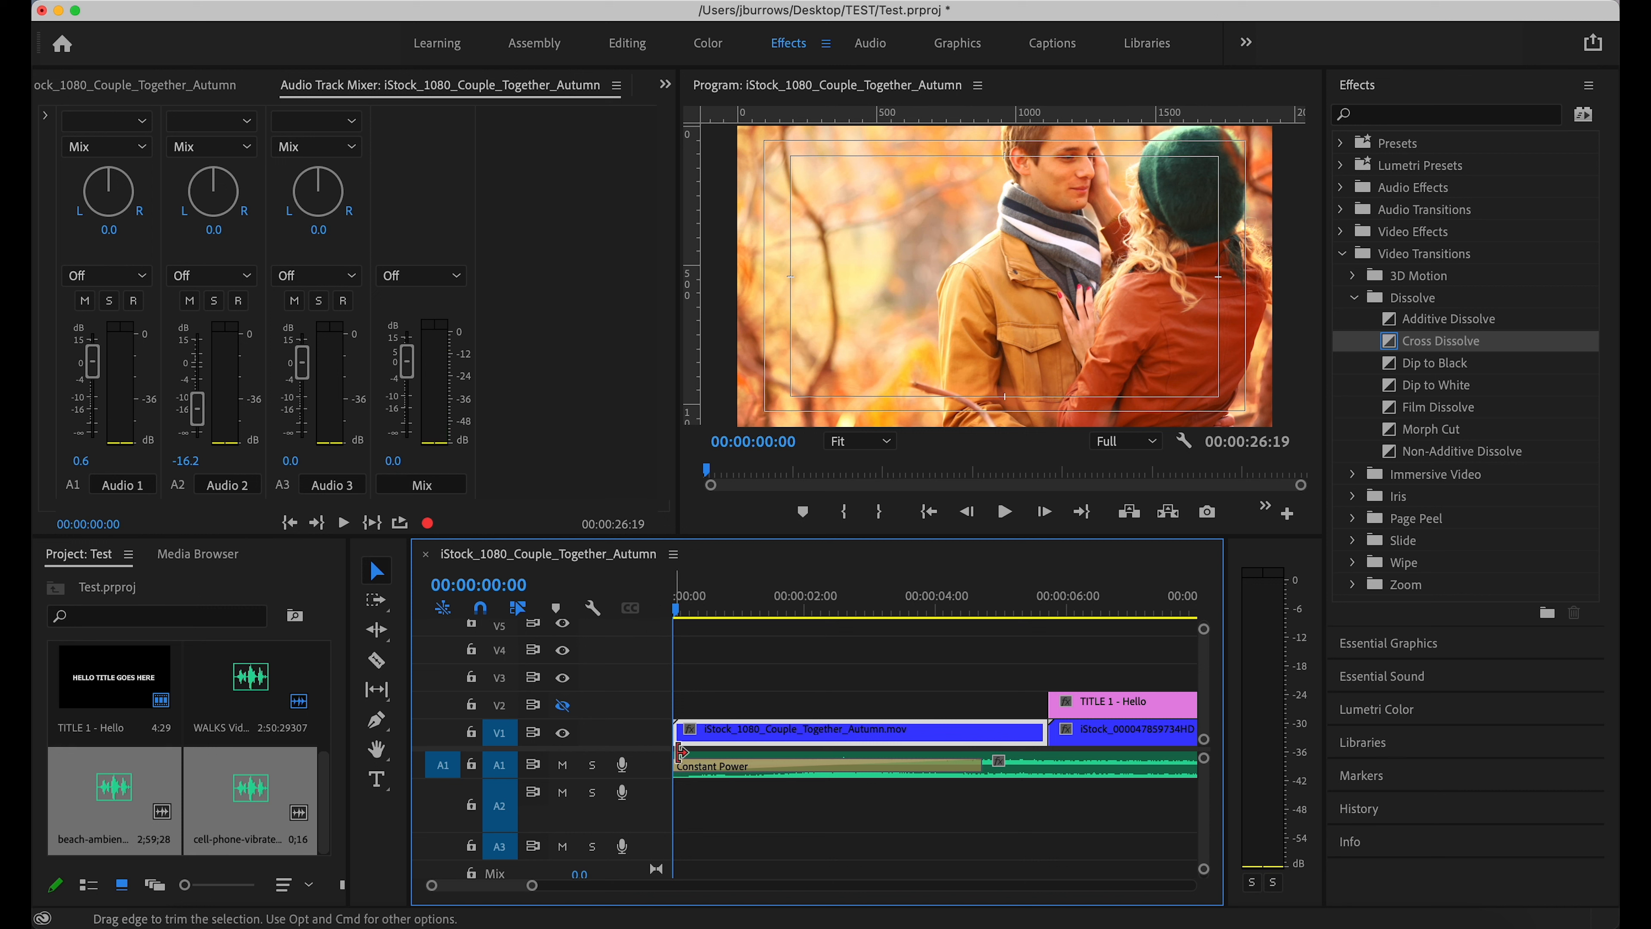
left_click_drag(1390, 348, 685, 741)
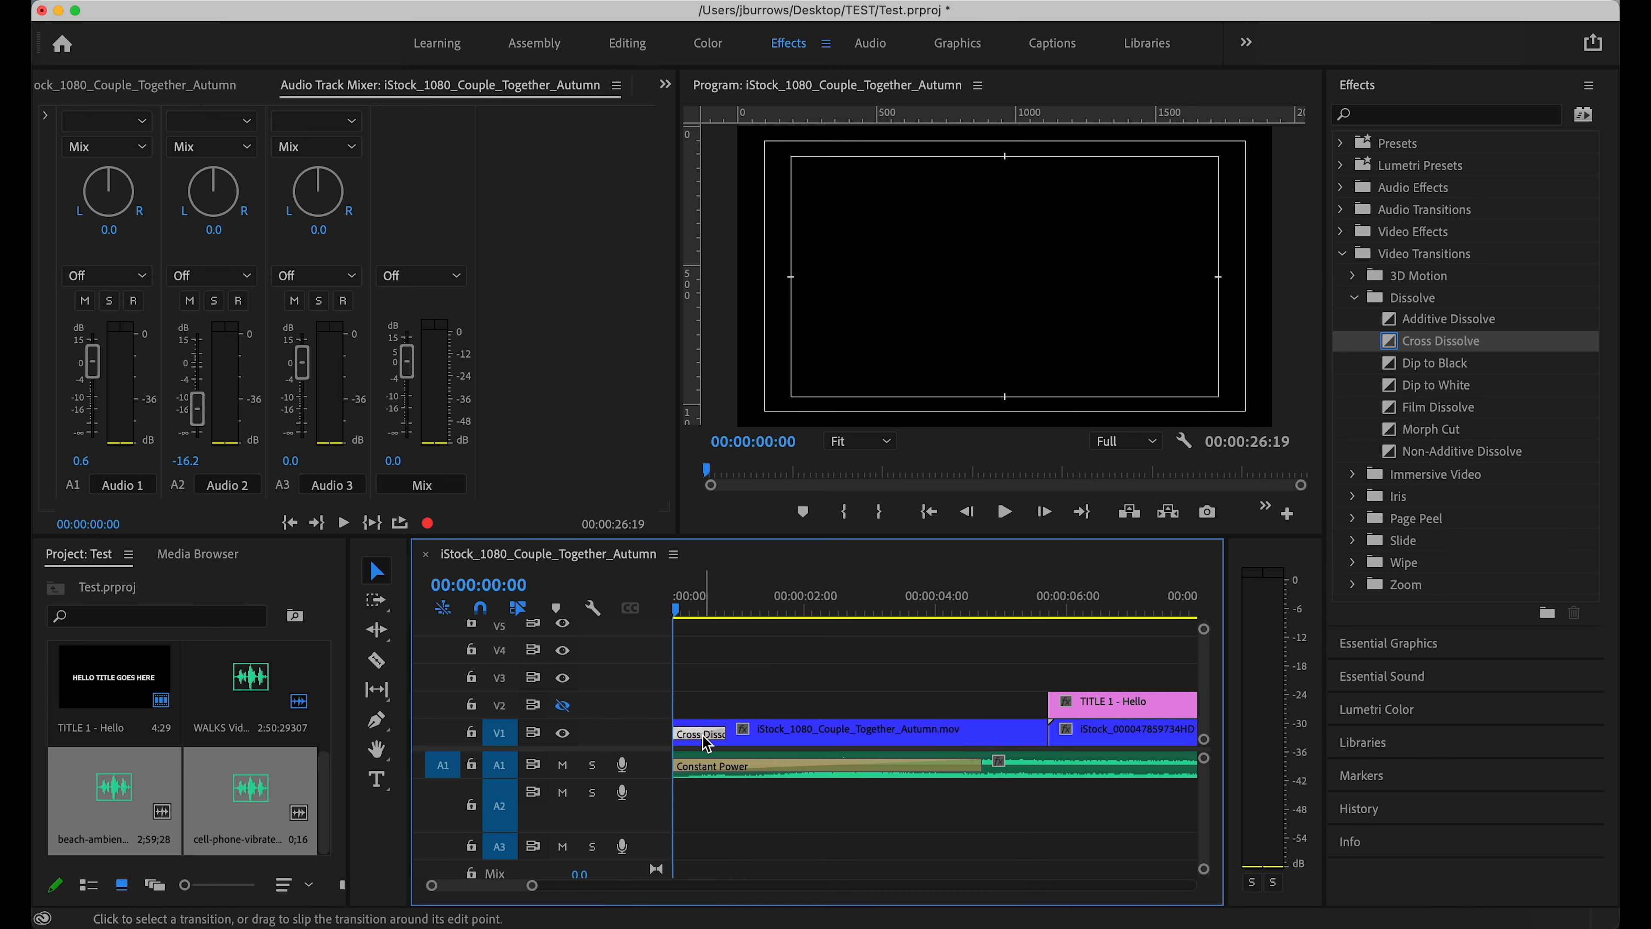
- Set the opening Cross Dissolve's duration to 3 seconds and play the combined picture and music fade-in
double_click(701, 734)
left_click(796, 467)
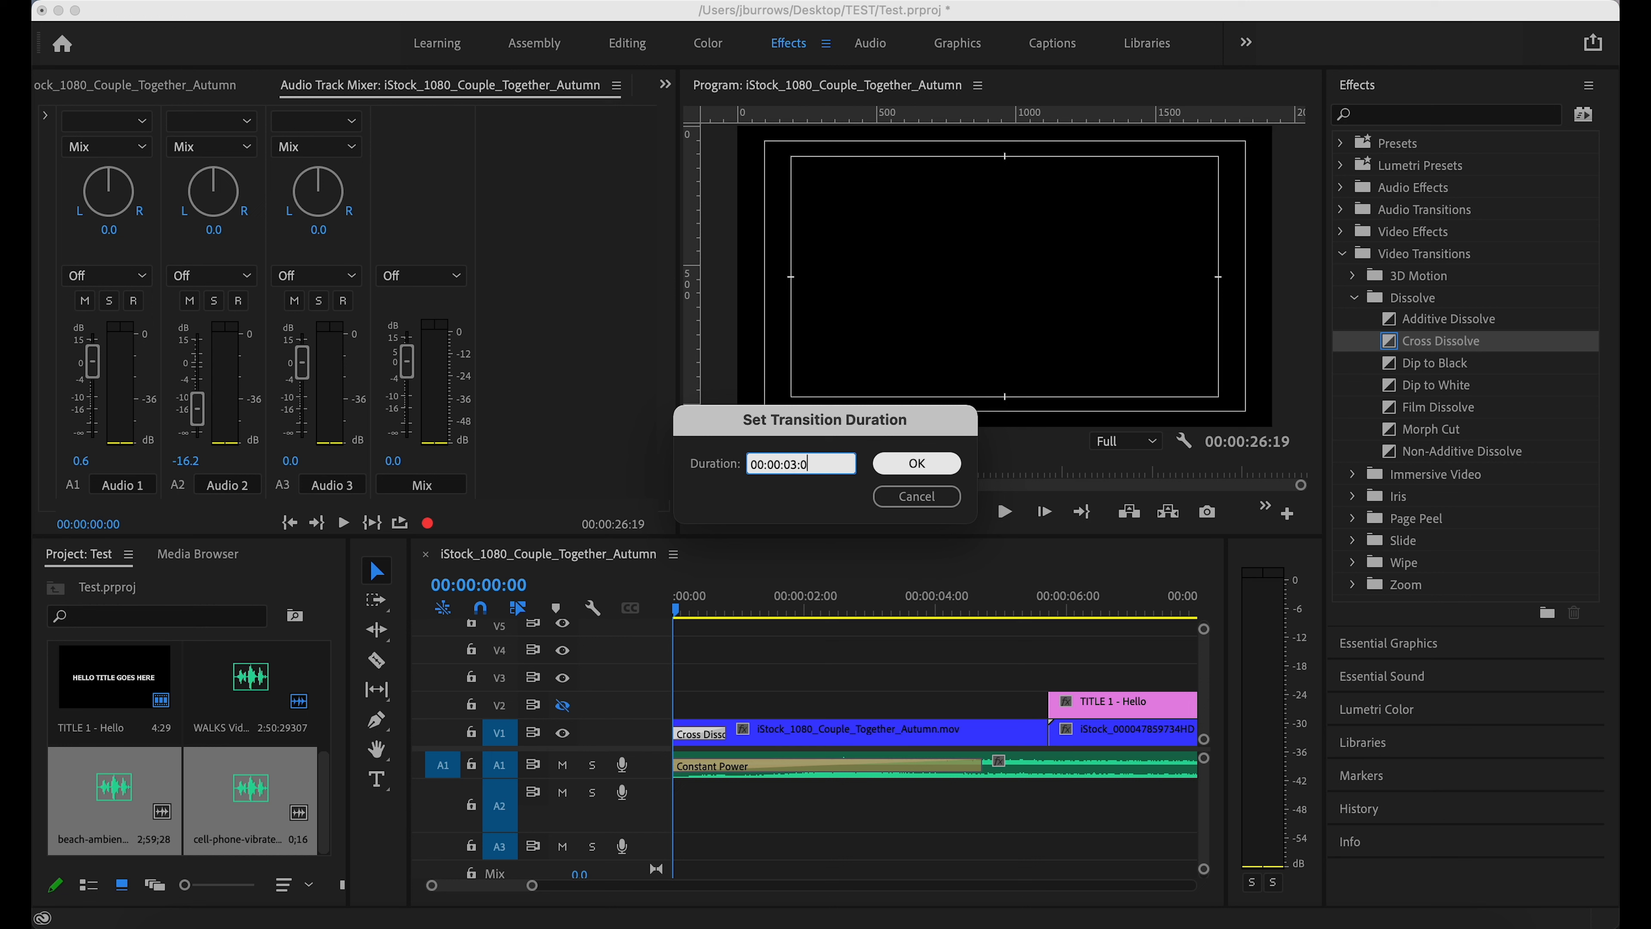
left_click(918, 463)
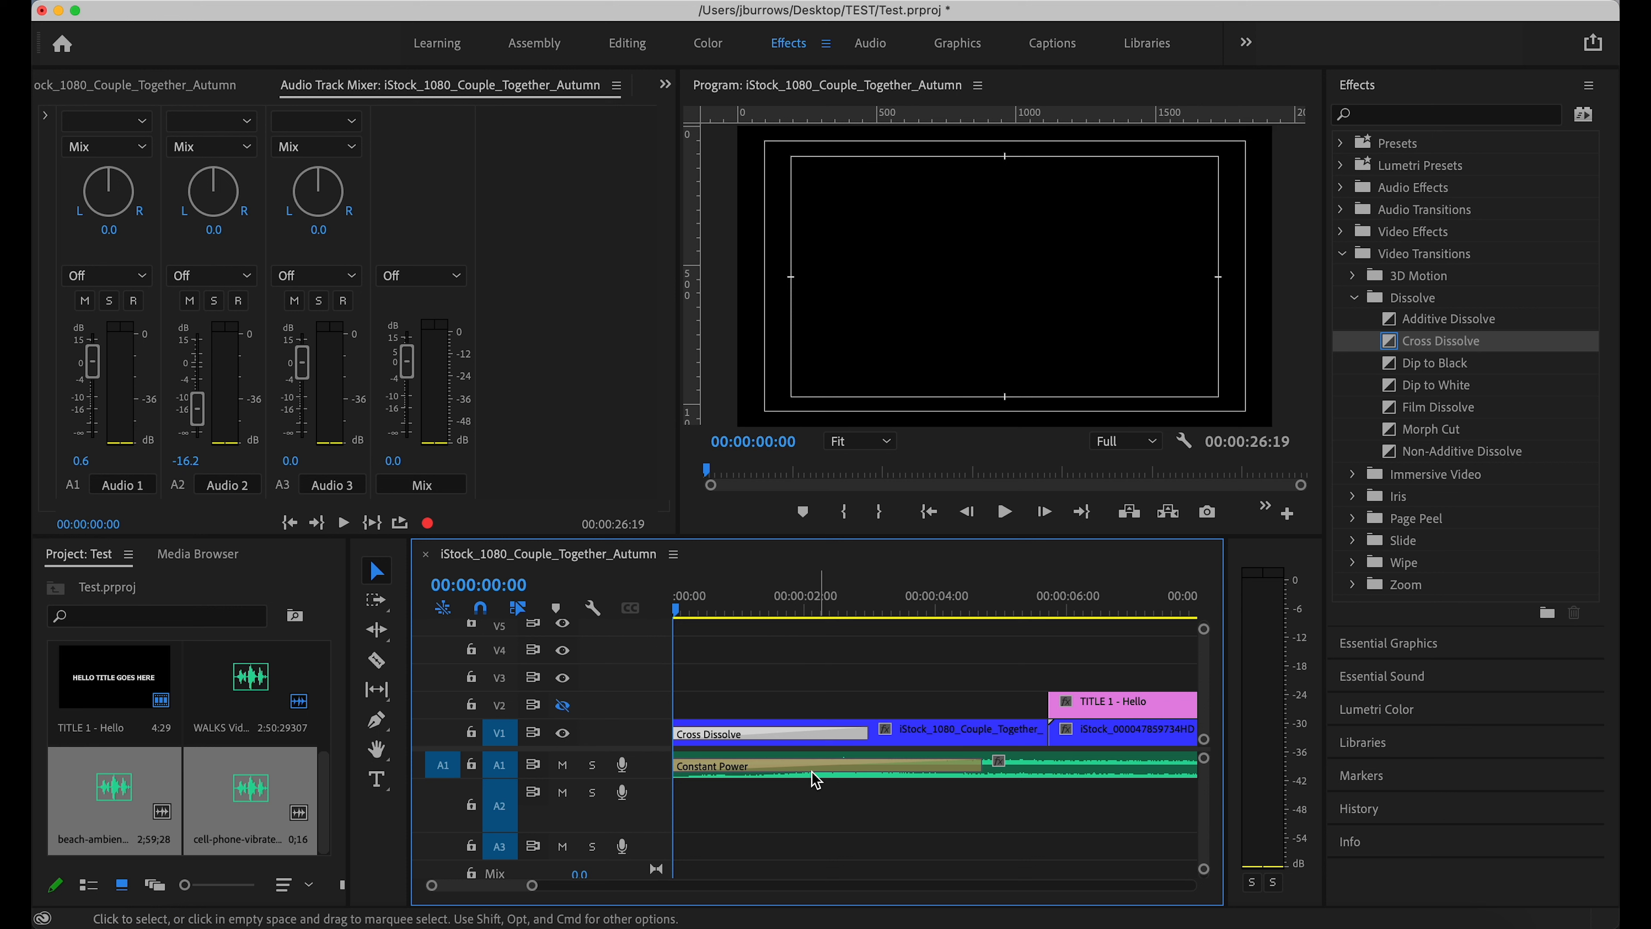
key("space")
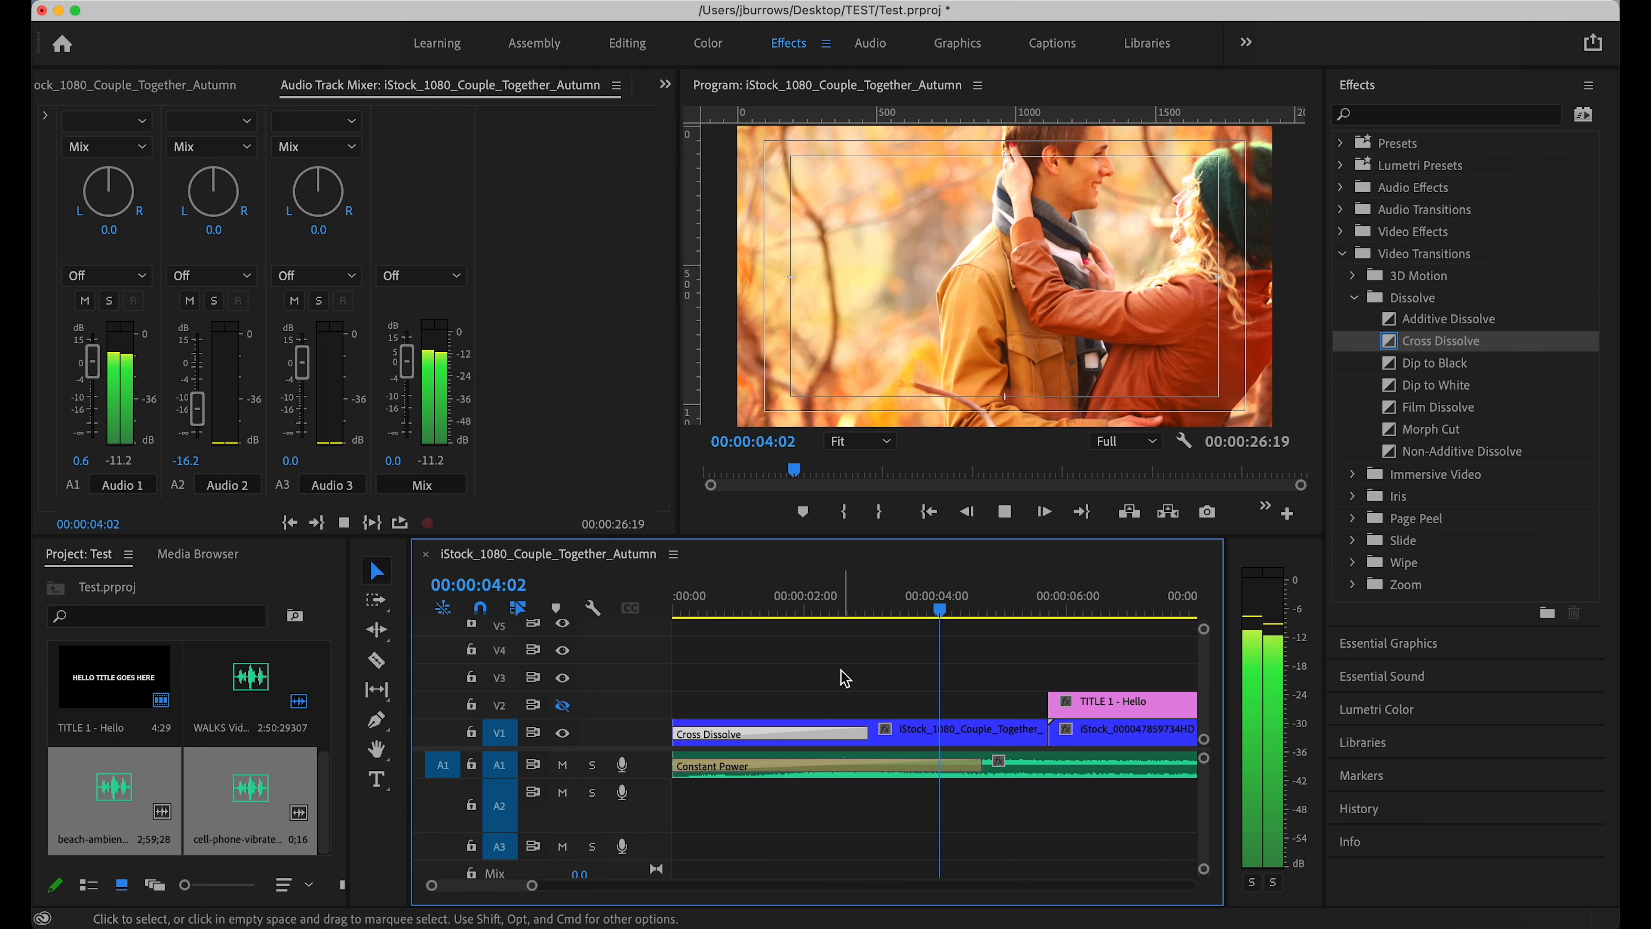
key("space")
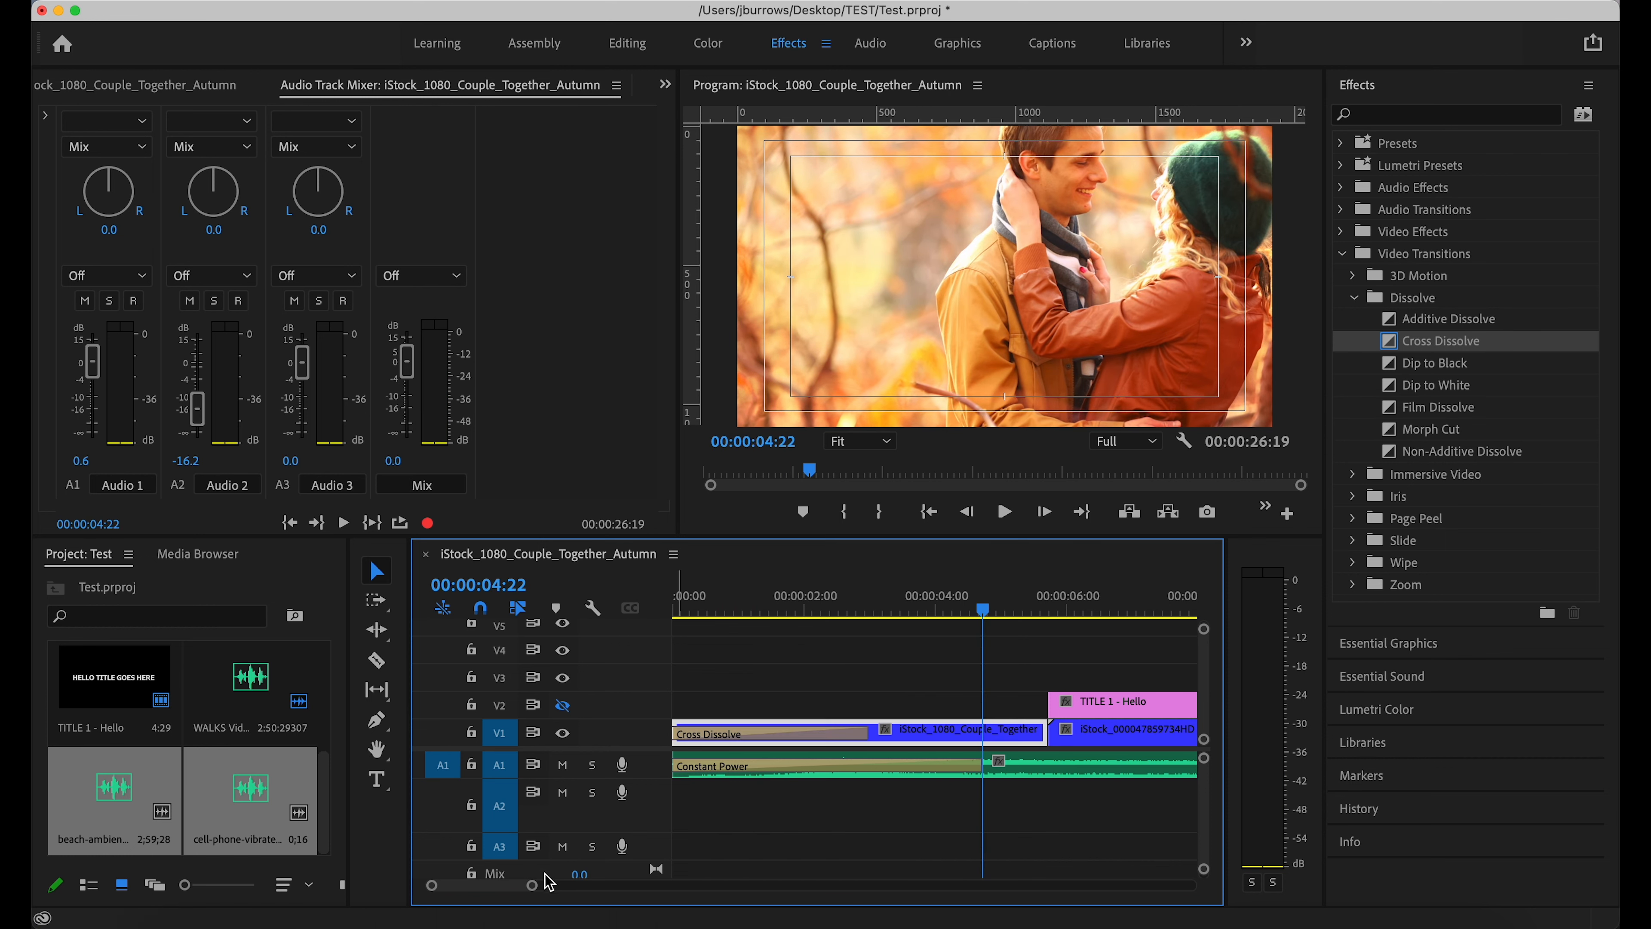
- Move the TITLE 1 - Hello clip to V3, aligned with the start of the a-cute-little clip, and mute track A1
left_click_drag(533, 886, 594, 885)
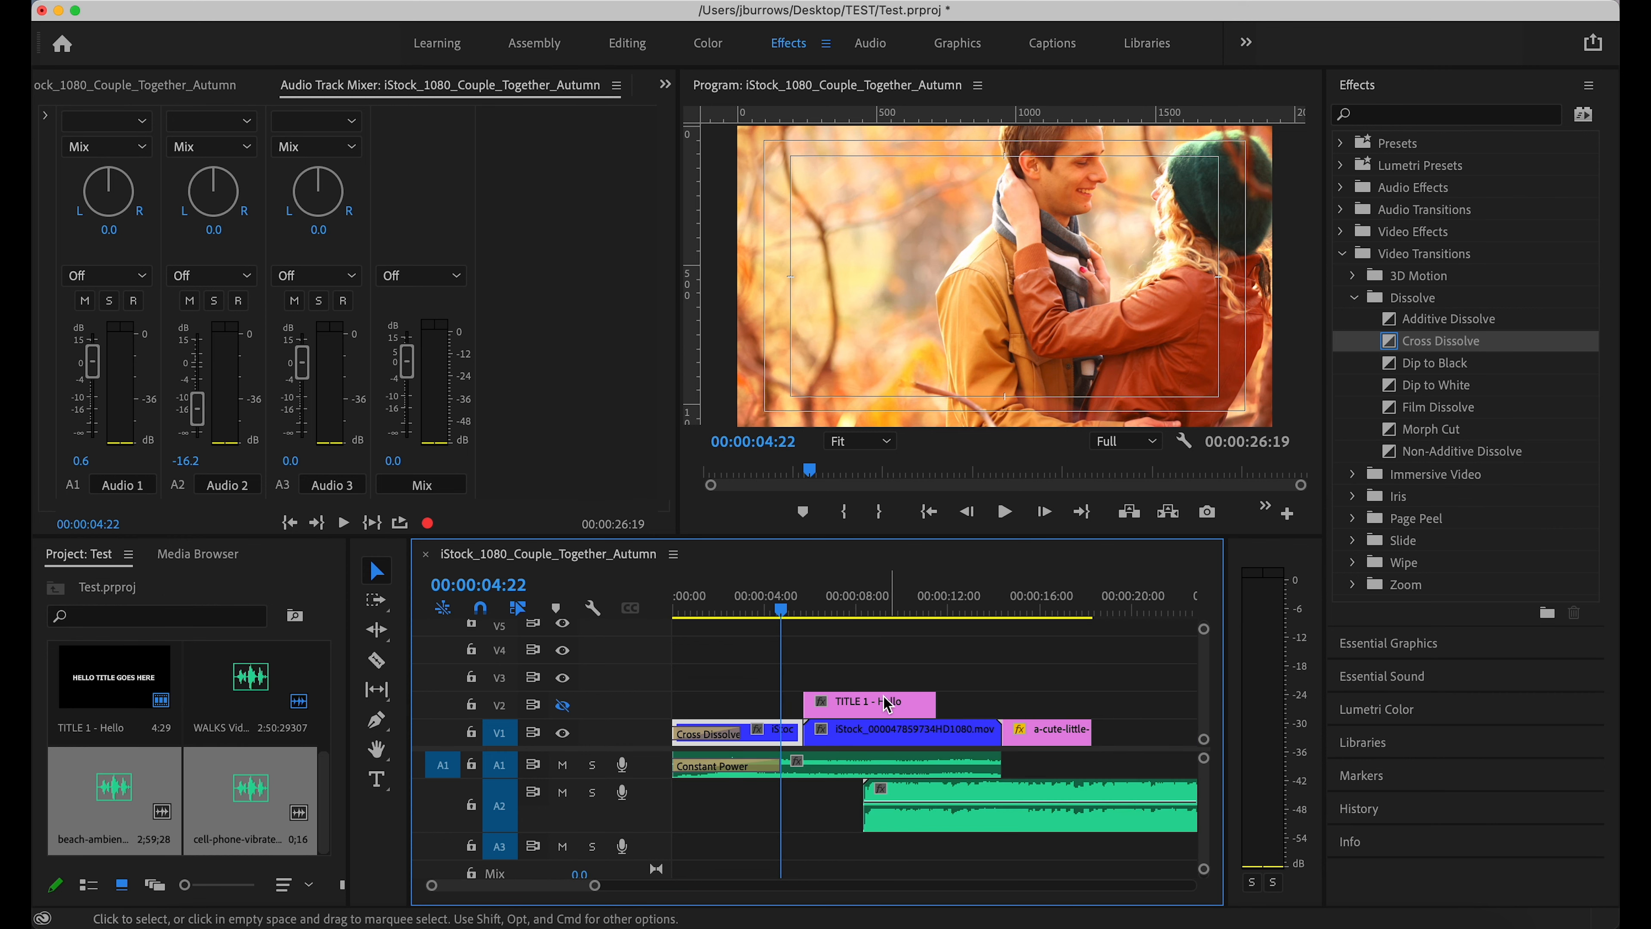
left_click_drag(874, 708, 1073, 681)
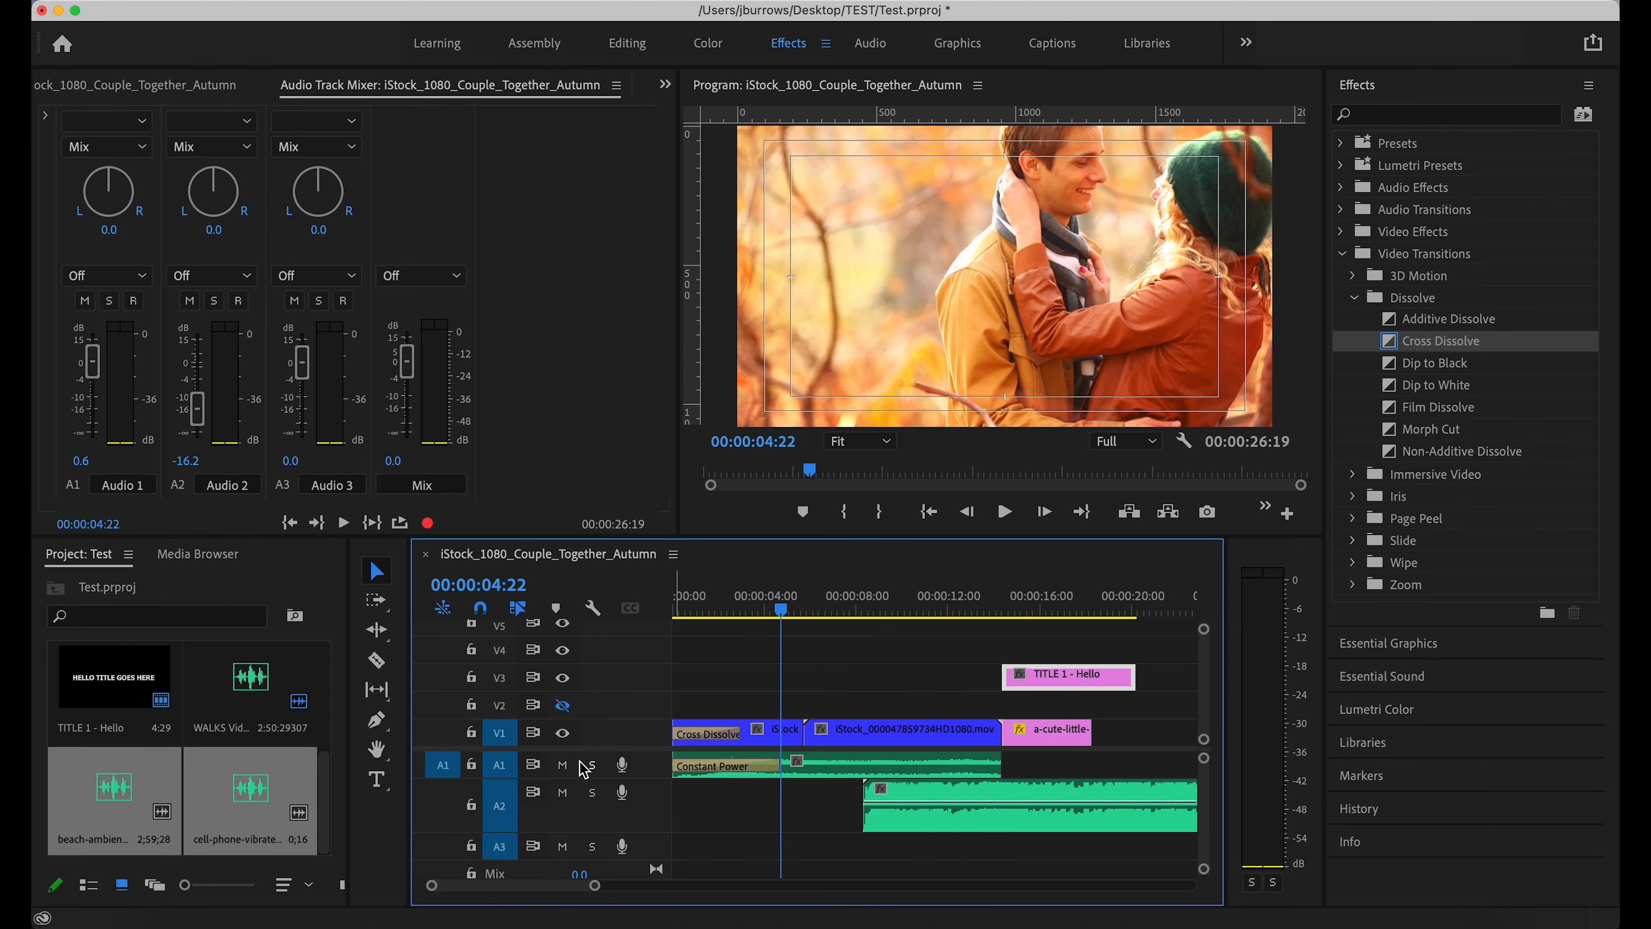
left_click(562, 767)
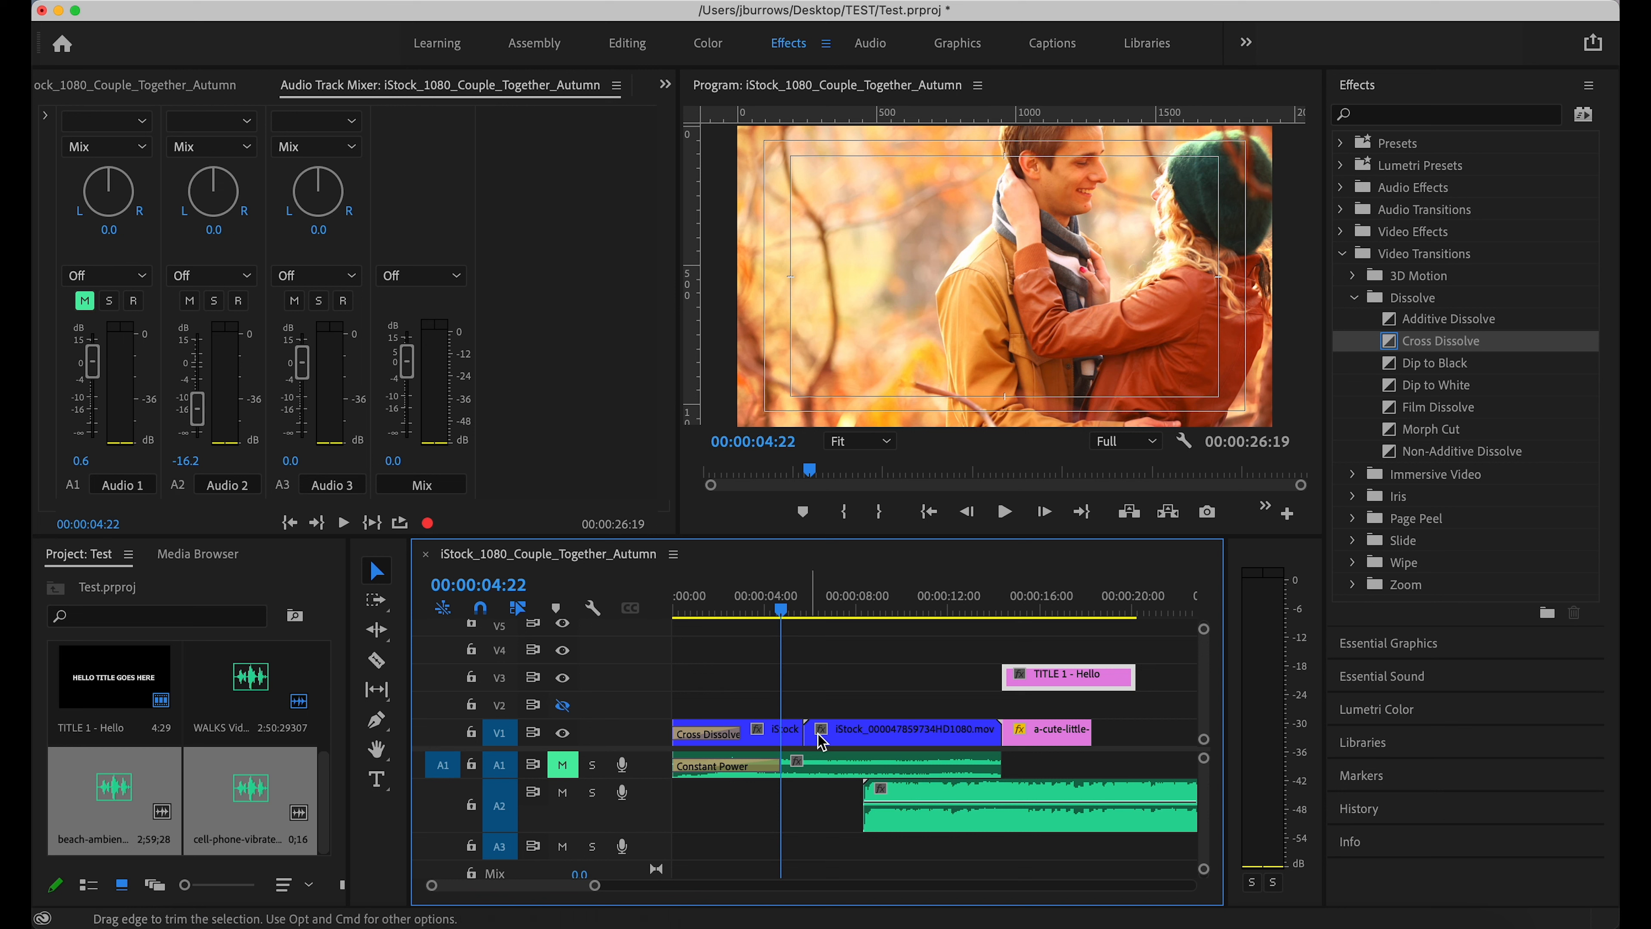
- Try to apply Cross Dissolve at the cut between the two iStock clips on V1
left_click(884, 741)
left_click(853, 608)
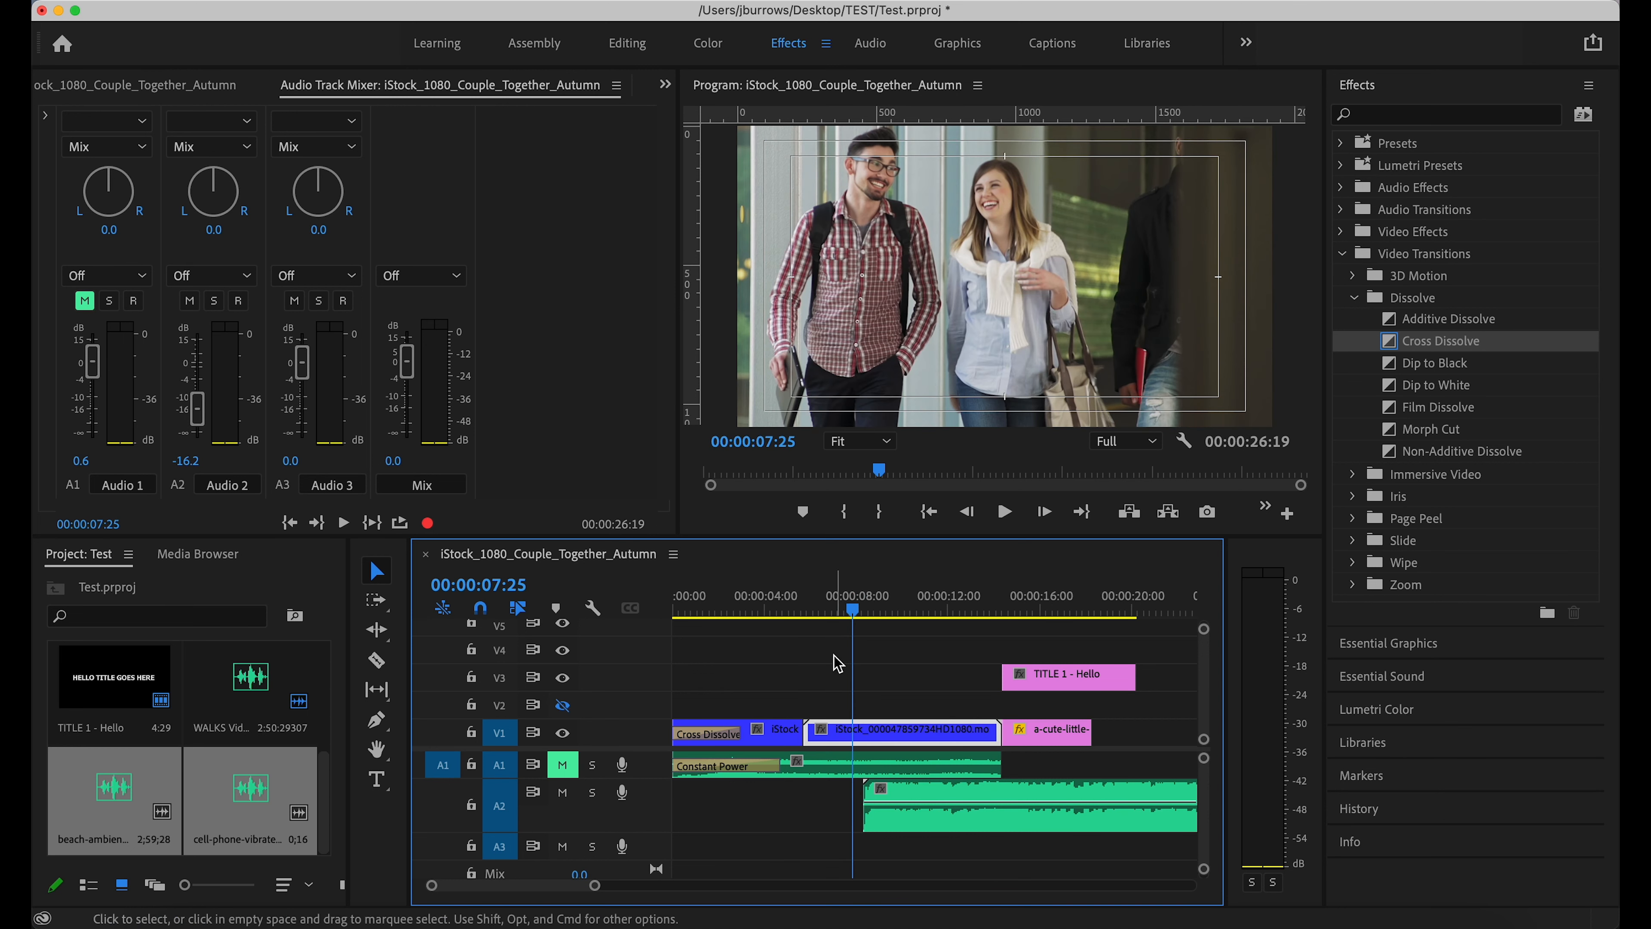
left_click(772, 608)
left_click_drag(775, 619, 820, 616)
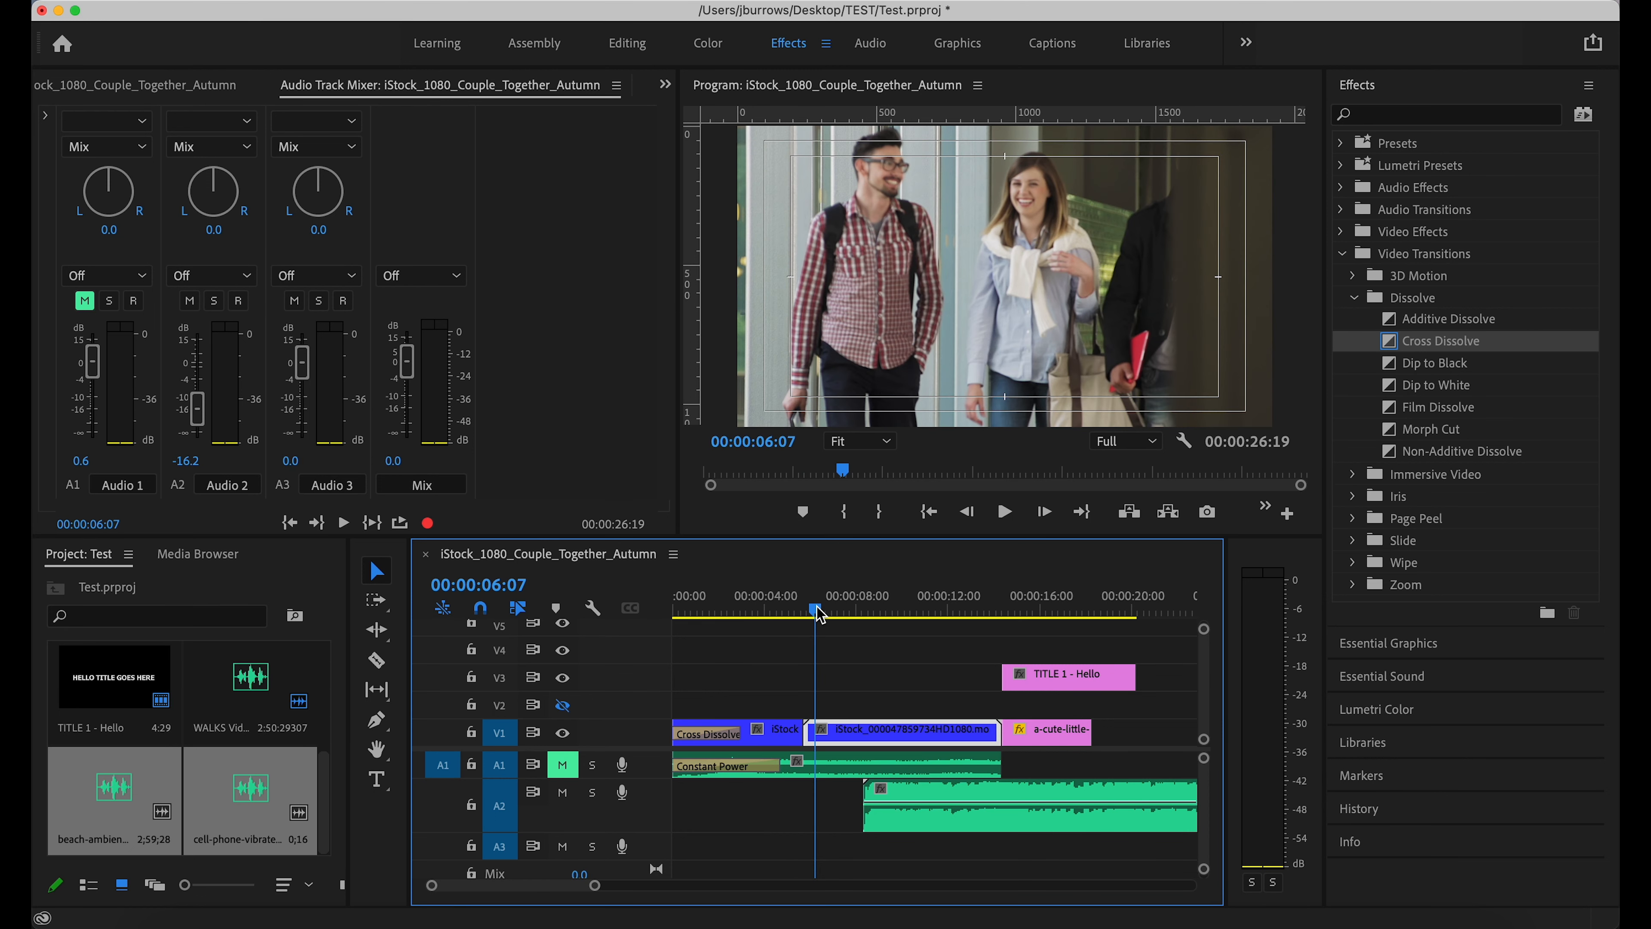
left_click(841, 733)
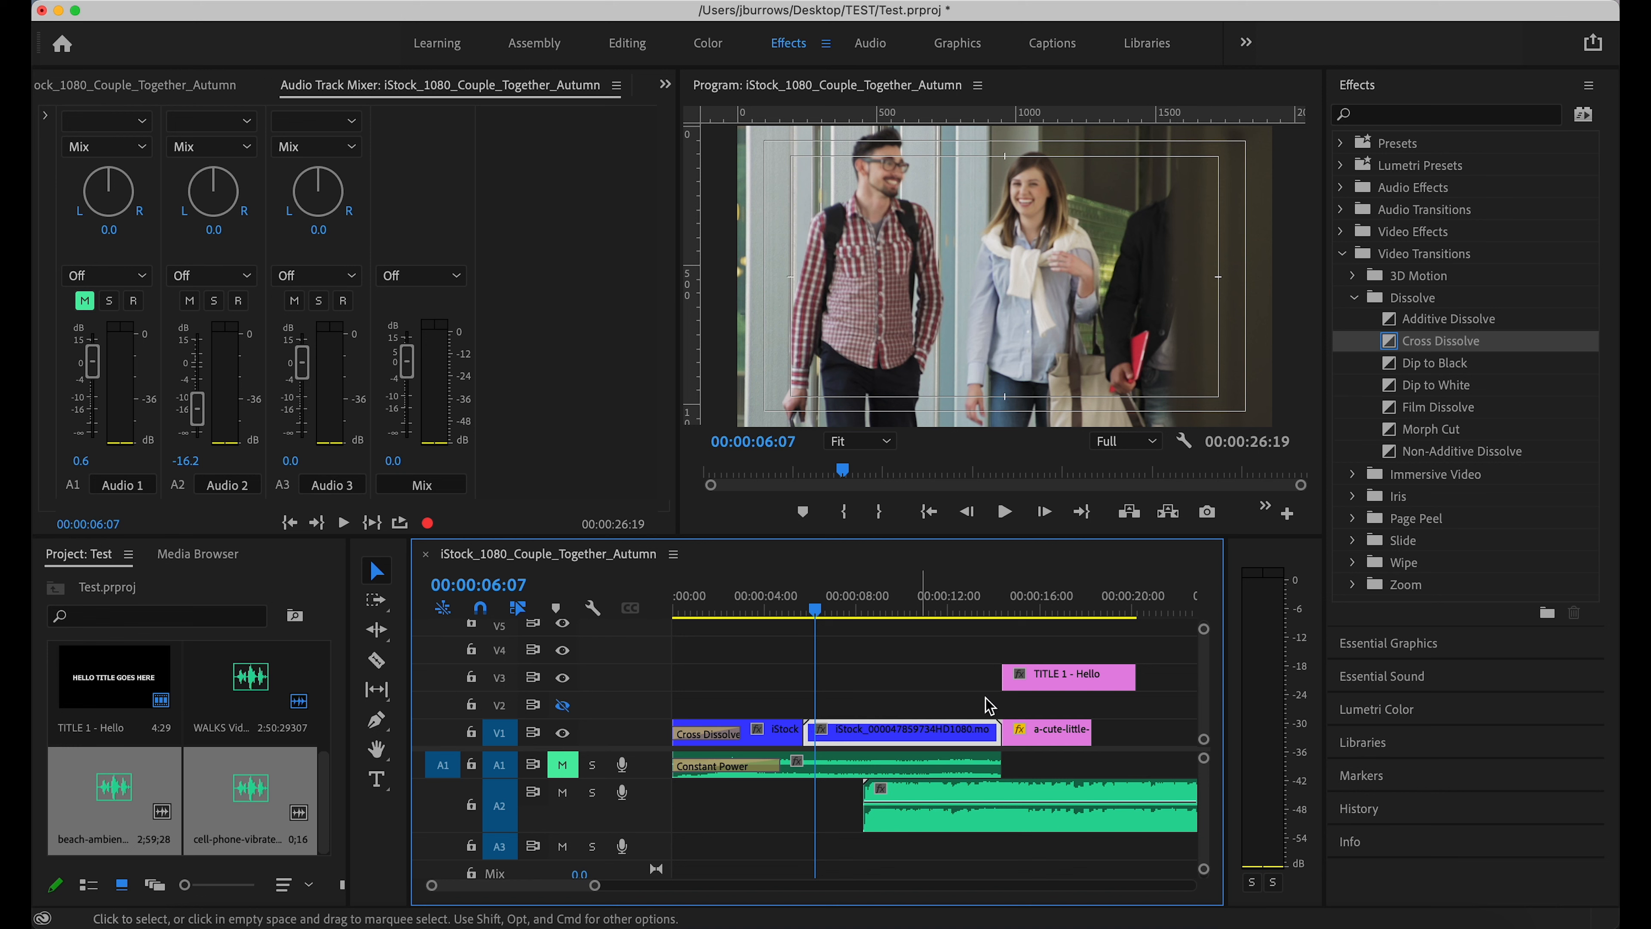
left_click_drag(593, 885, 484, 886)
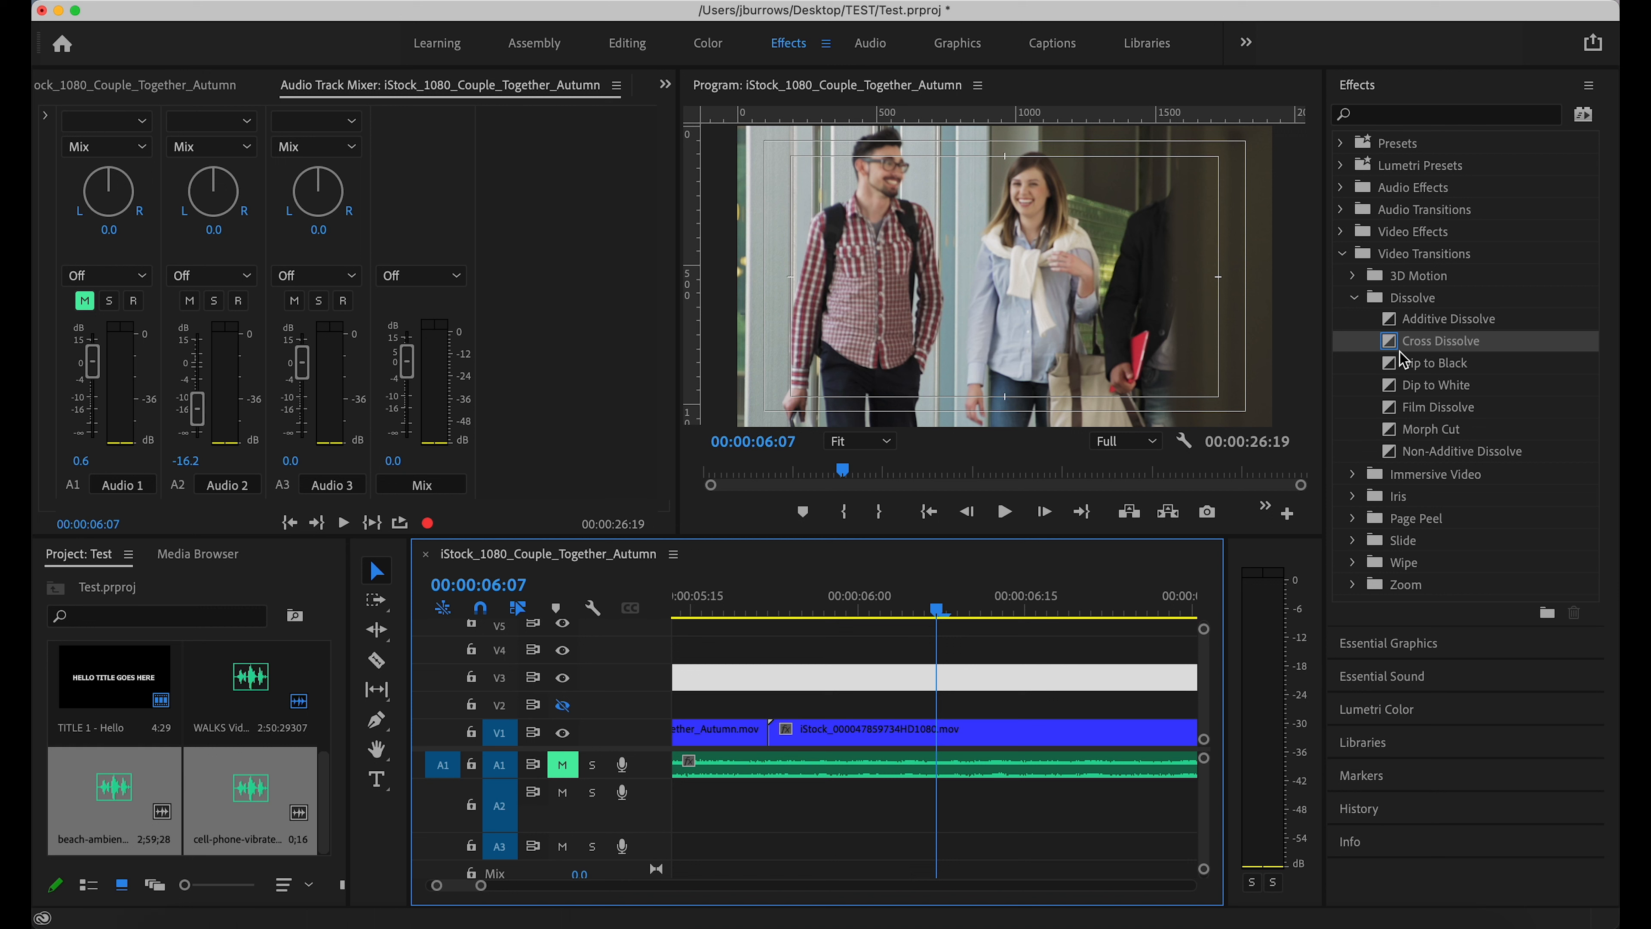
left_click_drag(1393, 351, 824, 681)
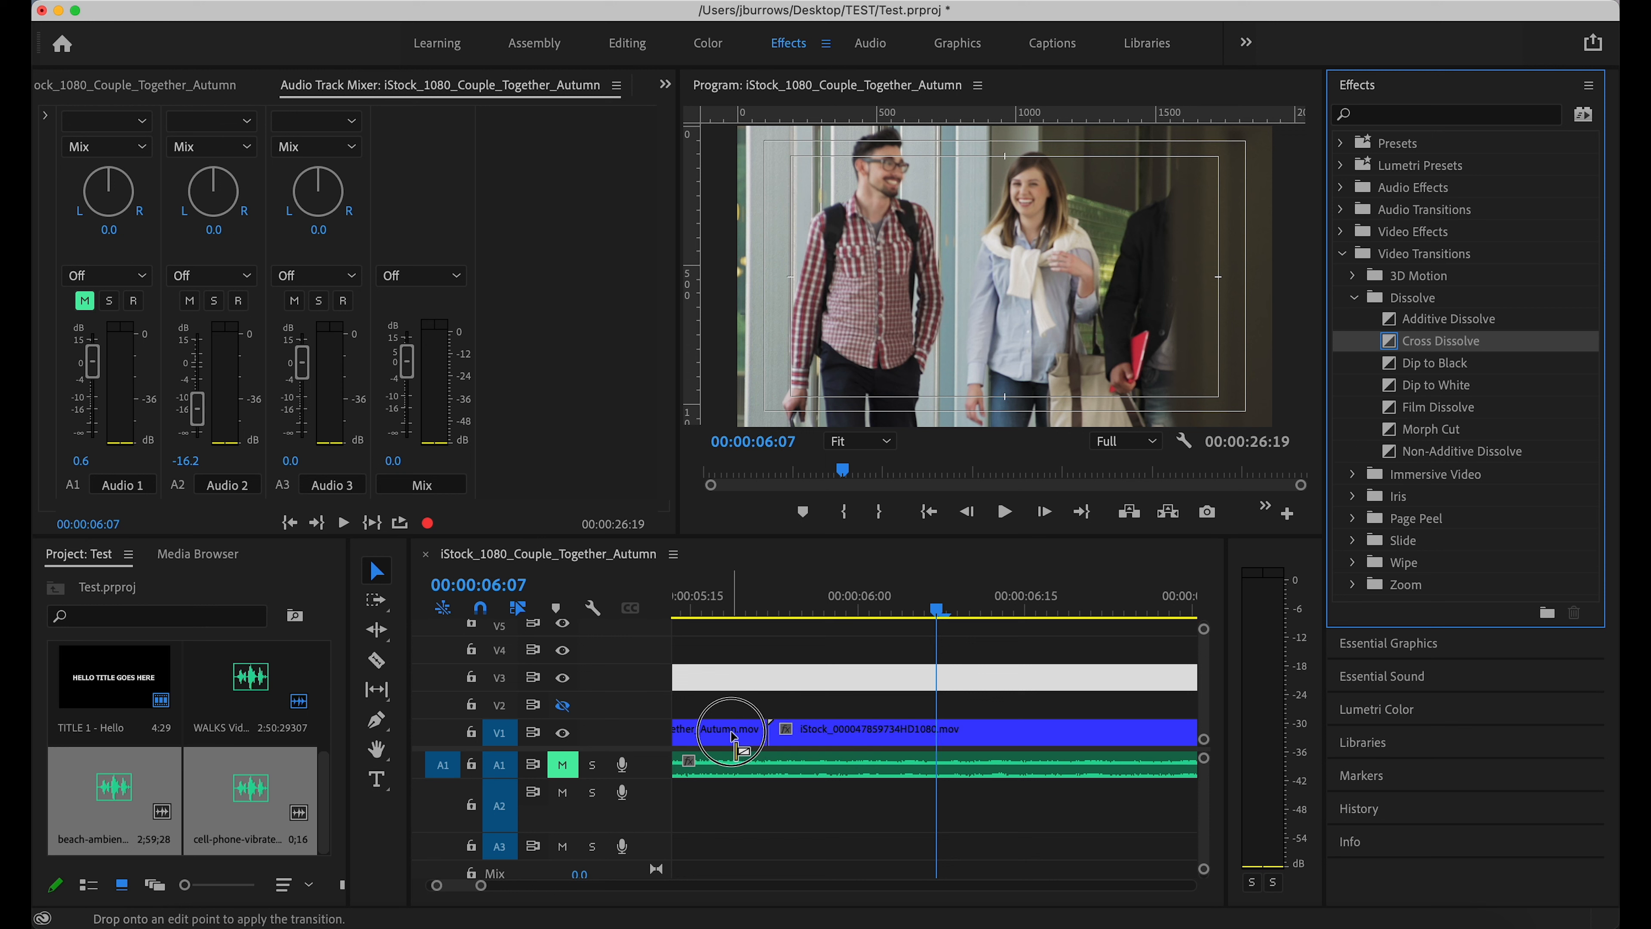
left_click_drag(824, 737, 819, 737)
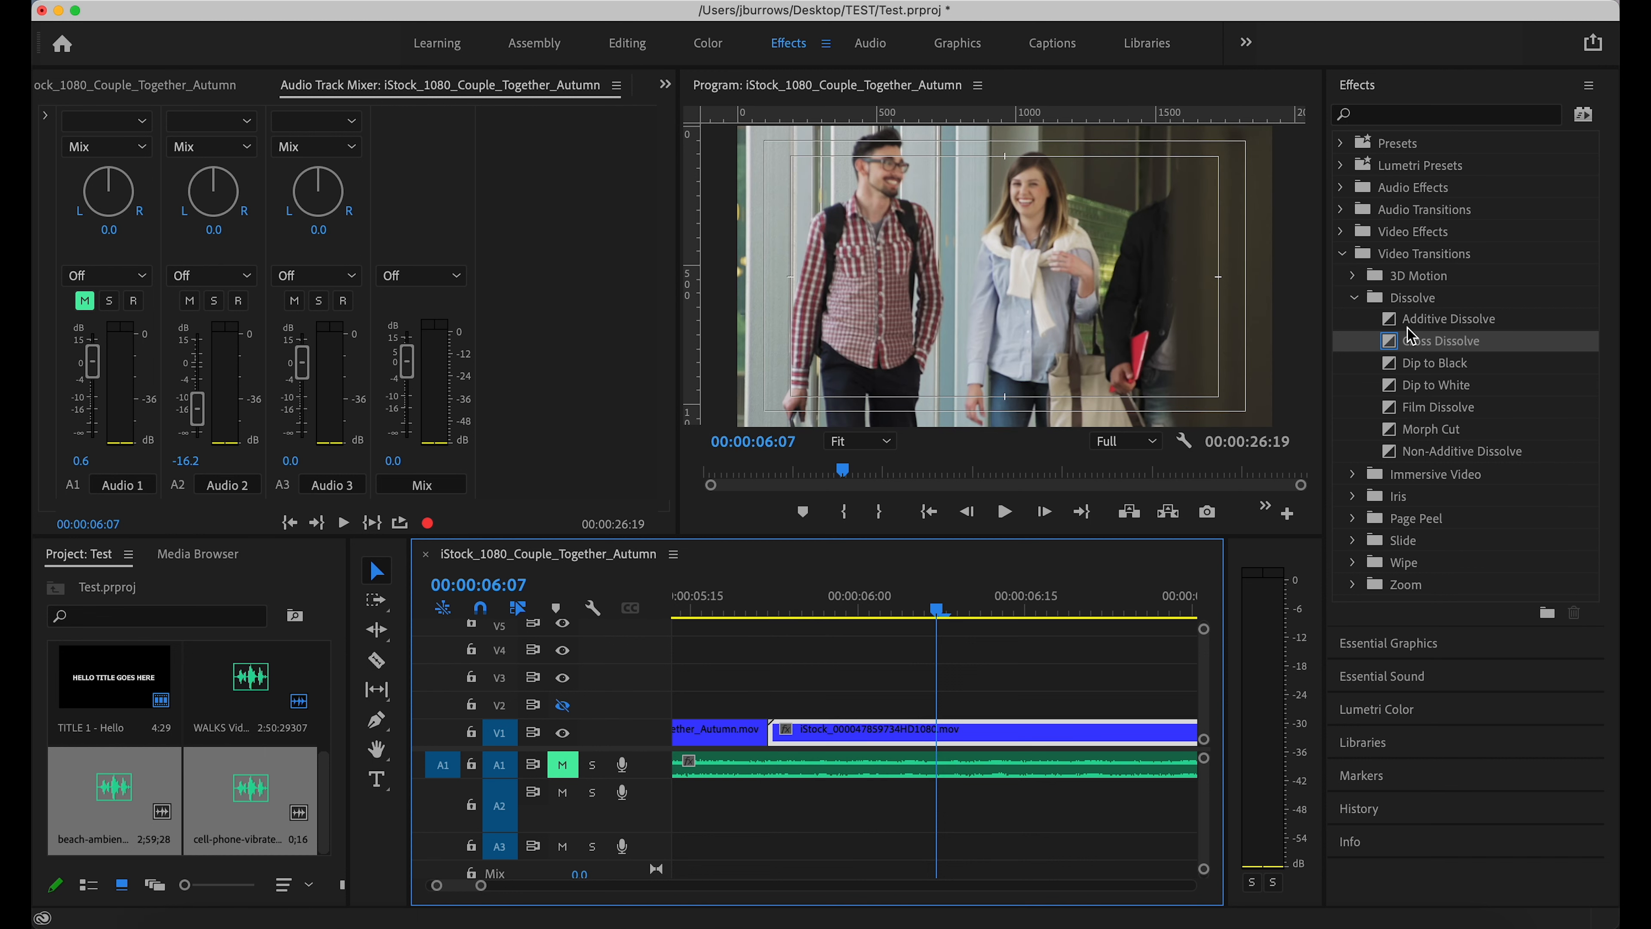
left_click_drag(1389, 351, 773, 725)
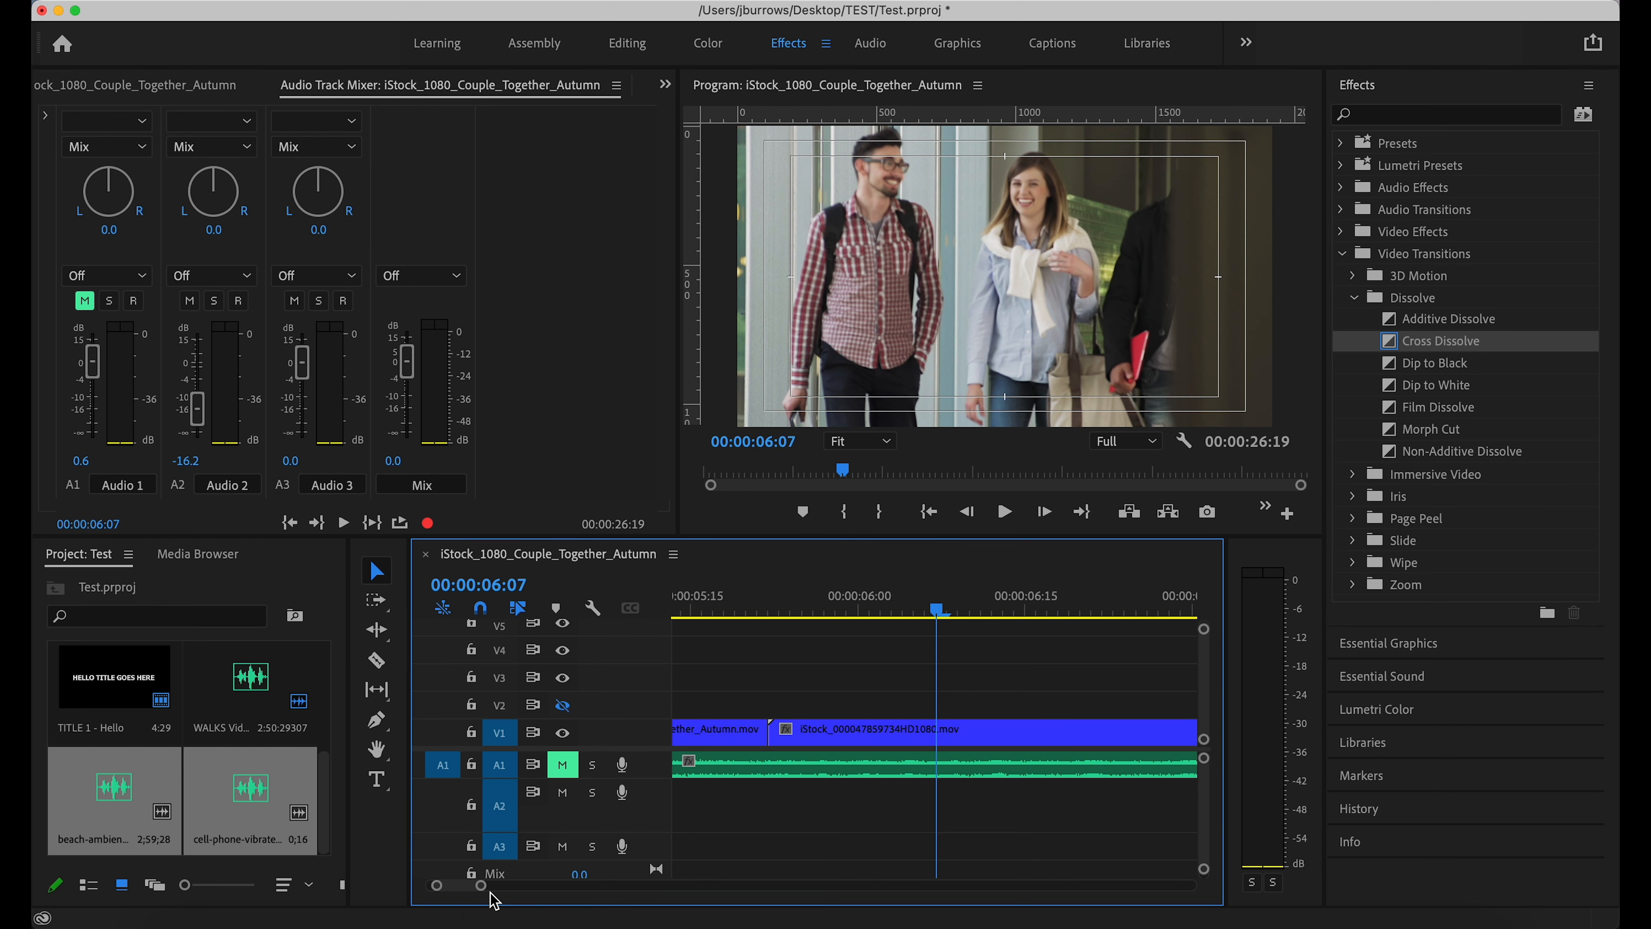
left_click_drag(481, 885, 596, 885)
left_click_drag(861, 734, 801, 704)
left_click_drag(812, 610, 741, 613)
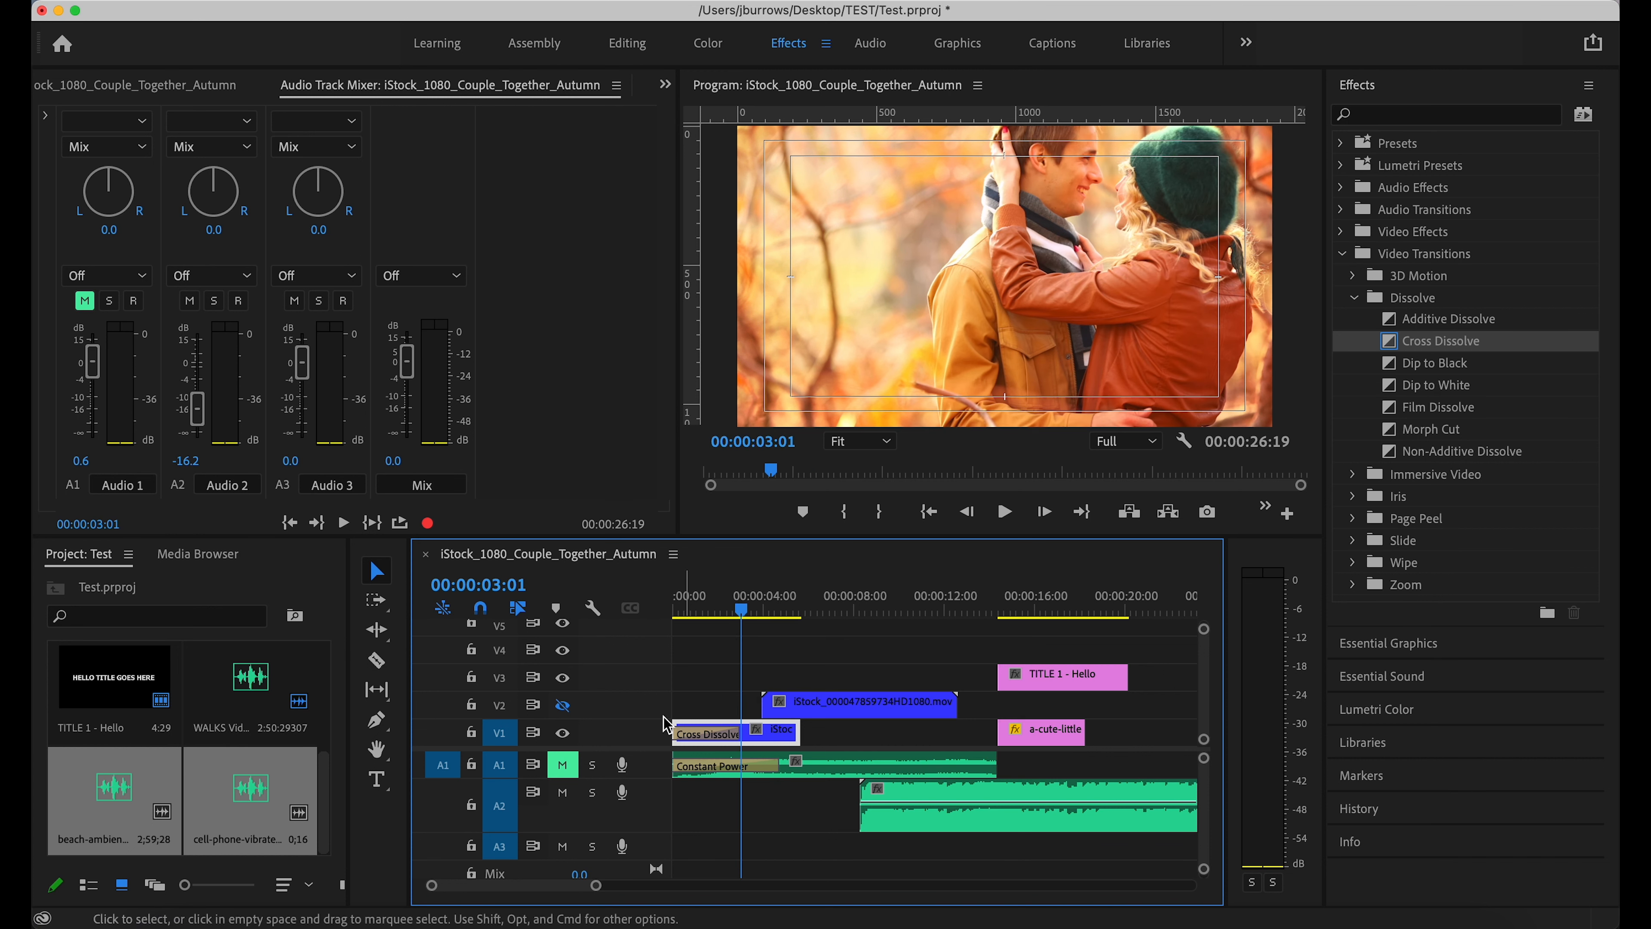
left_click(563, 704)
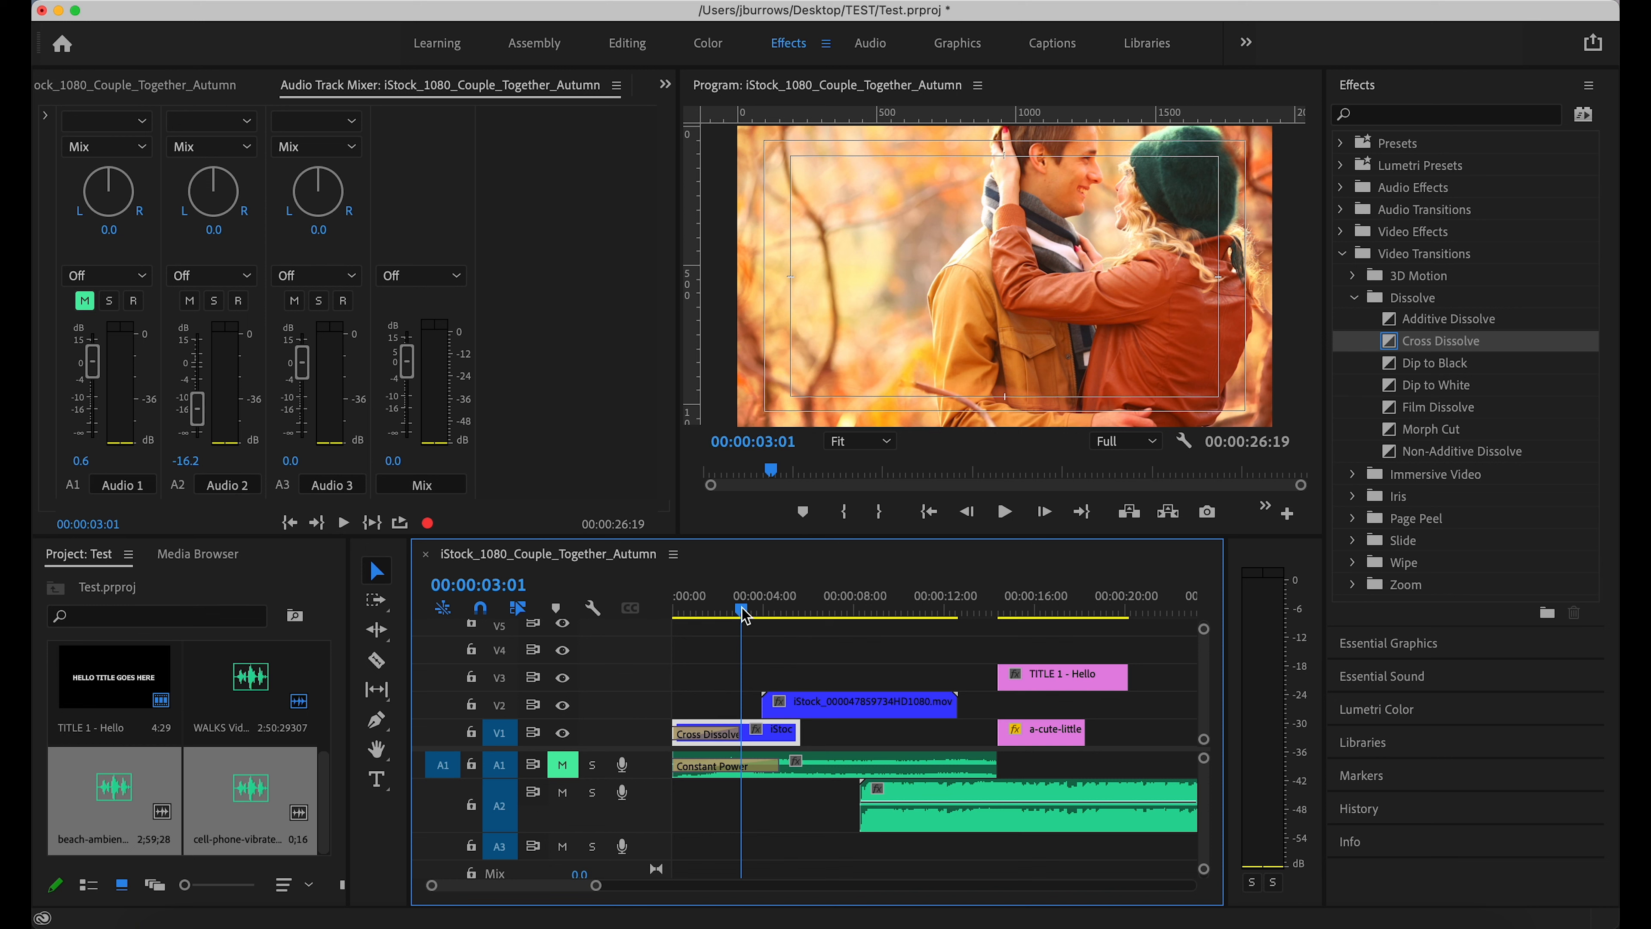
mouse_move(744, 614)
left_mouse_down()
mouse_move(777, 612)
mouse_move(748, 611)
left_mouse_up()
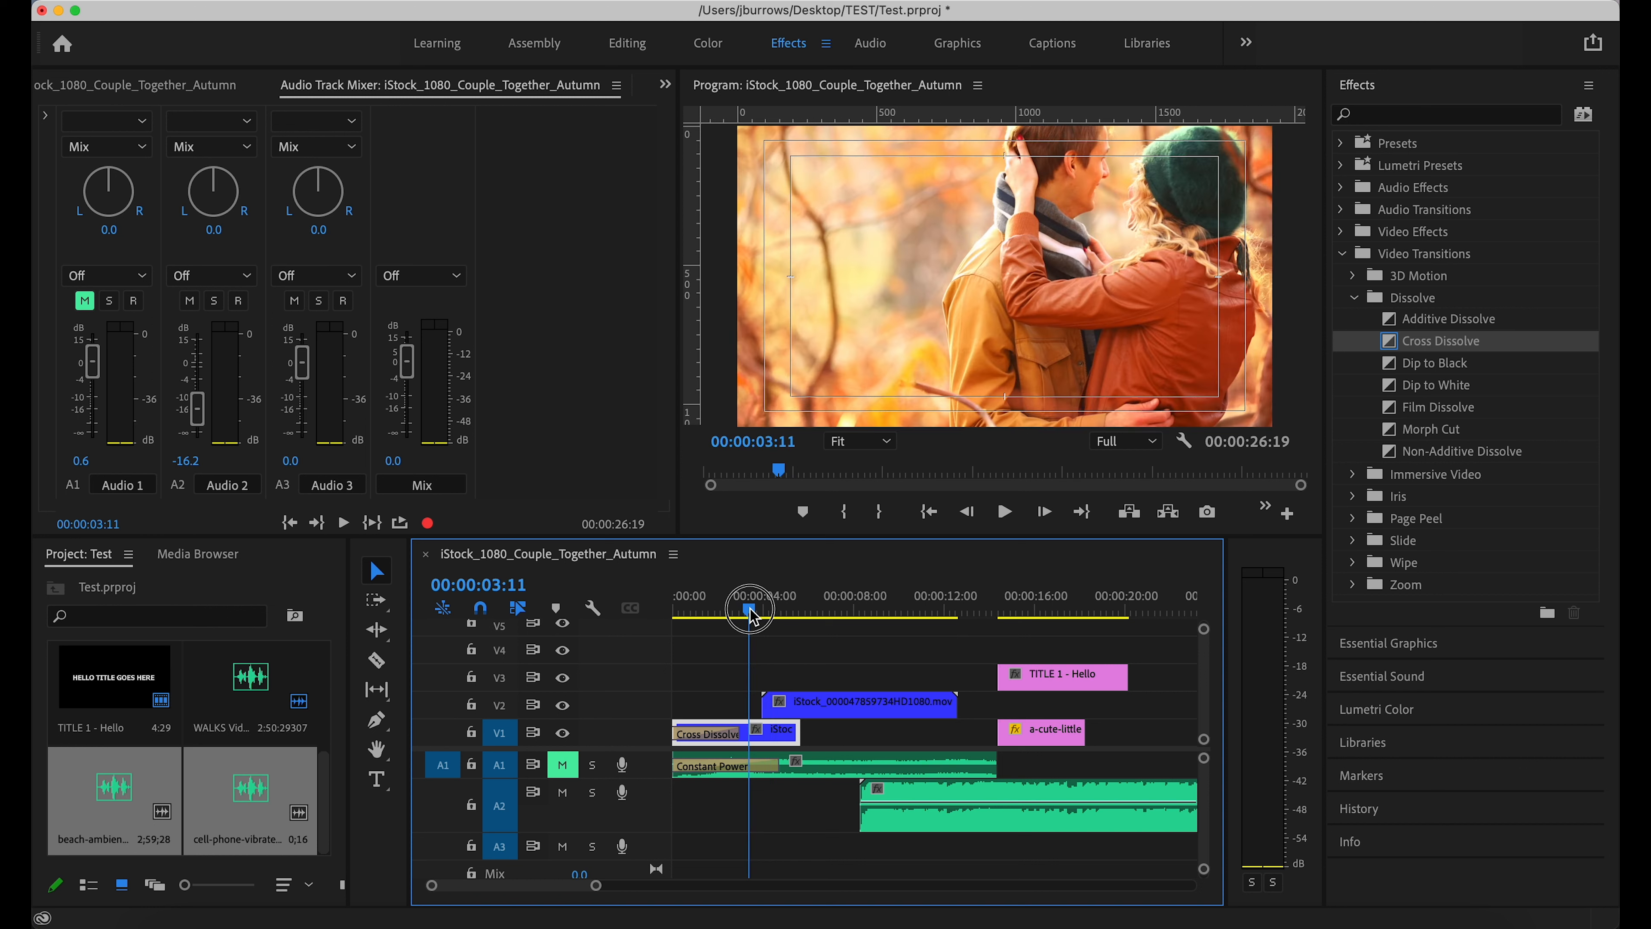
left_click_drag(1397, 345, 774, 712)
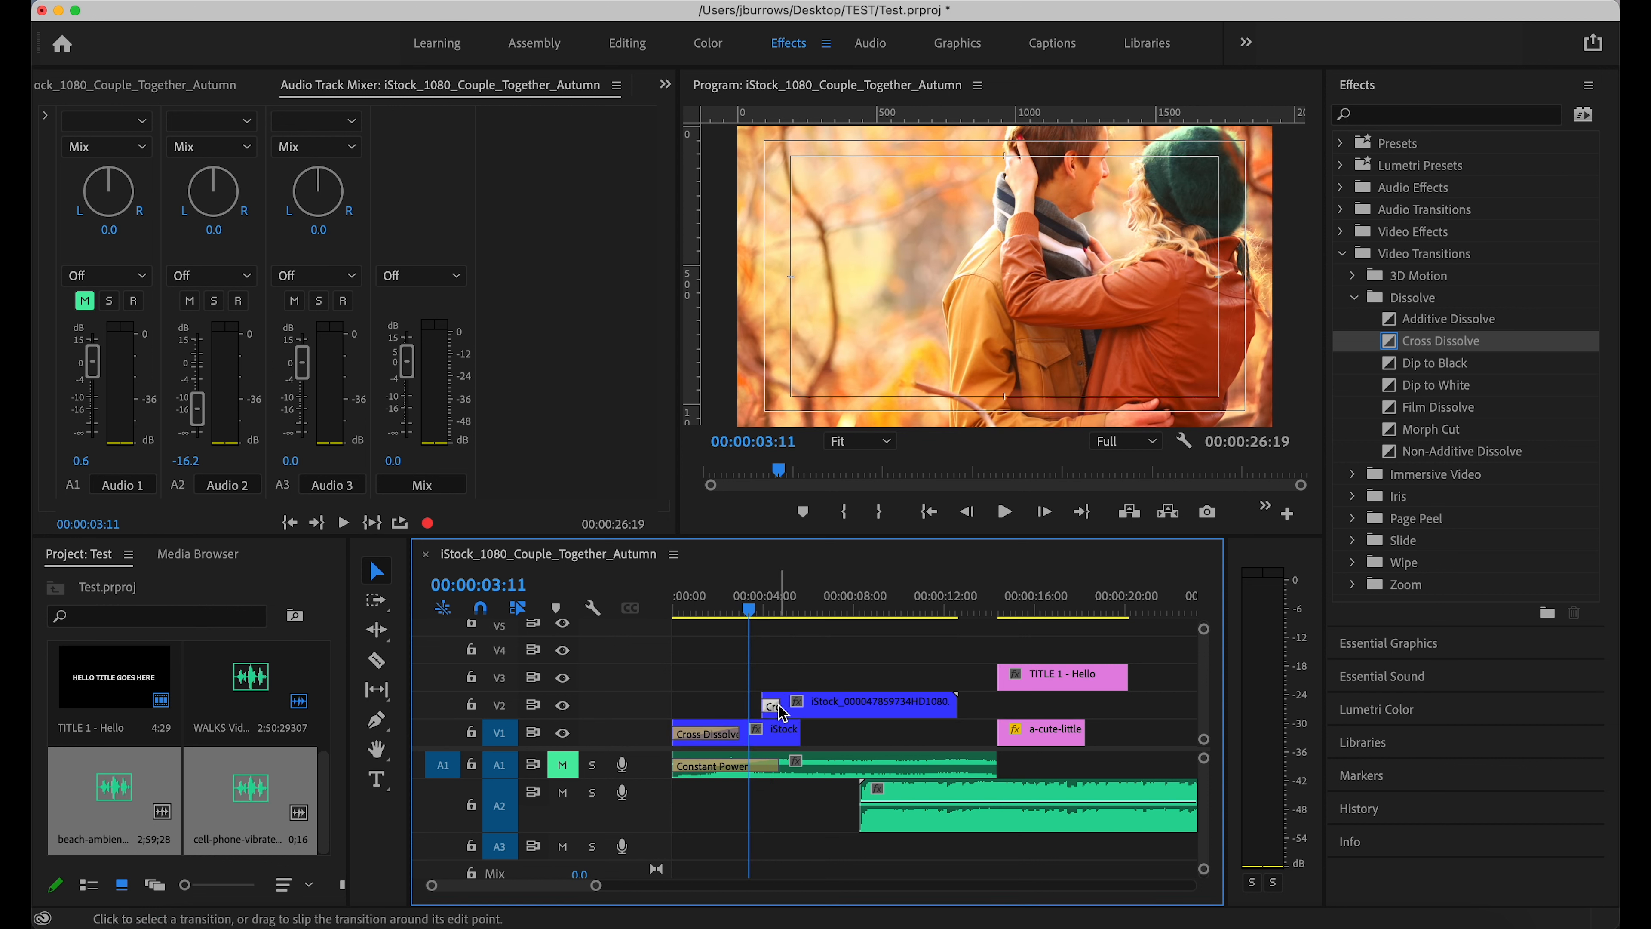
double_click(782, 713)
left_click(797, 468)
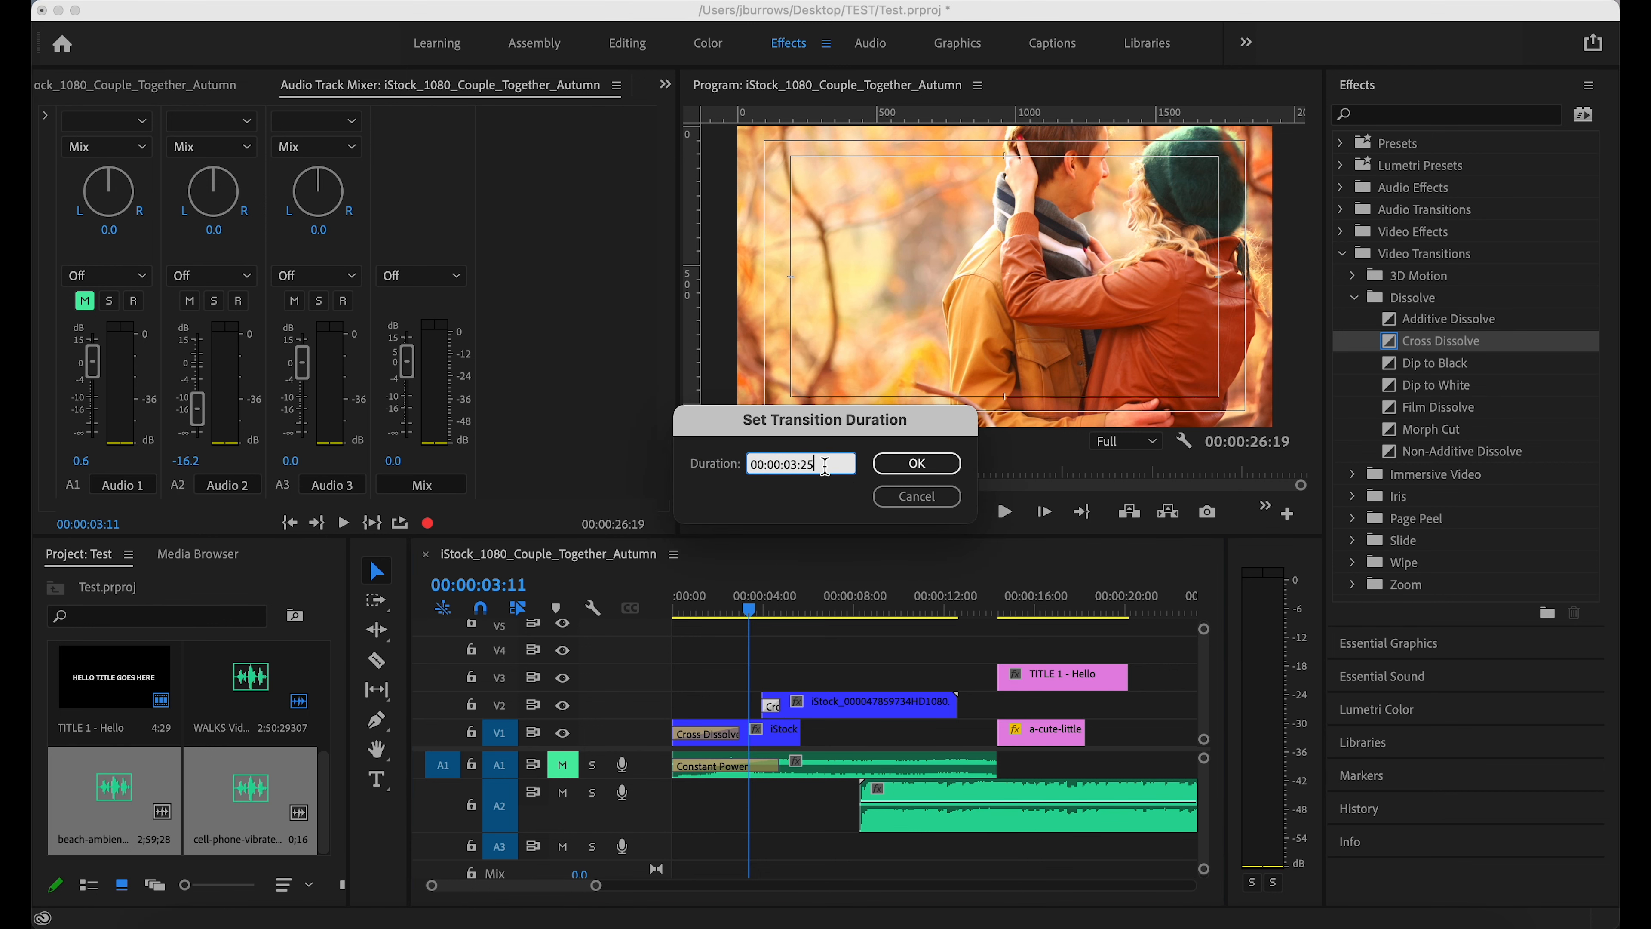
type("00")
left_click(917, 463)
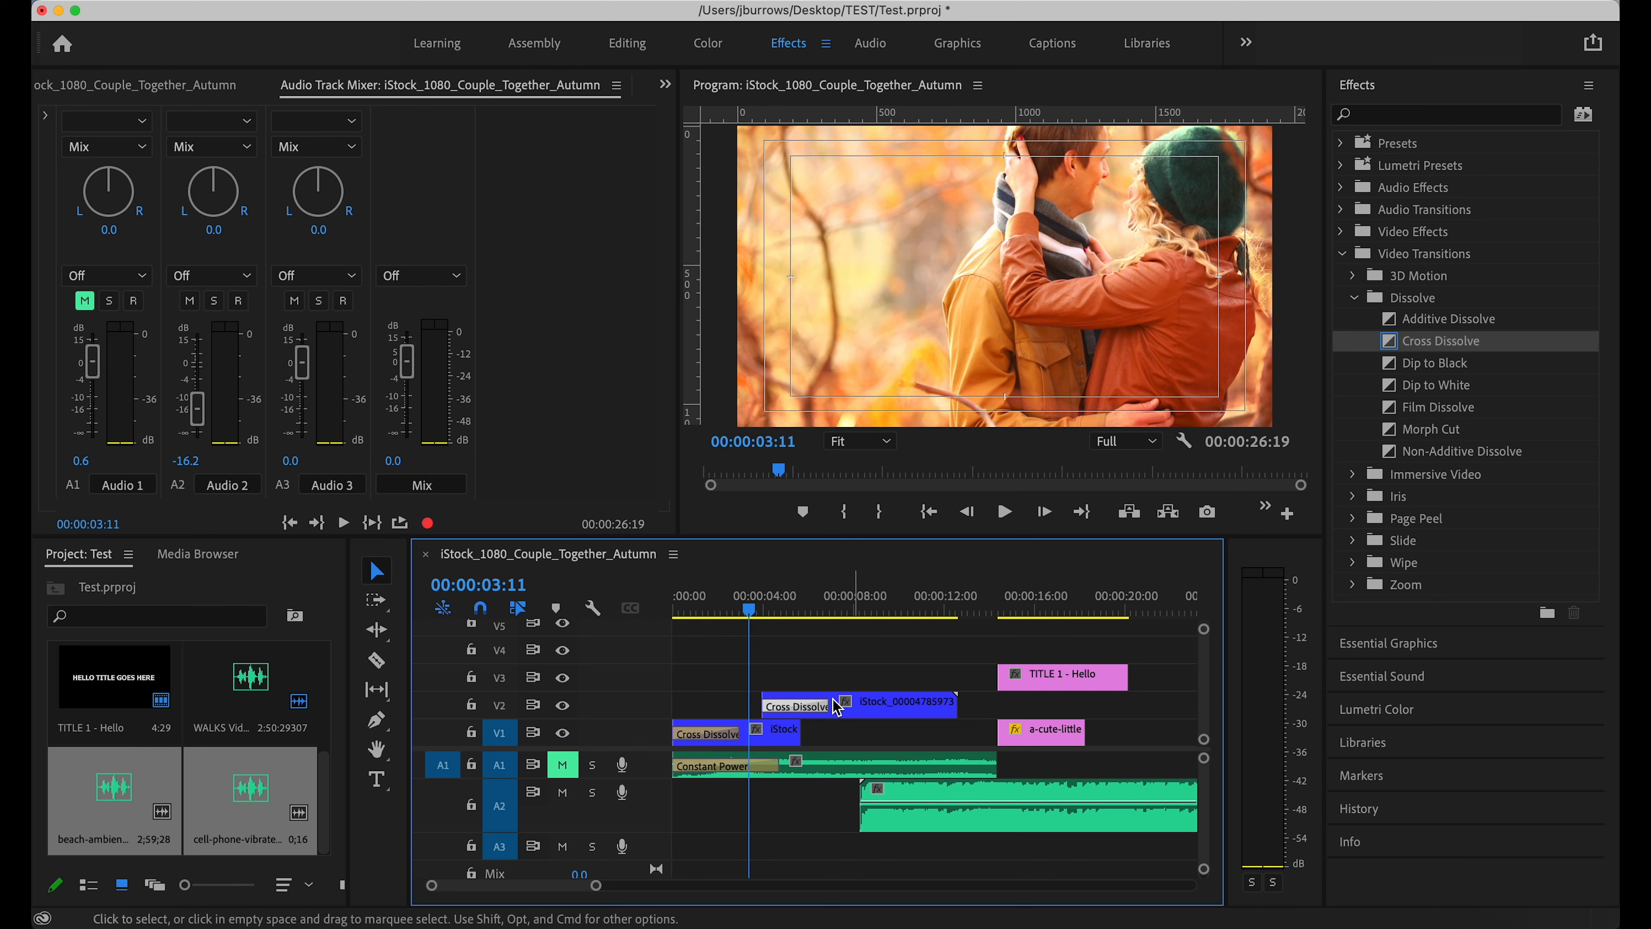
- Play the sequence from the beginning through the Cross Dissolve at the start of the V2 clip
key("Home")
key("space")
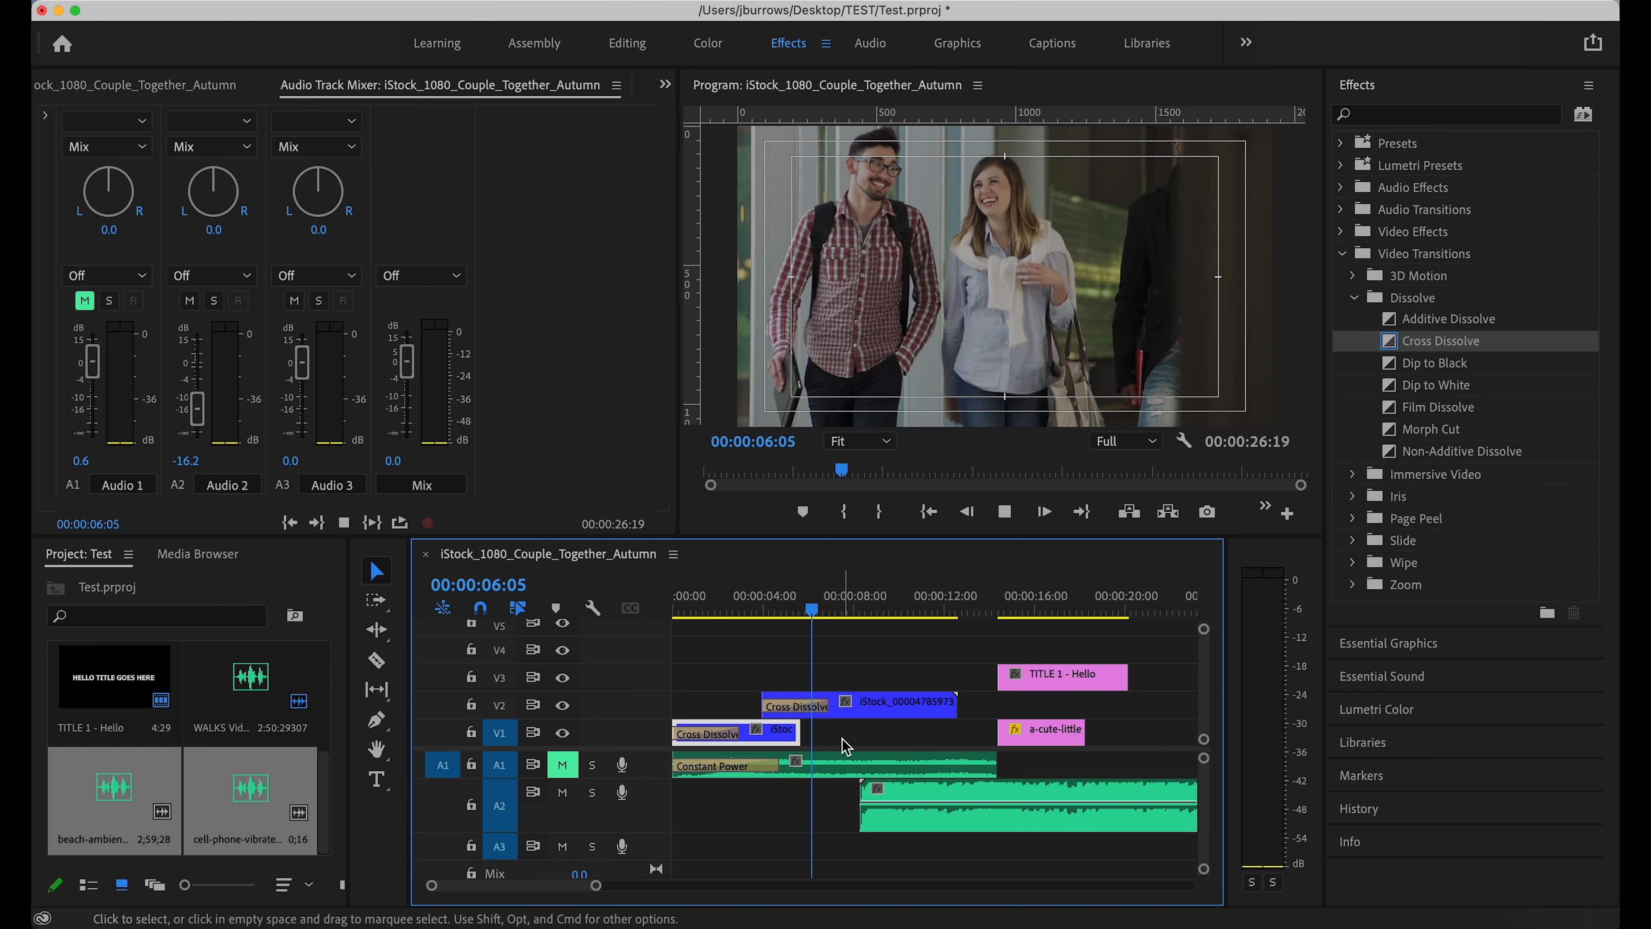
key("space")
- Extend the end of the first clip on V1 to the end of the V2 Cross Dissolve and play the blend between both clips
left_click_drag(796, 738, 828, 731)
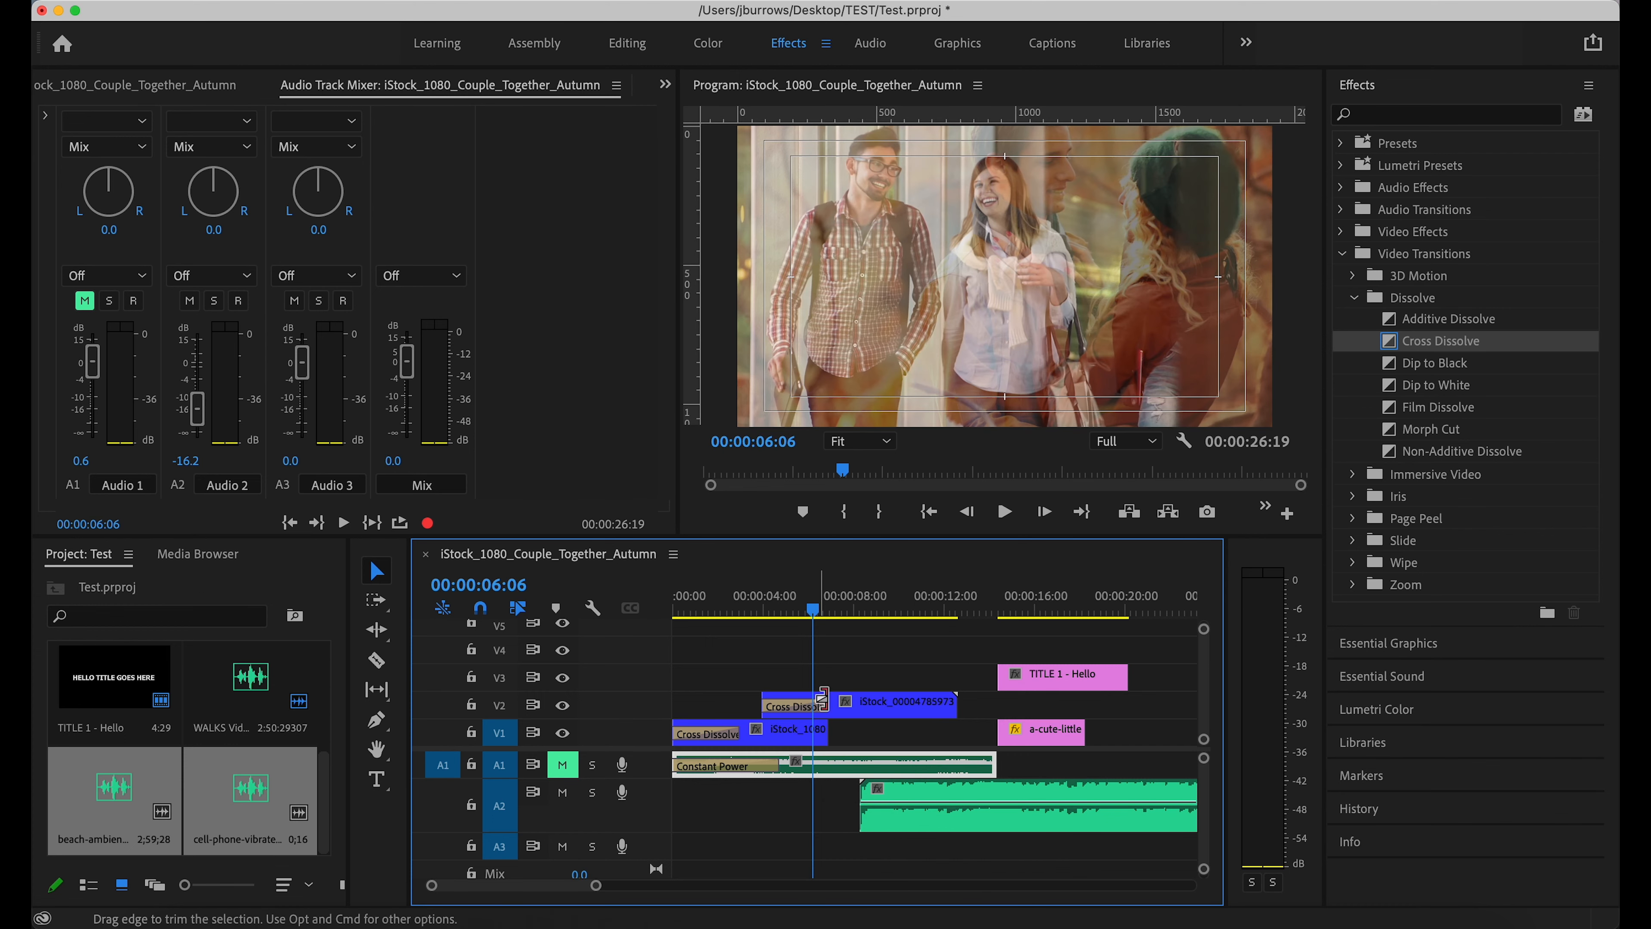
left_click_drag(814, 610, 750, 607)
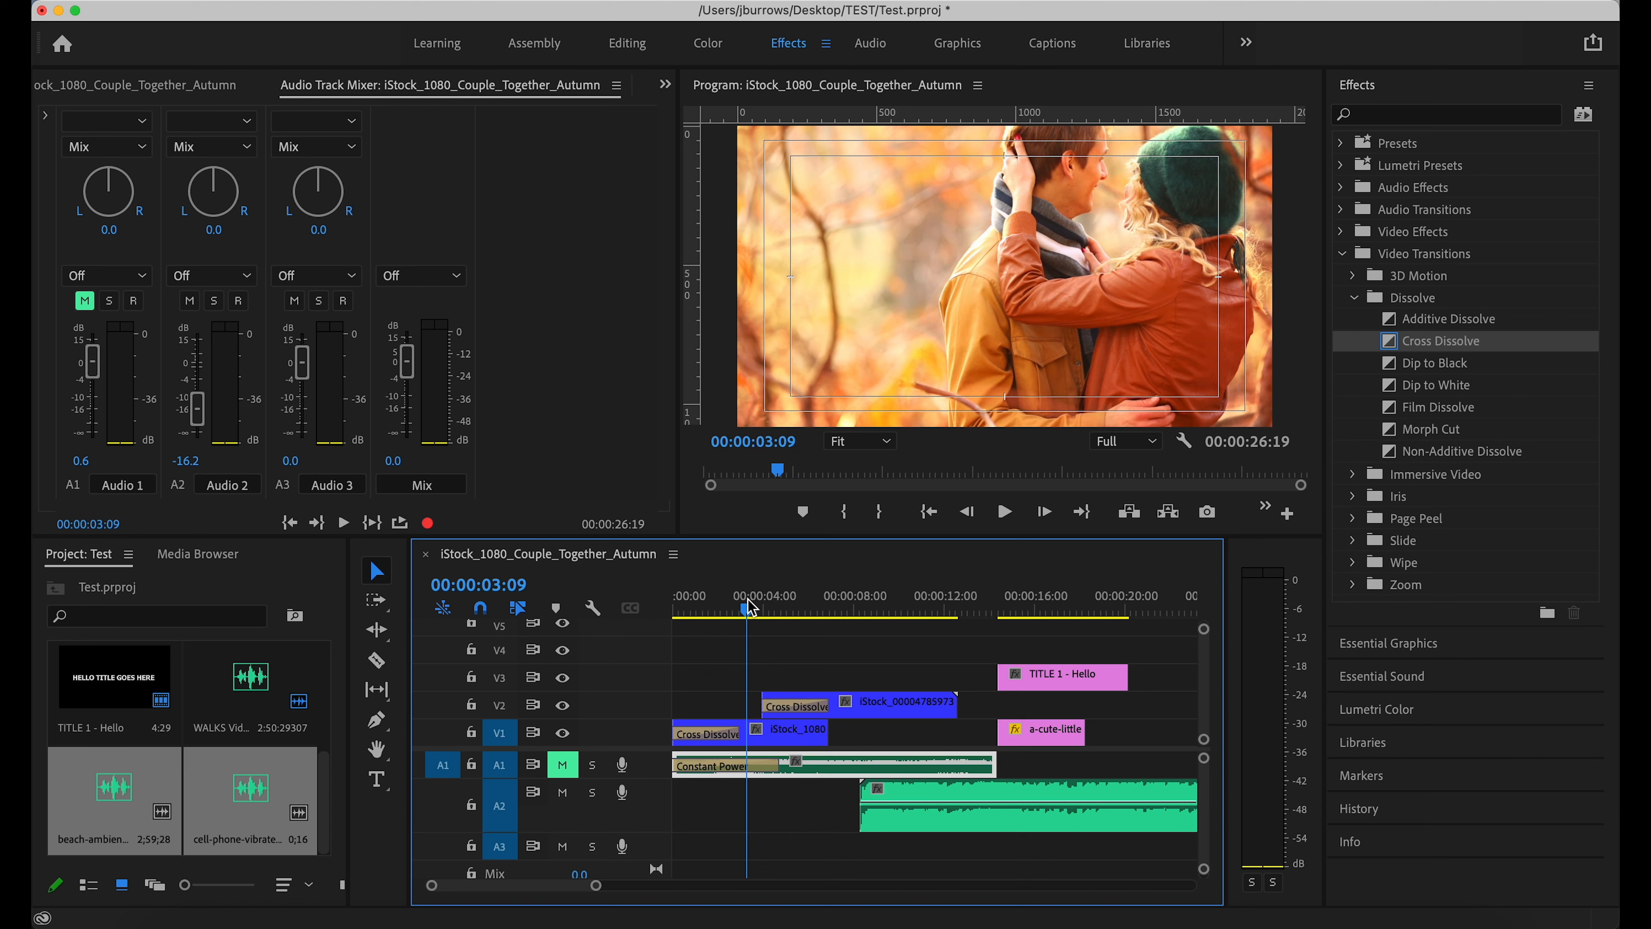
key("space")
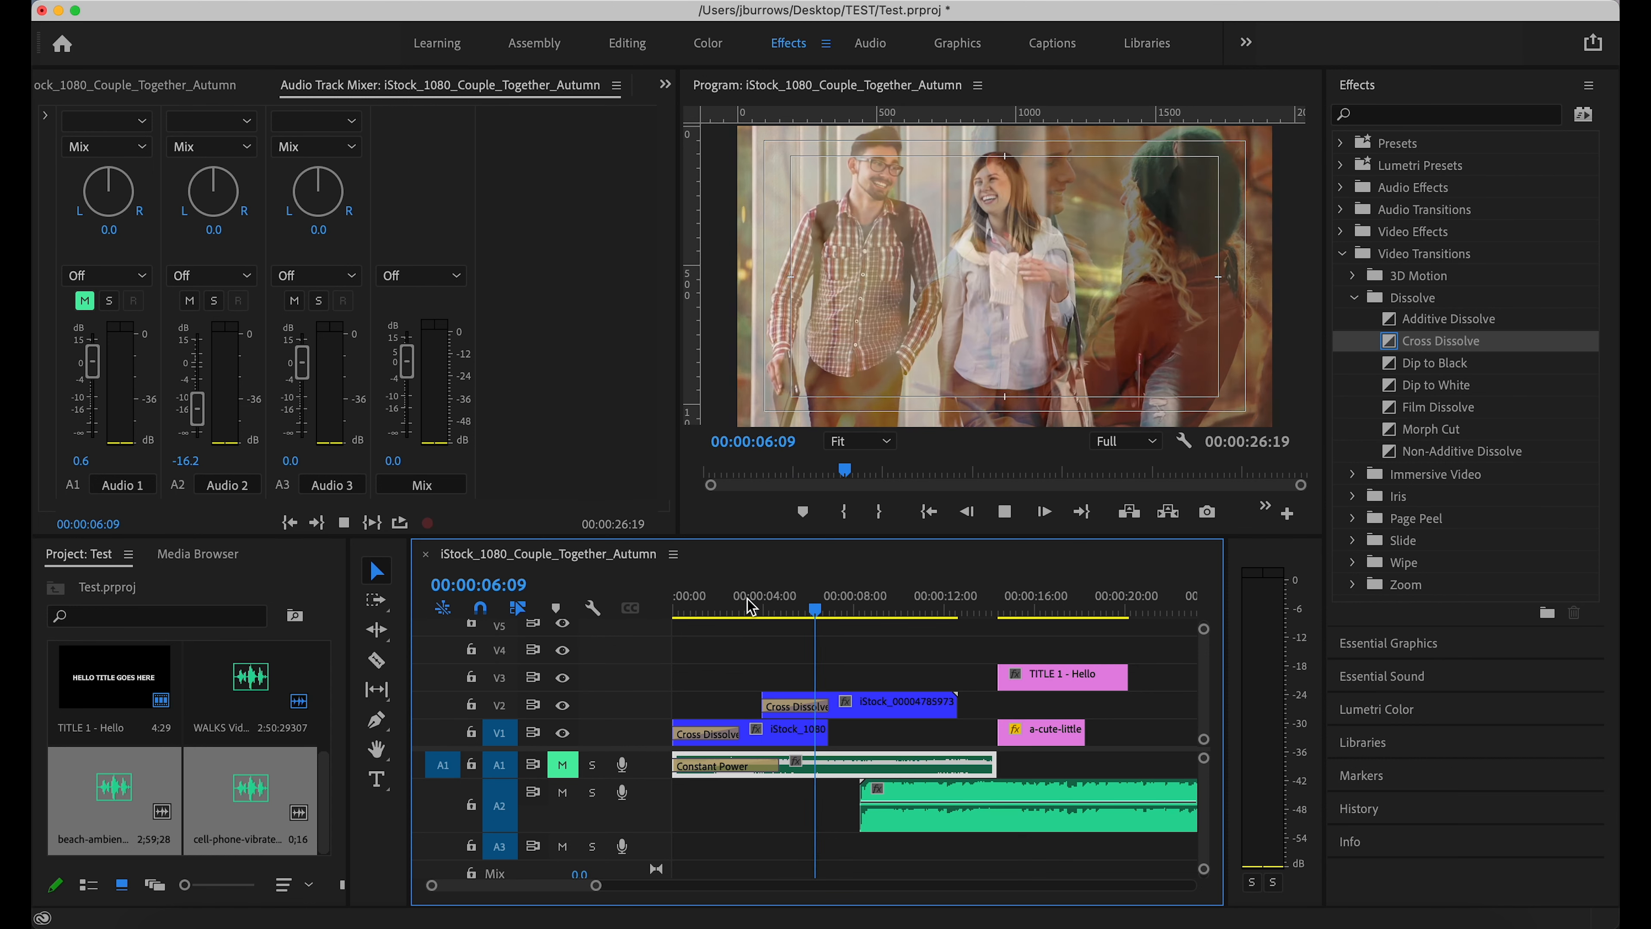
key("space")
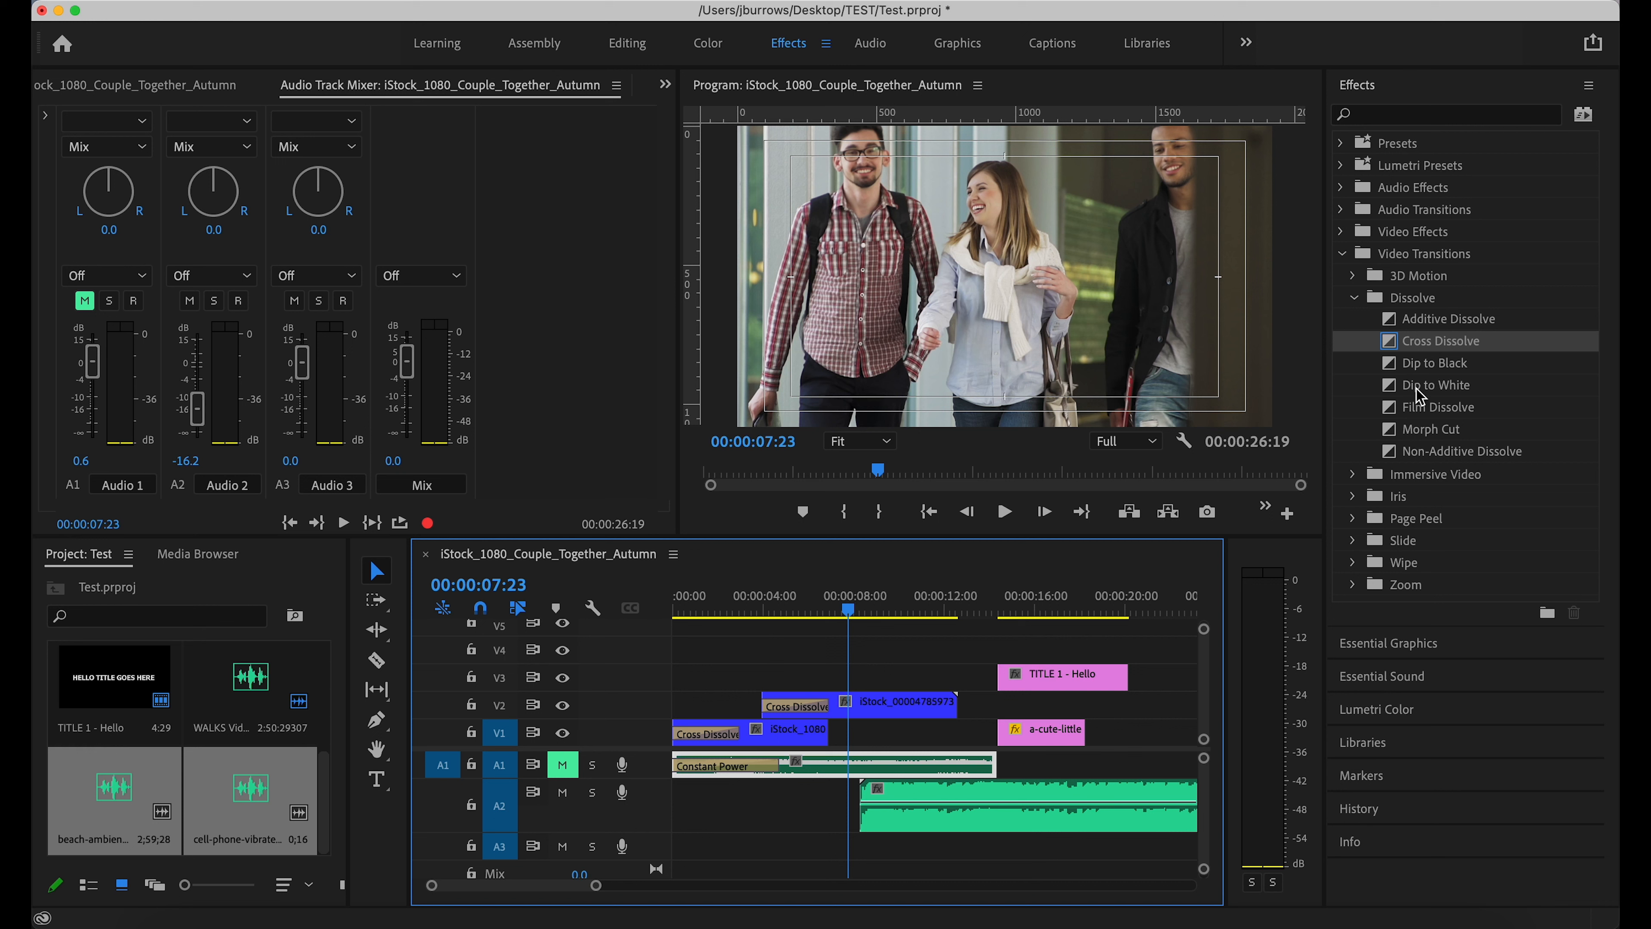
- Examine the transitions available in the Slide and Wipe groups of the video transitions
left_click(1353, 562)
left_click(1353, 540)
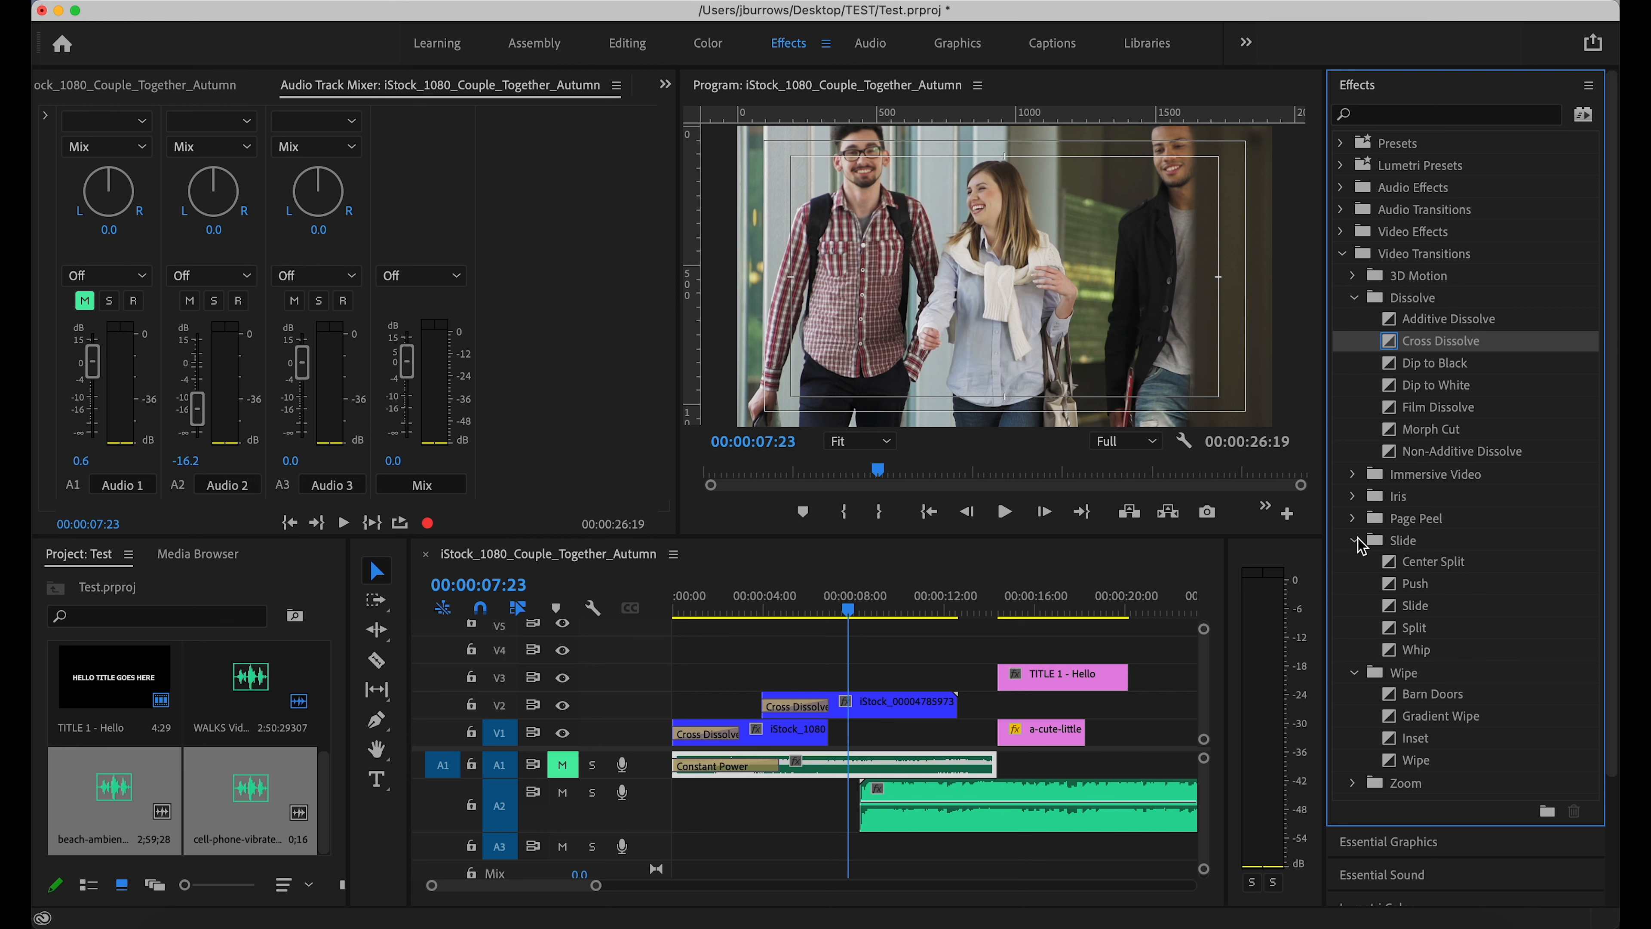
left_click(1354, 672)
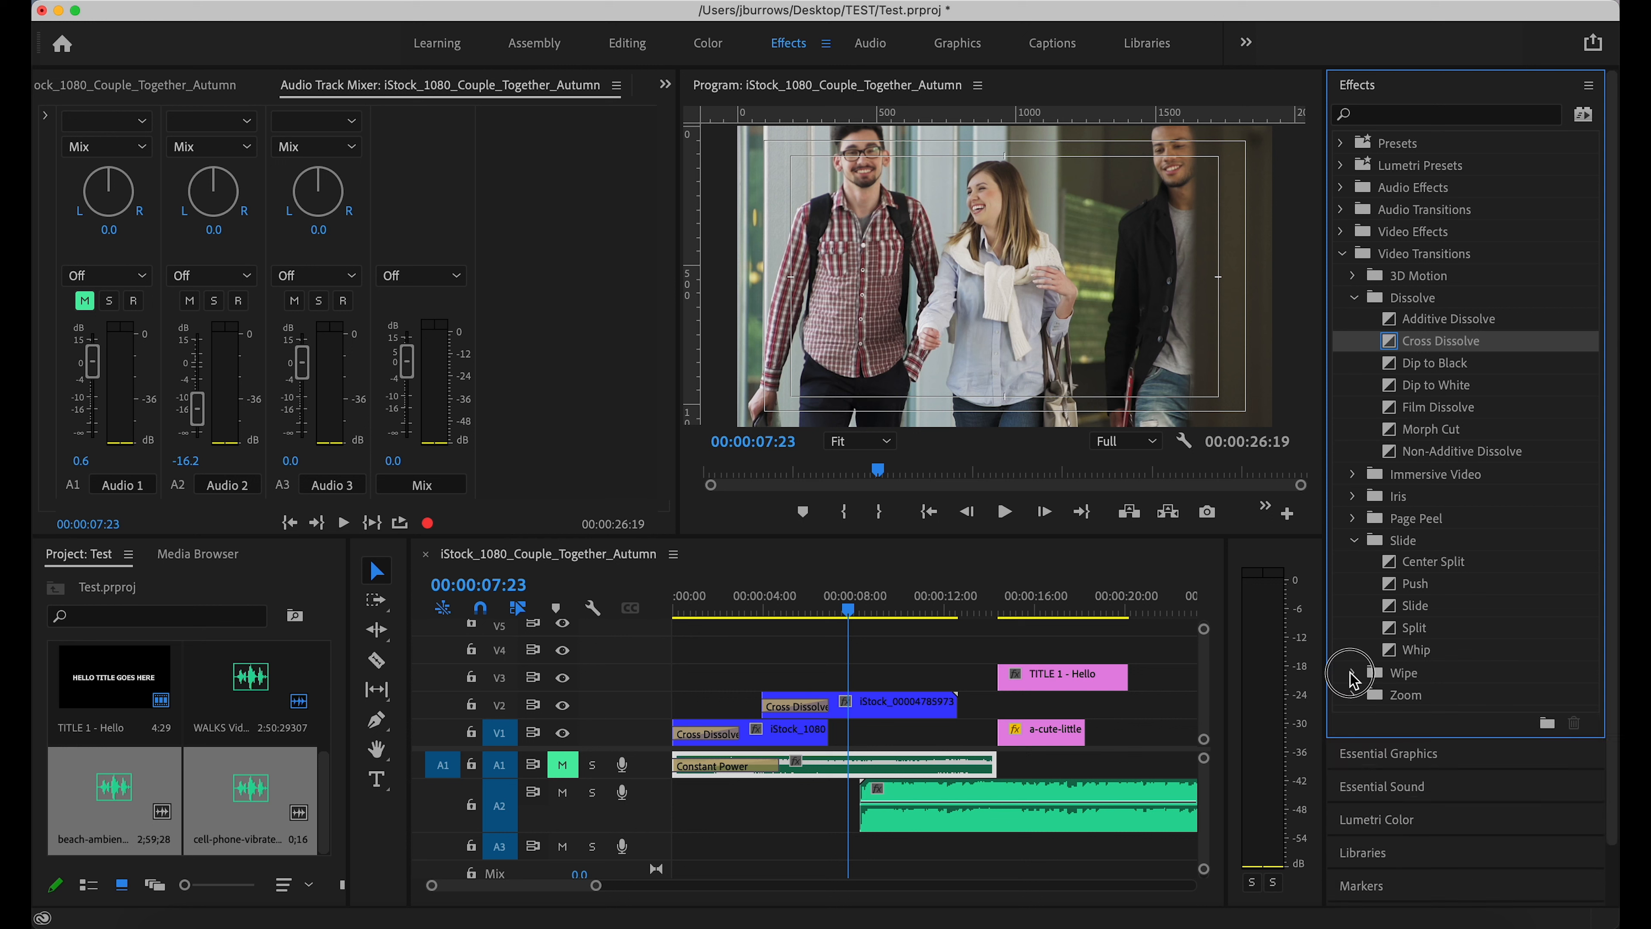
left_click(1354, 540)
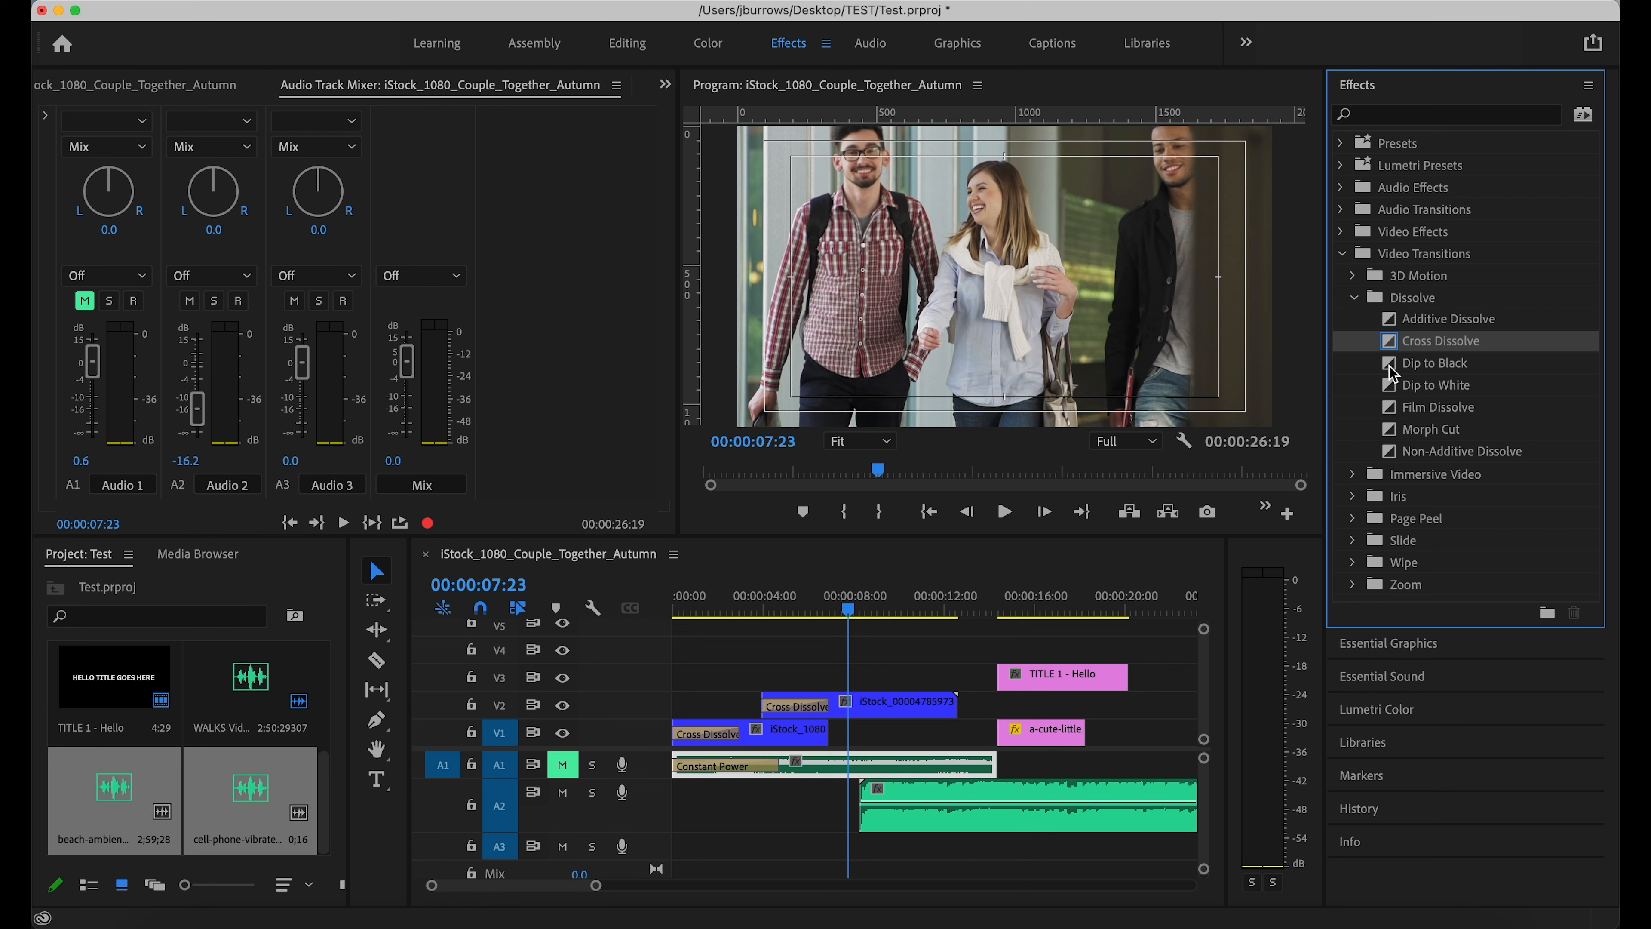
left_click(1342, 255)
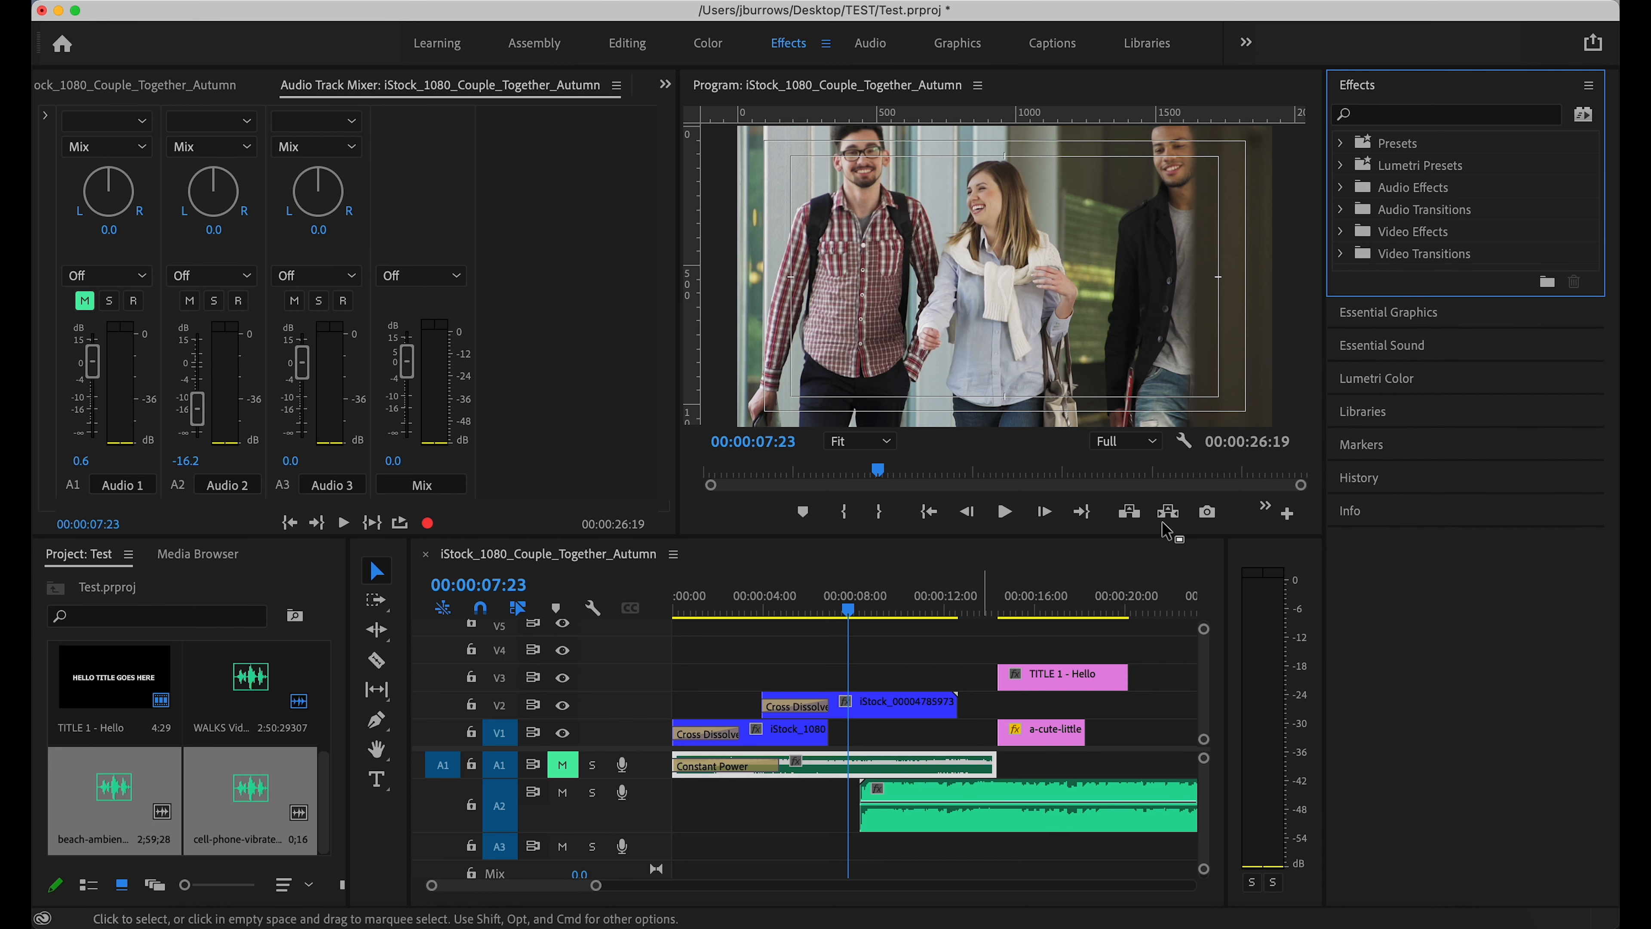
left_click(1341, 255)
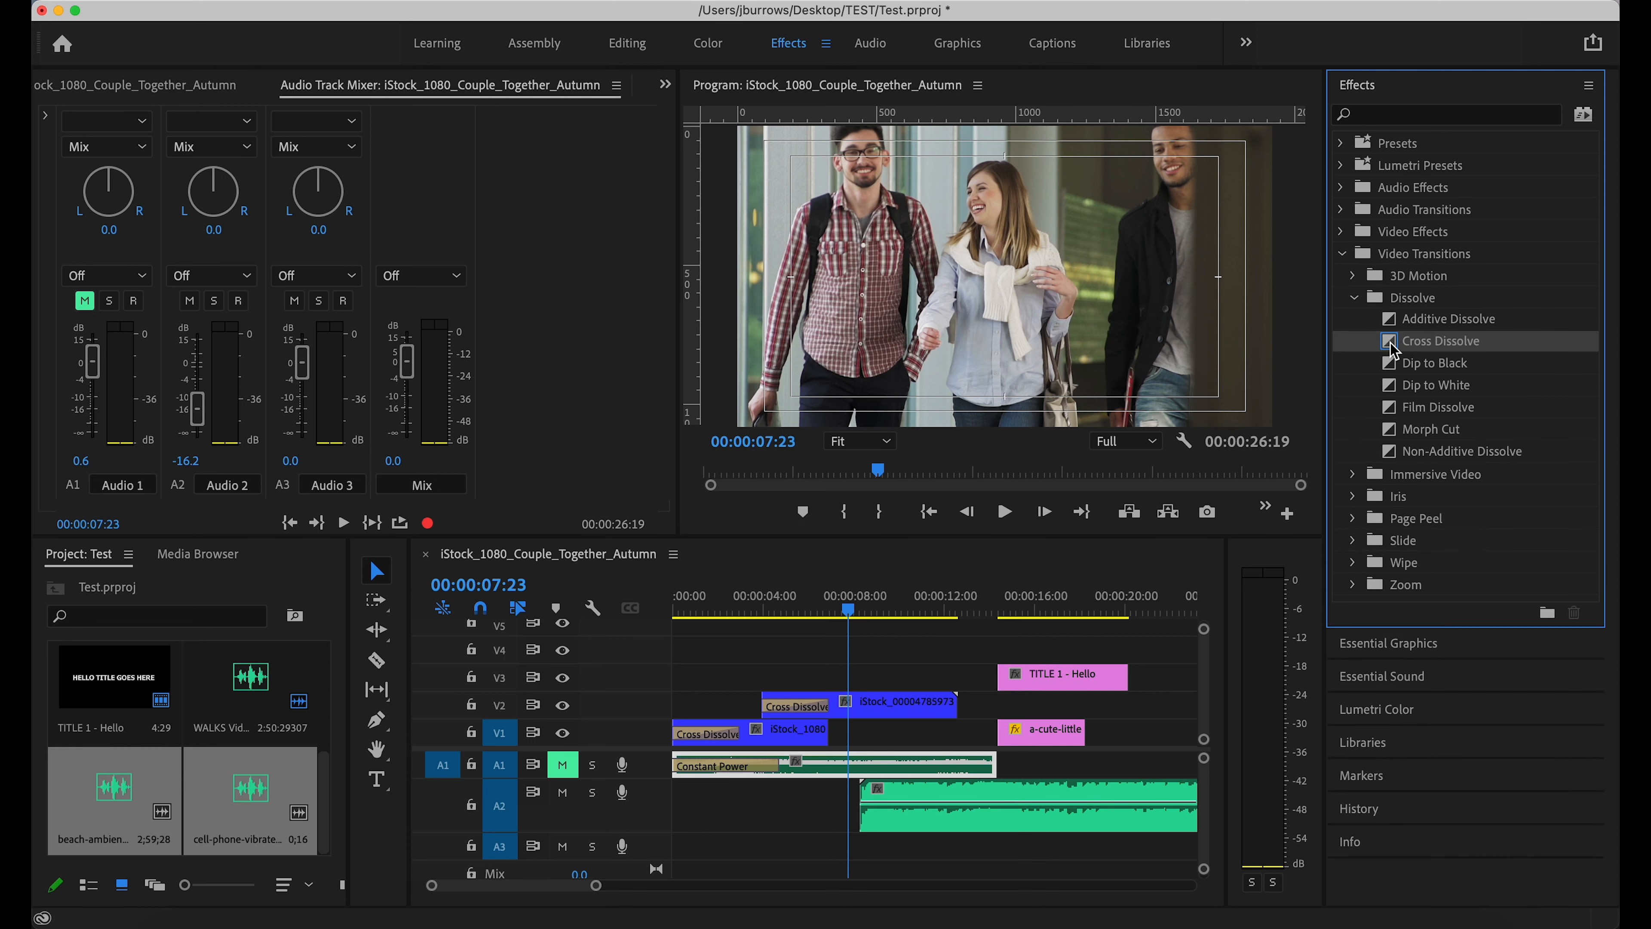
- Apply Cross Dissolve to the end of the V2 clip and set the seconds of its duration to 2
left_click_drag(1390, 345, 953, 715)
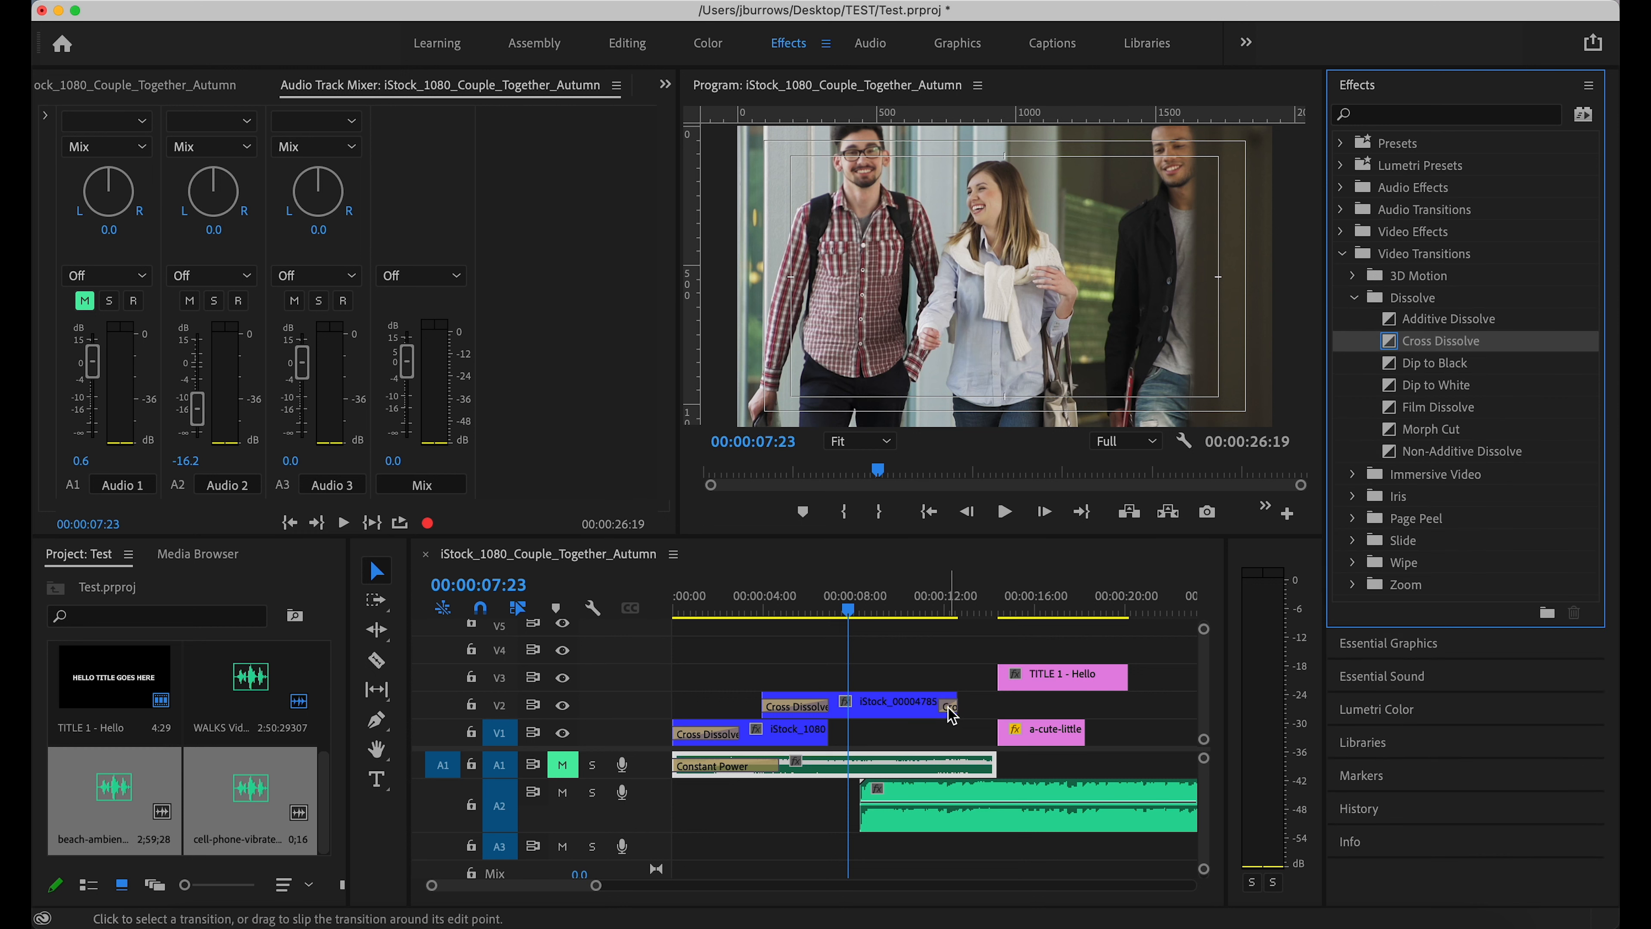
double_click(949, 706)
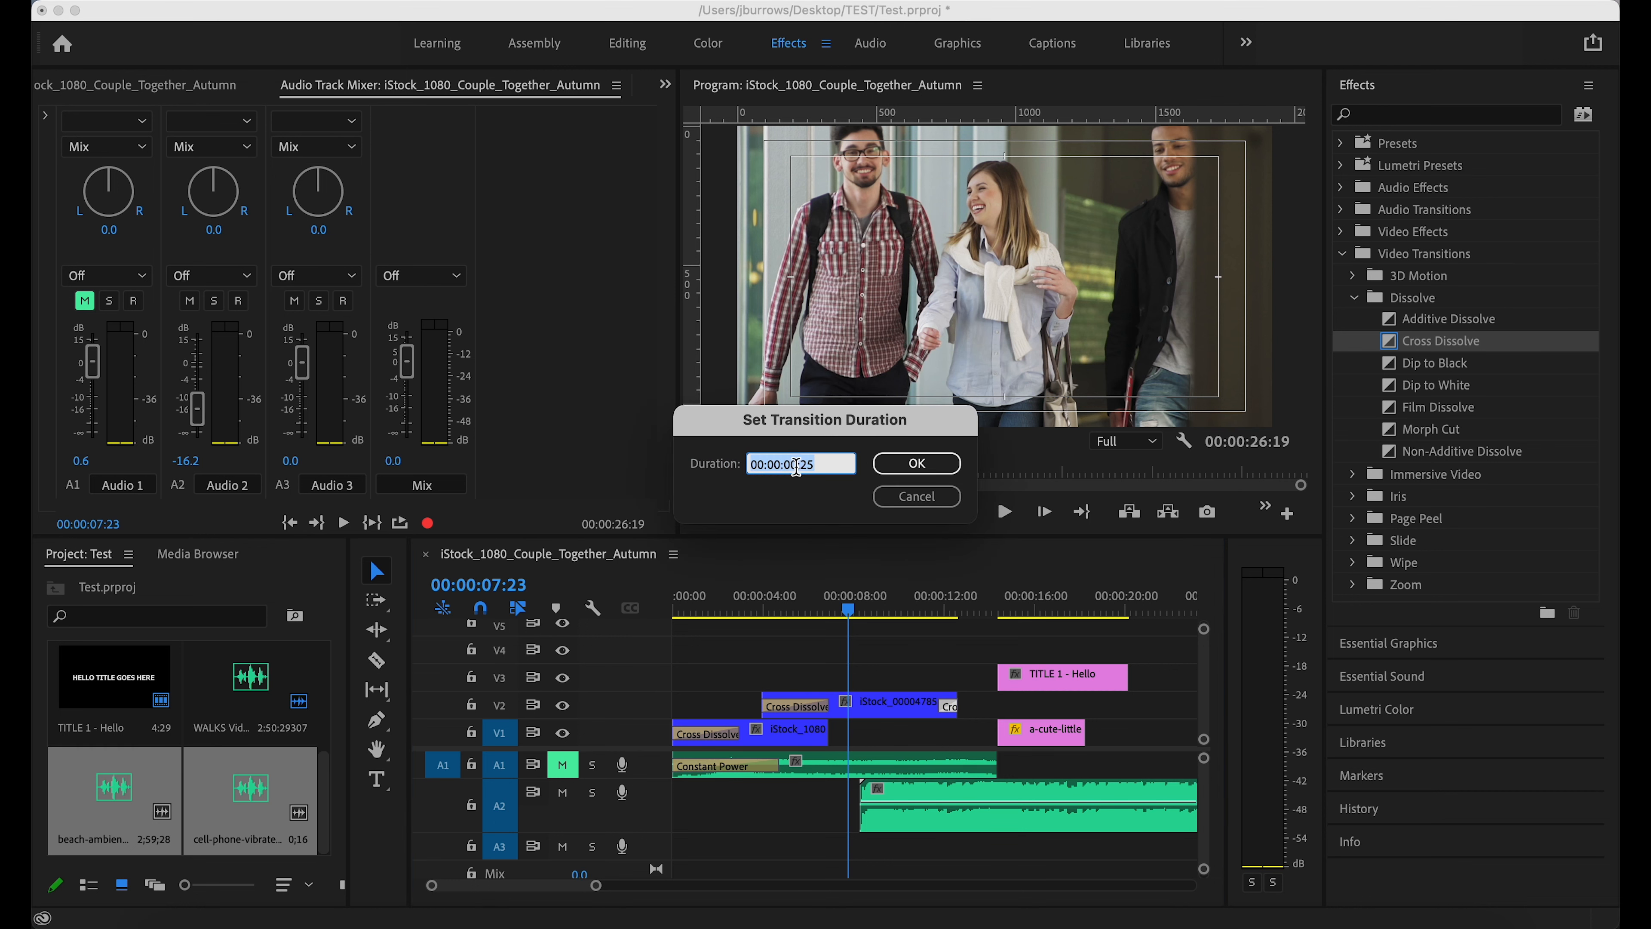
left_click(796, 466)
type("2")
left_click(916, 463)
- Mute track A2 and play the fade-out at the end of the V2 clip from about 9 seconds
left_click(886, 615)
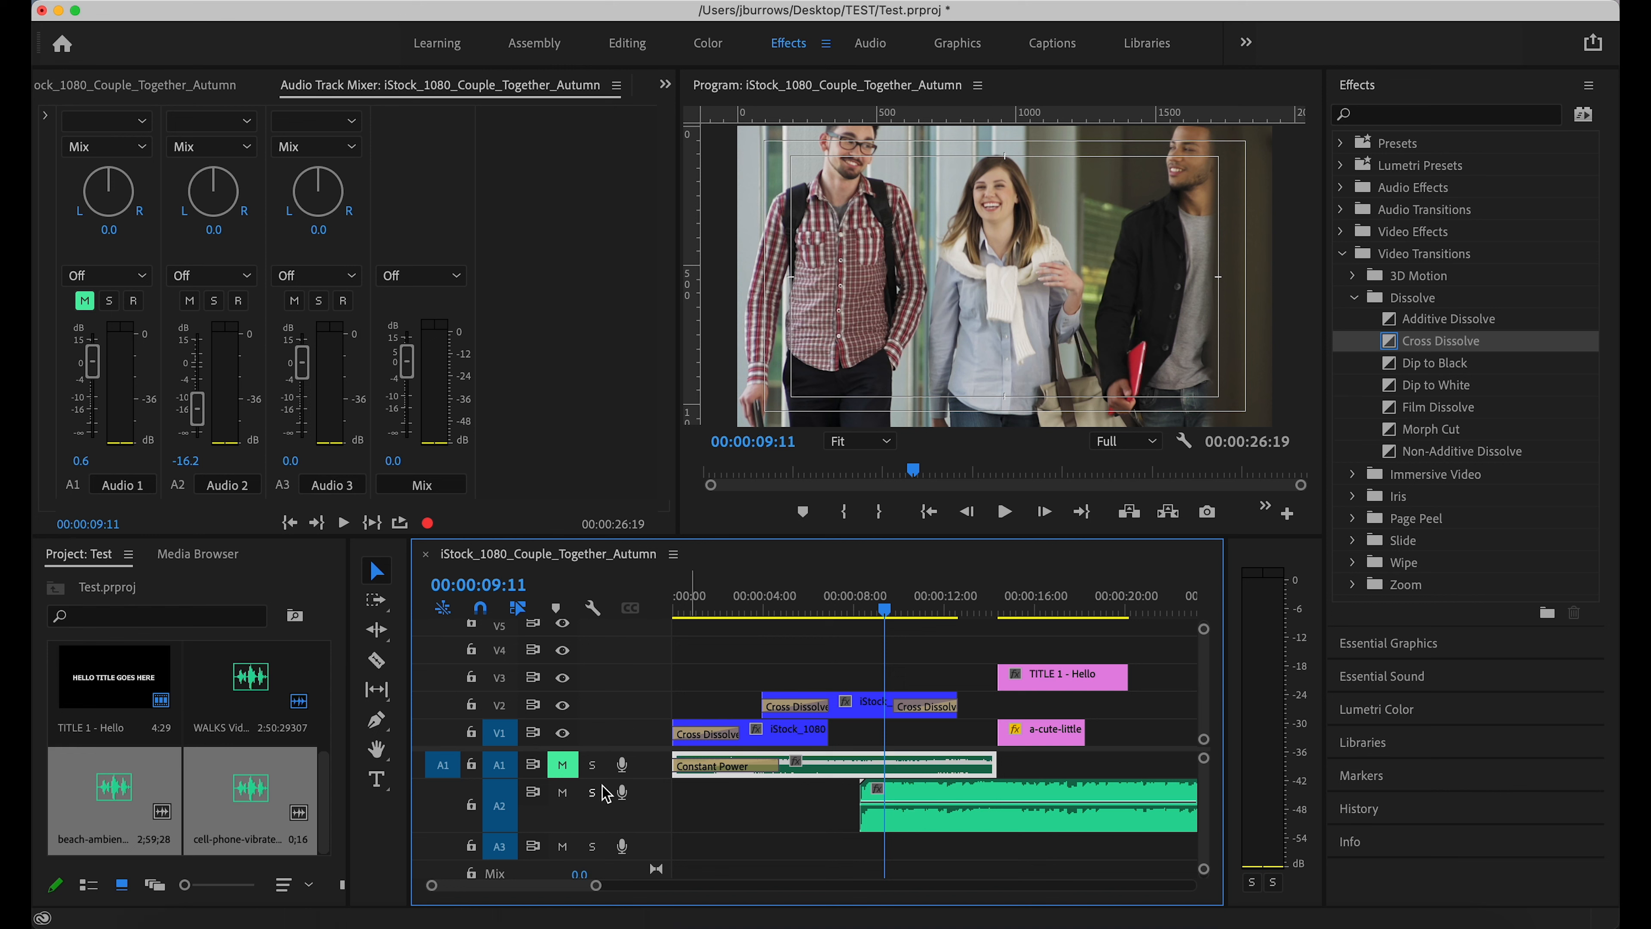
left_click(563, 793)
key("space")
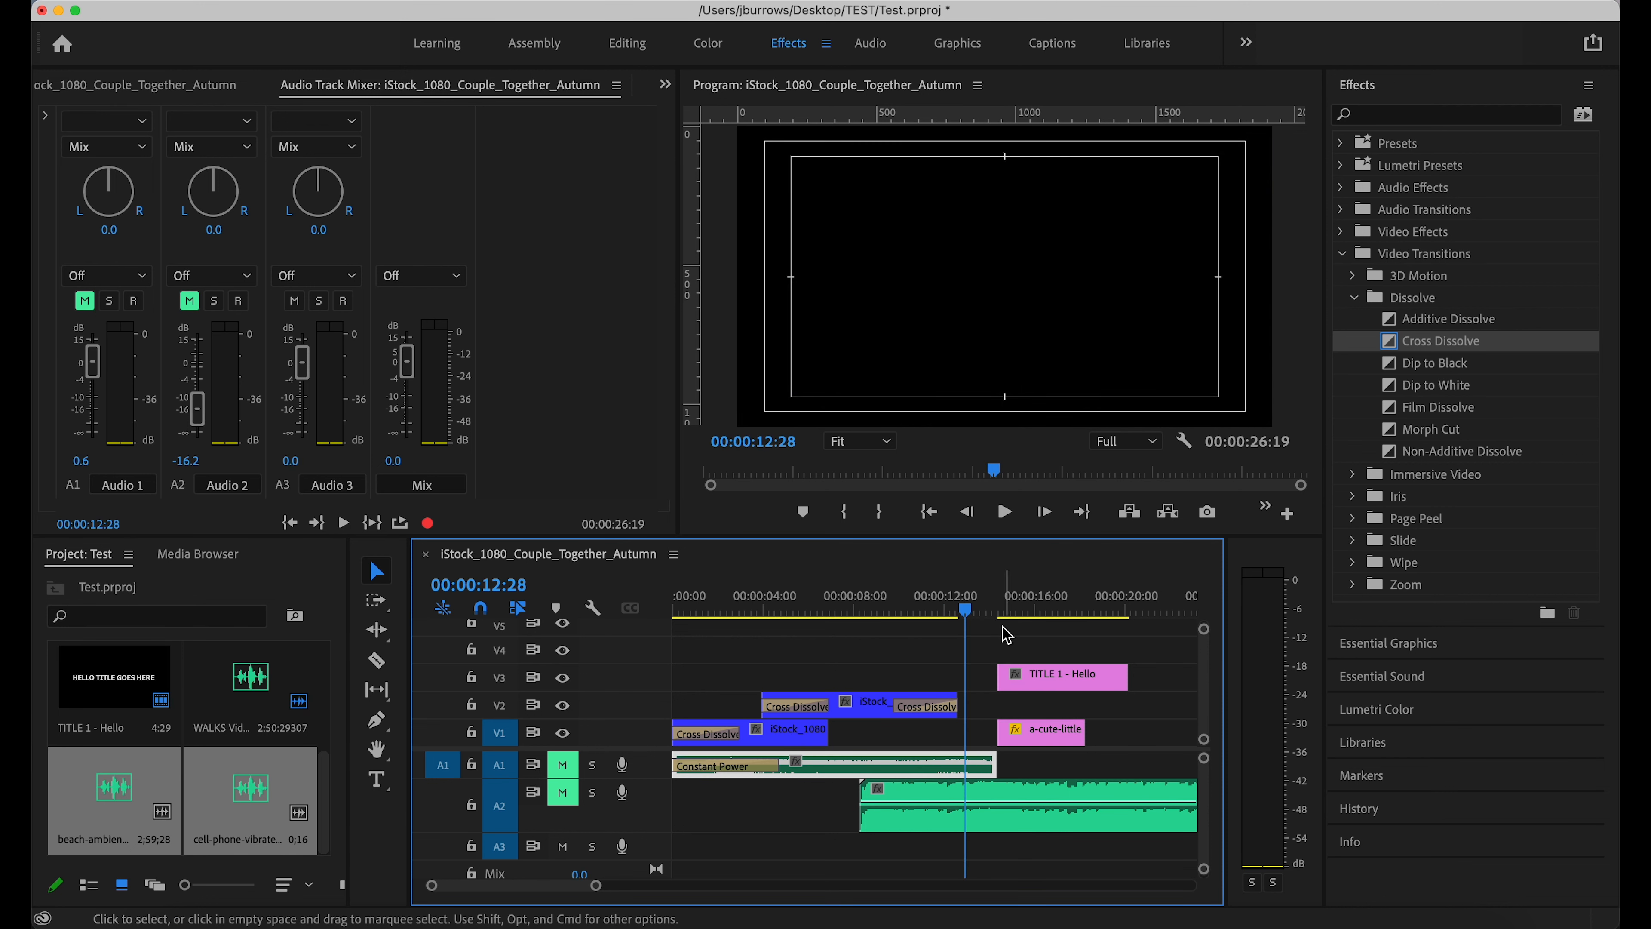
- Remove the Cross Dissolve from the end of the V2 clip and play the ending without it
left_click(945, 712)
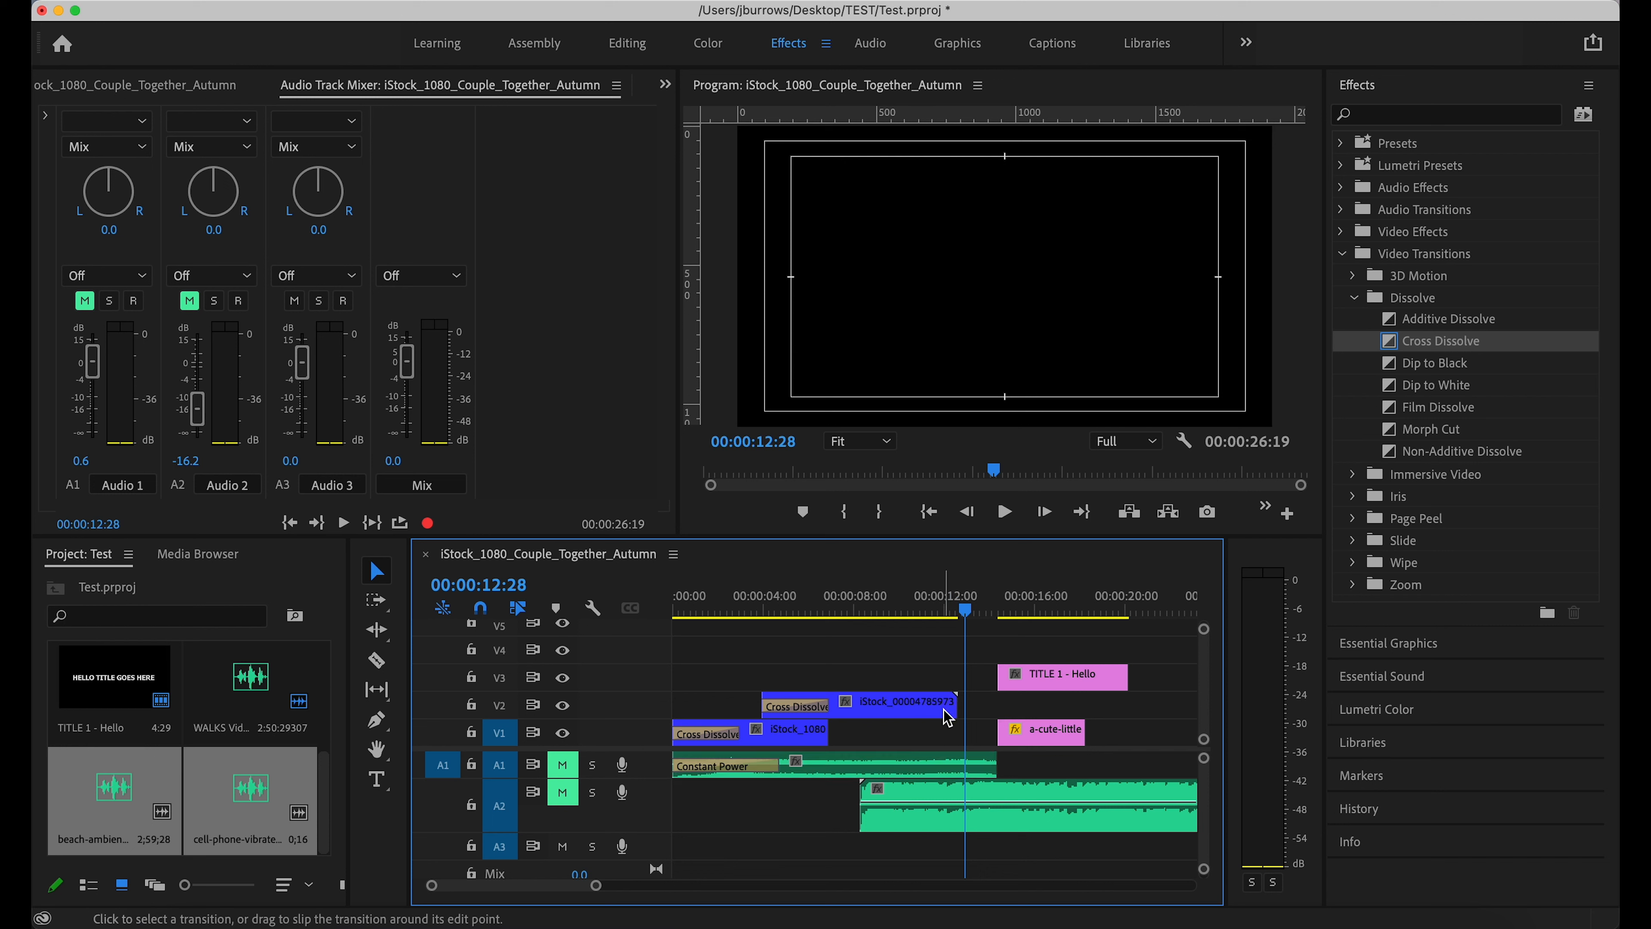
left_click(946, 611)
key("space")
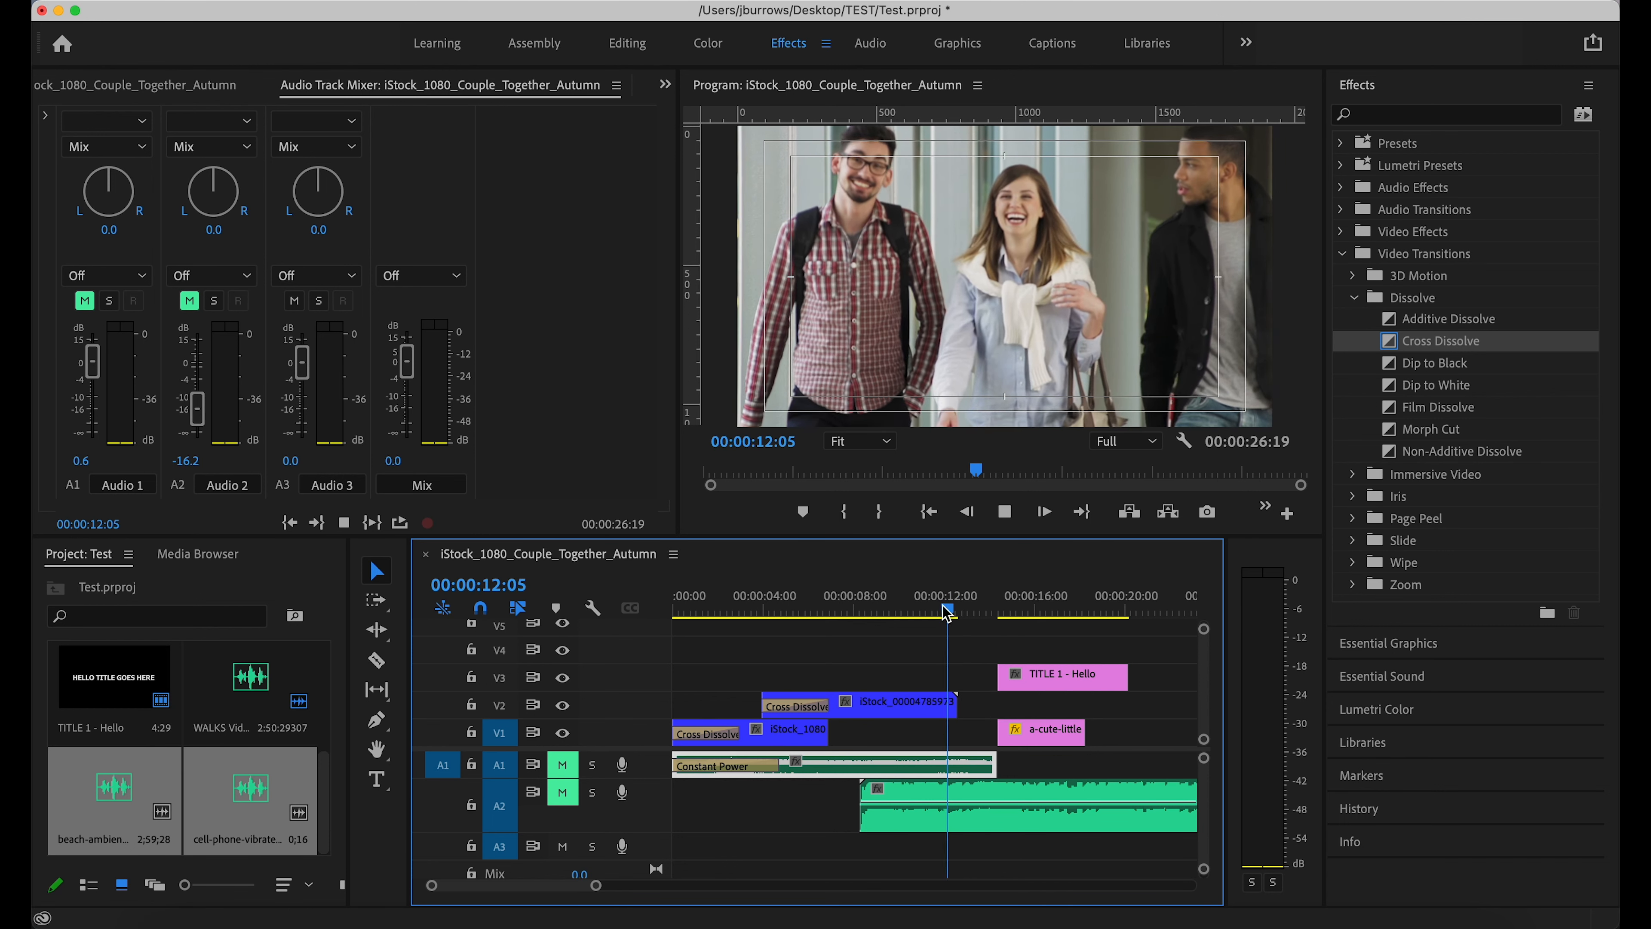
key("space")
- Apply Cross Dissolve to the end of the V2 clip with a duration of 2 seconds and play the fade-out
left_click_drag(1388, 342, 953, 713)
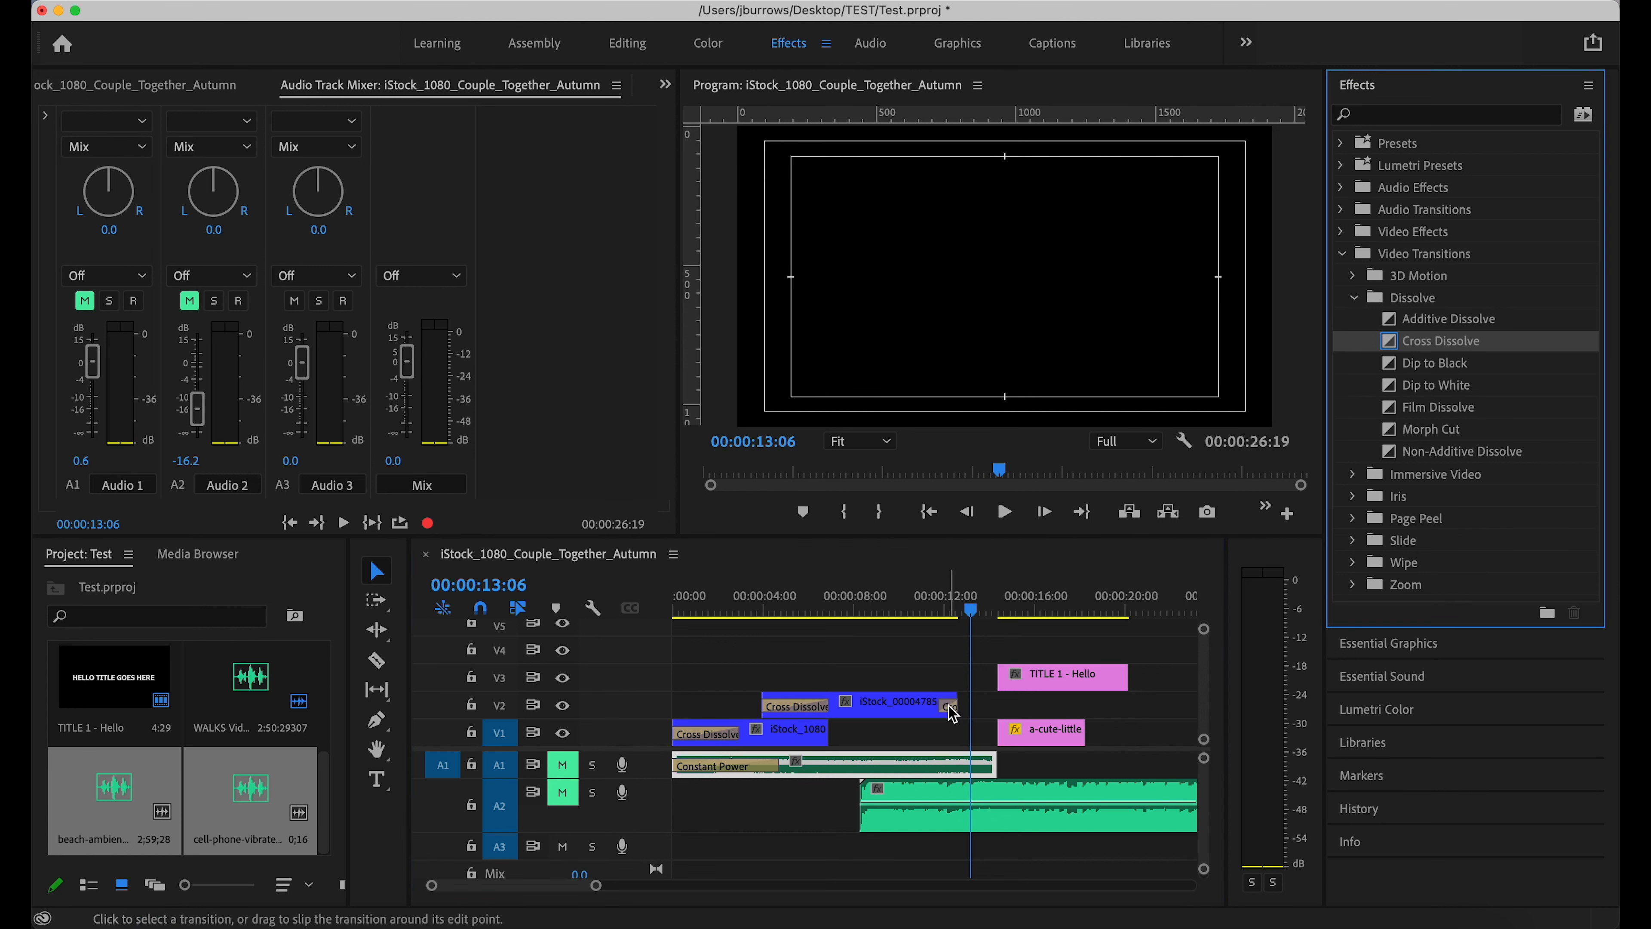
double_click(952, 713)
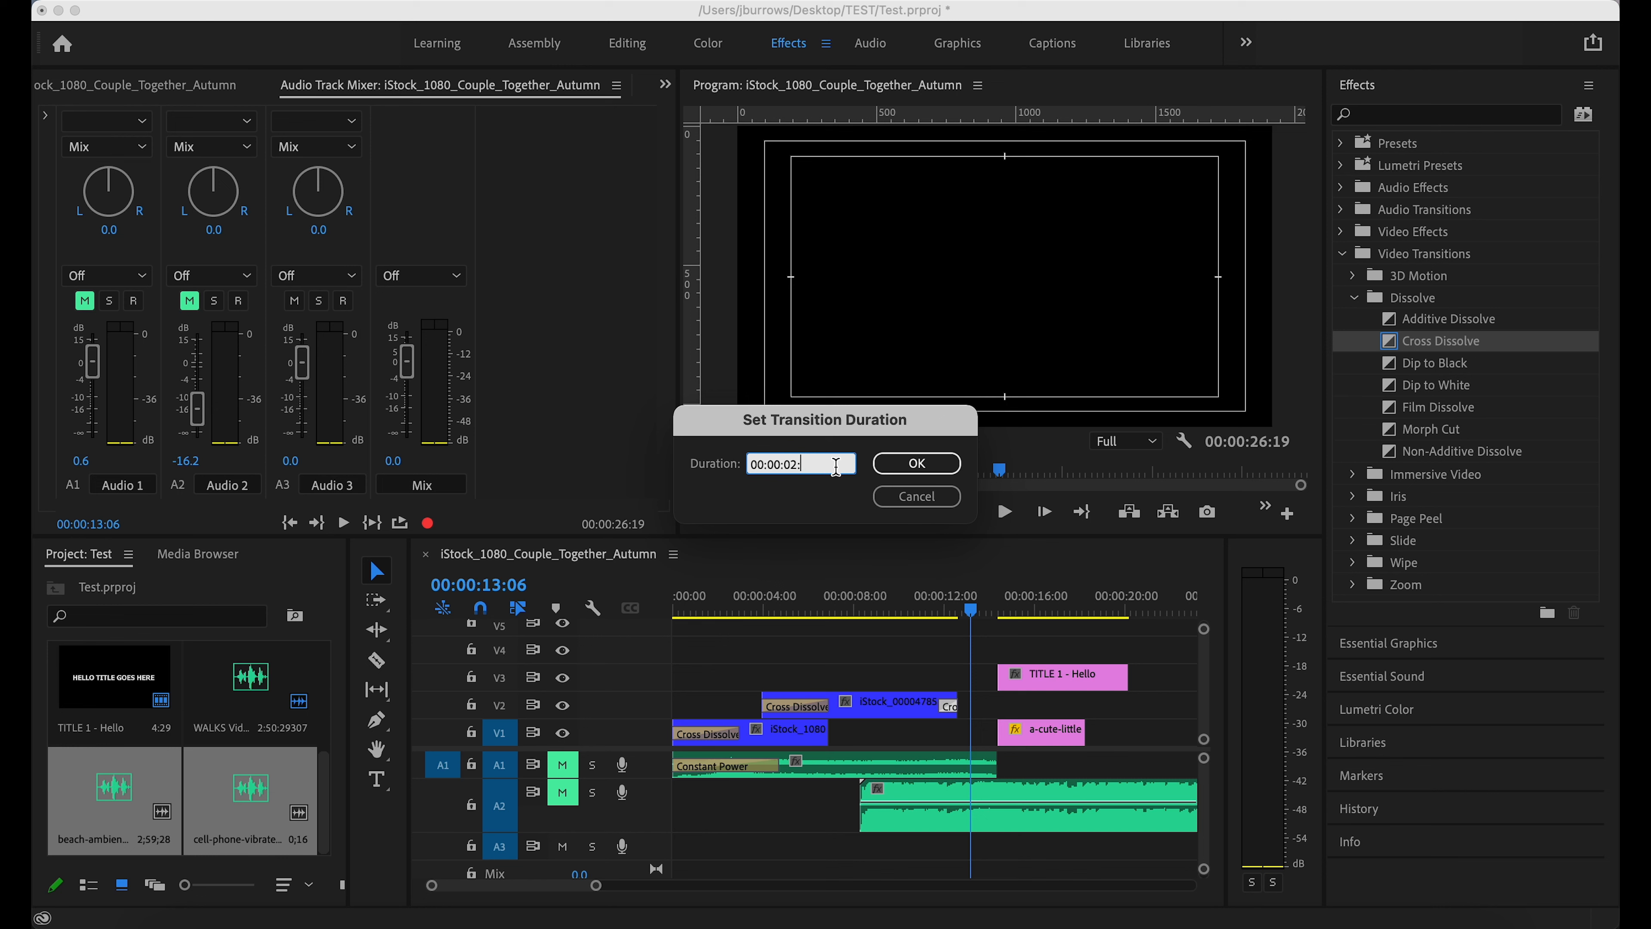
left_click(917, 463)
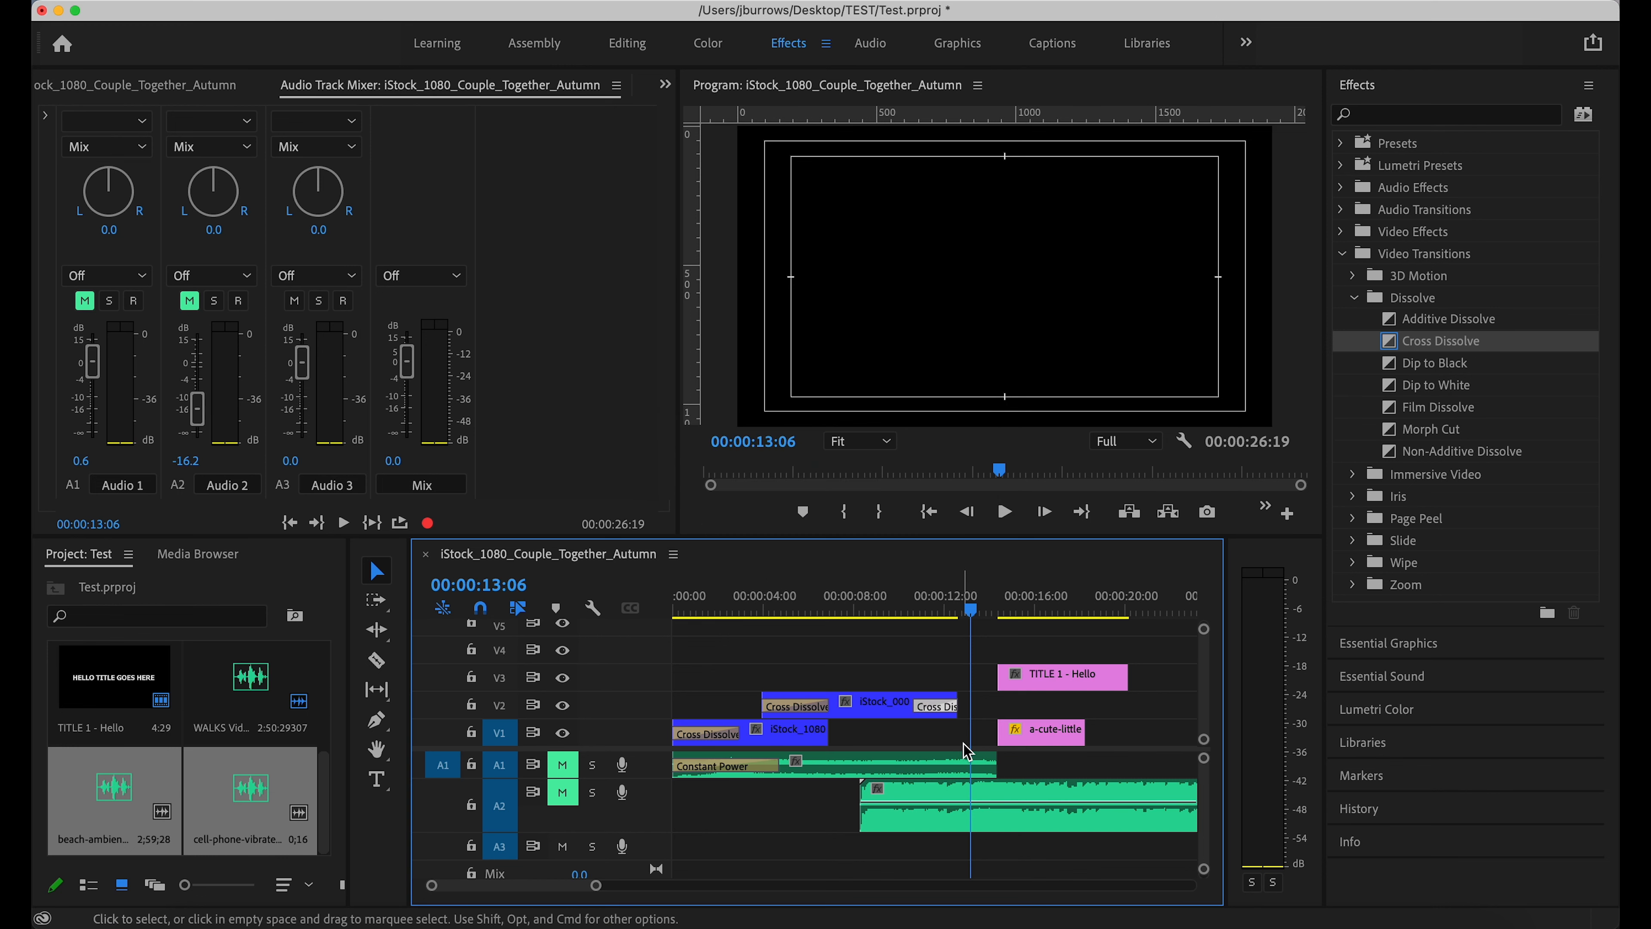
left_click(895, 611)
key("space")
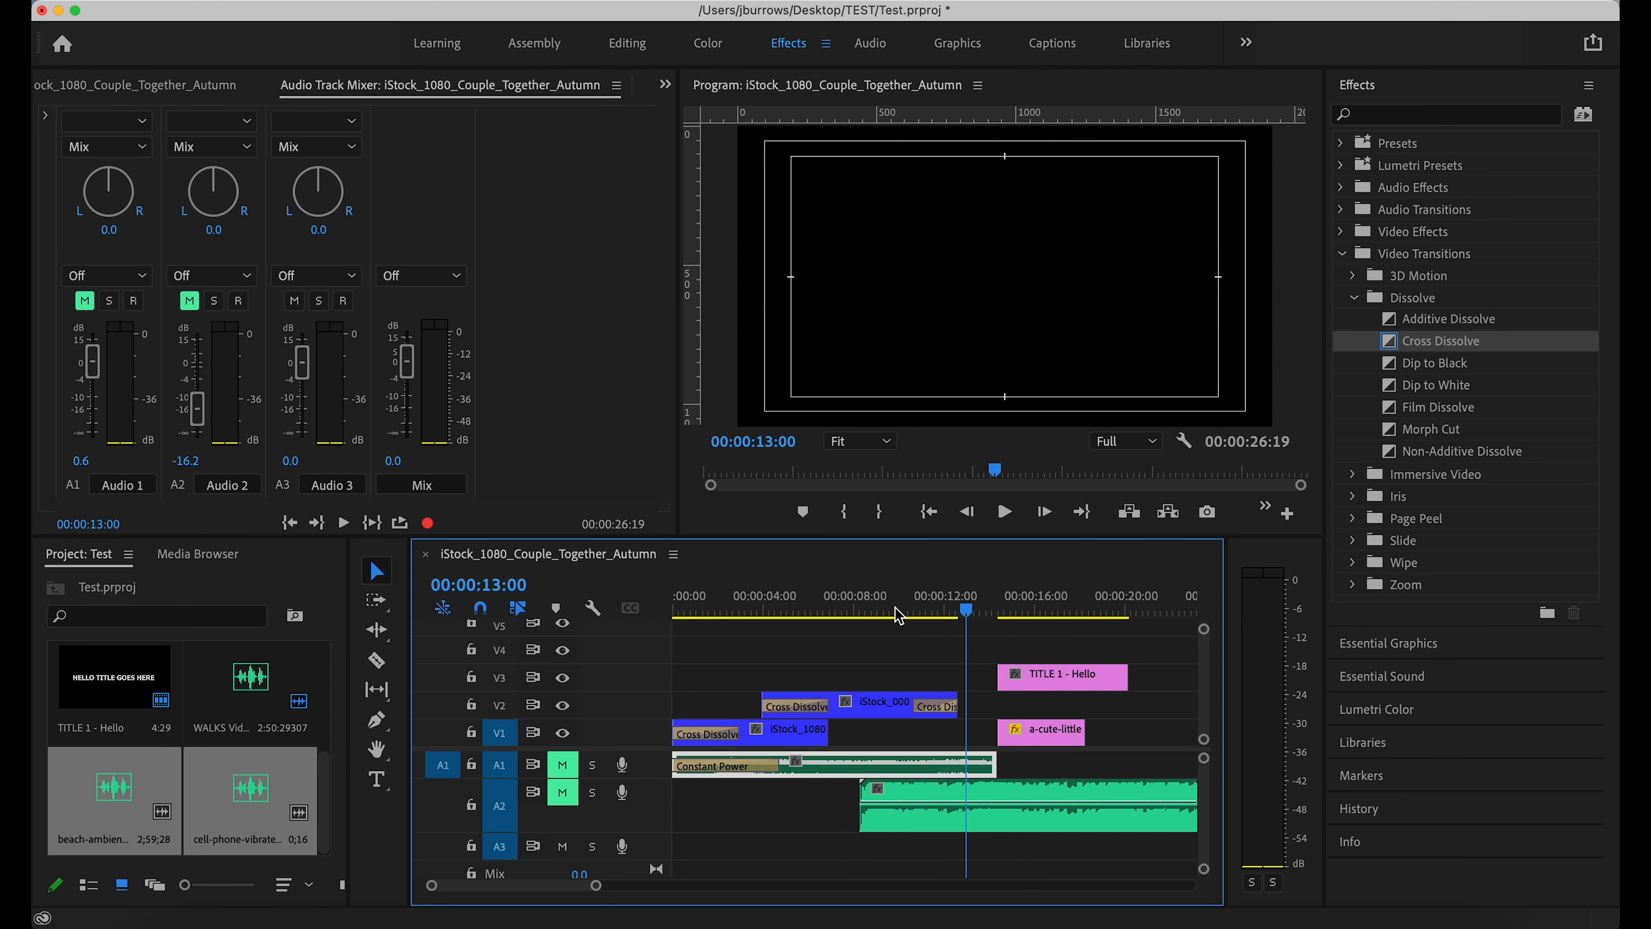
- Move the TITLE 1 - Hello clip on V3 to about 5.6 seconds, over the V2 clip, and add a lengthened Cross Dissolve at its start
left_click_drag(1069, 675, 871, 673)
left_click_drag(1397, 341, 886, 645)
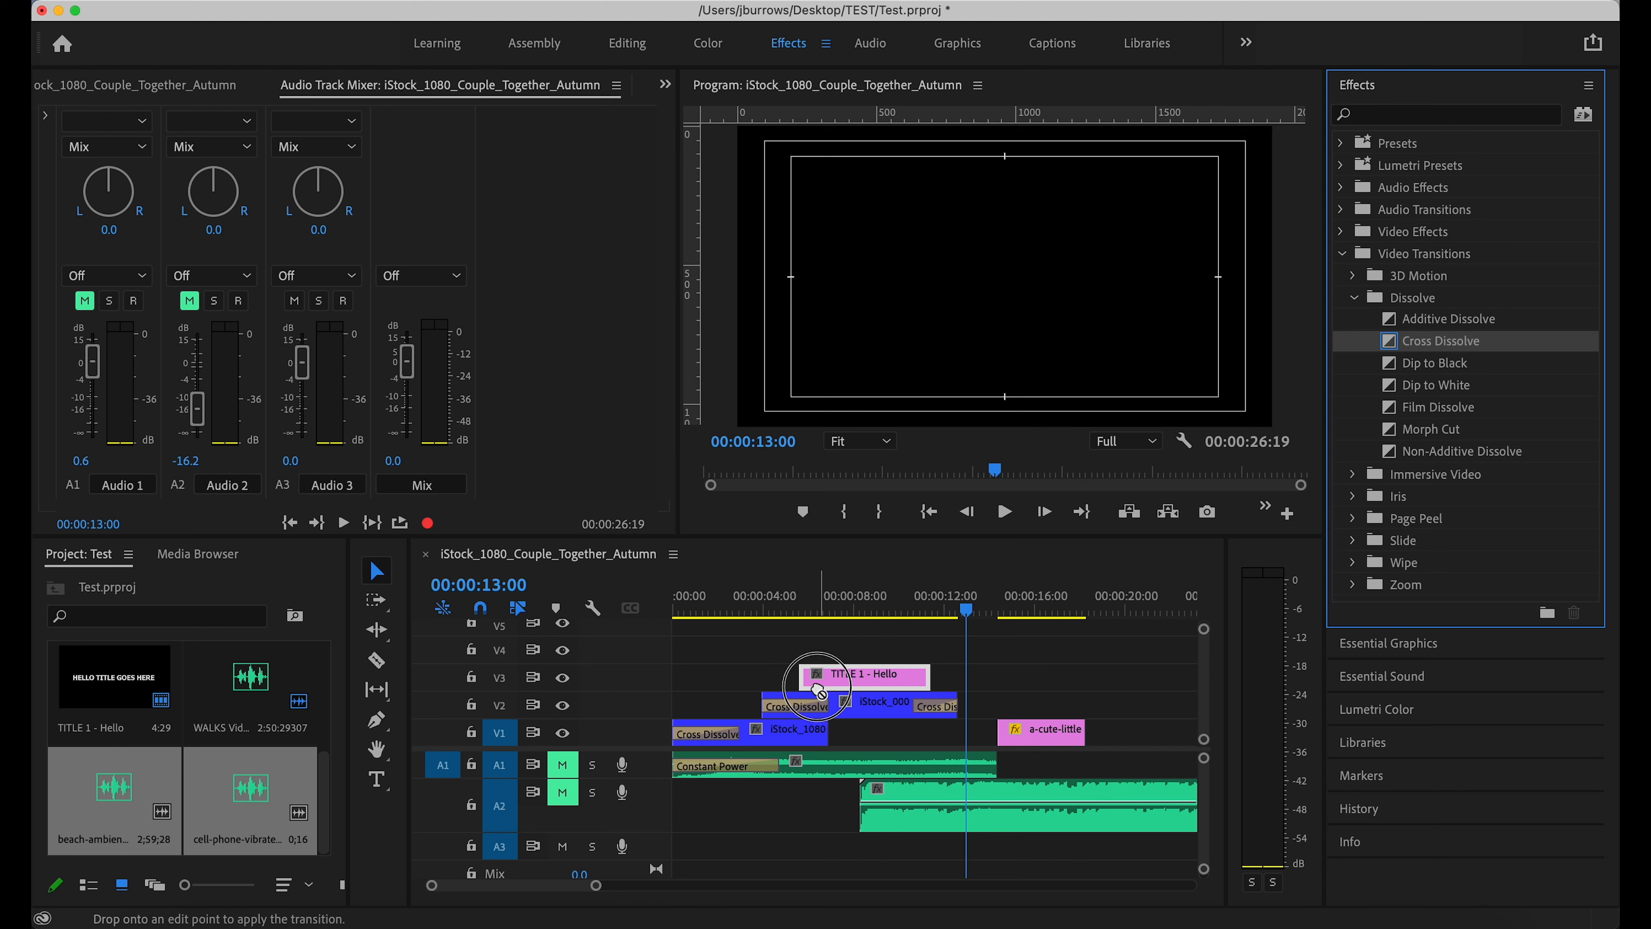
left_click_drag(818, 691, 810, 677)
double_click(809, 678)
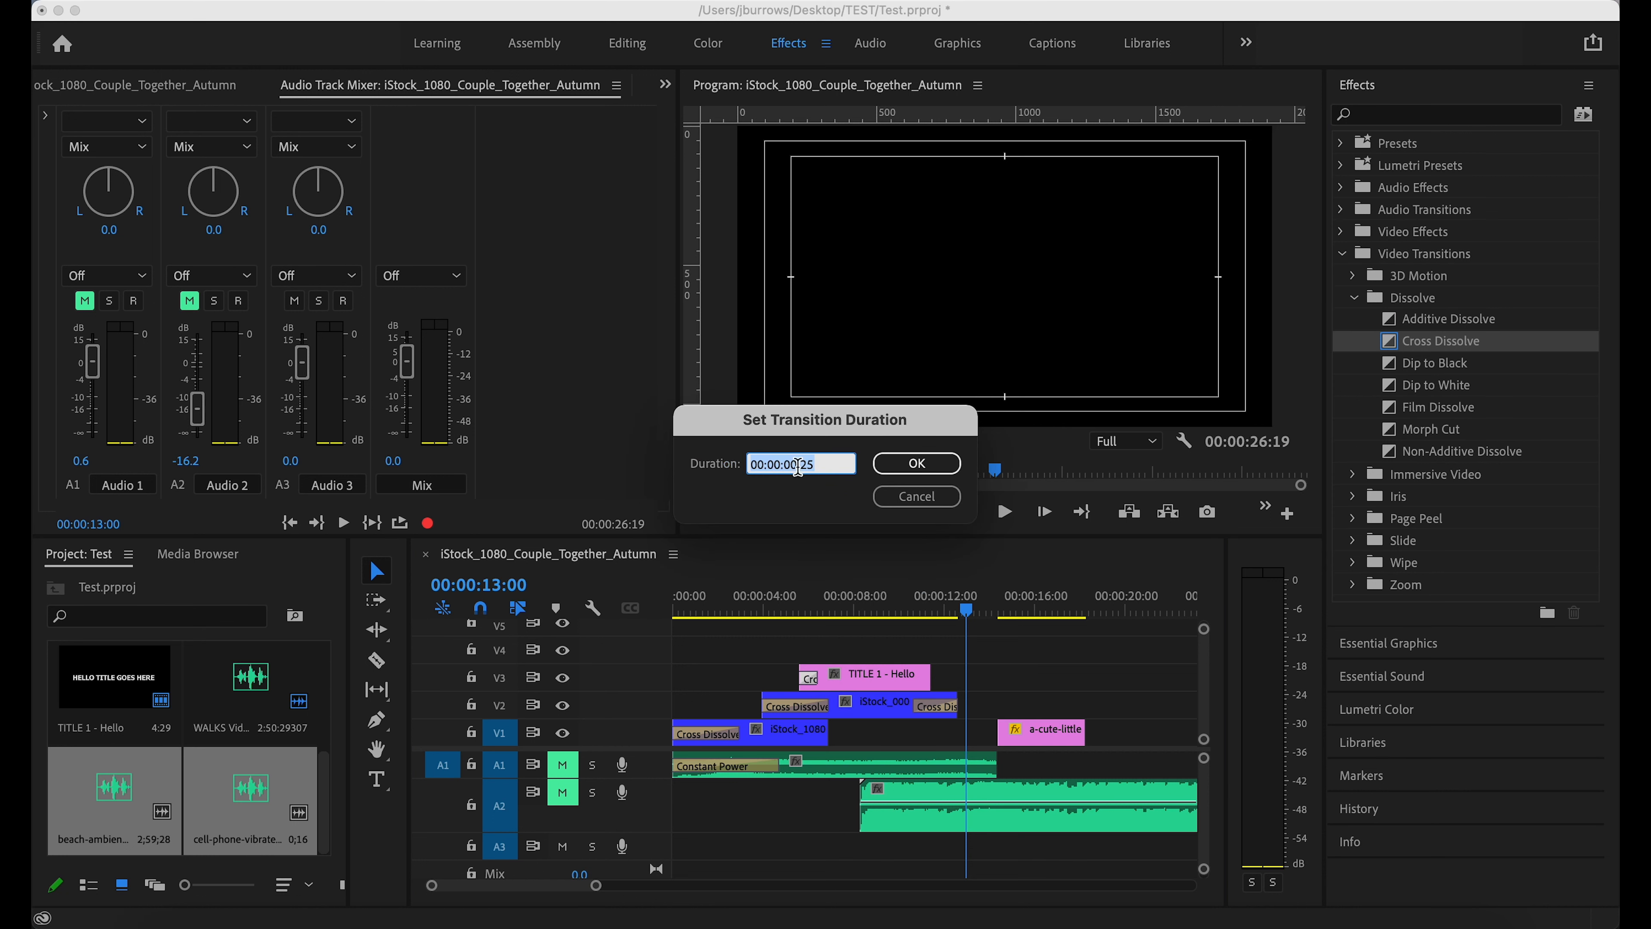
key("Return")
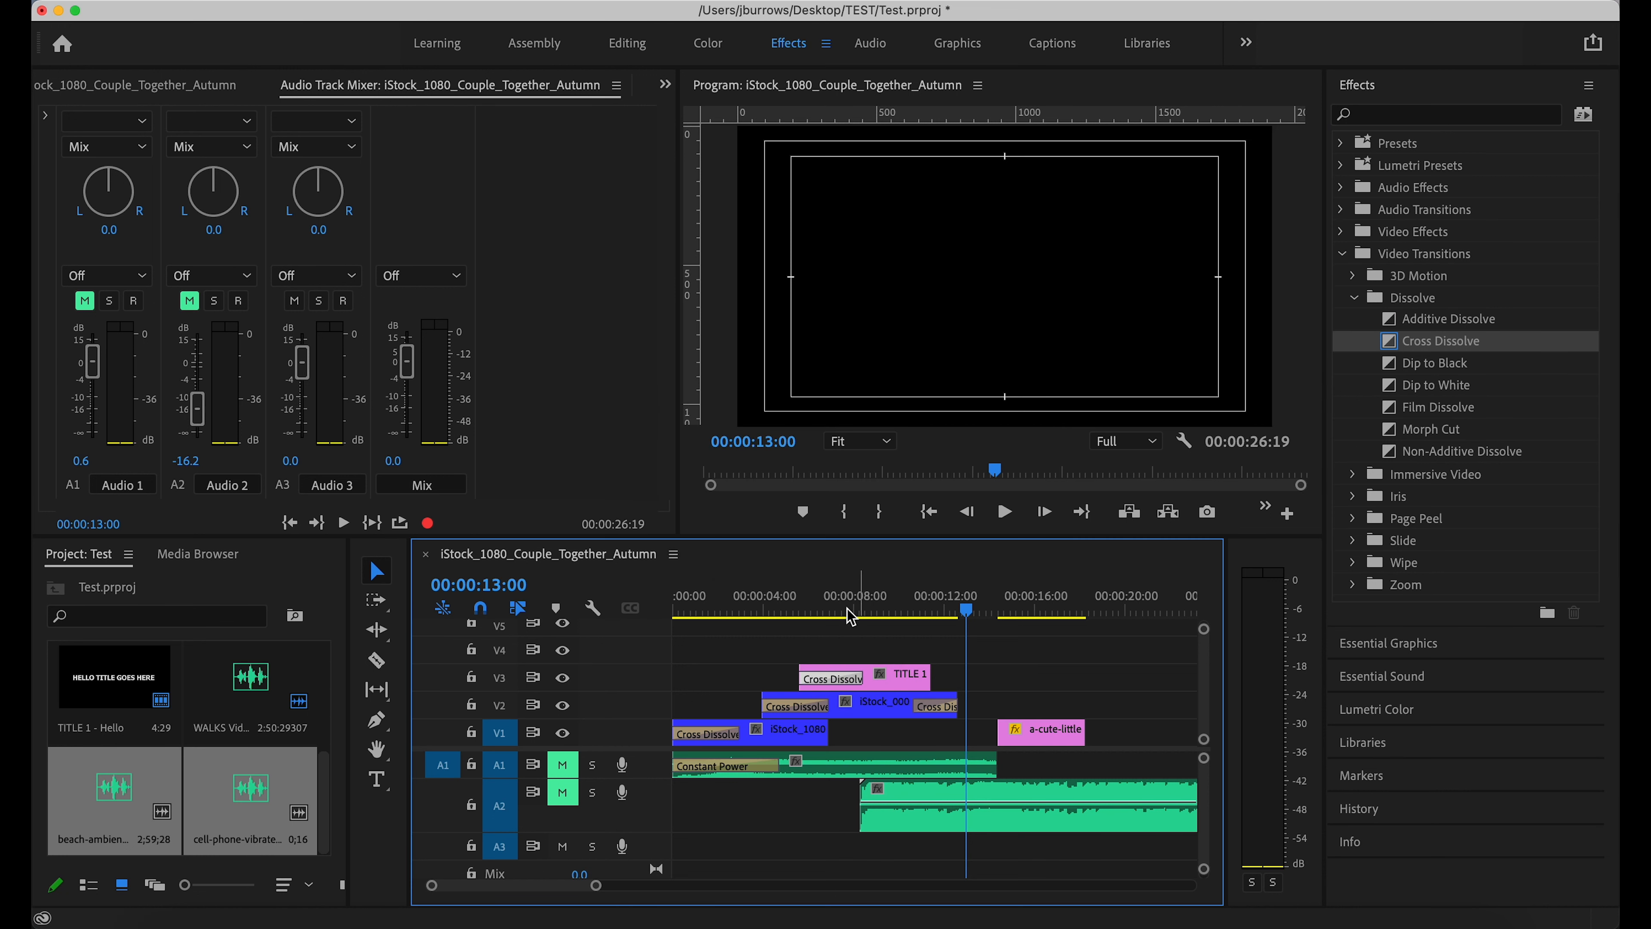
- Play the title's fade-in over the footage from about 3.5 seconds and save the project
left_click(781, 608)
left_click(748, 599)
key("space")
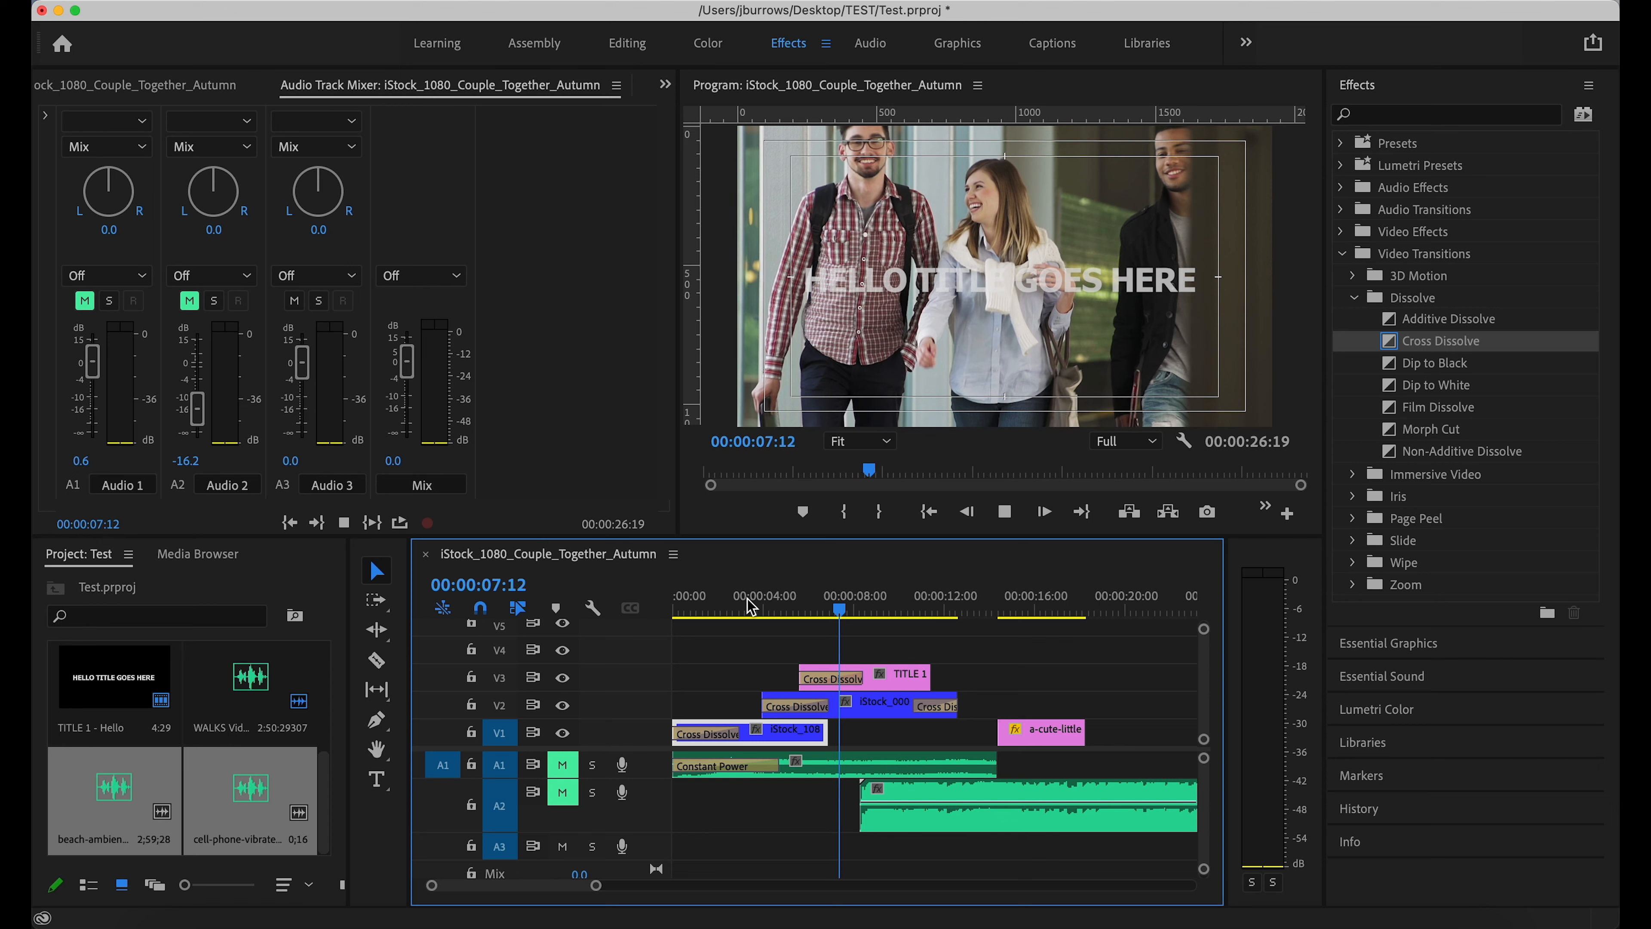
key("space")
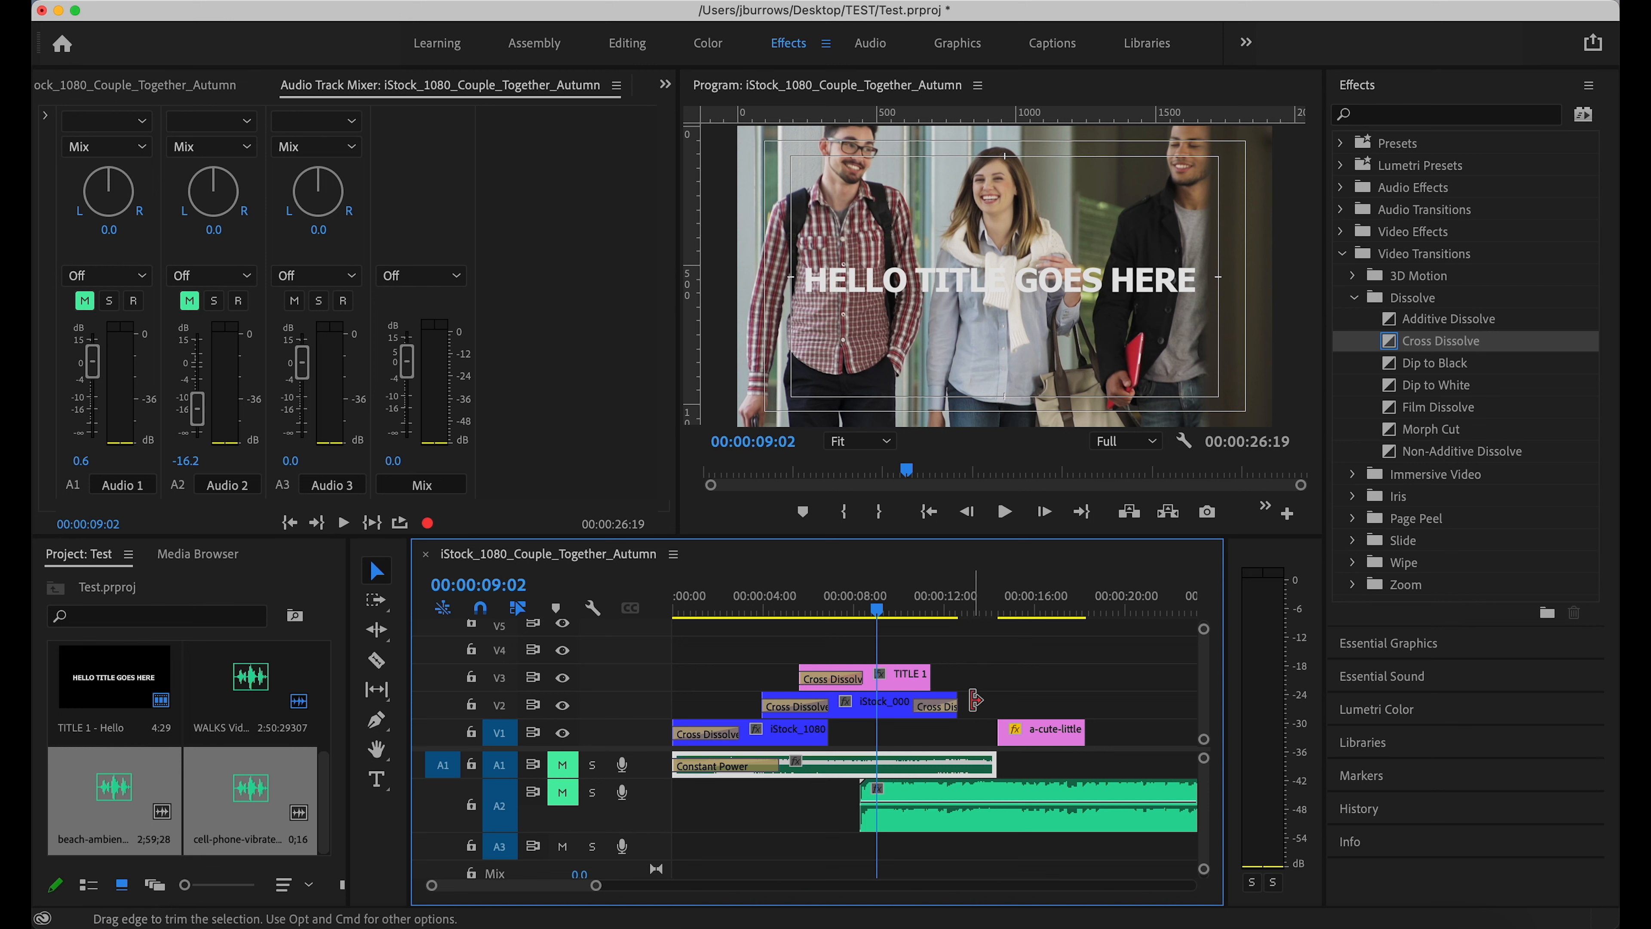
key("super+s")
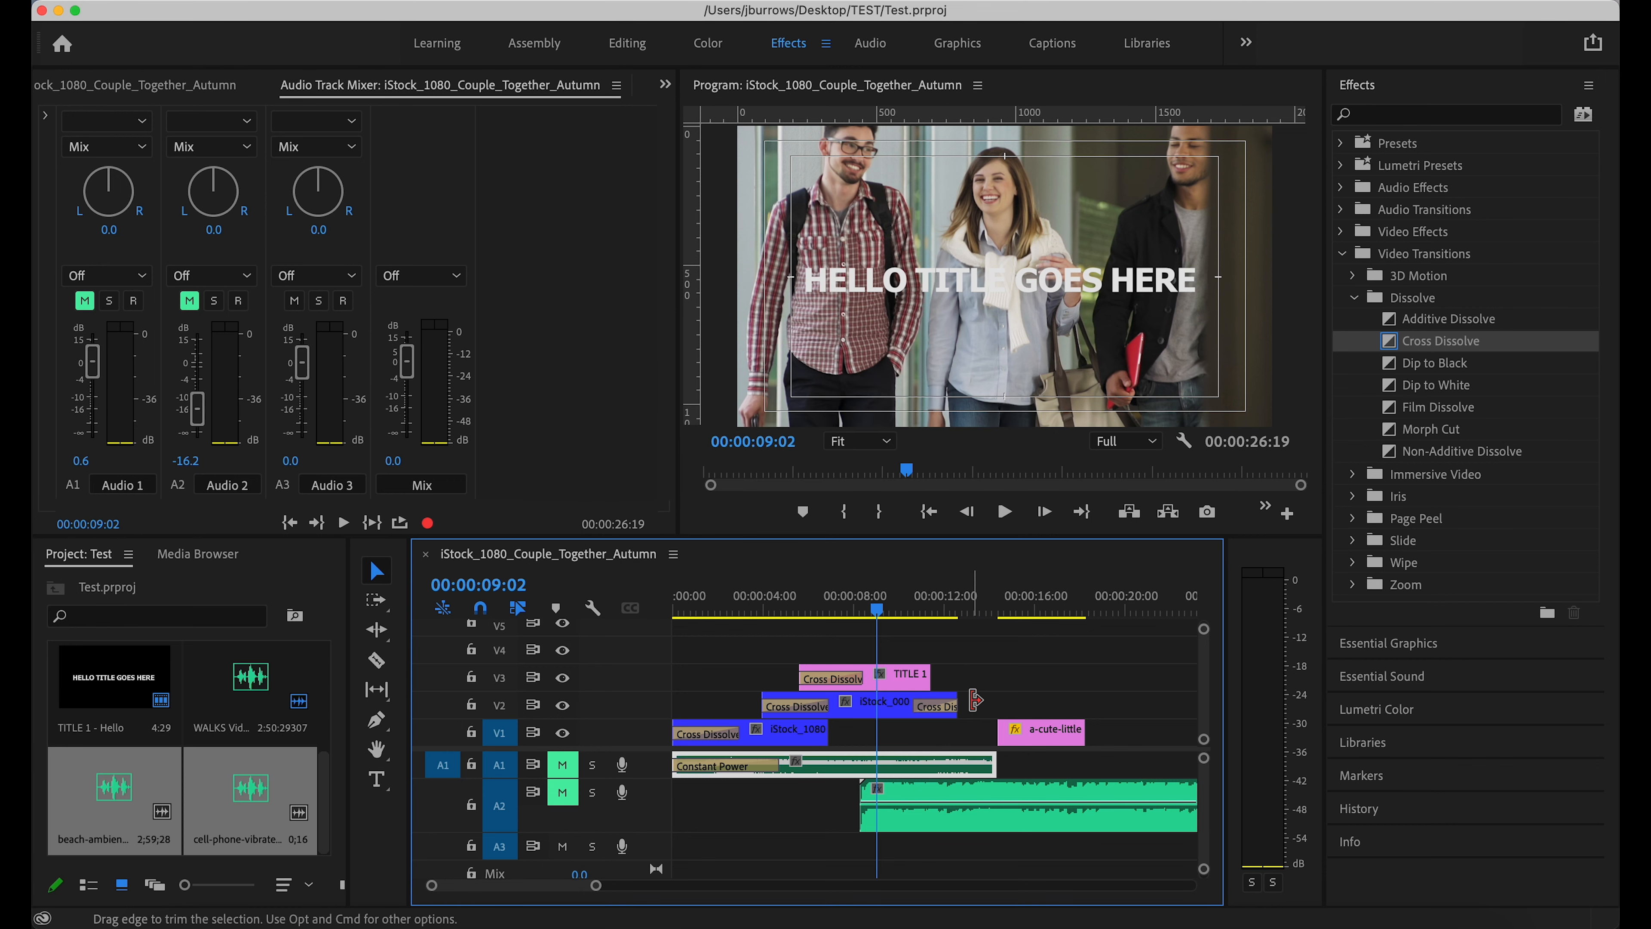
- Place the playhead at 00:00:04:23 and unmute tracks A1 and A2
left_click_drag(878, 610, 780, 601)
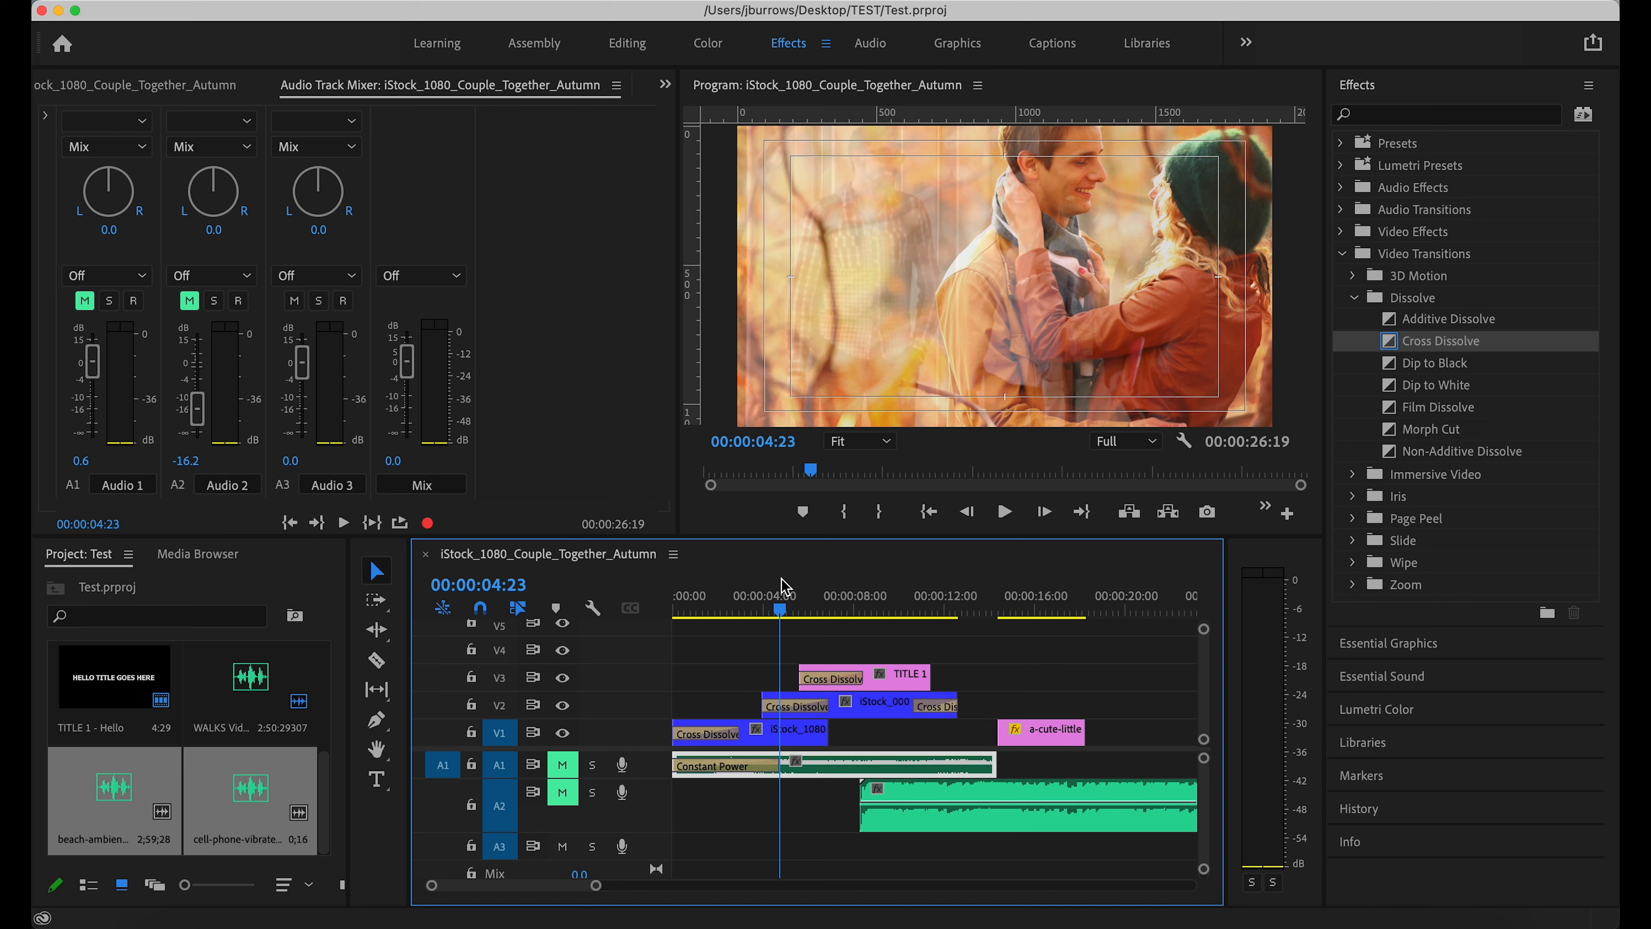
left_click(563, 764)
left_click(564, 792)
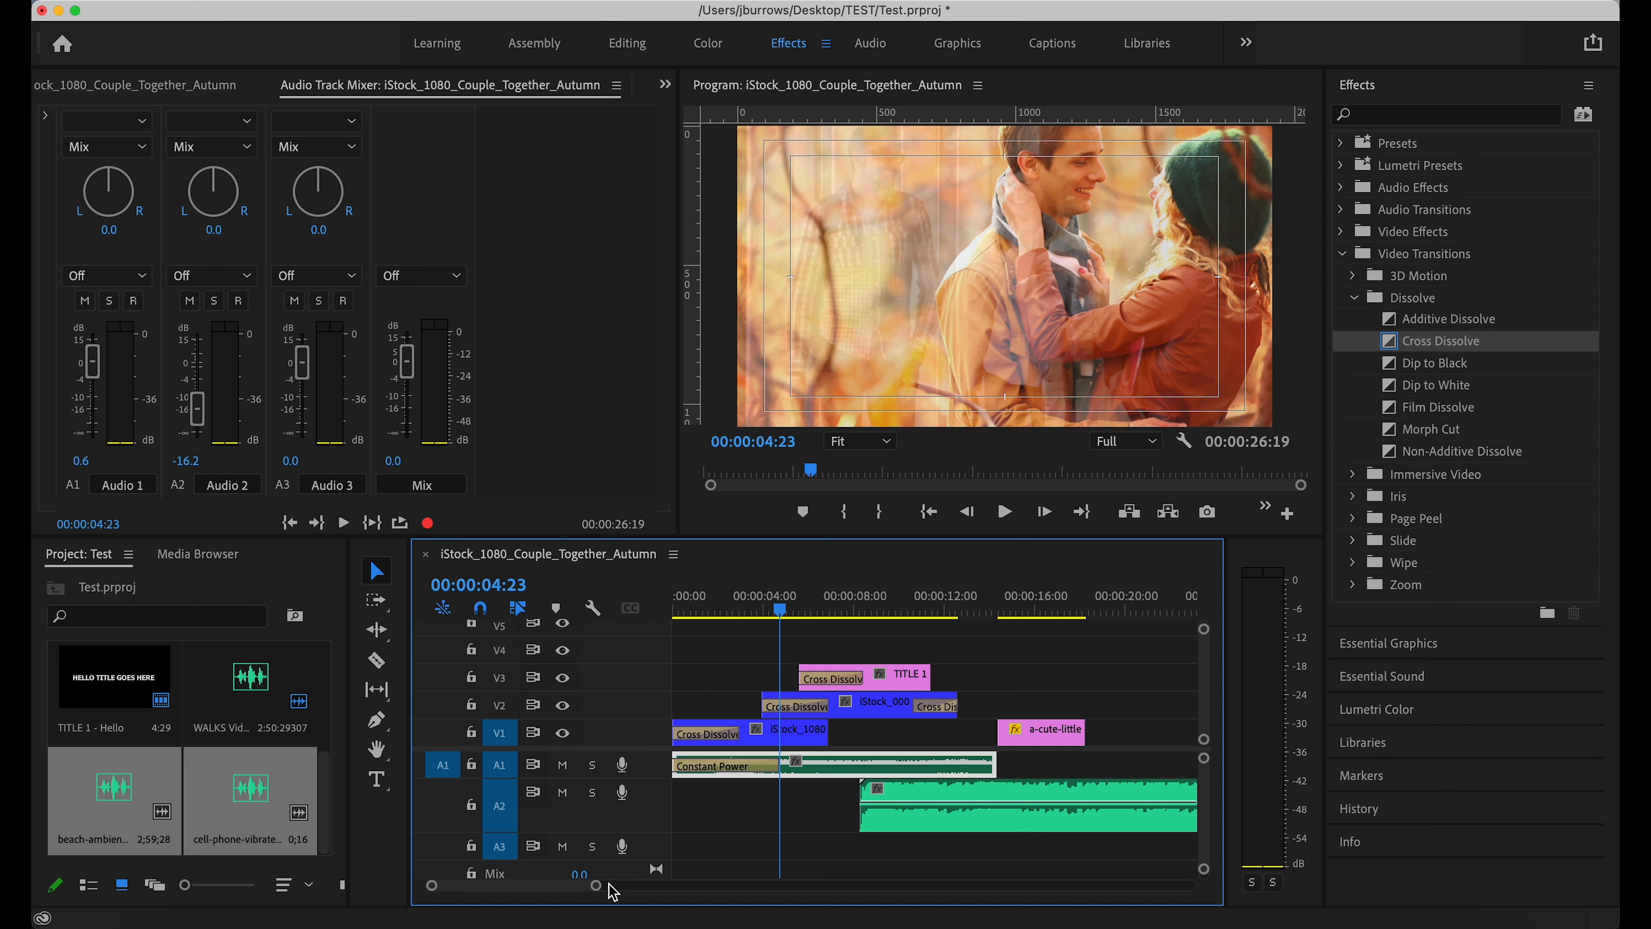
- Show the whole edit in the timeline and move the playhead past the last clip to 00:00:30:12
left_click_drag(593, 885, 693, 885)
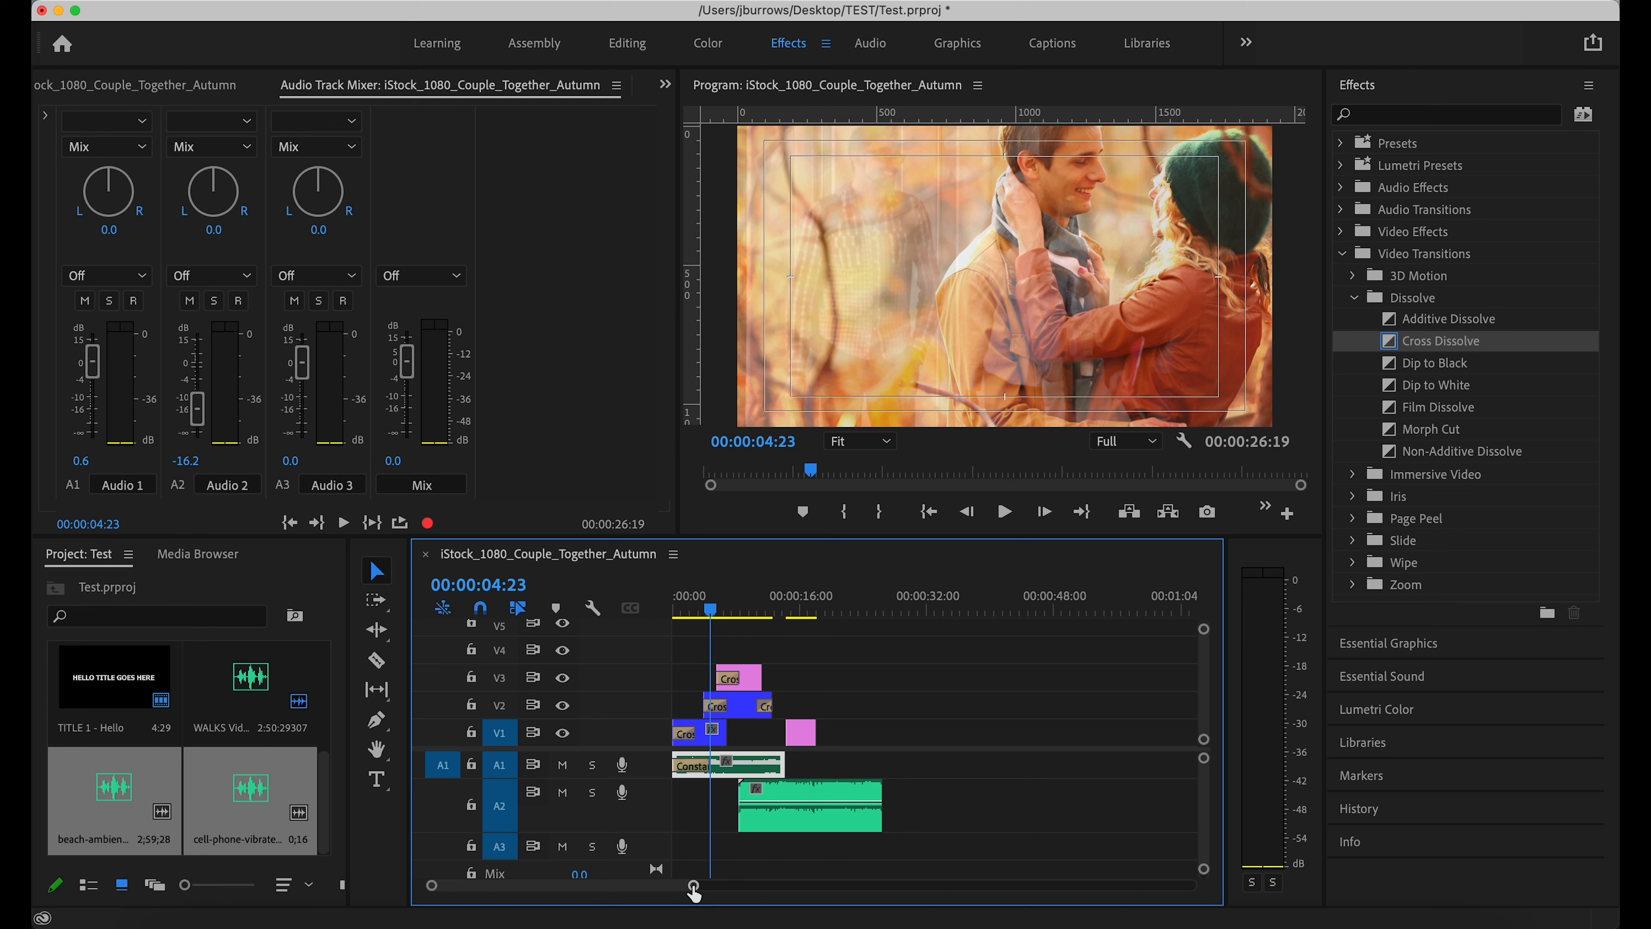
mouse_move(901, 608)
left_mouse_down()
mouse_move(950, 607)
mouse_move(932, 611)
left_mouse_up()
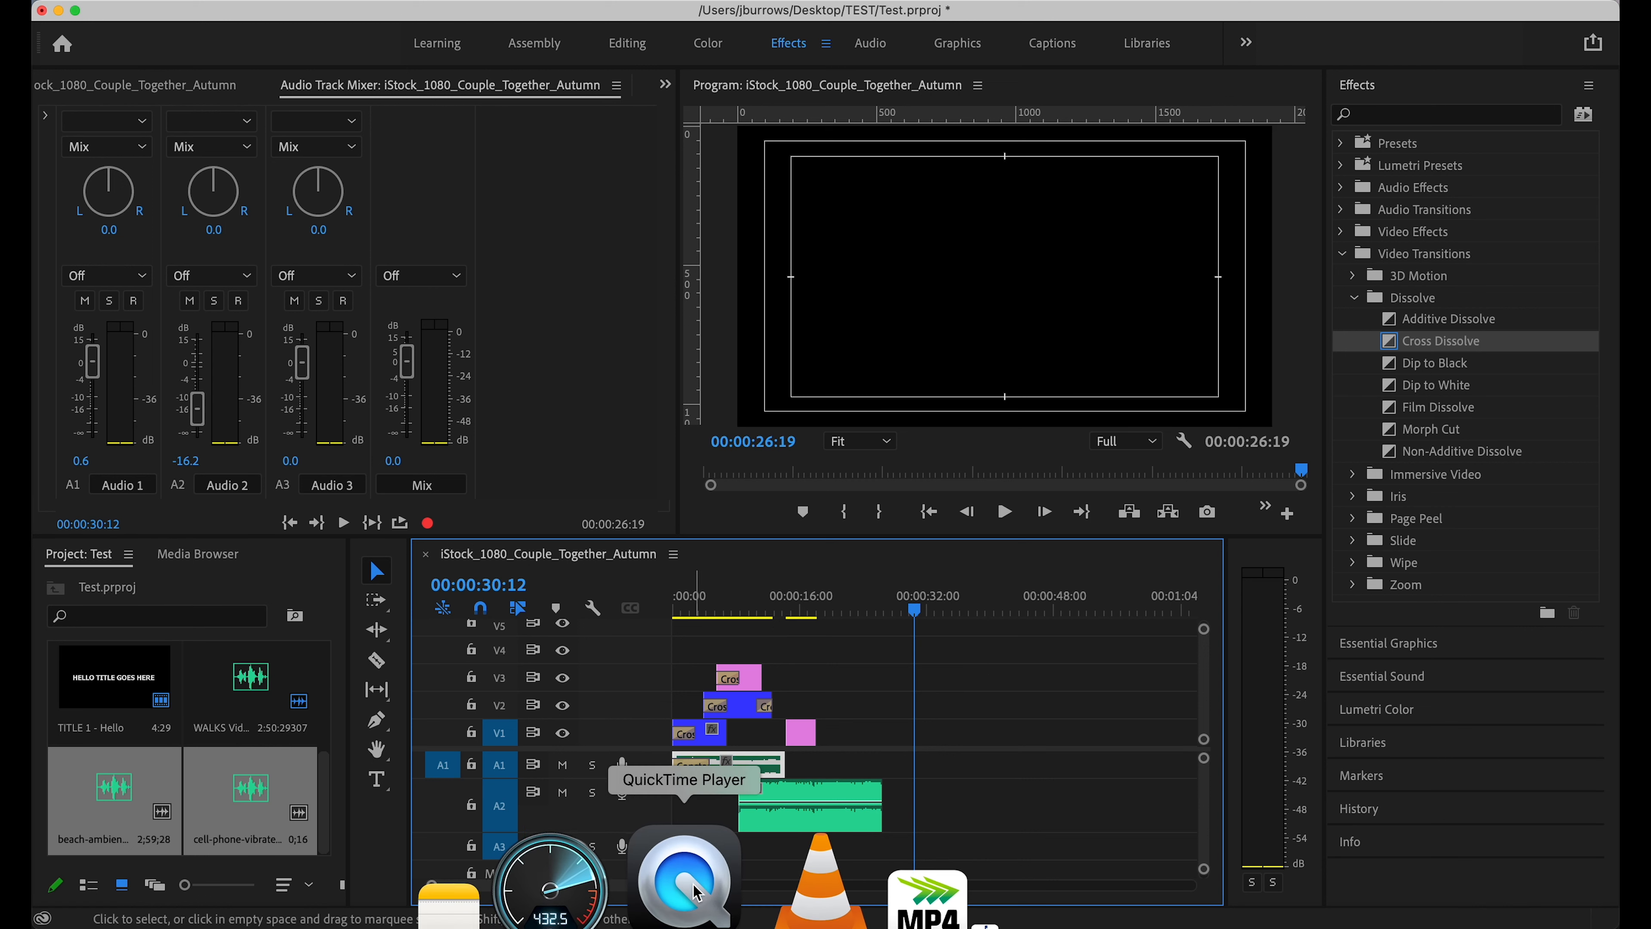
left_click_drag(693, 888, 936, 868)
left_click_drag(661, 893, 556, 890)
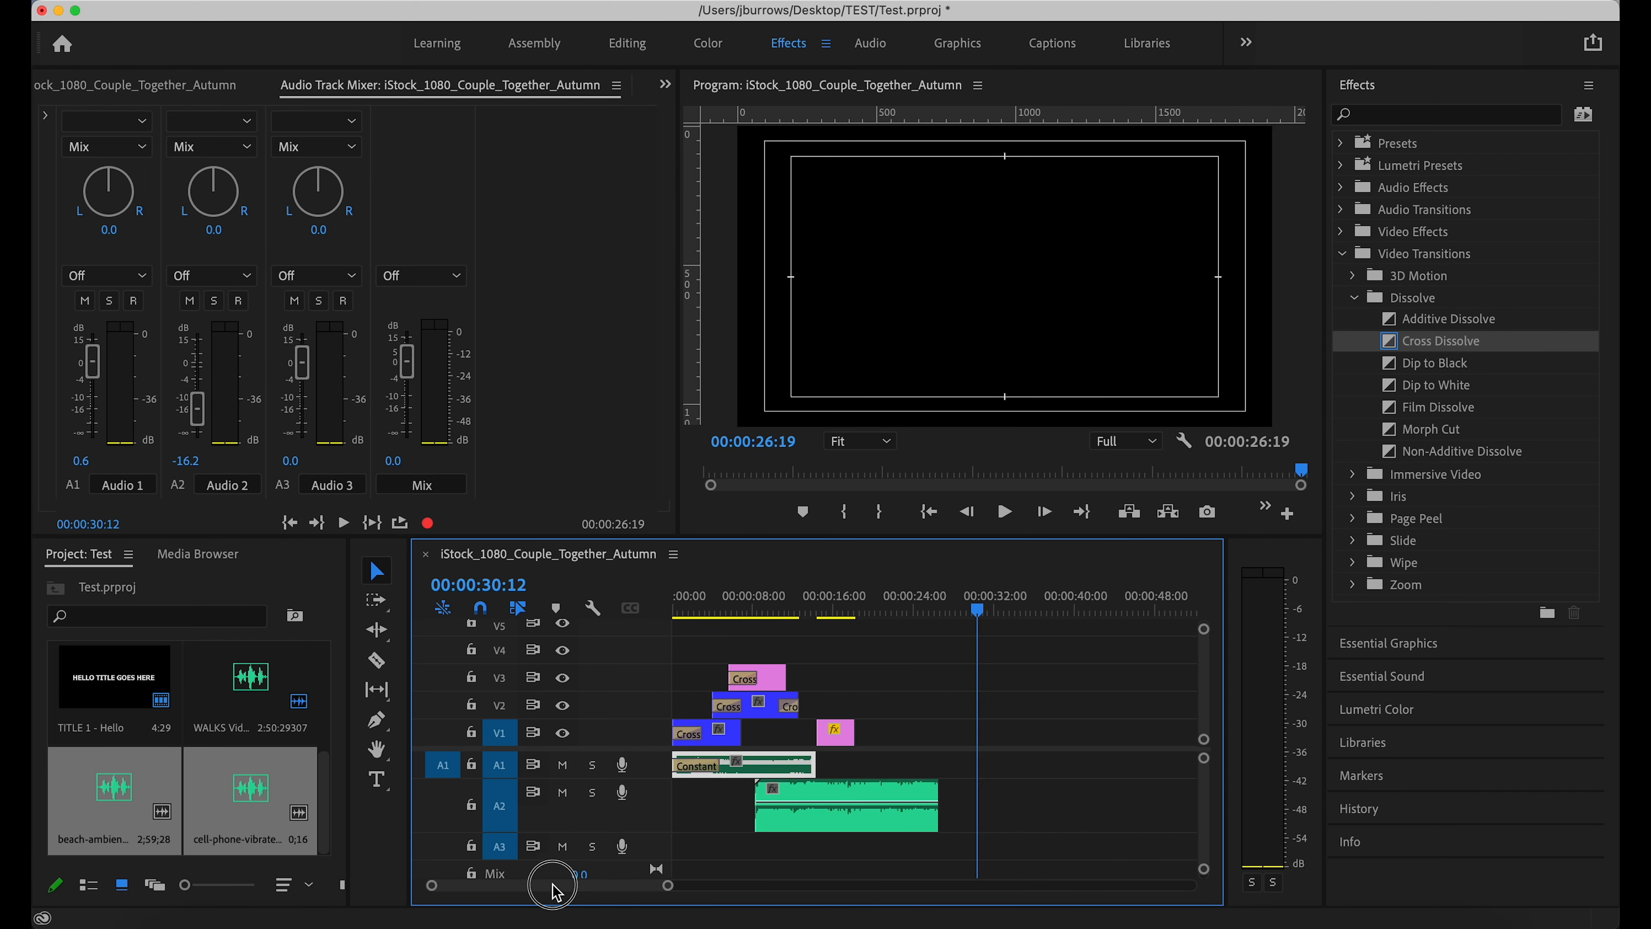